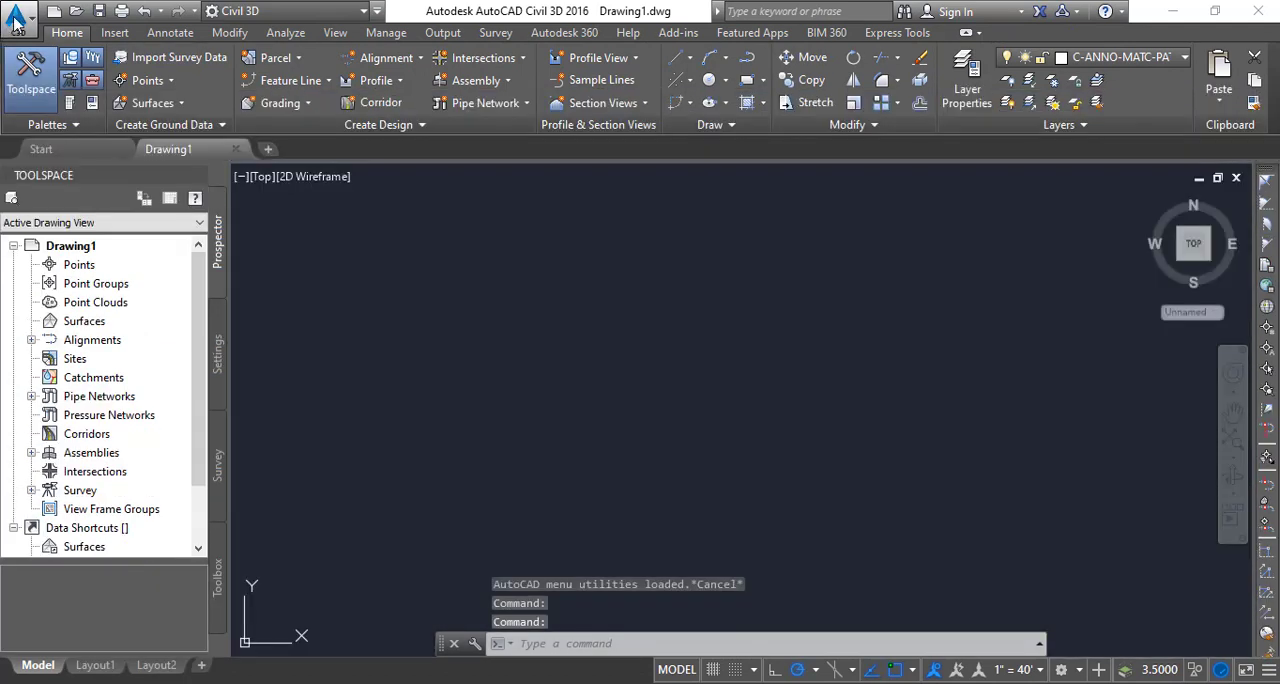
# - Open the recent drawing KOP 2010.dwg from the Desktop and dismiss the notices shown while it loads
pyautogui.click(16, 22)
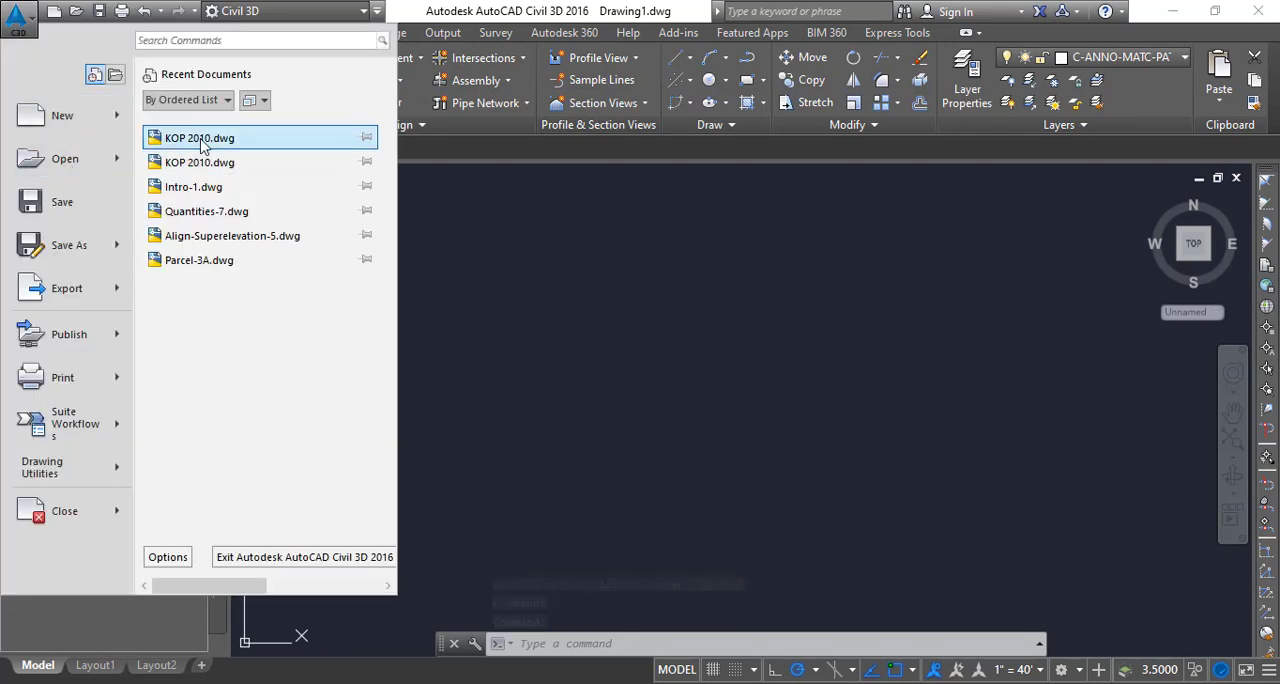
pyautogui.moveTo(202, 143)
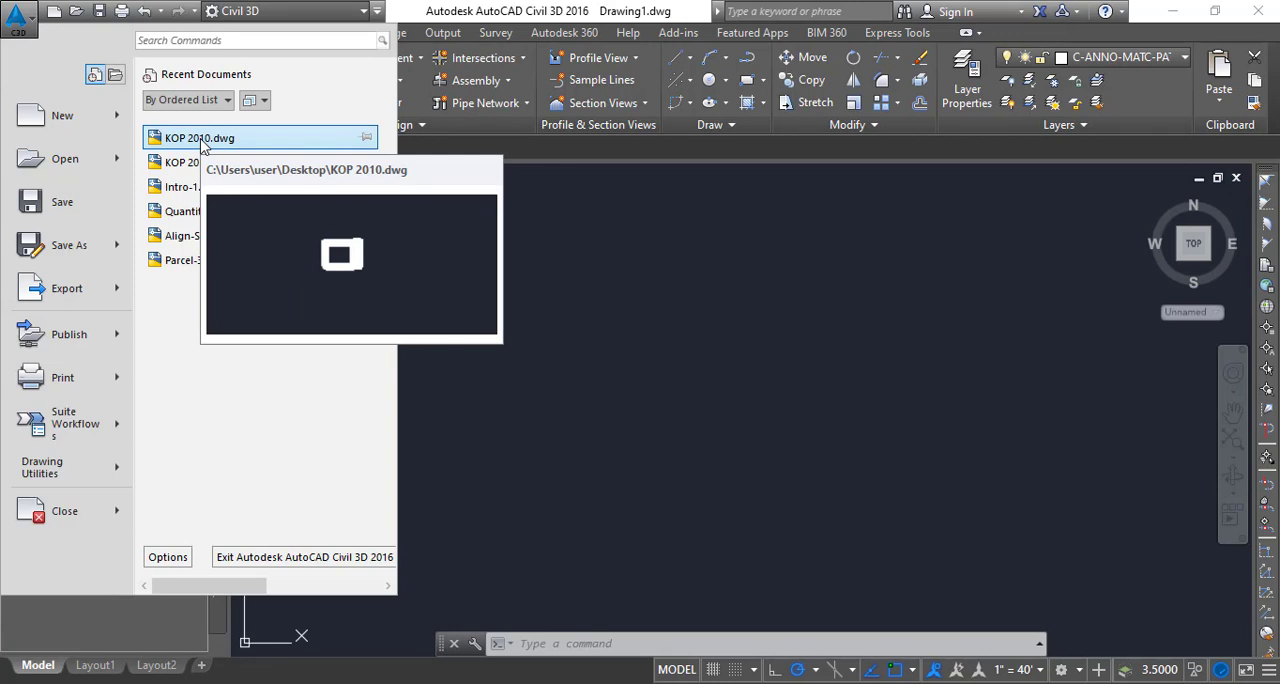
pyautogui.click(202, 143)
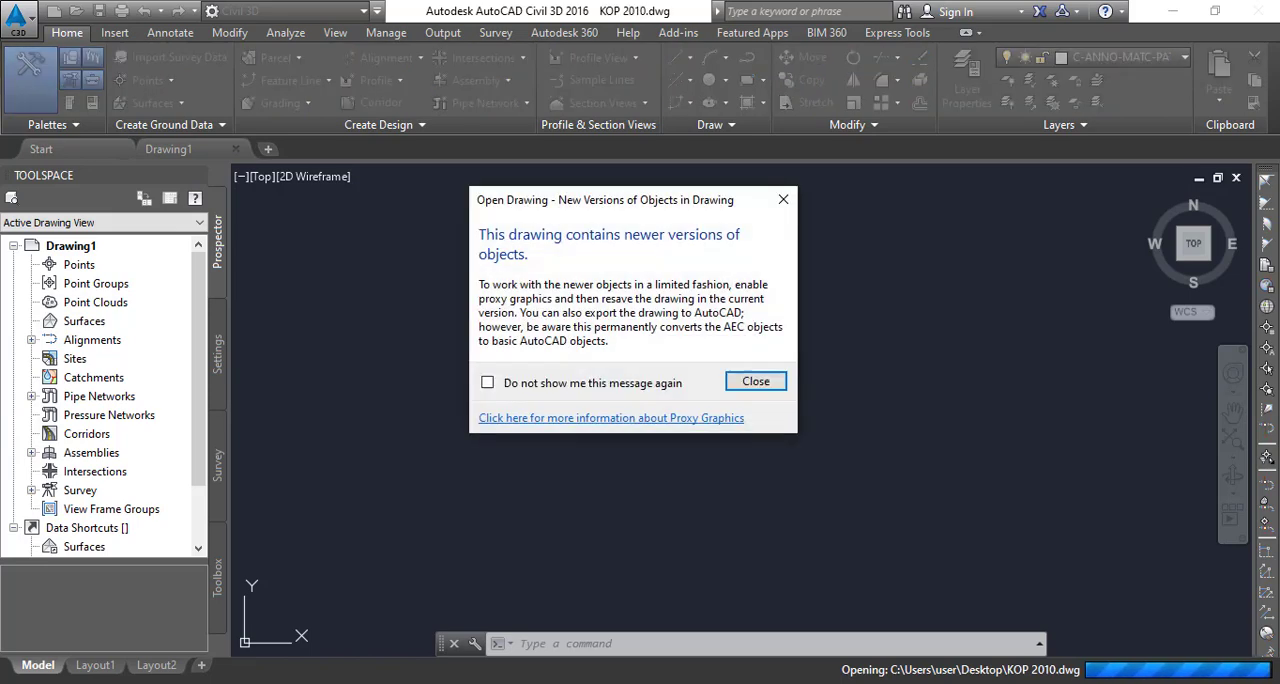
pyautogui.click(782, 201)
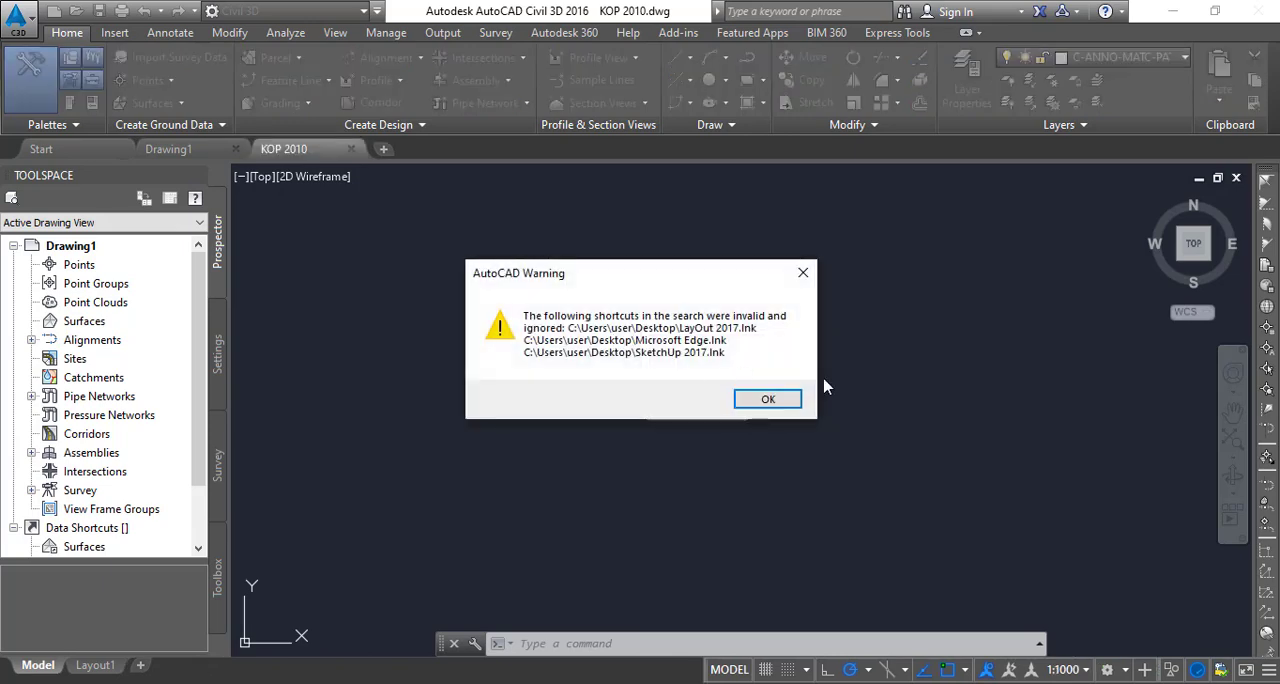
pyautogui.click(804, 274)
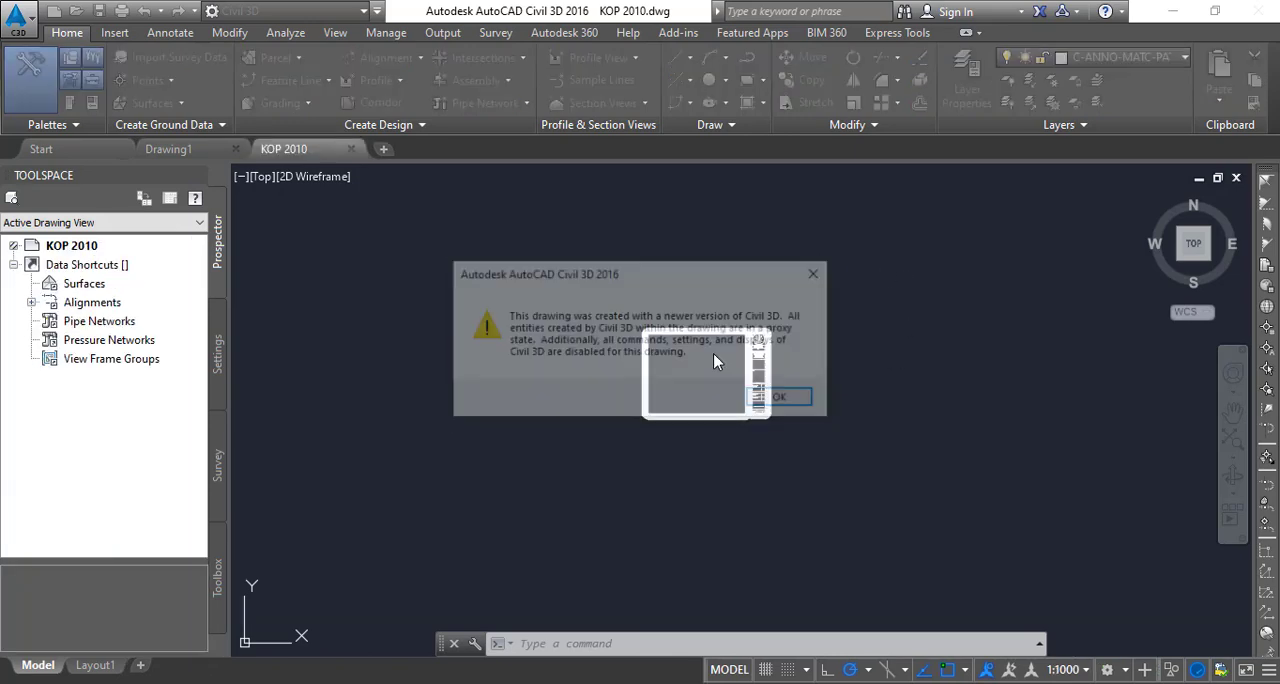
pyautogui.click(799, 402)
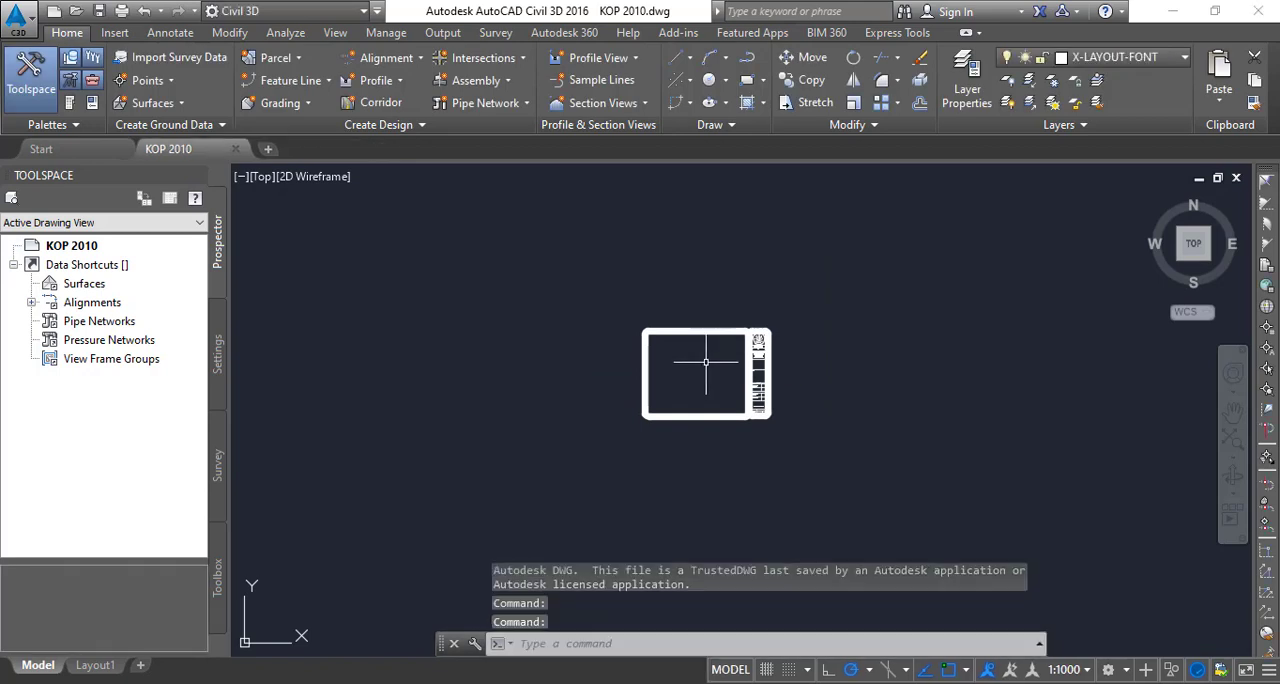
# - Examine the drawing sheet's border and title block, from the logo and project title down to the scale cells
pyautogui.scroll(2, 705, 363)
pyautogui.scroll(4, 562, 372)
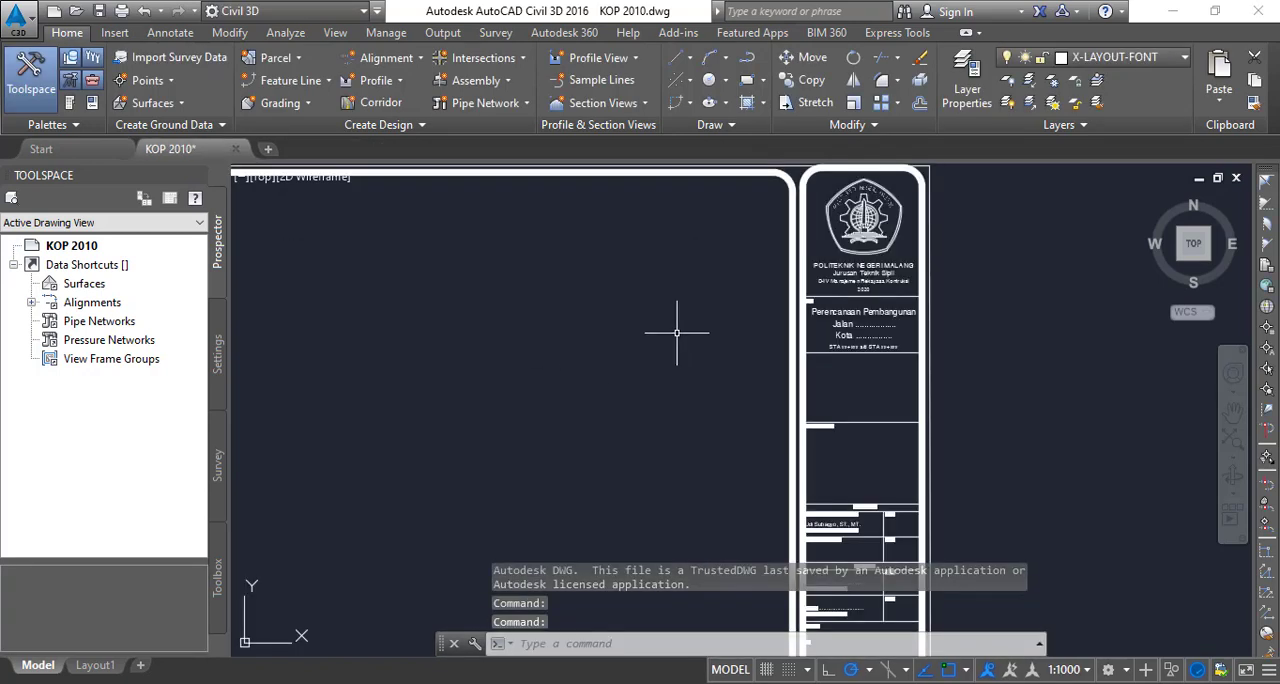
pyautogui.moveTo(674, 334)
pyautogui.mouseDown(button='middle')
pyautogui.moveTo(606, 434)
pyautogui.moveTo(735, 321)
pyautogui.mouseUp(button='middle')
pyautogui.scroll(-2, 745, 305)
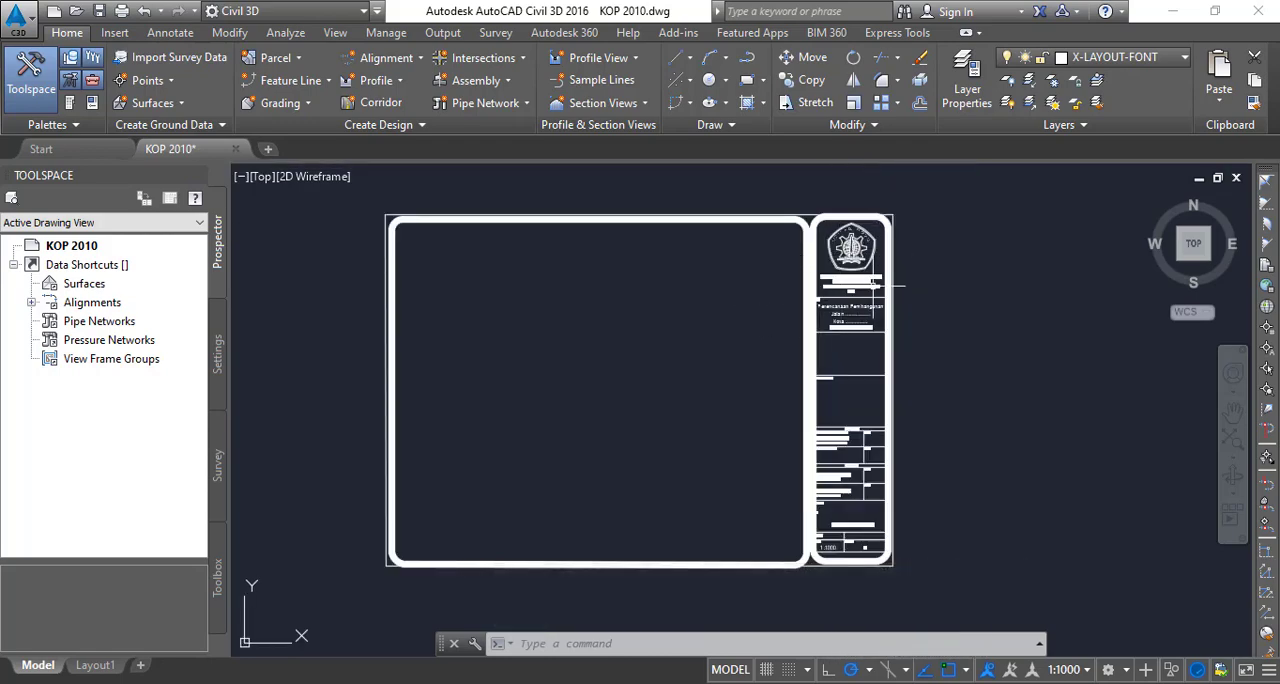
pyautogui.scroll(4, 840, 265)
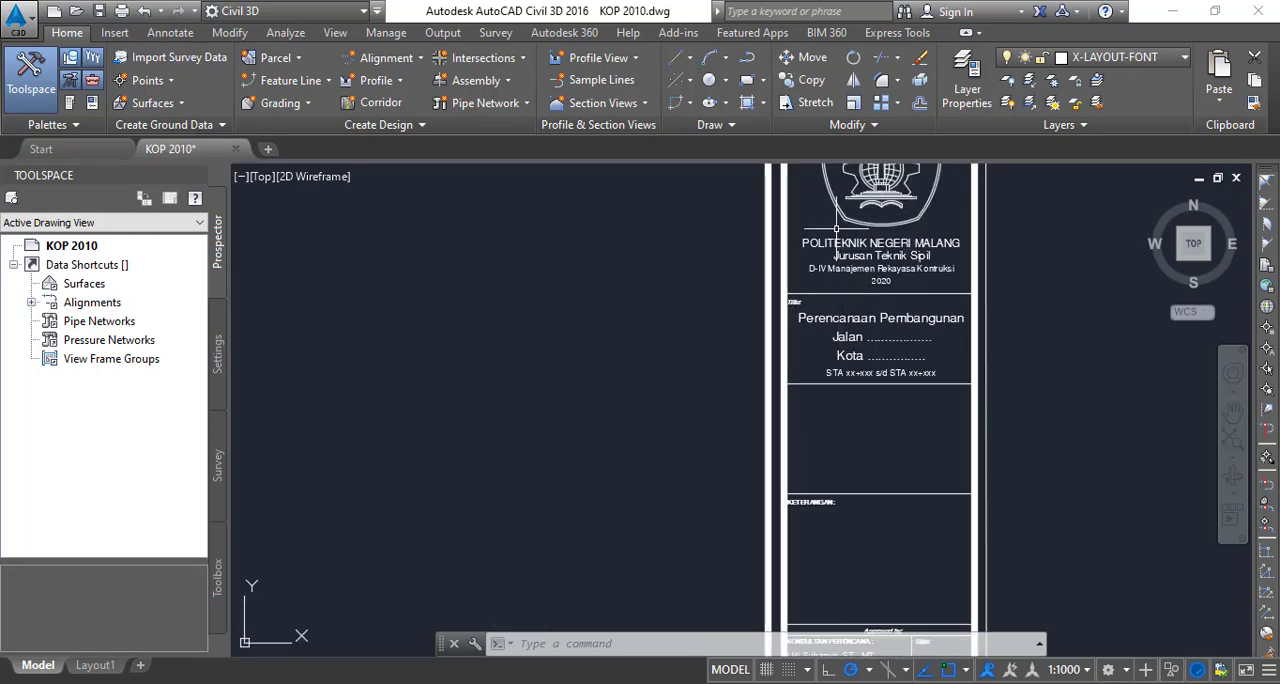
pyautogui.scroll(-4, 947, 283)
pyautogui.scroll(3, 903, 586)
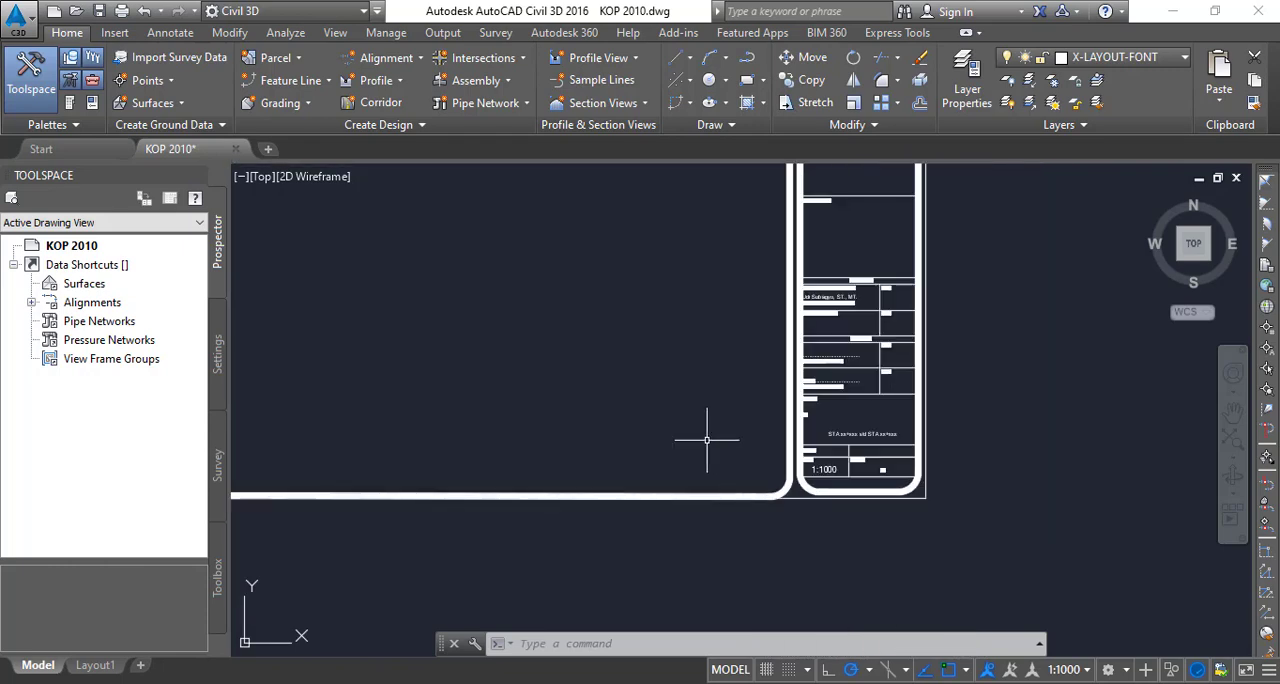
pyautogui.scroll(-2, 491, 360)
pyautogui.moveTo(491, 360)
pyautogui.mouseDown(button='middle')
pyautogui.moveTo(591, 351)
pyautogui.moveTo(557, 425)
pyautogui.mouseUp(button='middle')
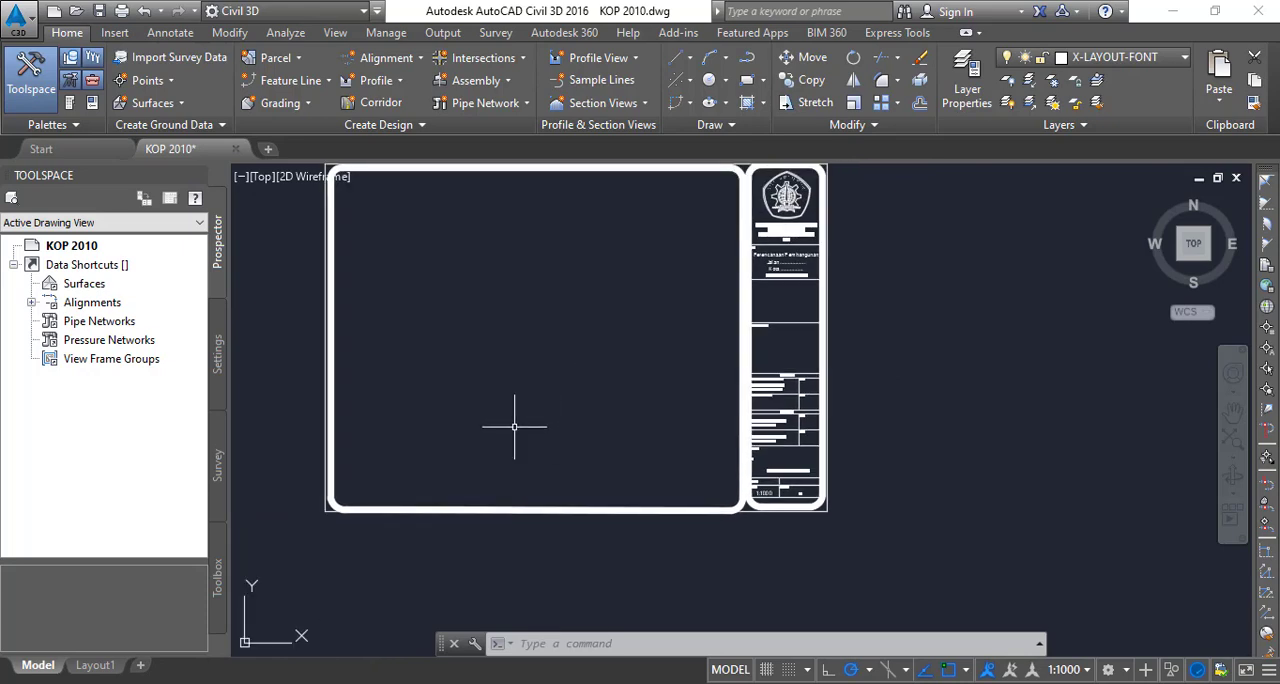
pyautogui.moveTo(606, 355)
pyautogui.mouseDown(button='middle')
pyautogui.moveTo(513, 432)
pyautogui.moveTo(683, 406)
pyautogui.mouseUp(button='middle')
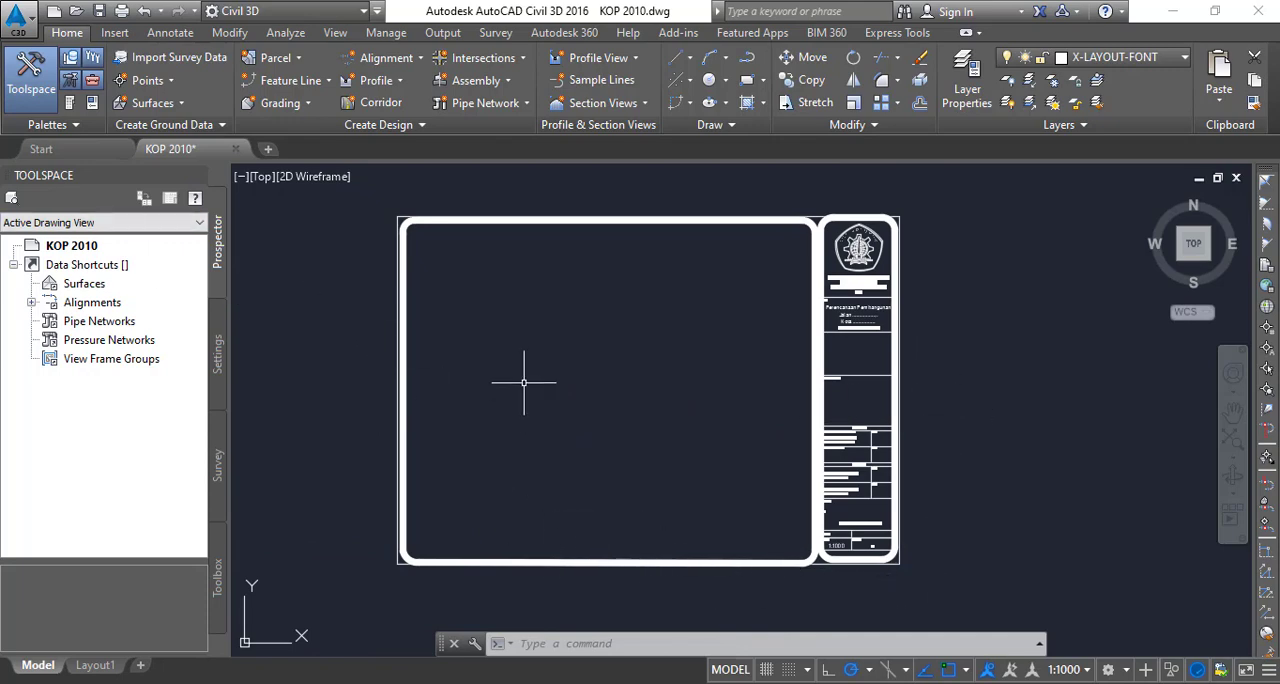
# - Create a new drawing from the Civil 3D (Metric) Section.dwt template in the Plan Production folder
pyautogui.click(16, 22)
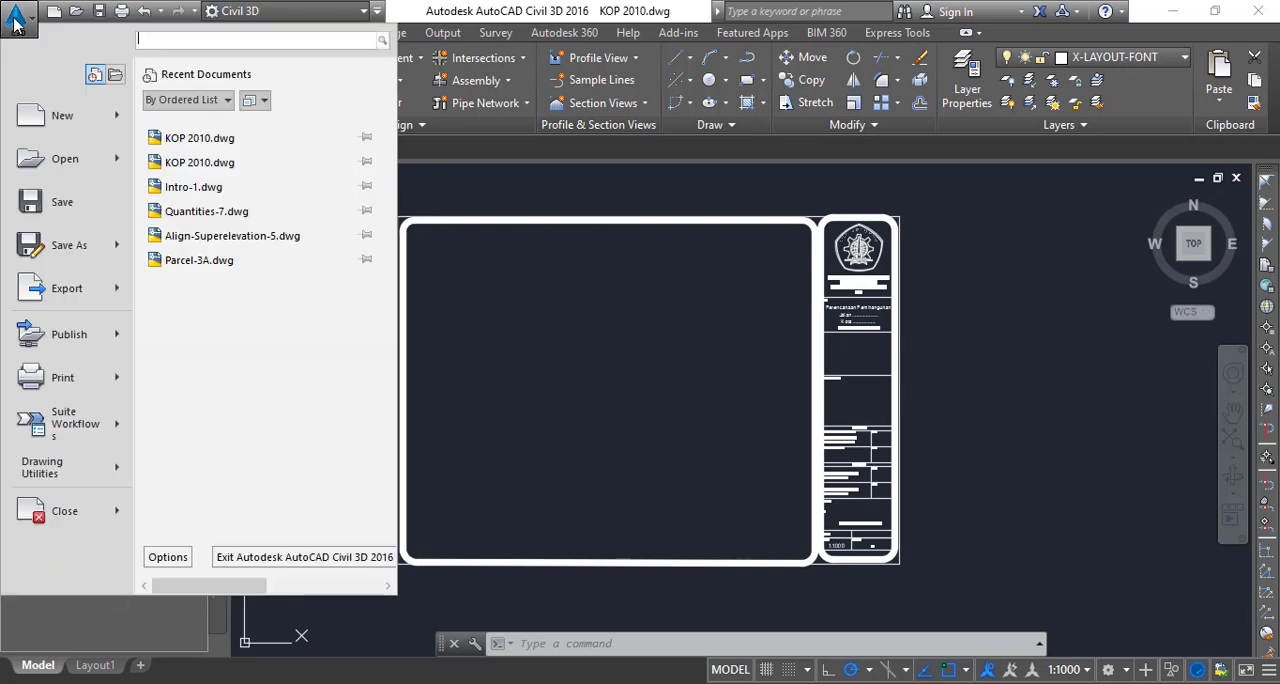
pyautogui.press('Escape')
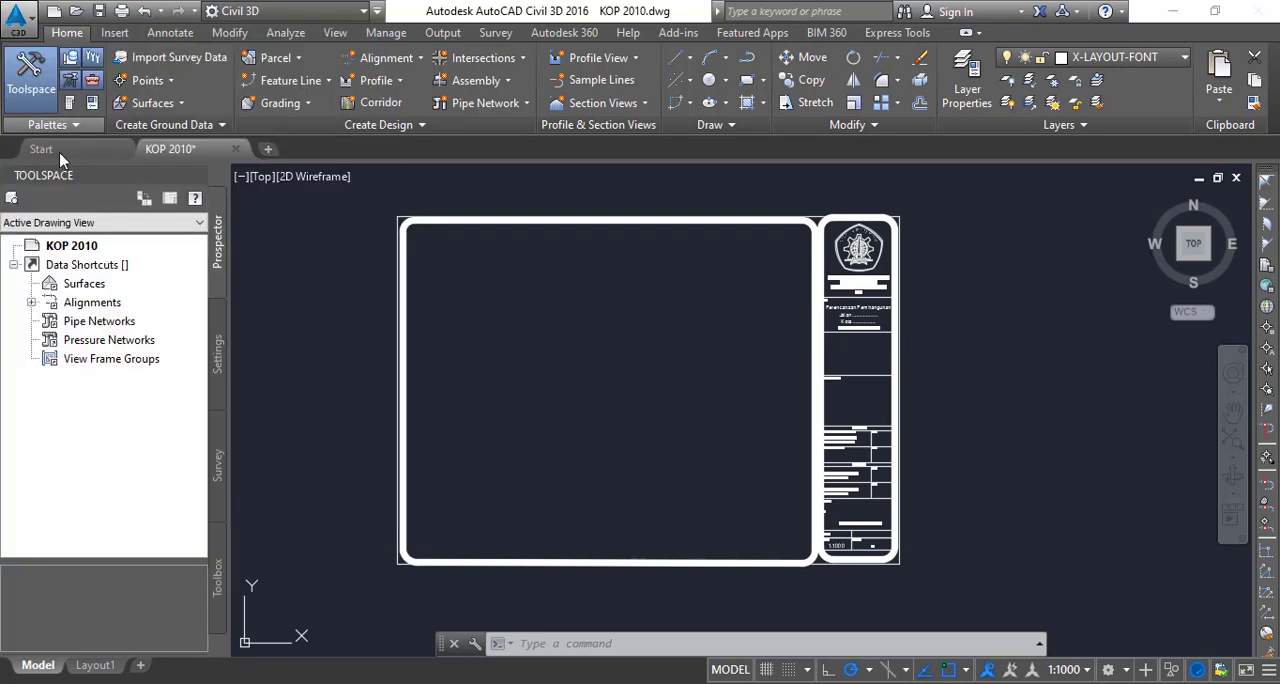
pyautogui.hotkey('ctrl', 'n')
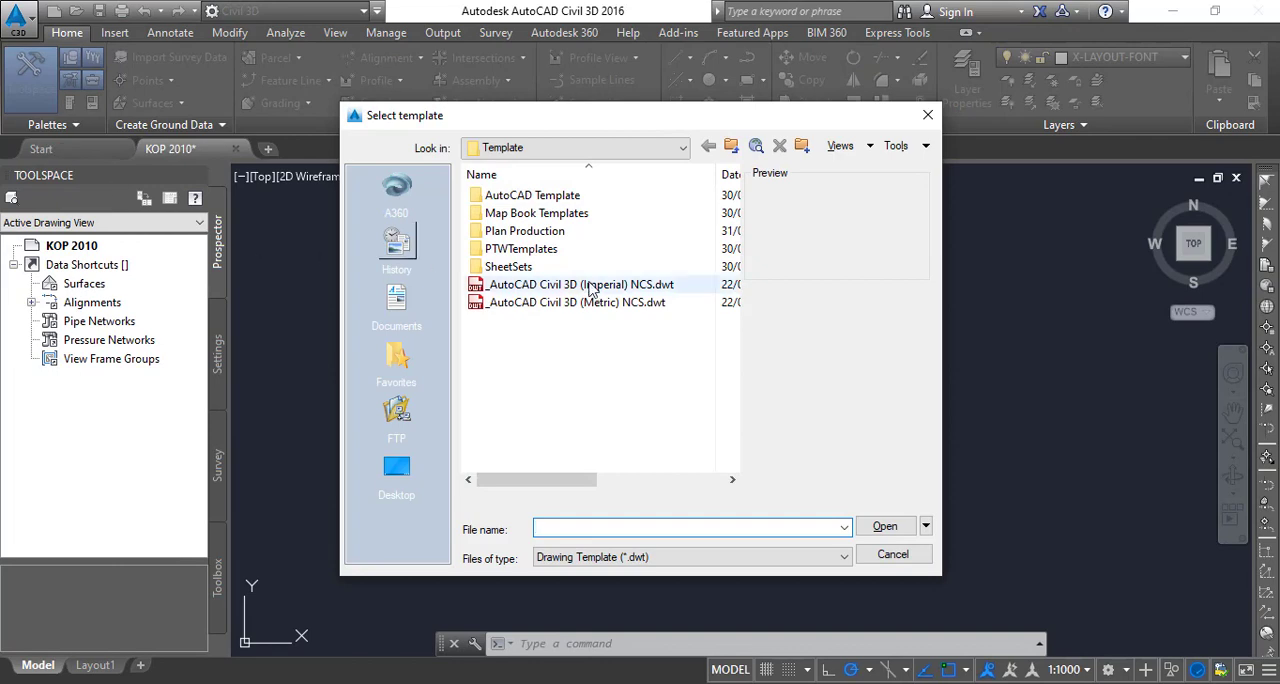
pyautogui.doubleClick(610, 232)
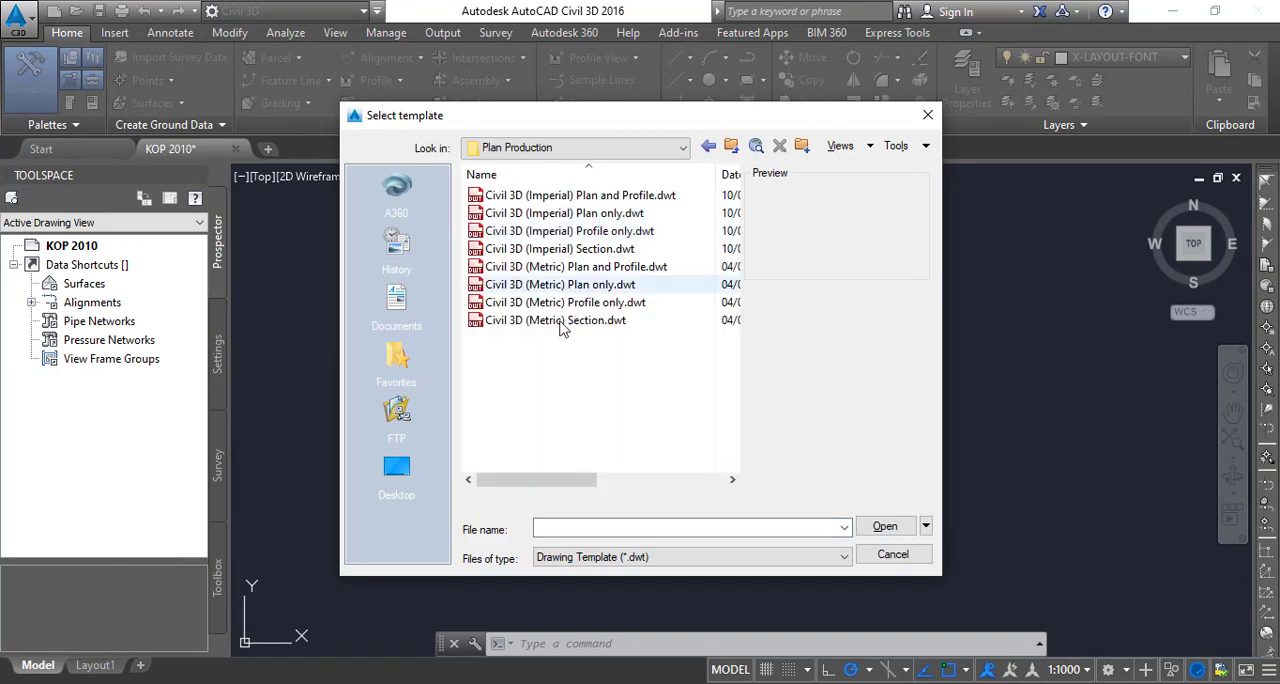
pyautogui.click(512, 321)
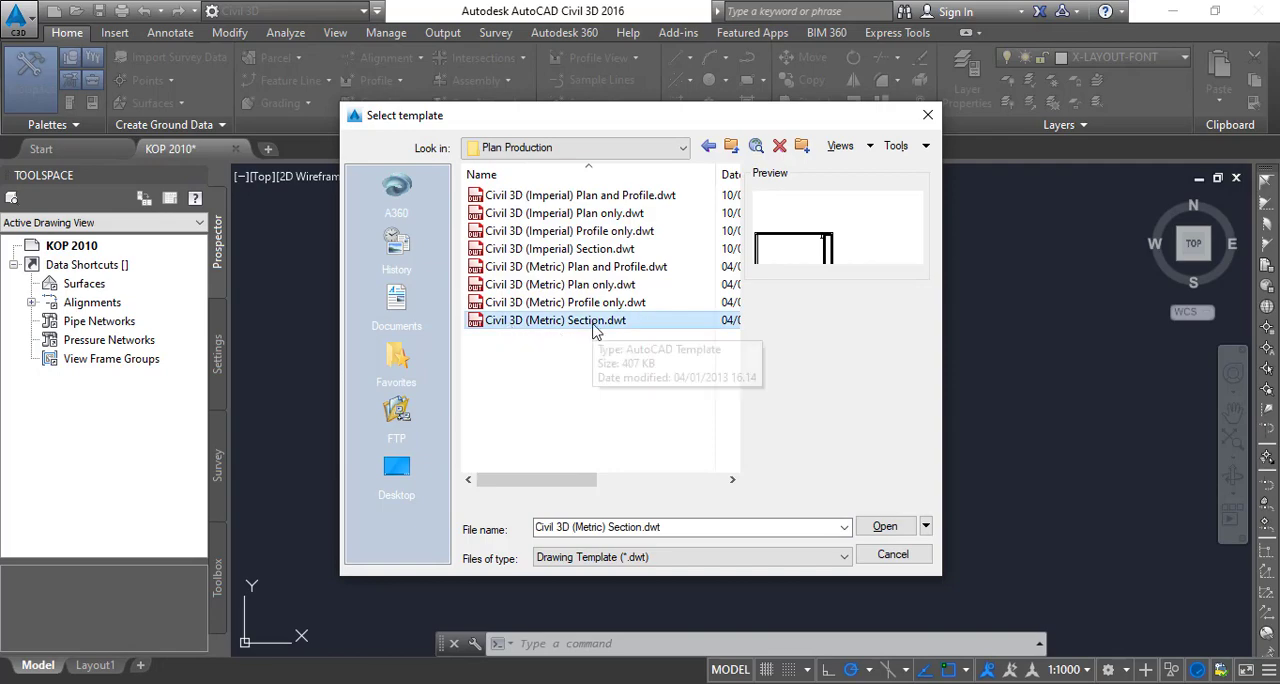
pyautogui.click(885, 527)
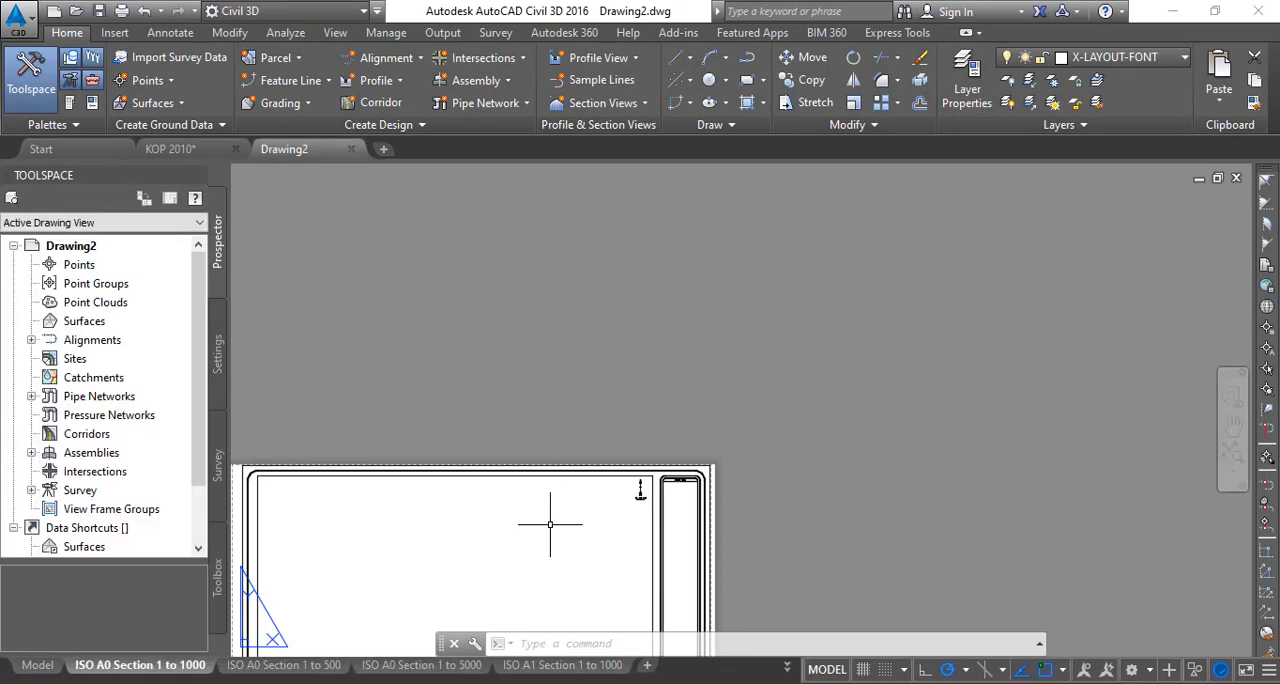
# - Delete all the ISO section layouts that came with the template in the new drawing
pyautogui.moveTo(448, 420); pyautogui.dragTo(546, 187, button='middle')
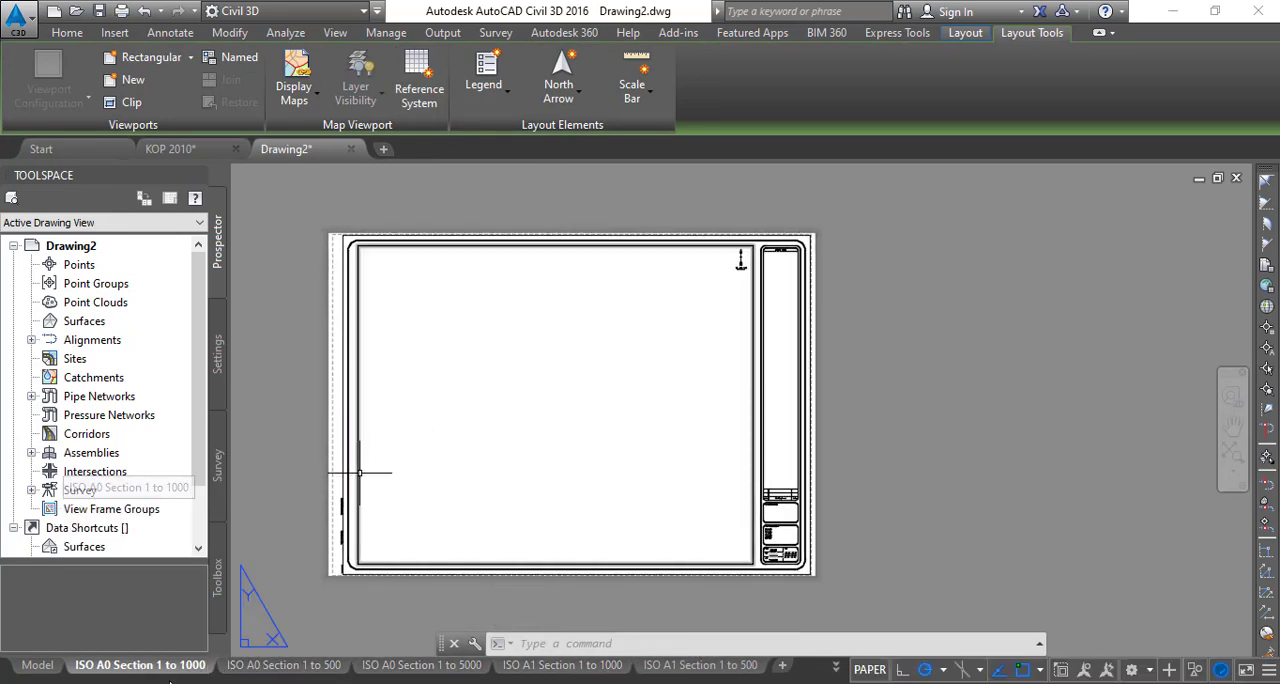
pyautogui.moveTo(680, 674)
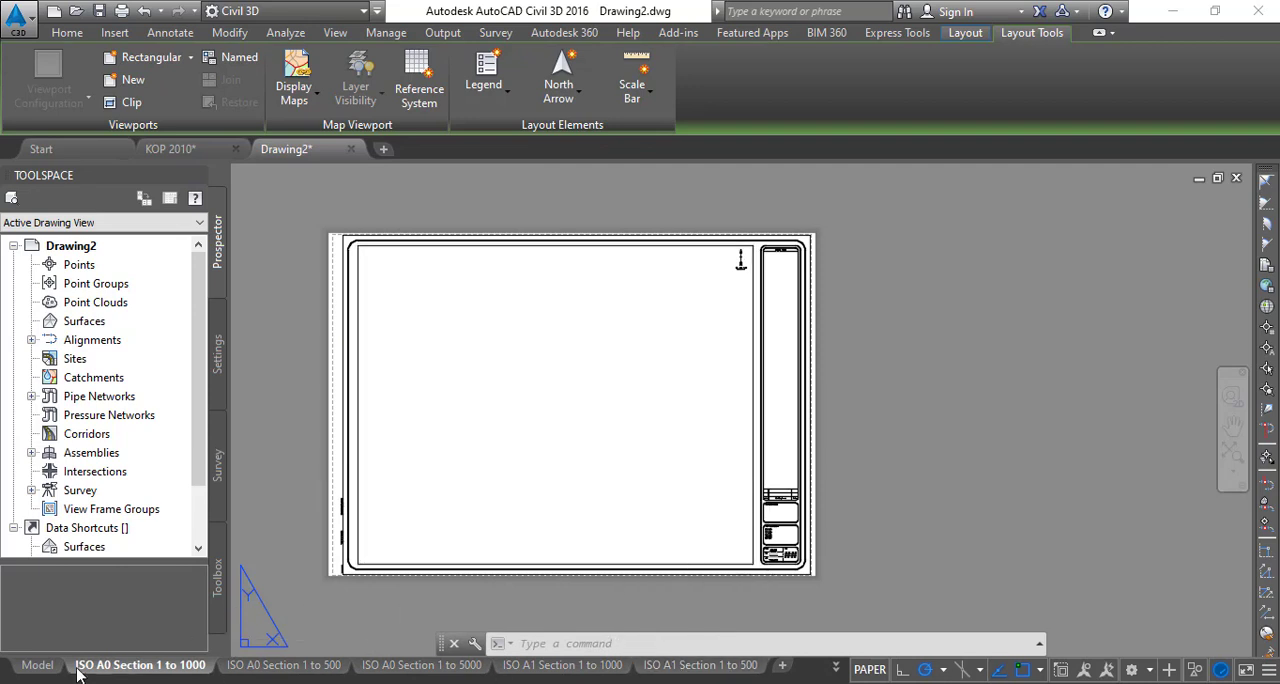
pyautogui.moveTo(92, 674)
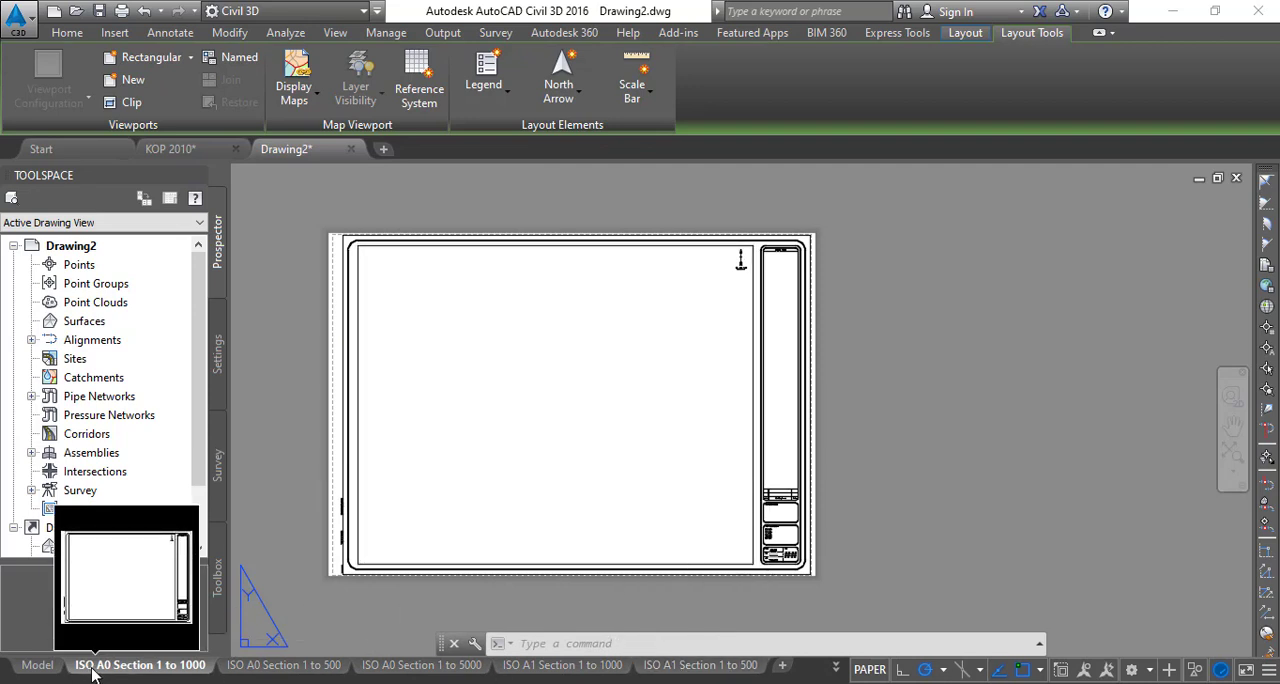
pyautogui.rightClick(155, 668)
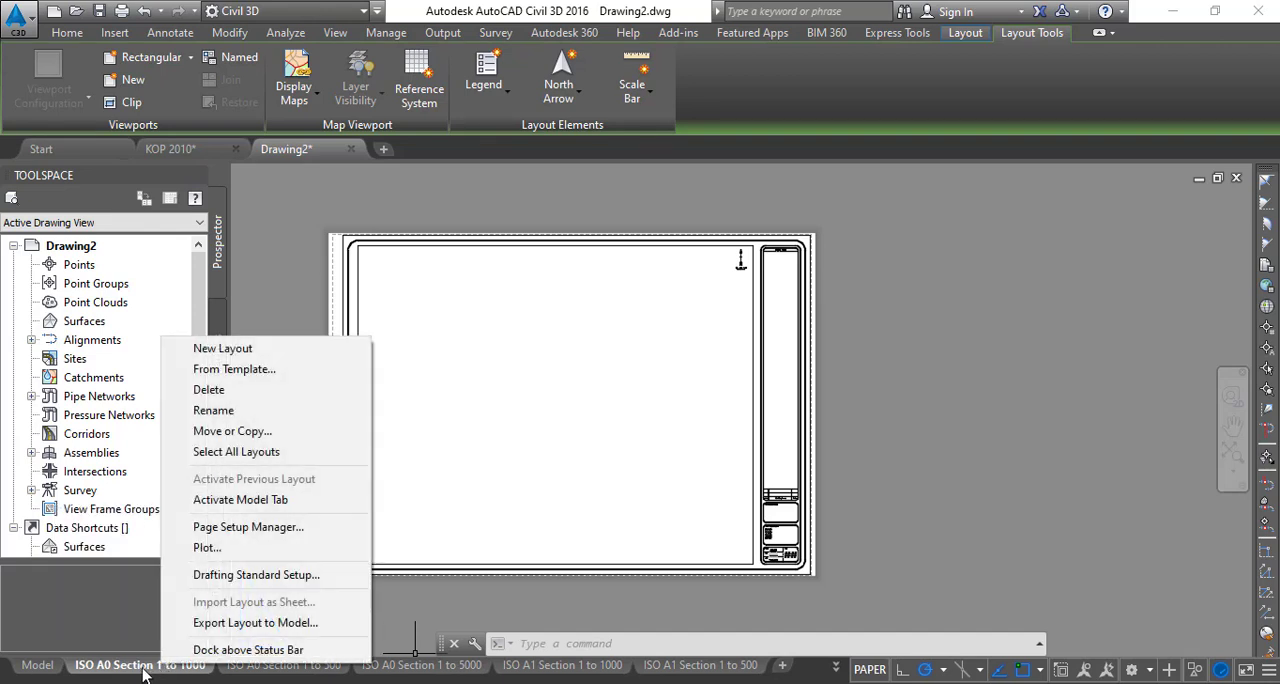
pyautogui.click(236, 451)
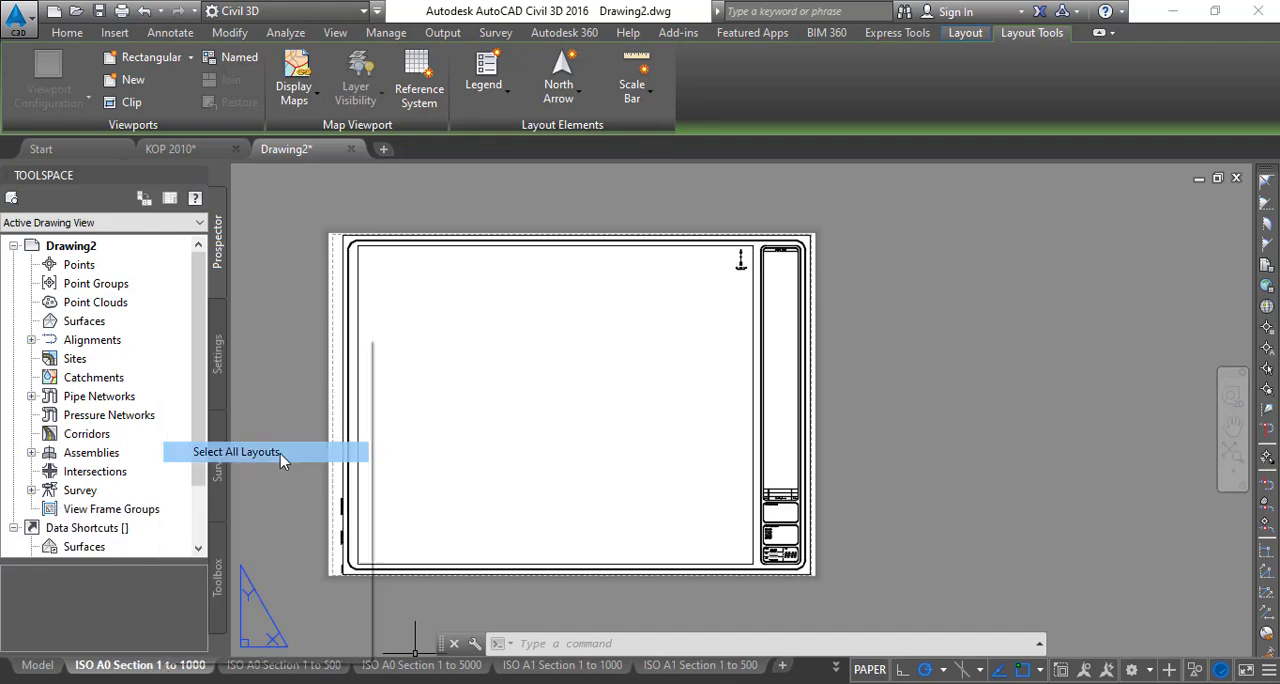
pyautogui.rightClick(173, 665)
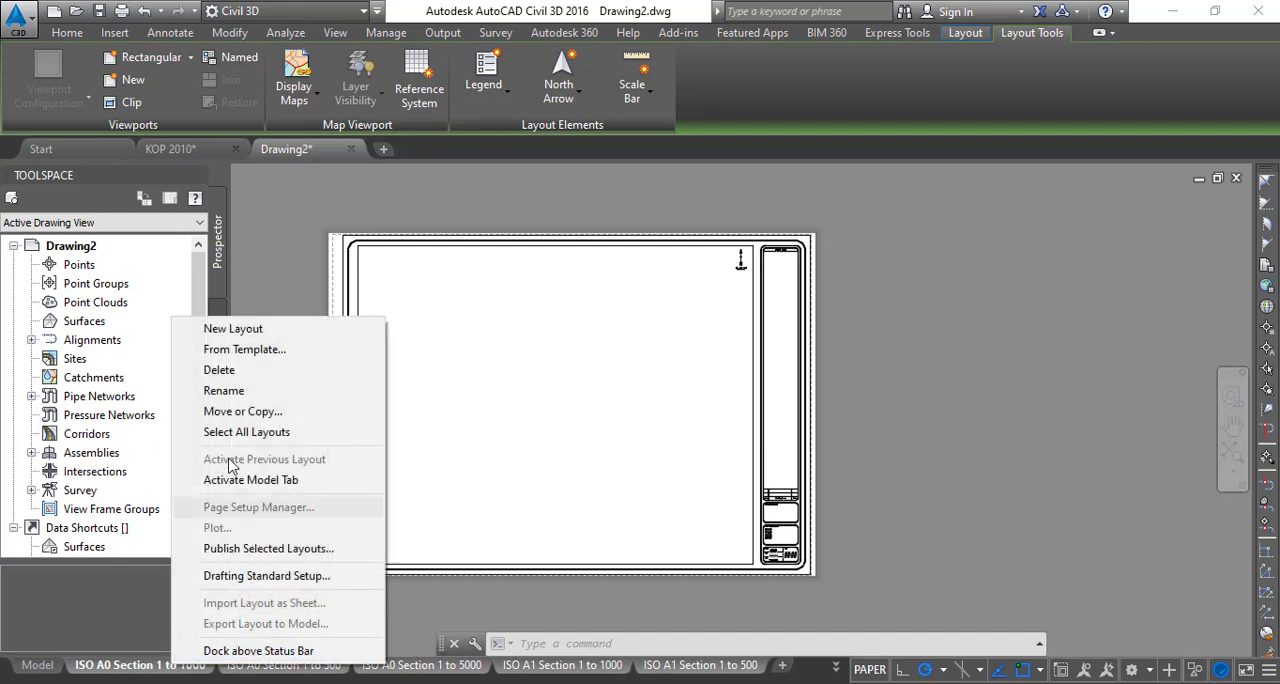
pyautogui.click(220, 370)
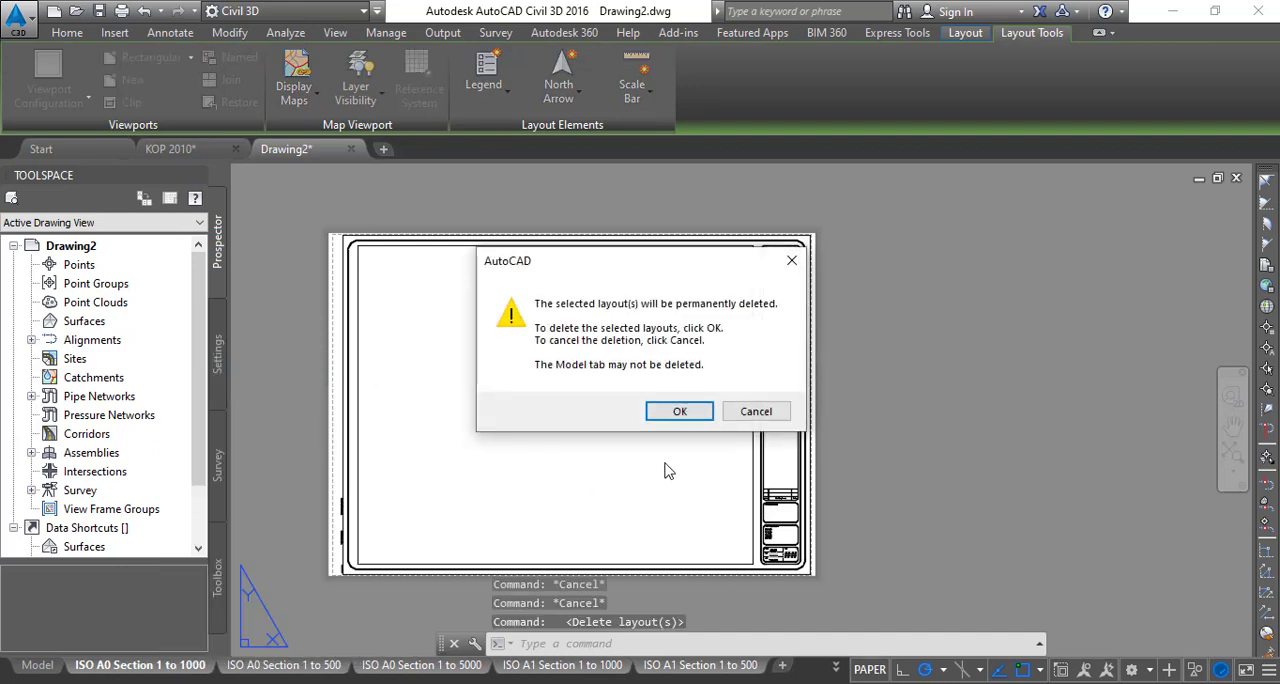
pyautogui.click(681, 411)
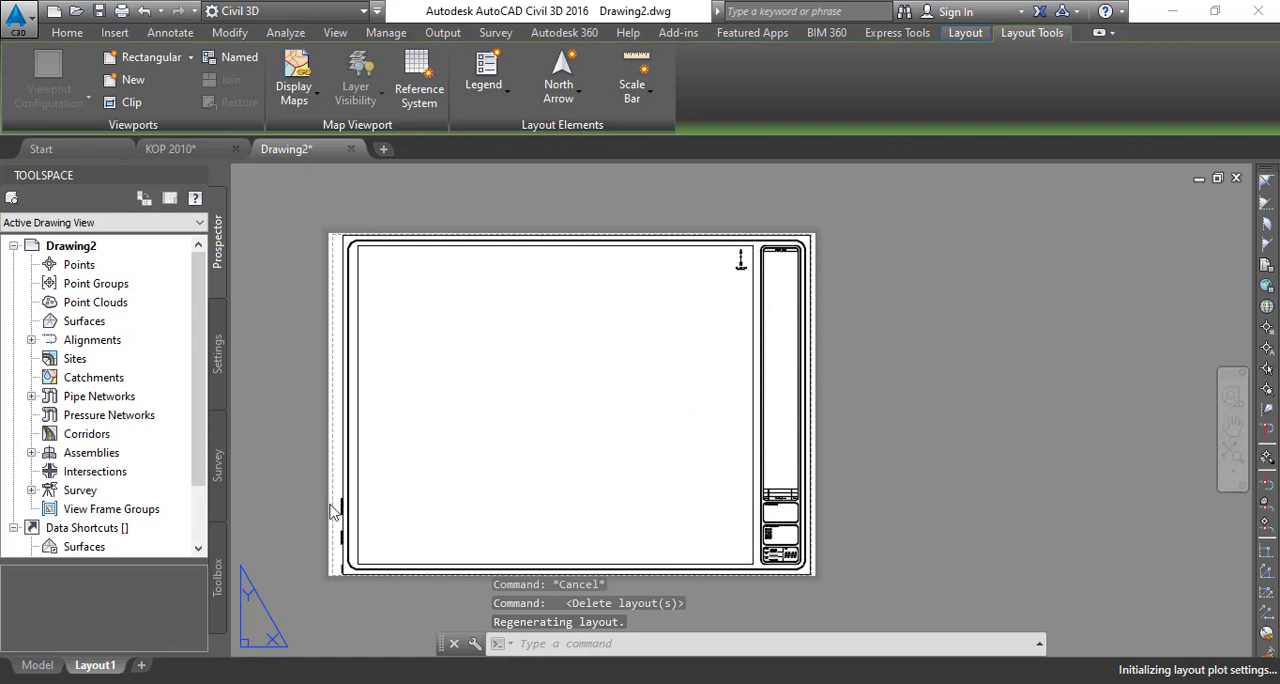
# - Rename Layout1 of the KOP 2010 drawing as A3
pyautogui.rightClick(107, 666)
pyautogui.click(160, 410)
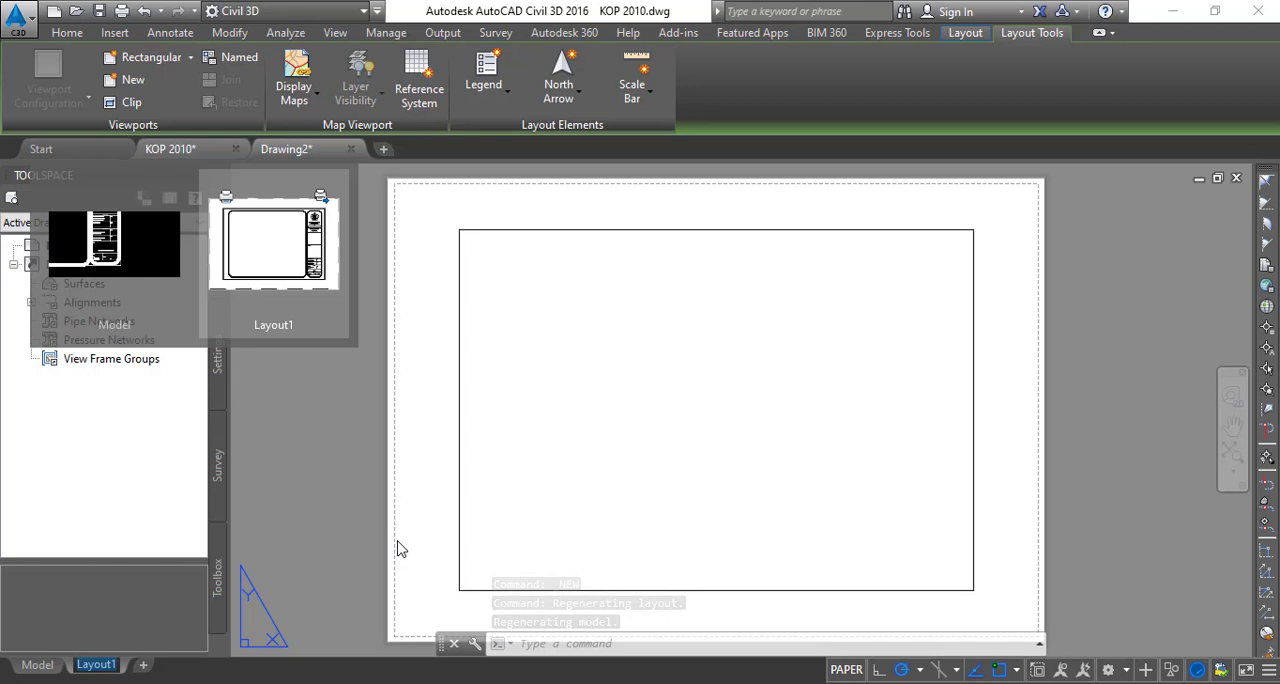
pyautogui.write('A')
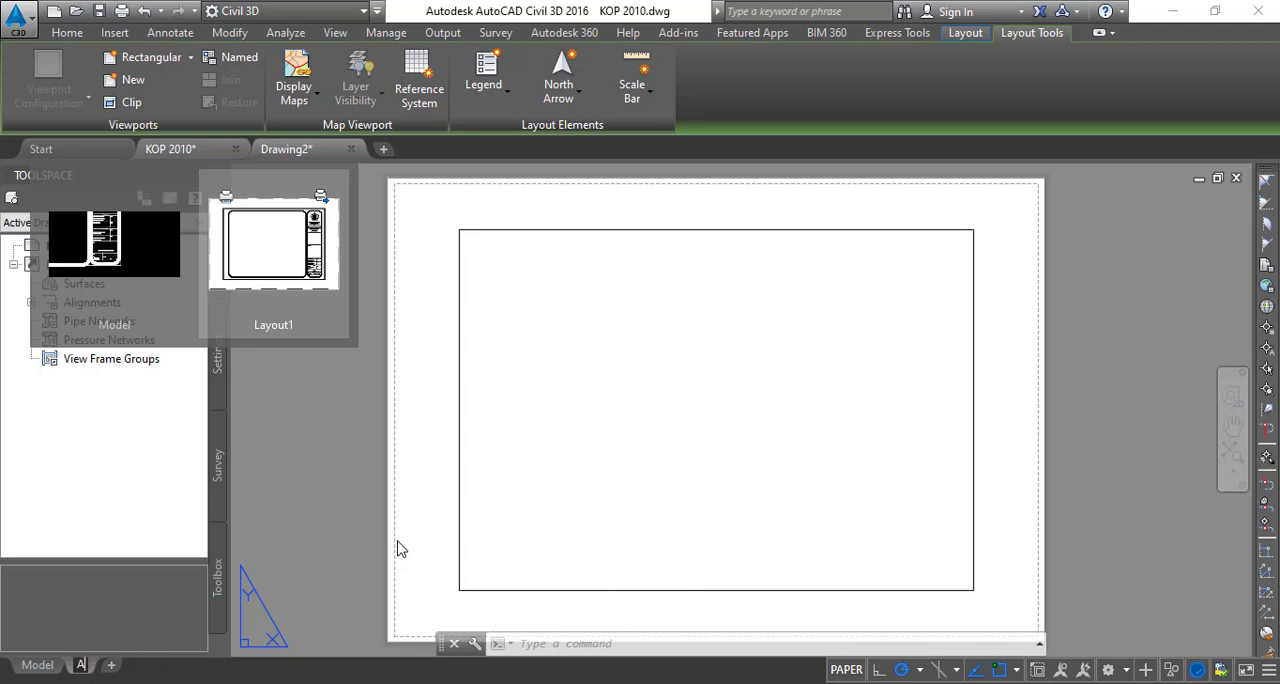
pyautogui.write('3')
# - Rename Layout1 of the Drawing2 drawing as A3 1_200 SECTION
pyautogui.click(304, 149)
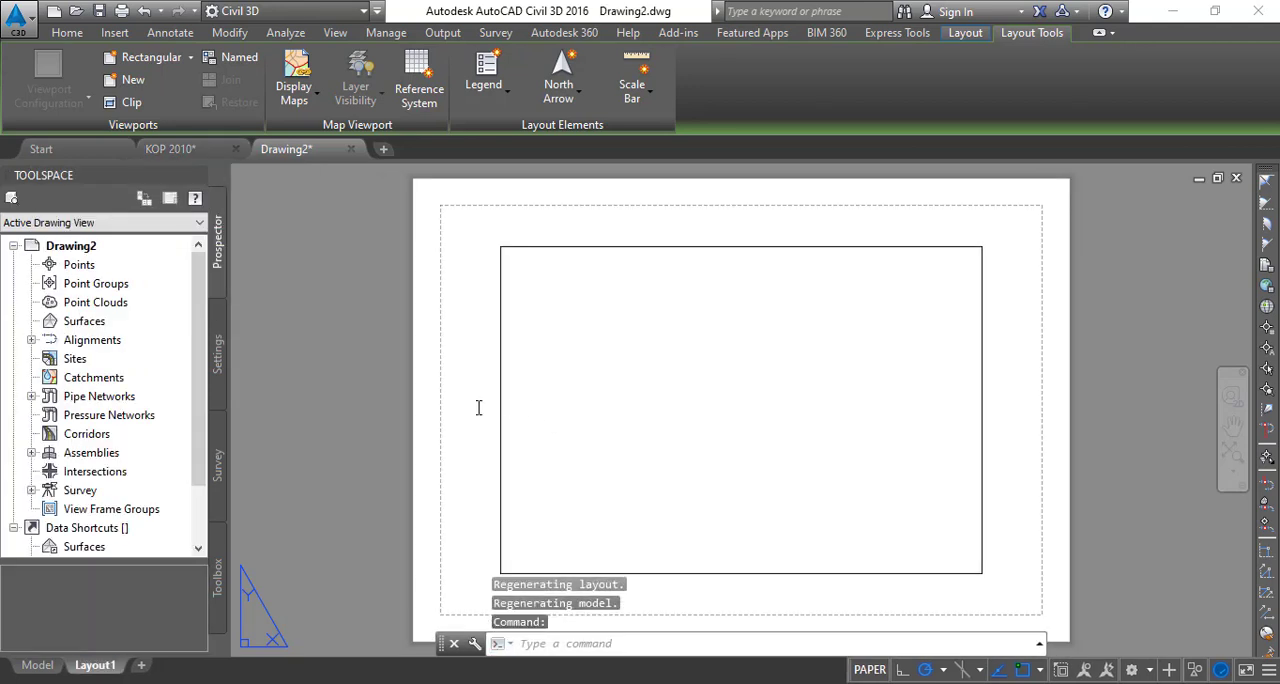
pyautogui.moveTo(93, 671)
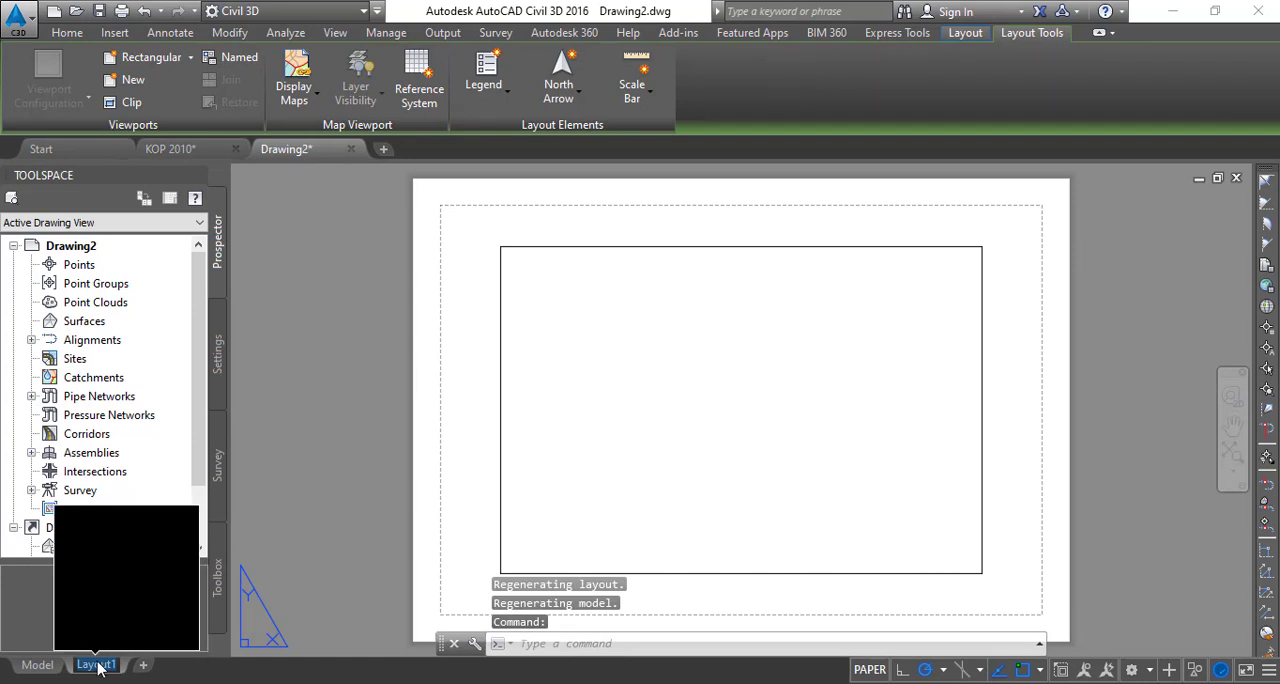
pyautogui.write('a')
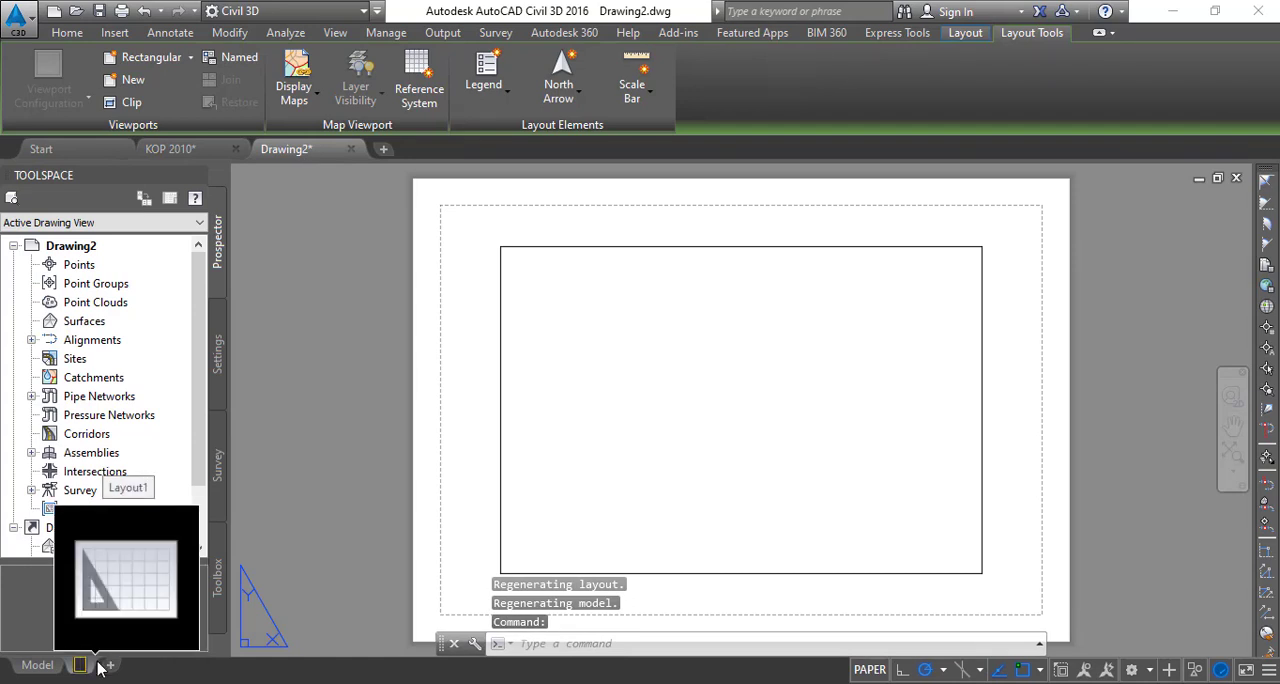
pyautogui.write('3')
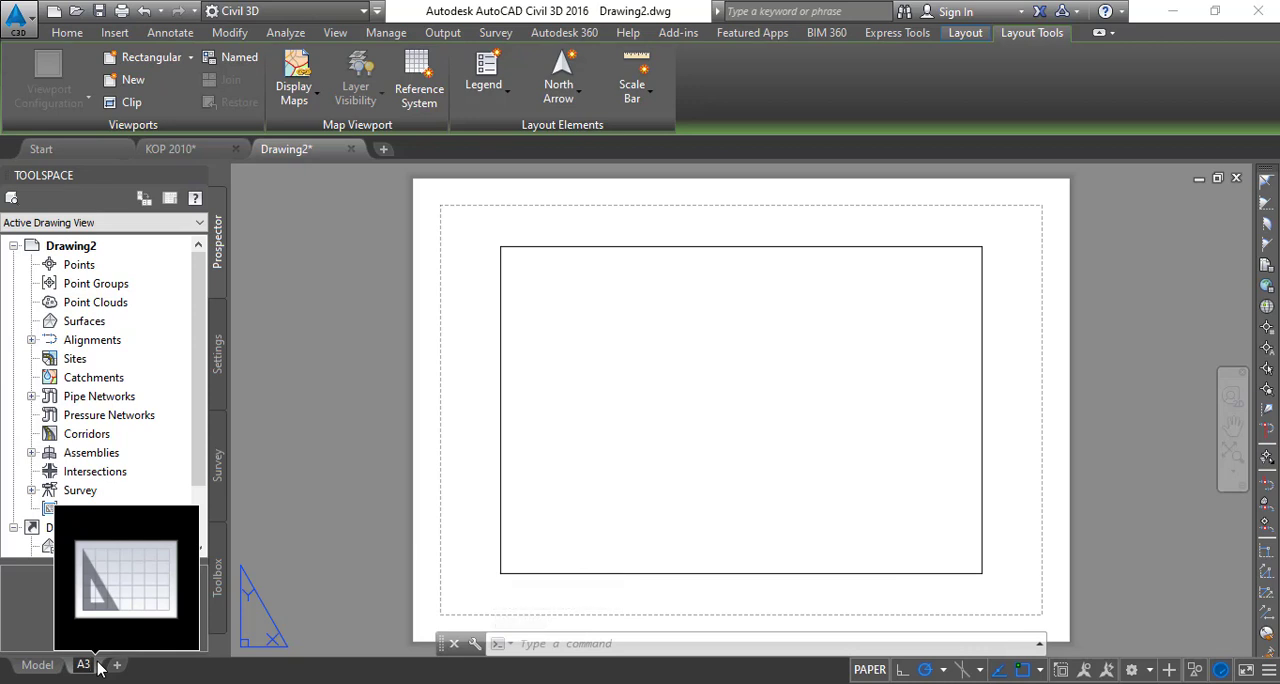
pyautogui.write(' 1-100')
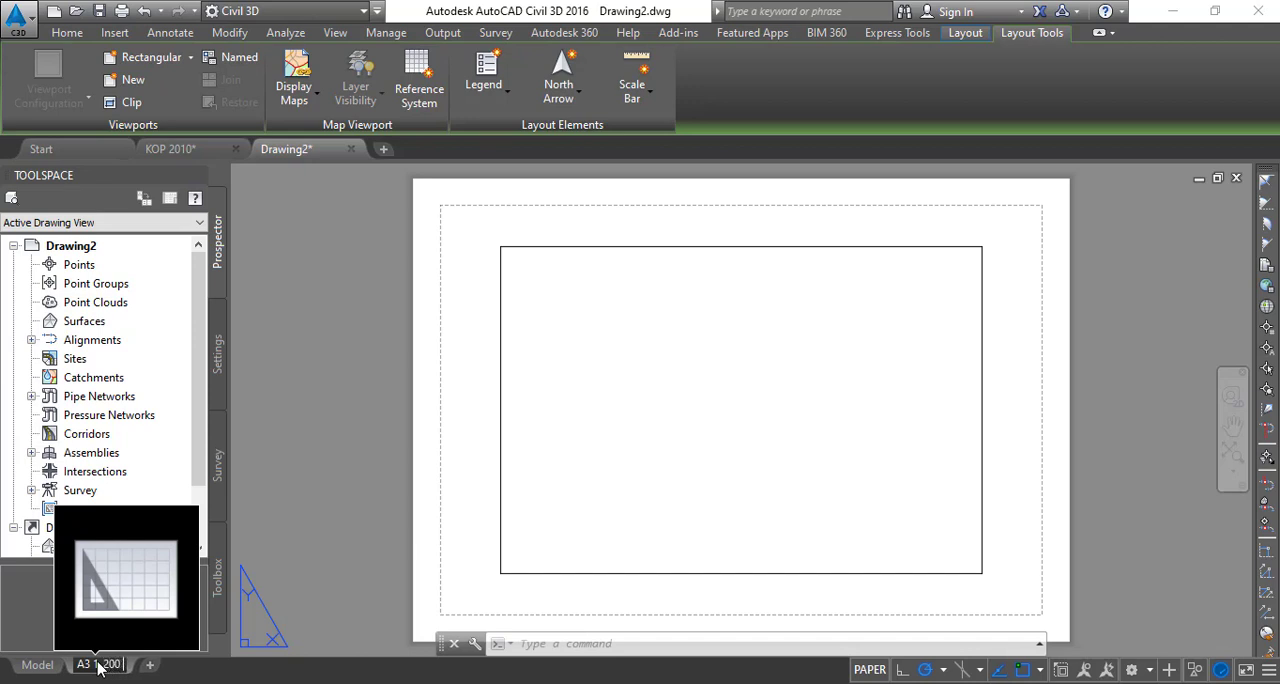
pyautogui.write(' sECTION')
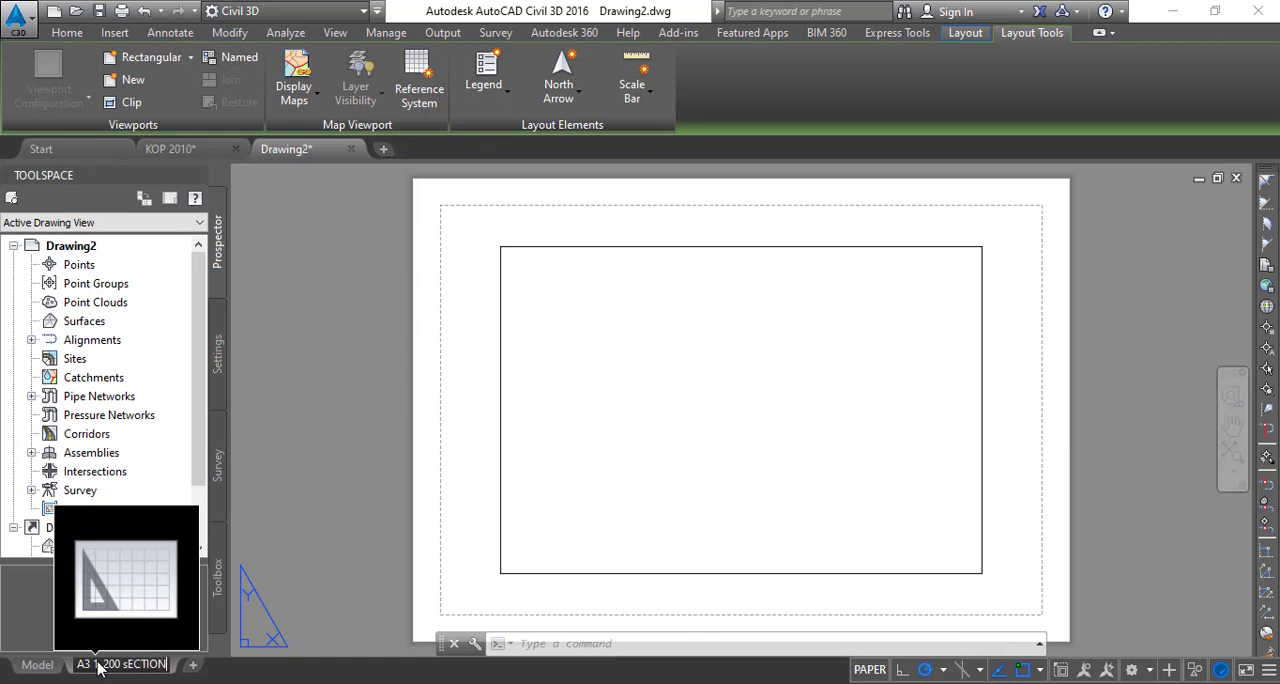
pyautogui.press('BackSpace')
pyautogui.press('BackSpace')
pyautogui.press('BackSpace')
pyautogui.press('BackSpace')
pyautogui.press('BackSpace')
pyautogui.press('BackSpace')
pyautogui.press('BackSpace')
pyautogui.press('BackSpace')
pyautogui.write('S')
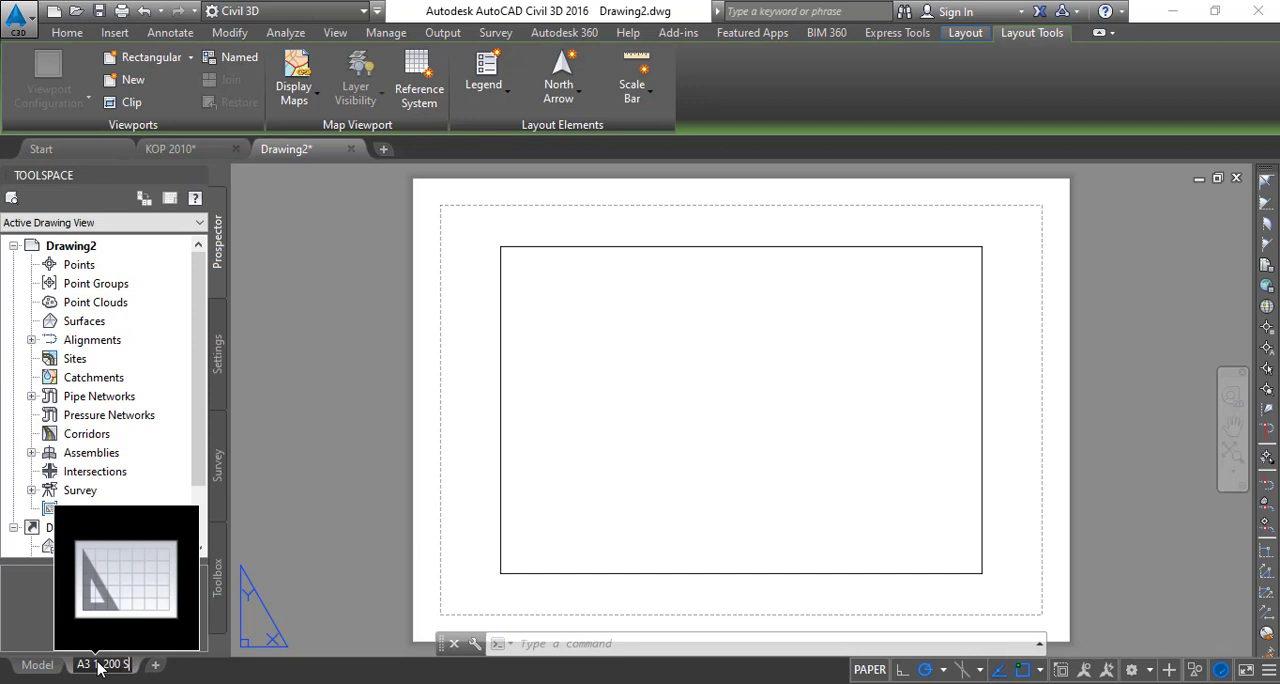
pyautogui.write('ECTION')
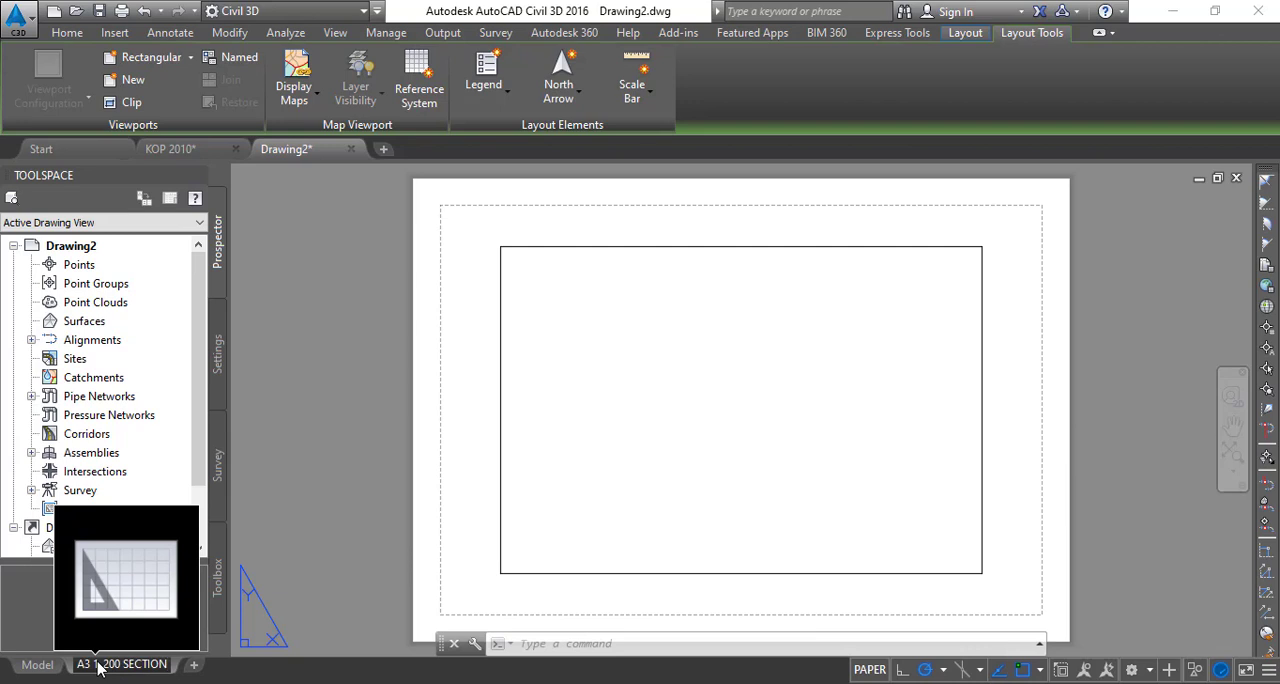
pyautogui.press('Return')
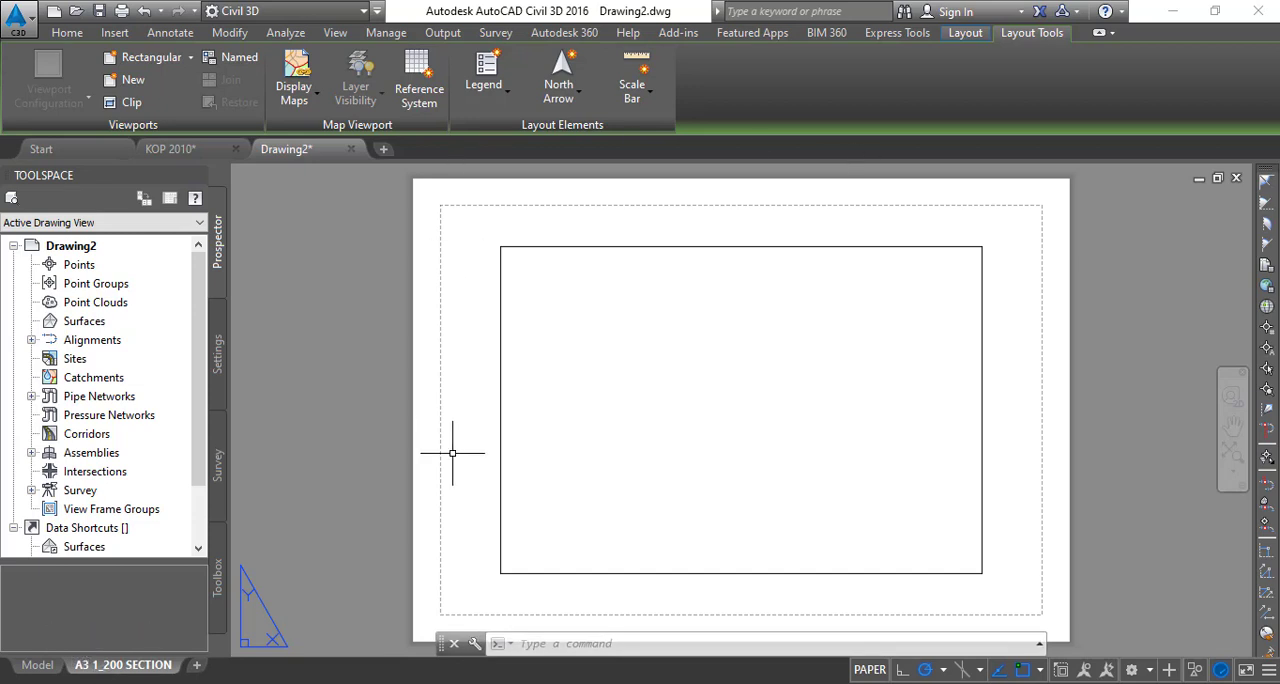
# - Modify the page setup of the A3 1_200 SECTION layout to use the DWG To PDF.pc3 plotter
pyautogui.rightClick(145, 667)
pyautogui.click(230, 538)
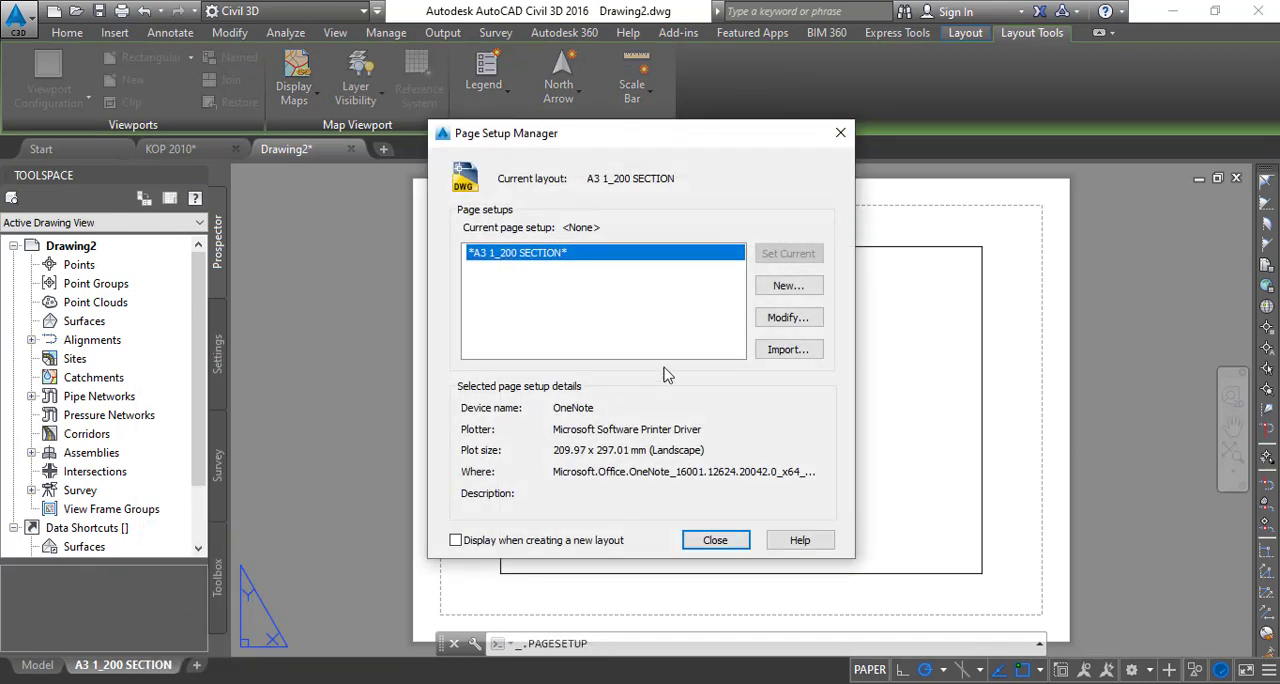
pyautogui.click(782, 328)
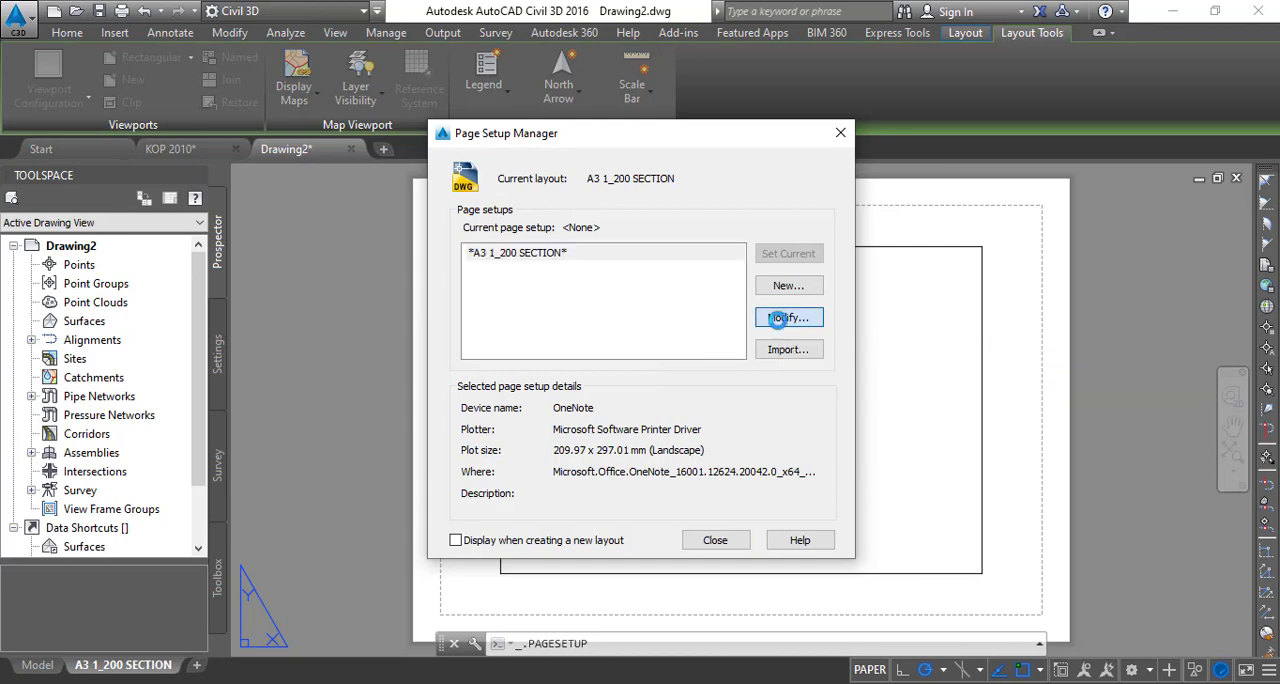
pyautogui.click(502, 213)
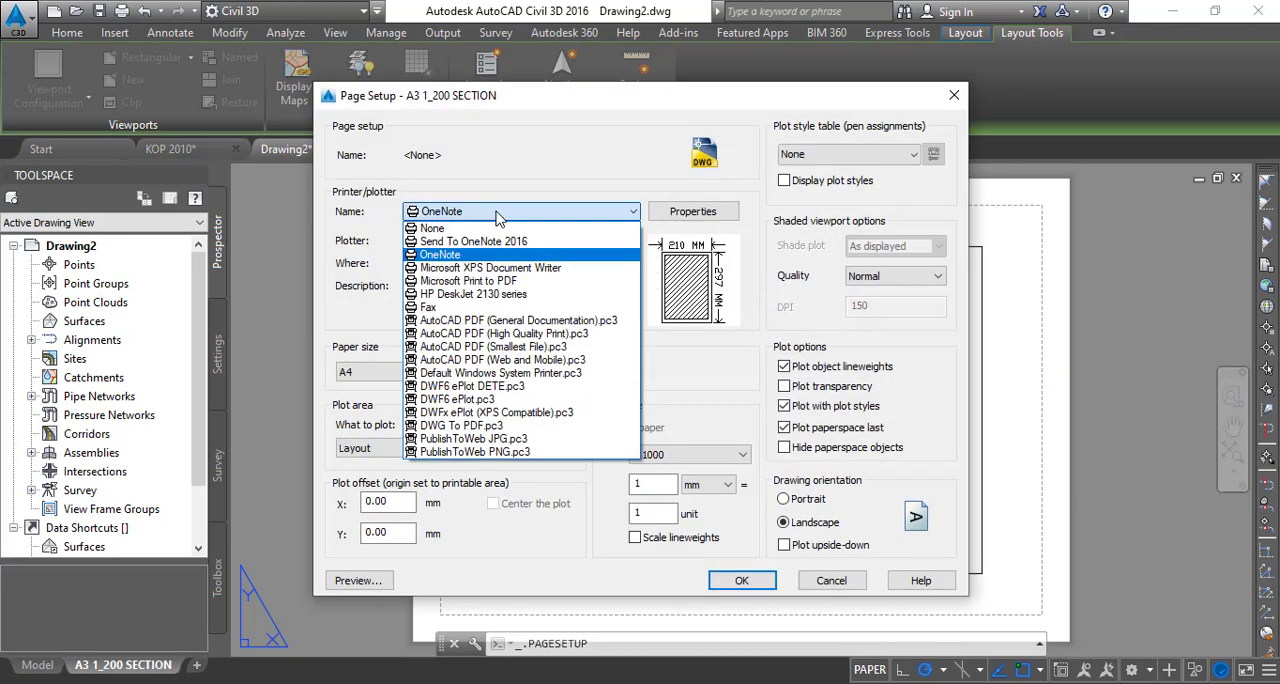
pyautogui.click(484, 426)
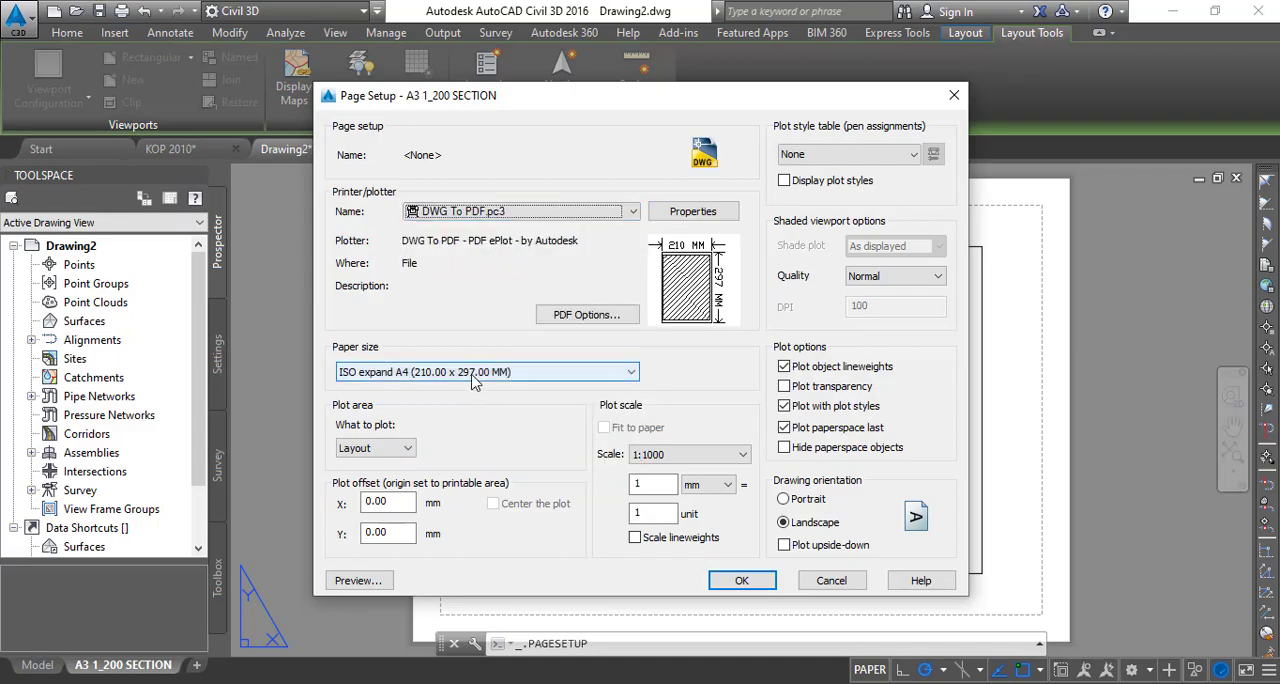
# - Set the layout's paper size to ISO expand A3 (420.00 x 297.00 MM)
pyautogui.click(474, 372)
pyautogui.click(474, 380)
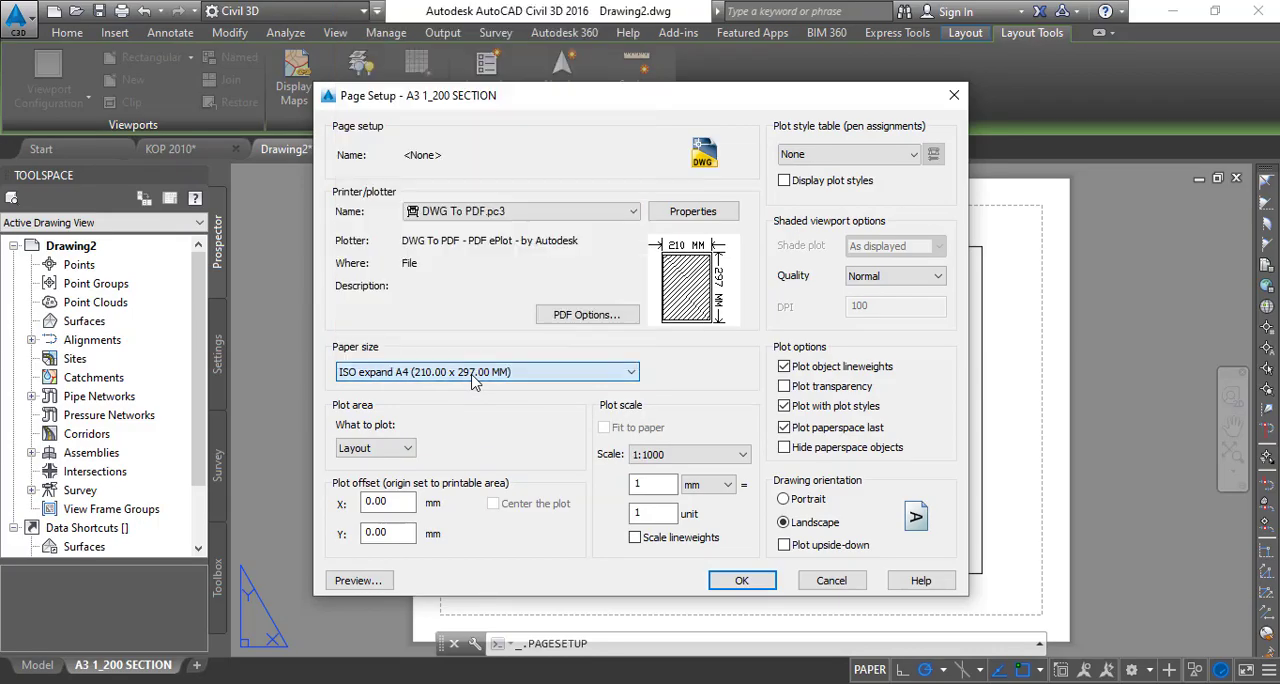
pyautogui.click(487, 374)
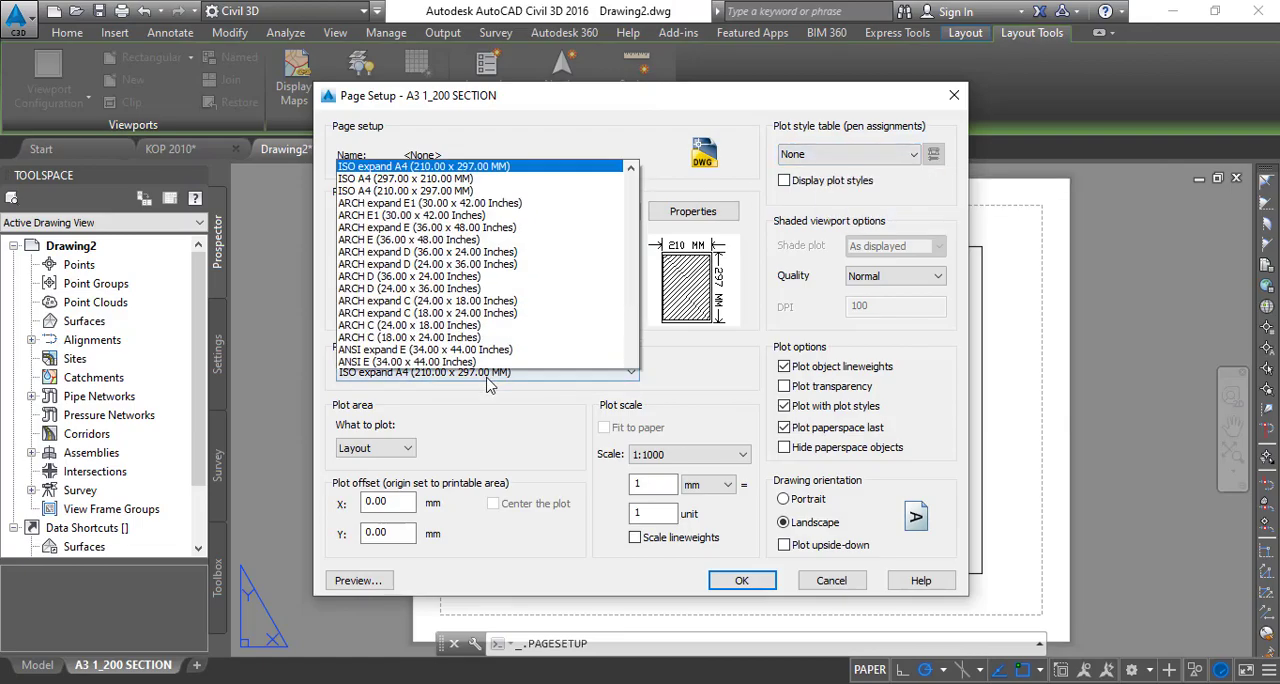
pyautogui.scroll(-1, 445, 300)
pyautogui.scroll(1, 444, 299)
pyautogui.scroll(8, 445, 305)
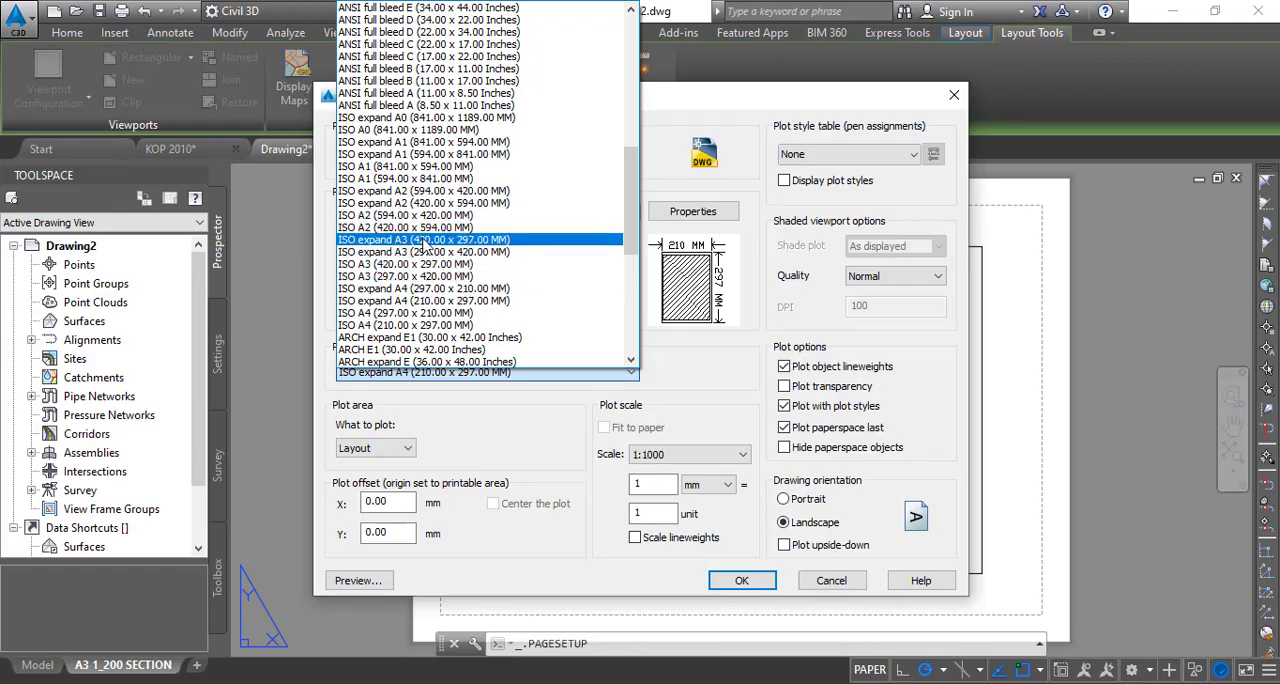
pyautogui.click(428, 241)
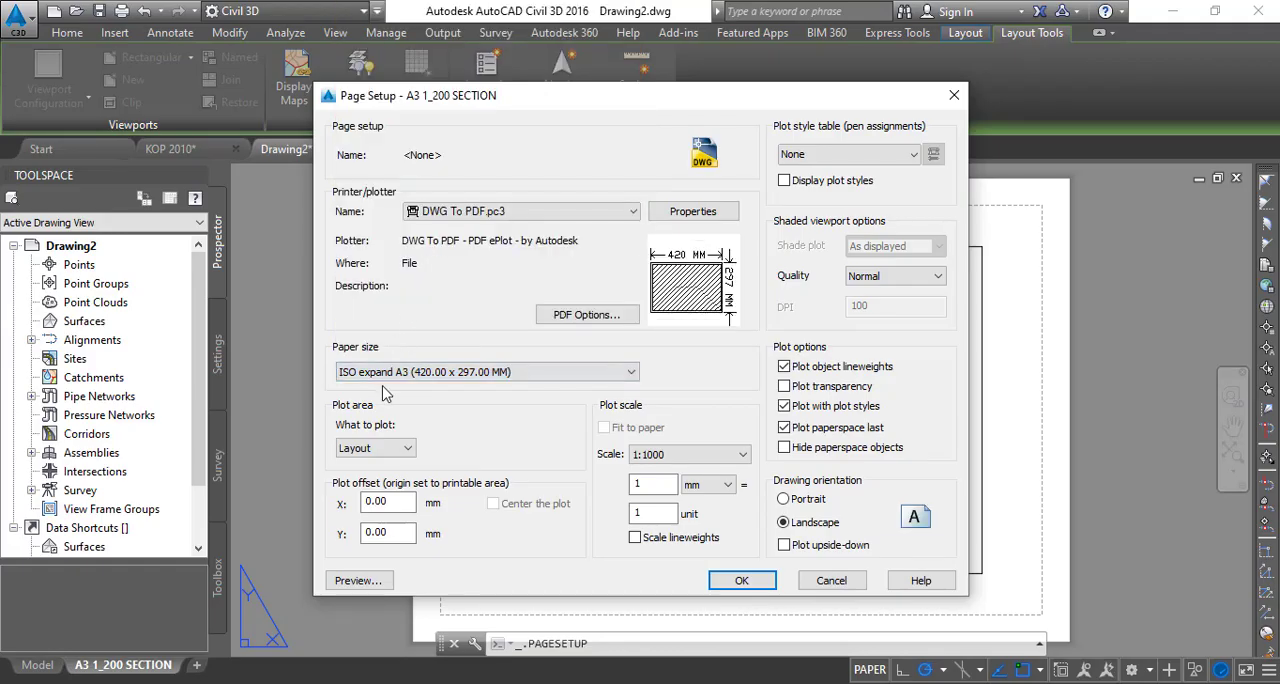
# - Assign the acad.ctb plot style table, accept the page setup and close the Page Setup Manager
pyautogui.click(815, 155)
pyautogui.click(813, 181)
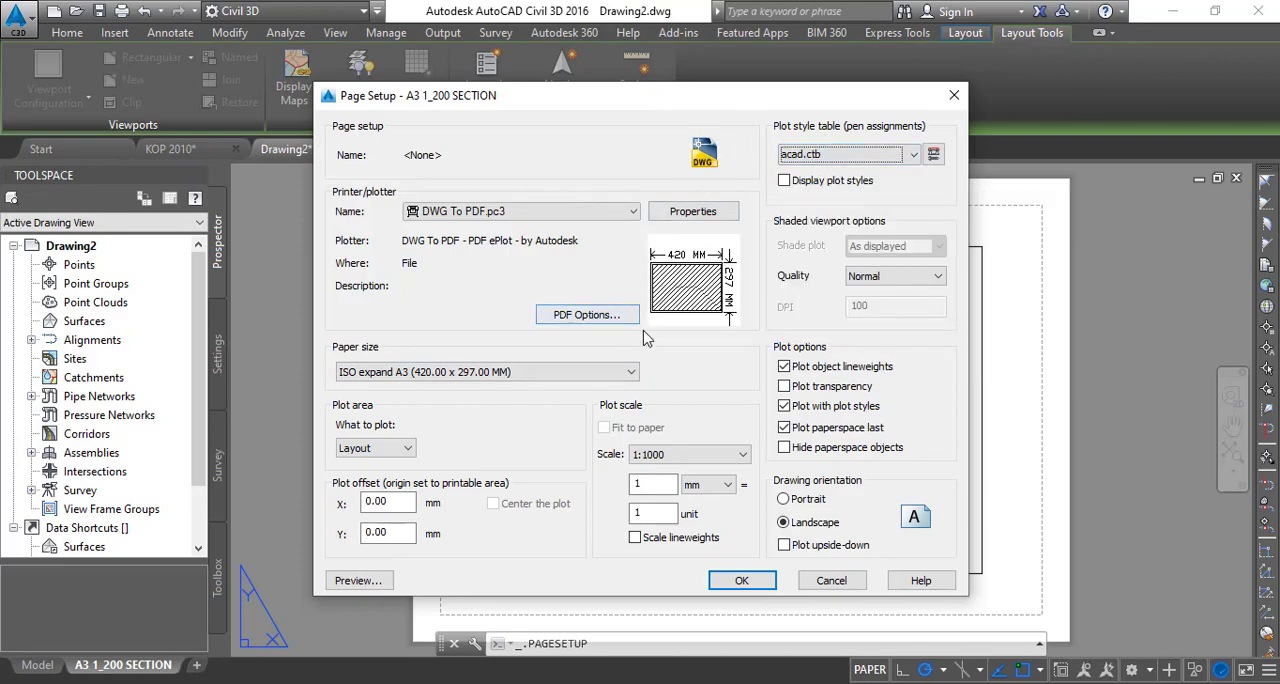
pyautogui.click(742, 580)
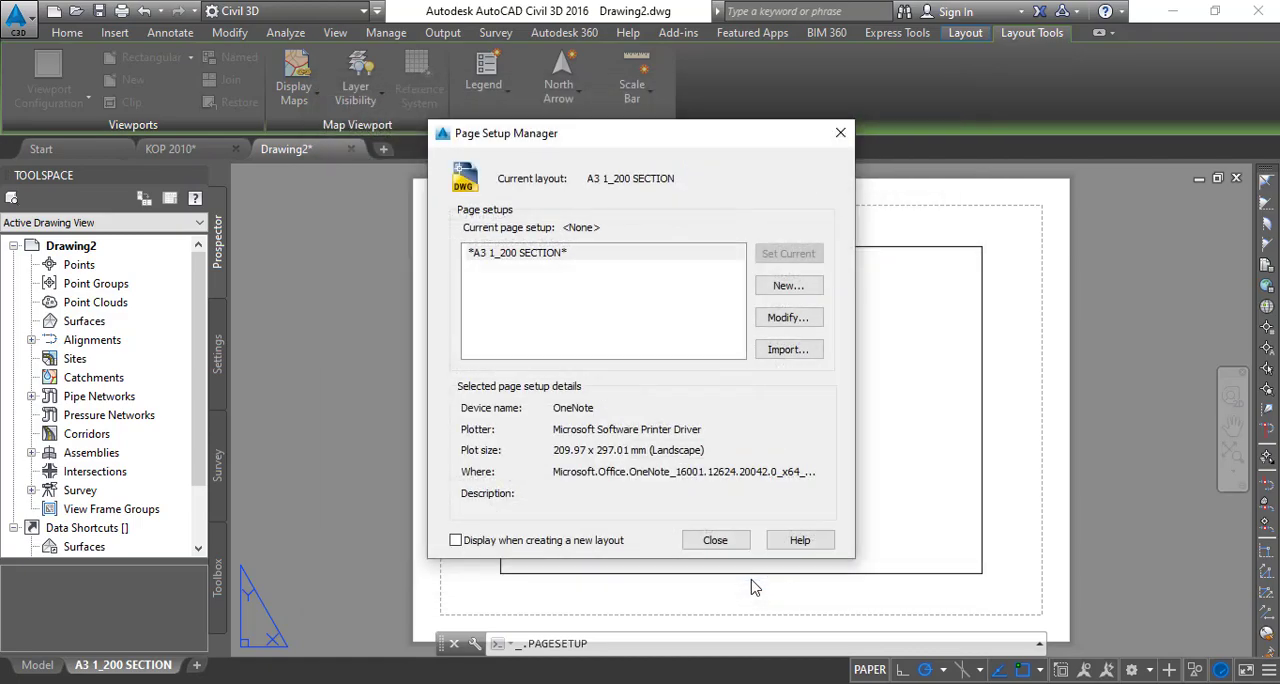
pyautogui.click(715, 541)
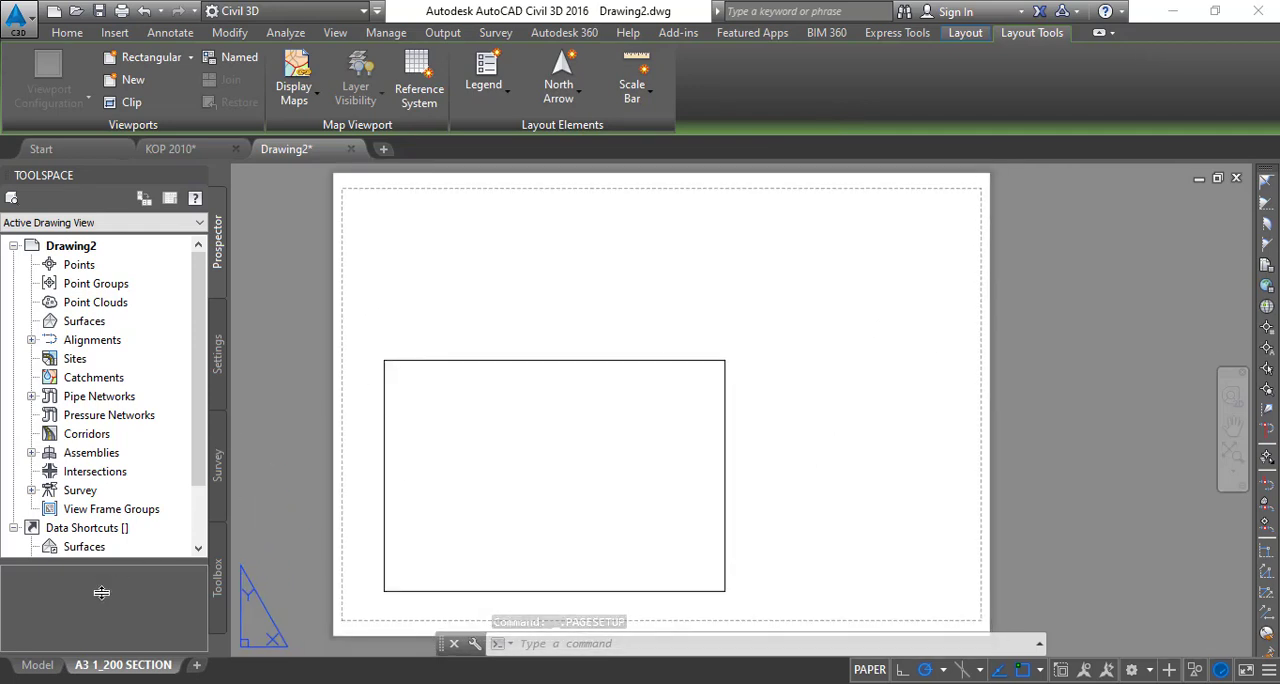
# - Delete the default viewport from the A3 1_200 SECTION layout
pyautogui.click(366, 340)
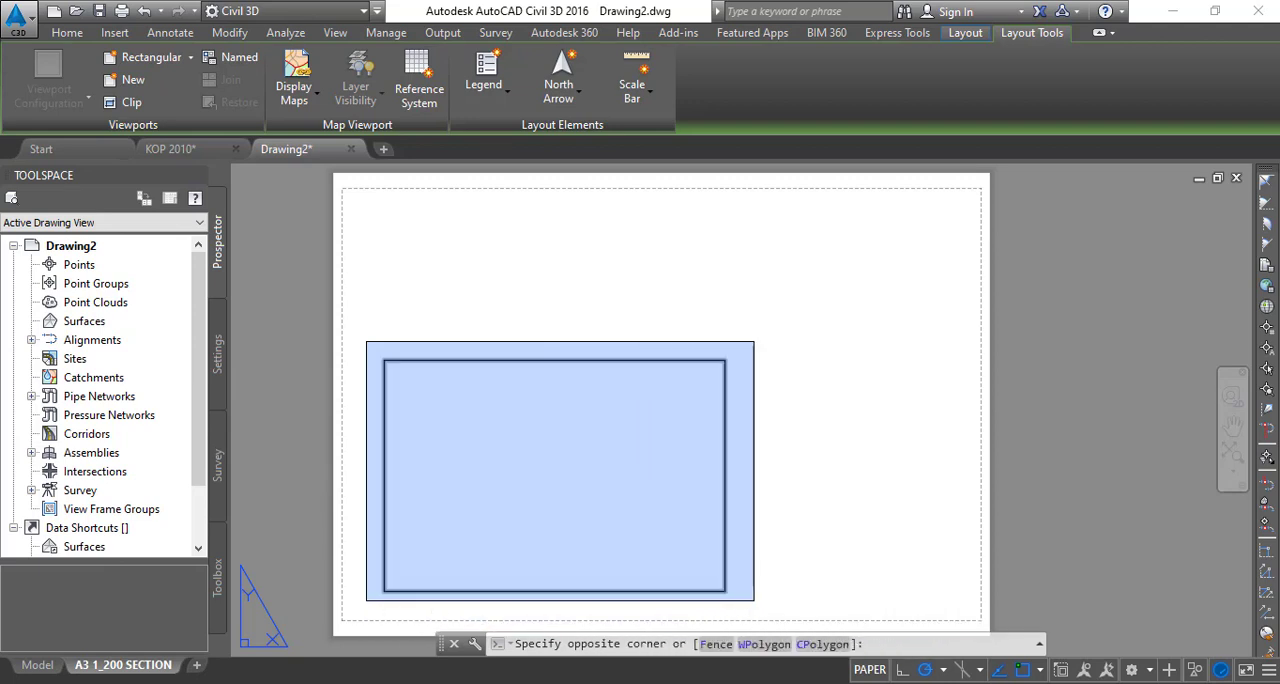
pyautogui.click(754, 600)
pyautogui.press('Delete')
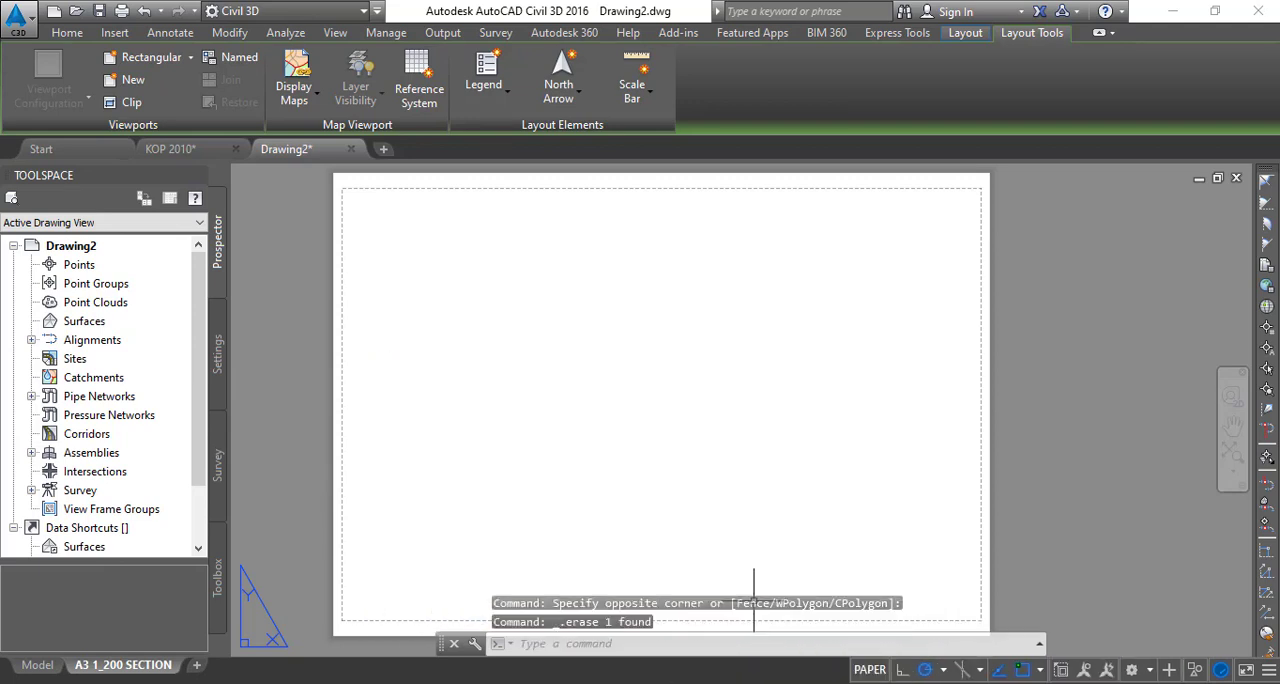
# - Copy the complete sheet border and title block from the model space of the KOP 2010 drawing to the clipboard
pyautogui.click(175, 148)
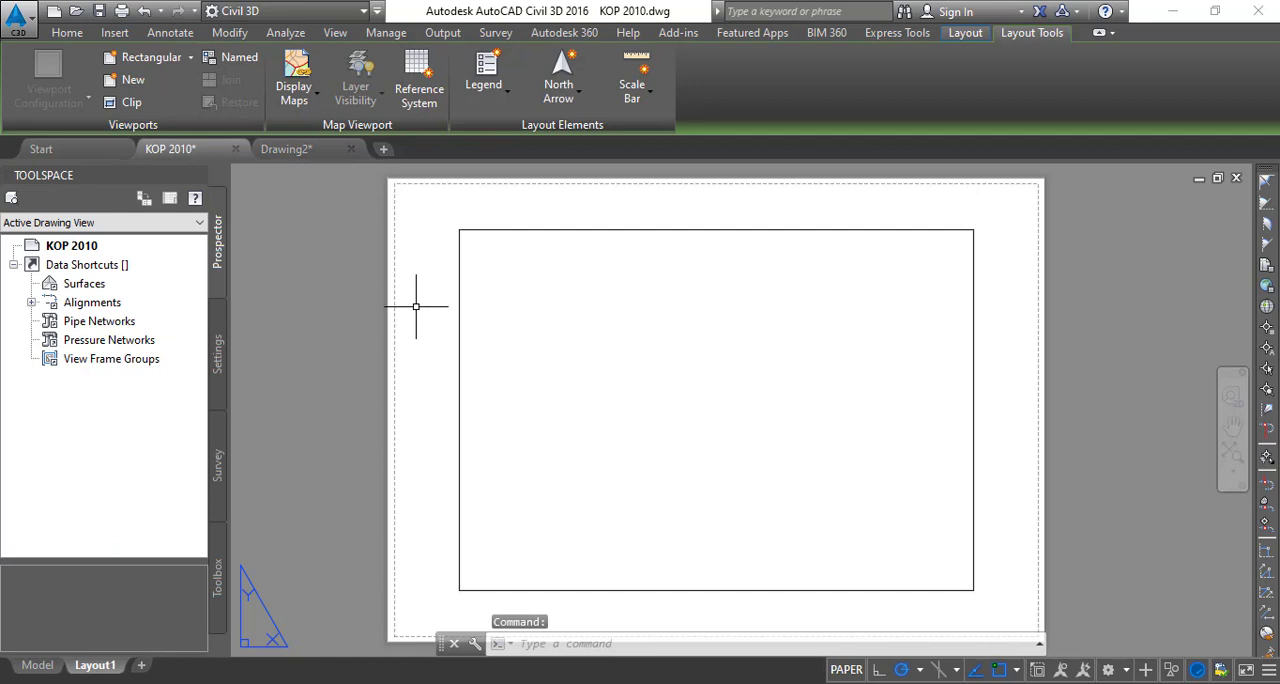
pyautogui.scroll(-5, 520, 374)
pyautogui.scroll(5, 512, 376)
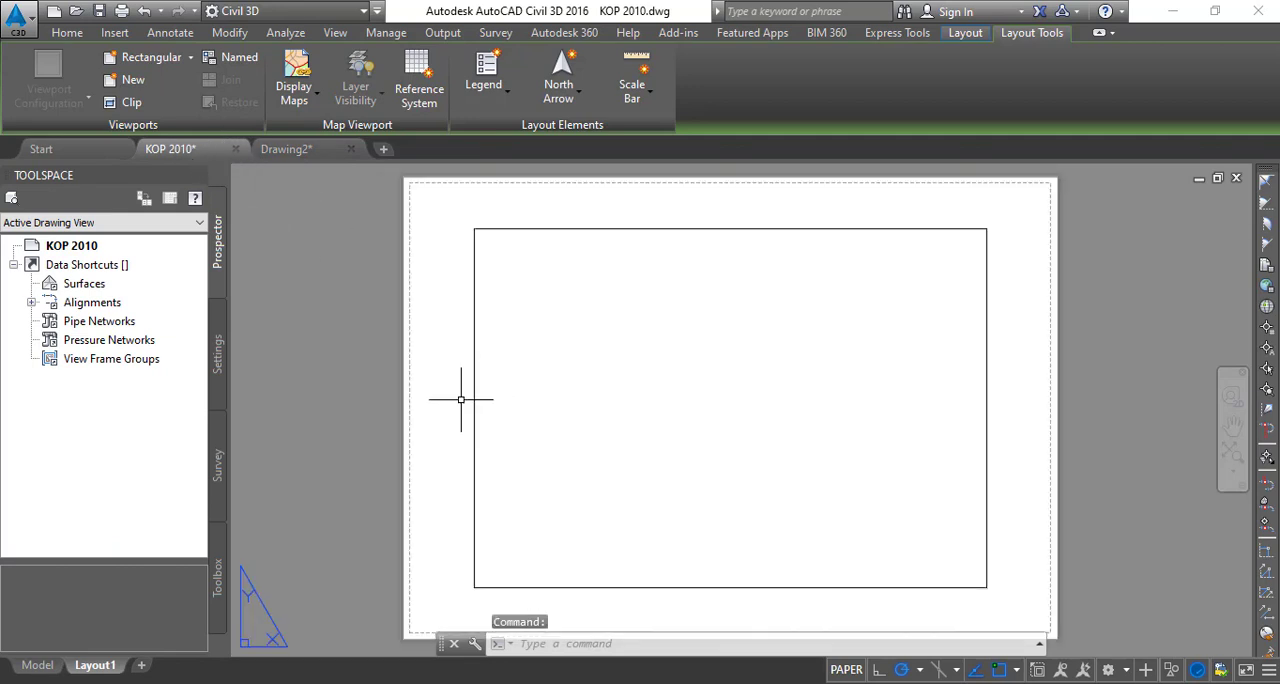
pyautogui.click(292, 149)
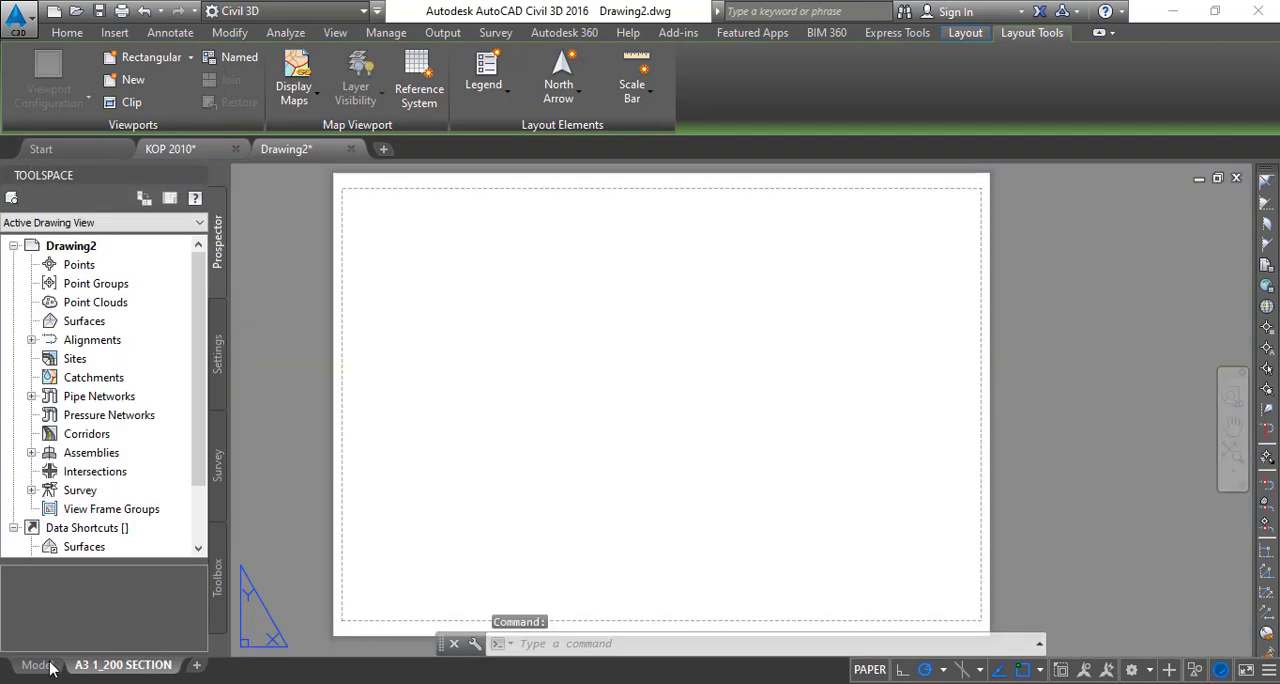
pyautogui.click(172, 150)
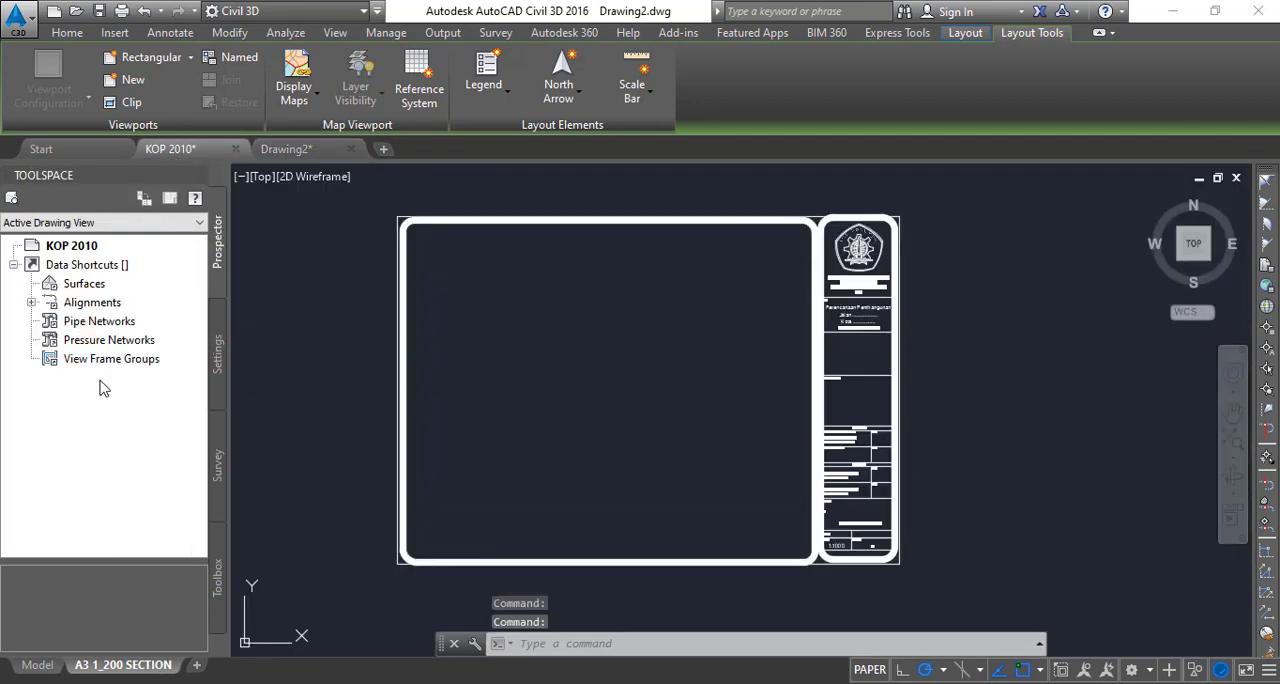
pyautogui.click(361, 196)
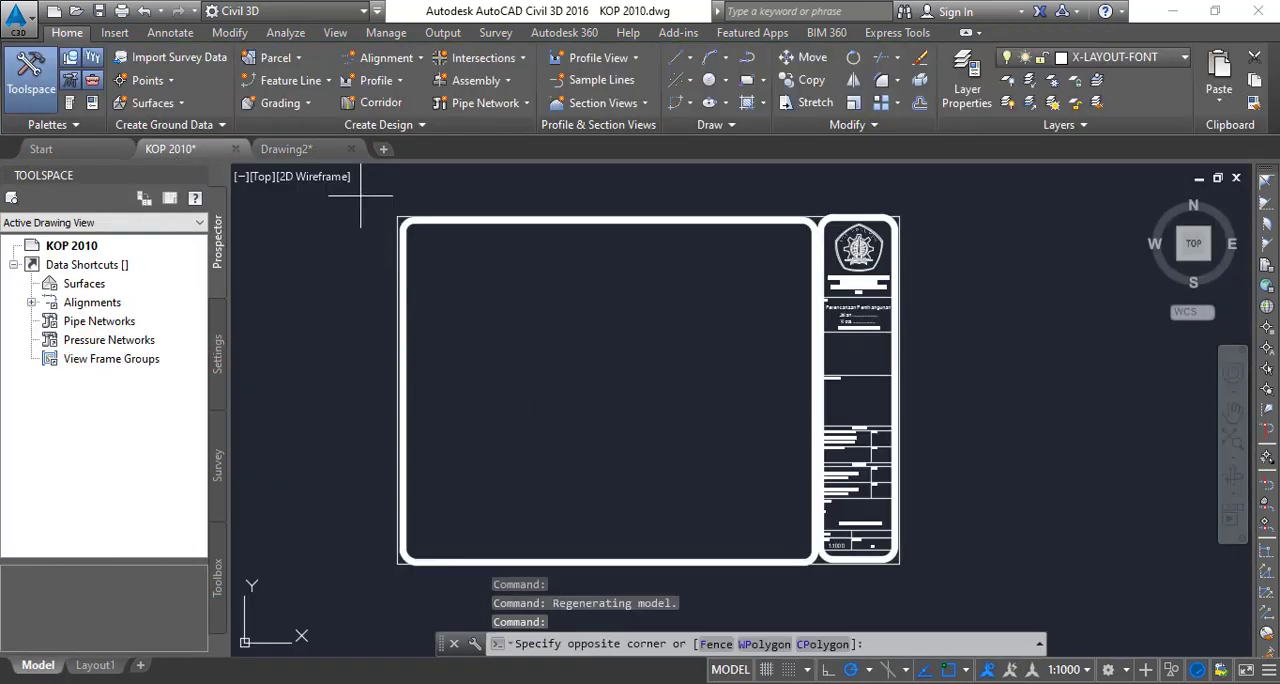
pyautogui.click(929, 597)
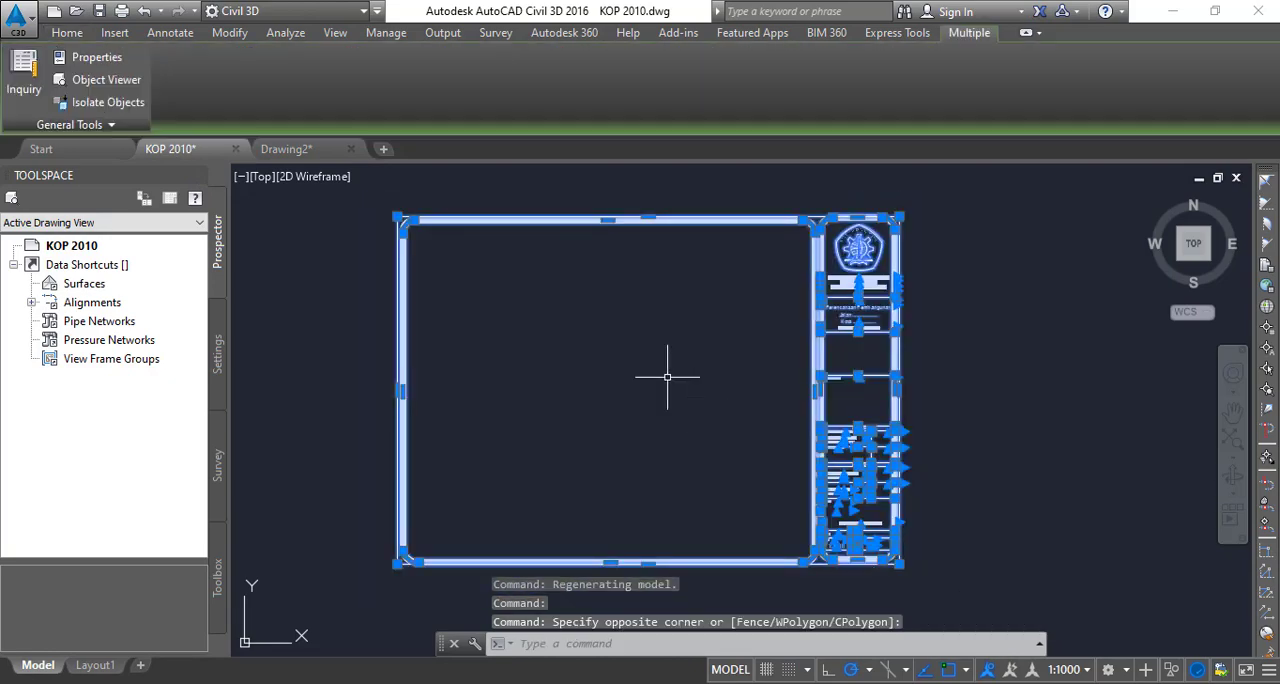
pyautogui.rightClick(610, 331)
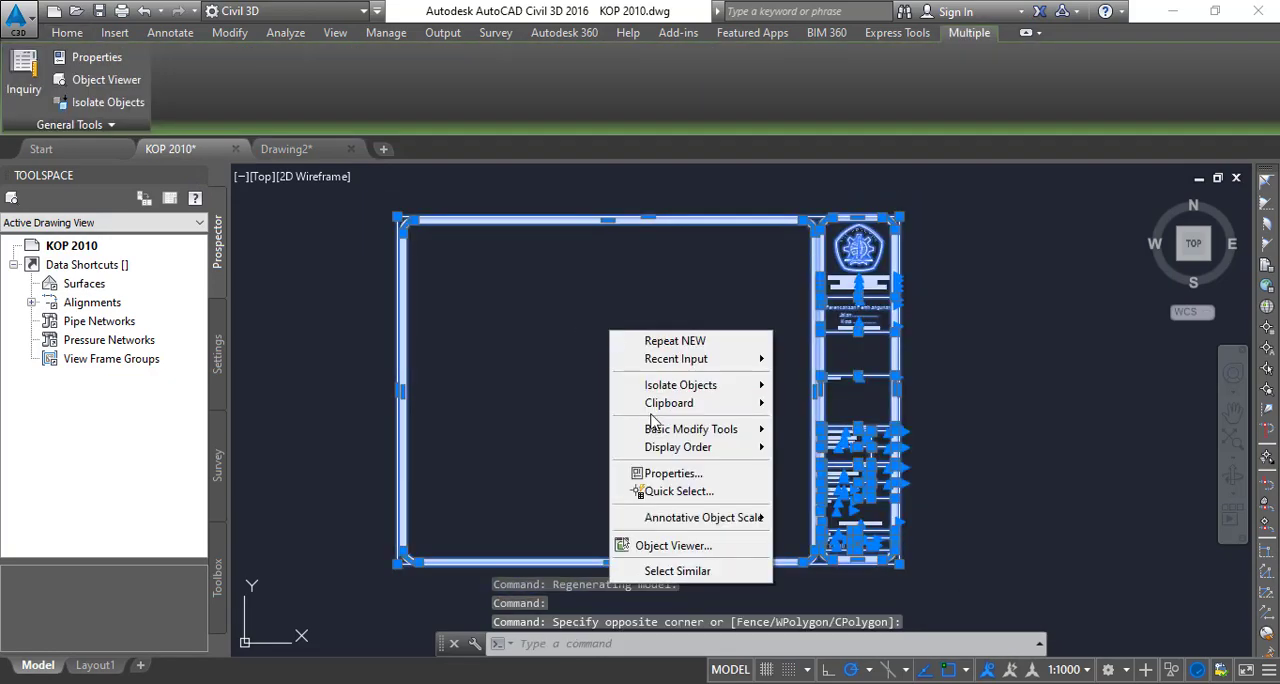
pyautogui.moveTo(700, 403)
pyautogui.click(800, 424)
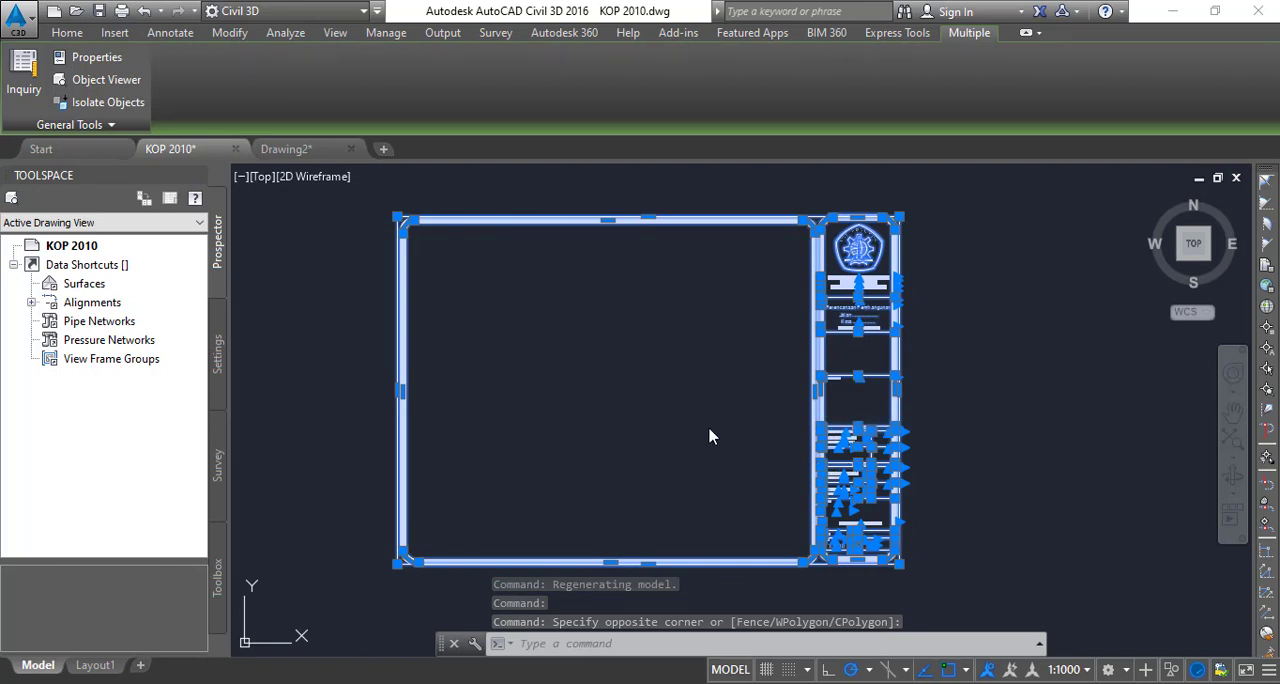
# - Paste the copied border and title block into the A3 1_200 SECTION layout of Drawing2, aligned near the printable area's lower-left corner
pyautogui.click(310, 149)
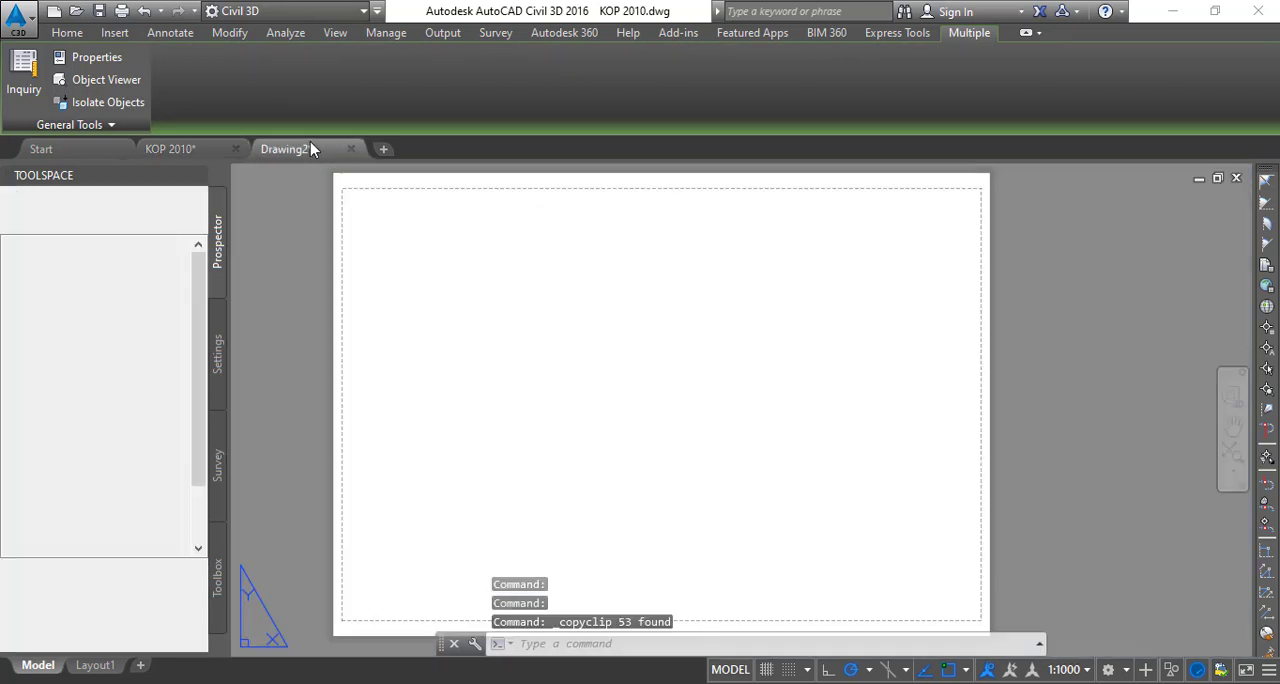
pyautogui.moveTo(120, 676)
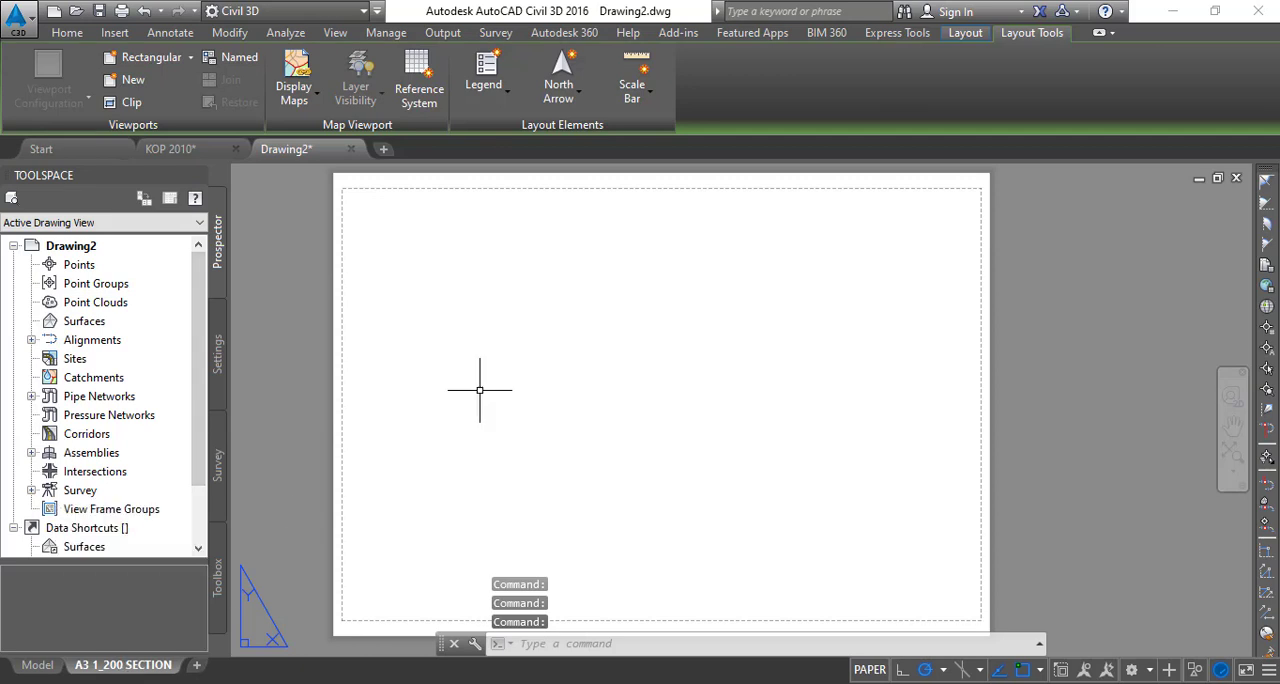
pyautogui.rightClick(420, 252)
pyautogui.moveTo(534, 335)
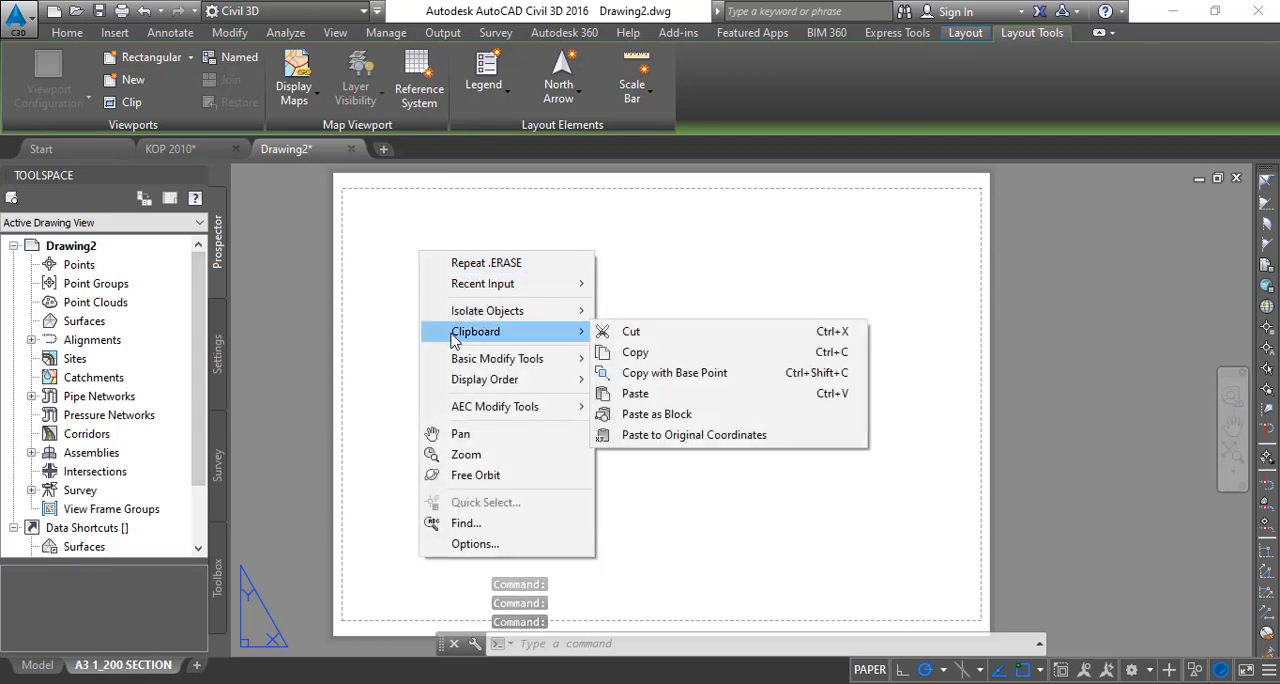
pyautogui.click(637, 393)
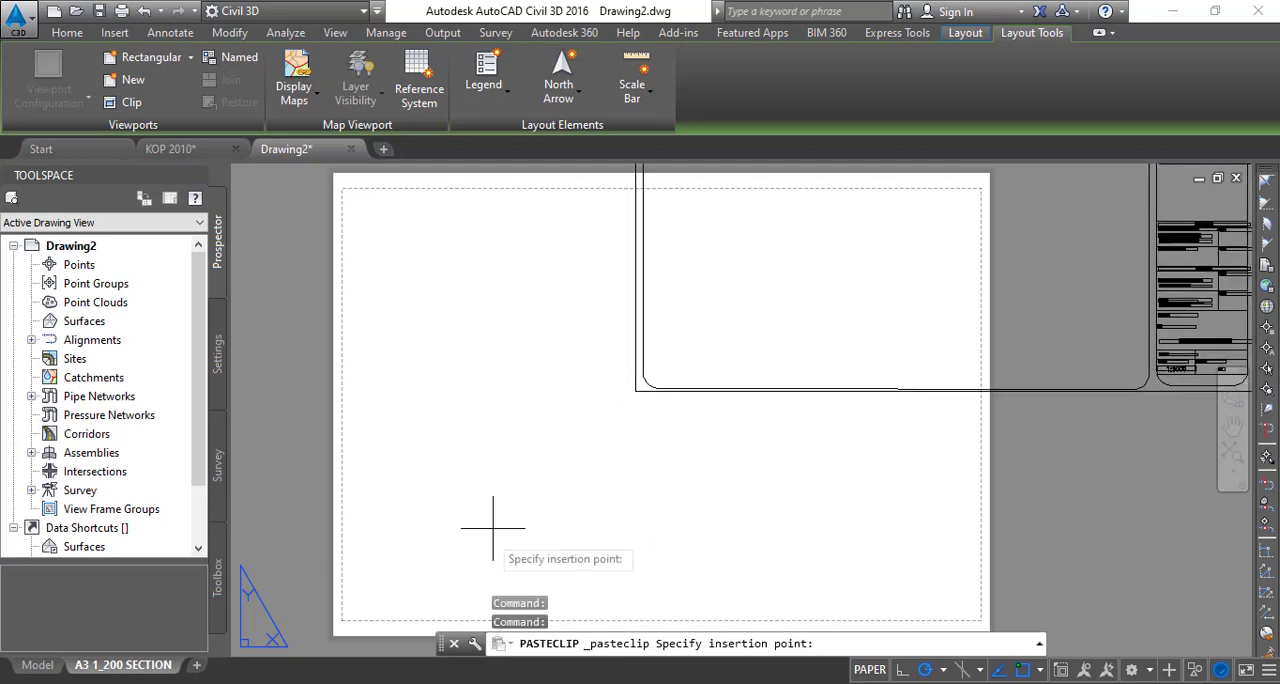
pyautogui.scroll(3, 450, 512)
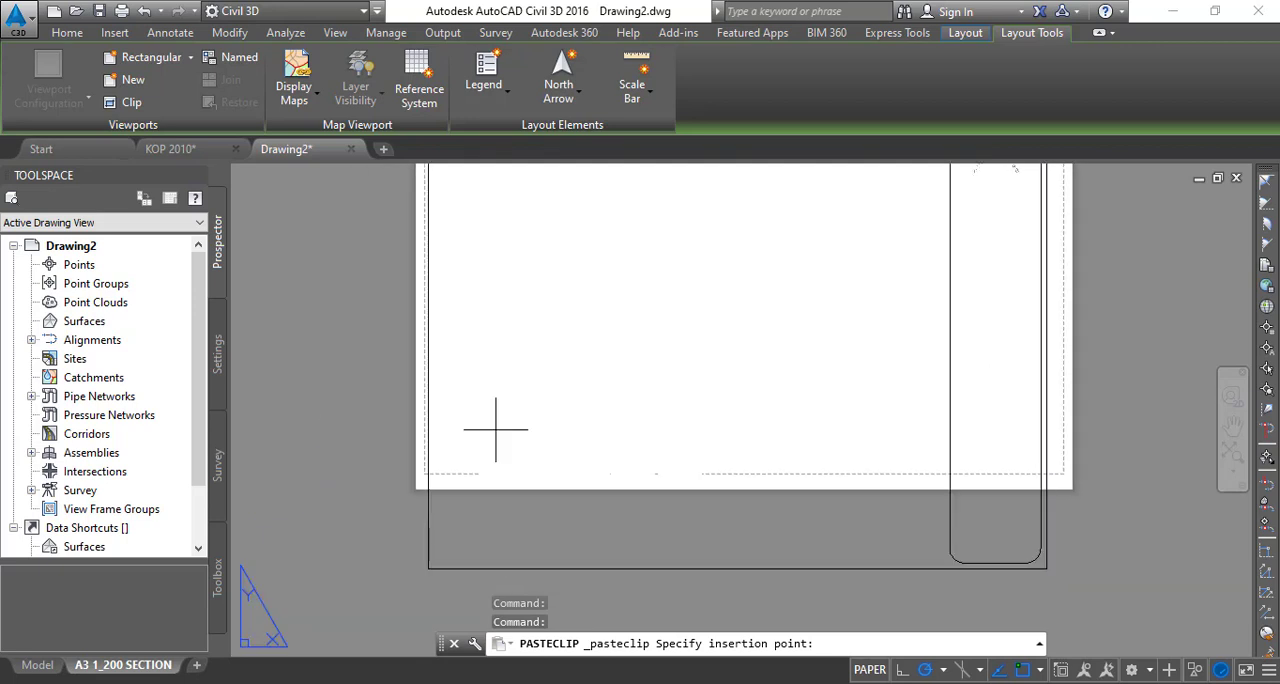
pyautogui.scroll(4, 445, 470)
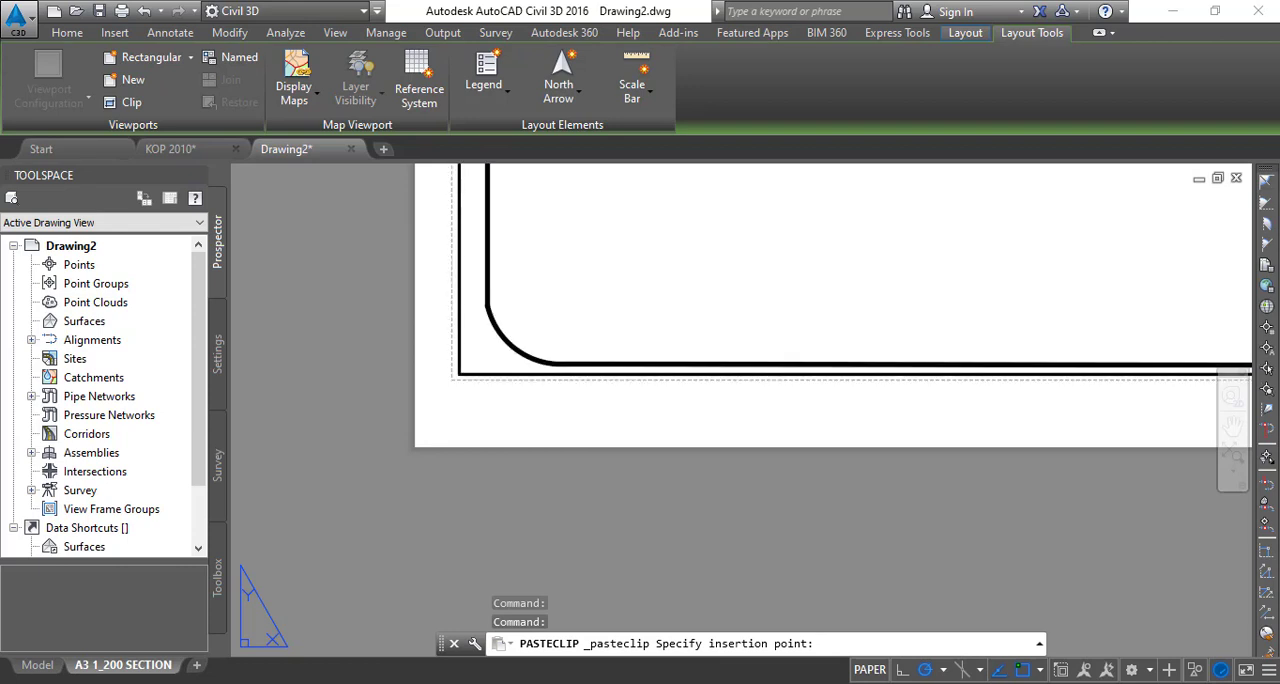
pyautogui.click(460, 381)
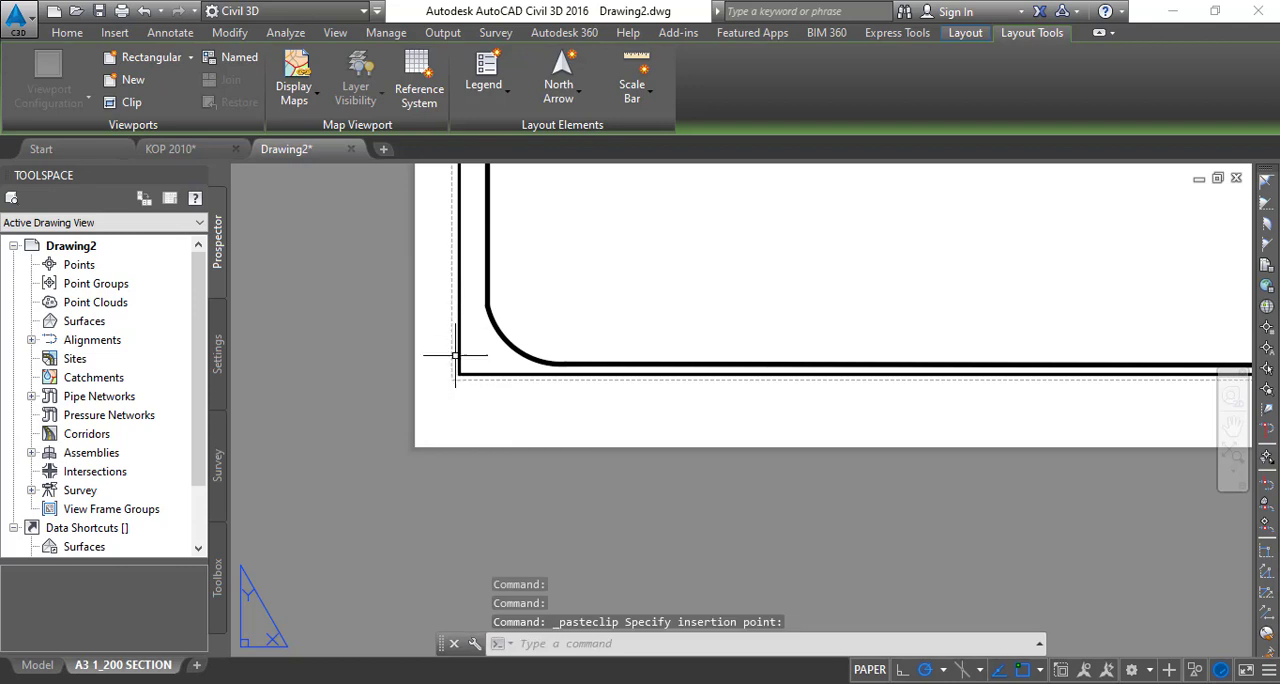
# - Move the entire border and title block horizontally to the right by about 10 mm on the layout sheet
pyautogui.moveTo(434, 333); pyautogui.dragTo(350, 439, button='middle')
pyautogui.scroll(-5, 350, 439)
pyautogui.moveTo(740, 380); pyautogui.dragTo(688, 558, button='middle')
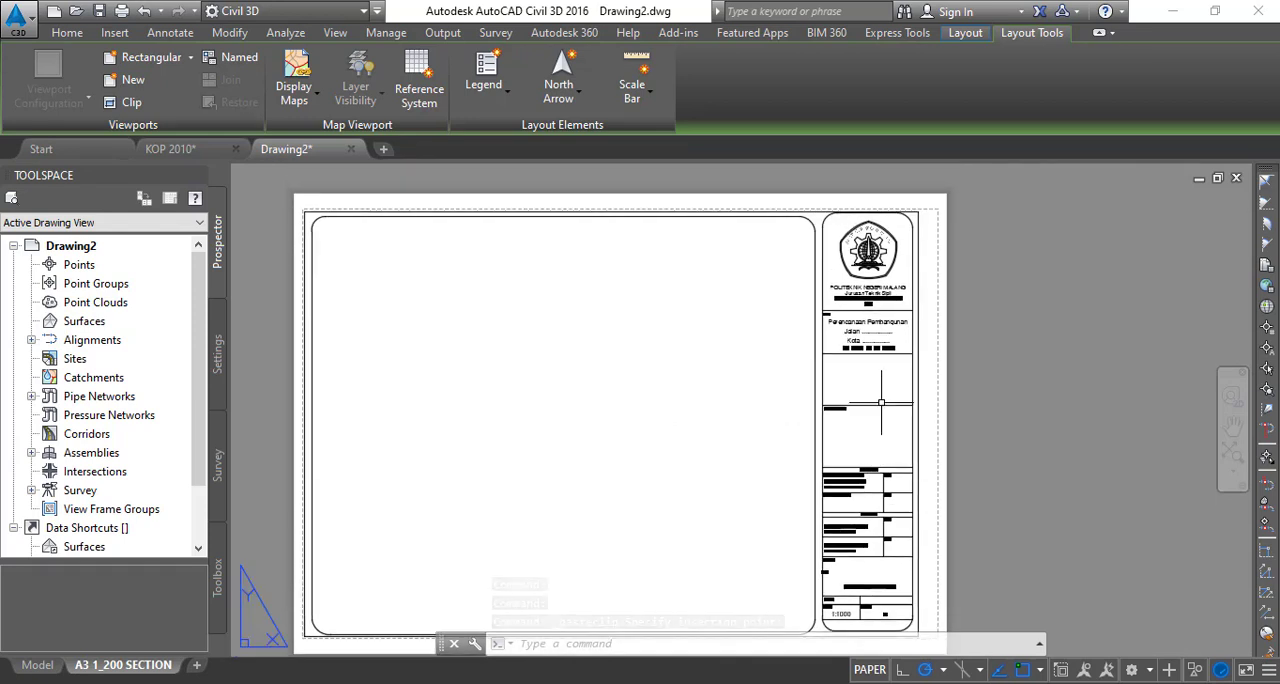
pyautogui.scroll(-2, 282, 191)
pyautogui.click(275, 190)
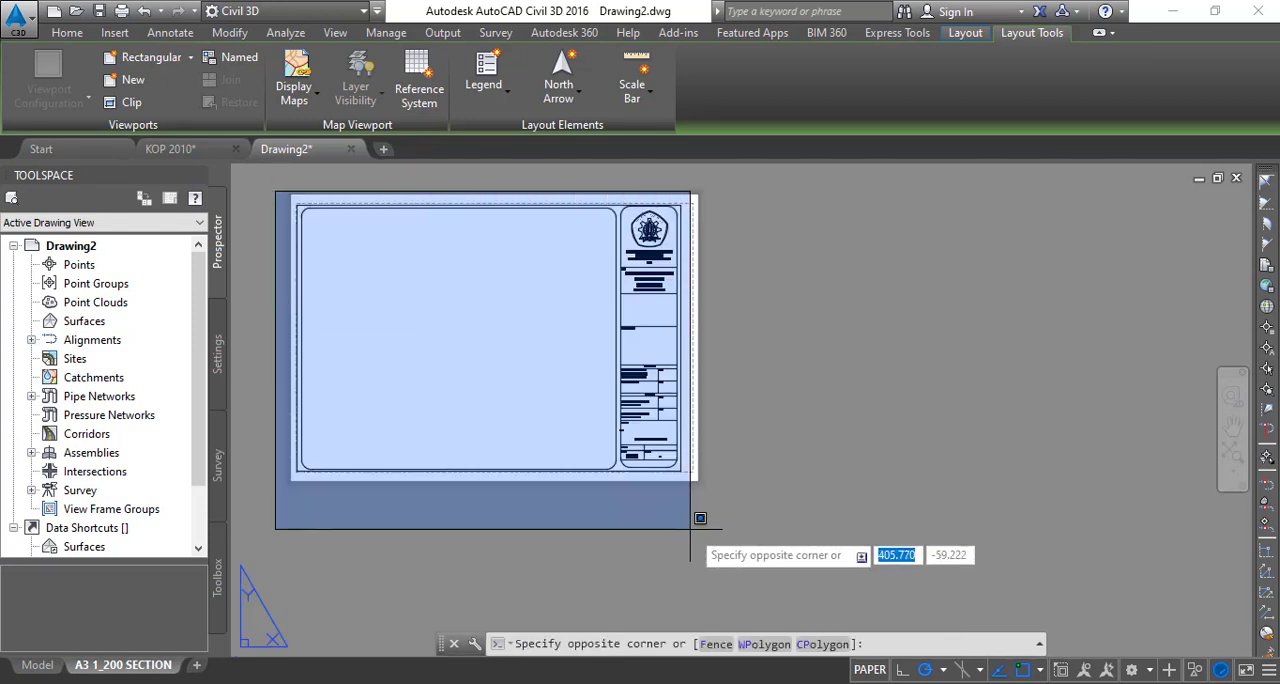
pyautogui.click(674, 517)
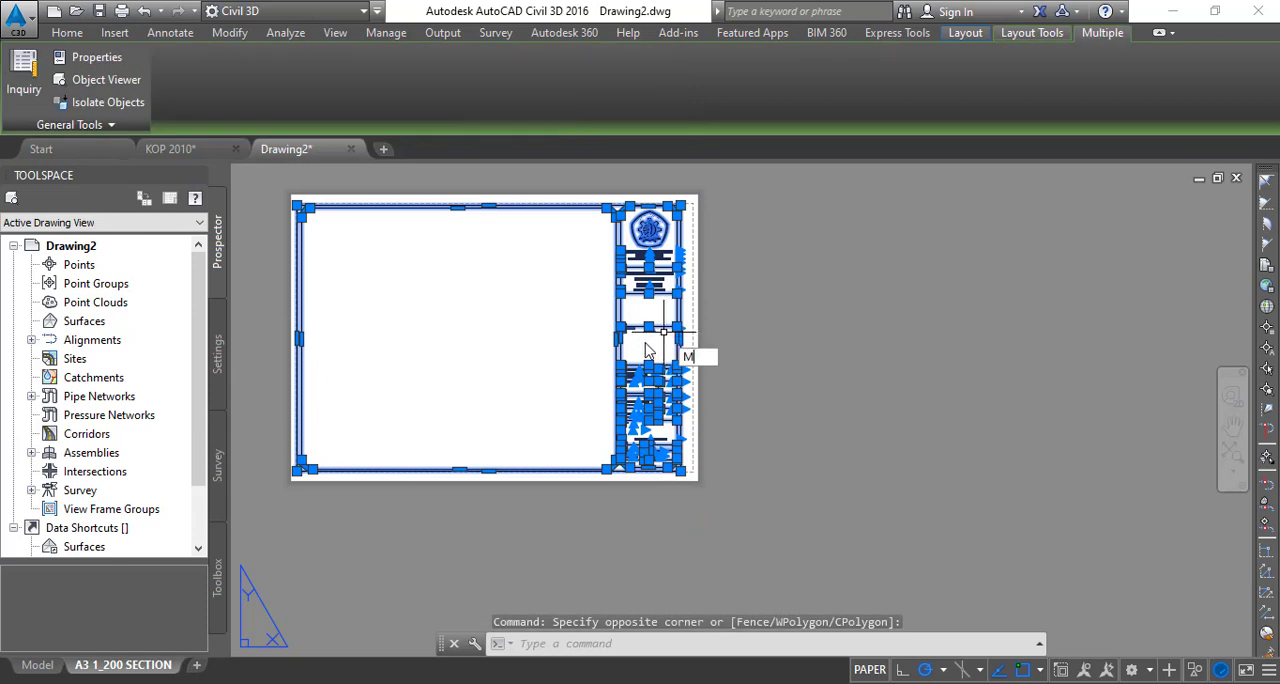
pyautogui.press('Return')
pyautogui.scroll(3, 737, 423)
pyautogui.moveTo(737, 423); pyautogui.dragTo(714, 379, button='middle')
pyautogui.scroll(4, 674, 475)
pyautogui.click(673, 464)
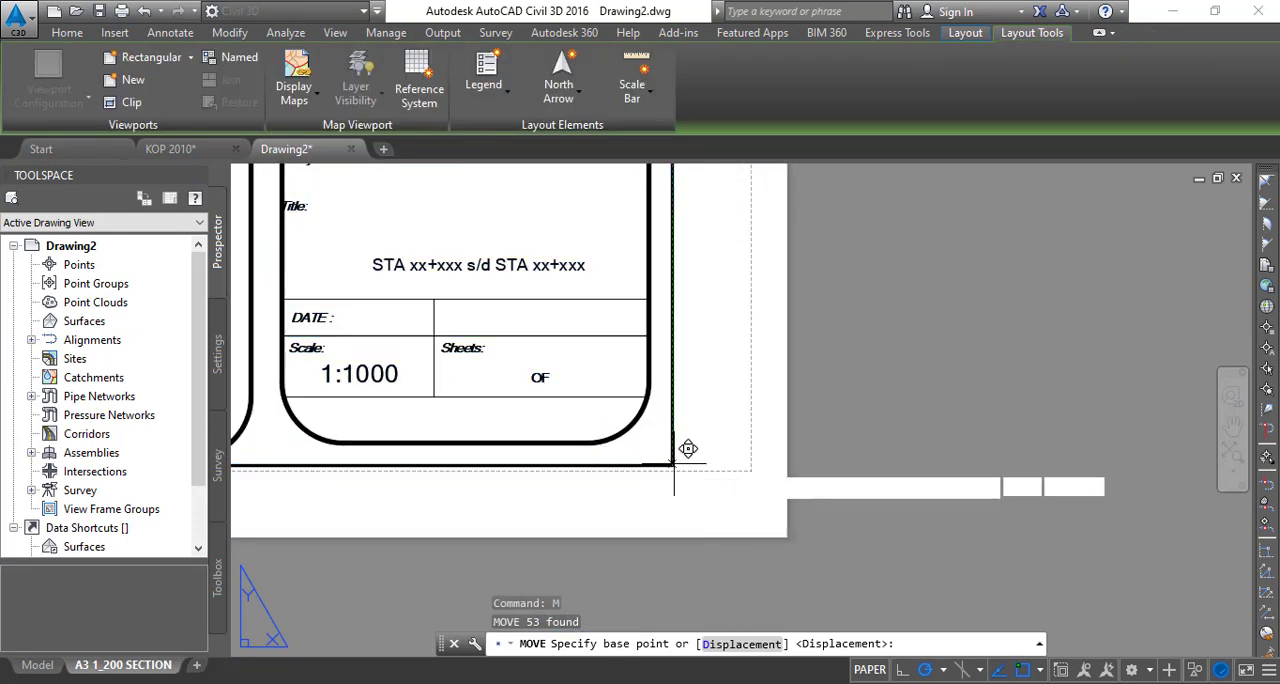
pyautogui.click(736, 465)
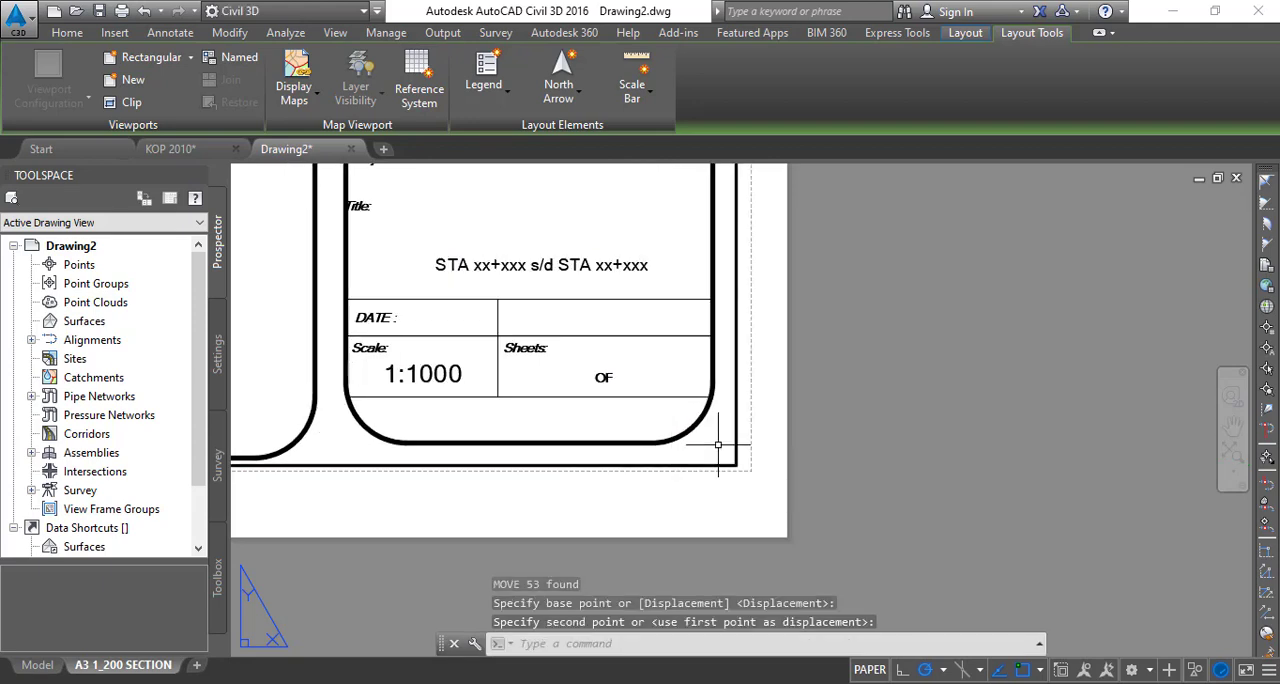
# - Change the scale text in the title block to 1:200
pyautogui.scroll(-8, 700, 460)
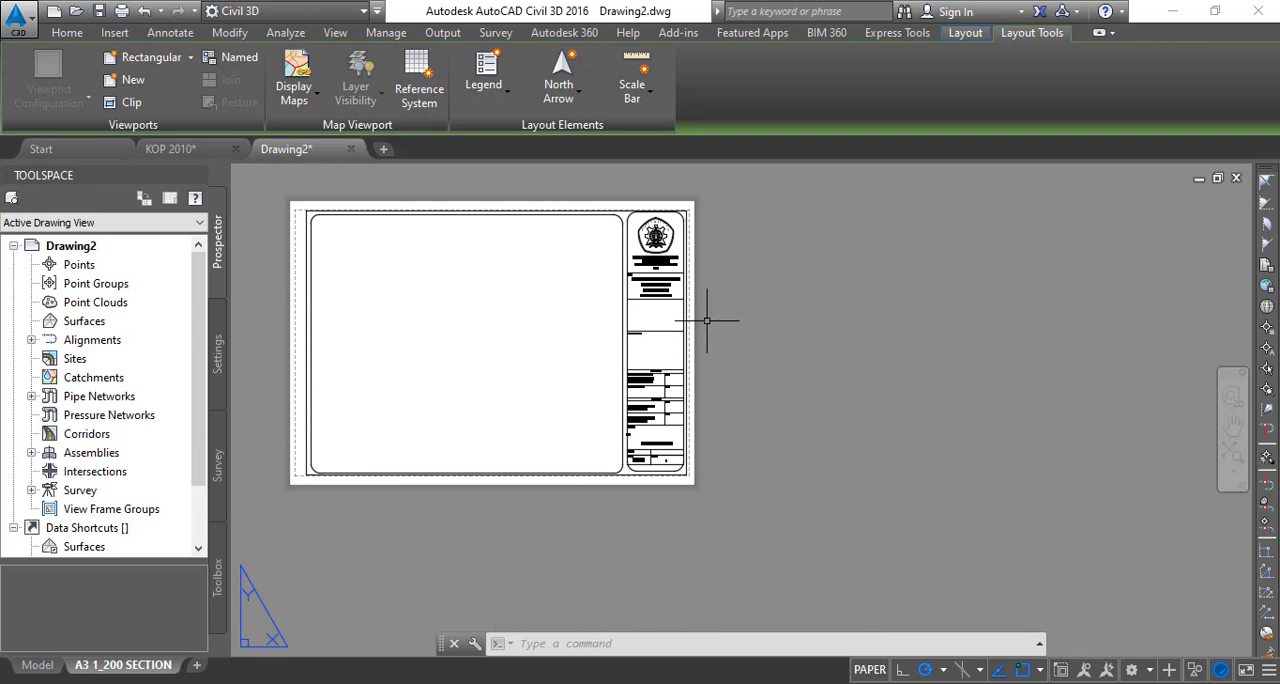
pyautogui.moveTo(692, 370); pyautogui.dragTo(683, 175, button='middle')
pyautogui.scroll(5, 662, 342)
pyautogui.scroll(-5, 681, 172)
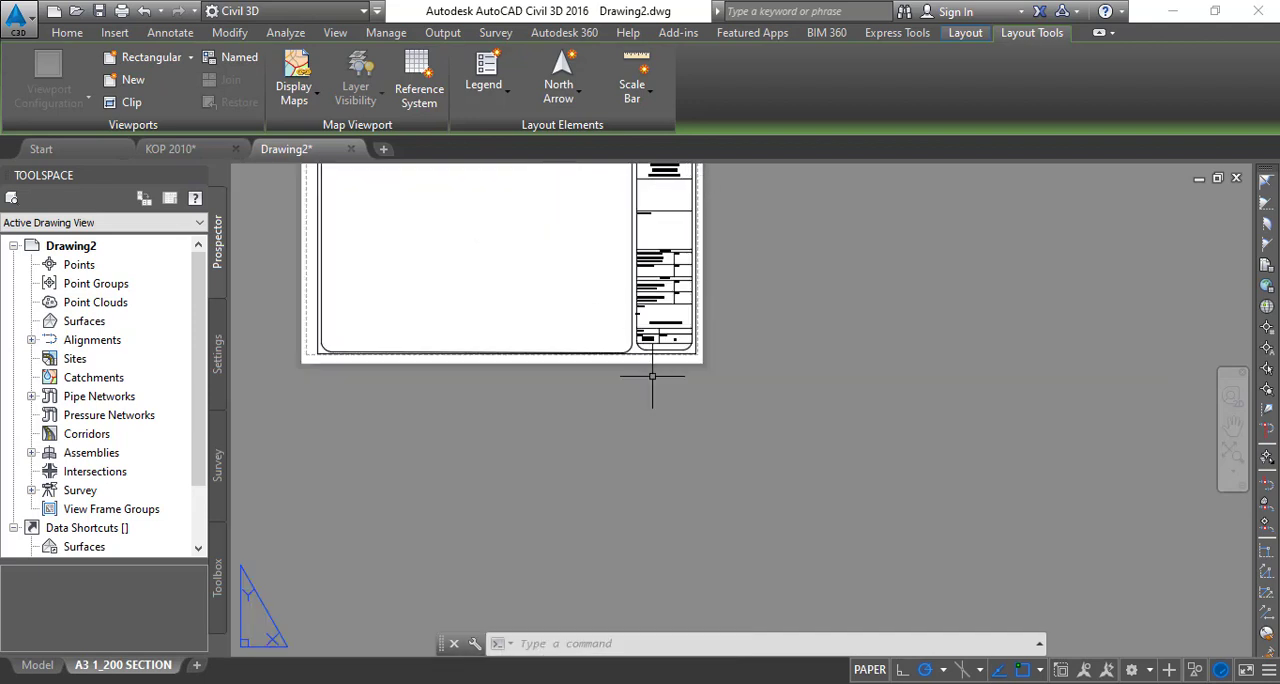
pyautogui.scroll(6, 662, 330)
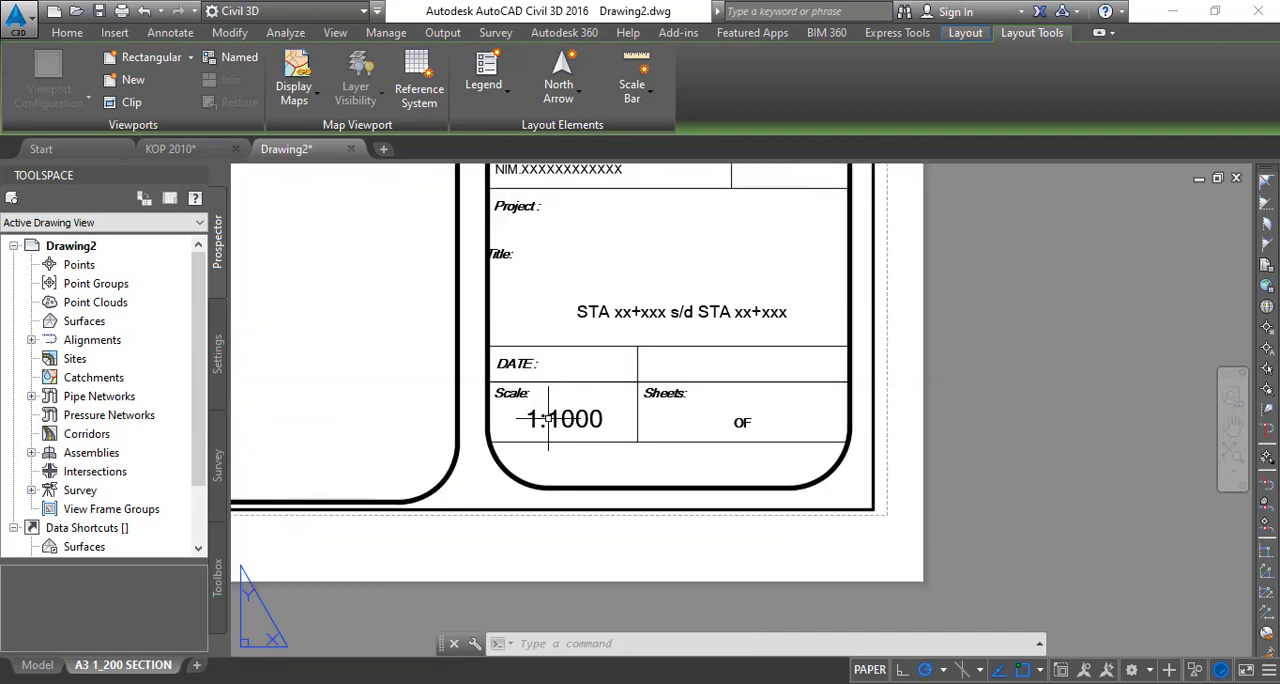
pyautogui.scroll(2, 555, 418)
pyautogui.click(561, 420)
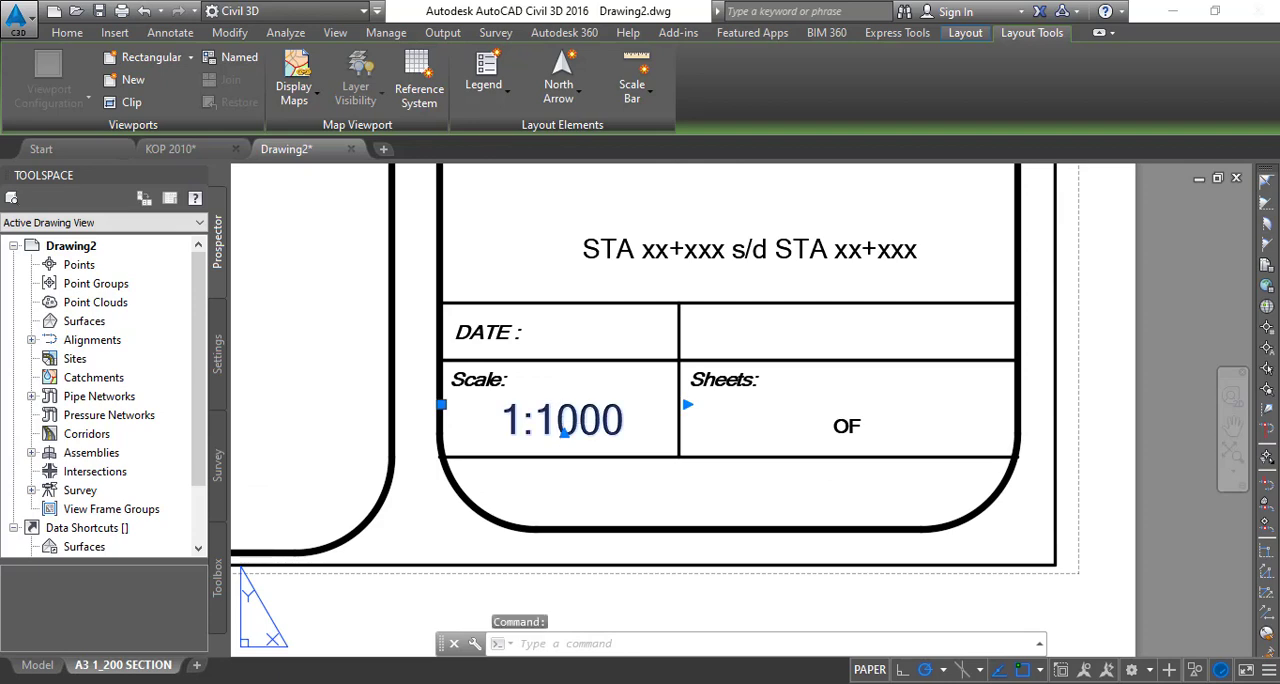
pyautogui.doubleClick(563, 420)
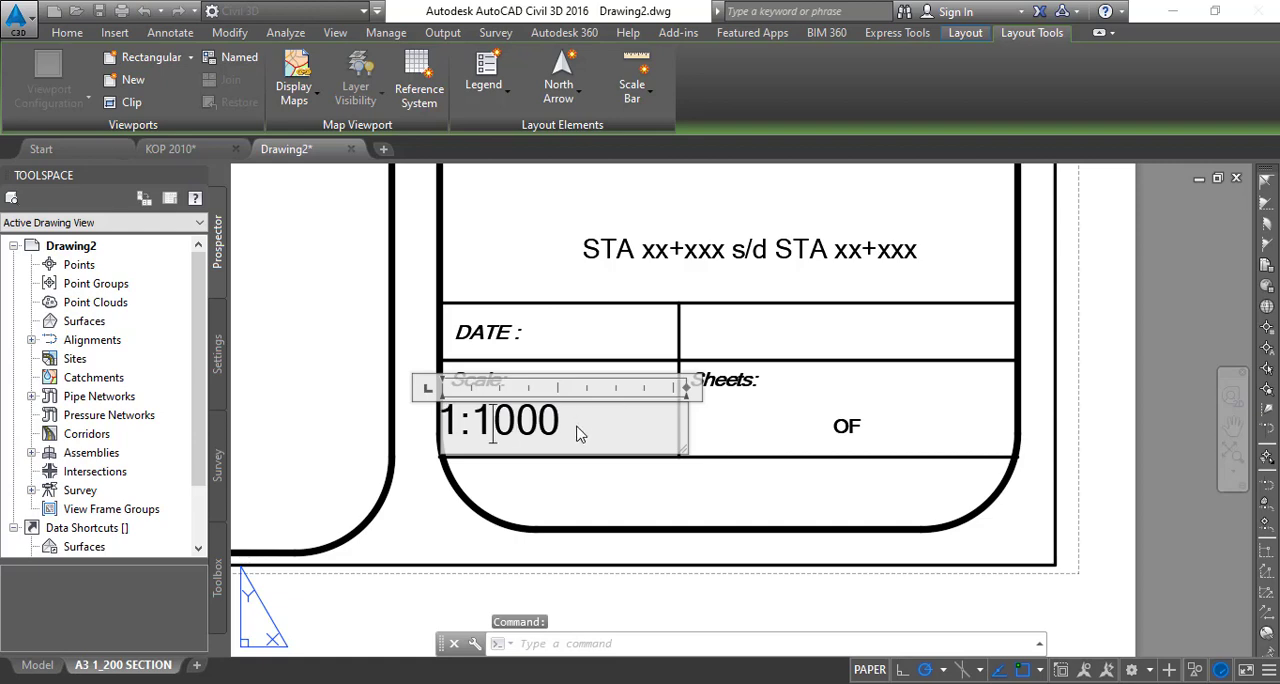
pyautogui.moveTo(514, 422); pyautogui.dragTo(470, 422)
pyautogui.write('2')
pyautogui.click(528, 472)
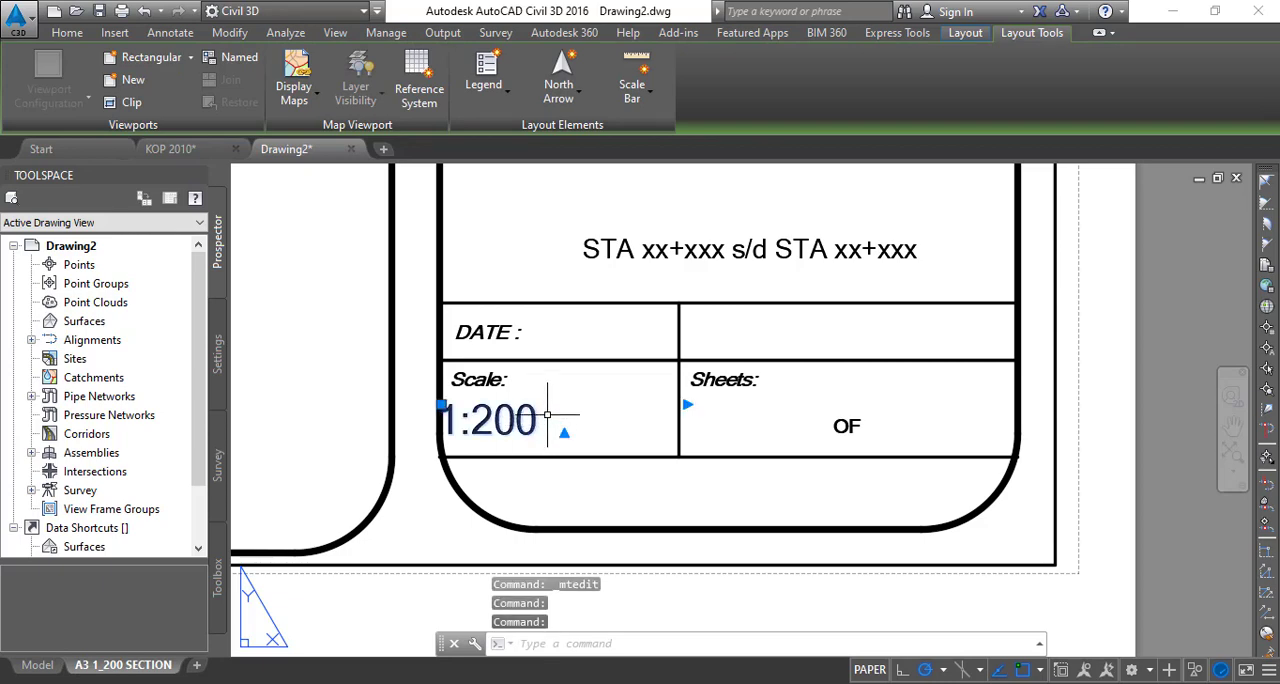
# - Move the 1:200 text horizontally to the right so it sits centred in the Scale cell
pyautogui.write('m')
pyautogui.press('Return')
pyautogui.click(493, 414)
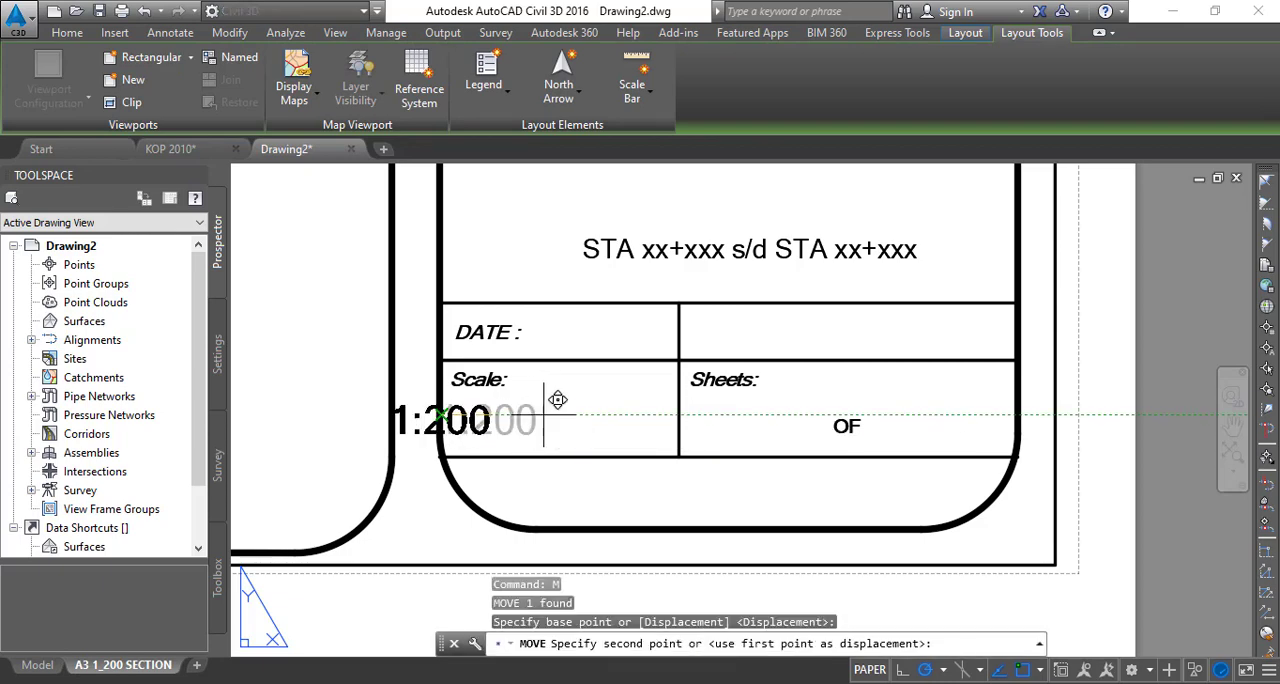
pyautogui.scroll(2, 576, 402)
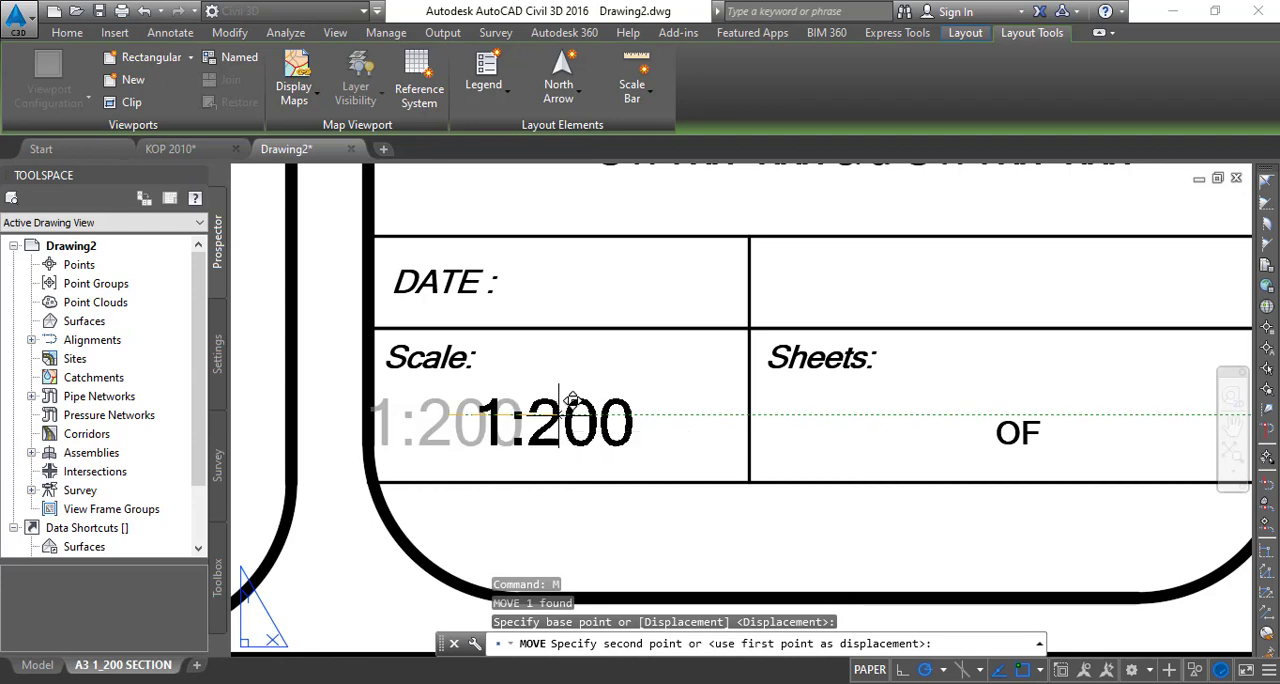
pyautogui.click(563, 405)
pyautogui.scroll(-6, 608, 400)
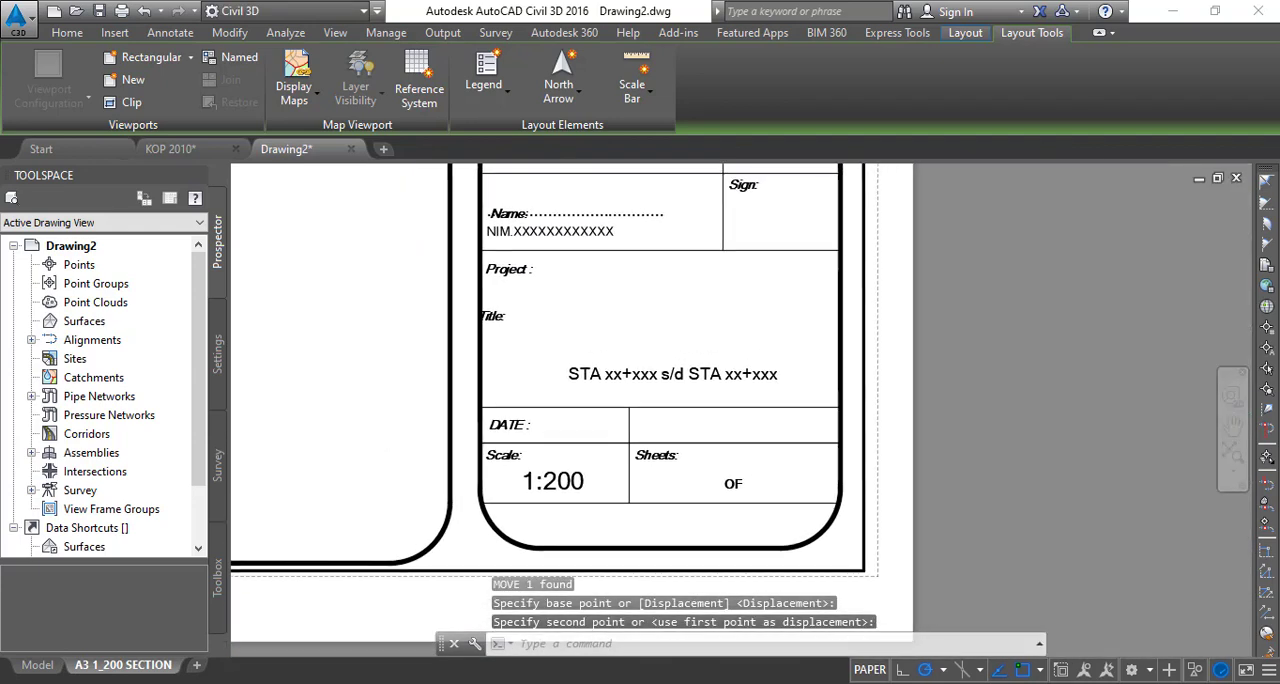
# - Begin an attribute definition for the date with Preset mode enabled, the tag TANGGAL and Center justification
pyautogui.moveTo(644, 371); pyautogui.dragTo(586, 318, button='middle')
pyautogui.scroll(5, 550, 325)
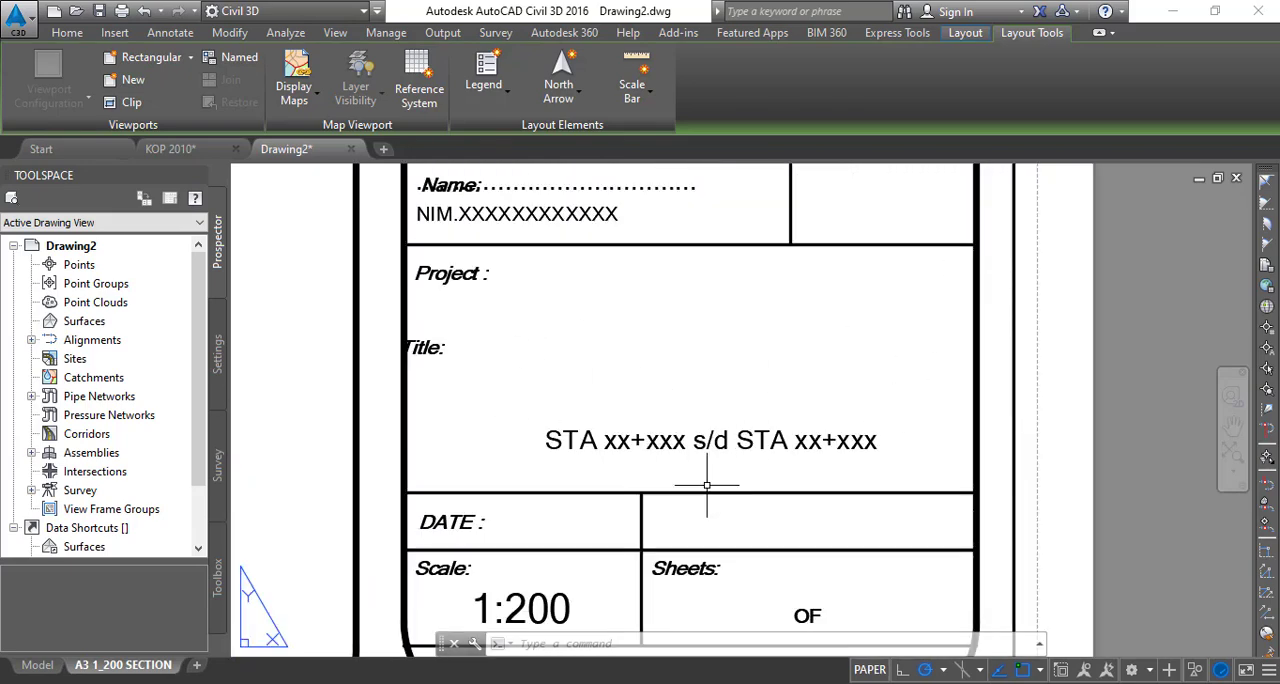
pyautogui.moveTo(945, 480); pyautogui.dragTo(756, 358, button='middle')
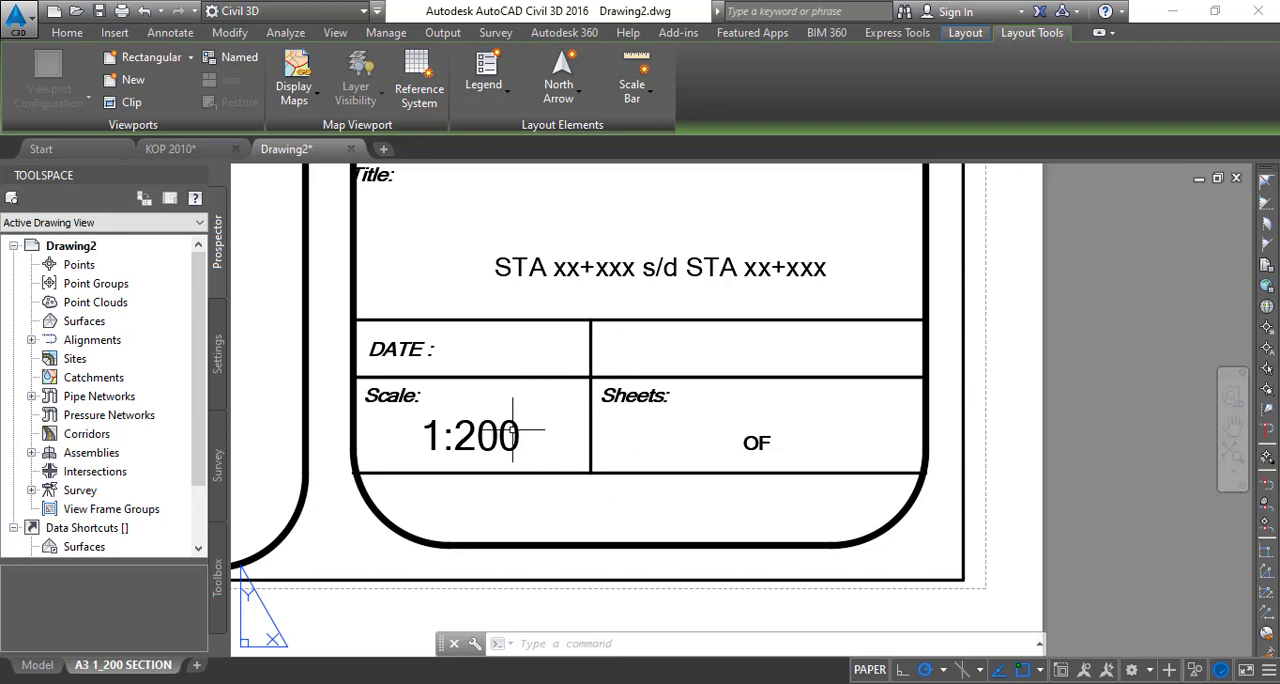
pyautogui.moveTo(509, 429); pyautogui.dragTo(480, 500, button='middle')
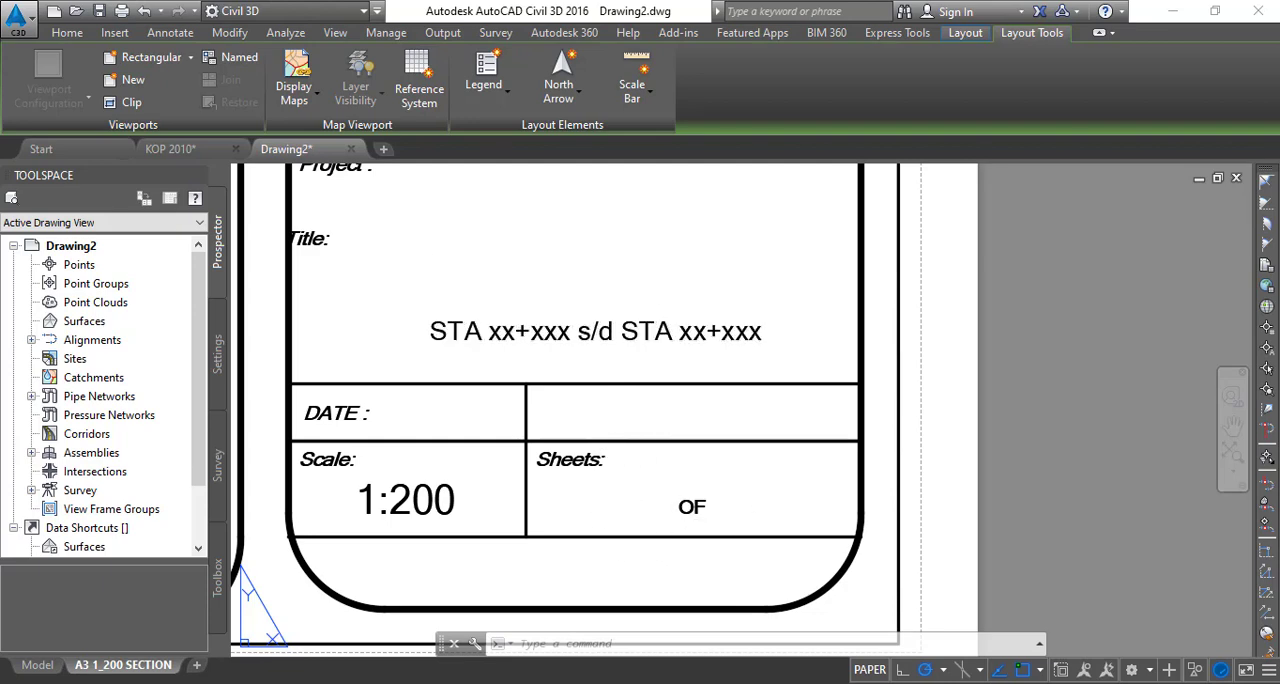
pyautogui.press('Escape')
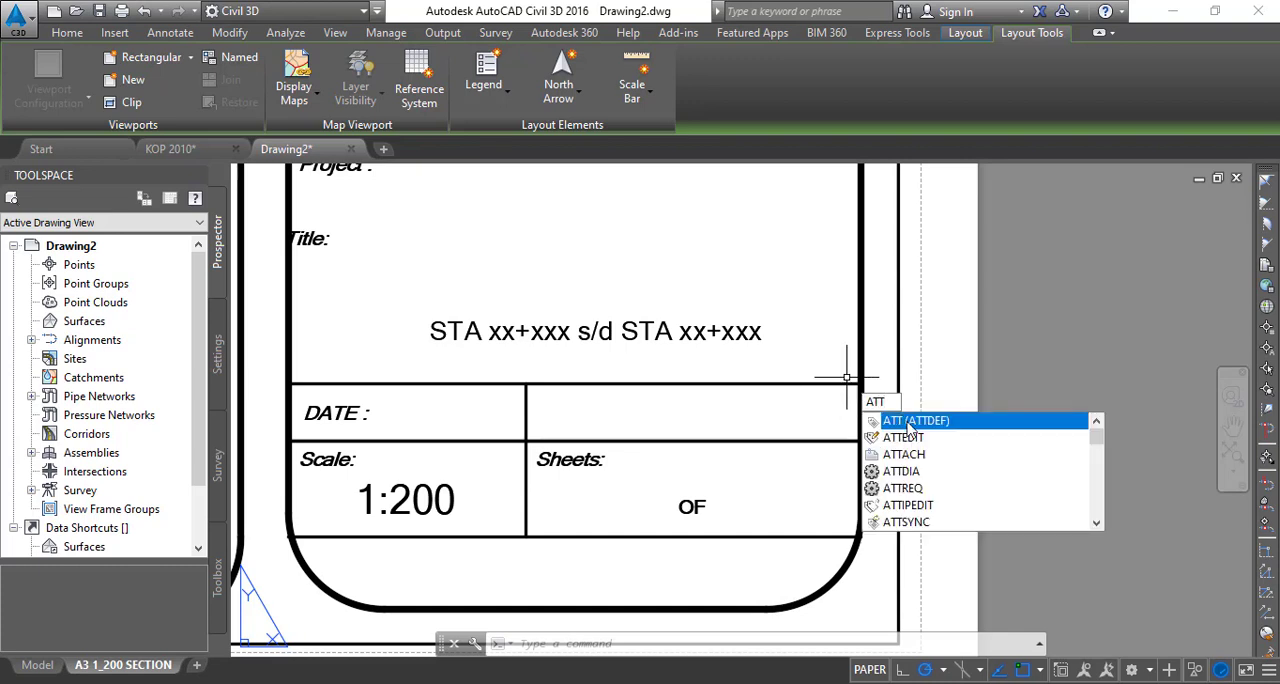
pyautogui.click(908, 424)
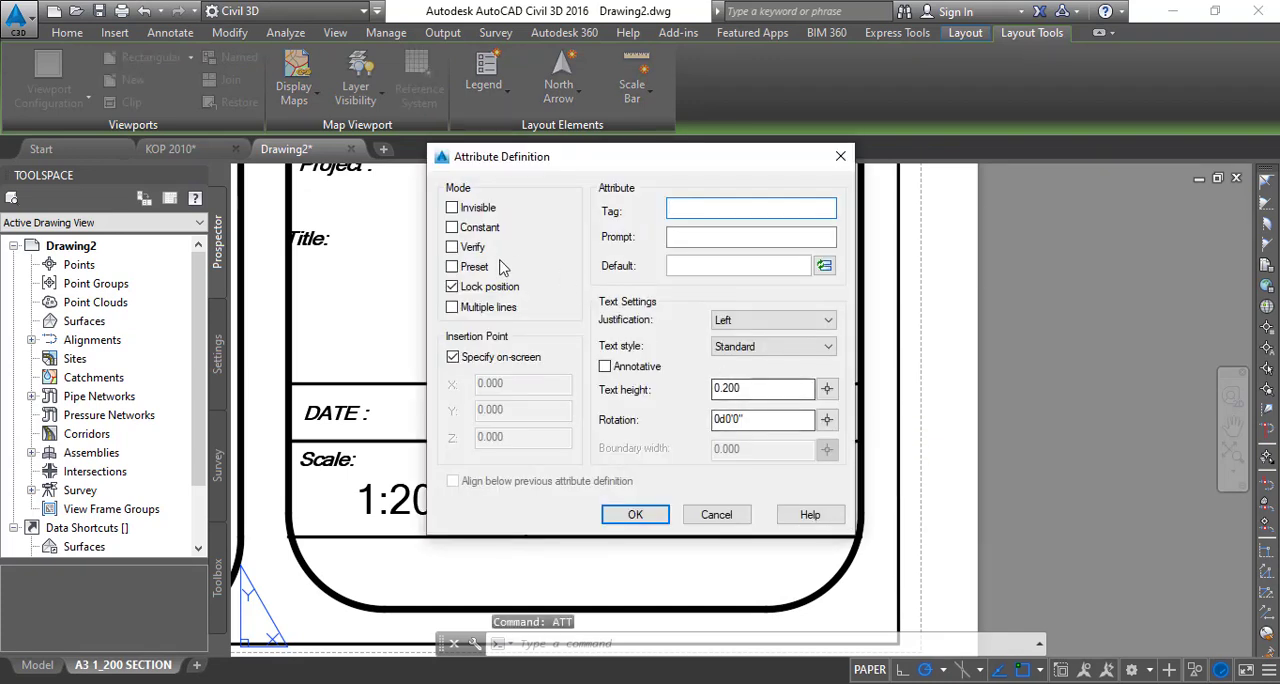
pyautogui.click(748, 209)
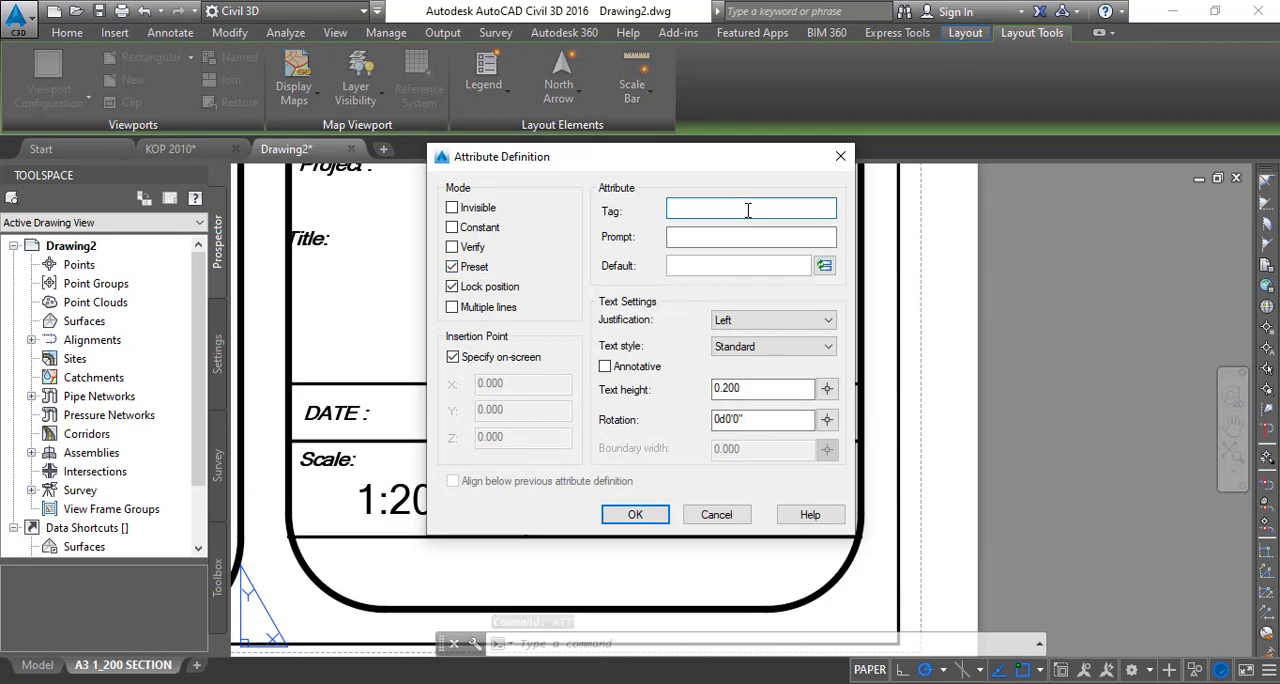
pyautogui.write('t')
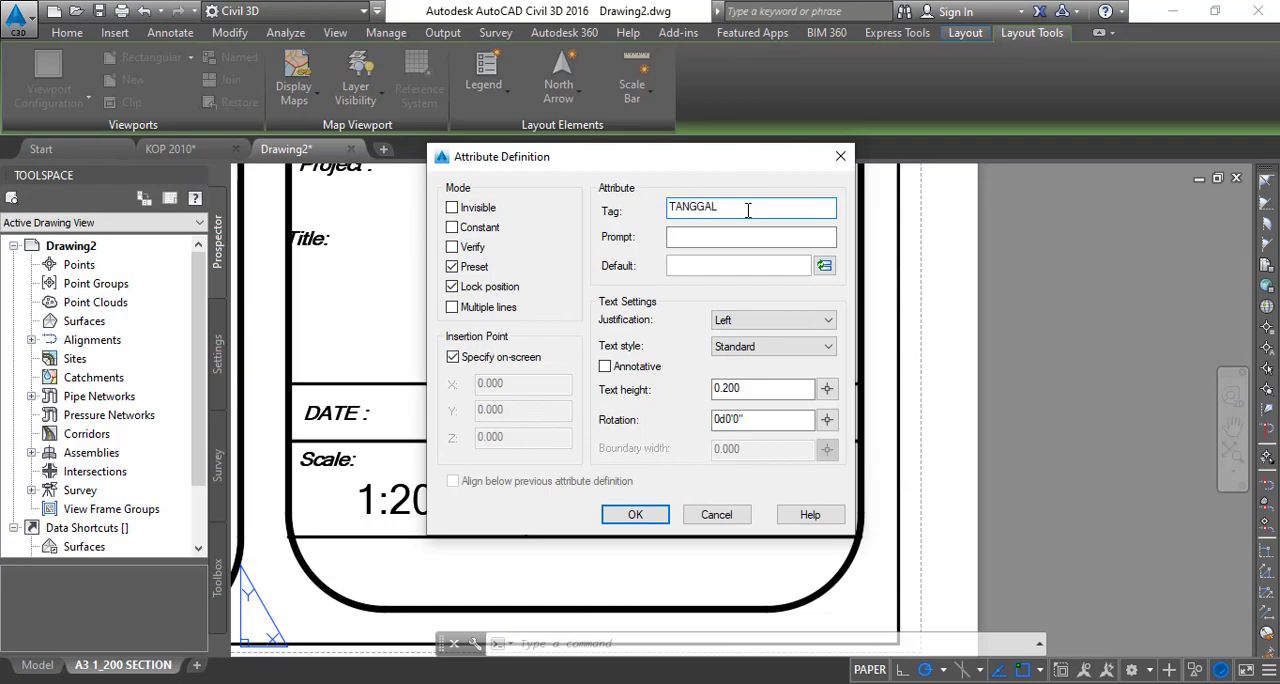
pyautogui.click(826, 320)
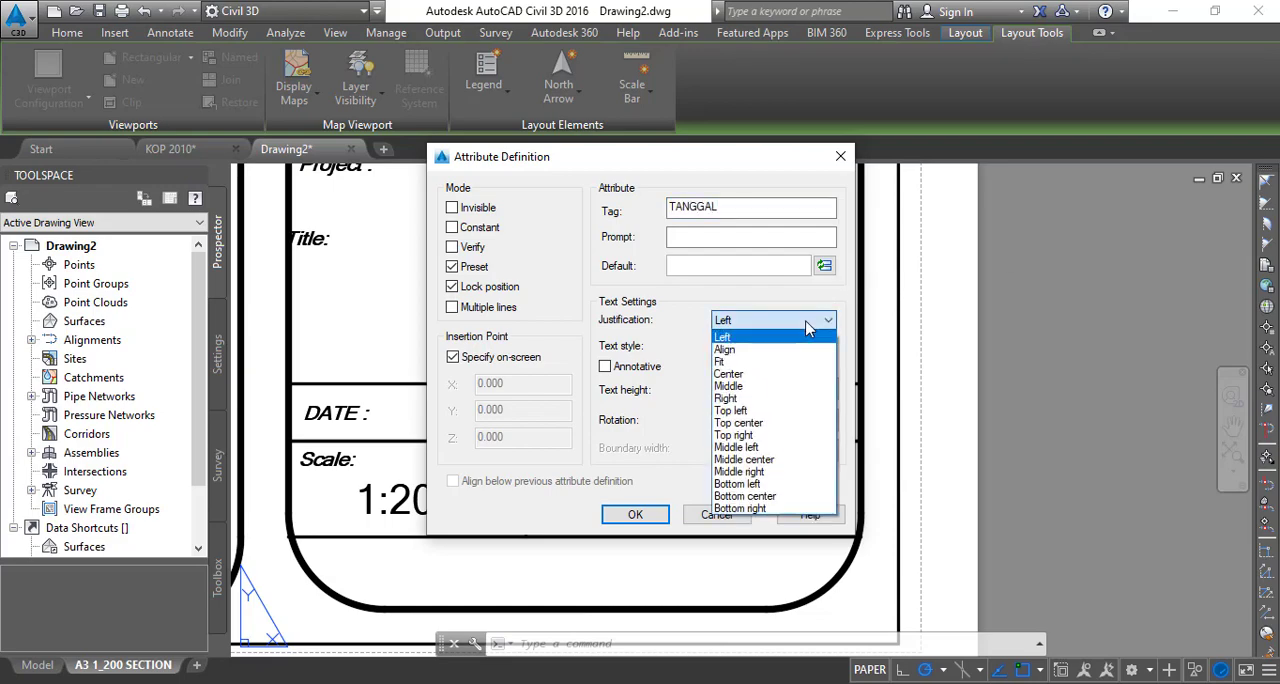
pyautogui.click(768, 380)
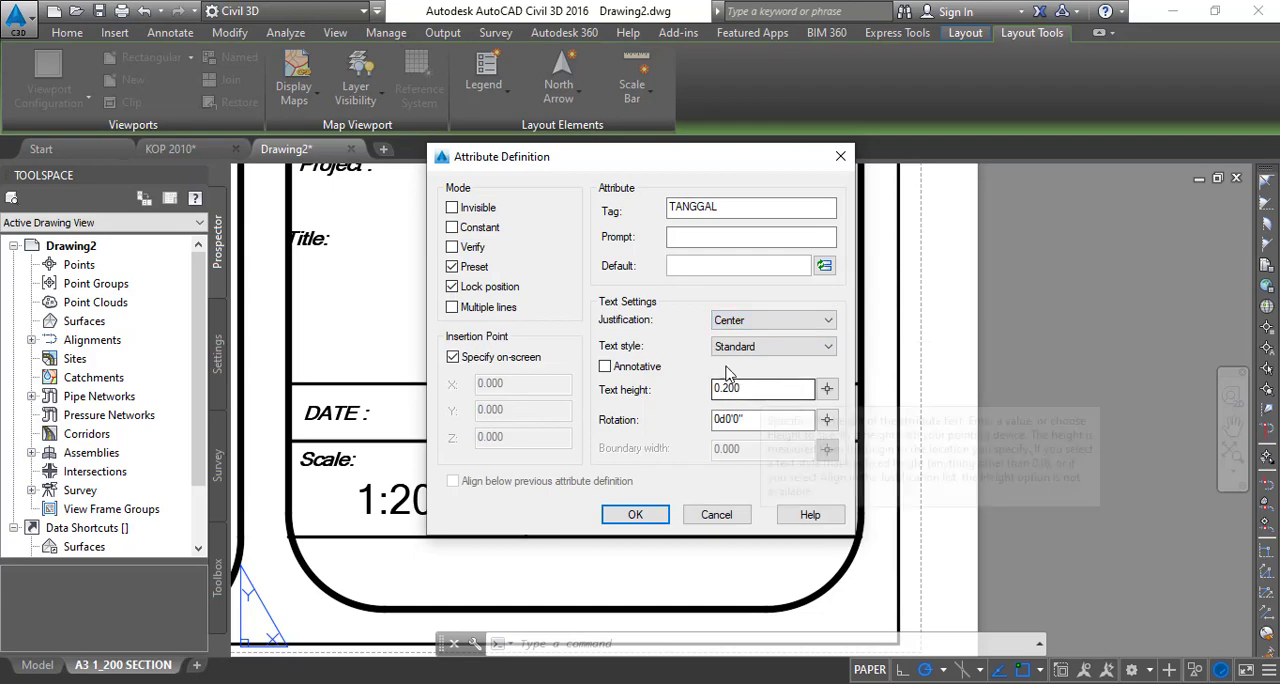
pyautogui.click(745, 348)
pyautogui.click(745, 364)
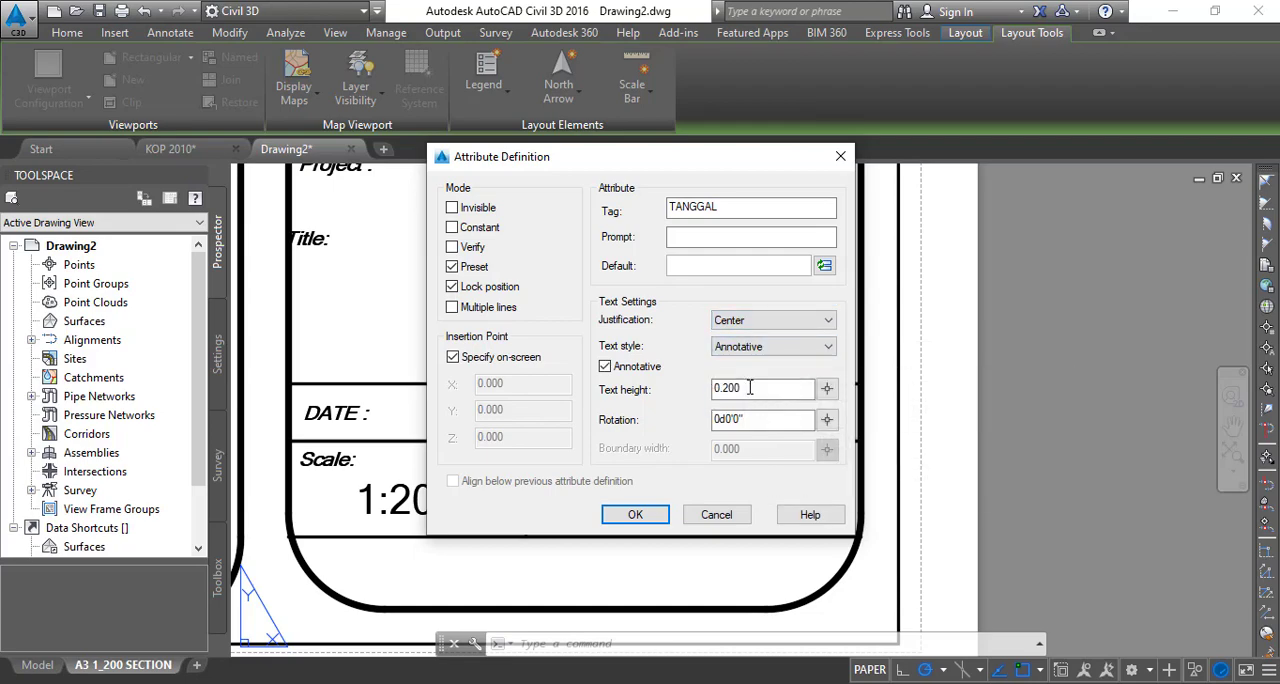
pyautogui.click(757, 348)
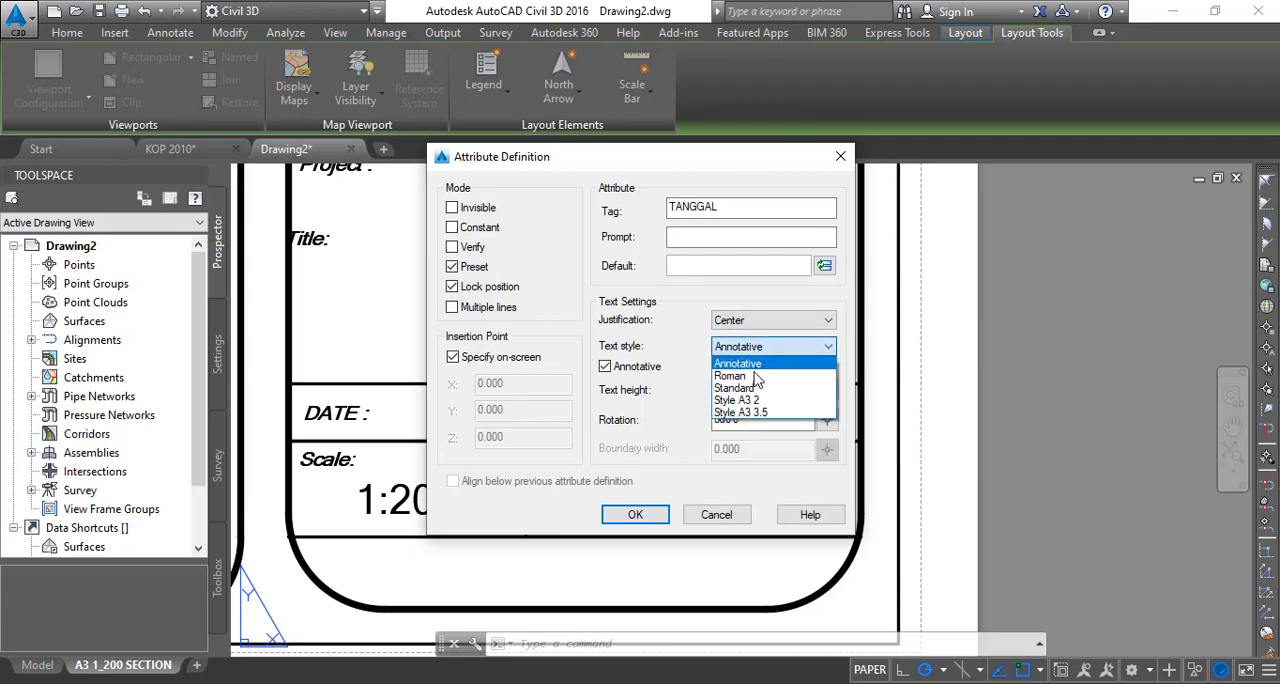
pyautogui.click(745, 388)
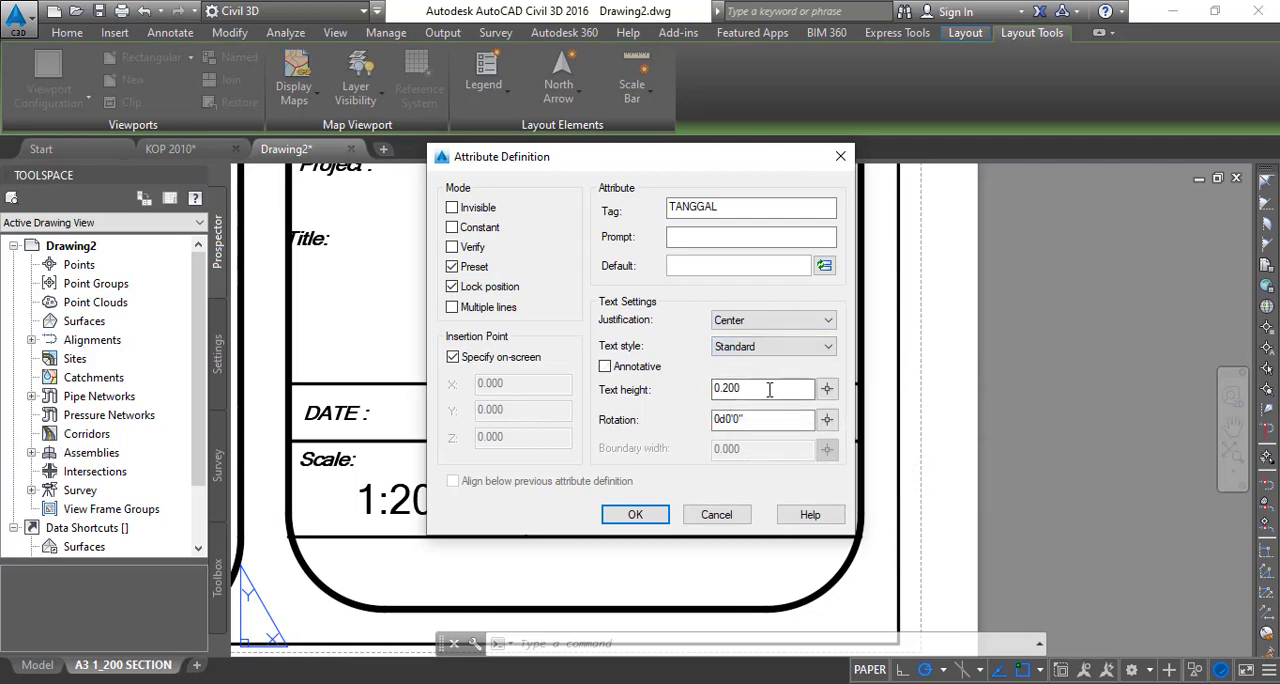
pyautogui.moveTo(727, 390); pyautogui.dragTo(695, 396)
pyautogui.click(781, 350)
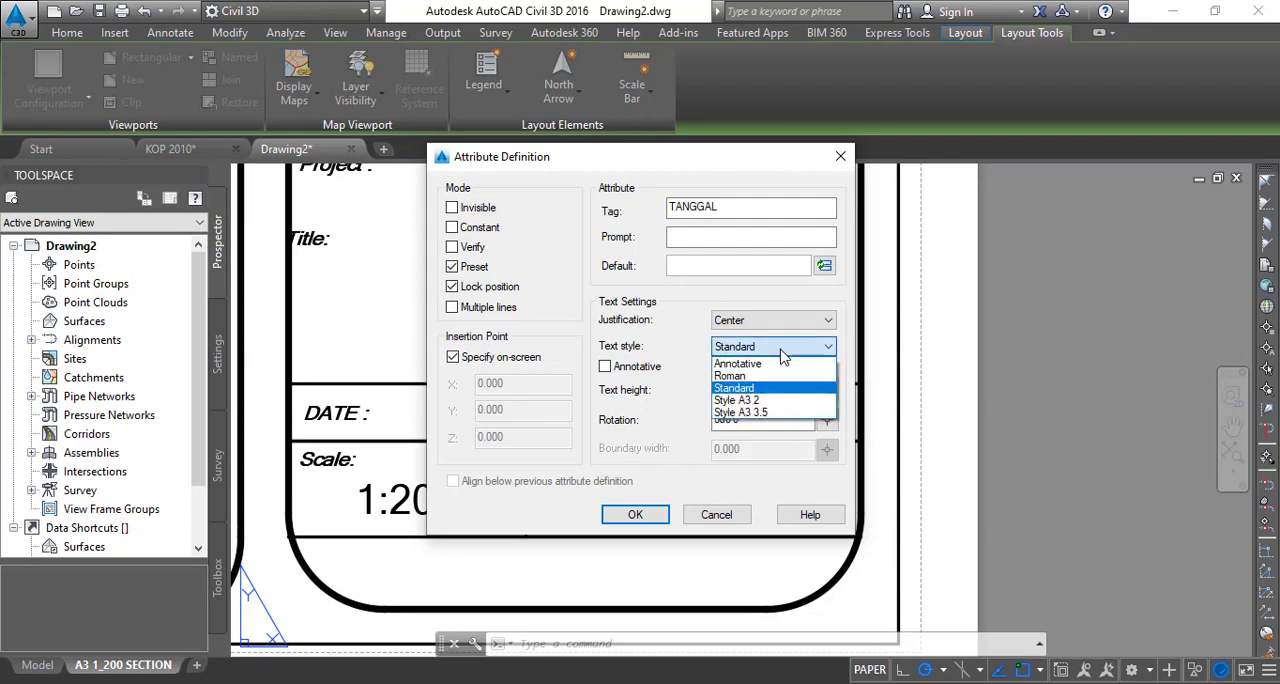
pyautogui.click(742, 363)
pyautogui.click(757, 350)
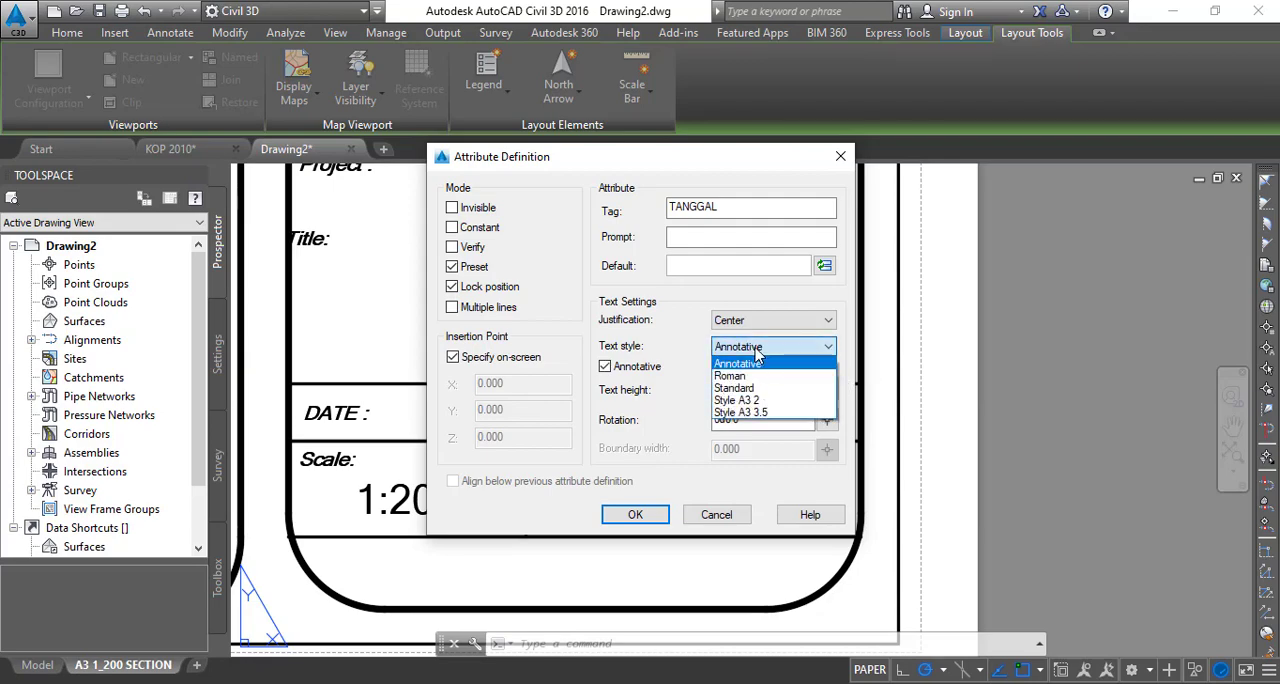
pyautogui.click(756, 349)
pyautogui.click(756, 350)
pyautogui.click(734, 387)
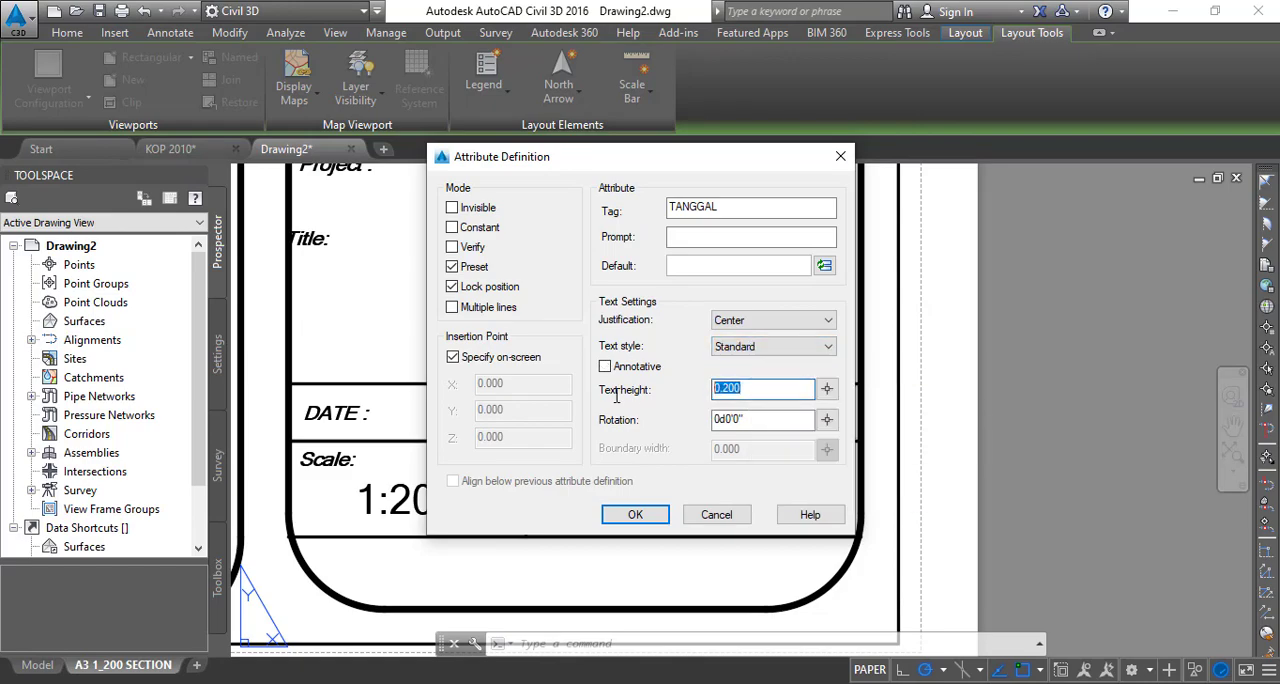
# - Set the TANGGAL attribute's text height to 1.5 and its default value to the CreateDate field in d MMMM yyyy format
pyautogui.write('1.5')
pyautogui.click(824, 267)
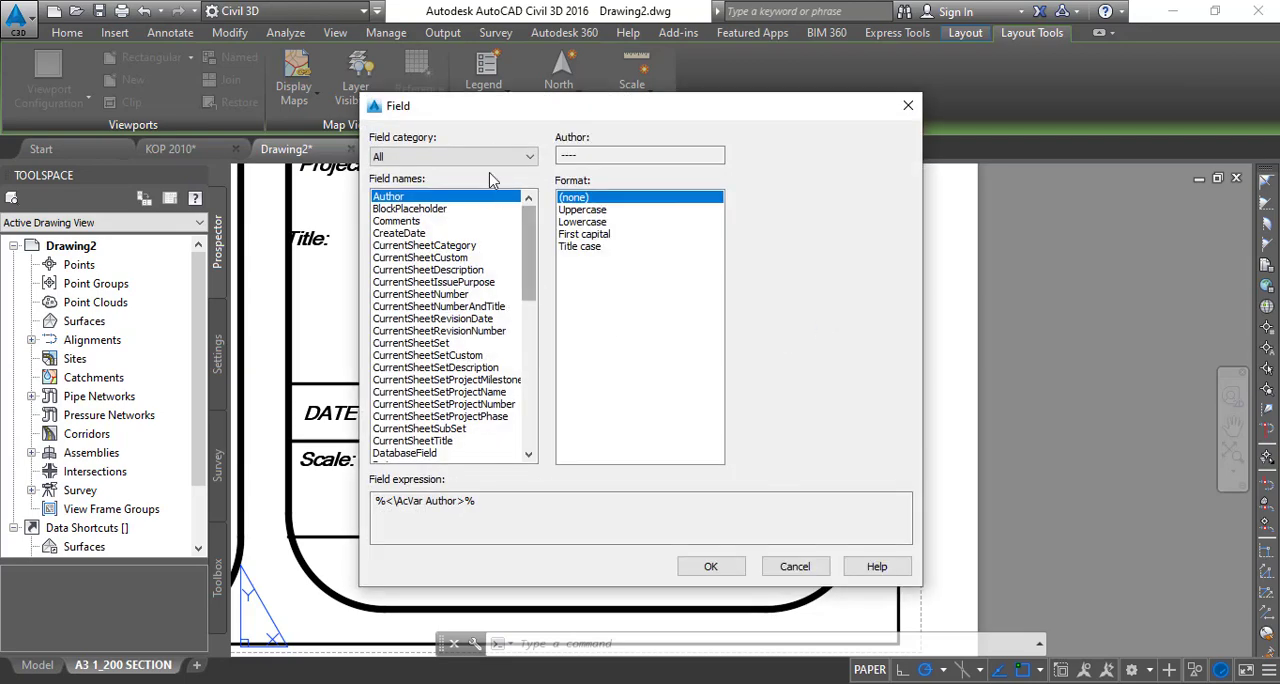
pyautogui.click(486, 159)
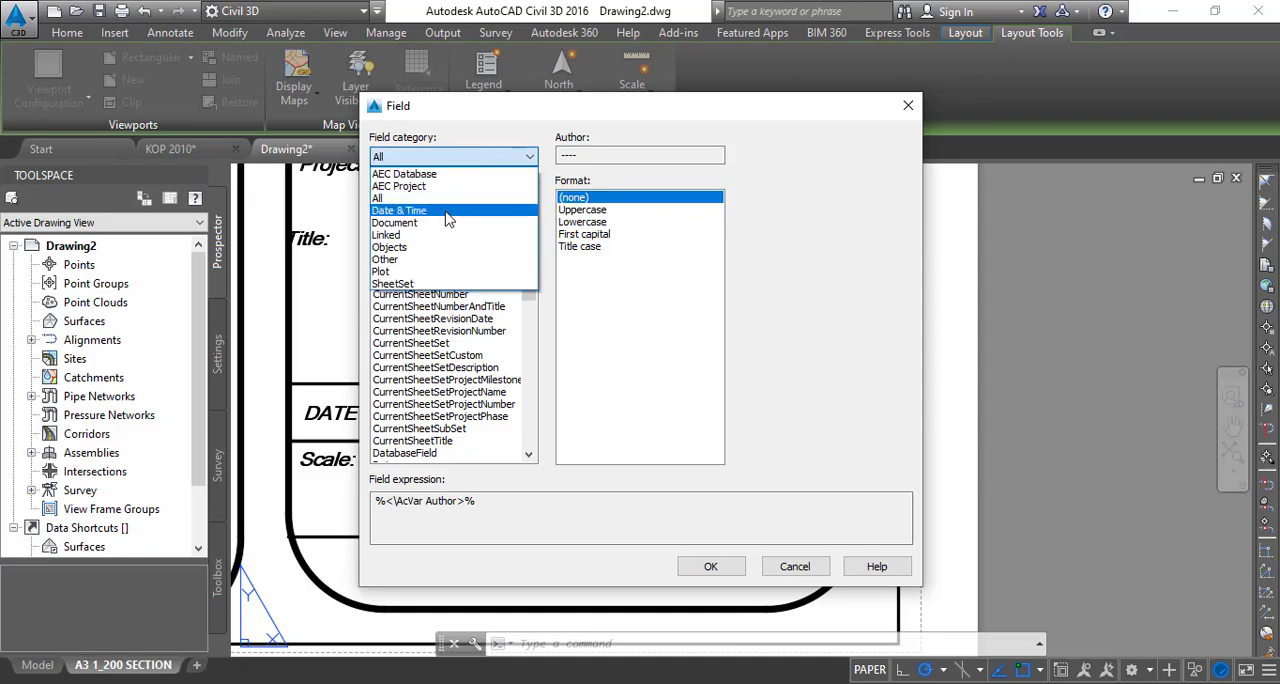
pyautogui.click(448, 214)
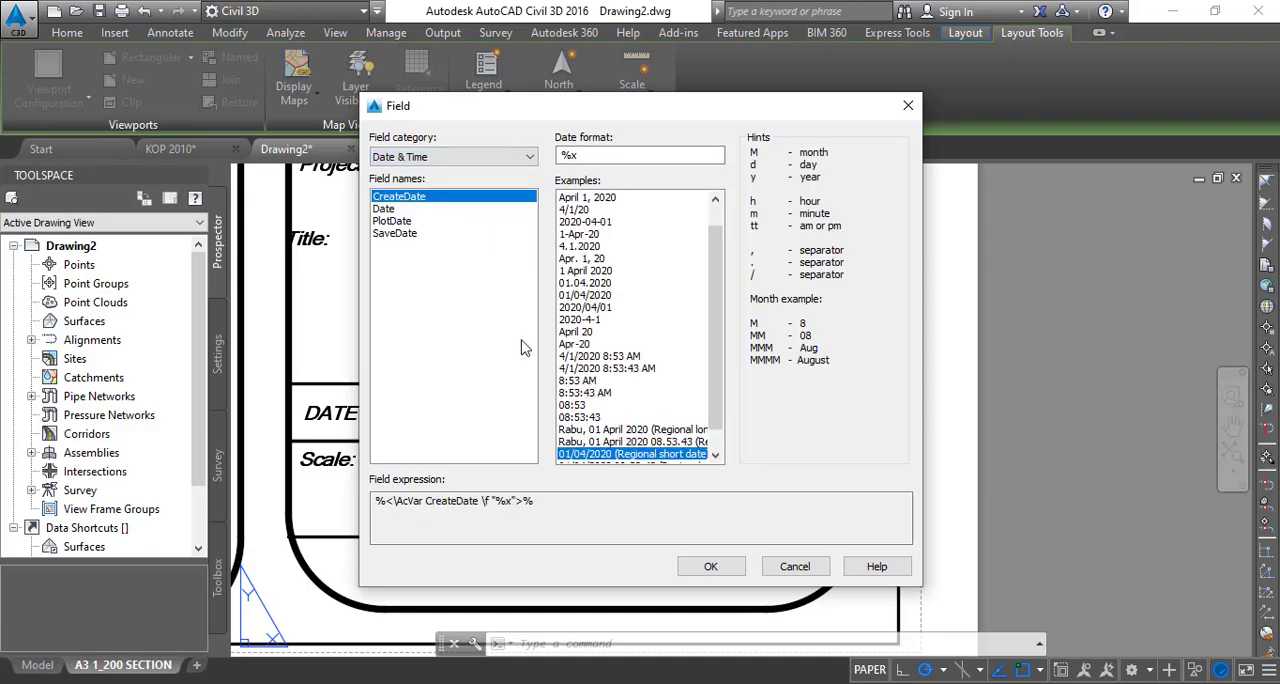
pyautogui.click(587, 271)
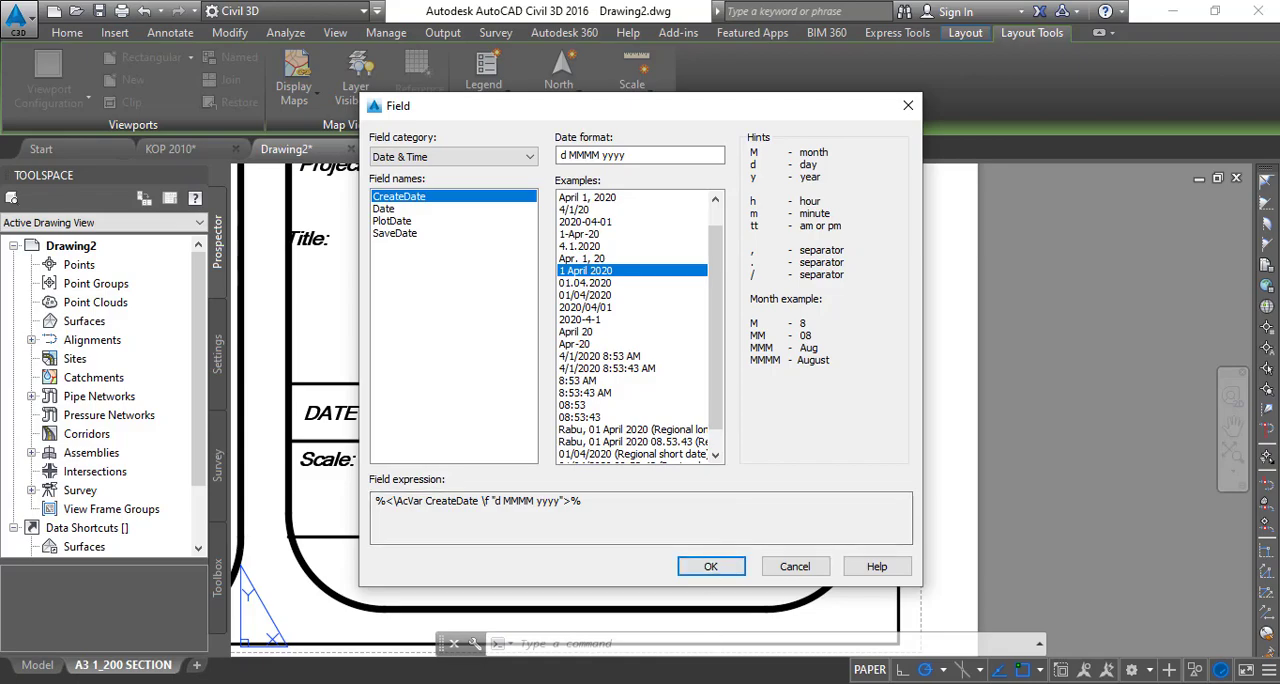
pyautogui.moveTo(714, 683)
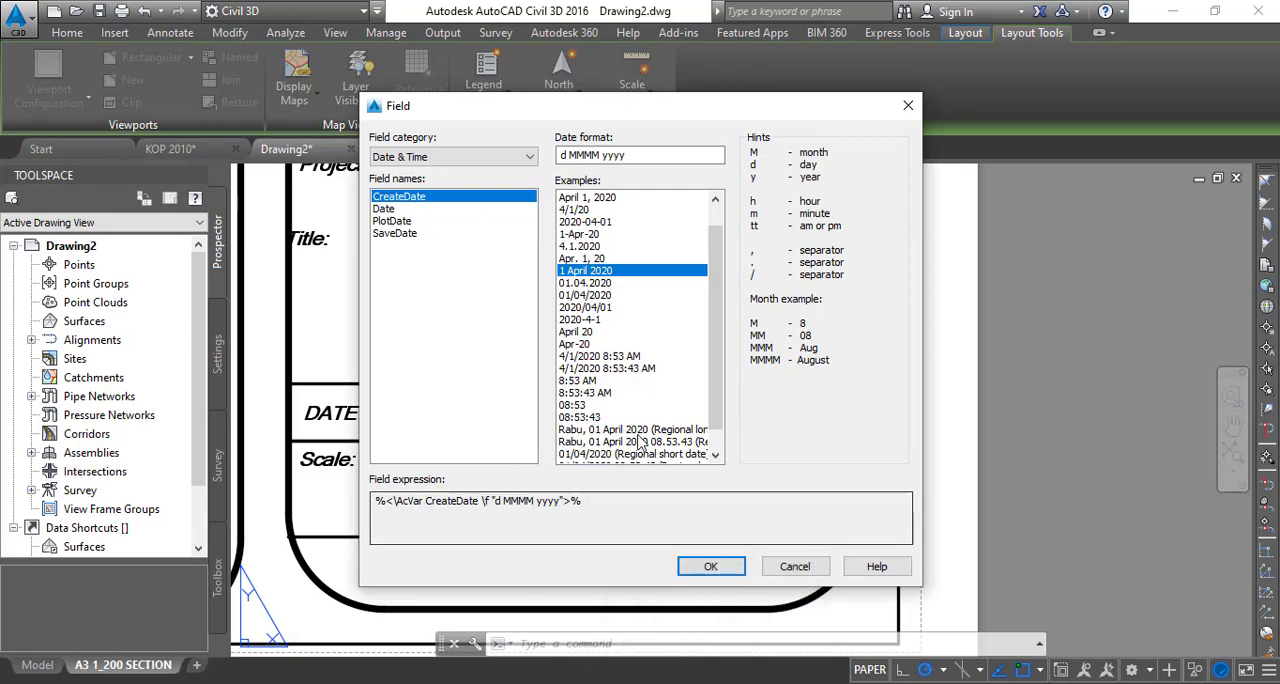
pyautogui.click(706, 567)
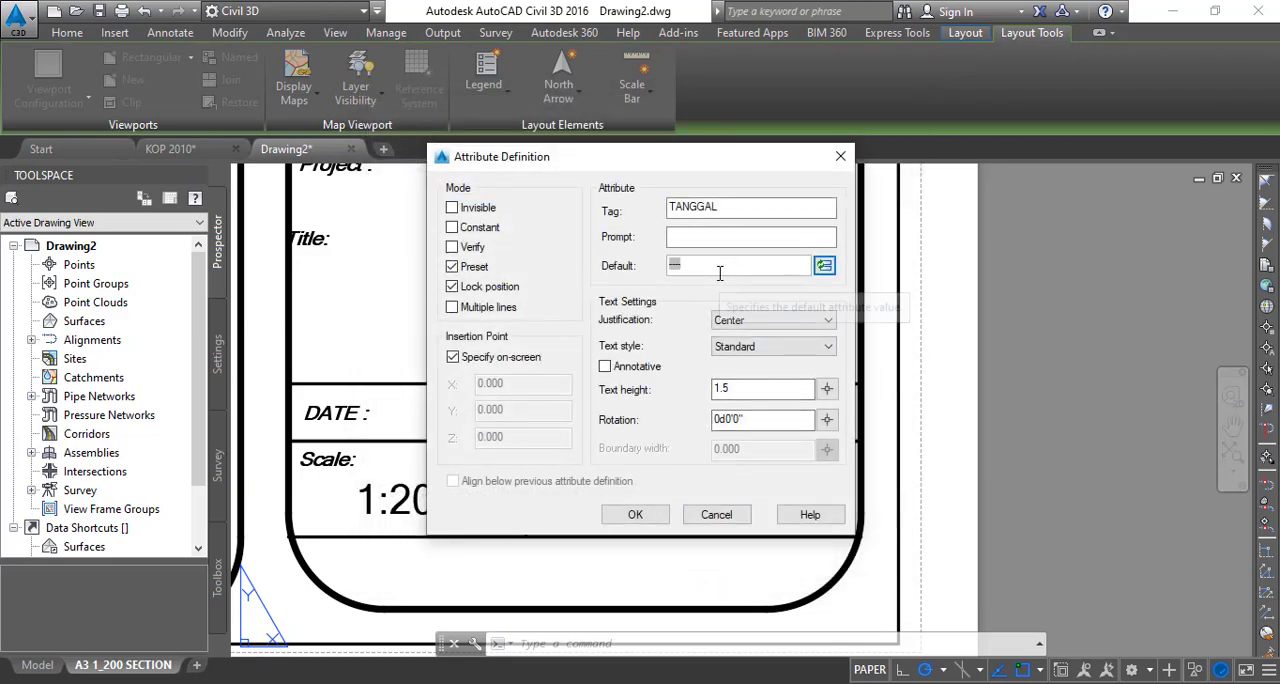
# - Place the TANGGAL attribute in the empty cell beside DATE and move it horizontally to the right to centre it there
pyautogui.click(636, 515)
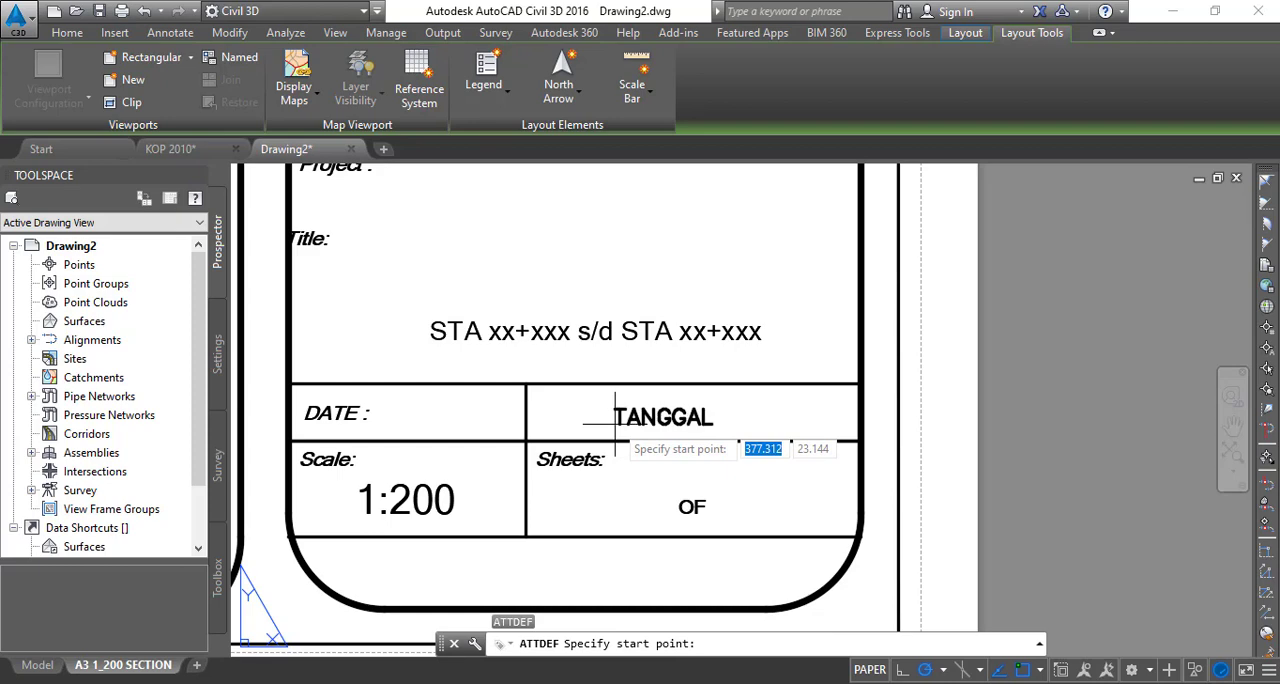
pyautogui.click(615, 424)
pyautogui.click(646, 419)
pyautogui.write('M')
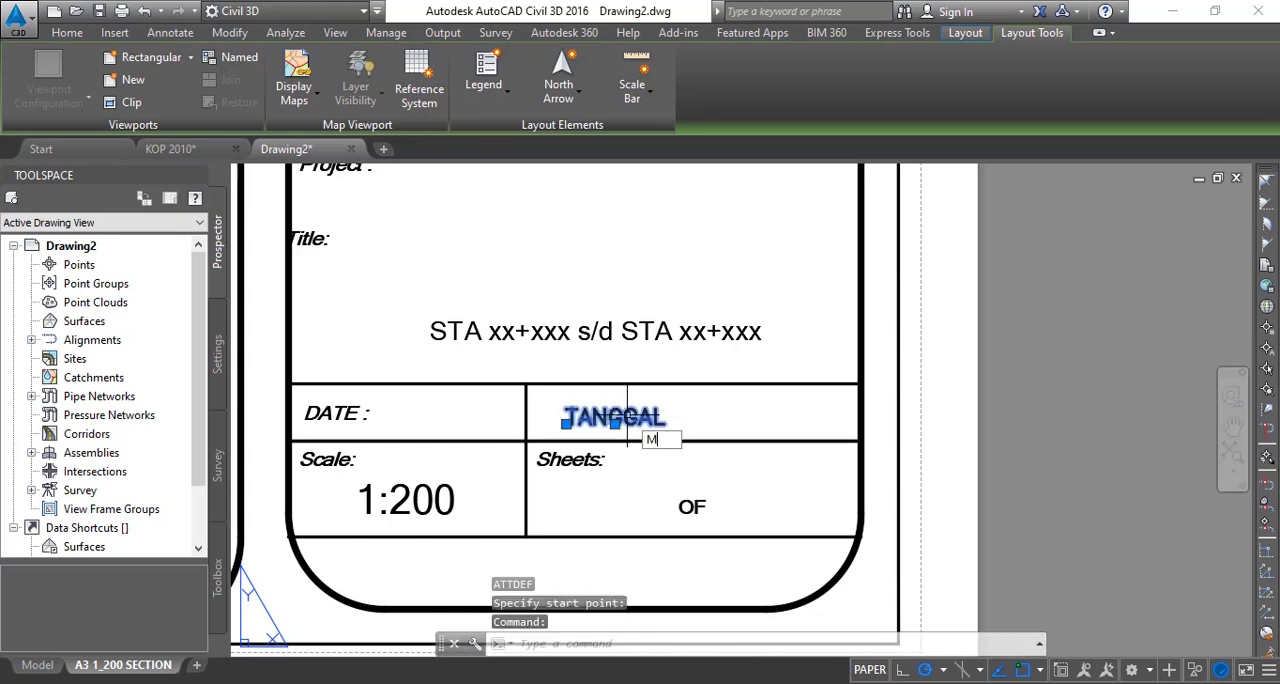
pyautogui.press('Return')
pyautogui.click(630, 409)
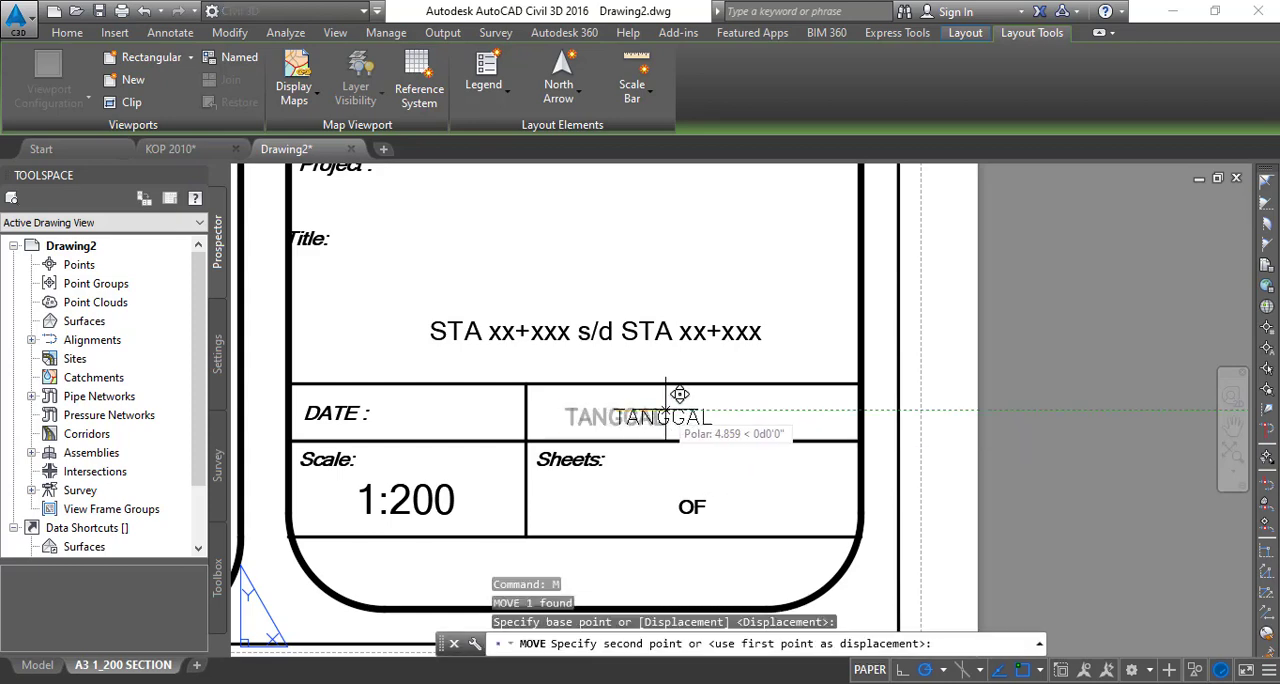
pyautogui.click(679, 398)
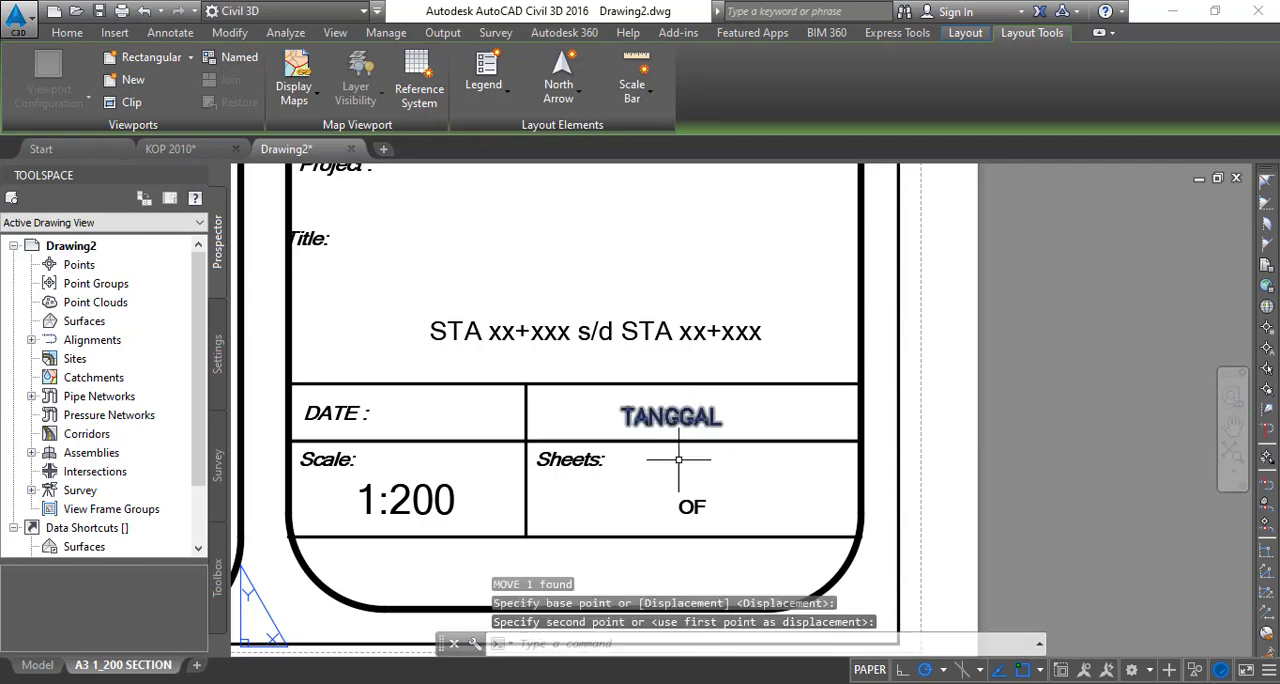
# - Start an attribute definition for the sheet number with tag NO, Center justification and text height 2
pyautogui.moveTo(678, 462); pyautogui.dragTo(623, 451, button='middle')
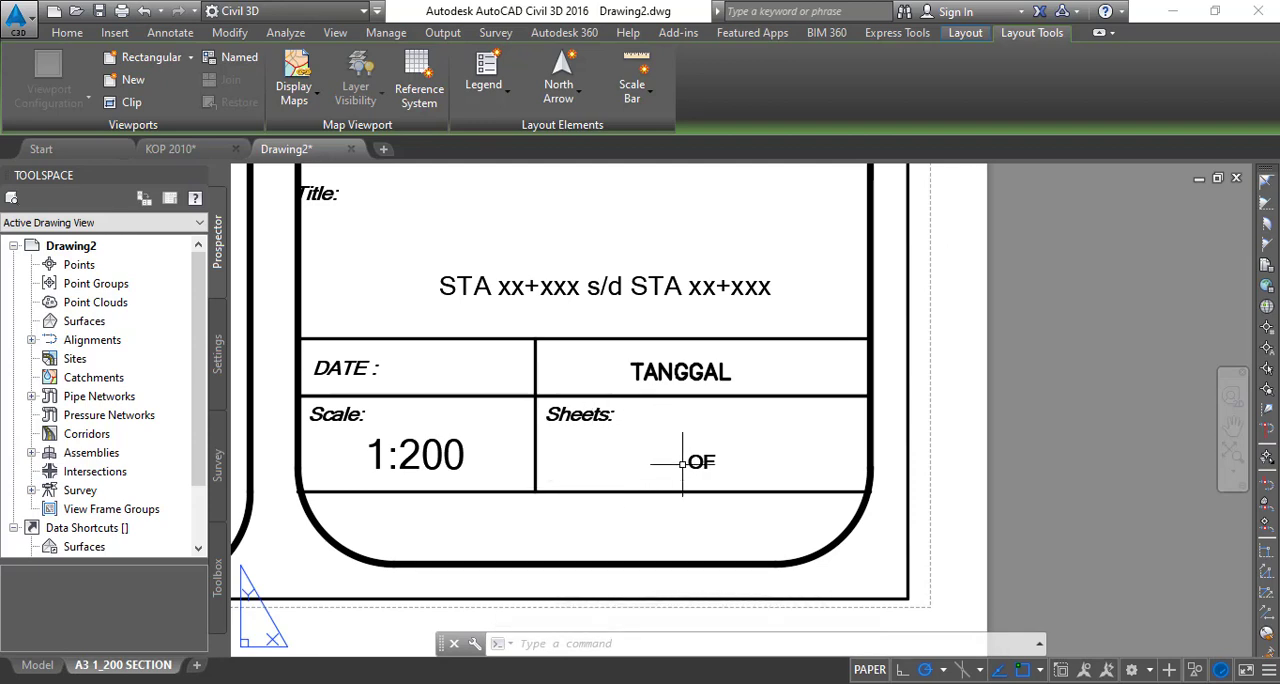
pyautogui.moveTo(749, 492); pyautogui.dragTo(658, 472, button='middle')
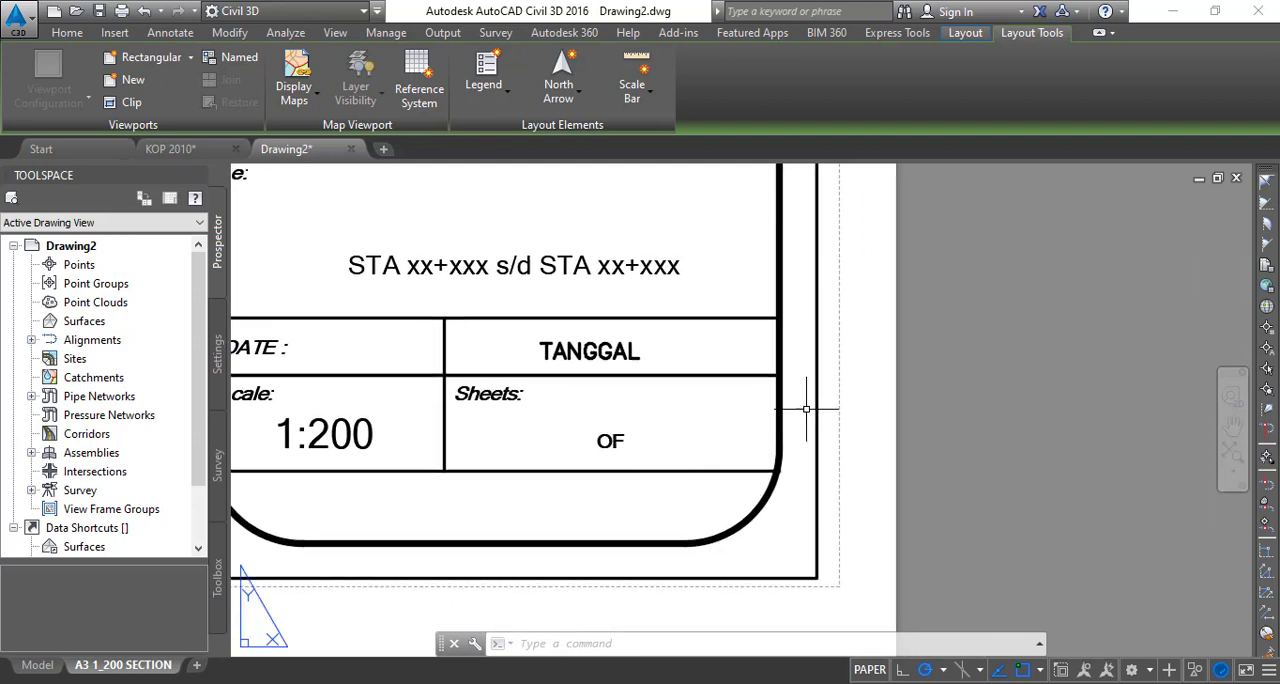
pyautogui.write('ATT')
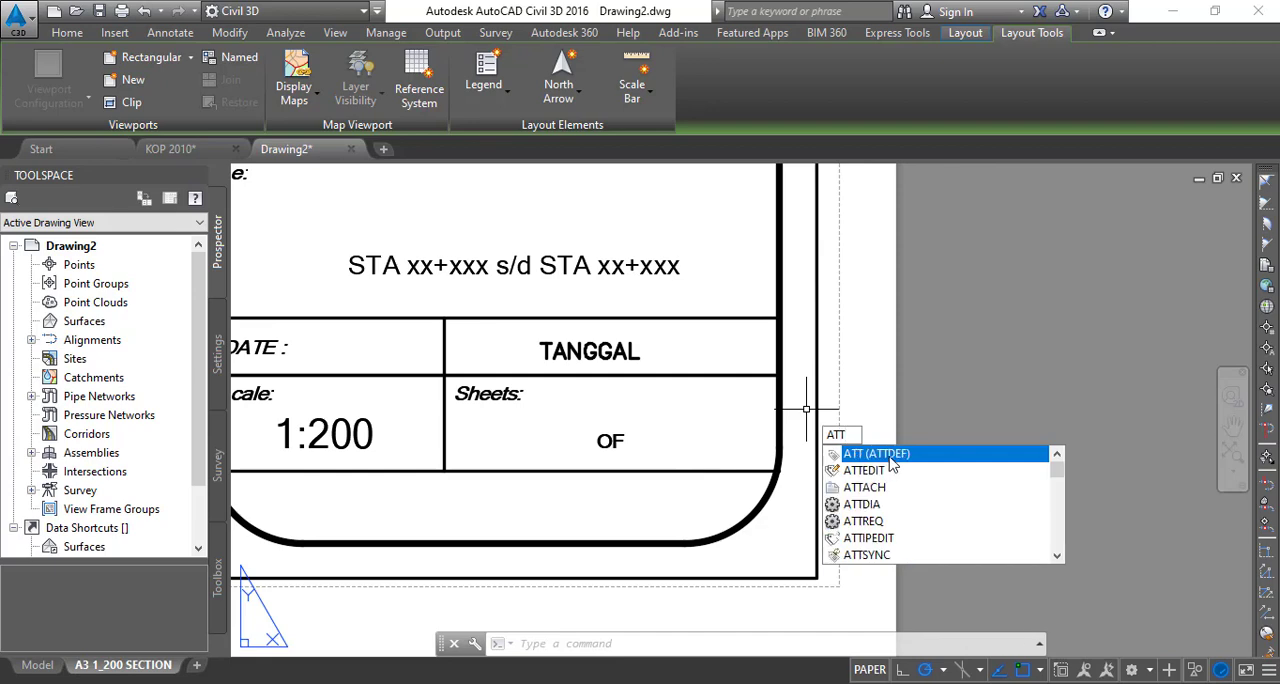
pyautogui.click(890, 456)
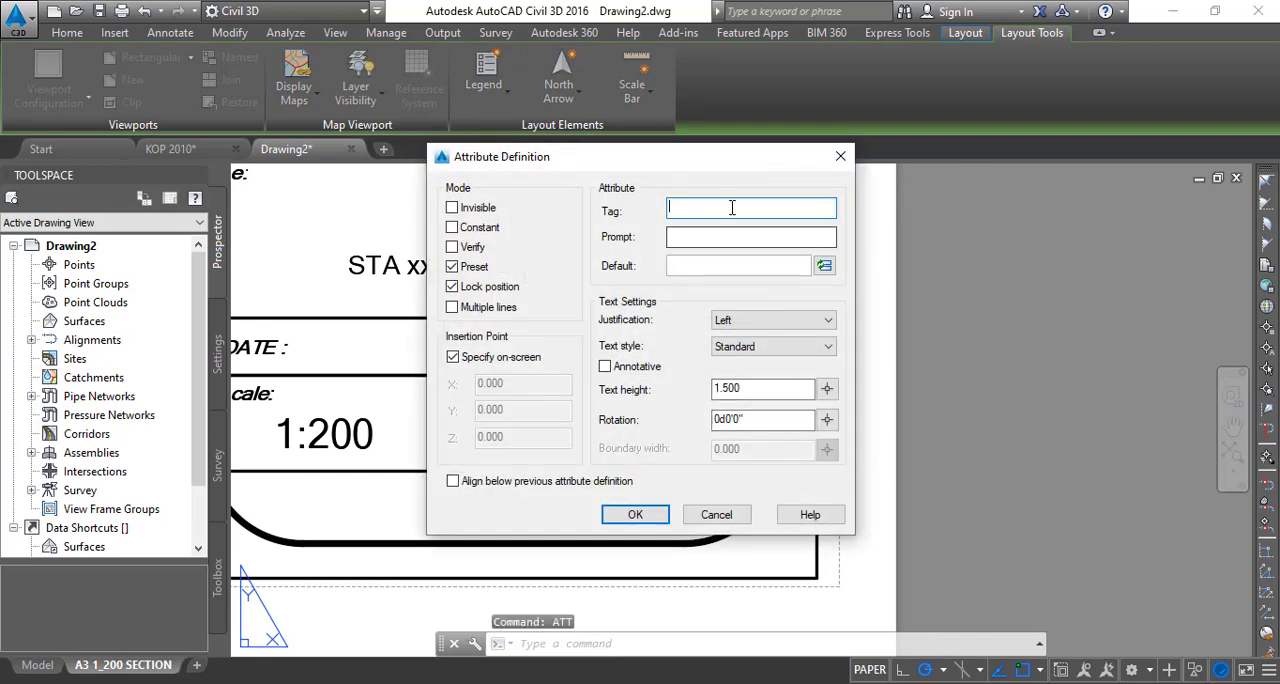
pyautogui.write('NO')
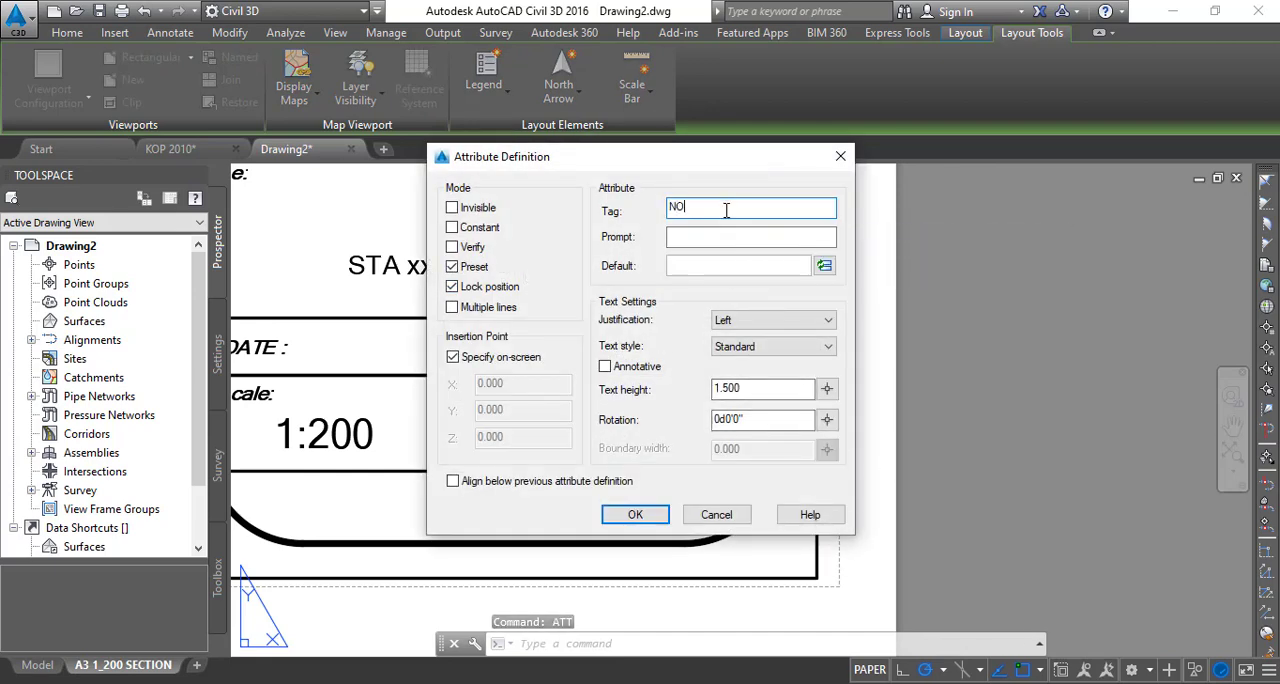
pyautogui.click(757, 320)
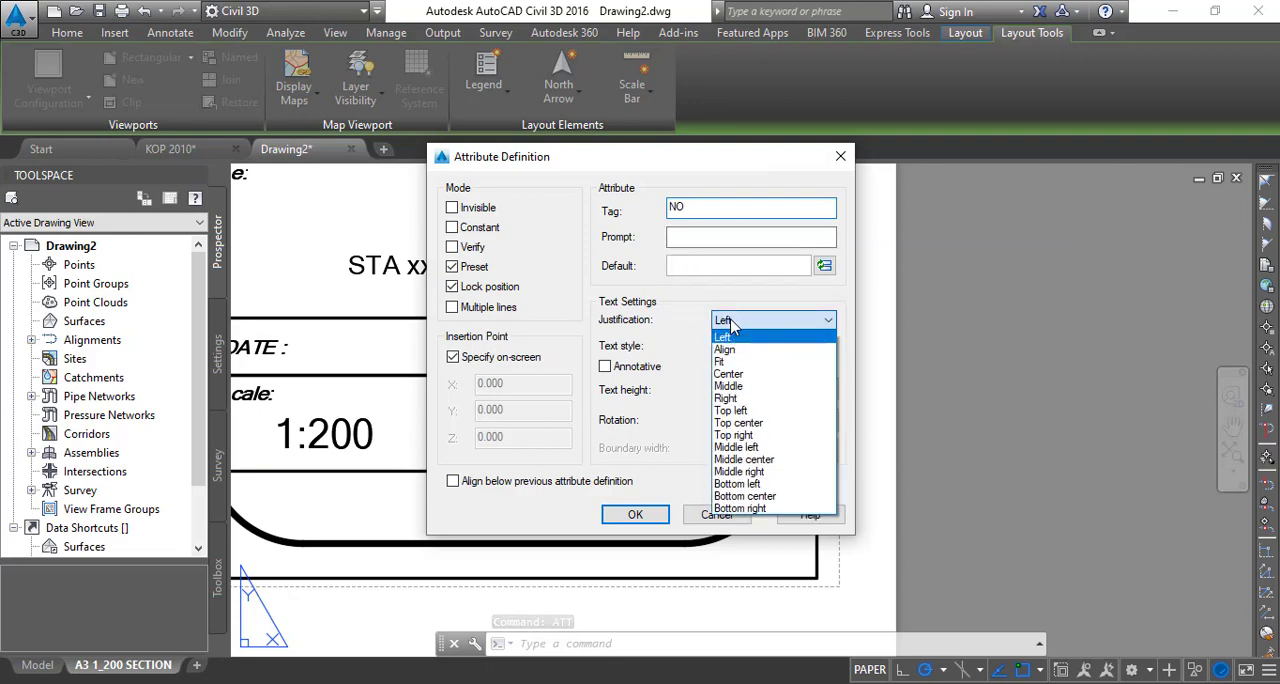
pyautogui.click(729, 374)
pyautogui.doubleClick(745, 389)
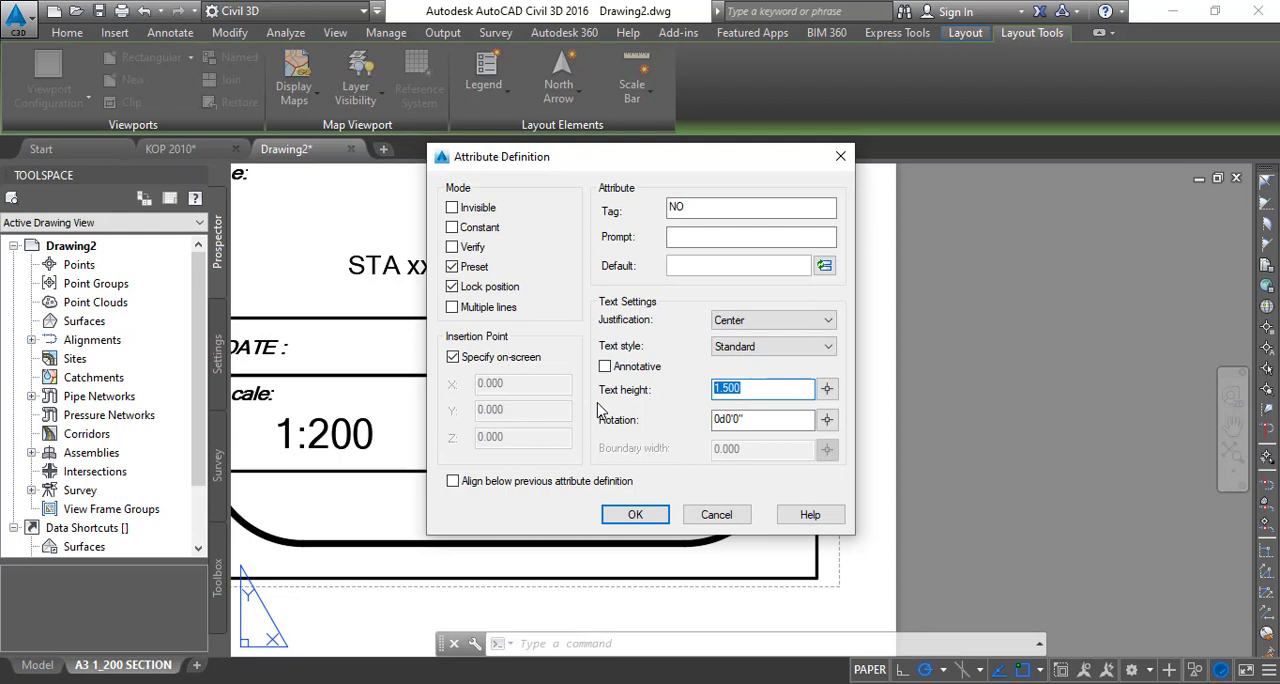
pyautogui.write('2')
# - Set the NO attribute's default value to the SheetSet field CurrentSheetNumber in Uppercase format
pyautogui.click(826, 267)
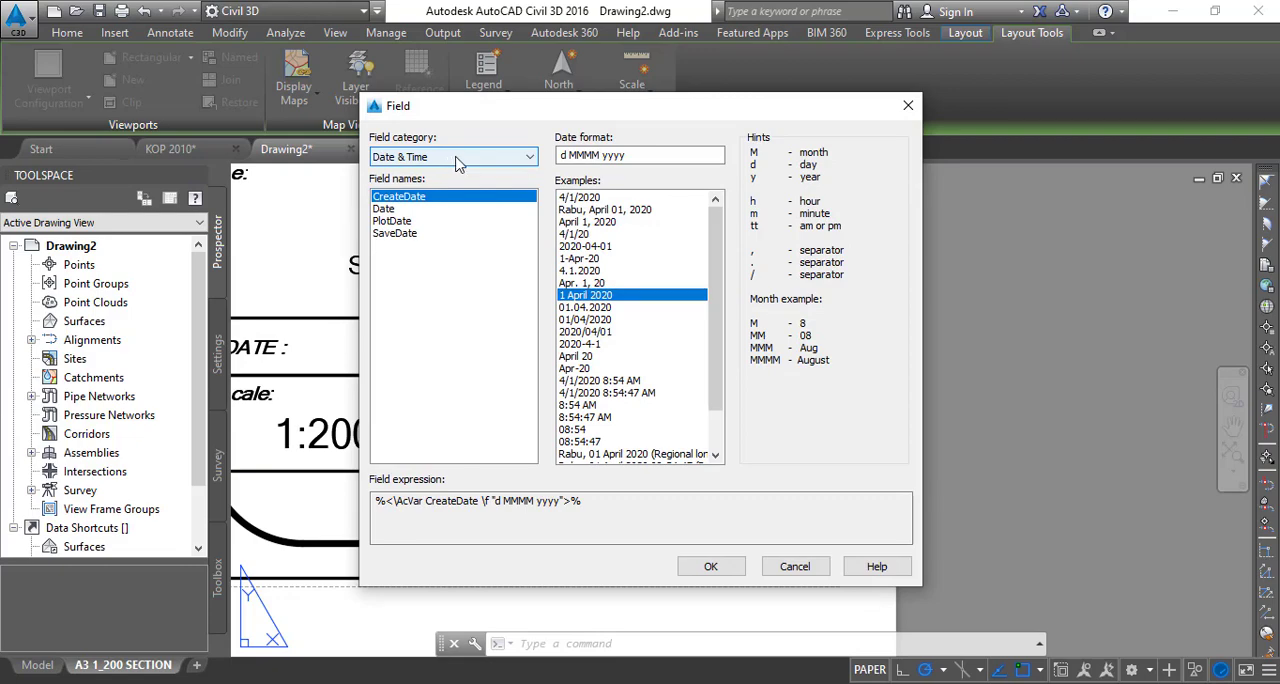
pyautogui.click(457, 160)
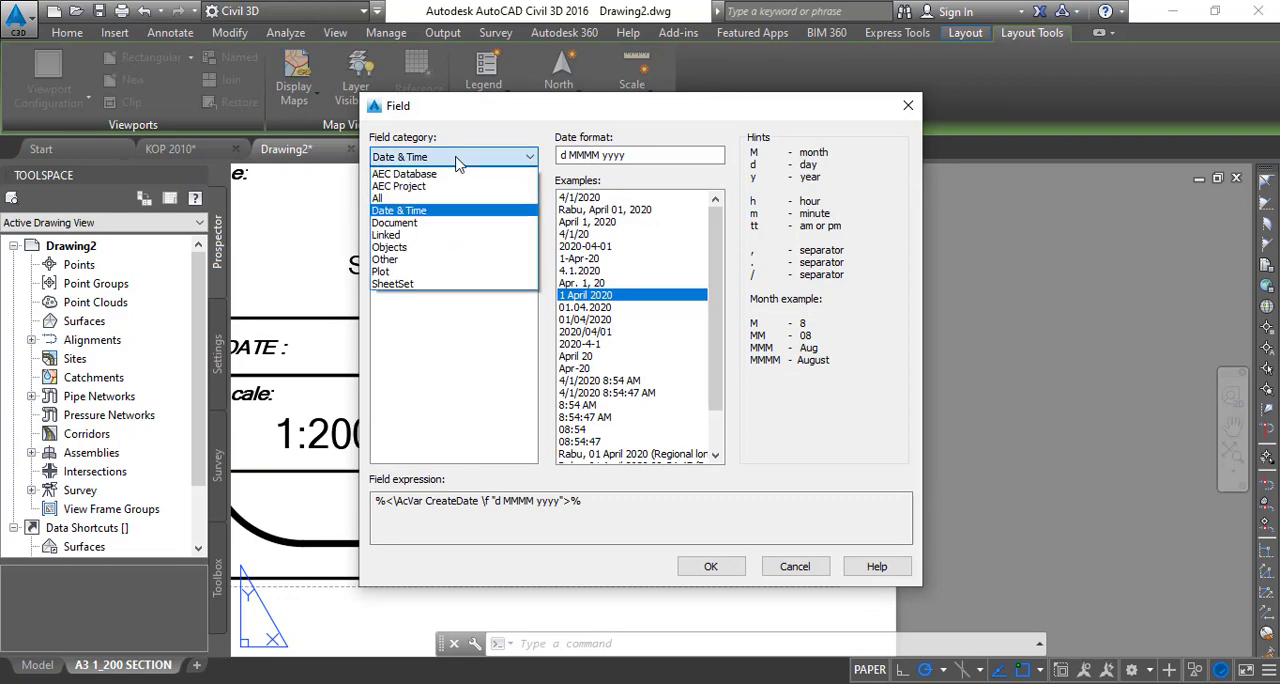
pyautogui.click(423, 283)
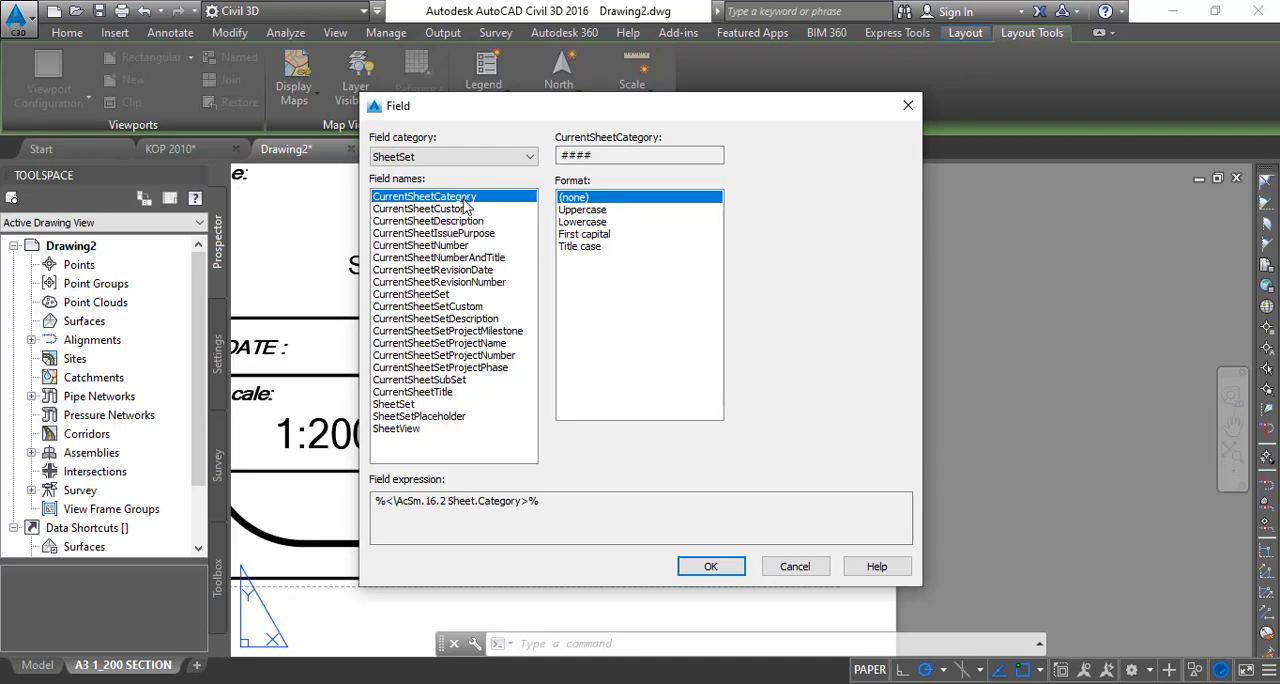
pyautogui.click(440, 250)
pyautogui.click(595, 210)
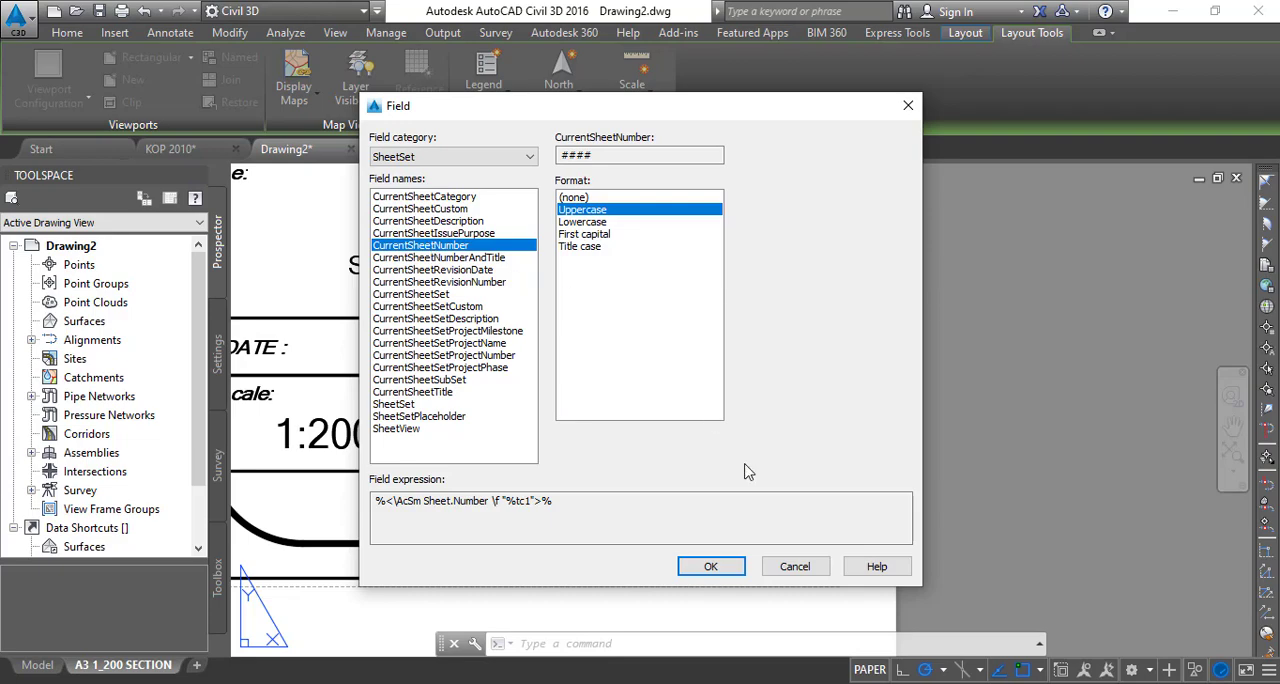
pyautogui.click(718, 570)
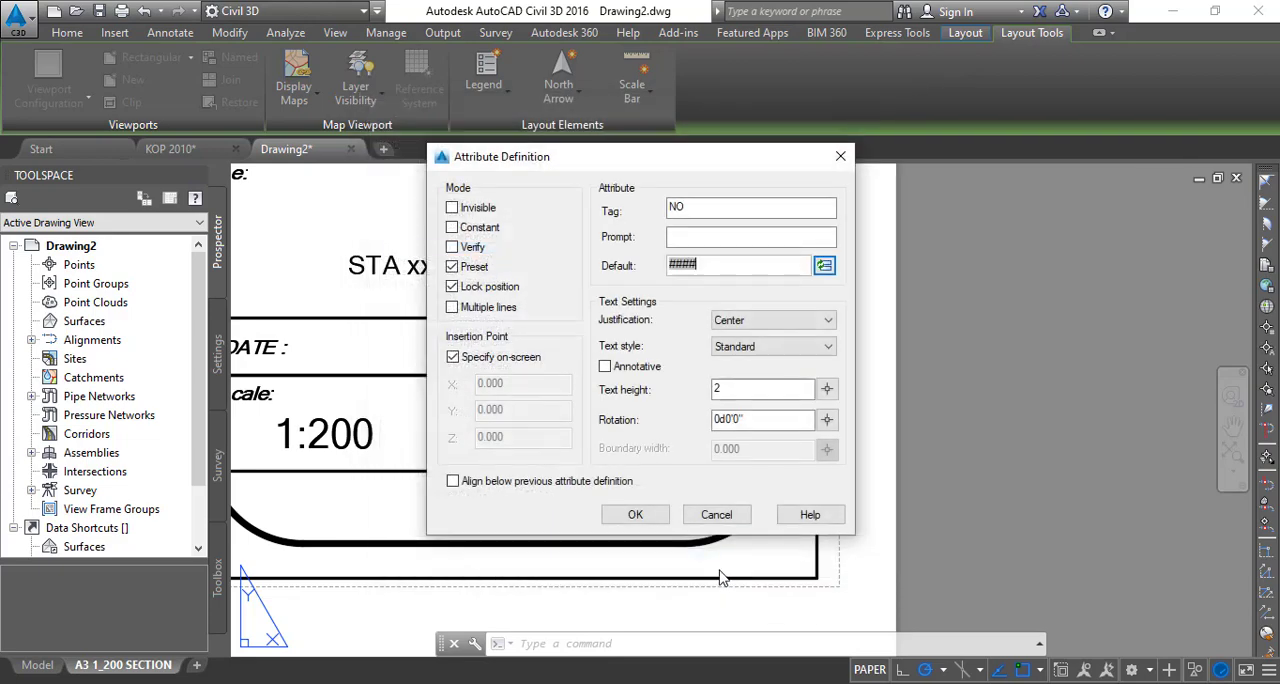
# - Place the NO attribute in the Sheets cell to the left of the word OF, level with it
pyautogui.click(647, 522)
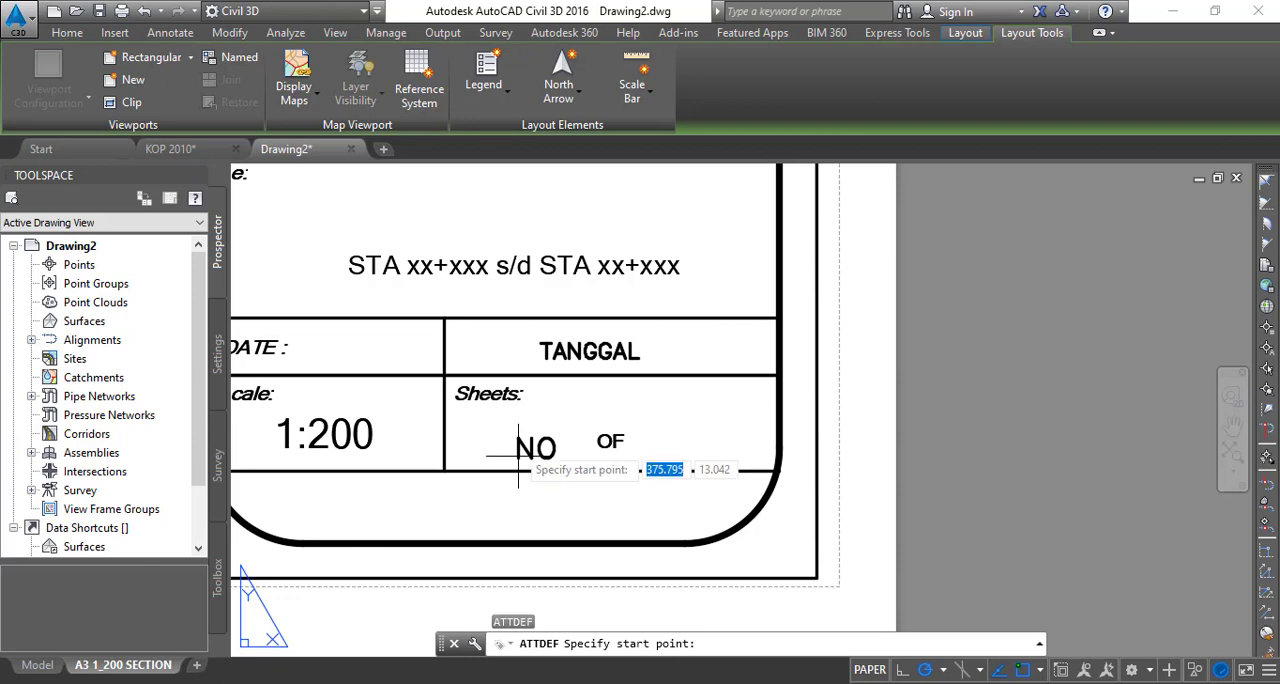
pyautogui.press('F3')
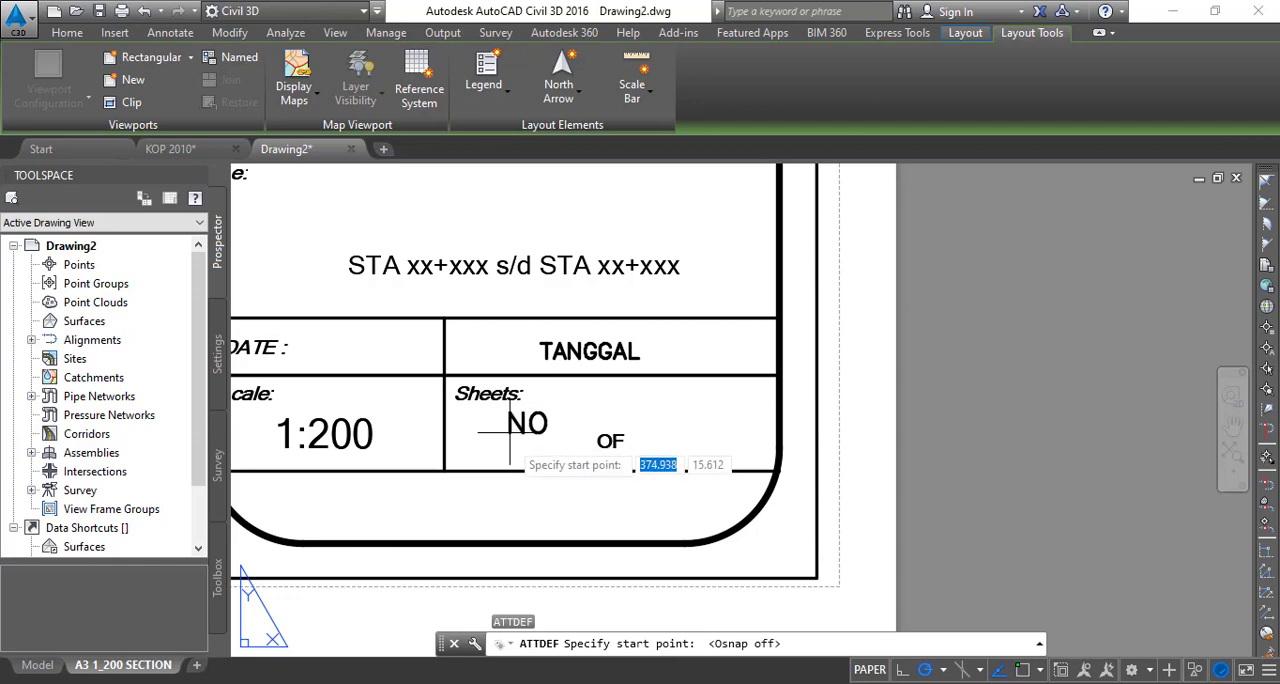
pyautogui.press('F3')
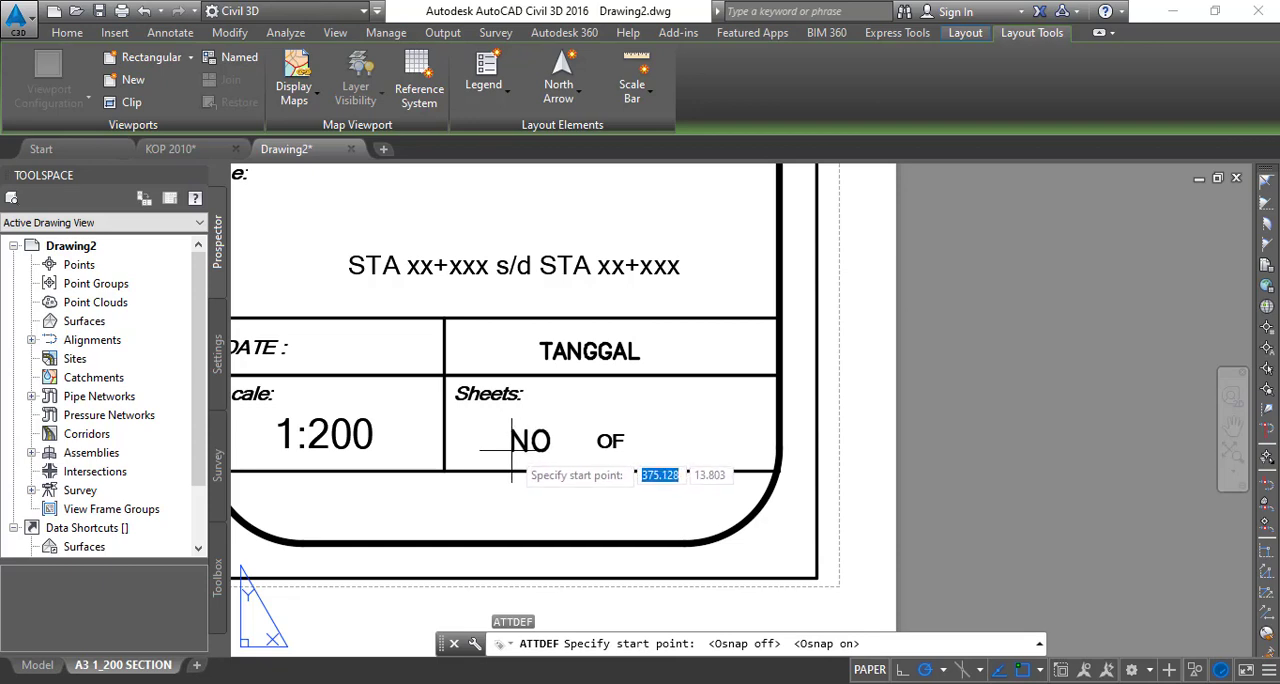
pyautogui.click(492, 452)
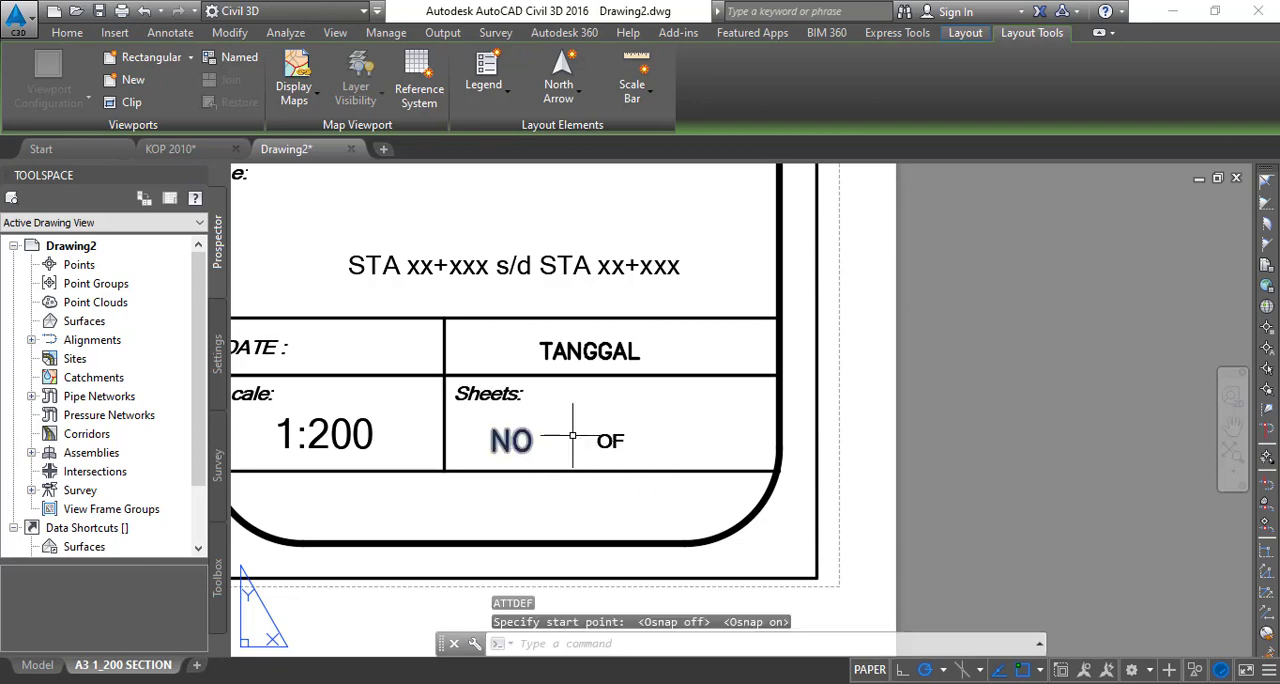
pyautogui.click(976, 418)
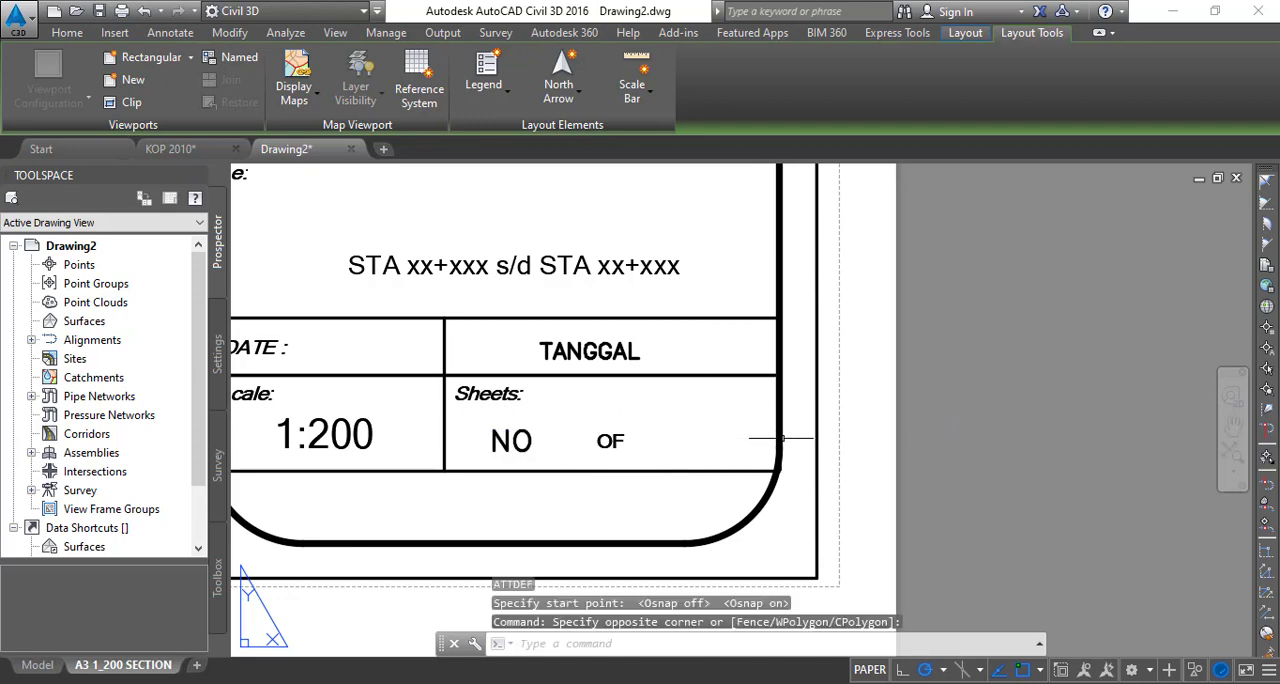
# - Start an attribute definition for the total sheet count with tag JML and Center justification
pyautogui.click(815, 442)
pyautogui.write('ATT')
pyautogui.press('Return')
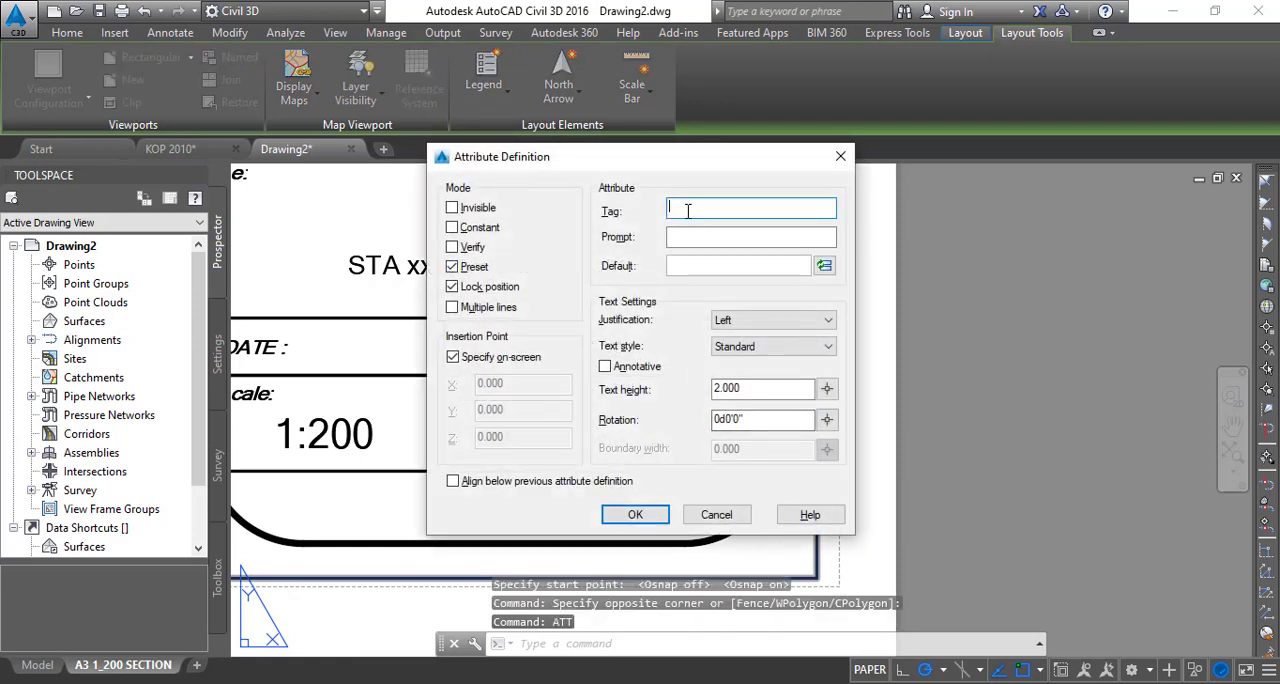
pyautogui.write('JU')
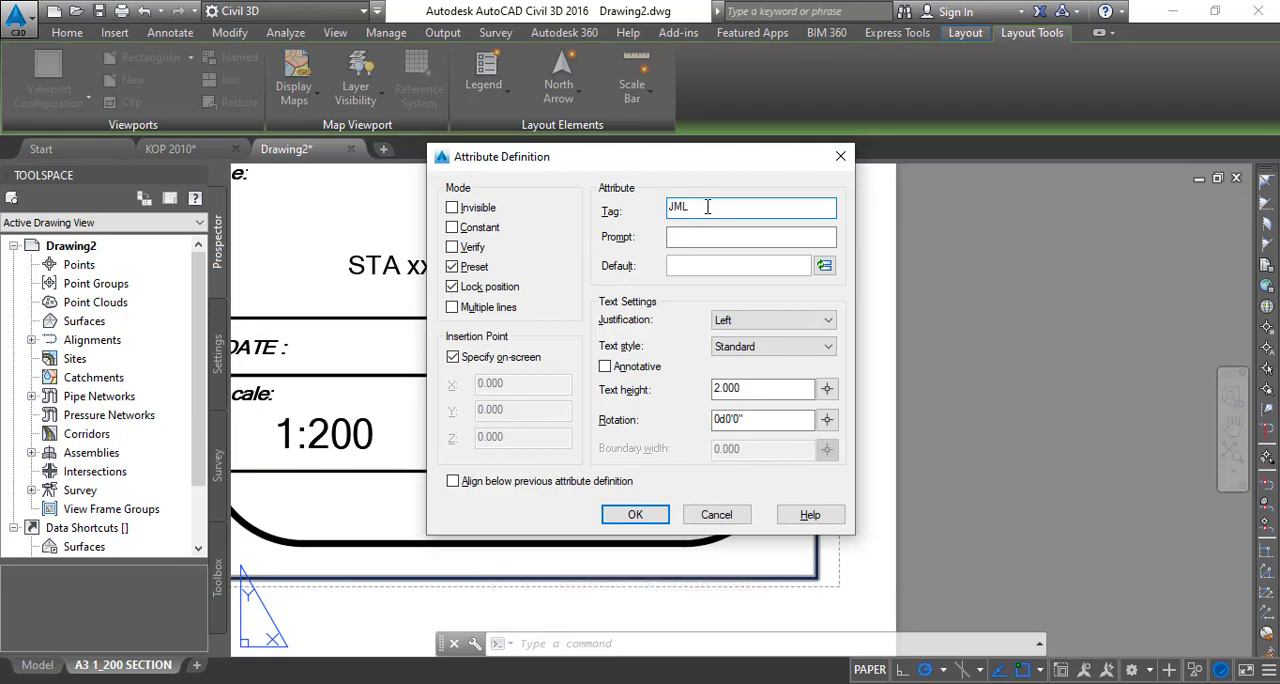
pyautogui.click(731, 322)
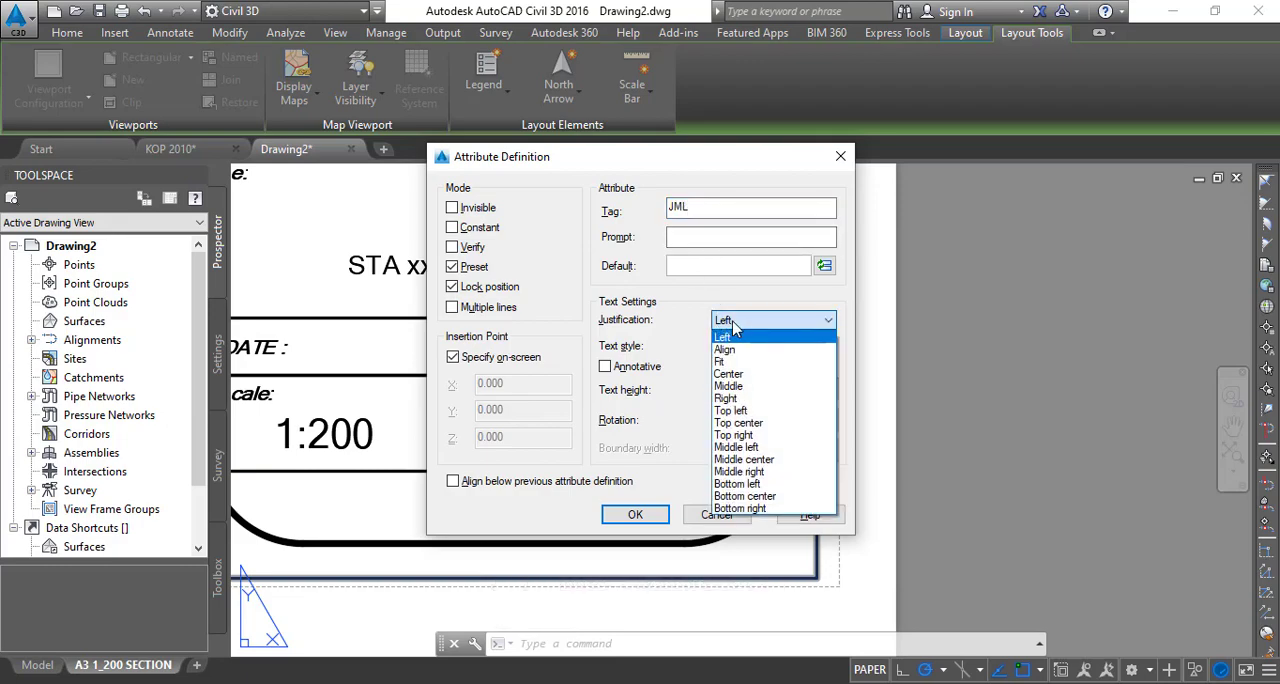
pyautogui.click(738, 374)
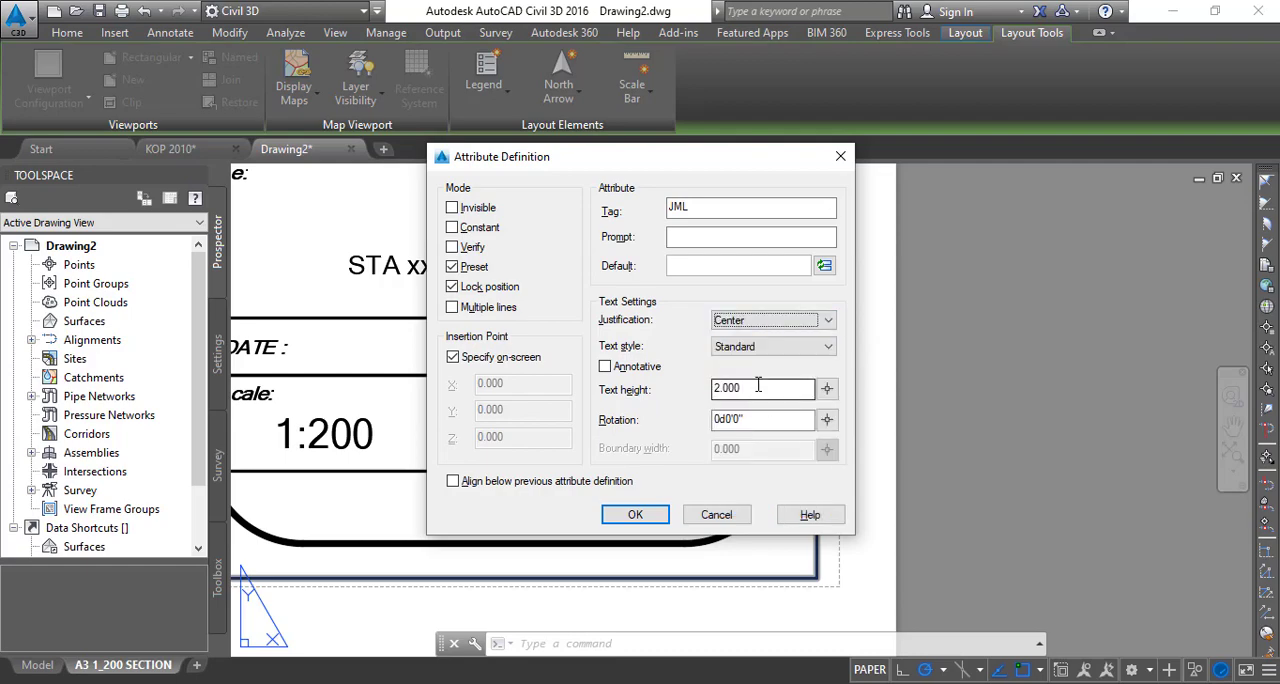
# - Set the JML attribute's default value to the SheetSet field CurrentSheetSetCustom in Uppercase format with custom property name JML
pyautogui.click(824, 265)
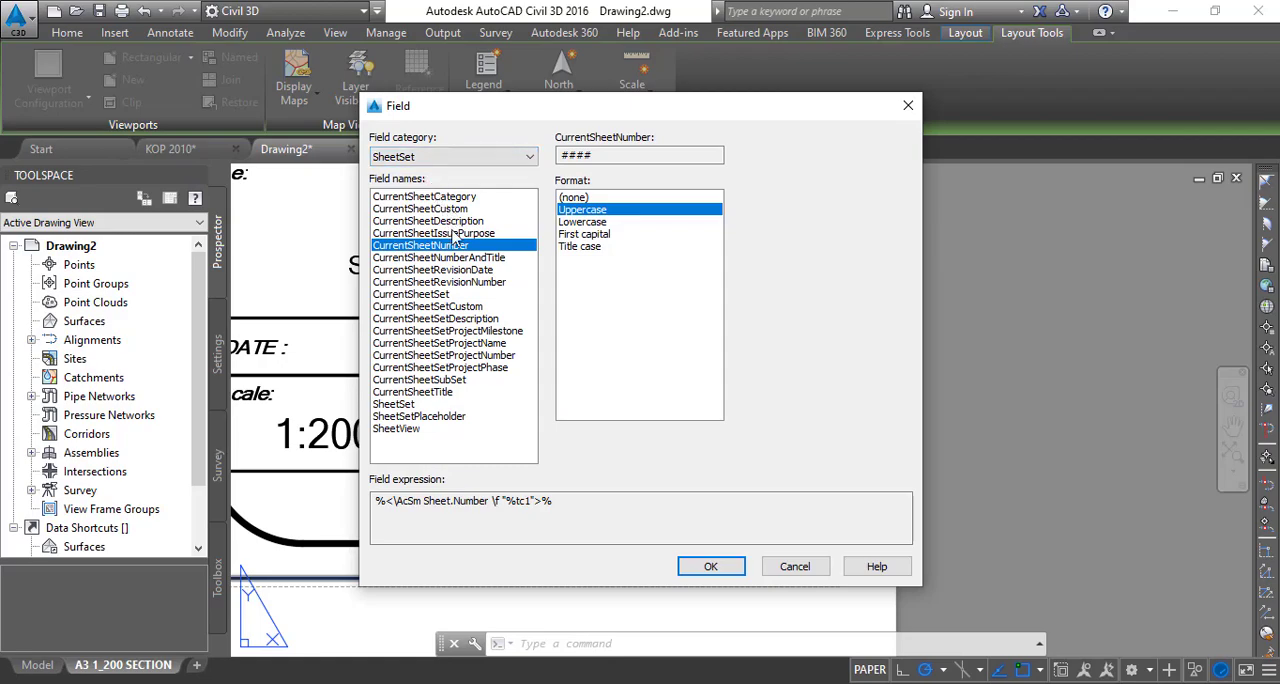
pyautogui.click(458, 306)
pyautogui.click(639, 453)
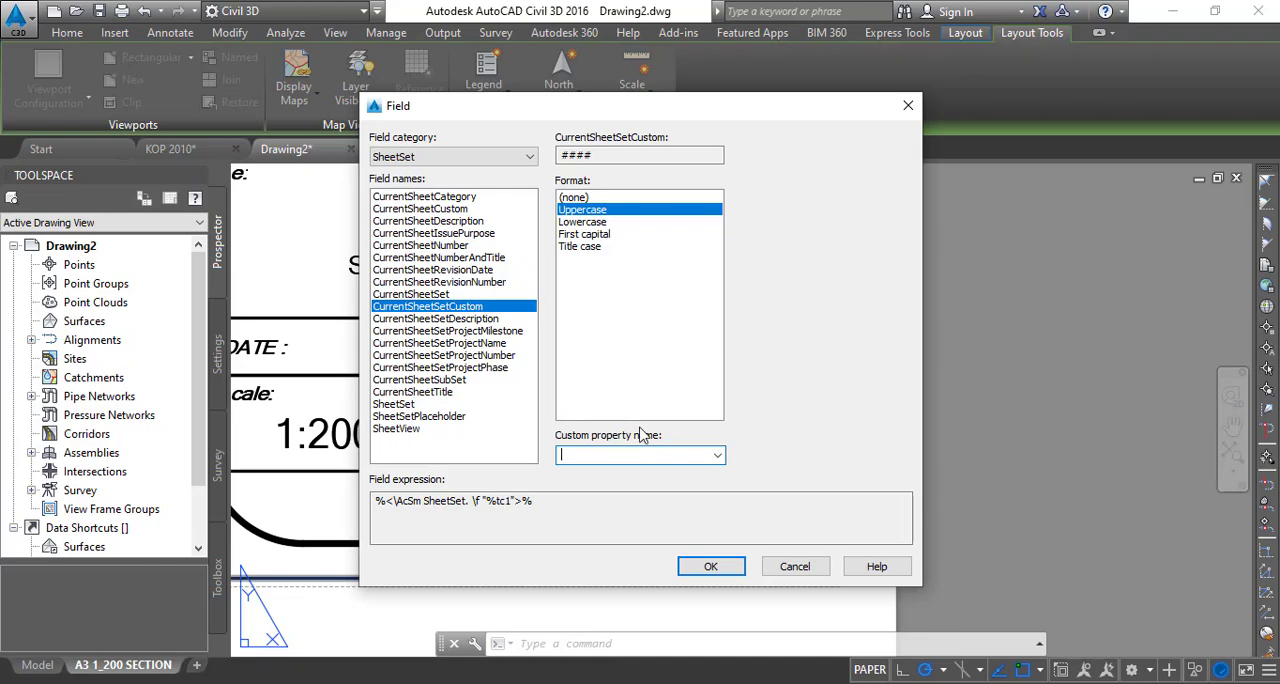
pyautogui.write('JML')
pyautogui.moveTo(601, 112); pyautogui.dragTo(948, 189)
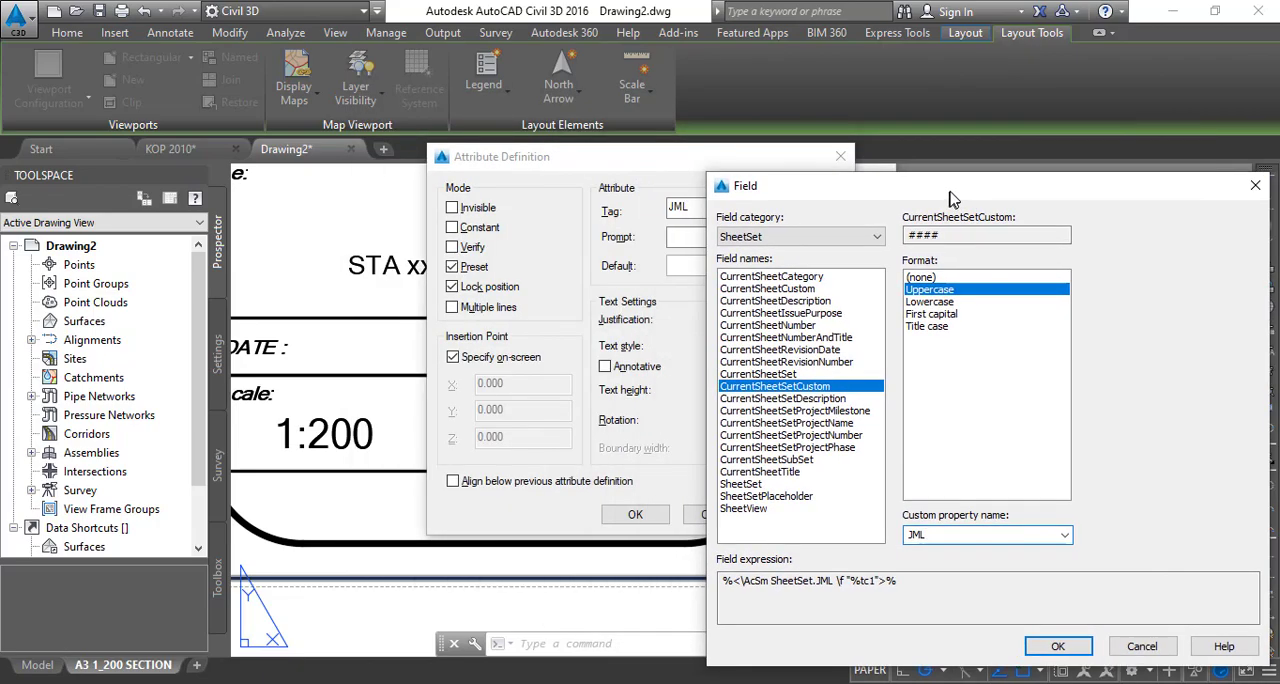
pyautogui.moveTo(812, 185); pyautogui.dragTo(570, 138)
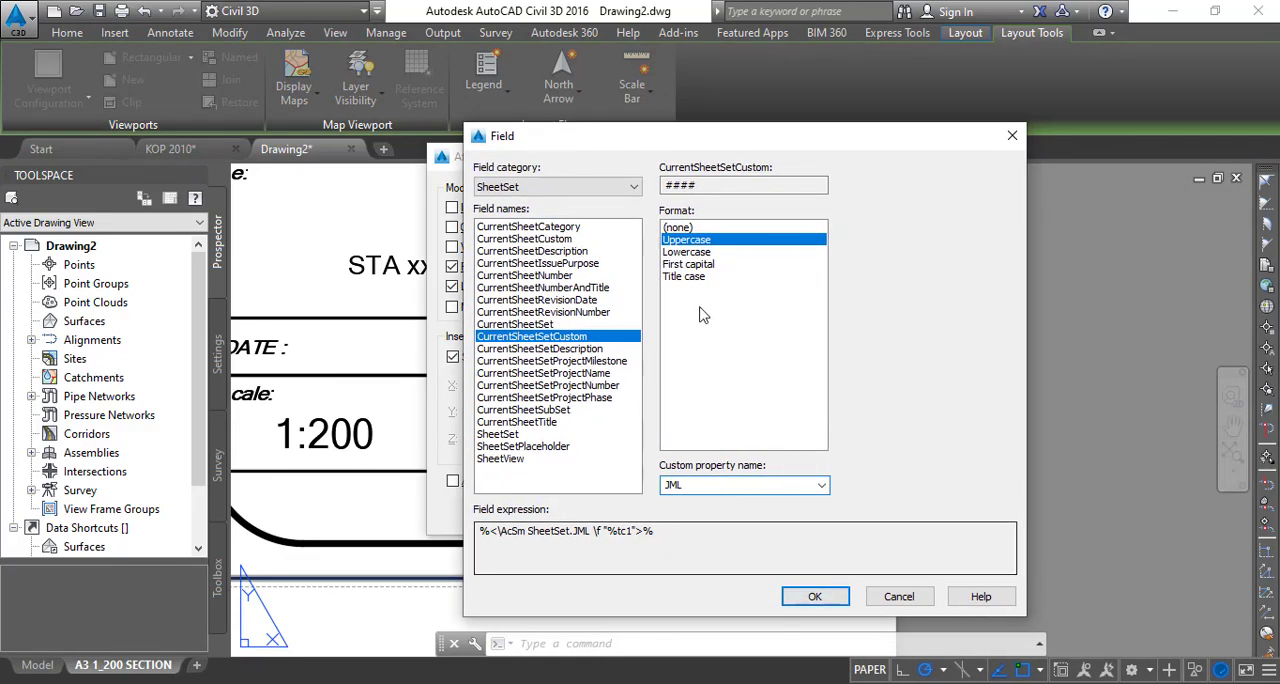
pyautogui.click(805, 597)
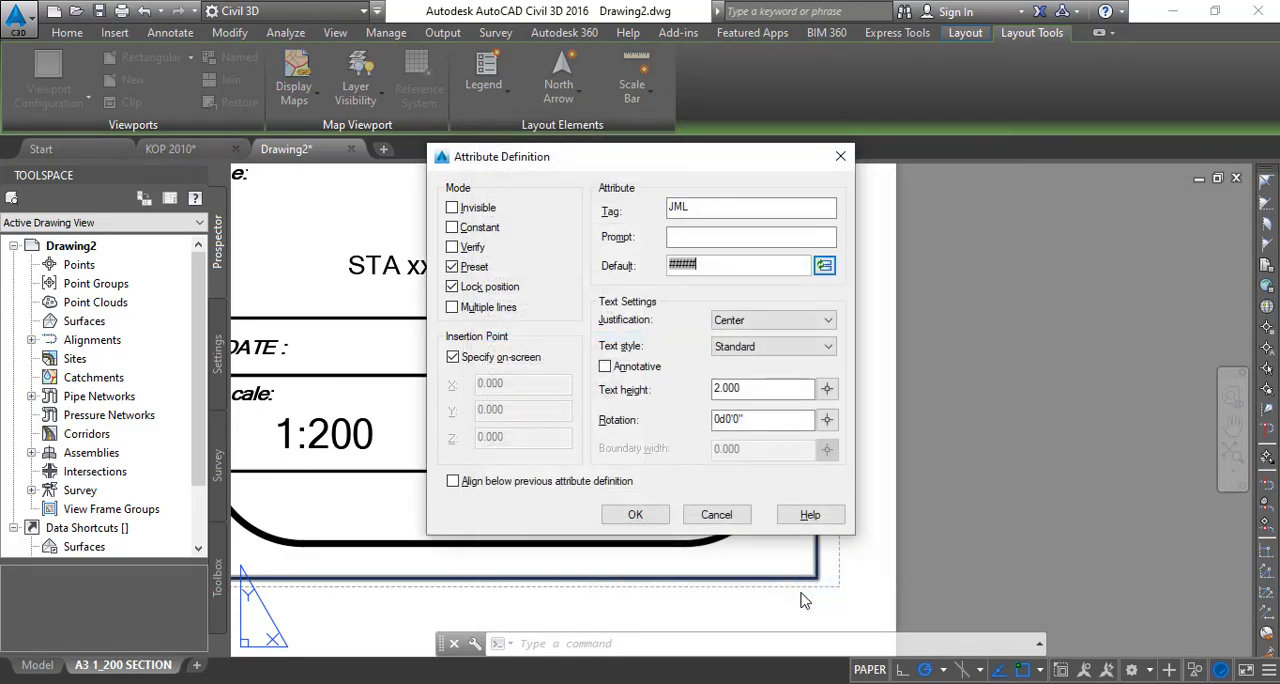
# - Place the JML attribute in the Sheets cell just after the word OF, level with it
pyautogui.click(634, 515)
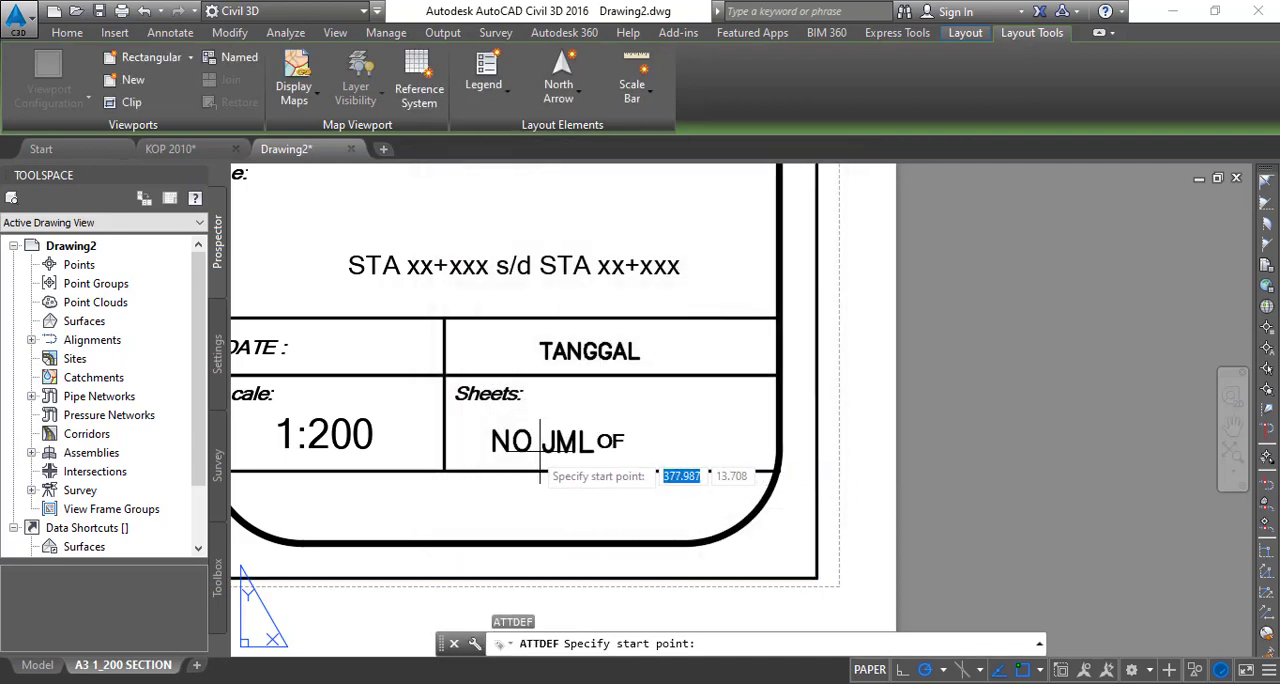
pyautogui.click(676, 449)
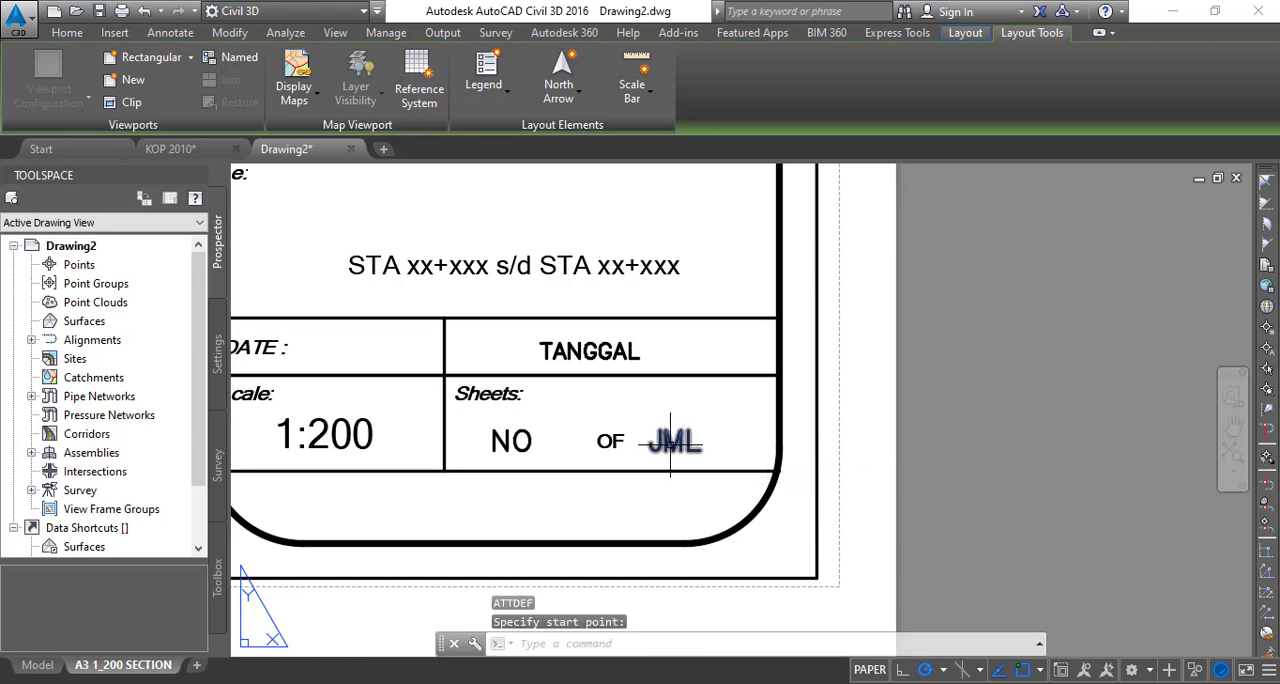
pyautogui.click(670, 441)
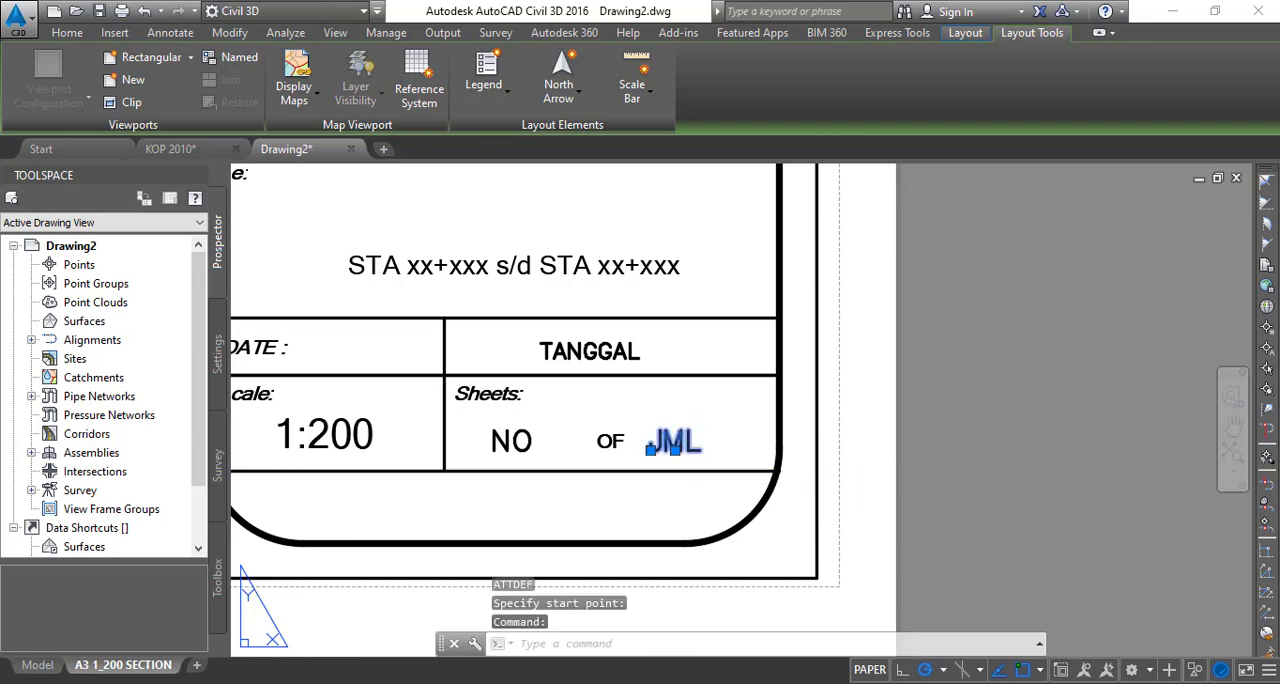
pyautogui.click(1012, 480)
pyautogui.press('Escape')
pyautogui.press('Escape')
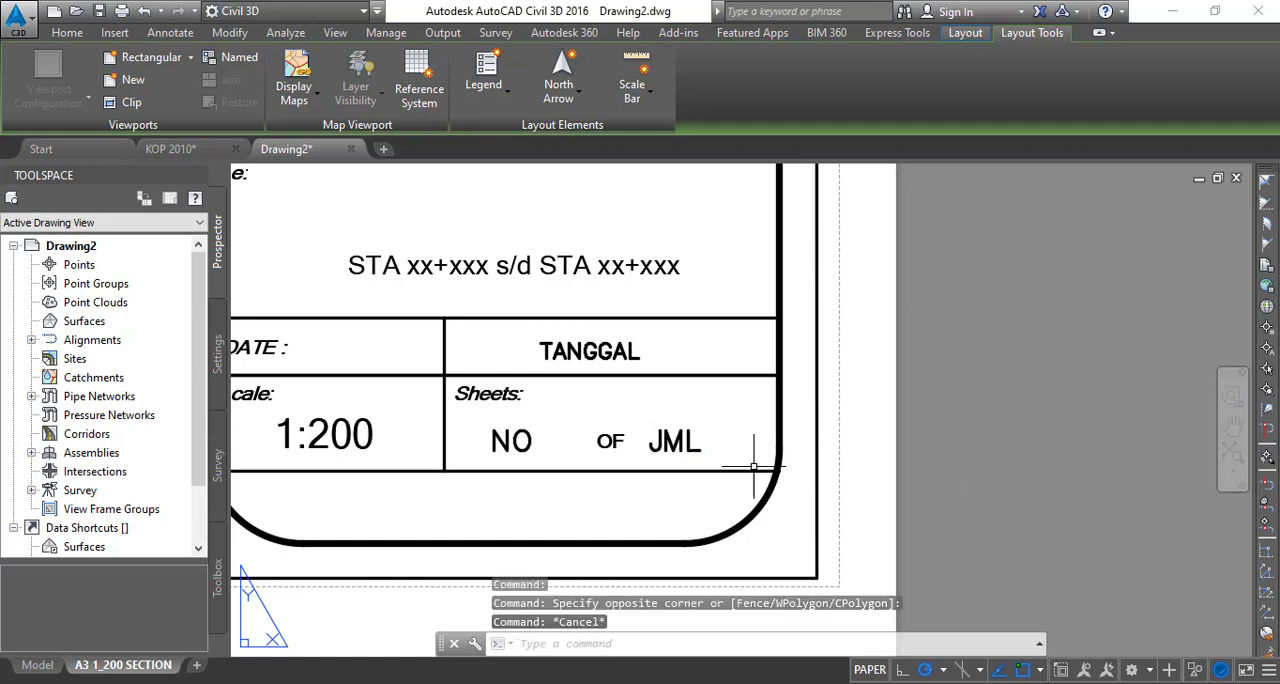
# - Start an attribute definition for the drawing title with tag JUDUL_GAMBAR and Center justification
pyautogui.moveTo(760, 443); pyautogui.dragTo(836, 550, button='middle')
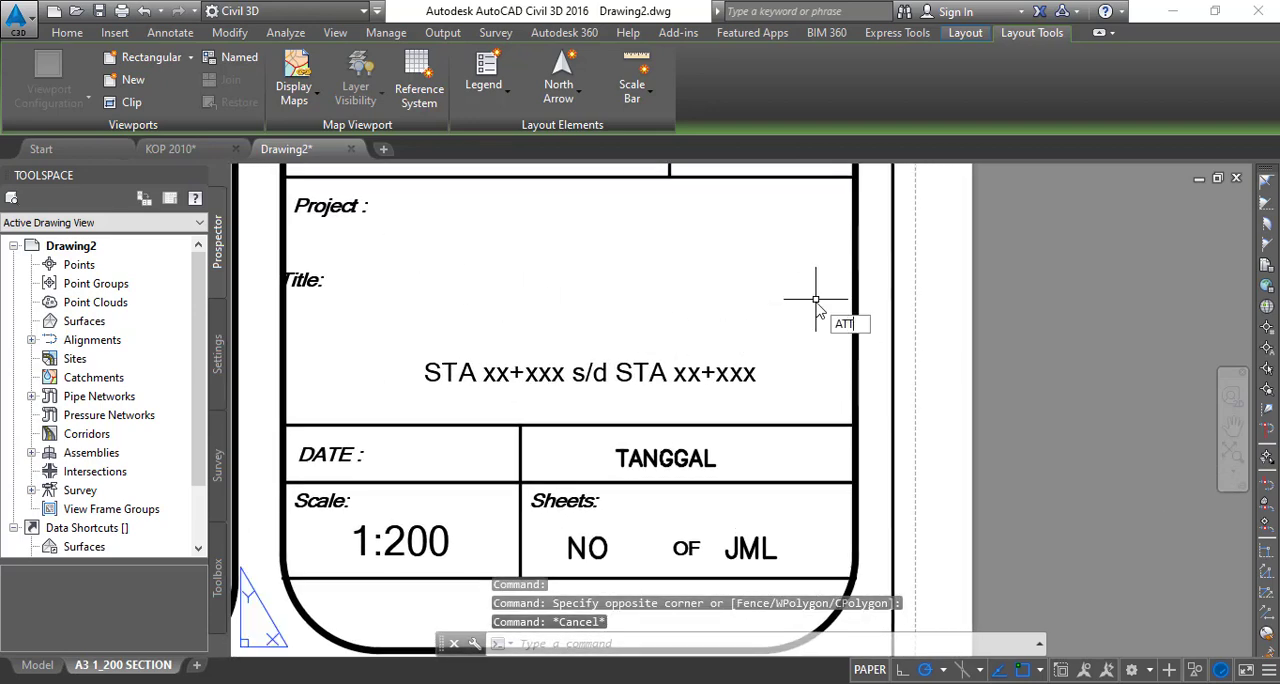
pyautogui.write('ATT')
pyautogui.press('Return')
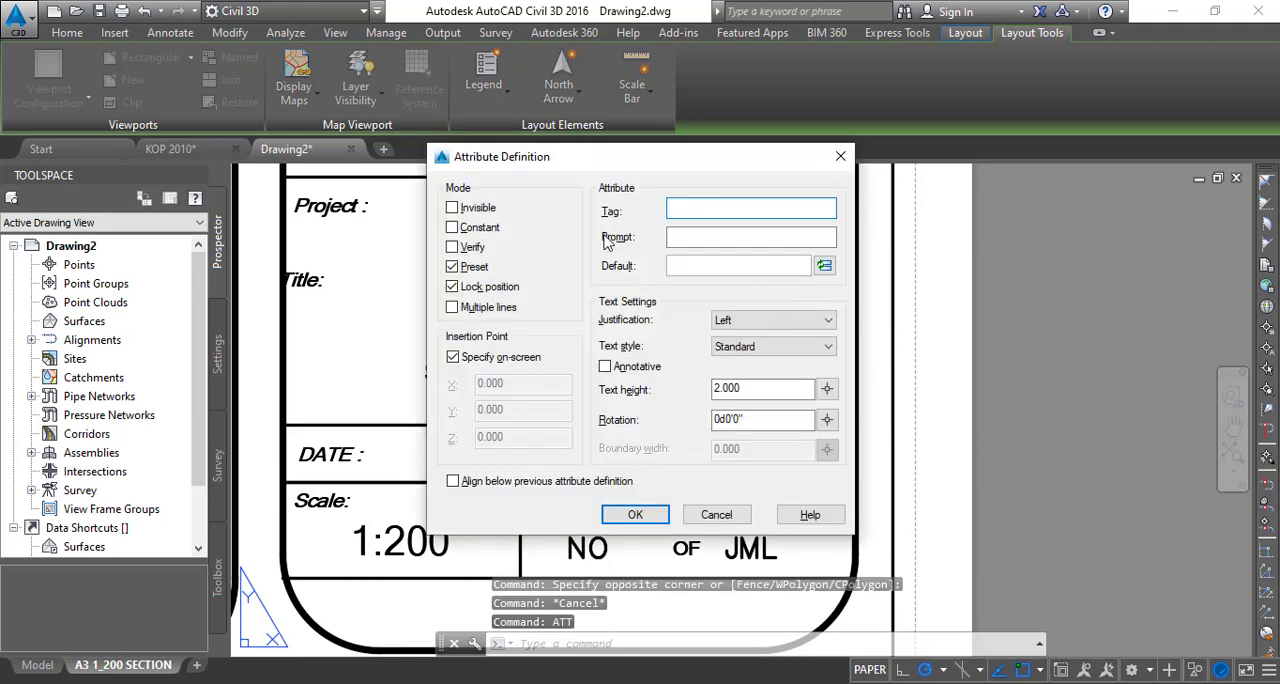
pyautogui.write('J')
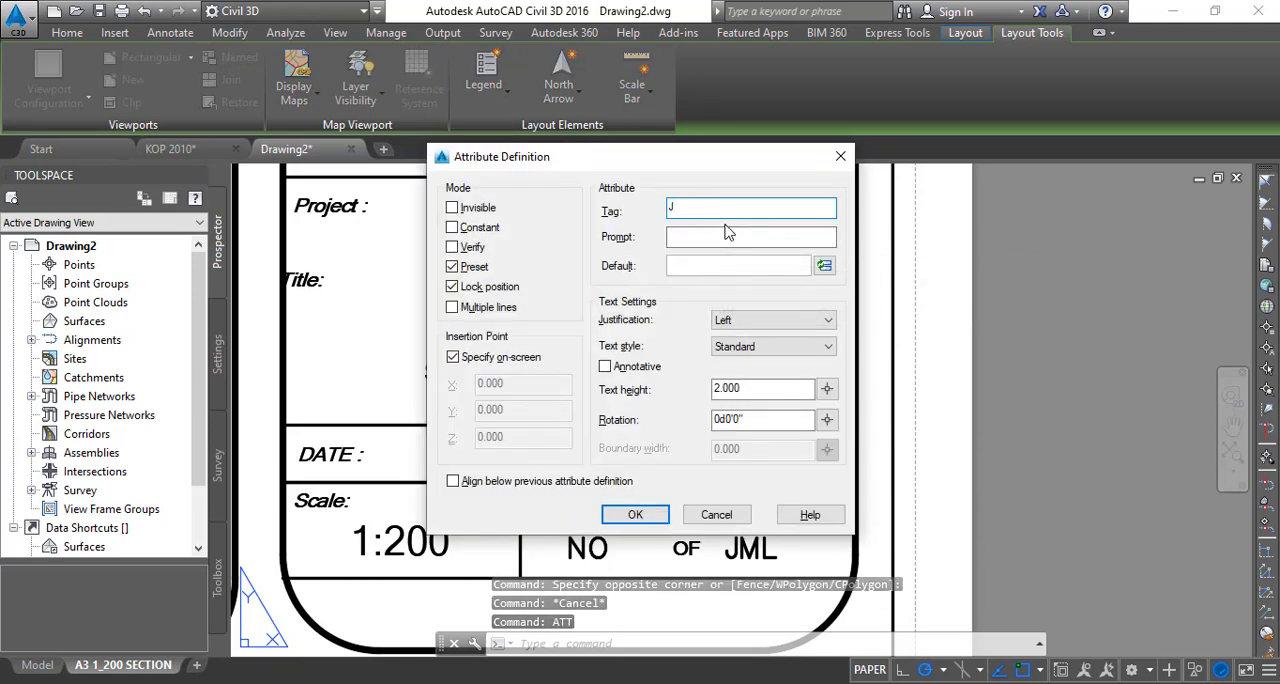
pyautogui.write('UDUL')
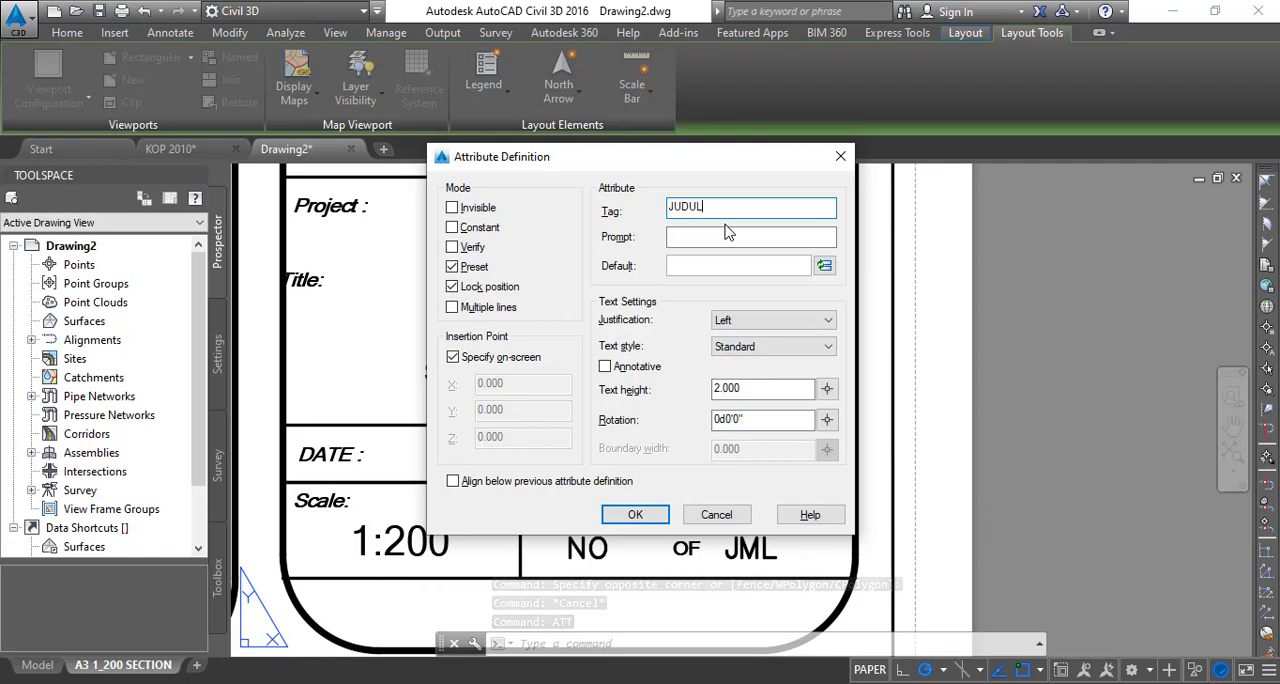
pyautogui.write('_GAMBAR')
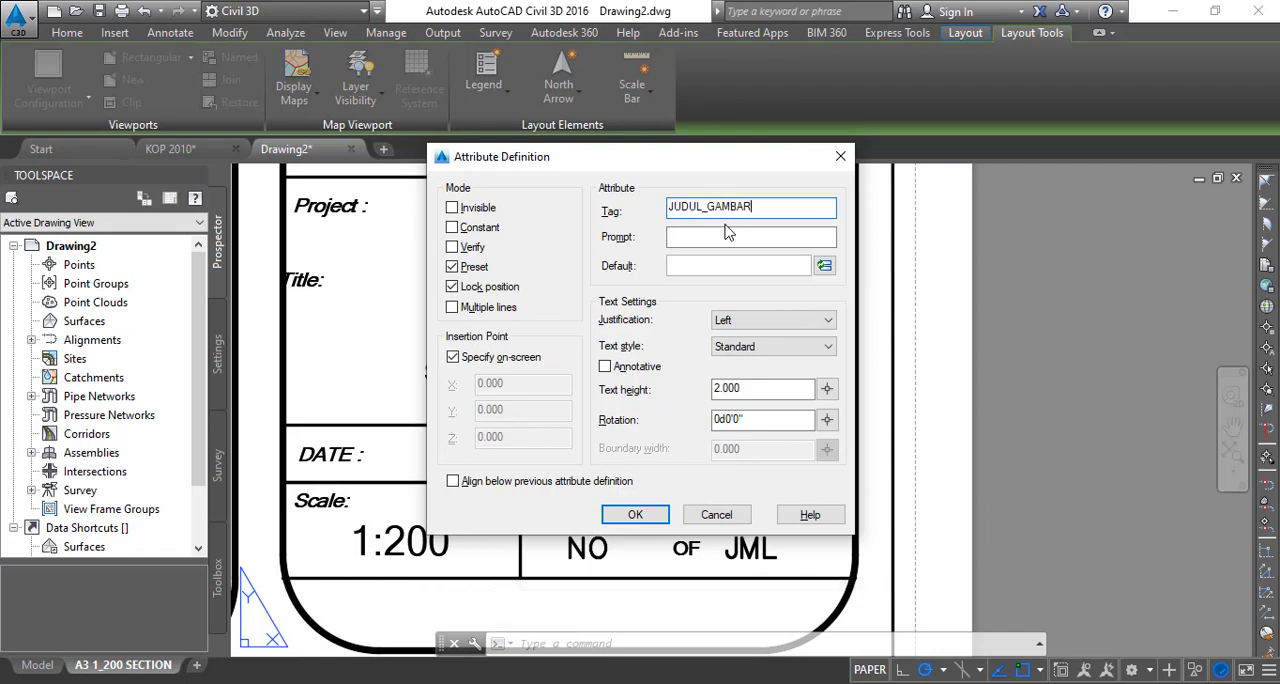
pyautogui.click(750, 320)
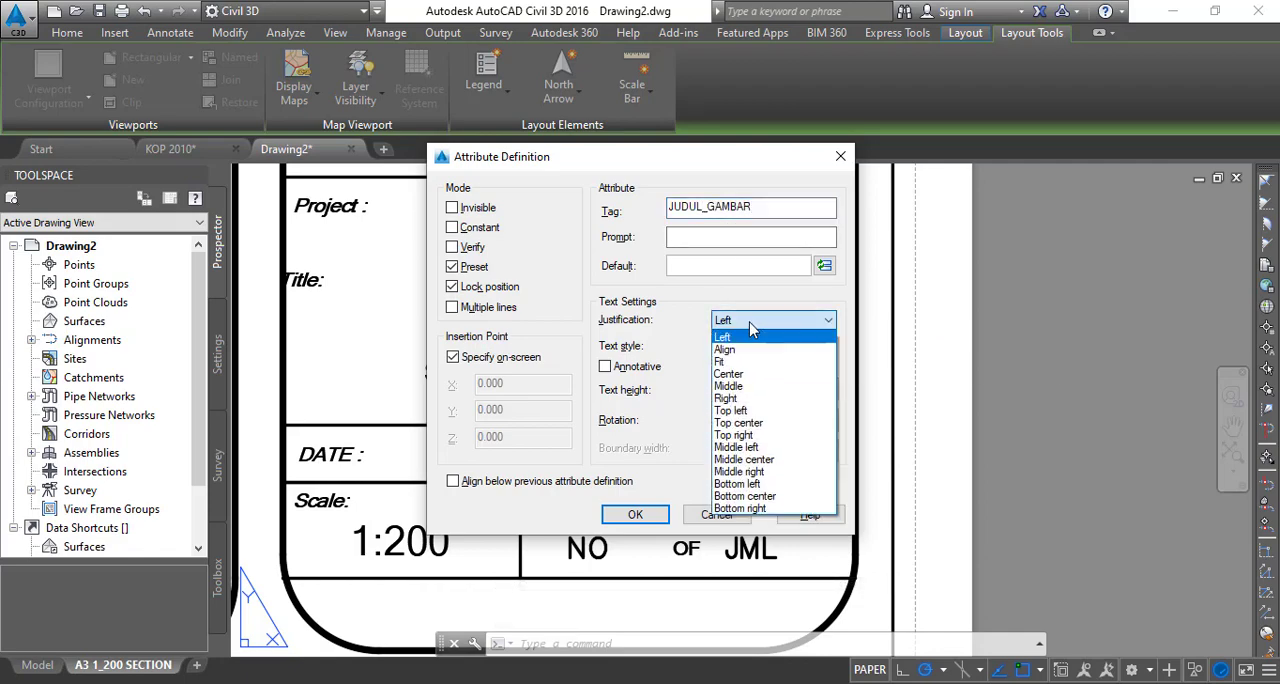
pyautogui.click(752, 373)
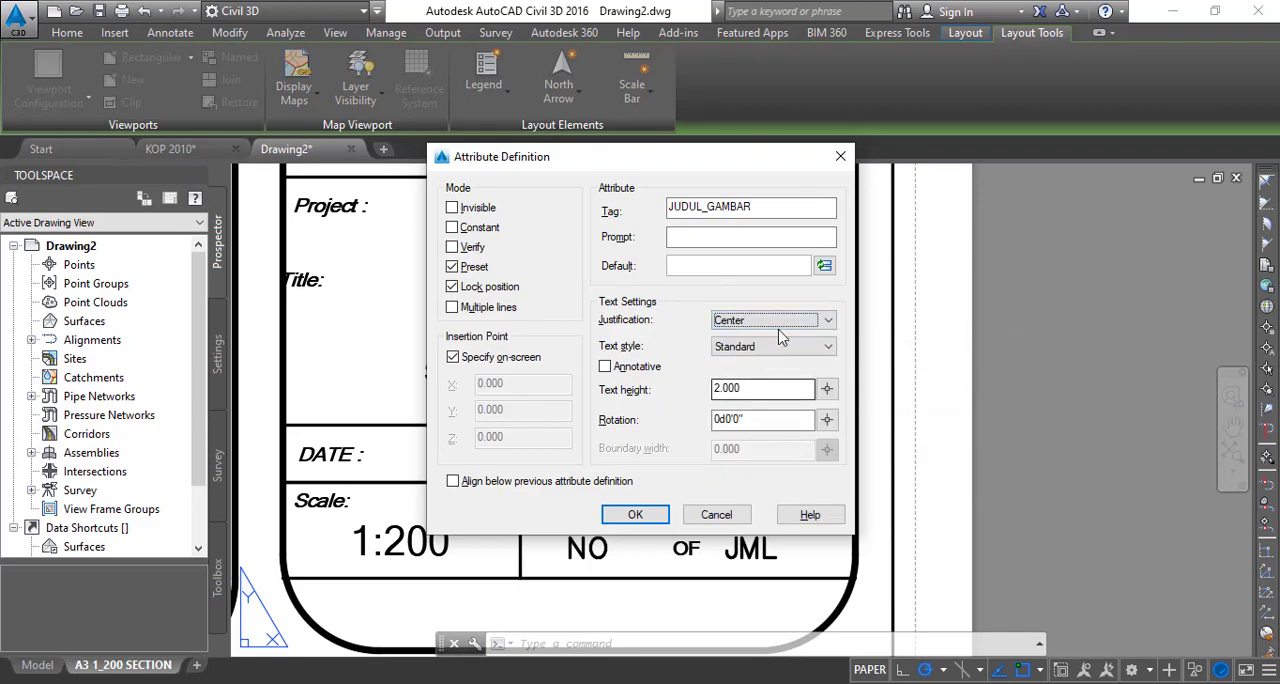
# - Set the JUDUL_GAMBAR attribute's default value to the SheetSet field CurrentSheetCustom in Uppercase format with custom property name JUDUL_GAMBAR
pyautogui.click(824, 266)
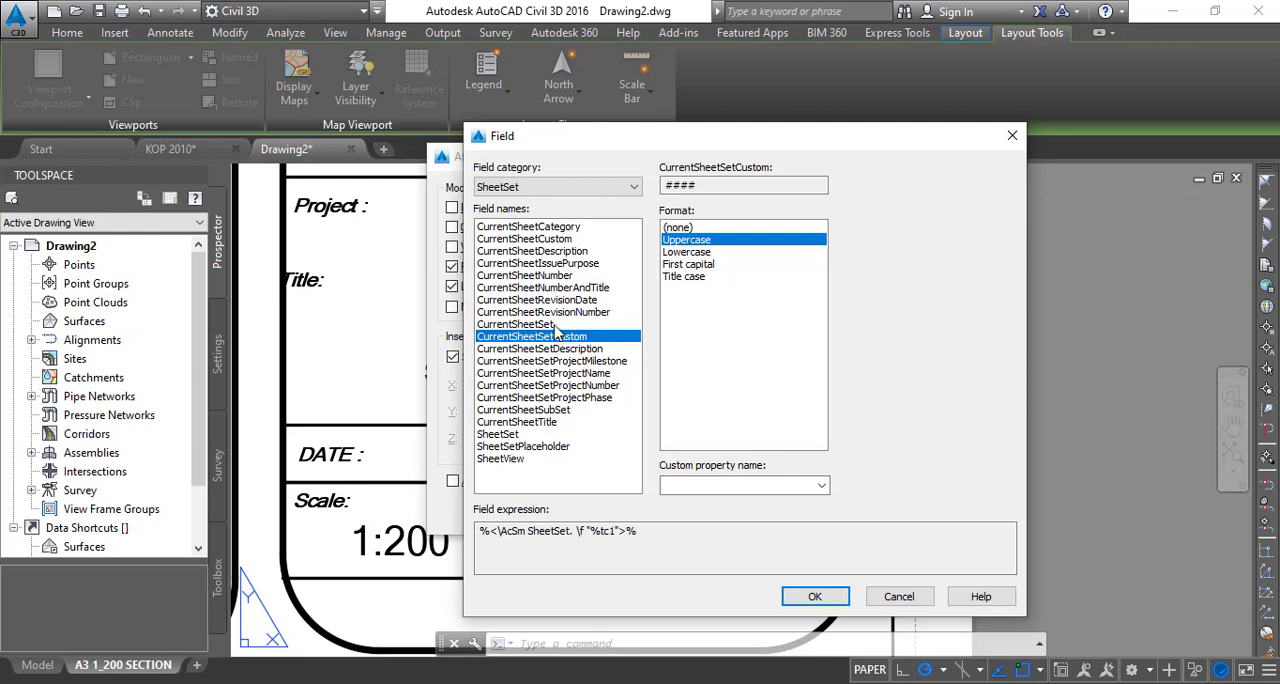
pyautogui.click(535, 240)
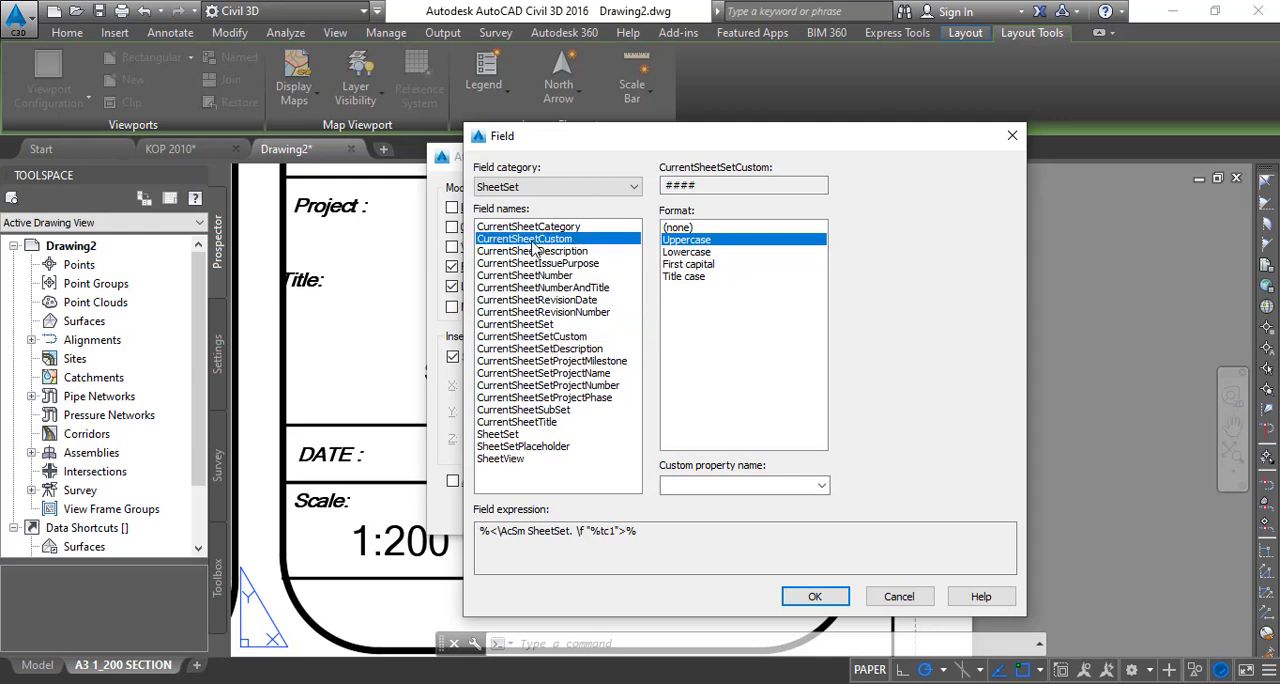
pyautogui.click(707, 484)
pyautogui.write('JU')
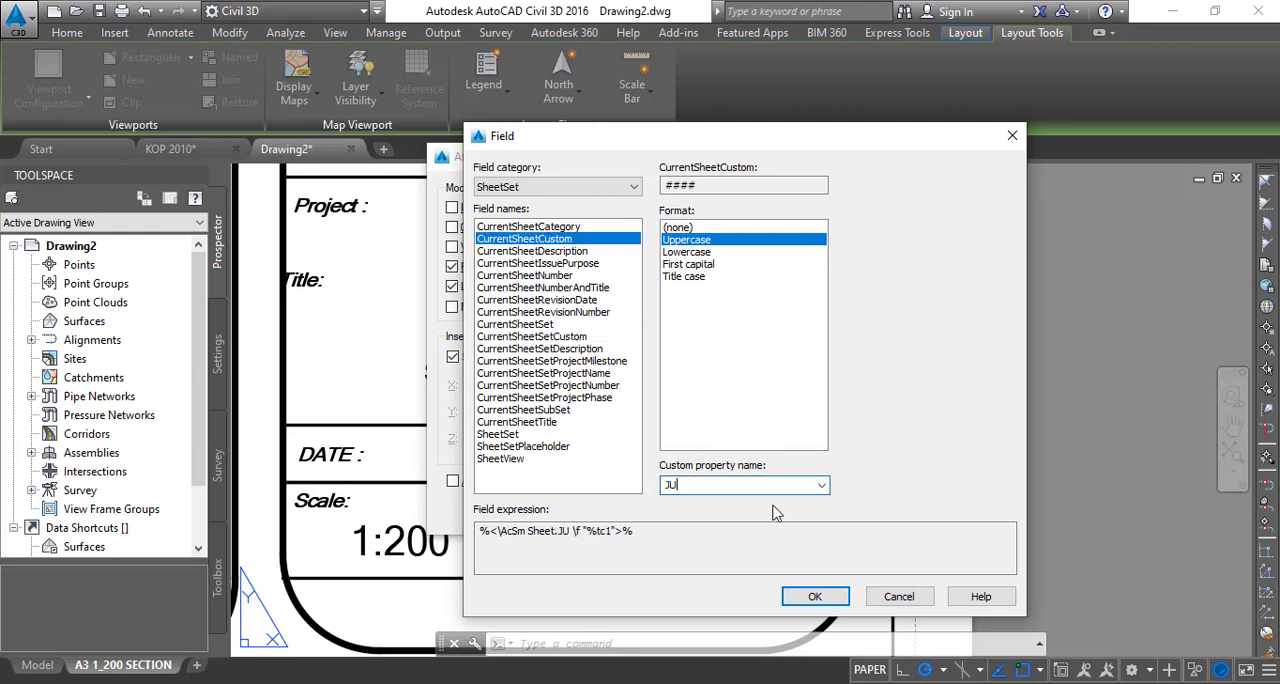
pyautogui.write('DUL_')
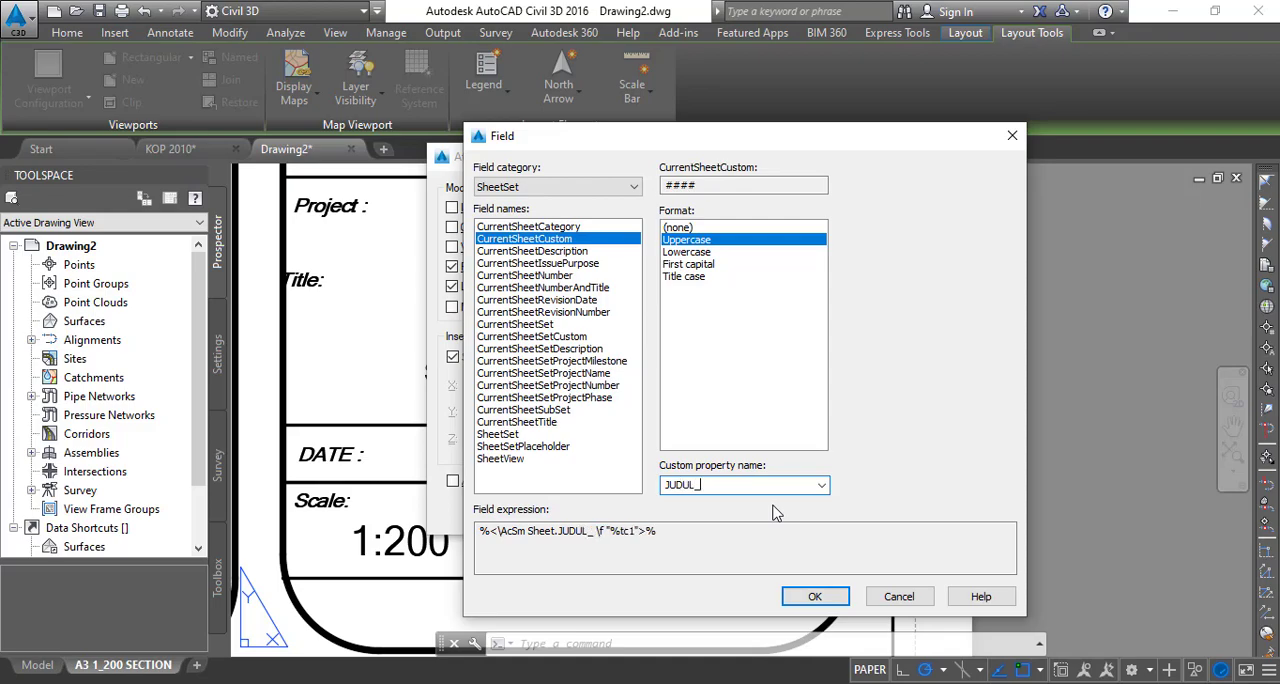
pyautogui.write('g')
pyautogui.press('BackSpace')
pyautogui.write('GAMBA')
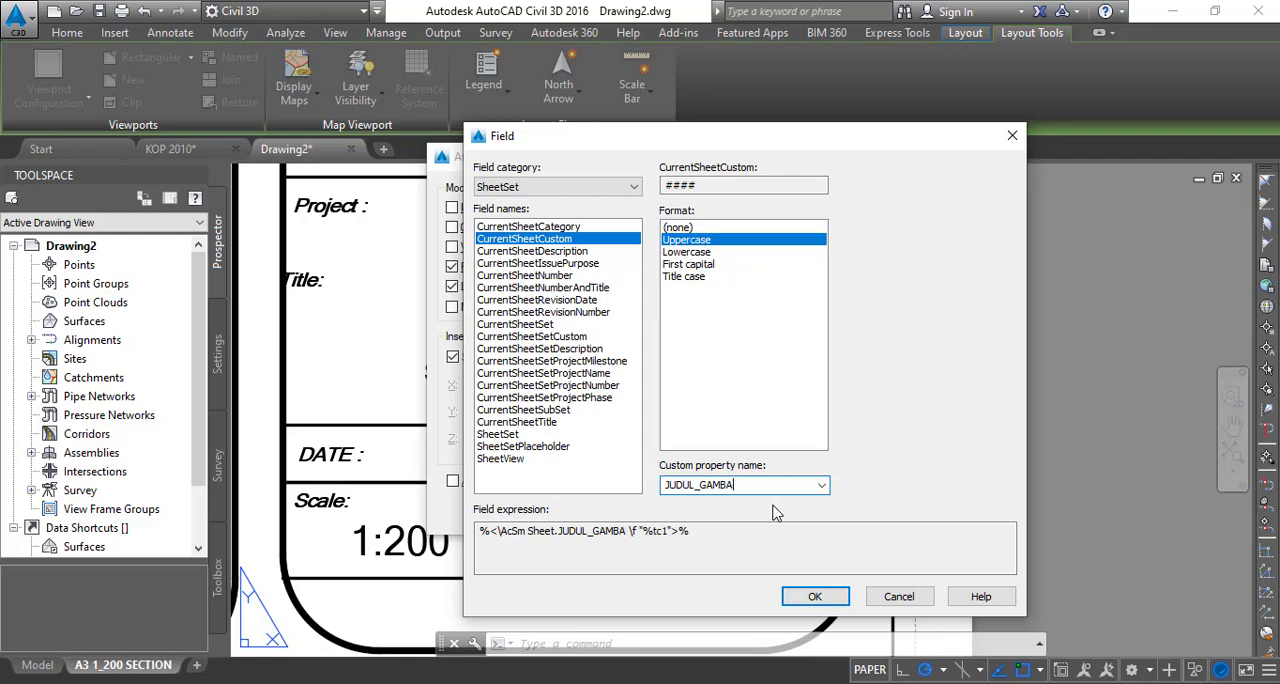
pyautogui.write('R')
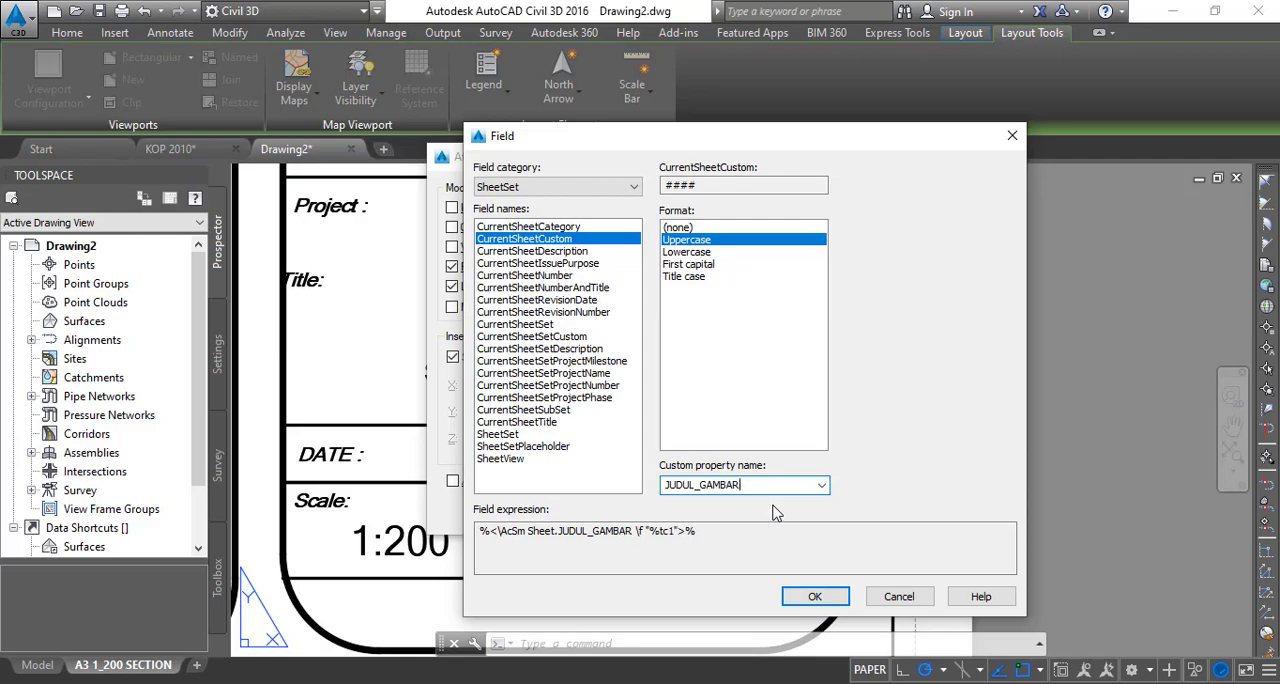
pyautogui.click(815, 597)
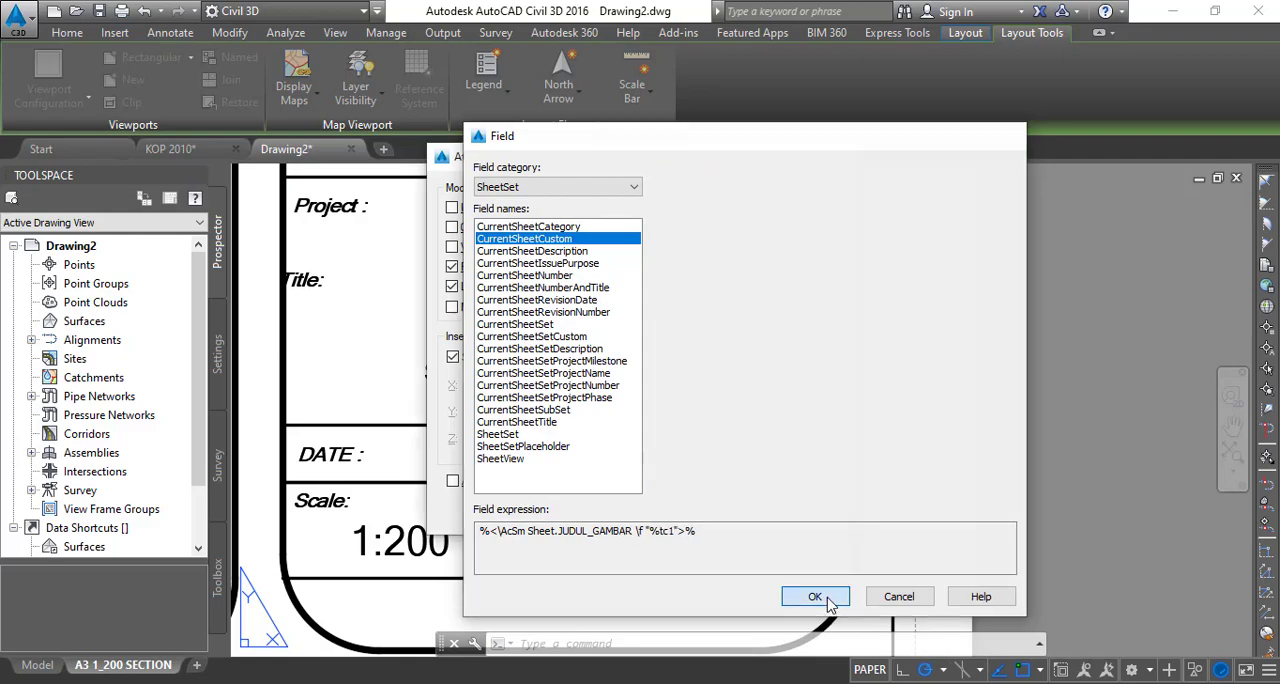
# - Place the JUDUL_GAMBAR attribute beside the Title label and move it horizontally to the right, centring it above the STA text
pyautogui.click(636, 515)
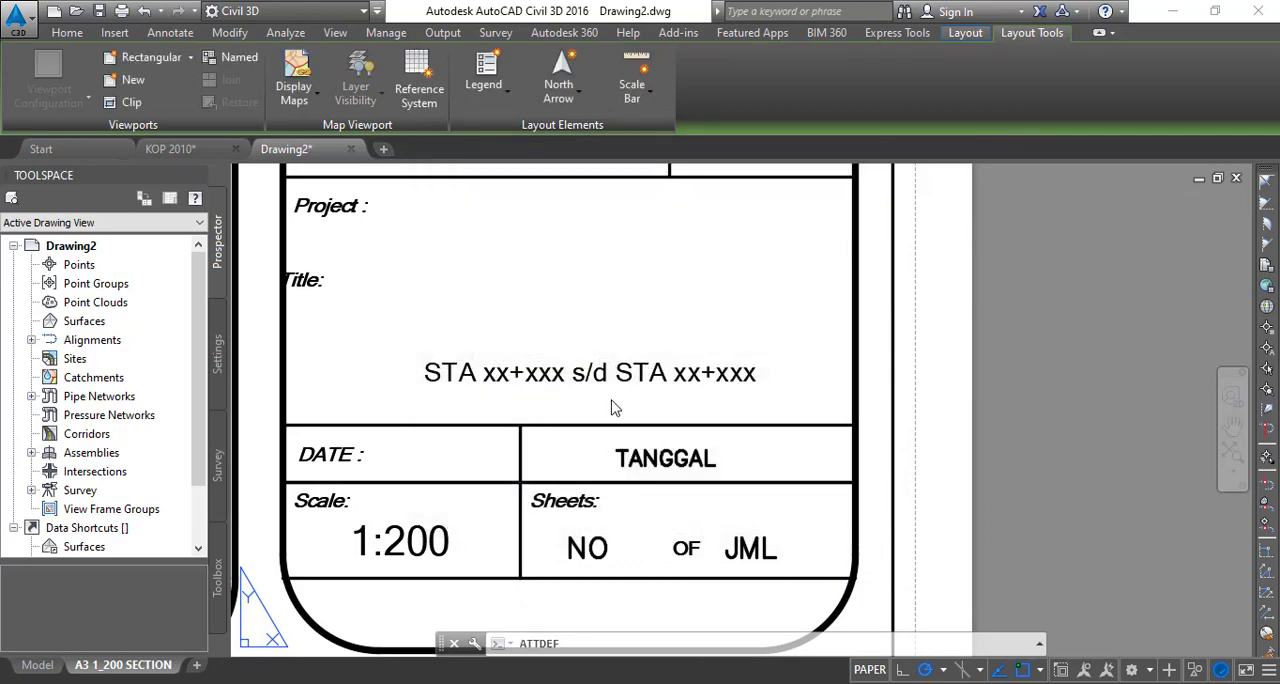
pyautogui.click(491, 298)
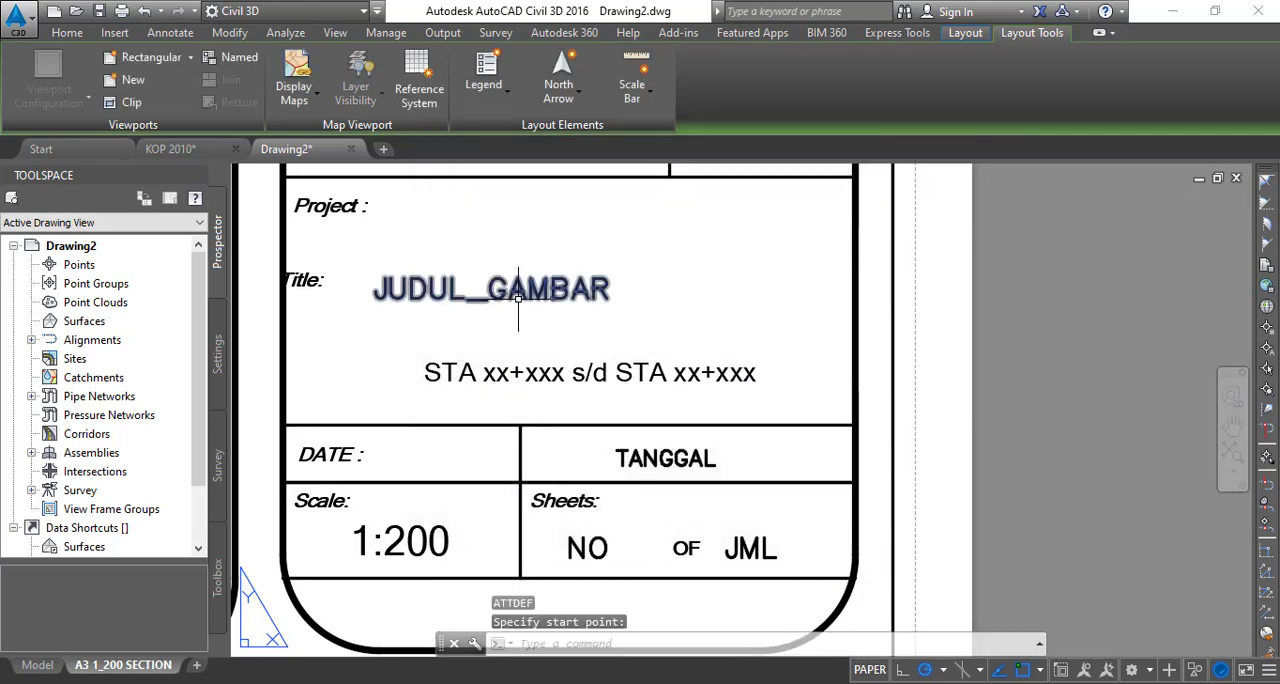
pyautogui.click(518, 294)
pyautogui.click(488, 295)
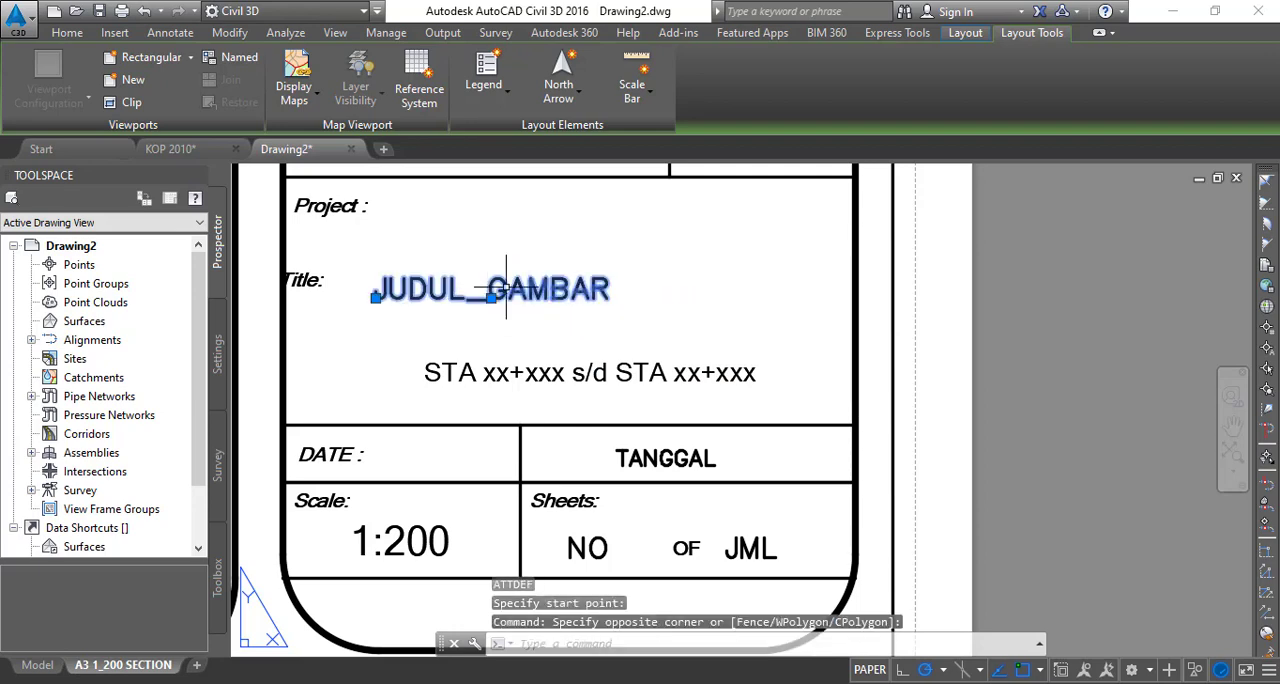
pyautogui.write('m')
pyautogui.press('Return')
pyautogui.click(449, 293)
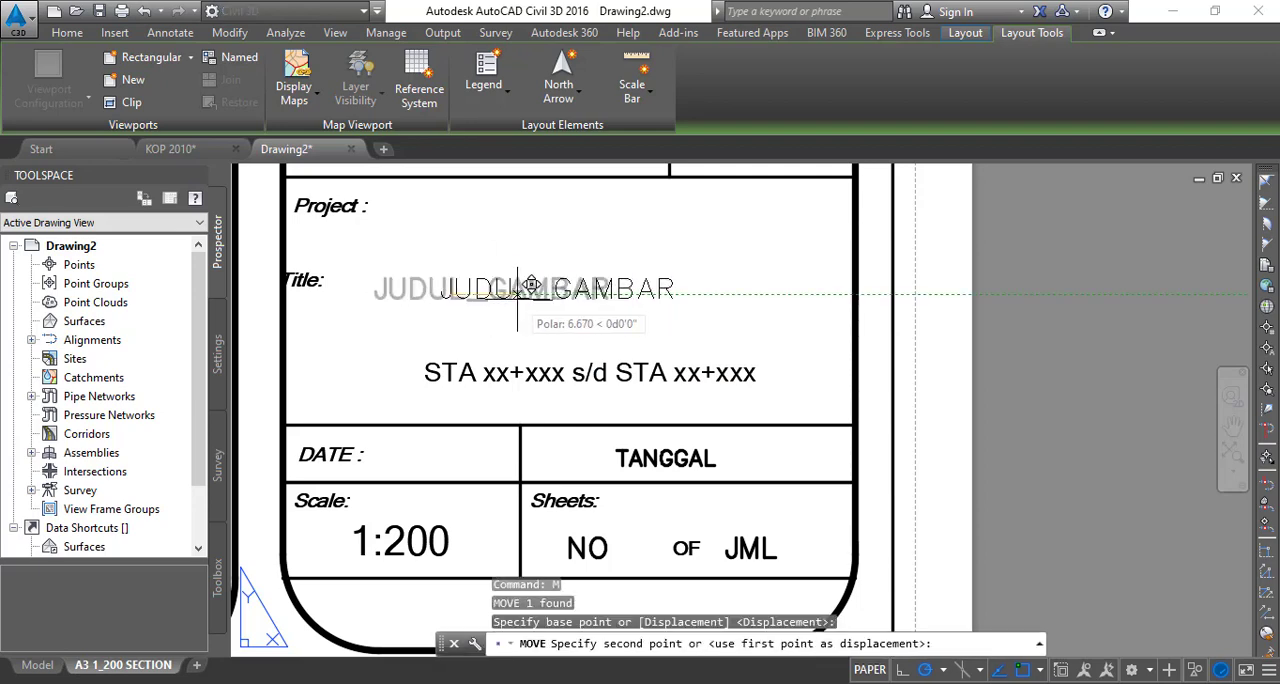
pyautogui.click(531, 291)
pyautogui.scroll(-5, 601, 337)
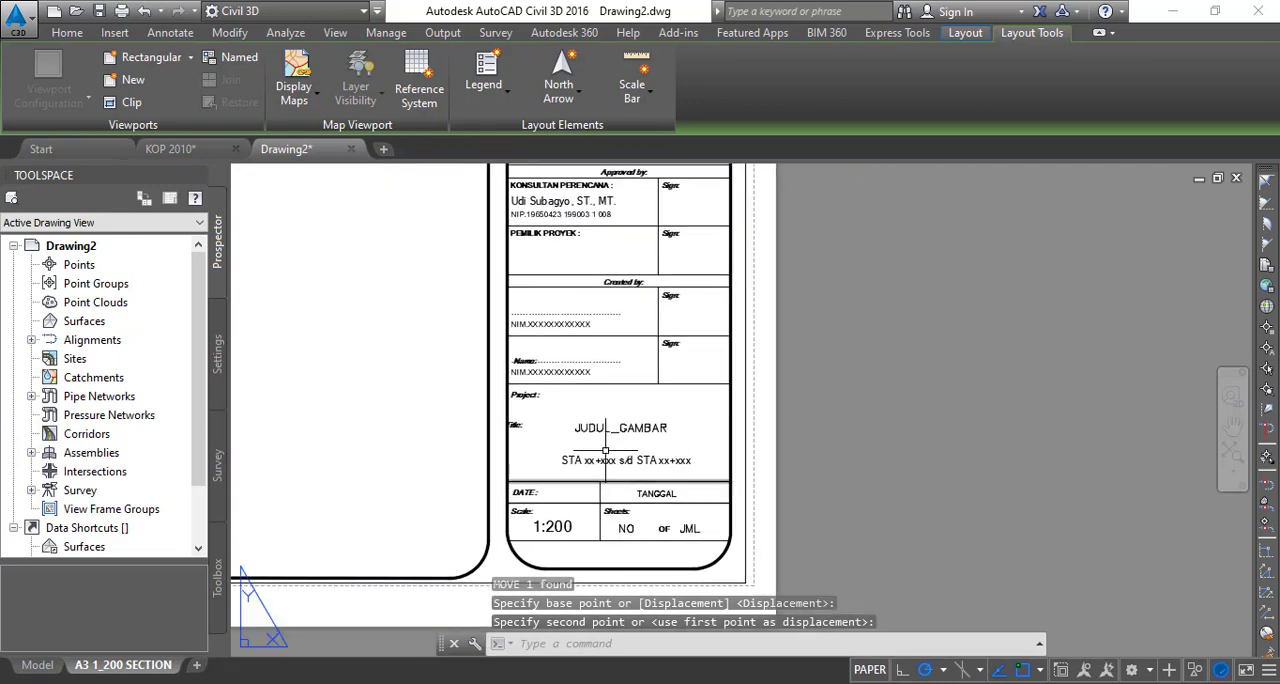
pyautogui.scroll(3, 620, 428)
pyautogui.scroll(4, 627, 411)
pyautogui.scroll(-2, 627, 411)
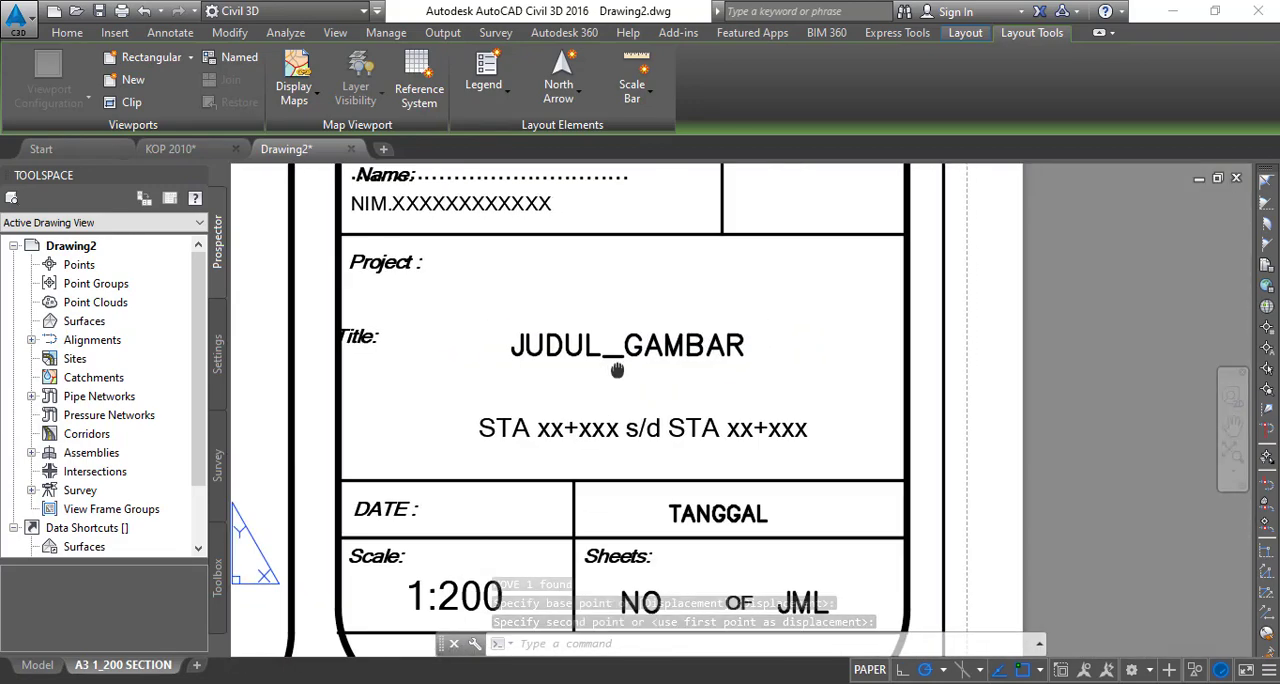
pyautogui.moveTo(614, 366); pyautogui.dragTo(598, 298, button='middle')
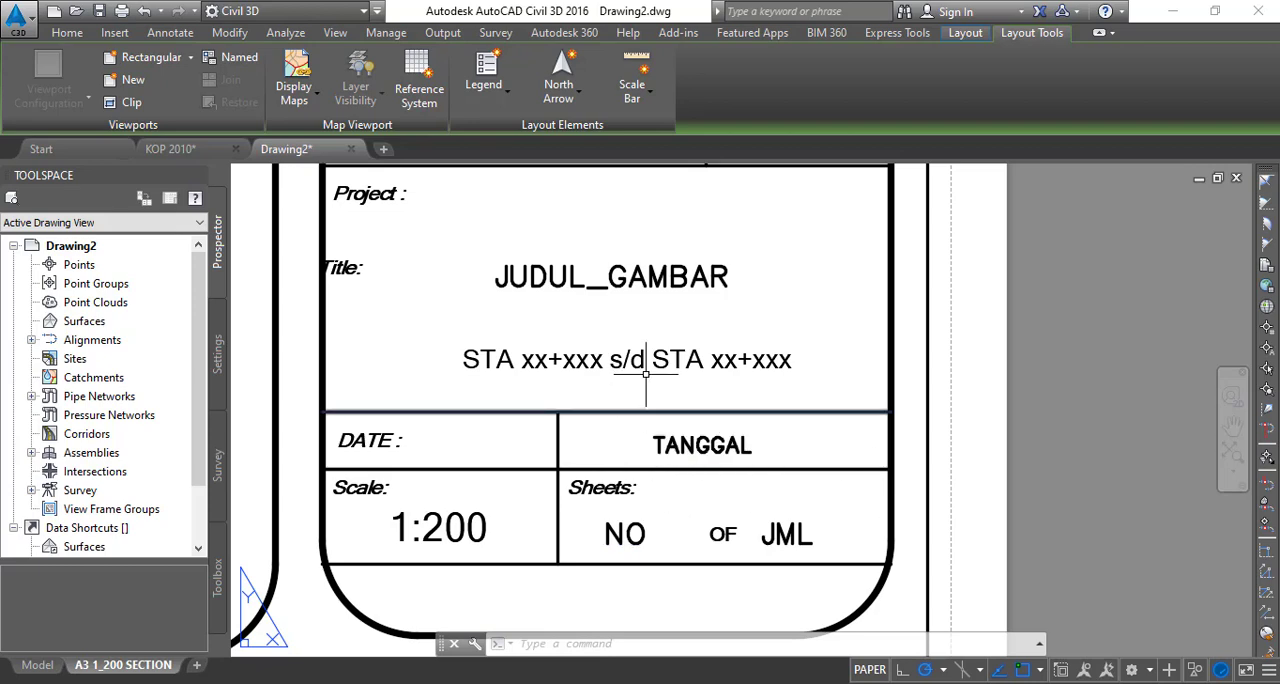
pyautogui.scroll(-5, 646, 375)
pyautogui.moveTo(650, 380); pyautogui.dragTo(731, 475, button='middle')
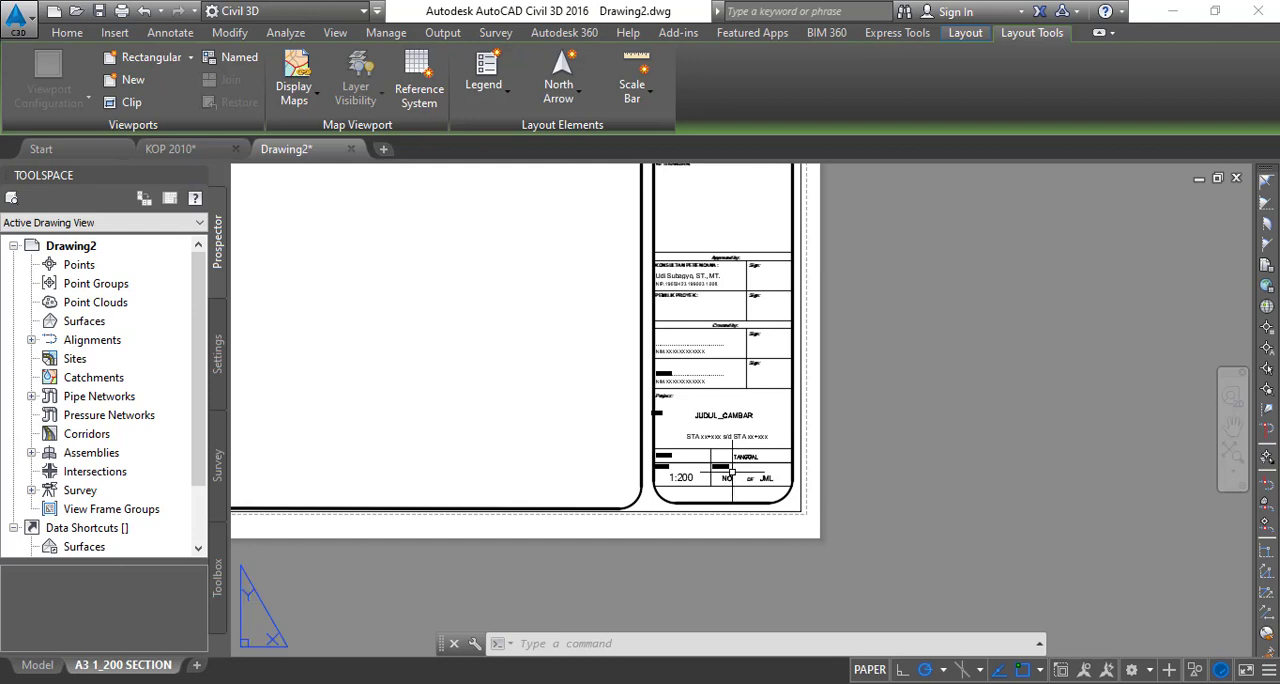
# - Examine the attribute placement in the title block's lower cells and check the overall sheet layout
pyautogui.moveTo(652, 390); pyautogui.dragTo(752, 427, button='middle')
pyautogui.scroll(5, 742, 510)
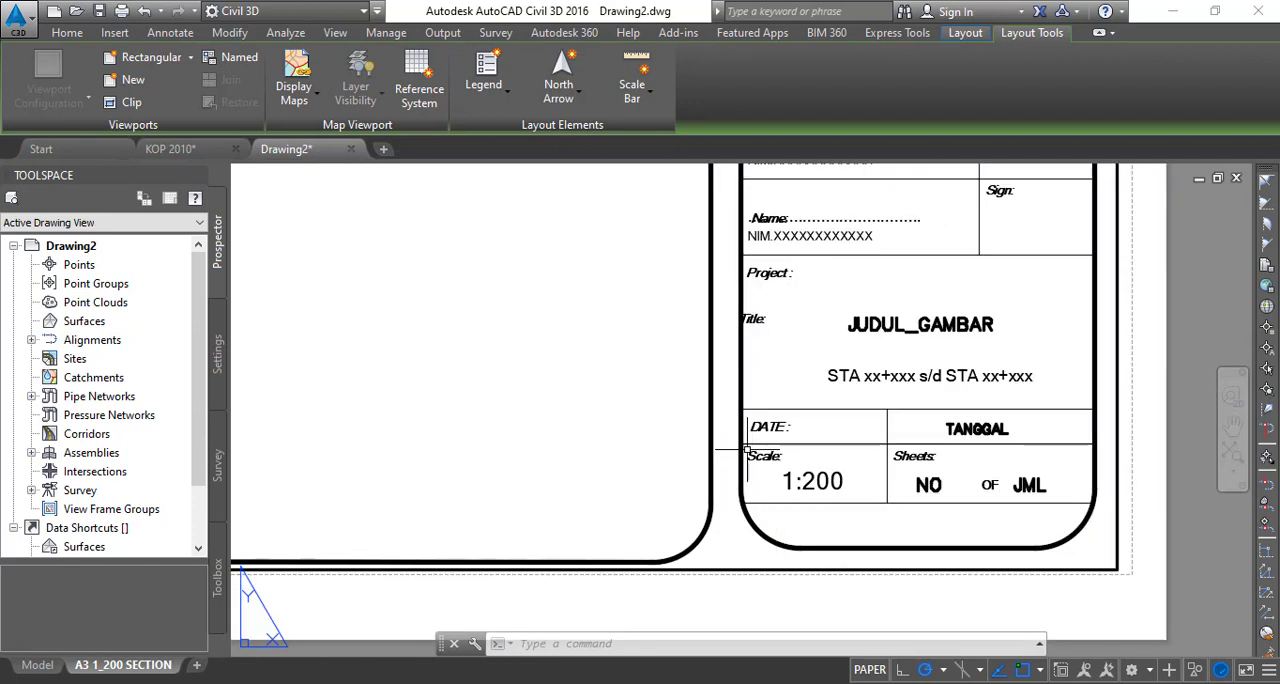
pyautogui.scroll(-5, 714, 463)
pyautogui.scroll(8, 1122, 533)
pyautogui.scroll(-8, 595, 355)
pyautogui.scroll(4, 730, 428)
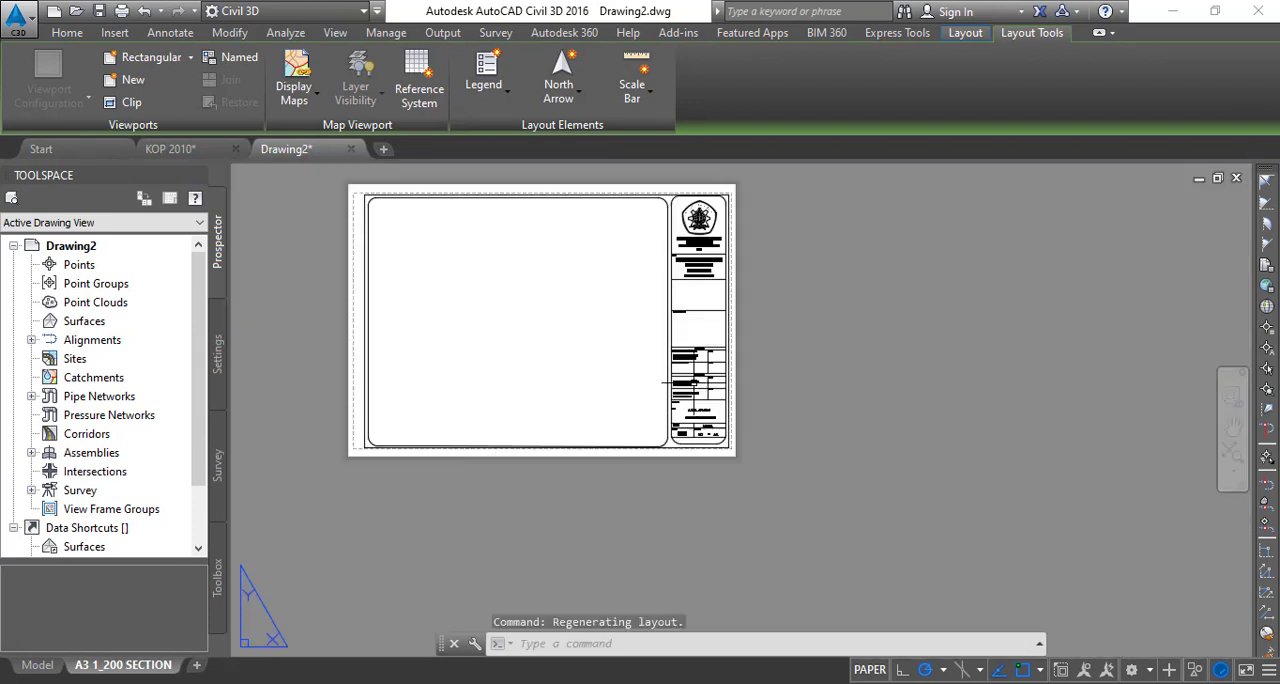
pyautogui.moveTo(658, 397); pyautogui.dragTo(697, 429, button='middle')
pyautogui.scroll(2, 405, 210)
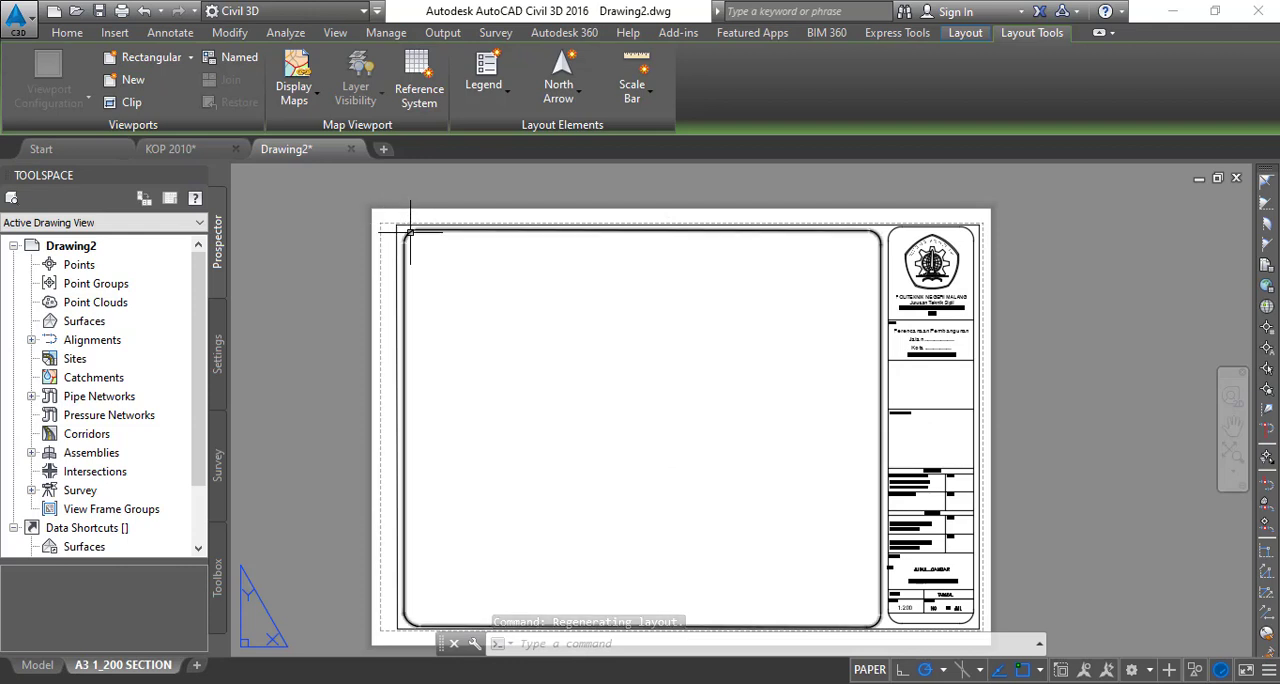
# - Select the whole sheet frame with its title block and attributes and convert it to a block named TEMPLATE A3
pyautogui.scroll(-2, 389, 212)
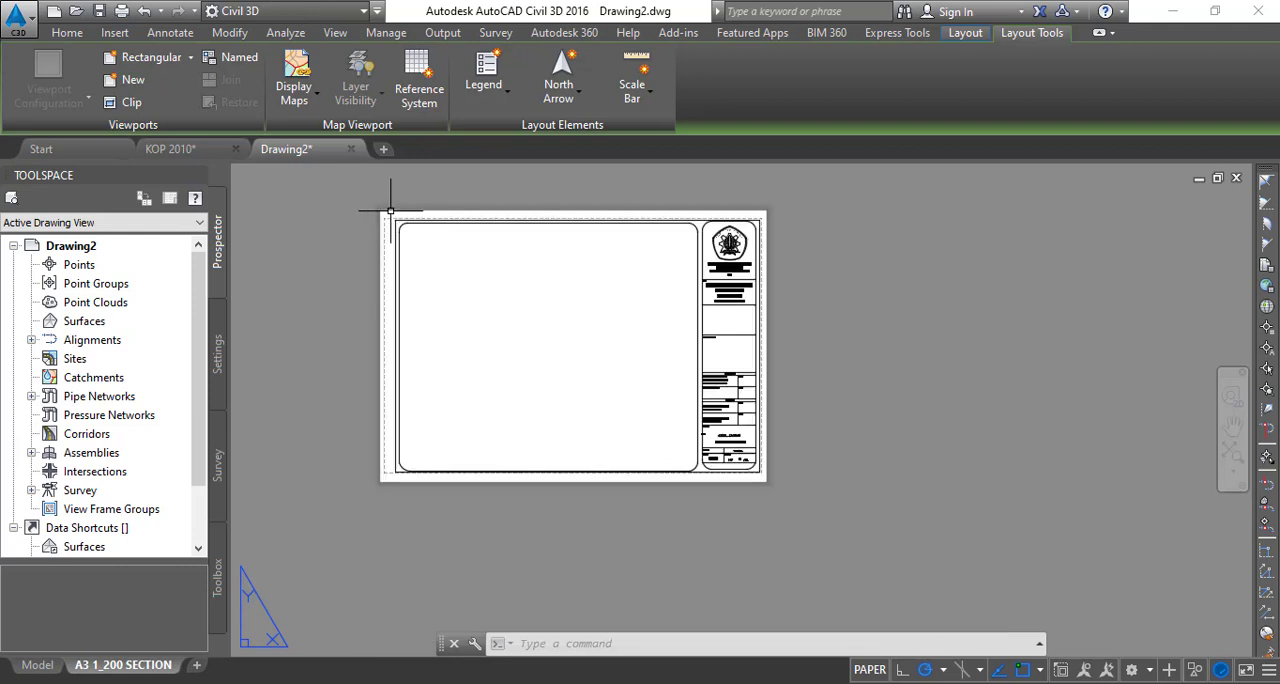
pyautogui.scroll(4, 390, 212)
pyautogui.scroll(-3, 385, 228)
pyautogui.click(397, 234)
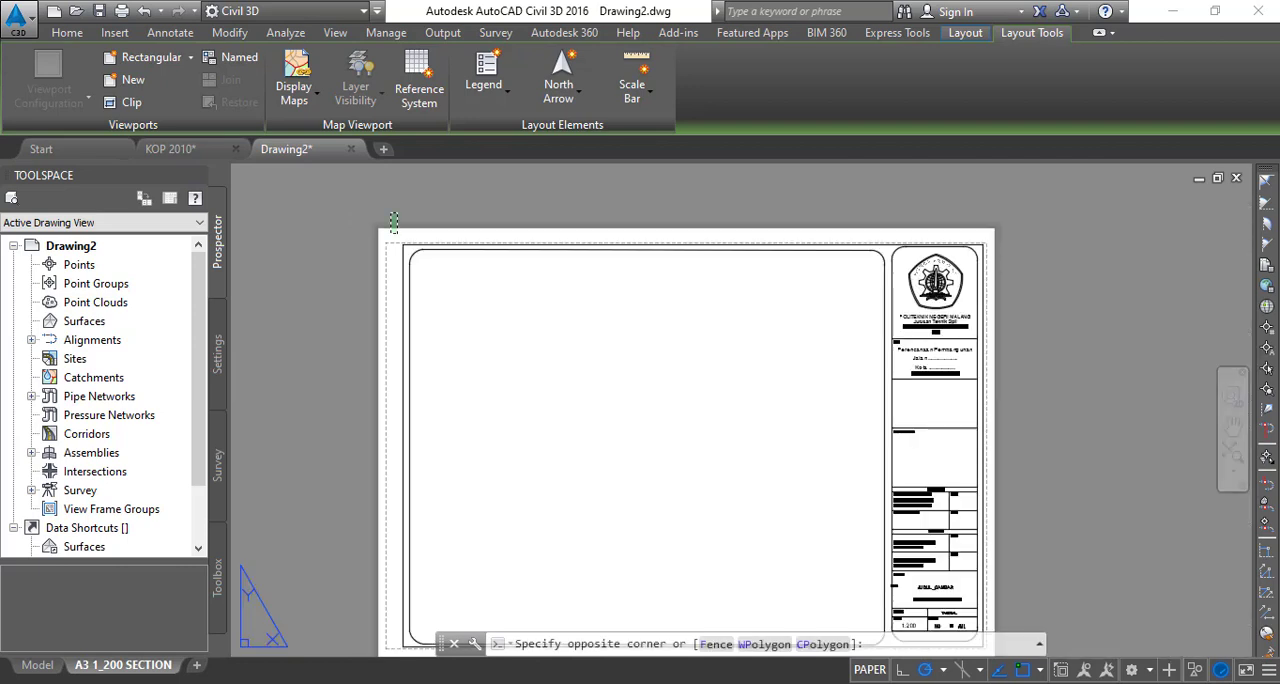
pyautogui.scroll(-3, 525, 363)
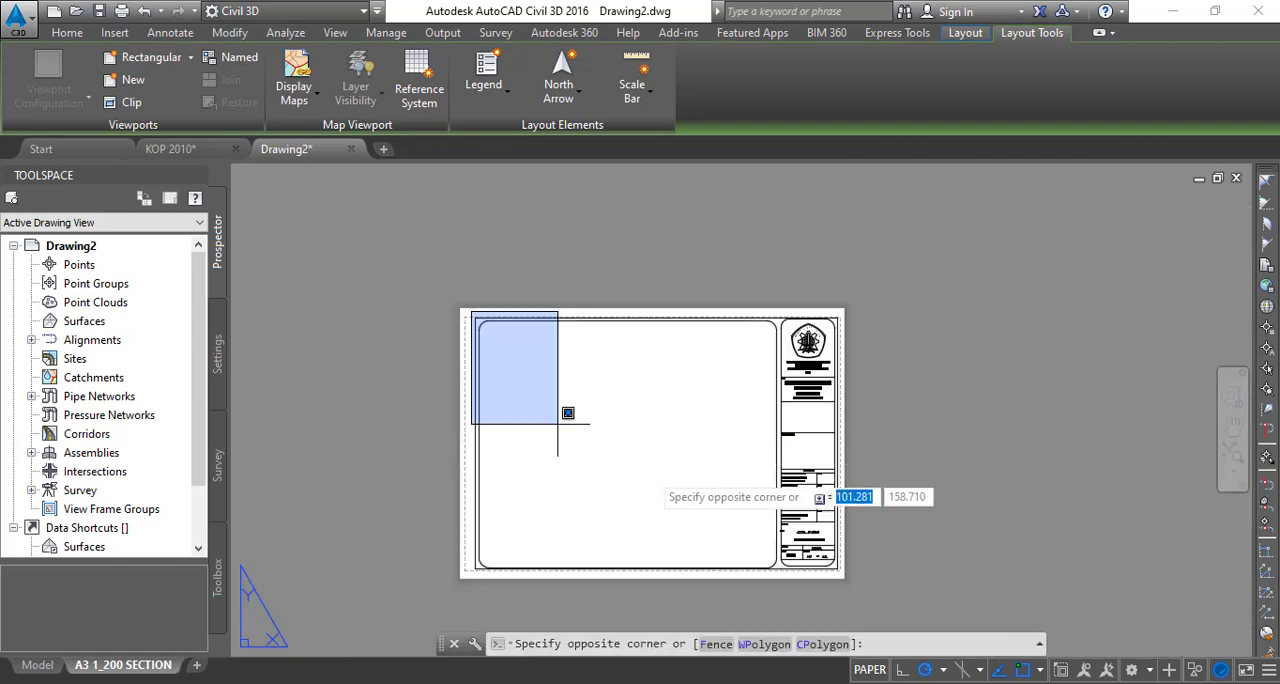
pyautogui.click(879, 589)
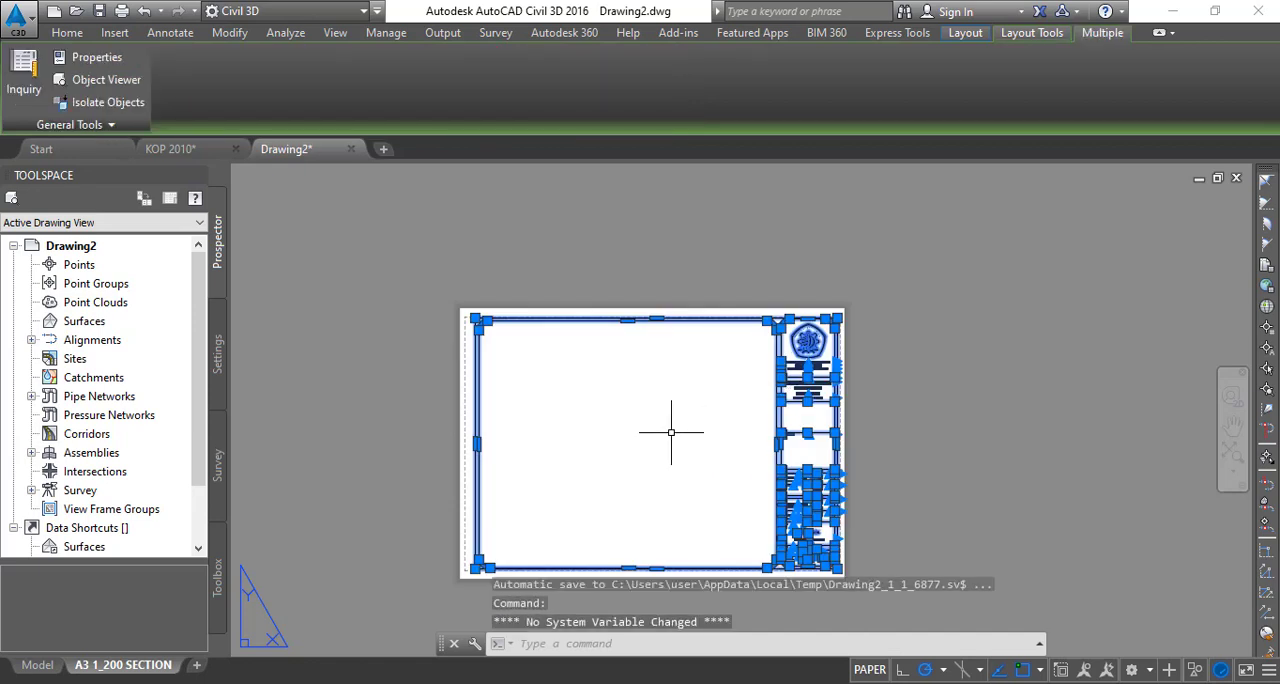
pyautogui.write('BLOCK')
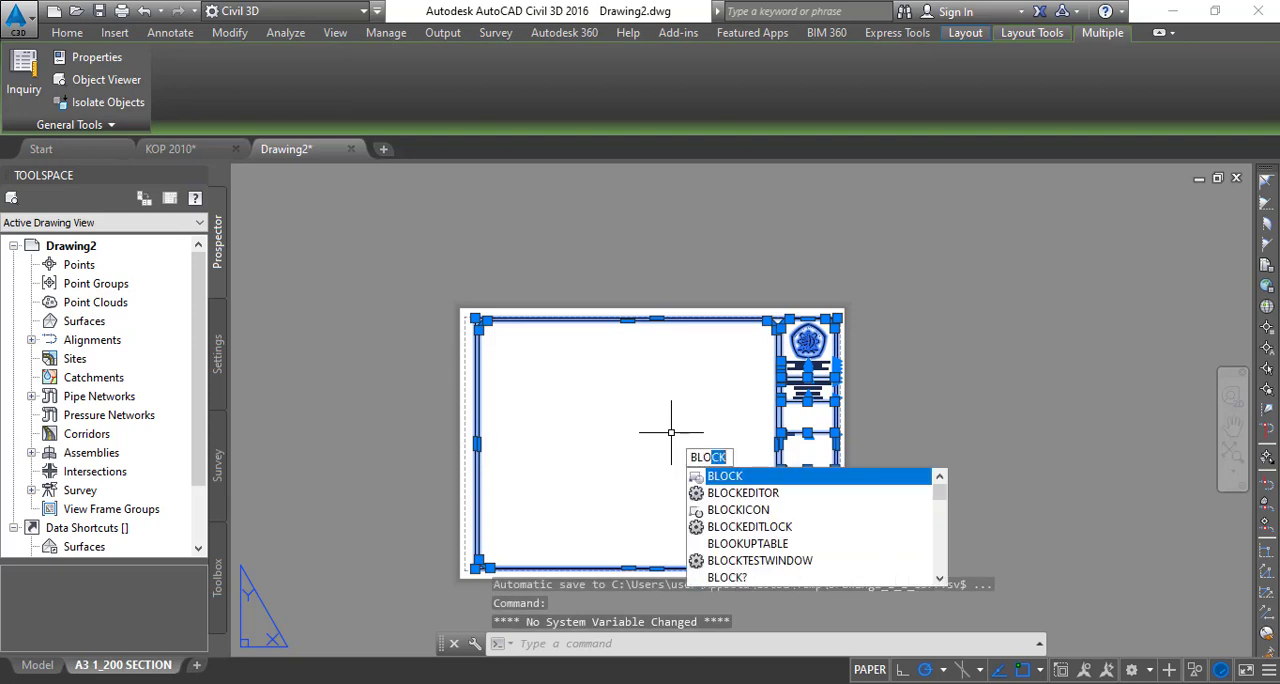
pyautogui.press('Return')
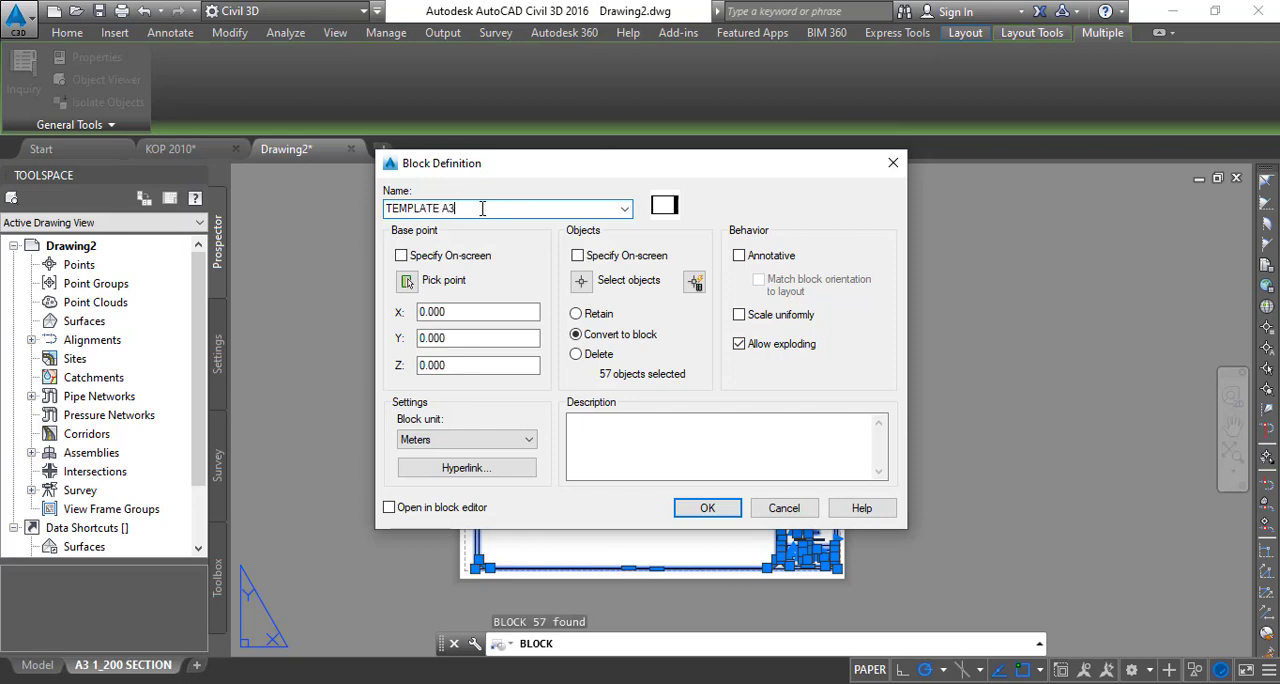
pyautogui.click(706, 508)
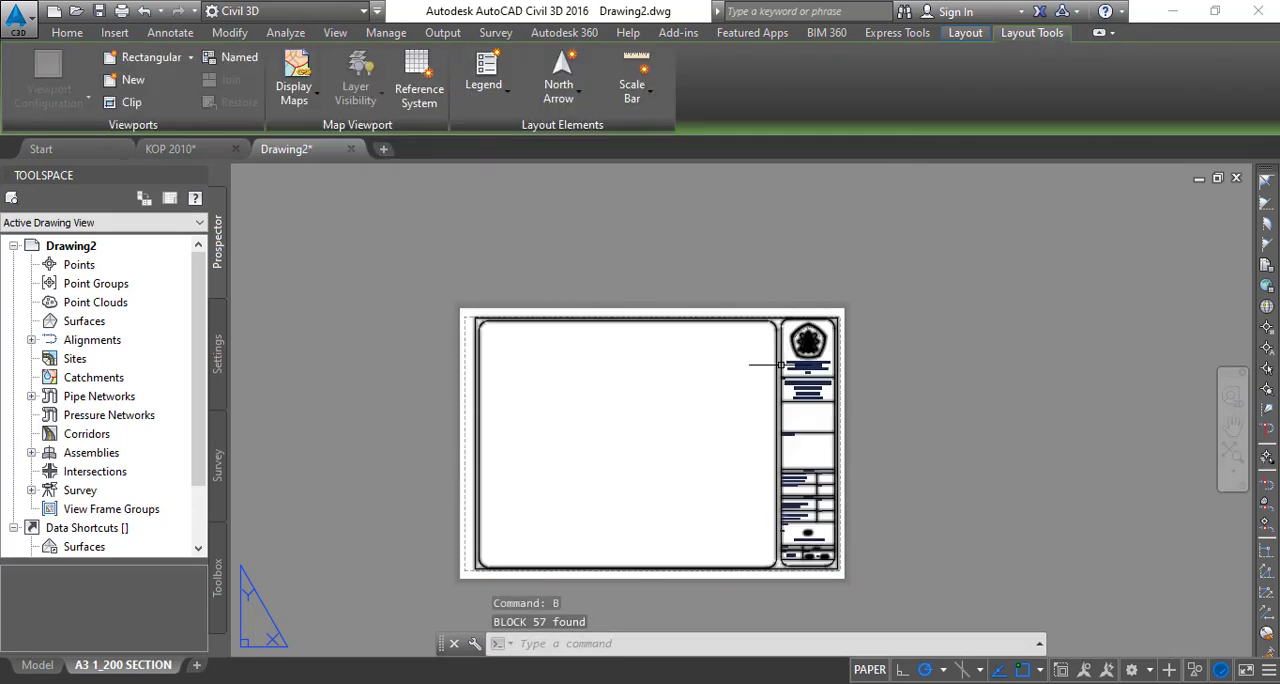
# - Inspect the title, date and sheet fields in the title block of the new block
pyautogui.scroll(4, 820, 496)
pyautogui.scroll(6, 852, 585)
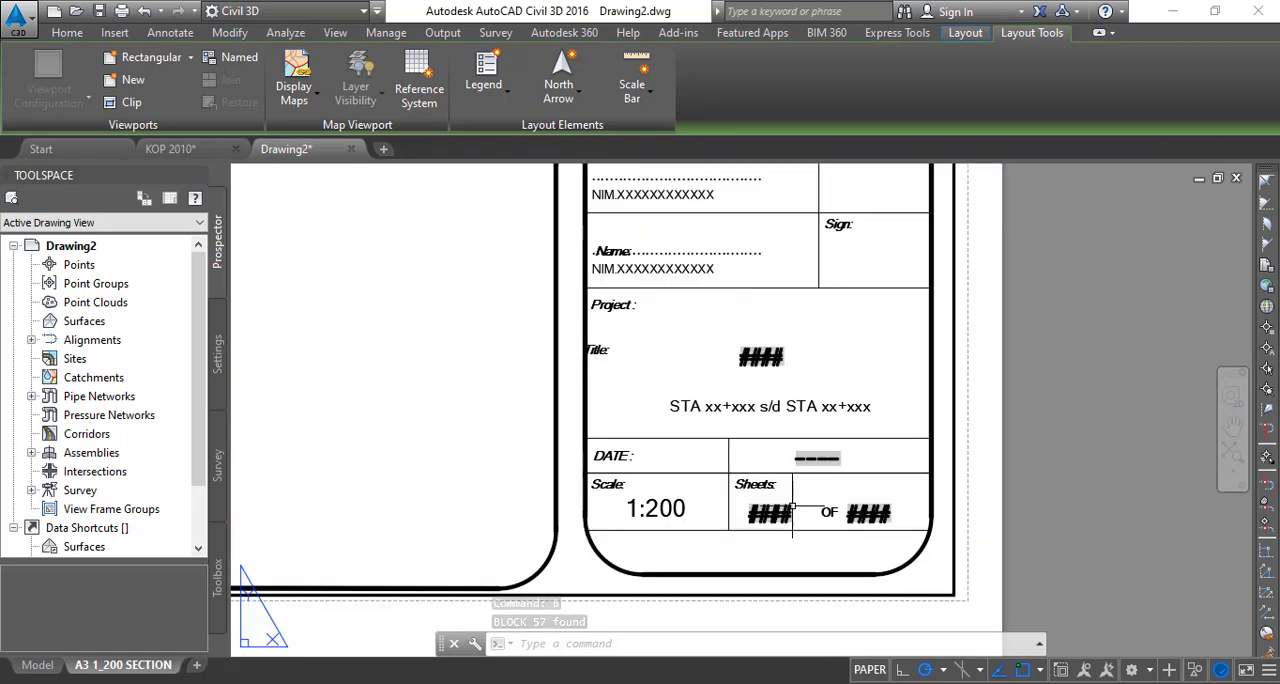
pyautogui.scroll(-5, 807, 515)
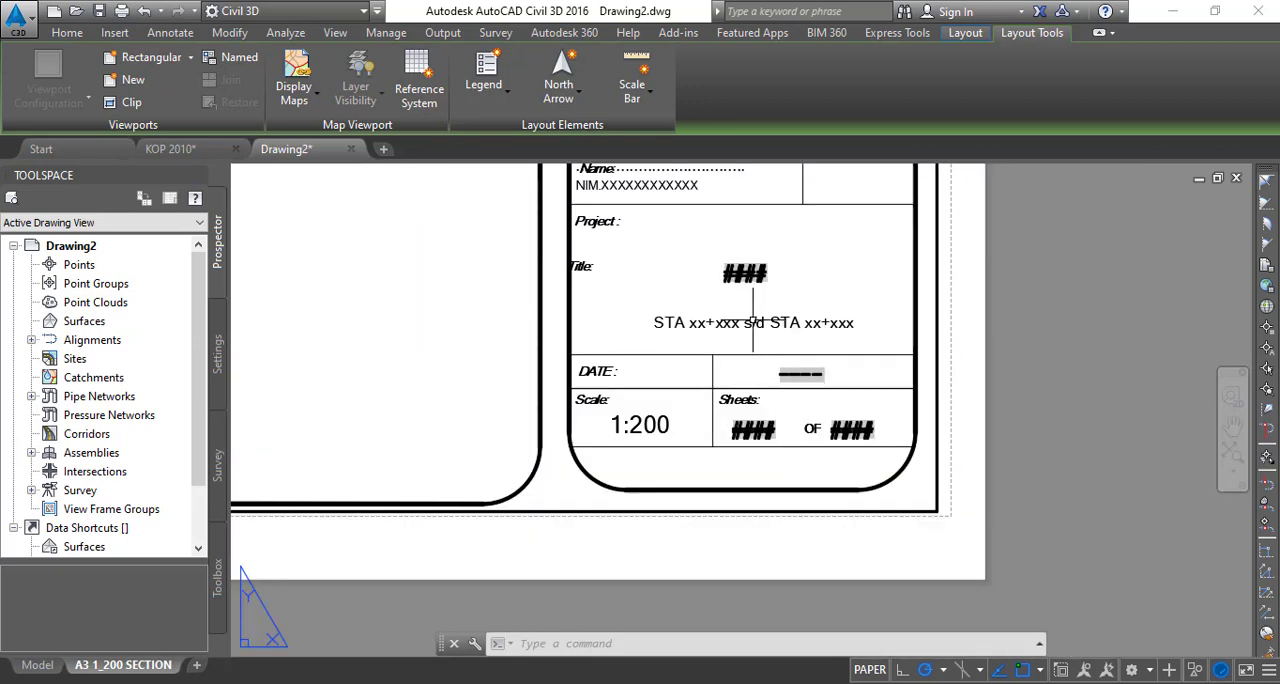
pyautogui.moveTo(651, 415); pyautogui.dragTo(866, 498, button='middle')
pyautogui.scroll(-2, 926, 312)
pyautogui.moveTo(908, 286); pyautogui.dragTo(825, 369, button='middle')
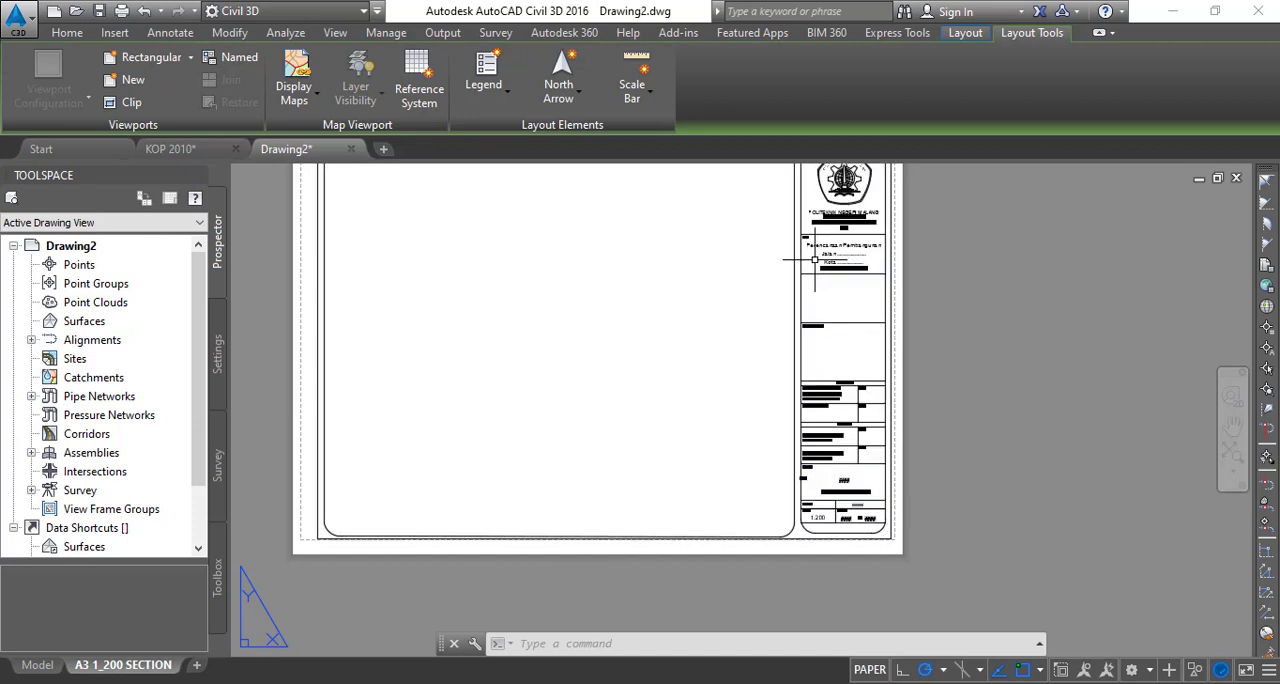
pyautogui.moveTo(503, 362); pyautogui.dragTo(525, 452, button='middle')
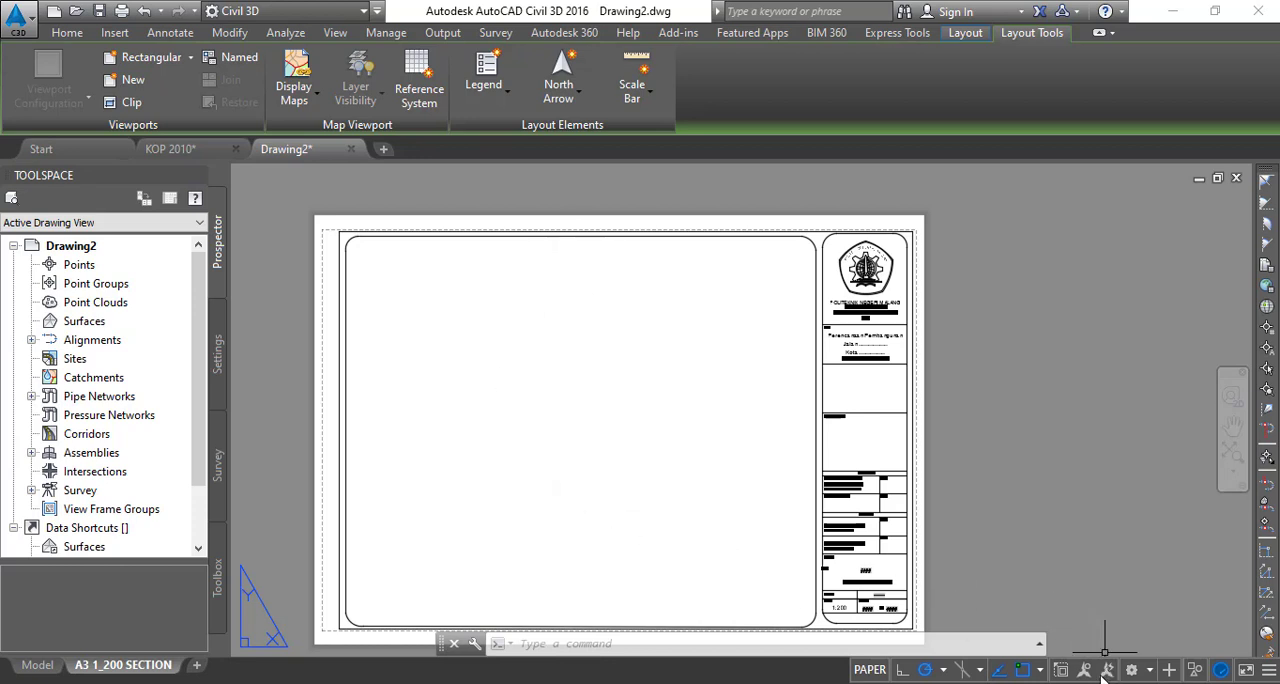
# - Enable all object snap modes and all 3D object snap modes in the drafting settings
pyautogui.rightClick(995, 677)
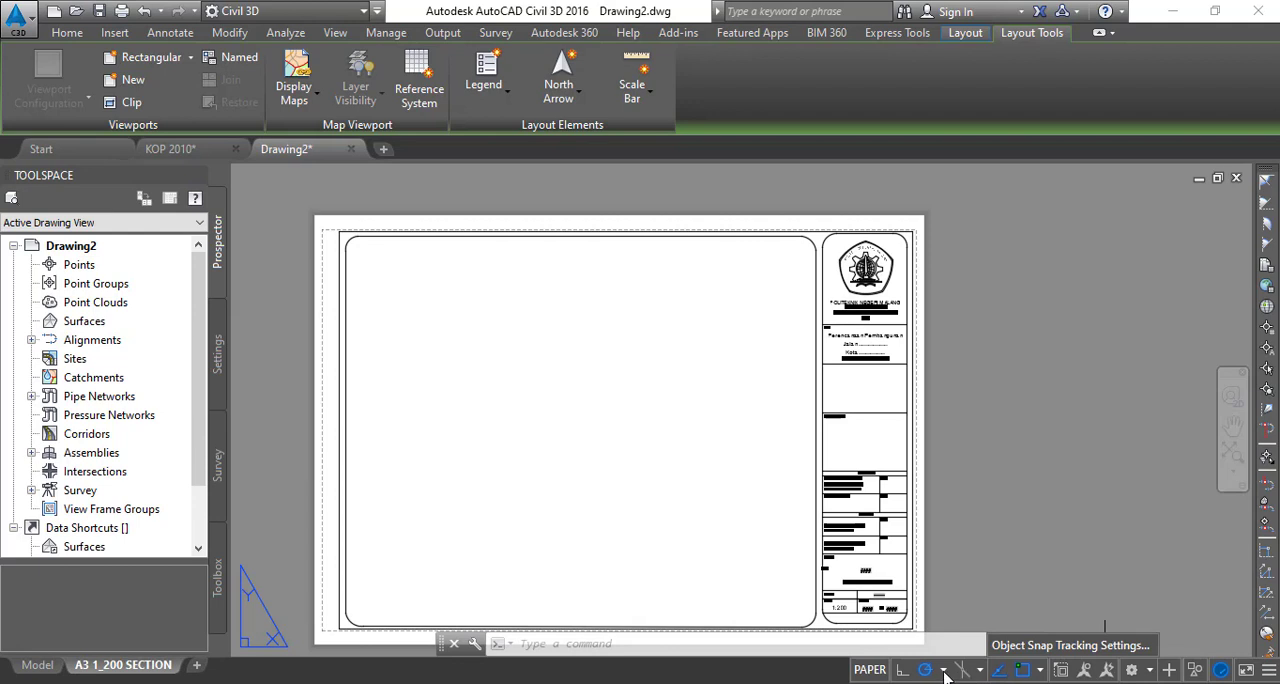
pyautogui.click(1013, 645)
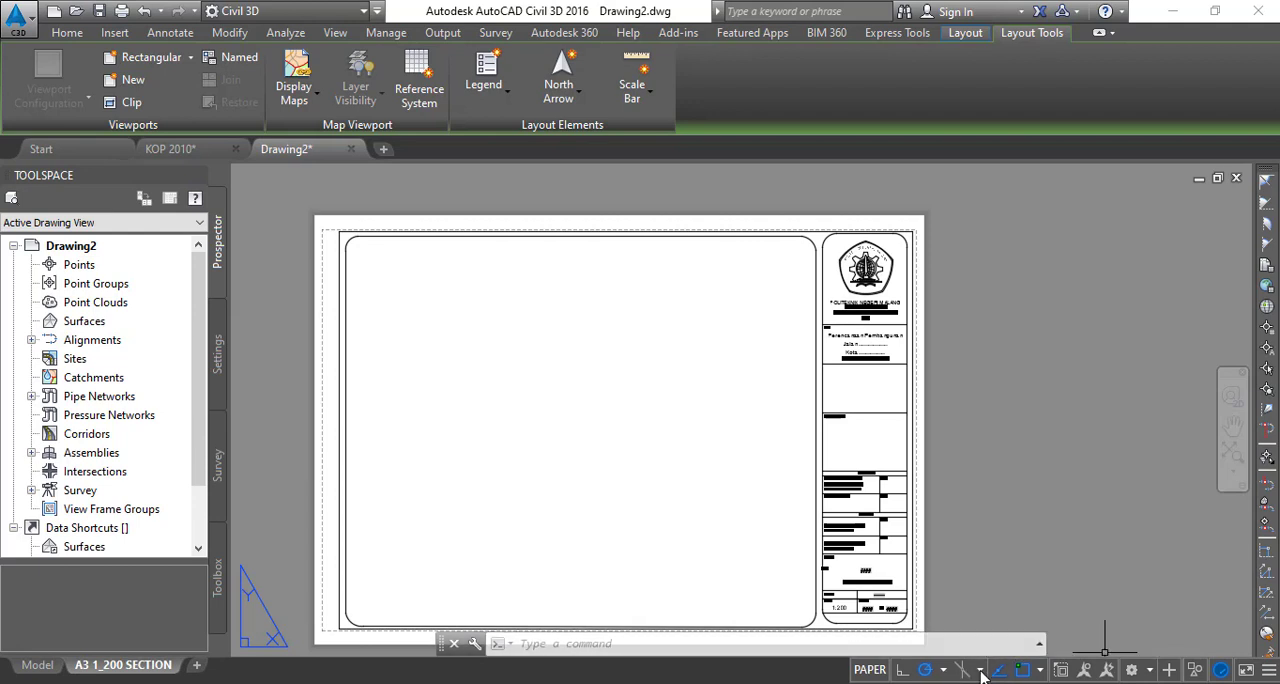
pyautogui.rightClick(1017, 672)
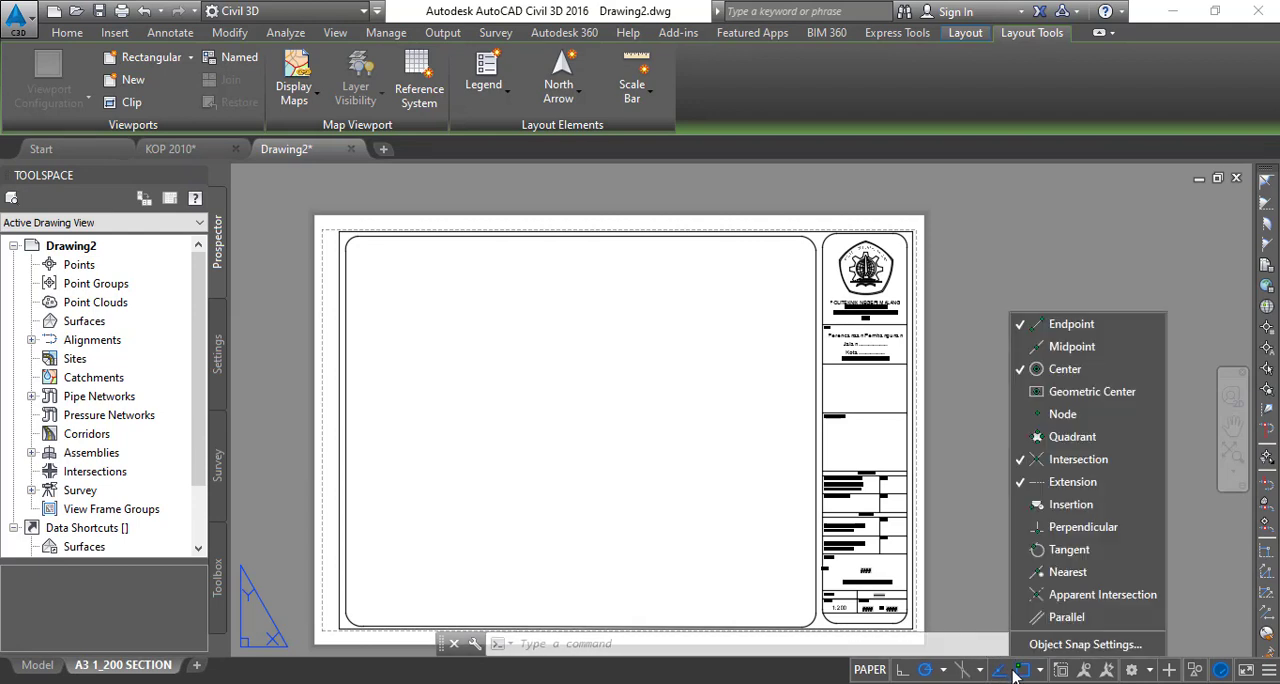
pyautogui.click(1030, 645)
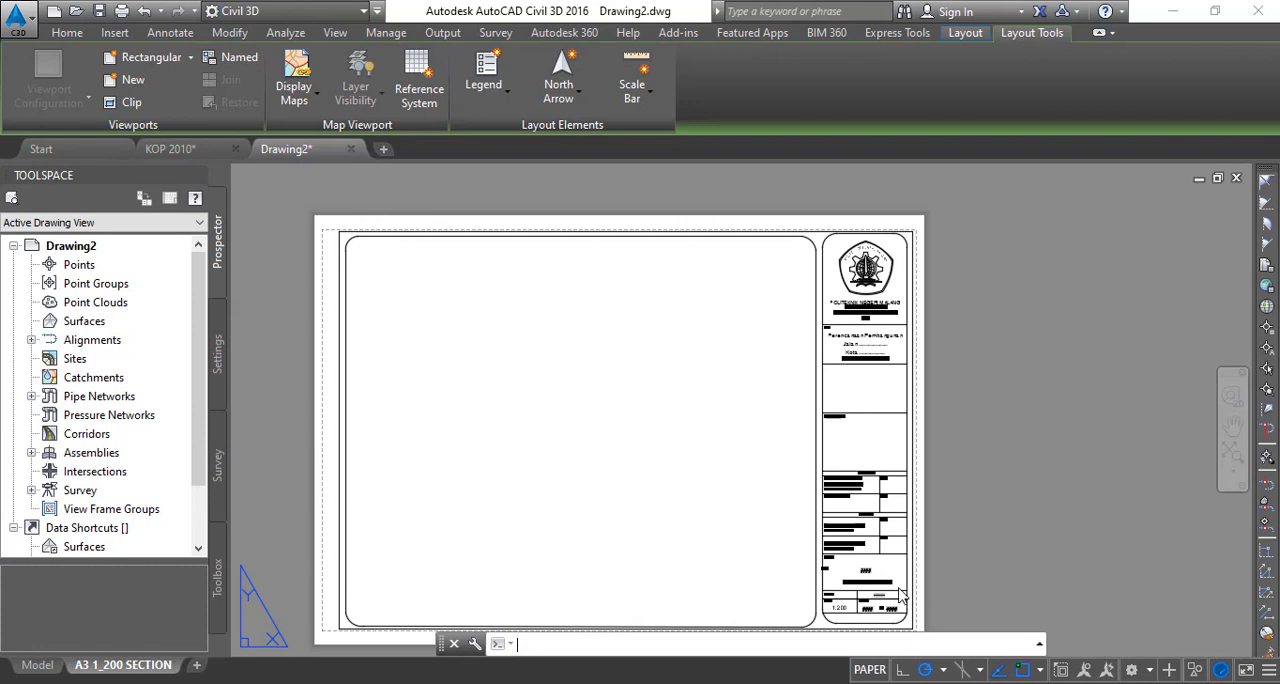
pyautogui.click(794, 241)
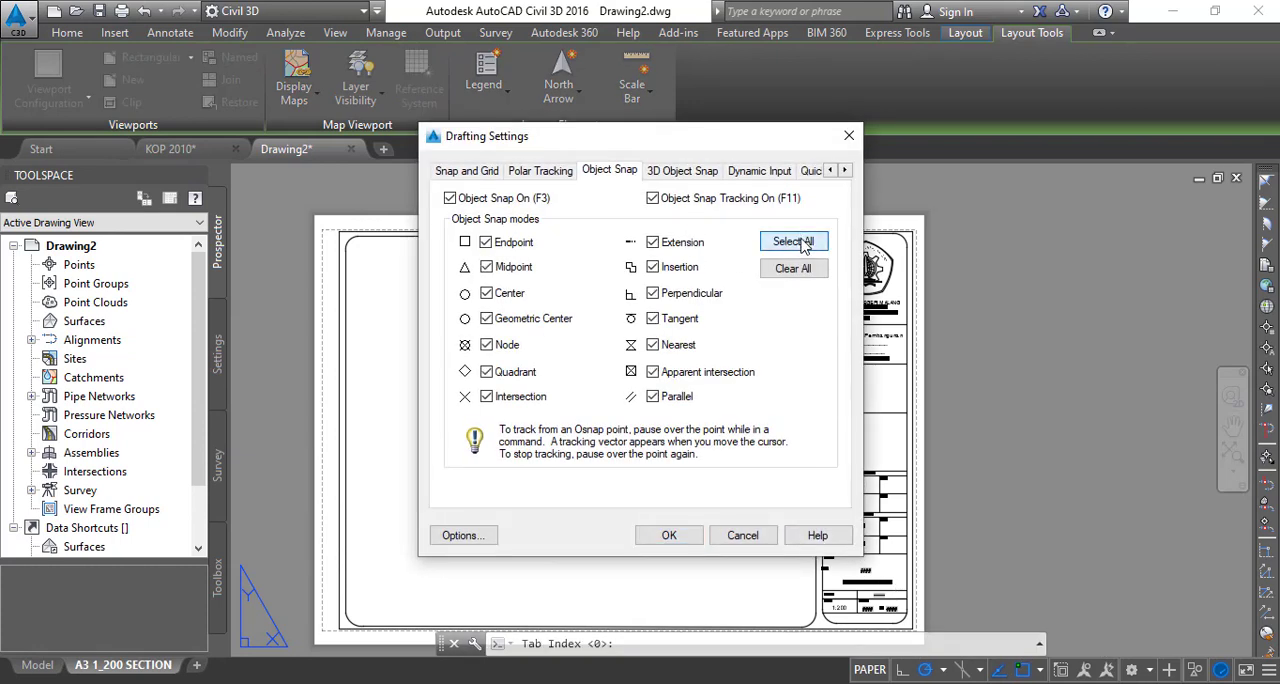
pyautogui.click(682, 172)
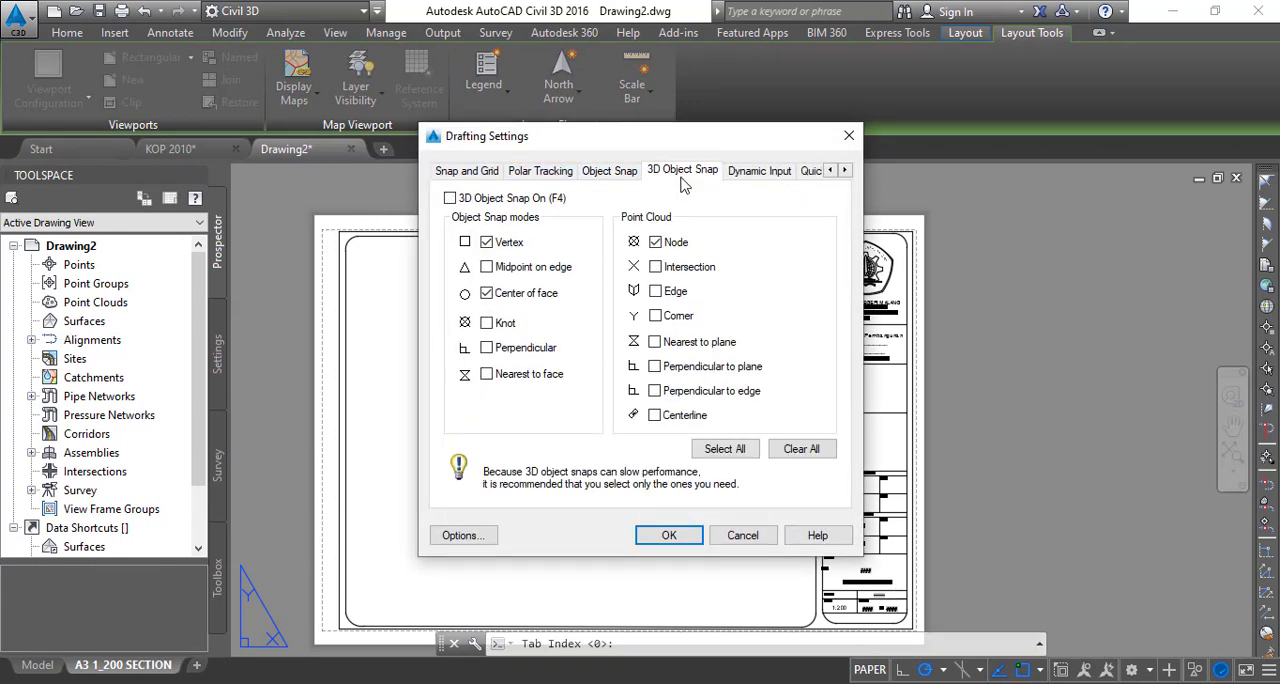
pyautogui.click(720, 450)
pyautogui.click(605, 173)
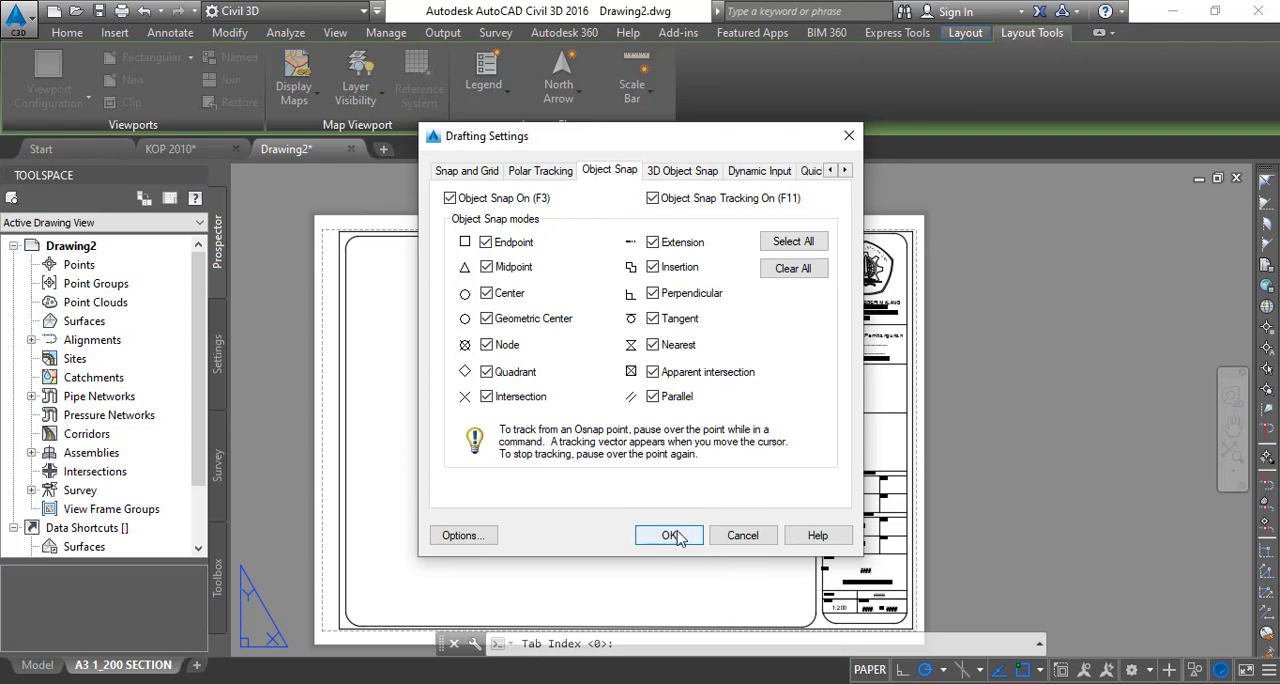
pyautogui.click(671, 536)
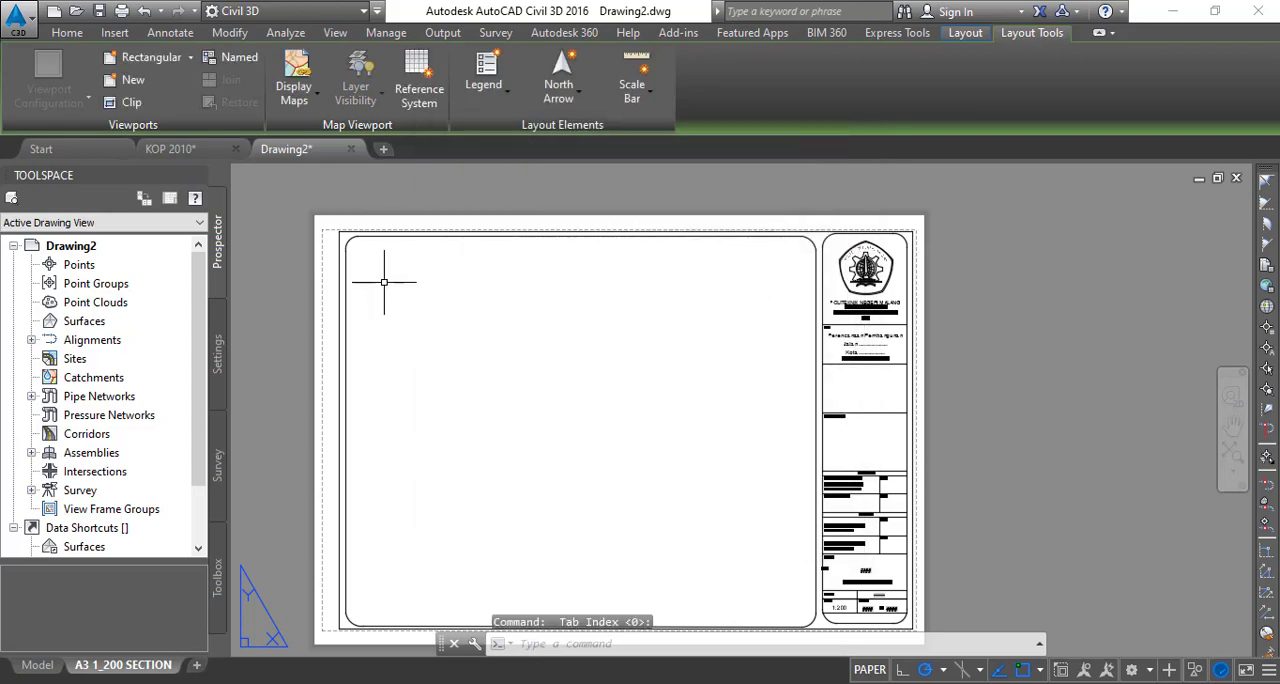
pyautogui.moveTo(634, 483); pyautogui.dragTo(662, 479, button='middle')
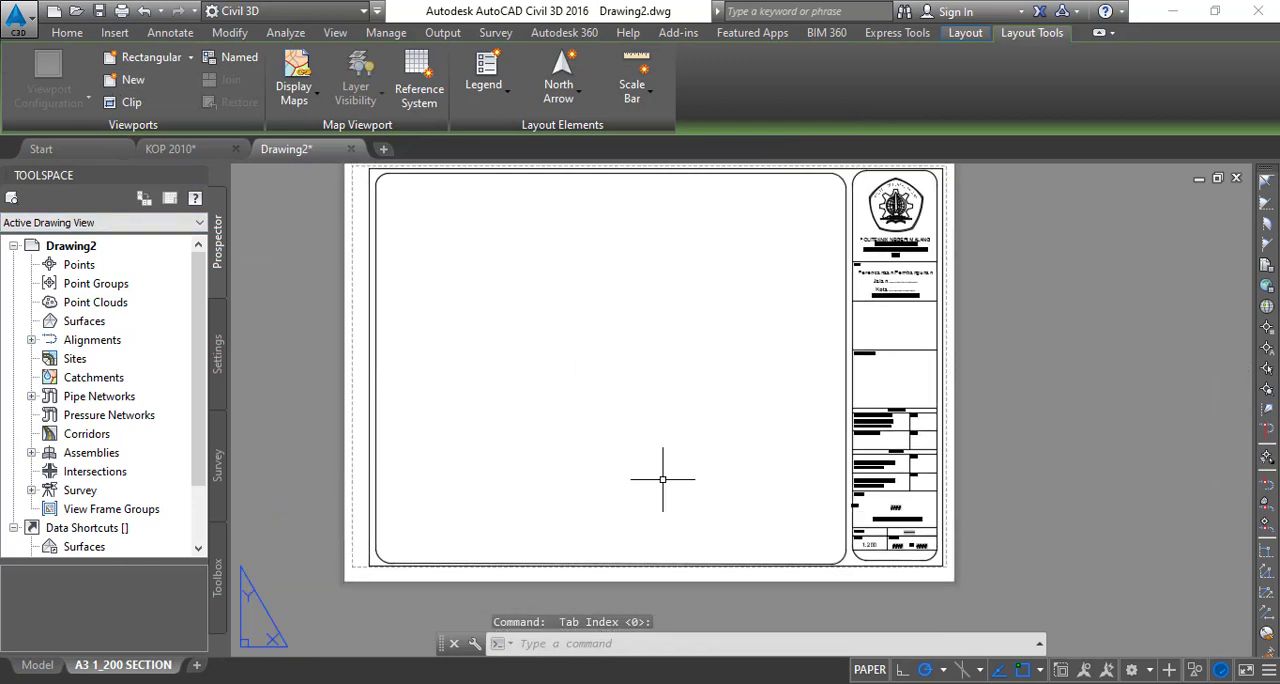
pyautogui.moveTo(385, 345); pyautogui.dragTo(329, 373, button='middle')
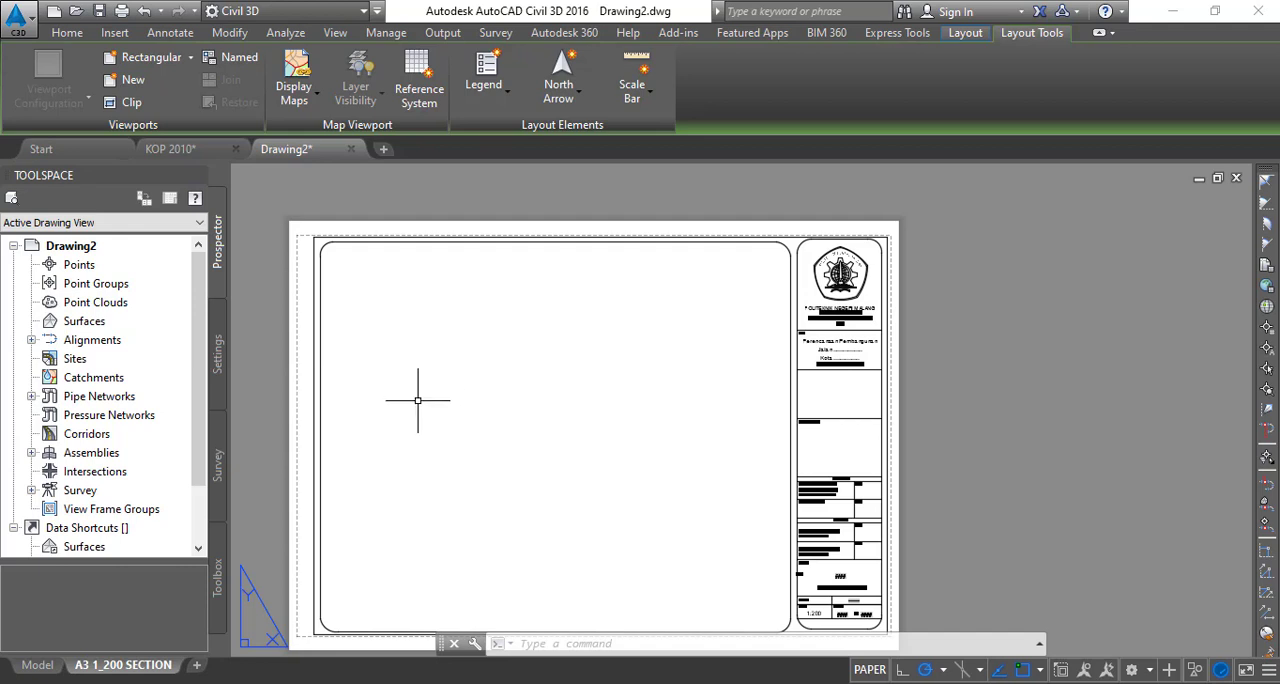
pyautogui.scroll(2, 374, 366)
pyautogui.scroll(-2, 377, 409)
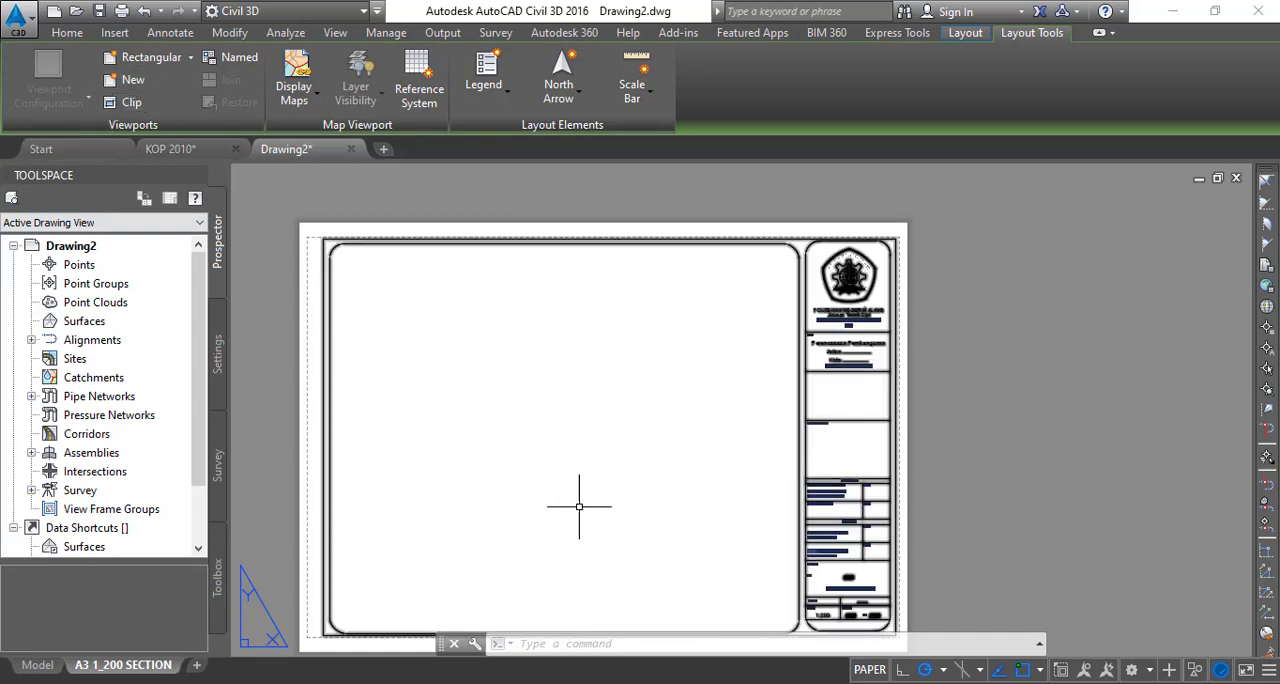
pyautogui.moveTo(548, 507); pyautogui.dragTo(557, 473, button='middle')
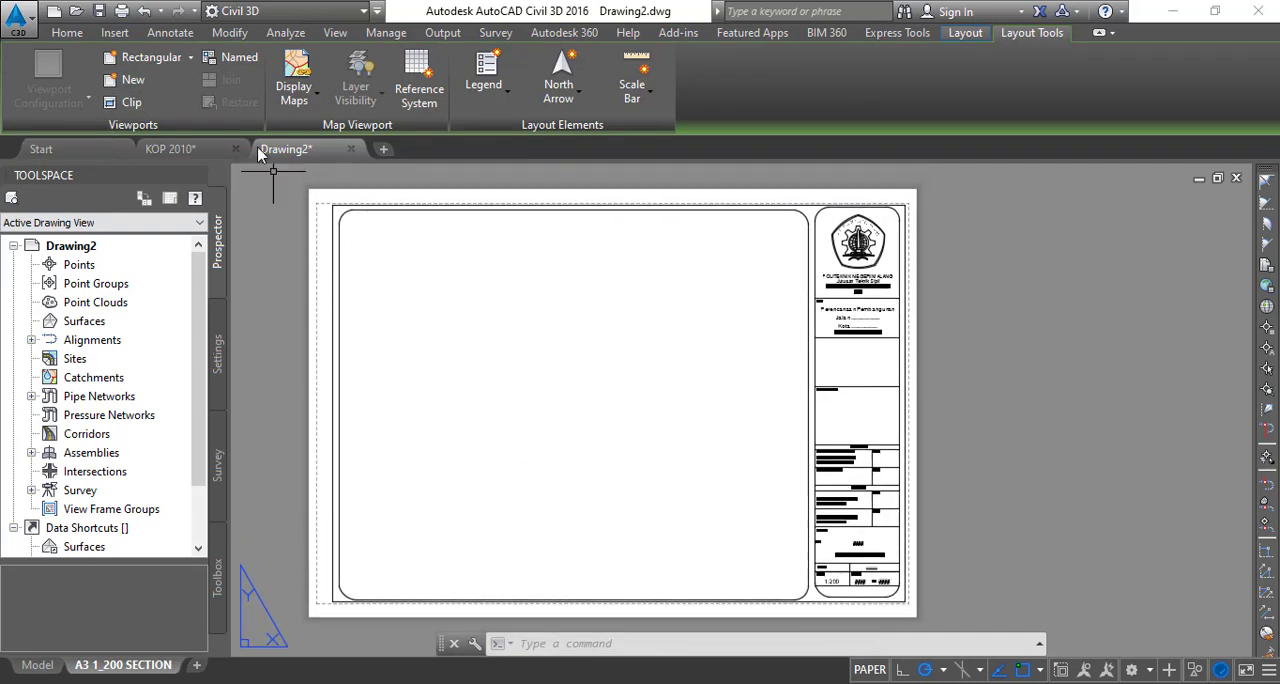
# - Start creating a new layout viewport with the Single standard configuration
pyautogui.click(136, 84)
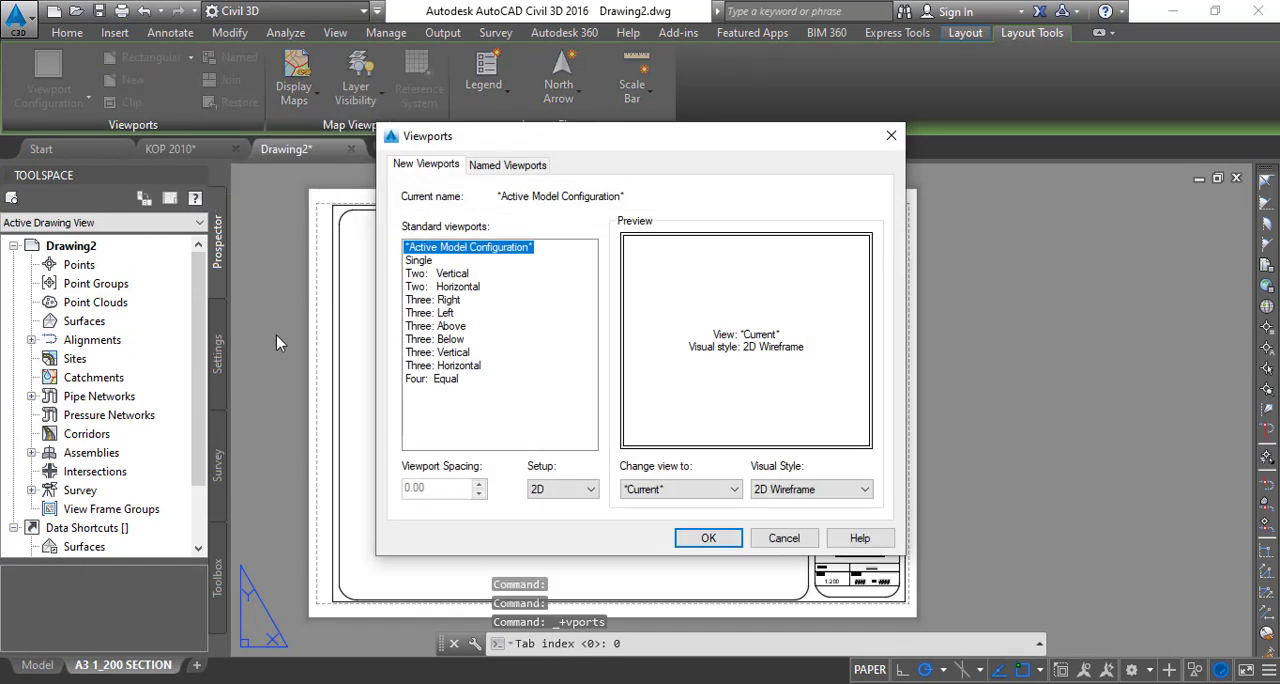
pyautogui.click(419, 261)
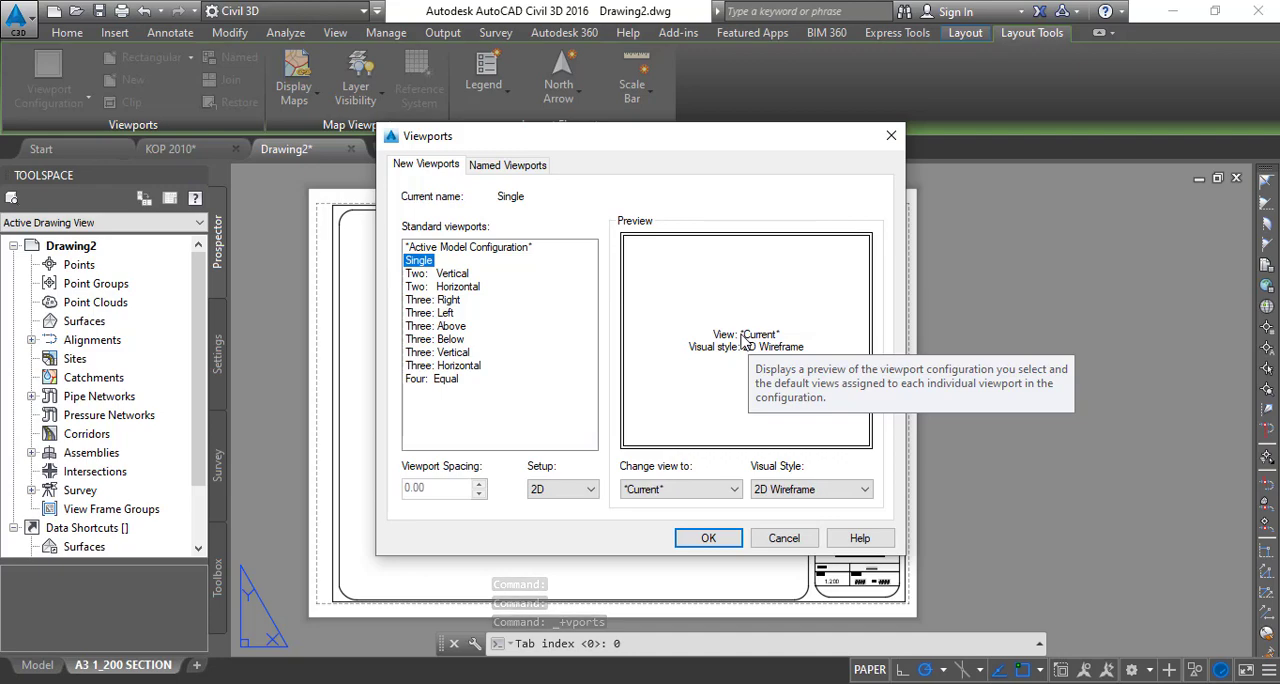
pyautogui.click(448, 274)
pyautogui.click(448, 287)
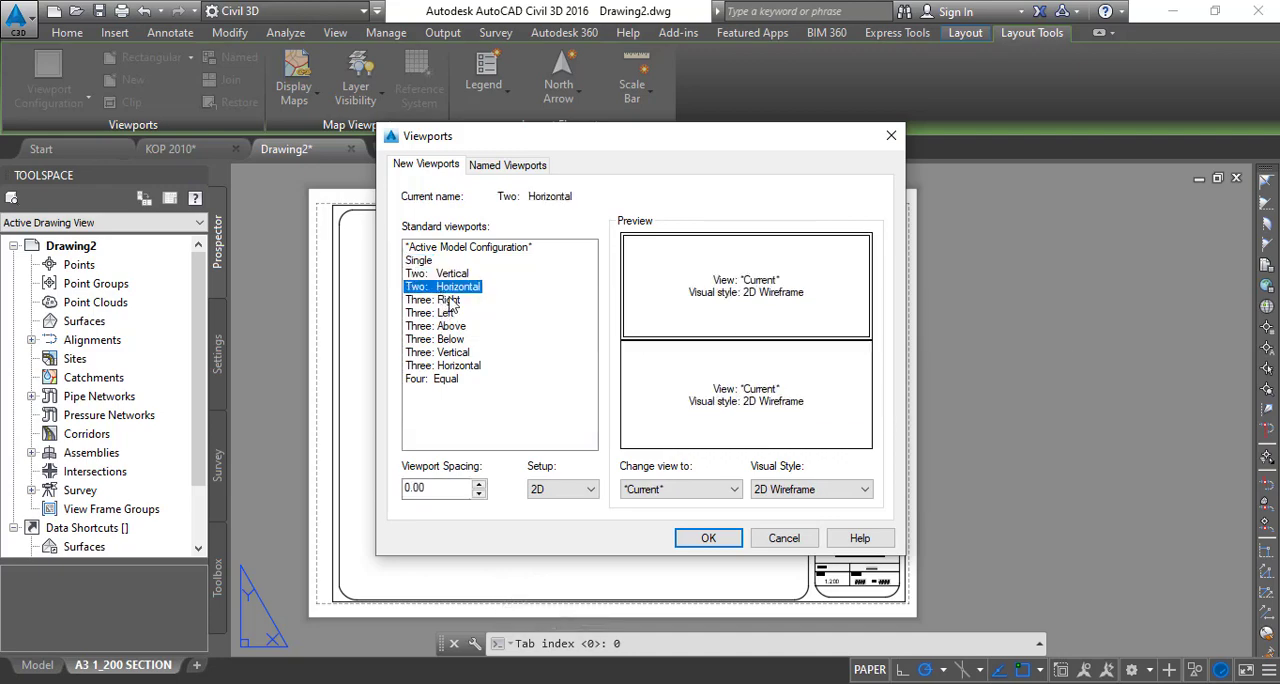
pyautogui.click(415, 262)
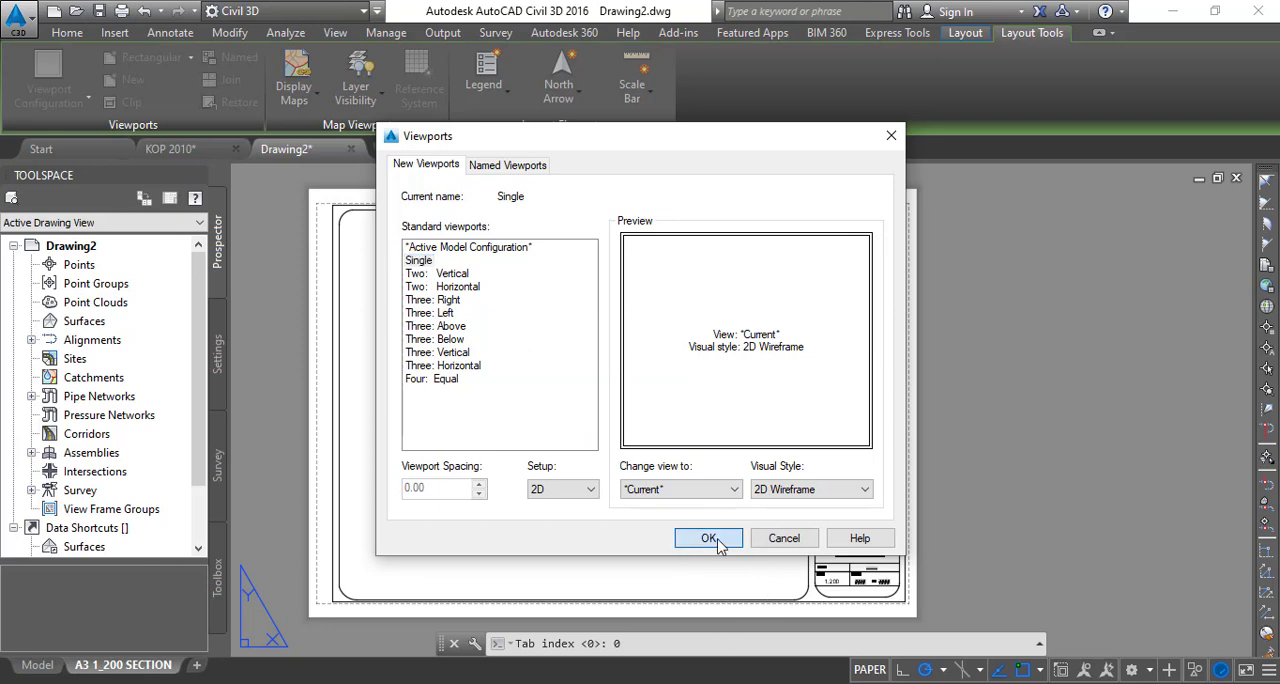
pyautogui.click(708, 539)
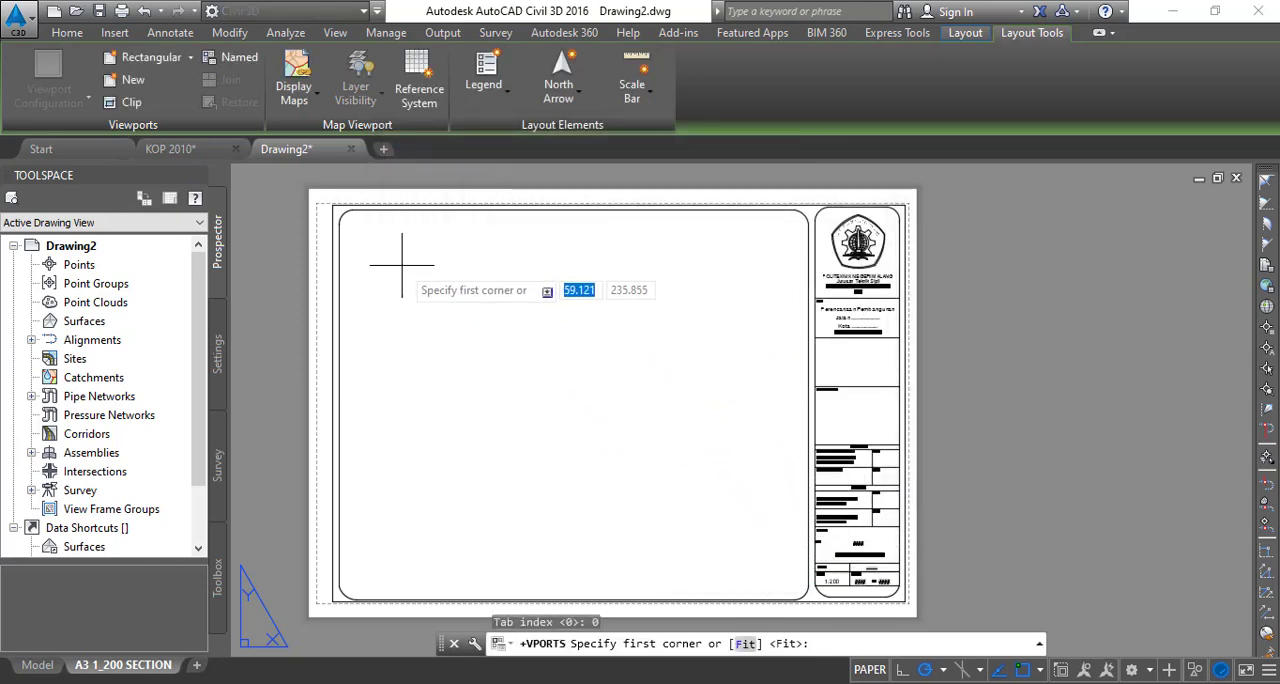
# - Draw the viewport, about 319 by 263 mm, from the upper-left to the lower-right rounded corner of the main drawing frame
pyautogui.scroll(2, 420, 262)
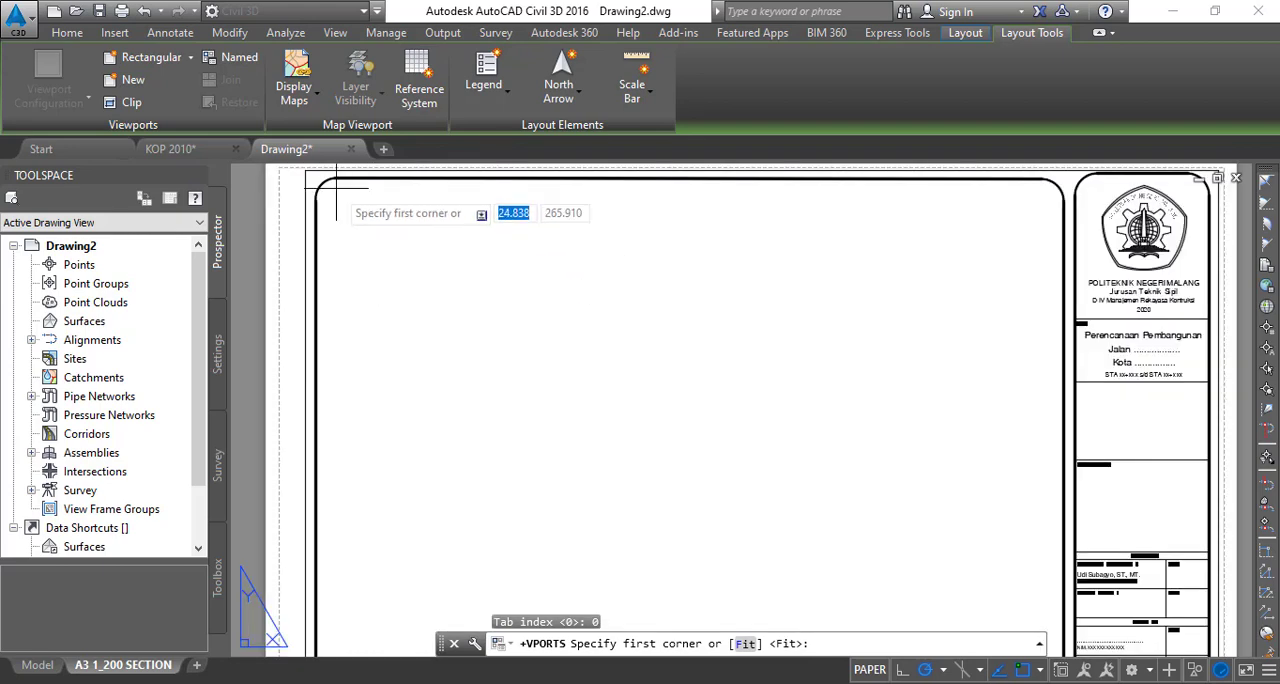
pyautogui.scroll(1, 336, 187)
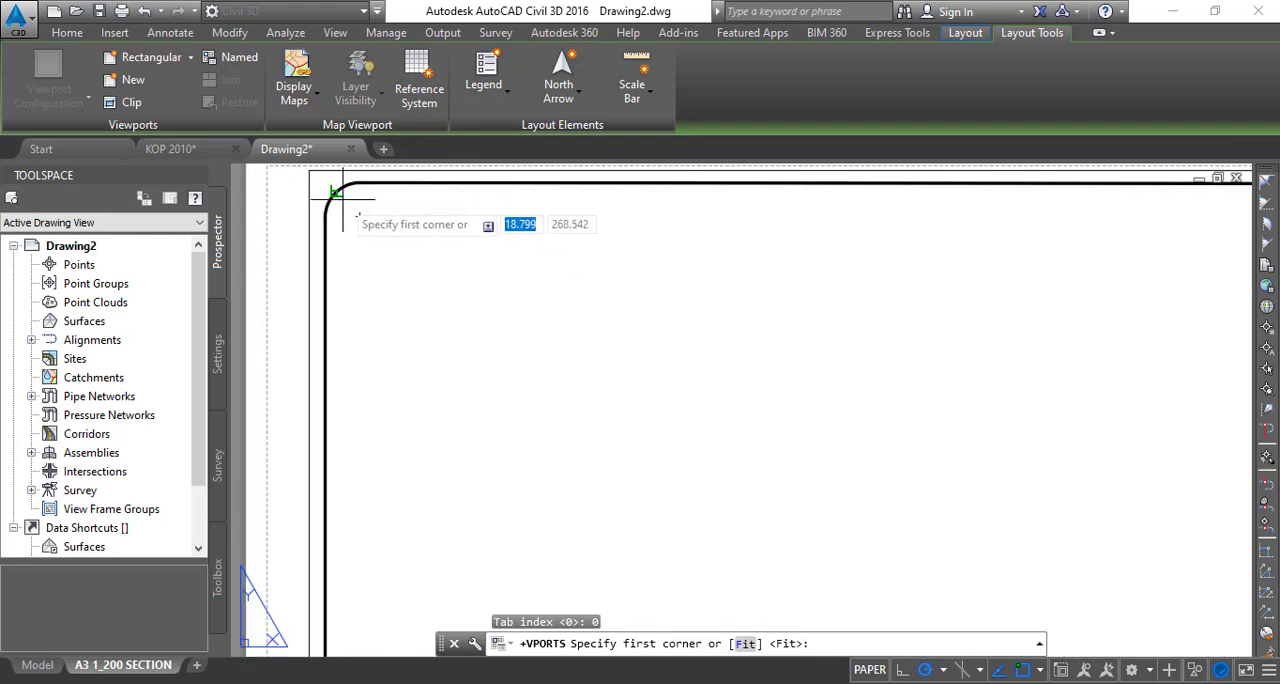
pyautogui.click(334, 191)
pyautogui.scroll(-4, 640, 415)
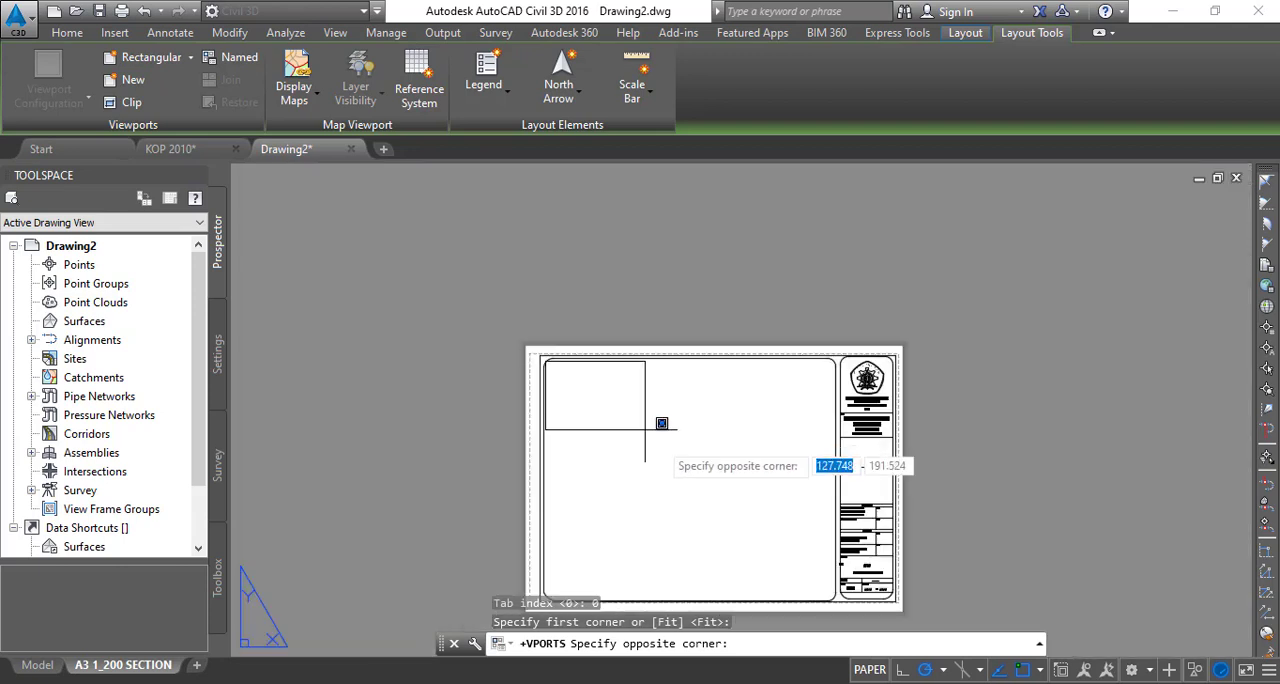
pyautogui.scroll(8, 801, 600)
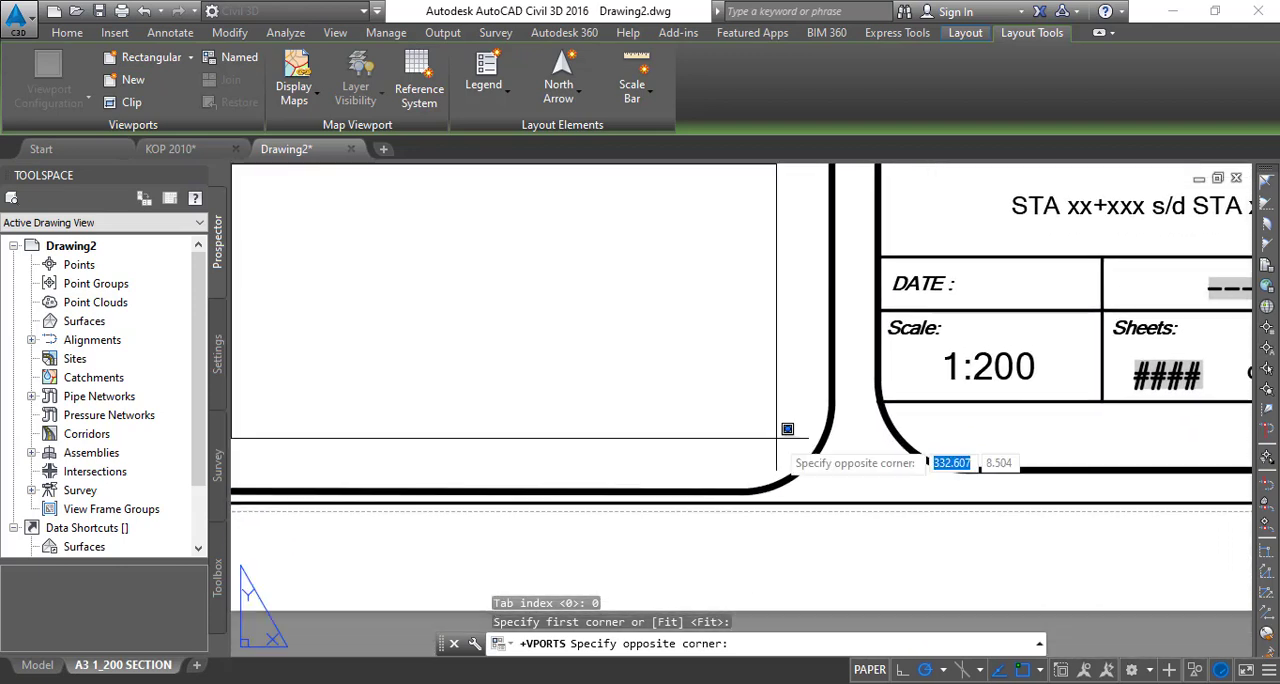
pyautogui.click(807, 463)
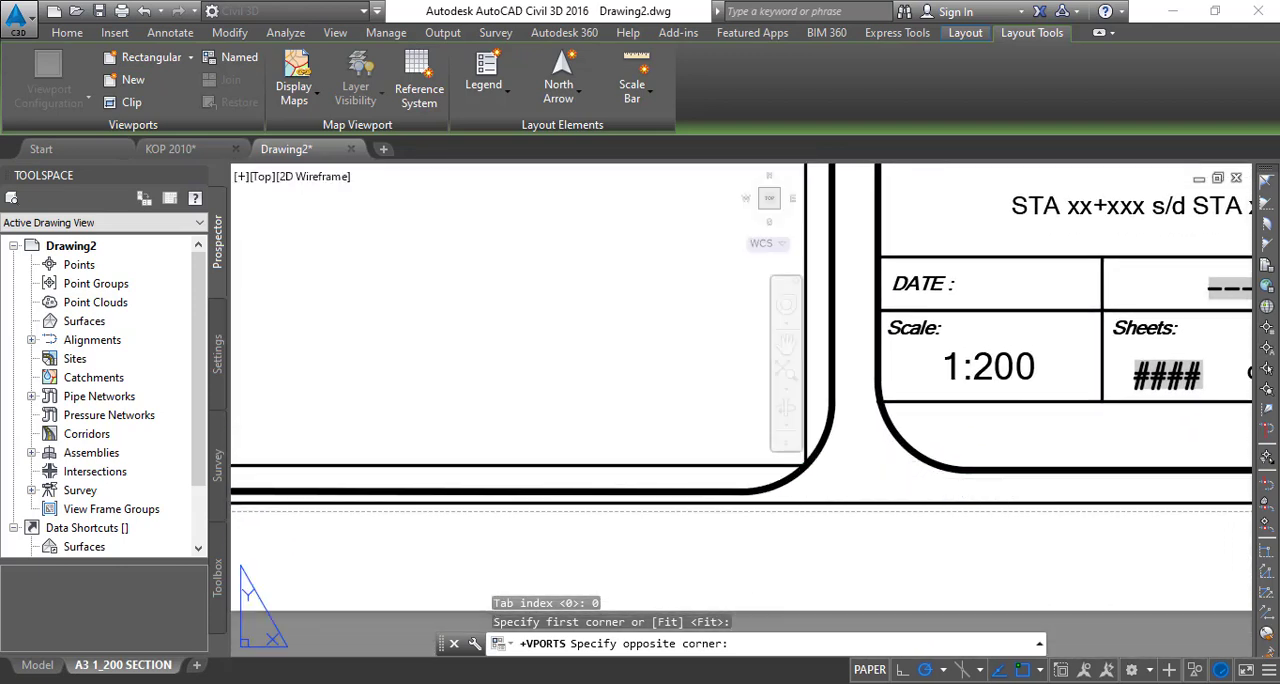
pyautogui.scroll(-6, 628, 360)
pyautogui.scroll(-4, 862, 504)
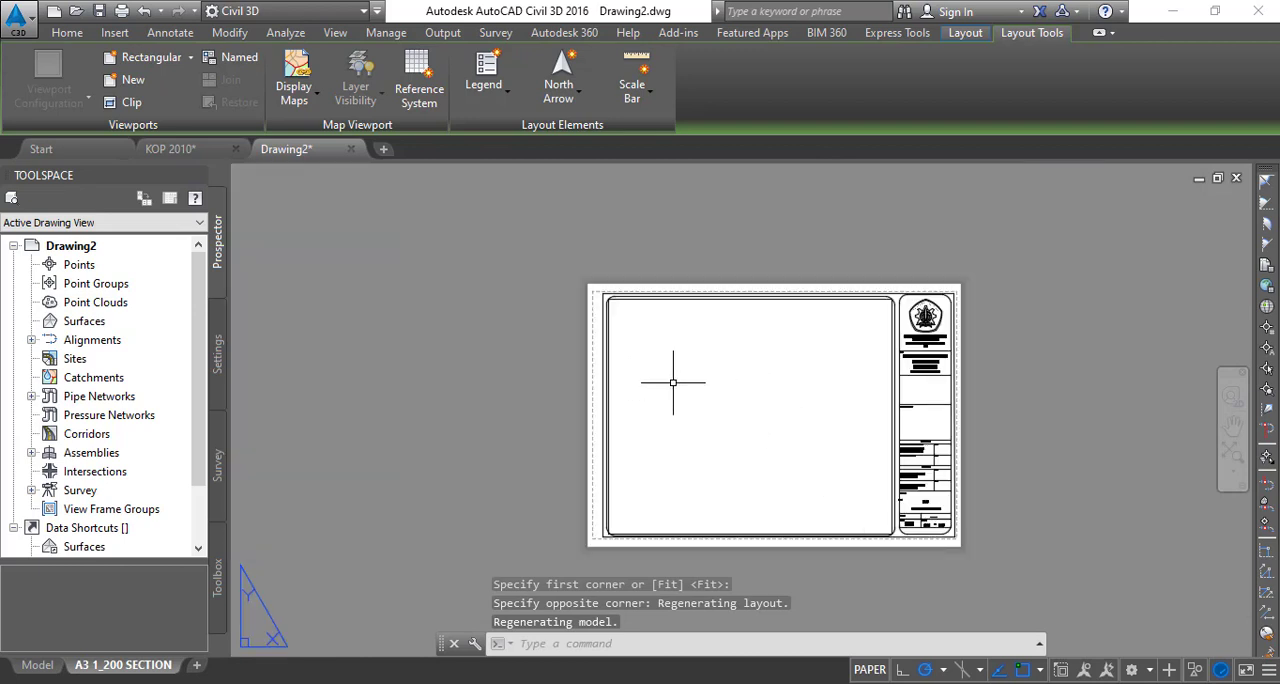
# - Examine how the new viewport's edges and corners fit the rounded frame beside the title block
pyautogui.scroll(2, 673, 382)
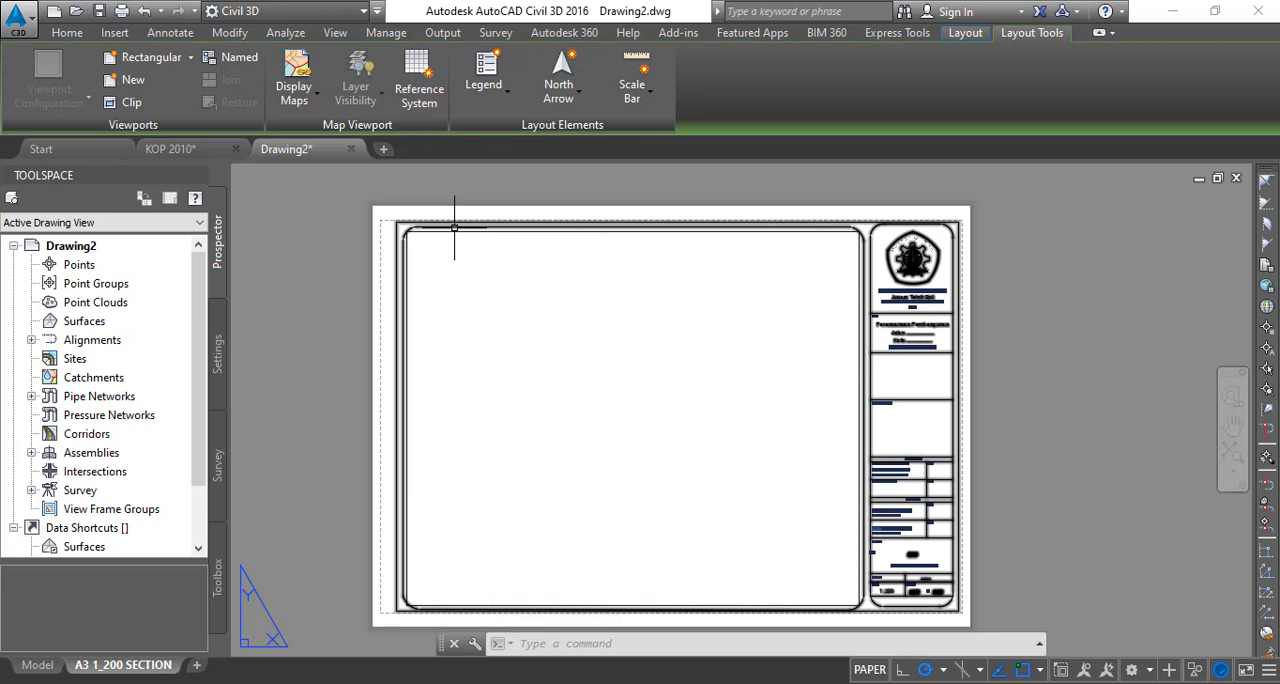
pyautogui.scroll(5, 434, 206)
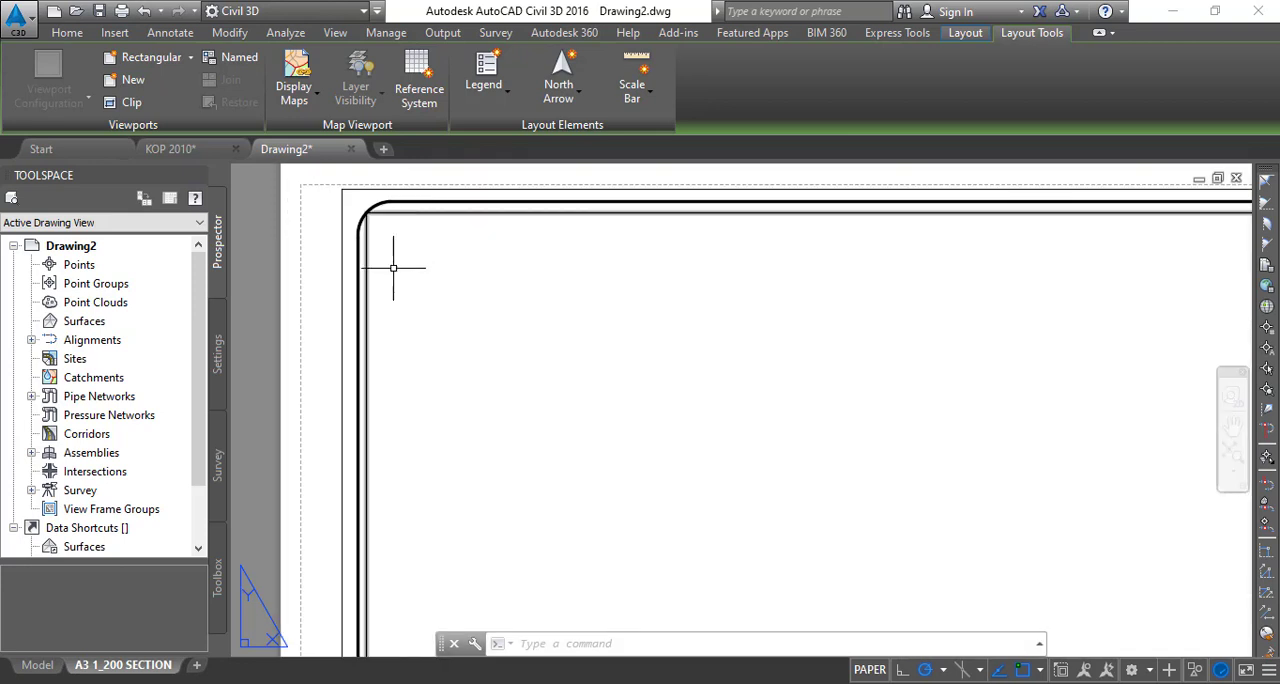
pyautogui.scroll(-3, 391, 266)
pyautogui.moveTo(658, 393); pyautogui.dragTo(535, 314, button='middle')
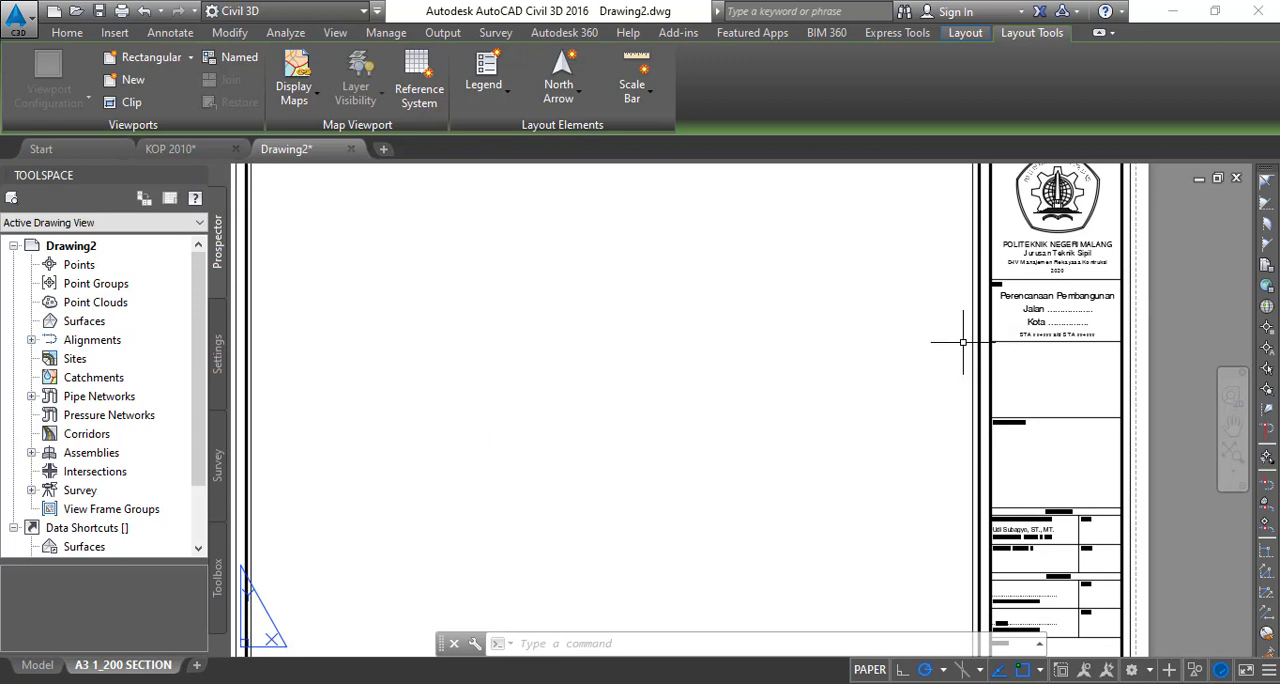
pyautogui.moveTo(418, 380); pyautogui.dragTo(484, 526, button='middle')
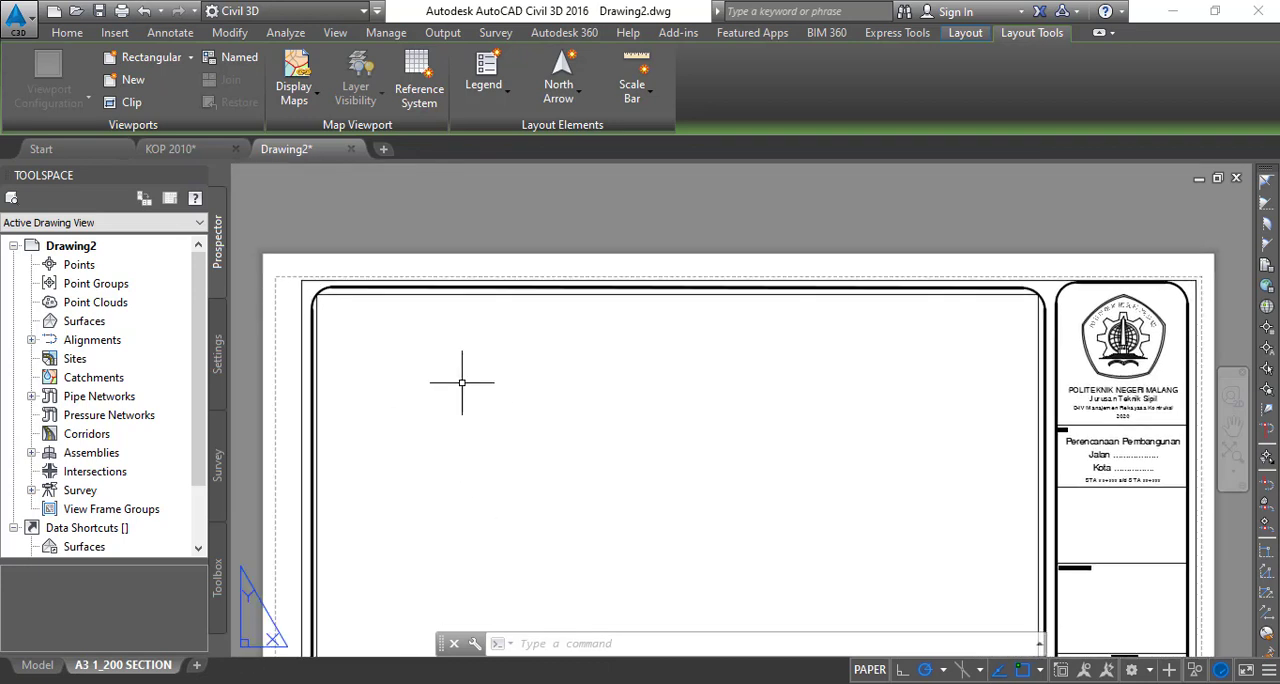
pyautogui.scroll(-3, 640, 400)
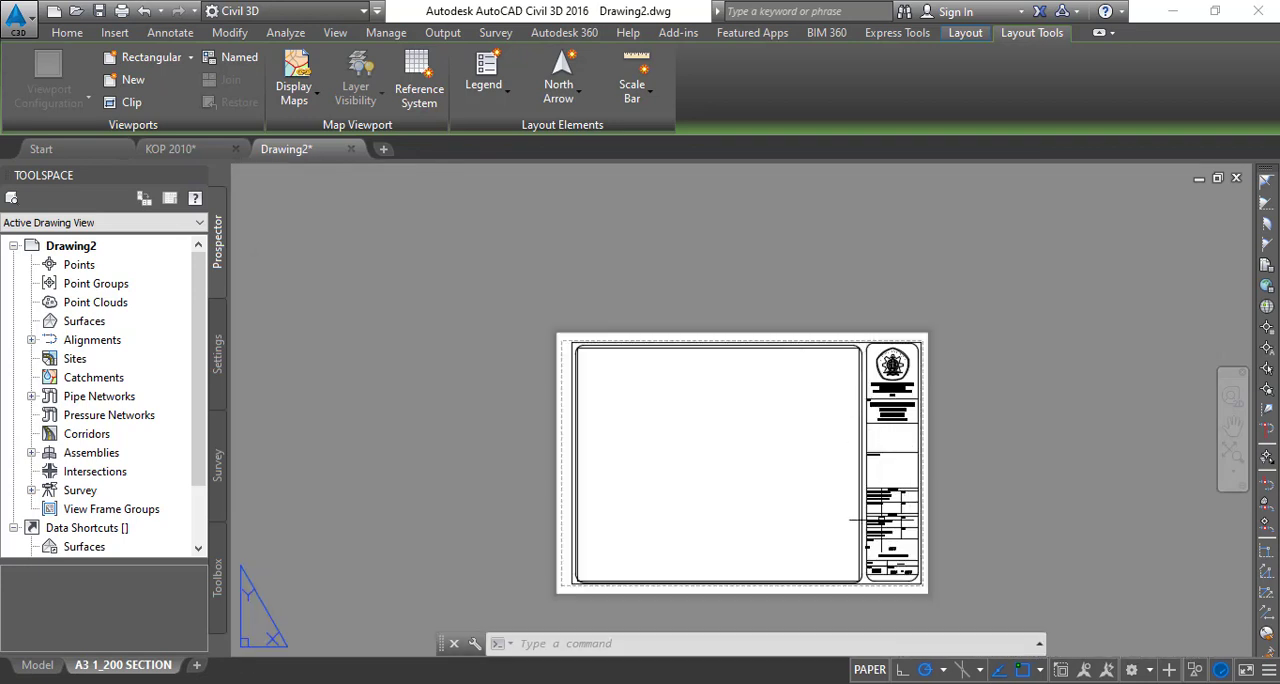
pyautogui.scroll(1, 843, 567)
pyautogui.scroll(5, 843, 567)
pyautogui.scroll(-2, 871, 587)
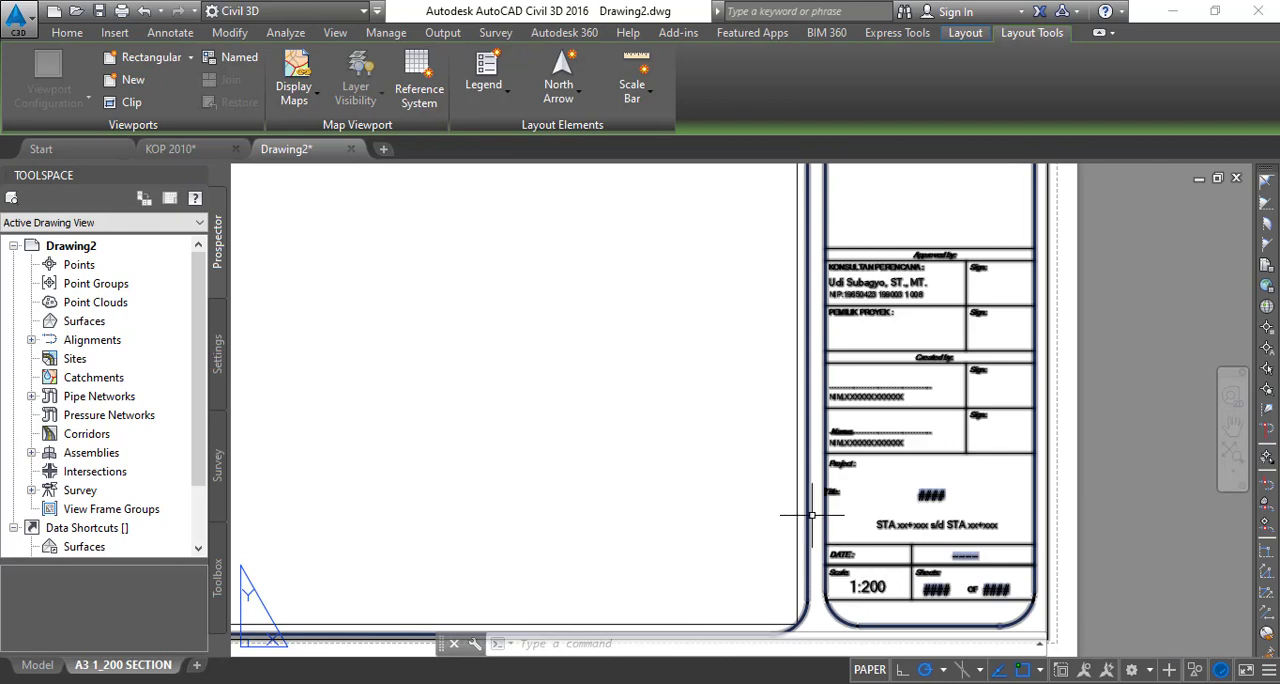
pyautogui.scroll(-2, 717, 399)
pyautogui.moveTo(664, 486); pyautogui.dragTo(845, 481, button='middle')
pyautogui.moveTo(380, 443); pyautogui.dragTo(599, 479, button='middle')
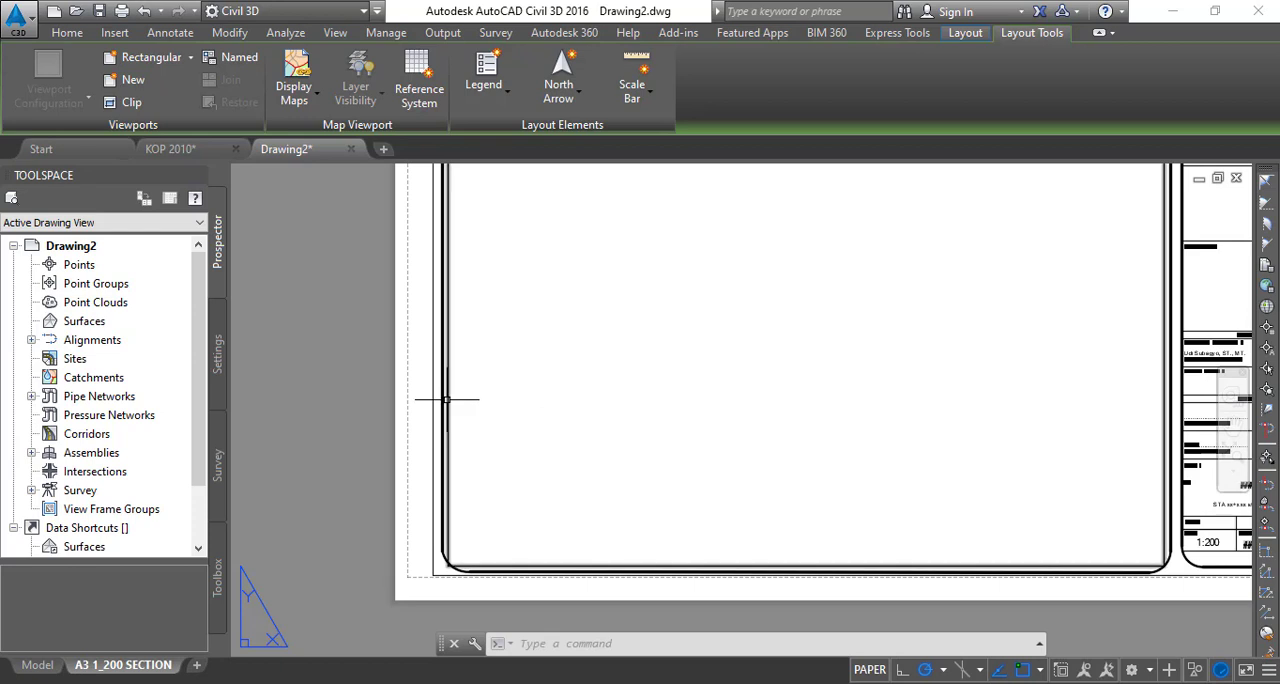
# - Open the properties of the new viewport and set its viewport type to Section
pyautogui.click(445, 399)
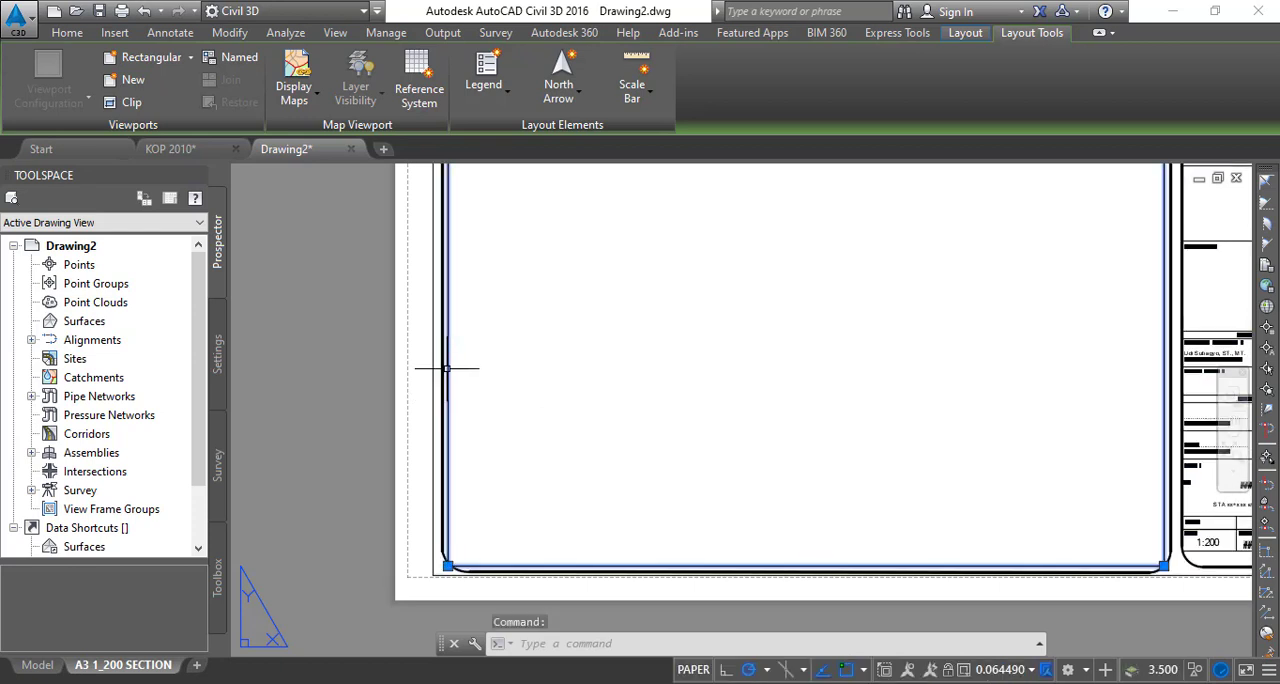
pyautogui.rightClick(447, 376)
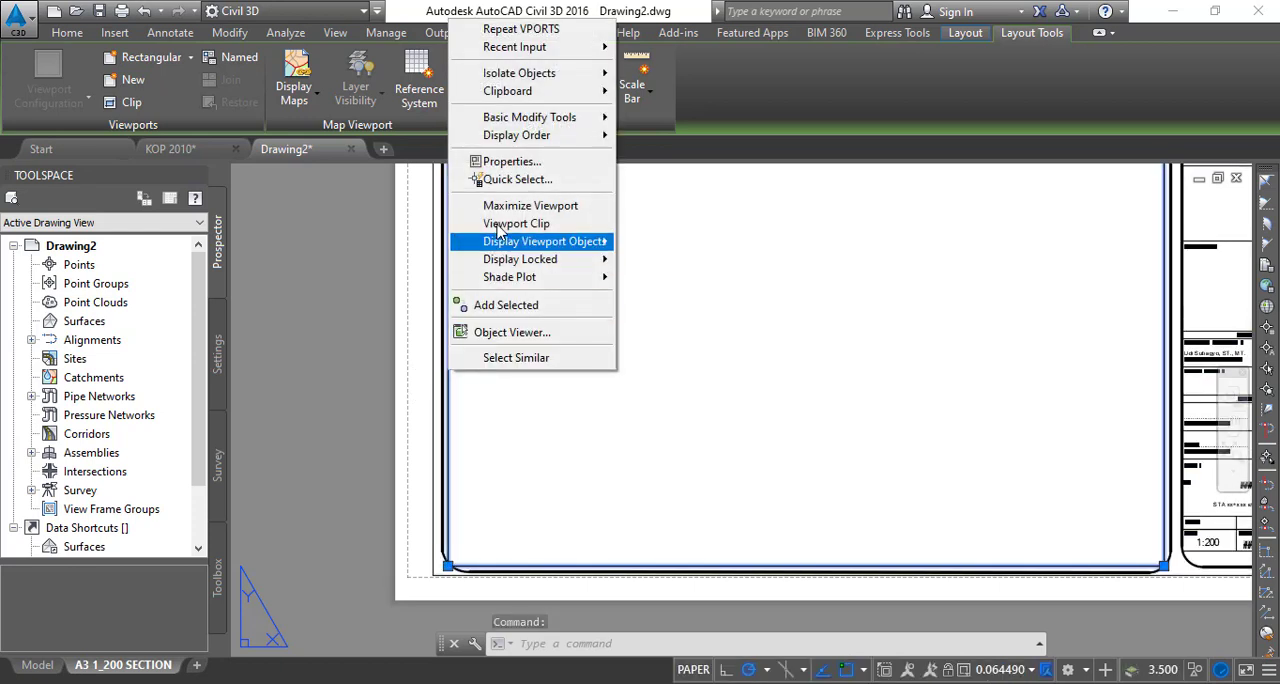
pyautogui.click(507, 163)
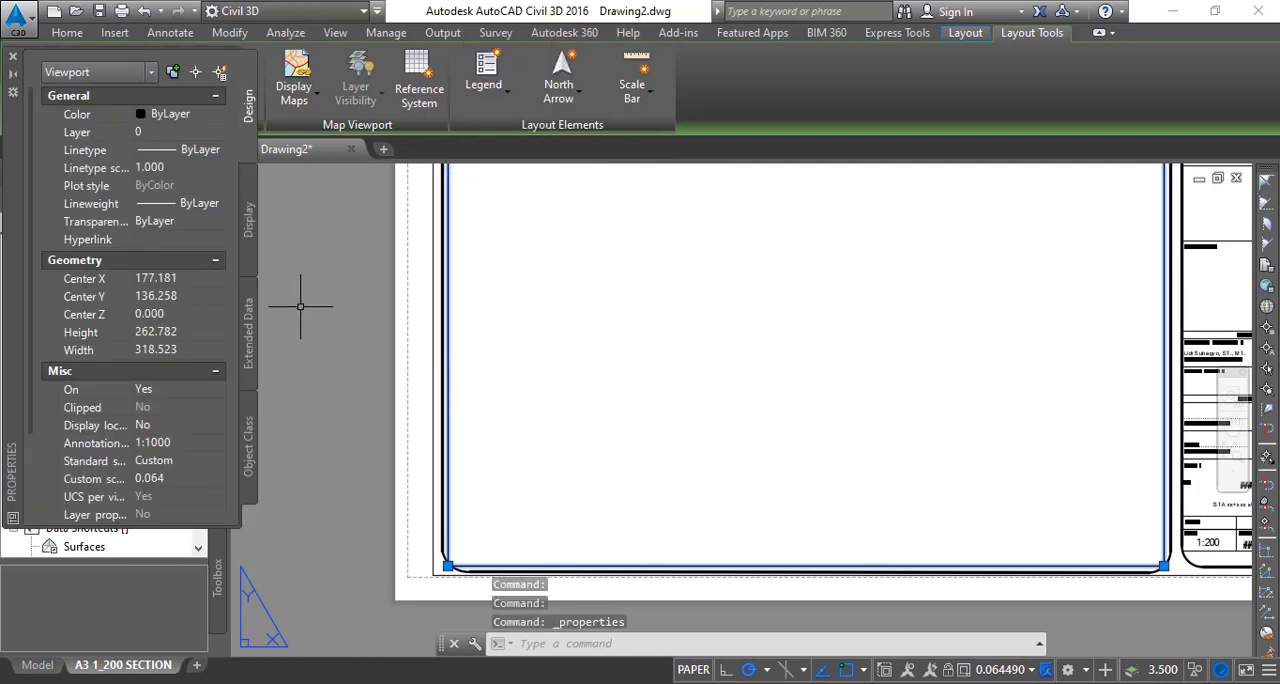
pyautogui.scroll(-5, 117, 469)
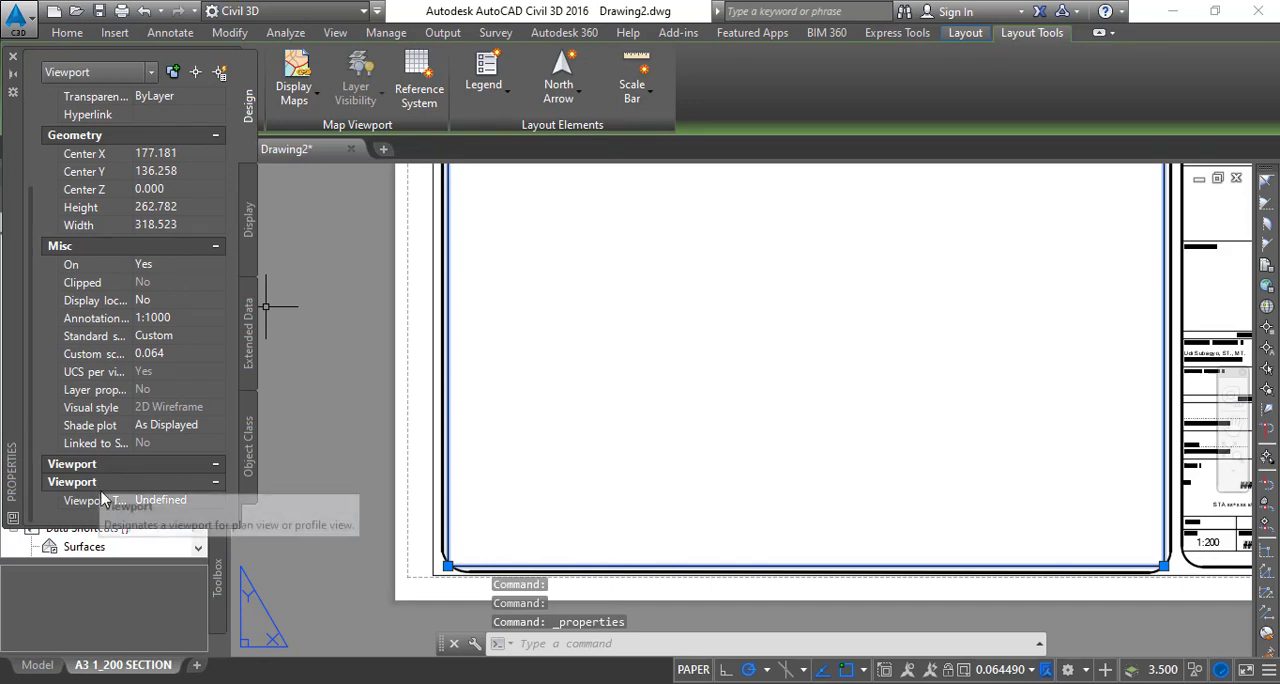
pyautogui.click(198, 504)
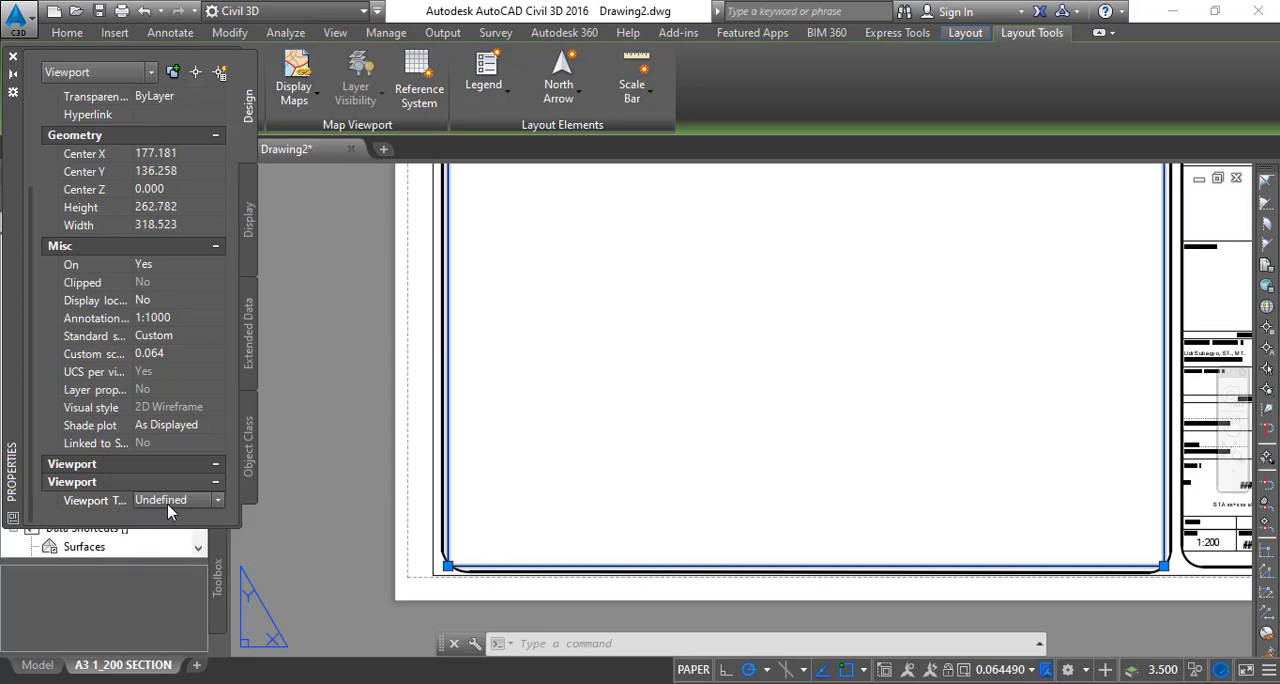
pyautogui.click(218, 501)
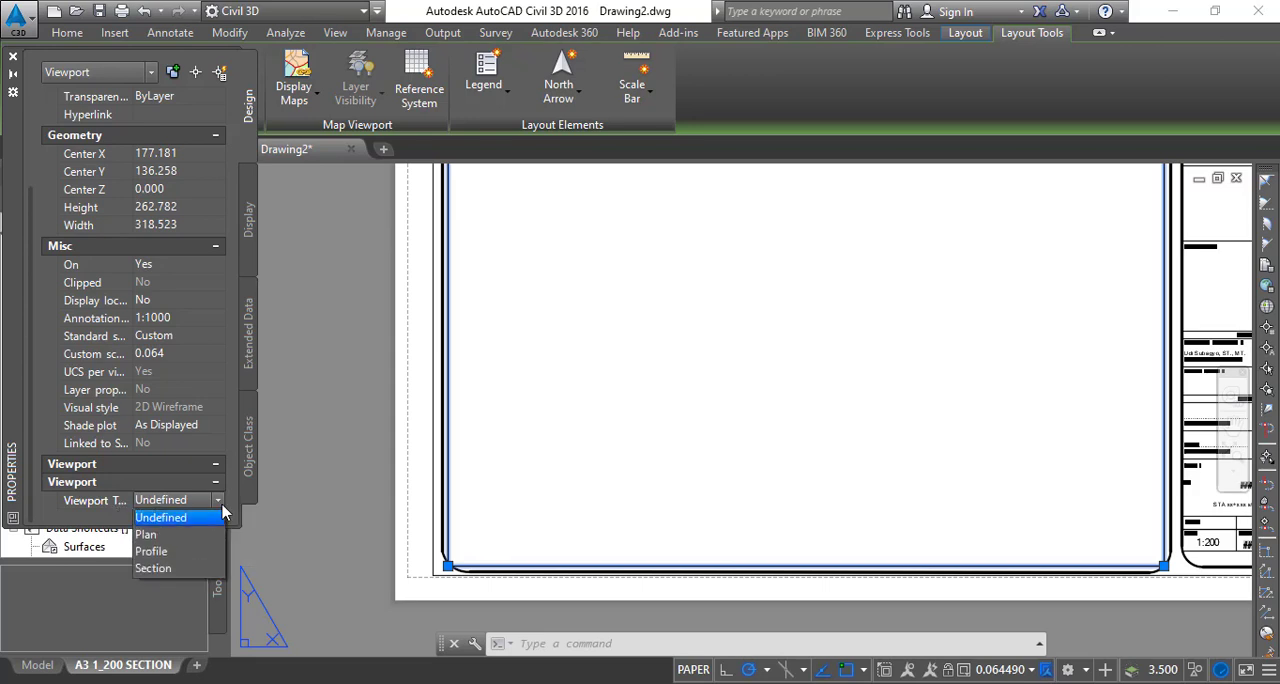
pyautogui.click(183, 569)
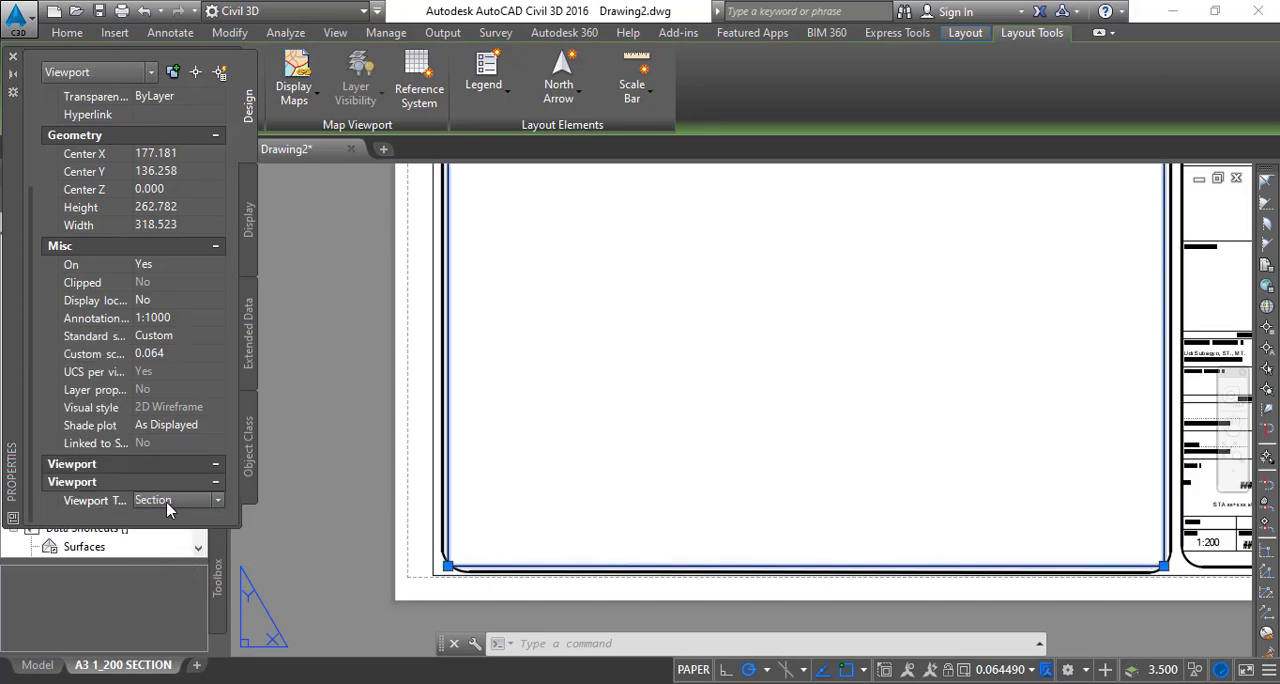
# - Set the viewport's annotation scale to 1:200 and lock its display
pyautogui.click(157, 319)
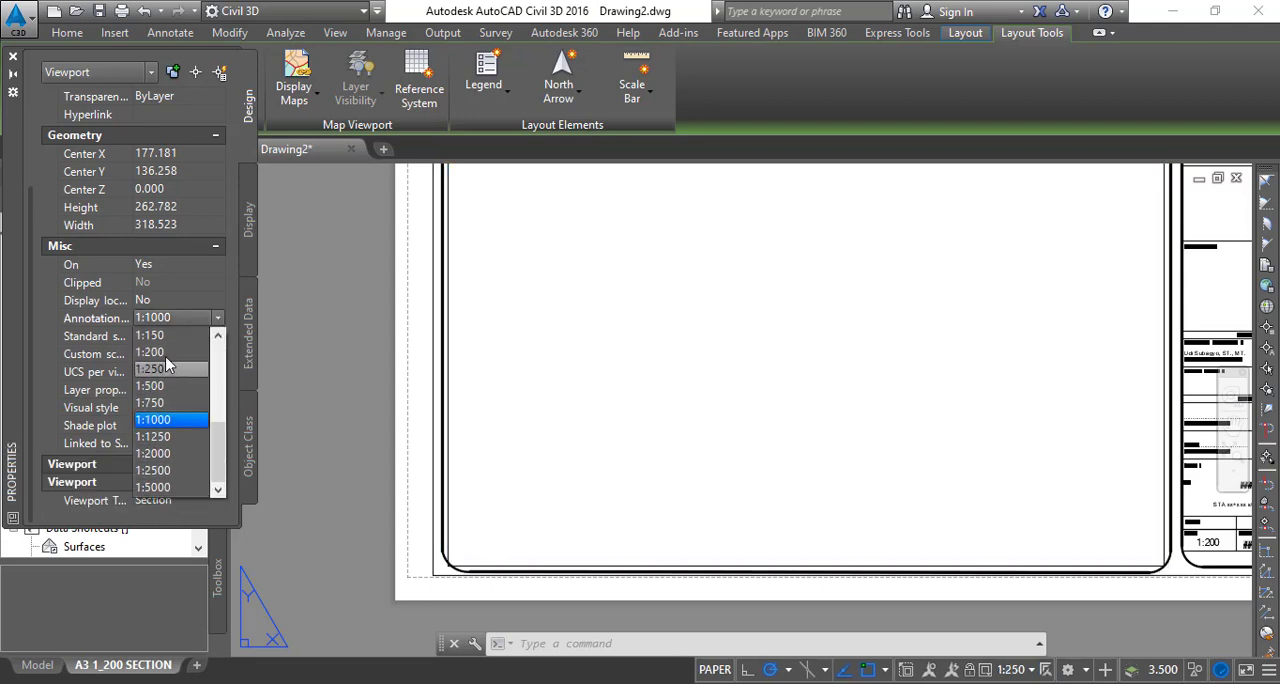
pyautogui.click(163, 352)
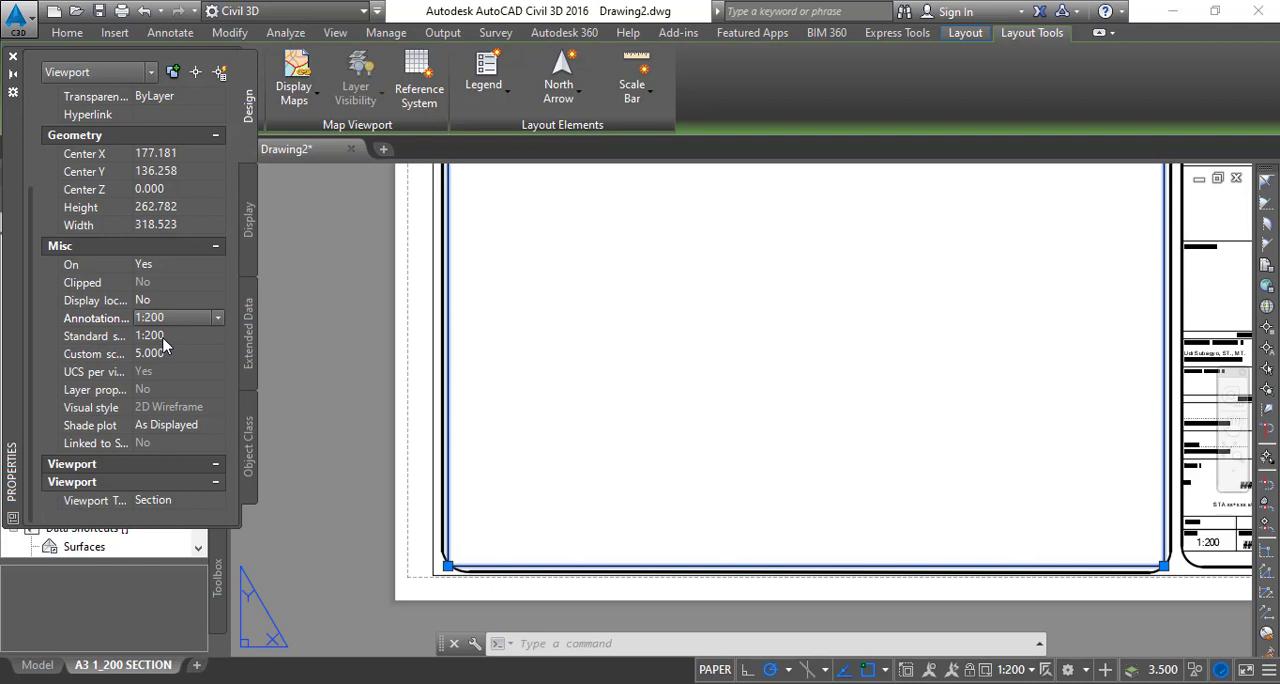
pyautogui.click(154, 304)
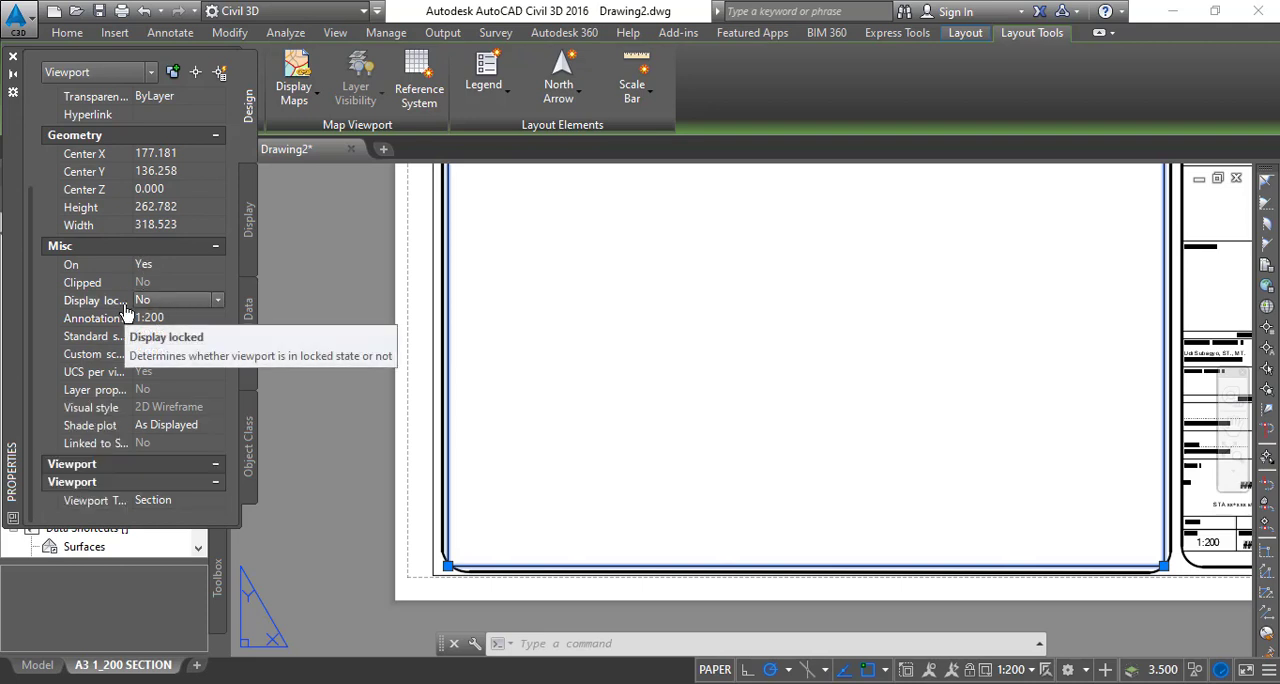
pyautogui.click(174, 306)
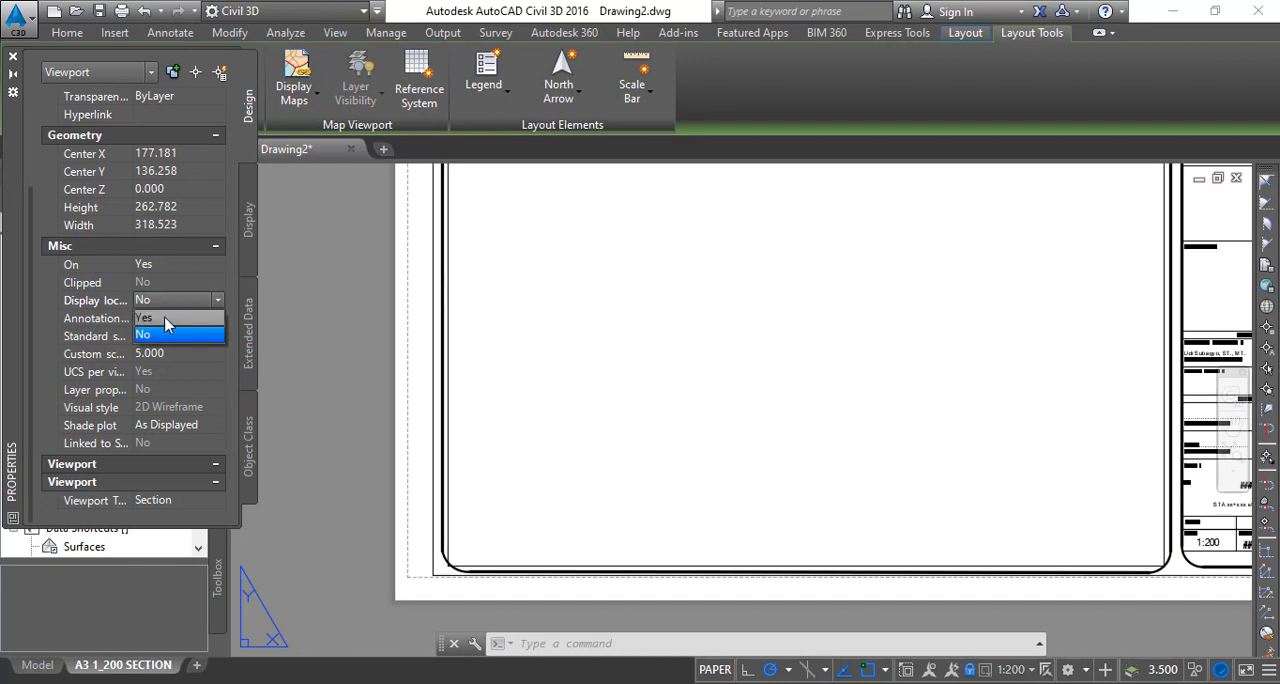
pyautogui.click(164, 316)
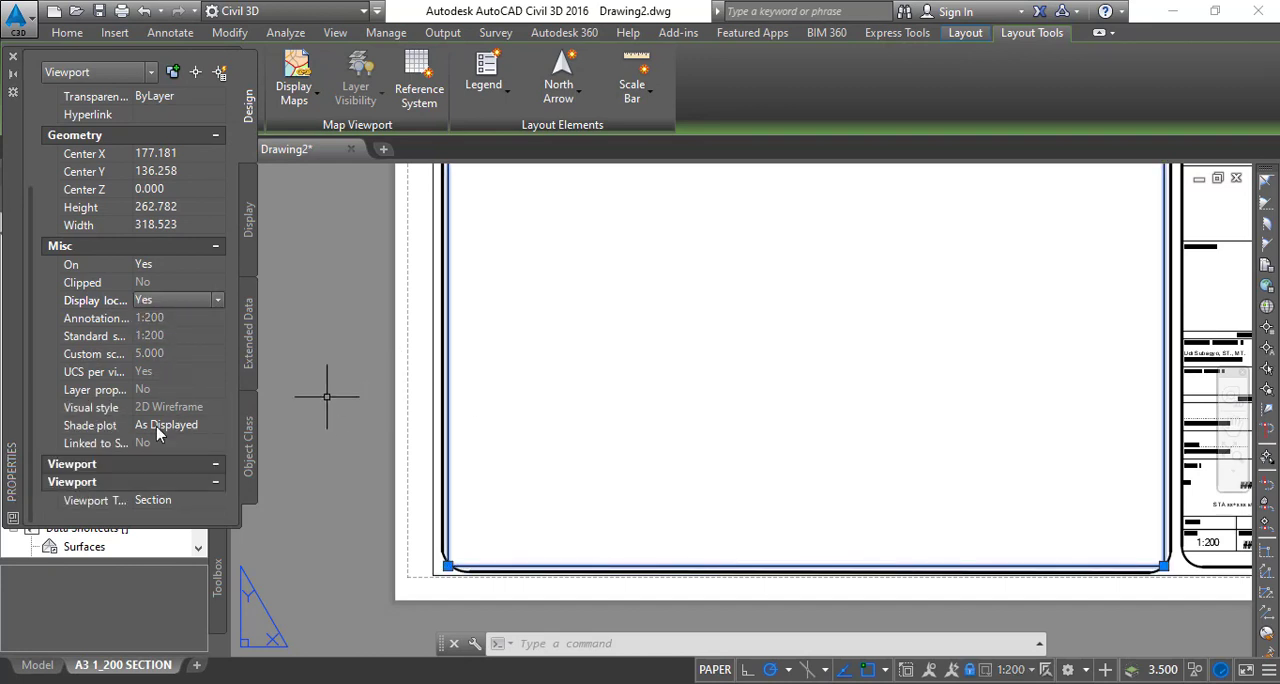
pyautogui.scroll(3, 130, 428)
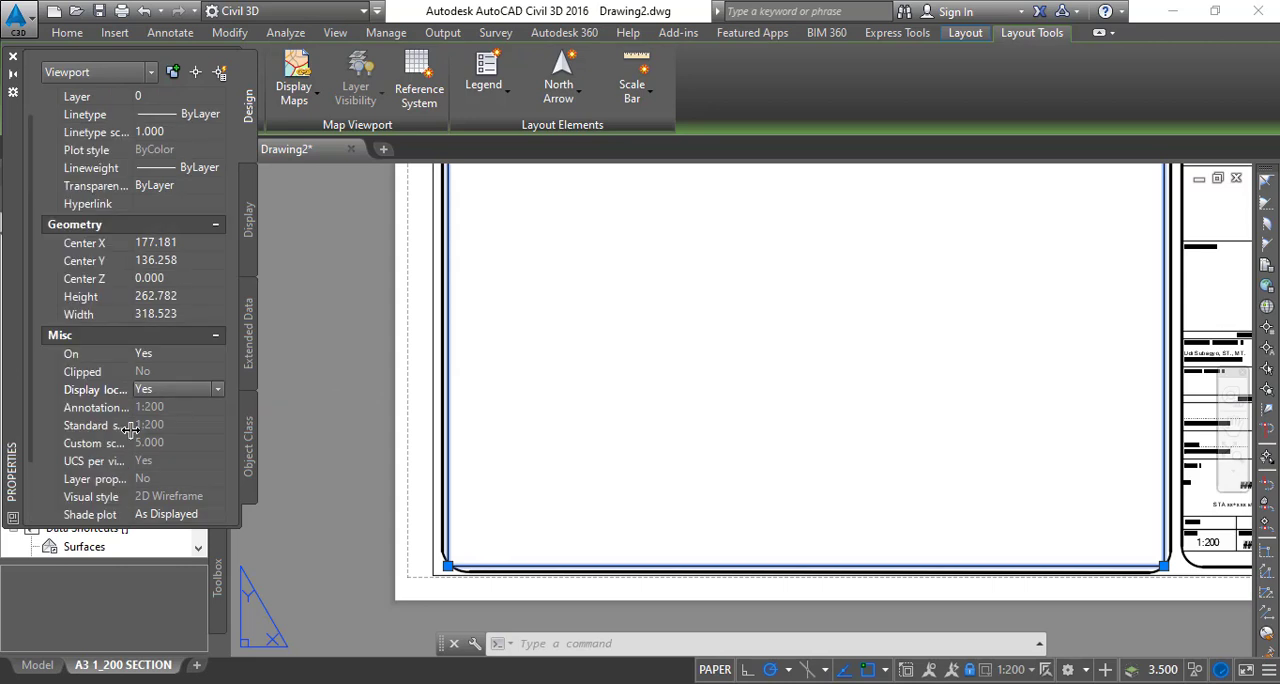
pyautogui.click(13, 58)
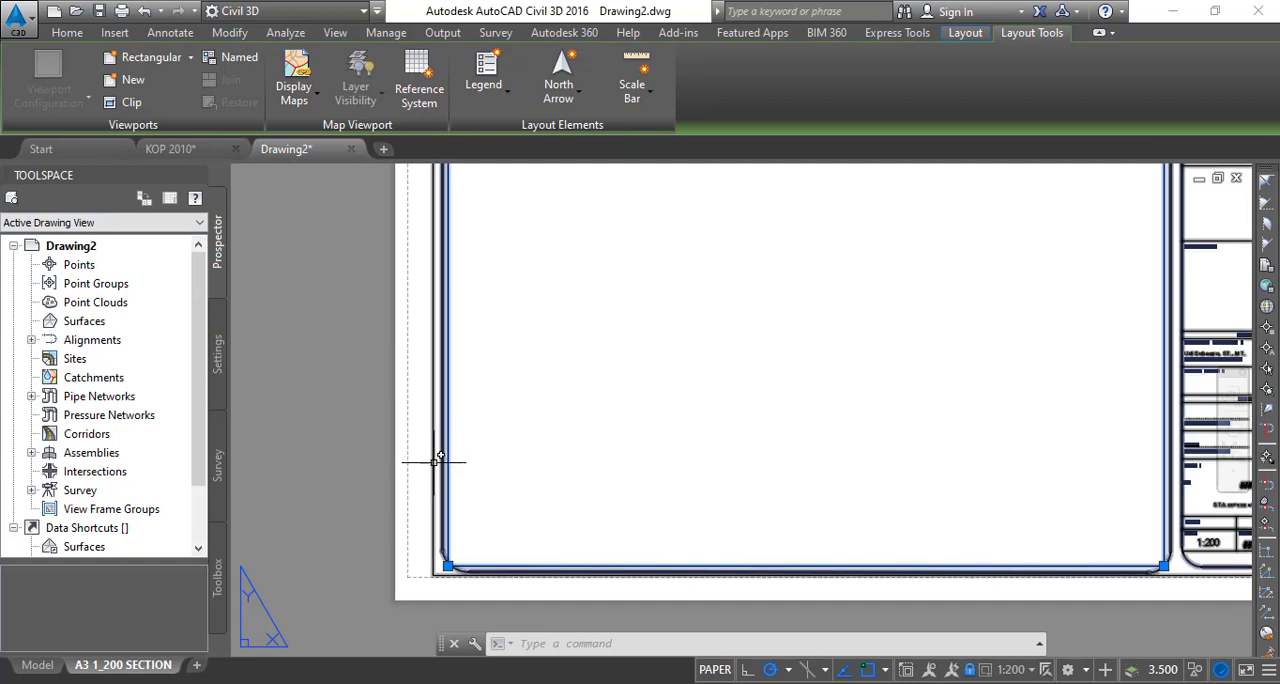
# - Stretch the viewport's lower-left corner onto the rounded corner of the frame
pyautogui.scroll(8, 457, 520)
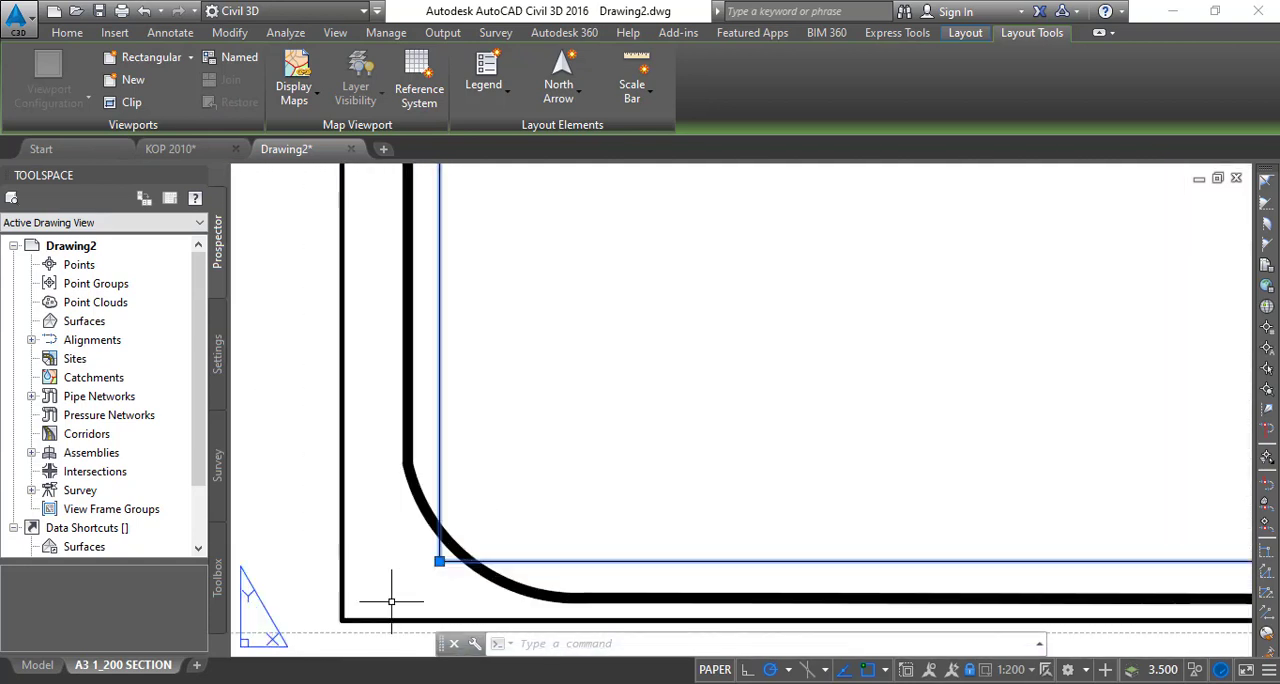
pyautogui.click(468, 538)
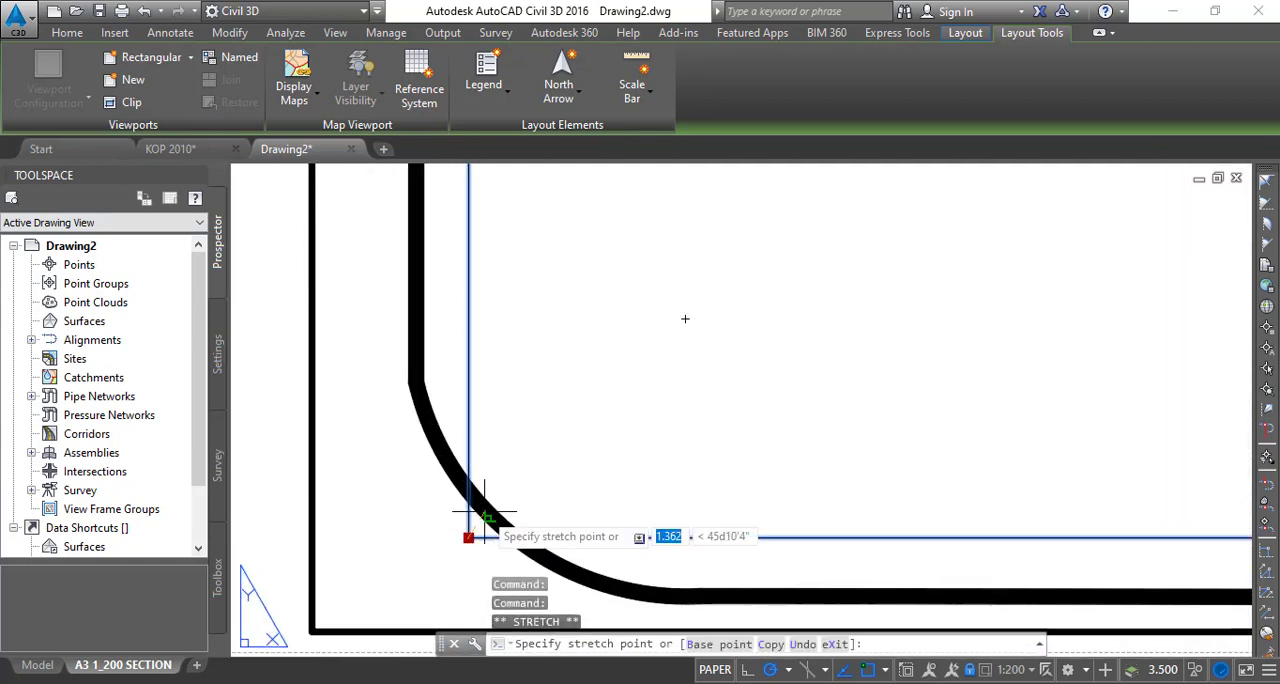
pyautogui.scroll(2, 485, 515)
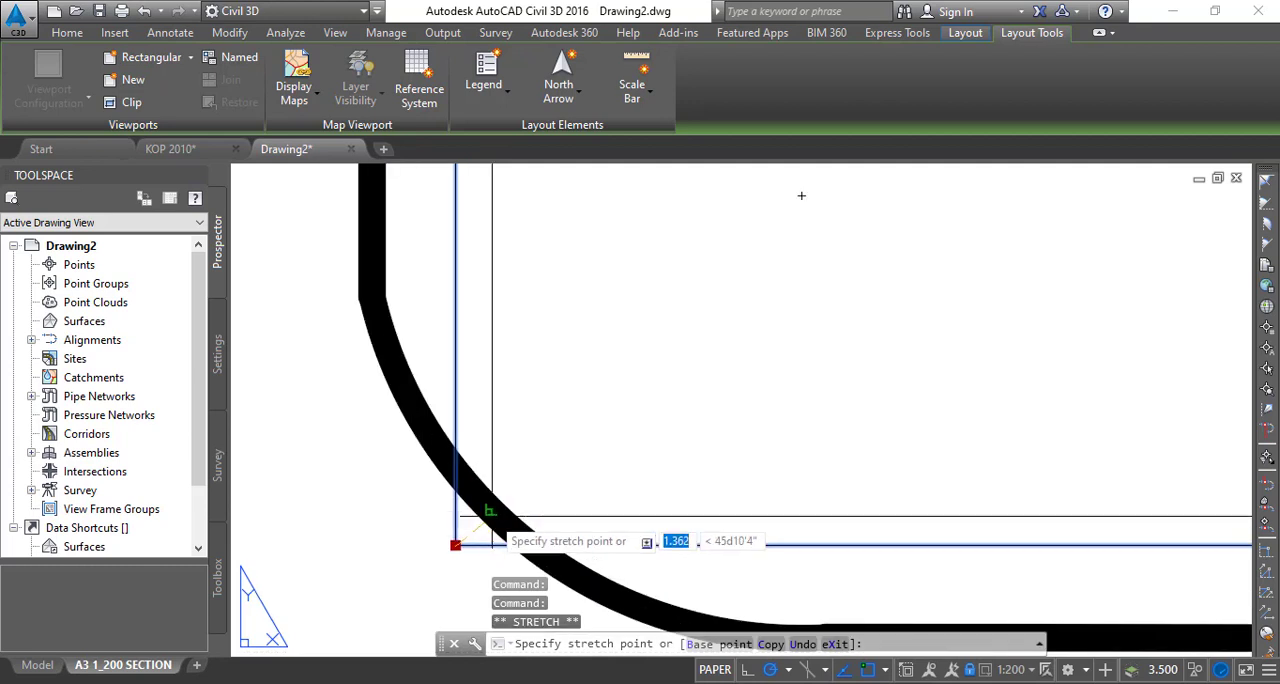
pyautogui.click(485, 511)
pyautogui.scroll(-8, 560, 480)
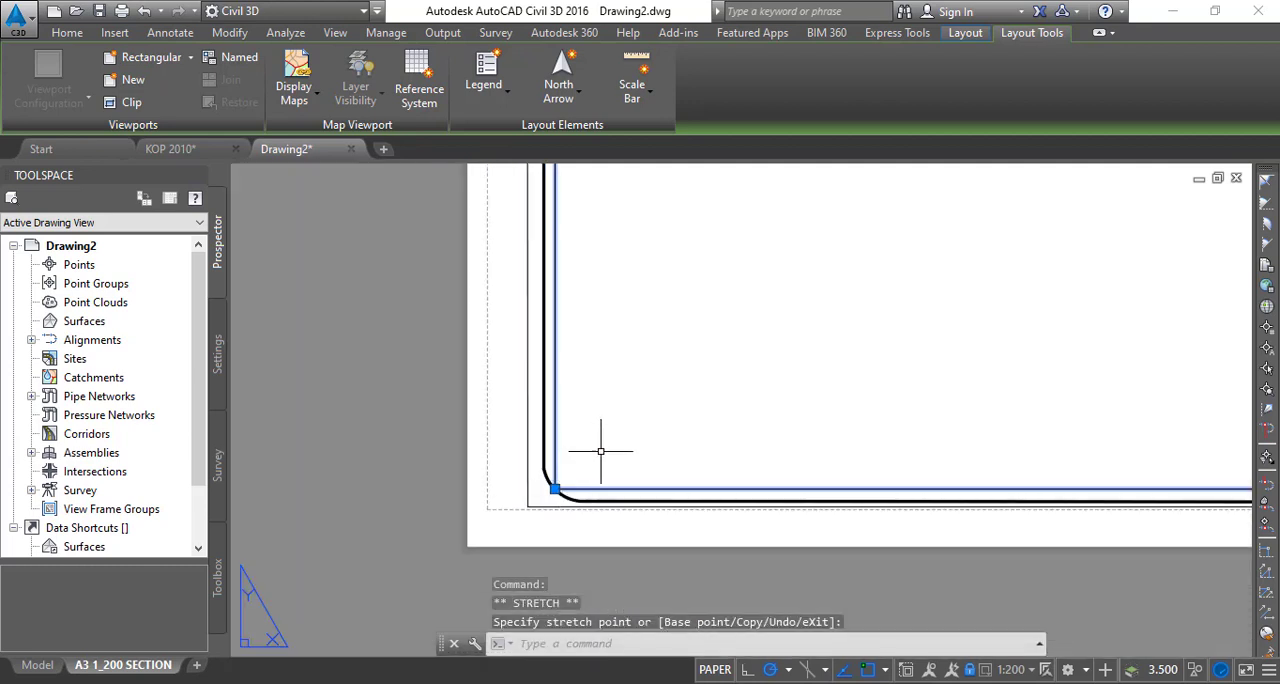
# - Stretch the viewport's upper-left corner onto the rounded corner of the frame
pyautogui.moveTo(598, 451); pyautogui.dragTo(432, 537, button='middle')
pyautogui.scroll(-5, 464, 468)
pyautogui.moveTo(471, 280); pyautogui.dragTo(454, 494, button='middle')
pyautogui.scroll(9, 420, 352)
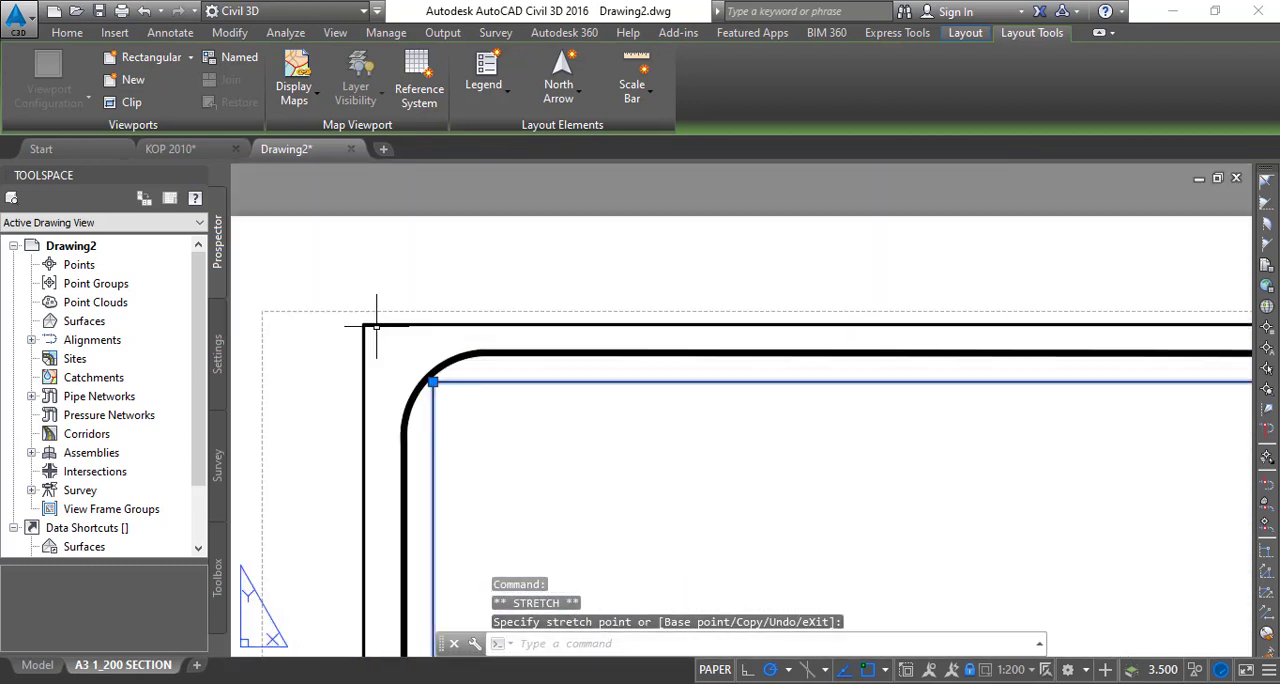
pyautogui.scroll(6, 413, 425)
pyautogui.click(497, 219)
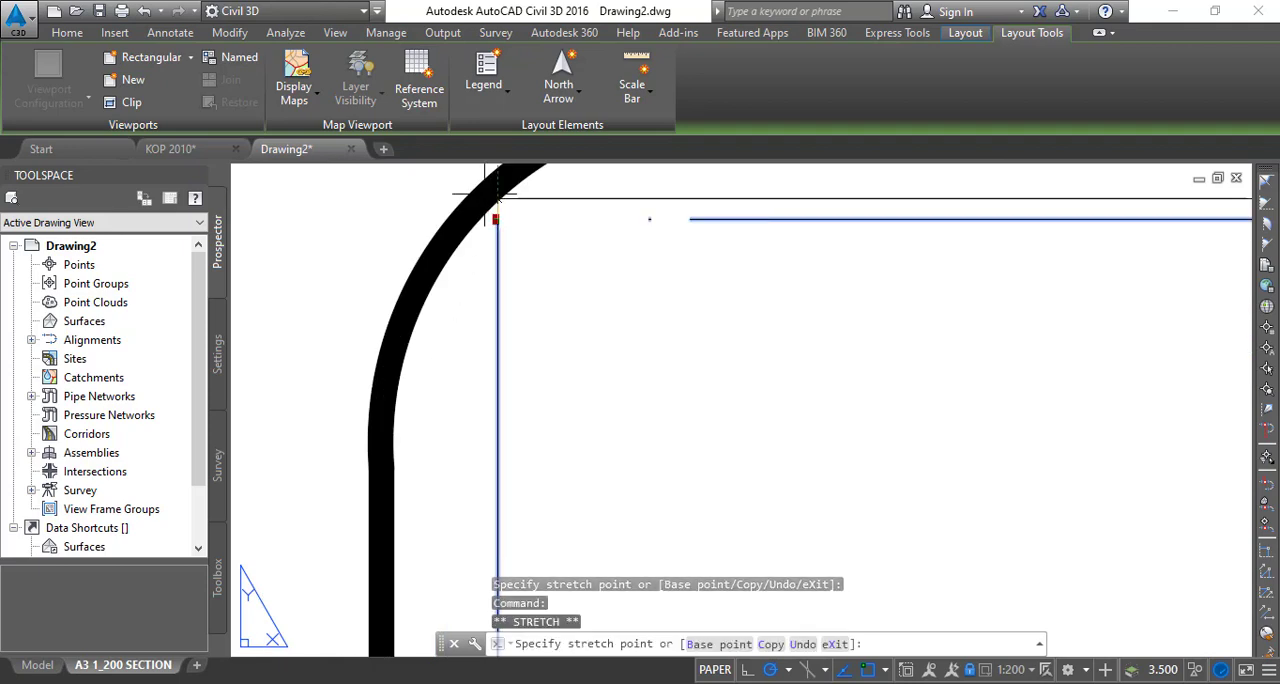
pyautogui.click(475, 198)
pyautogui.scroll(-12, 514, 303)
# - Check the viewport's corners against the frame across the whole sheet and clear the selection
pyautogui.moveTo(559, 449); pyautogui.dragTo(527, 373, button='middle')
pyautogui.scroll(5, 474, 490)
pyautogui.scroll(3, 525, 483)
pyautogui.scroll(-9, 570, 470)
pyautogui.moveTo(570, 468); pyautogui.dragTo(363, 430, button='middle')
pyautogui.moveTo(705, 432); pyautogui.dragTo(703, 511, button='middle')
pyautogui.moveTo(669, 421); pyautogui.dragTo(669, 490, button='middle')
pyautogui.press('Escape')
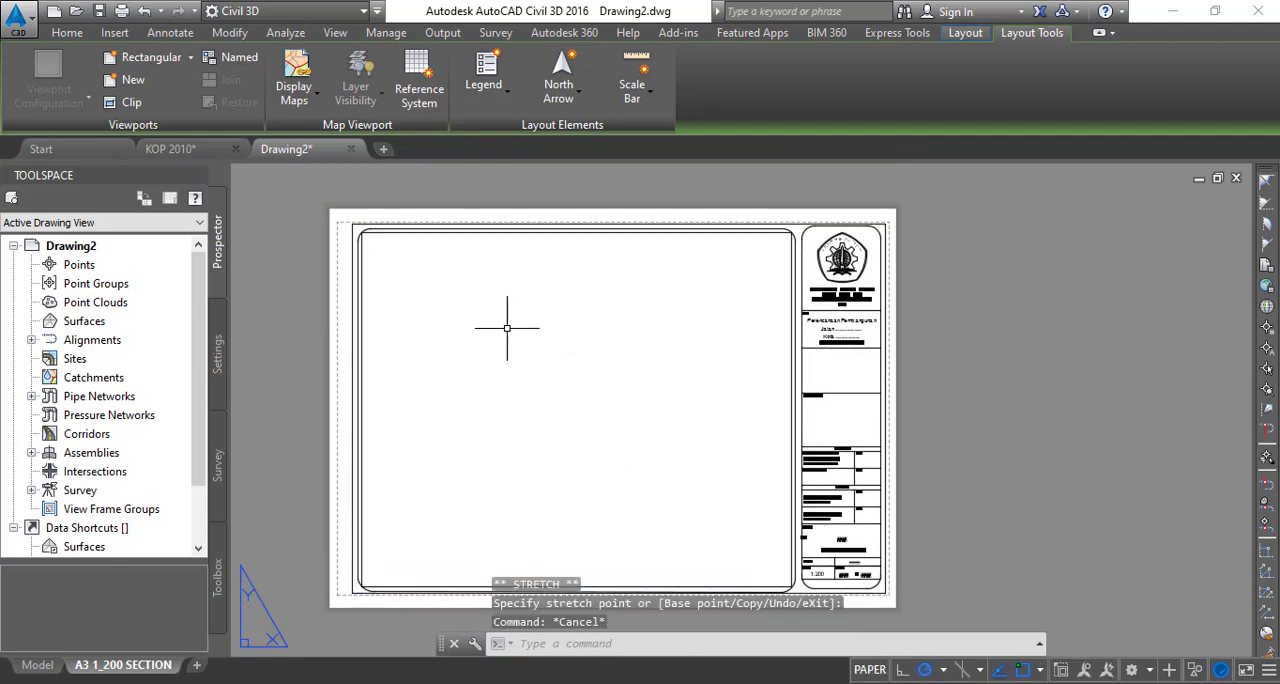
# - Review the viewport's scale, display lock and viewport type in its properties, and clear the selection
pyautogui.click(363, 300)
pyautogui.rightClick(363, 300)
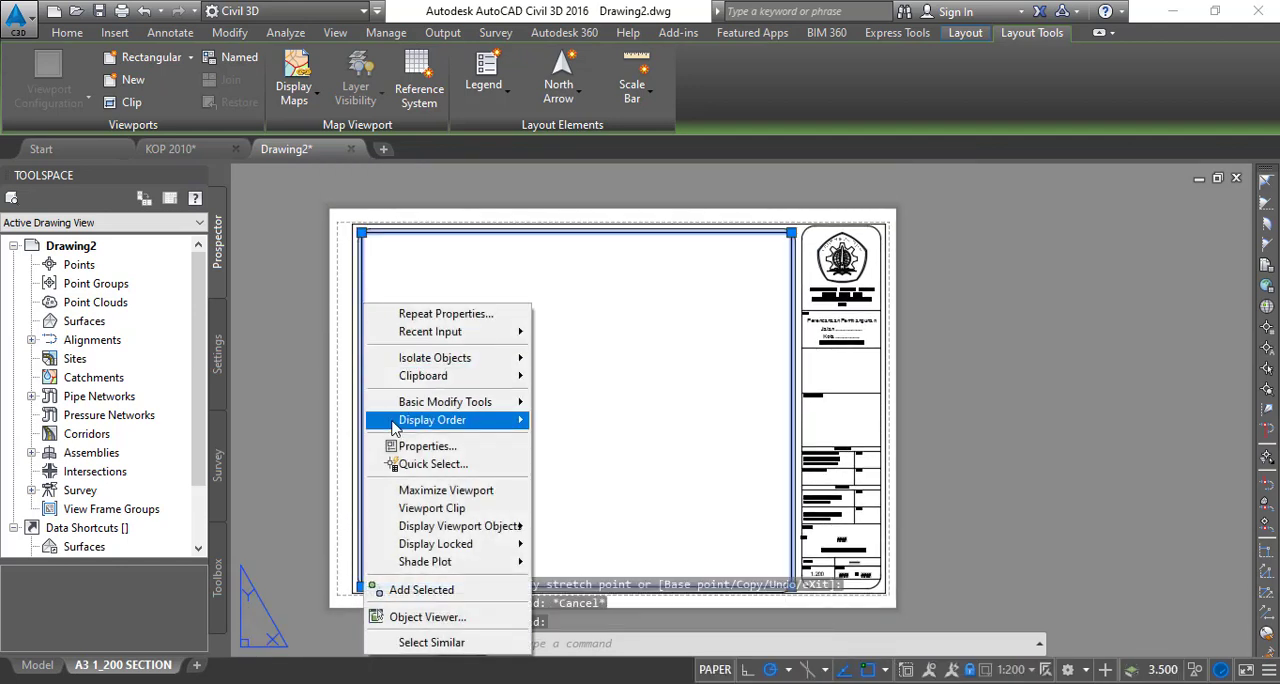
pyautogui.click(420, 447)
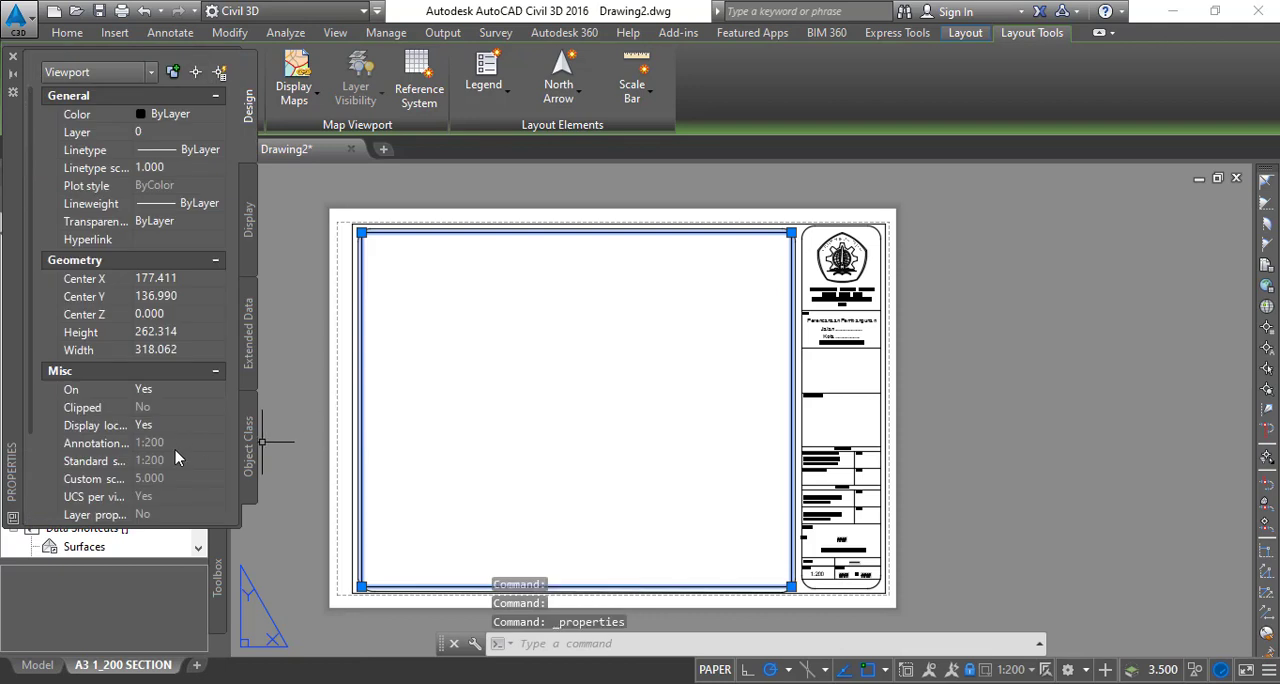
pyautogui.scroll(-3, 175, 457)
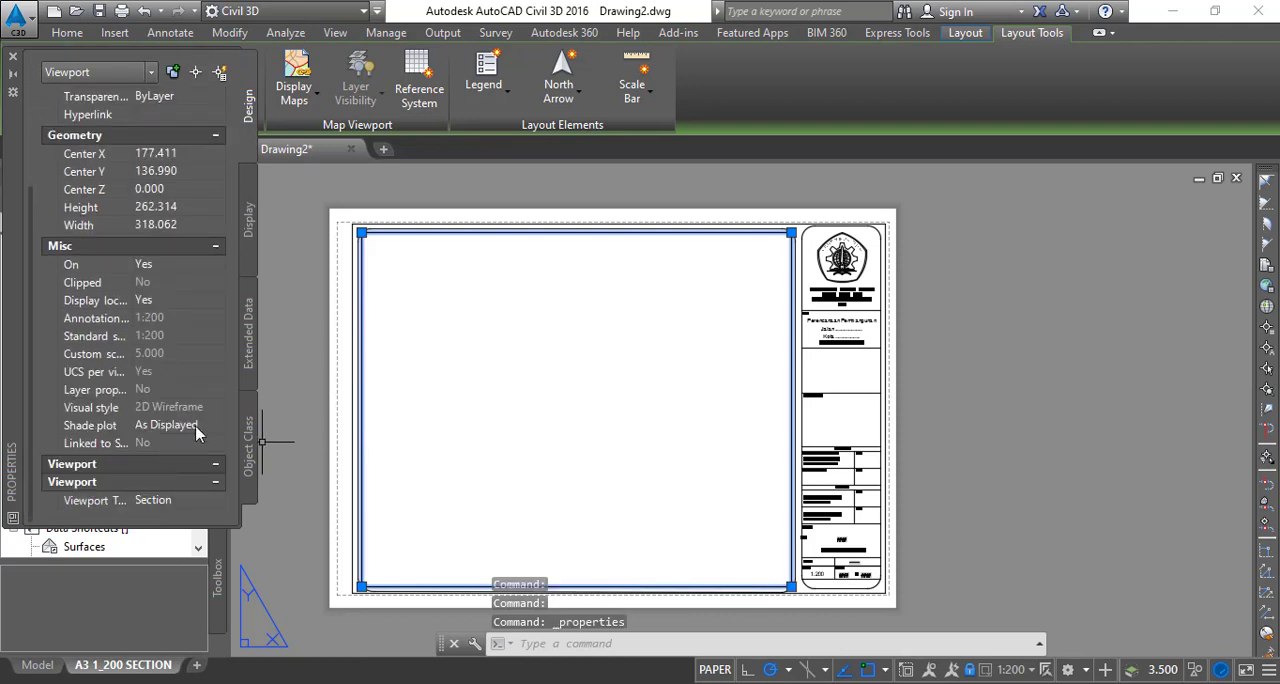
pyautogui.scroll(3, 192, 445)
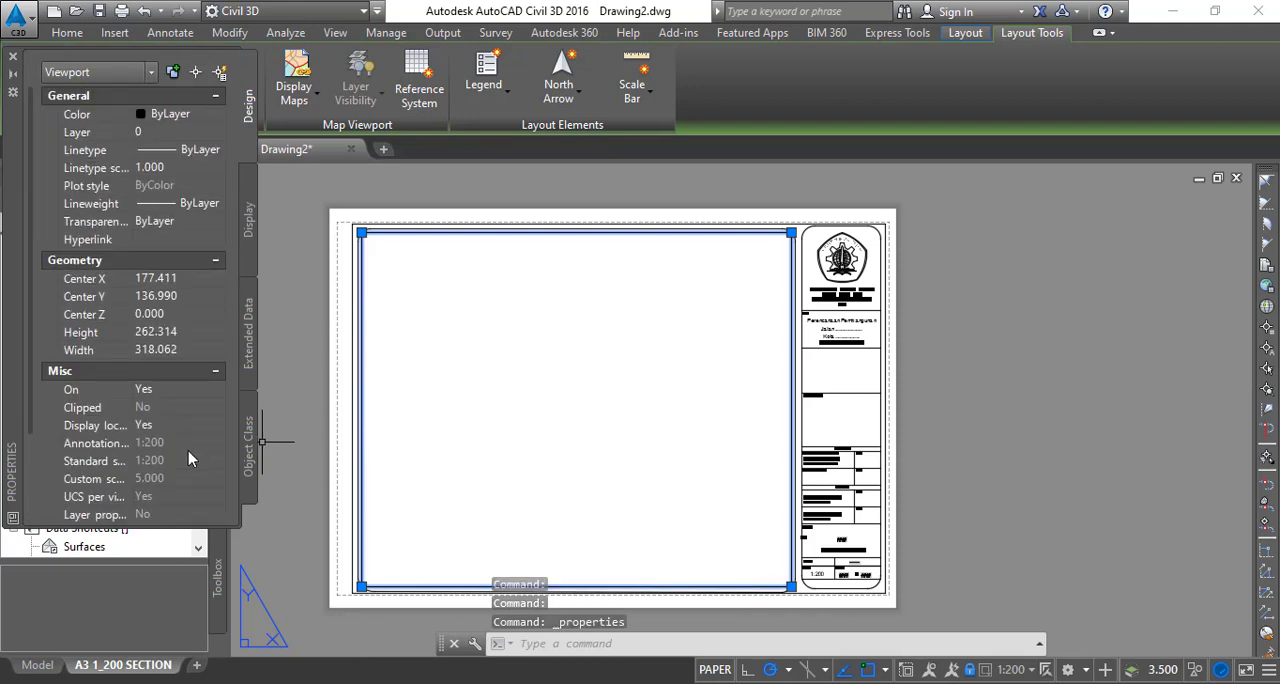
pyautogui.click(13, 58)
pyautogui.press('Escape')
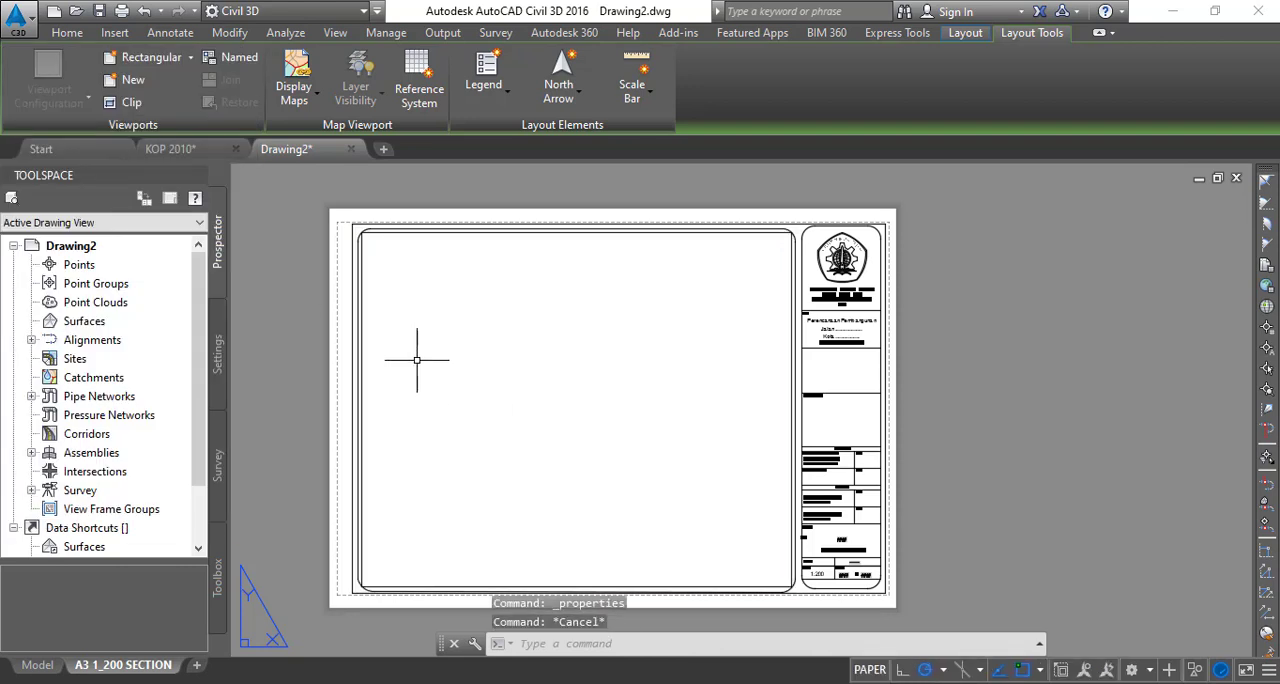
# - Inspect the finished sheet's frame corners, title block and scale entry
pyautogui.moveTo(417, 357); pyautogui.dragTo(477, 376, button='middle')
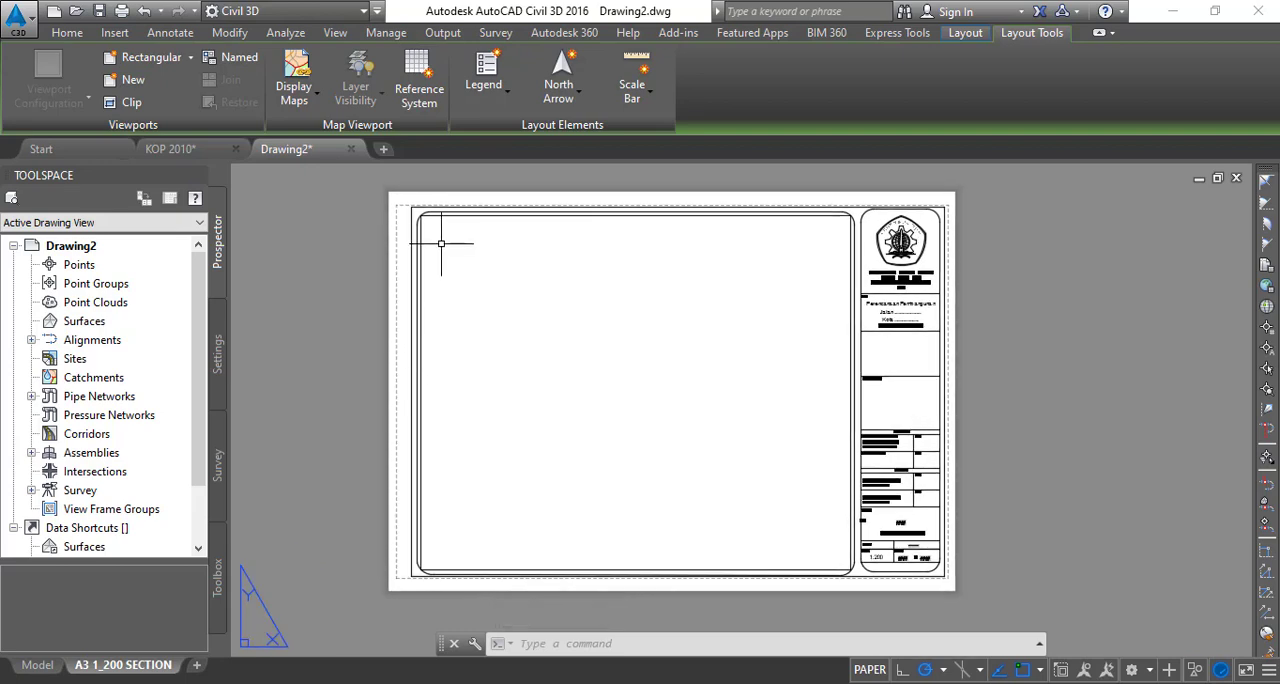
pyautogui.scroll(3, 860, 533)
pyautogui.scroll(-3, 829, 329)
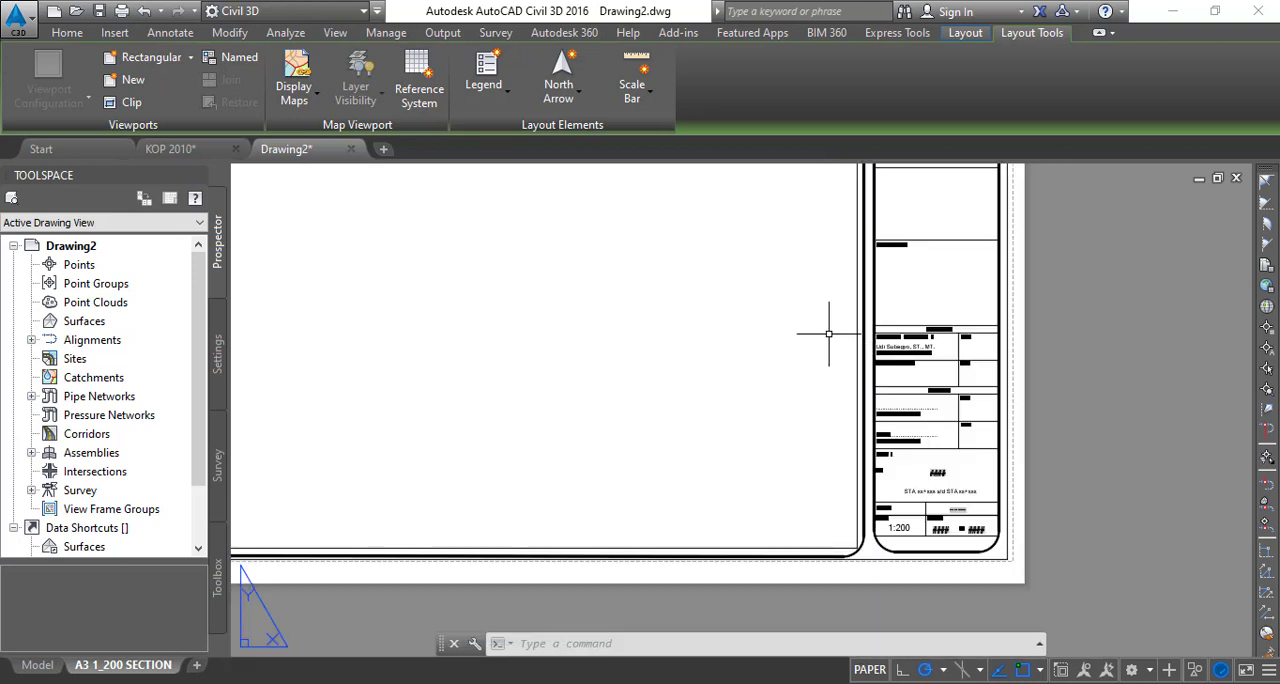
pyautogui.scroll(-1, 900, 543)
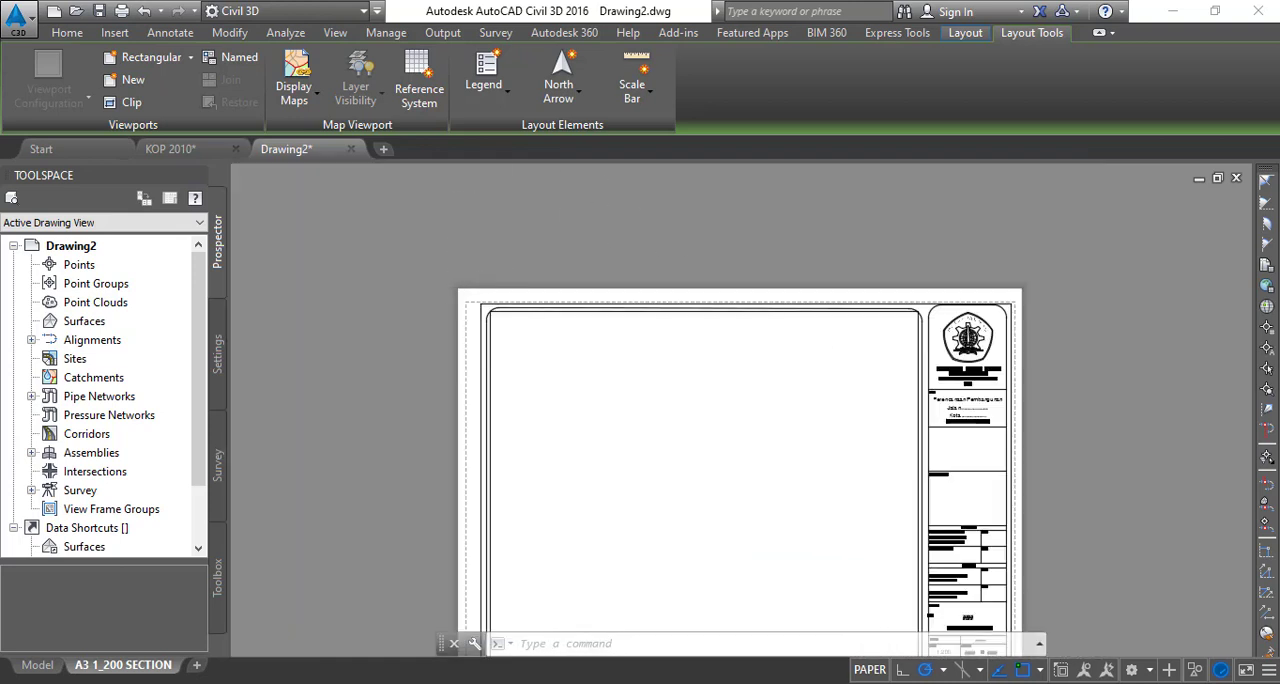
pyautogui.scroll(4, 509, 337)
pyautogui.scroll(-2, 421, 254)
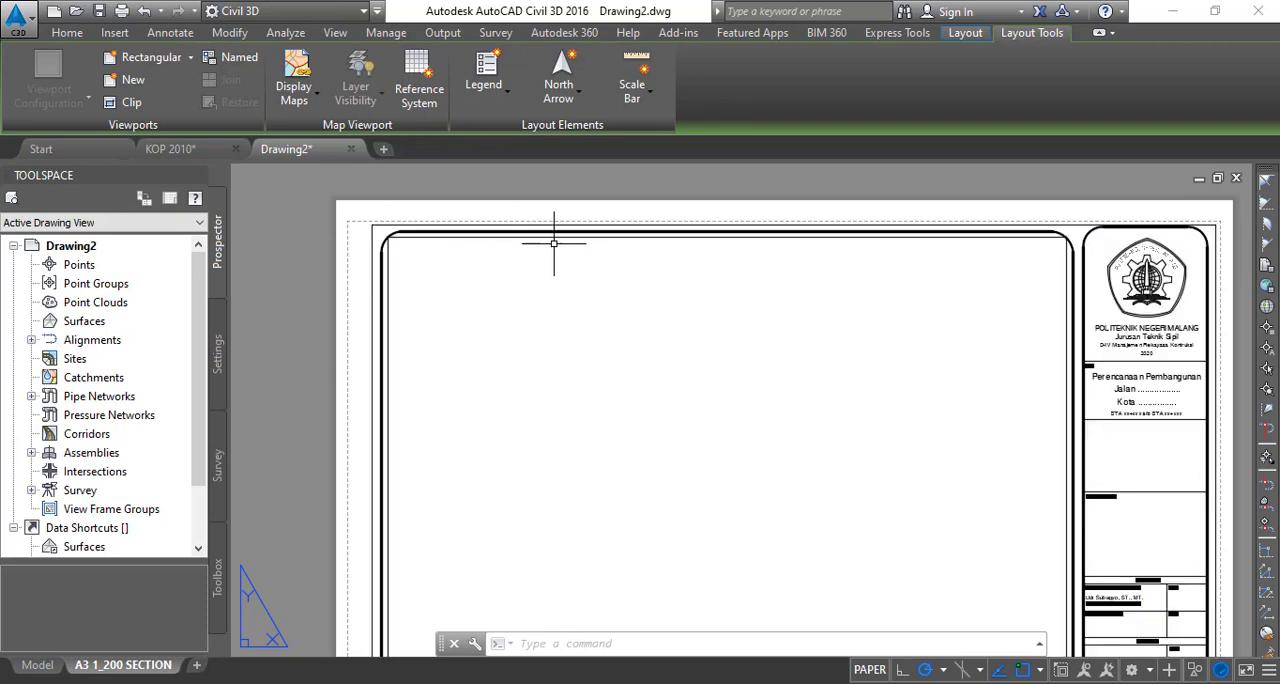
pyautogui.scroll(-2, 618, 250)
pyautogui.scroll(2, 905, 510)
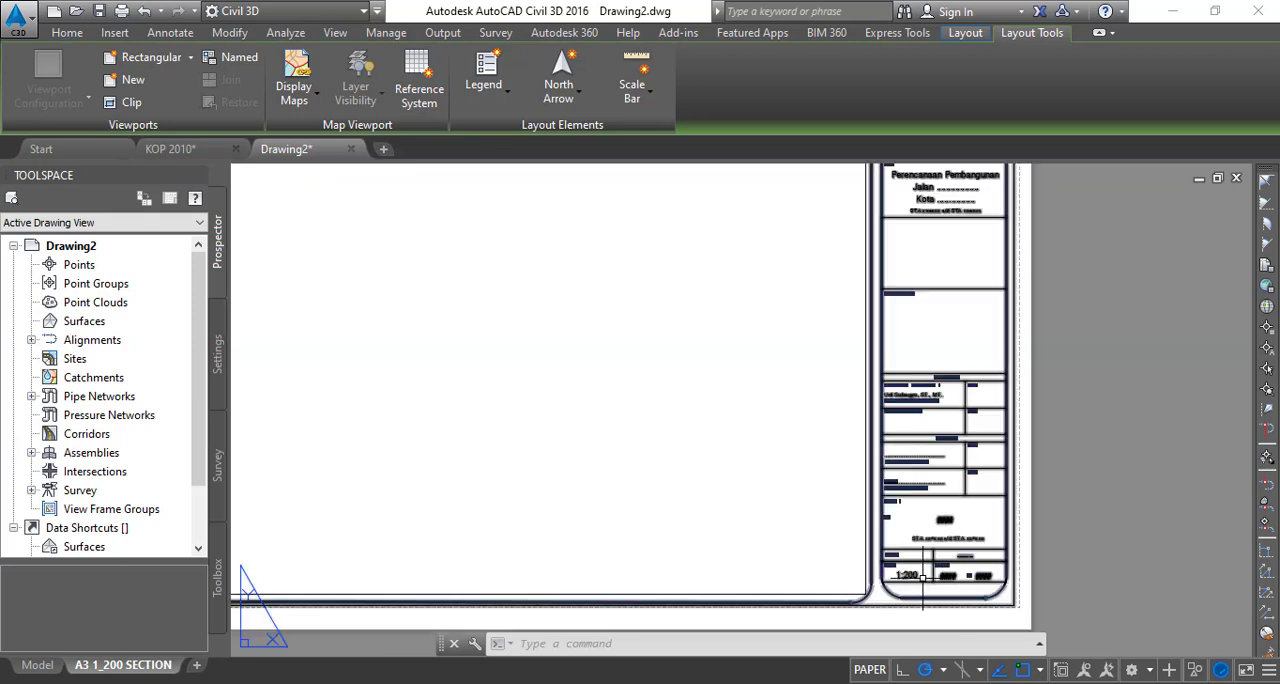
pyautogui.scroll(1, 941, 531)
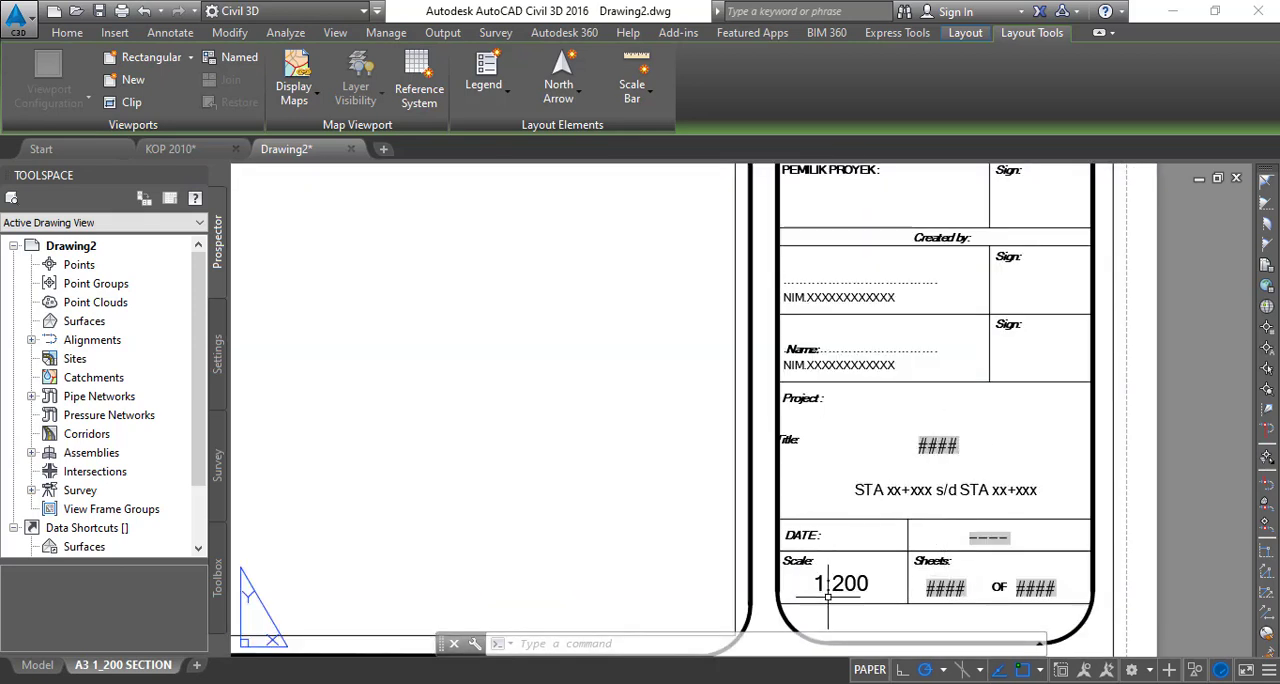
pyautogui.scroll(-4, 743, 394)
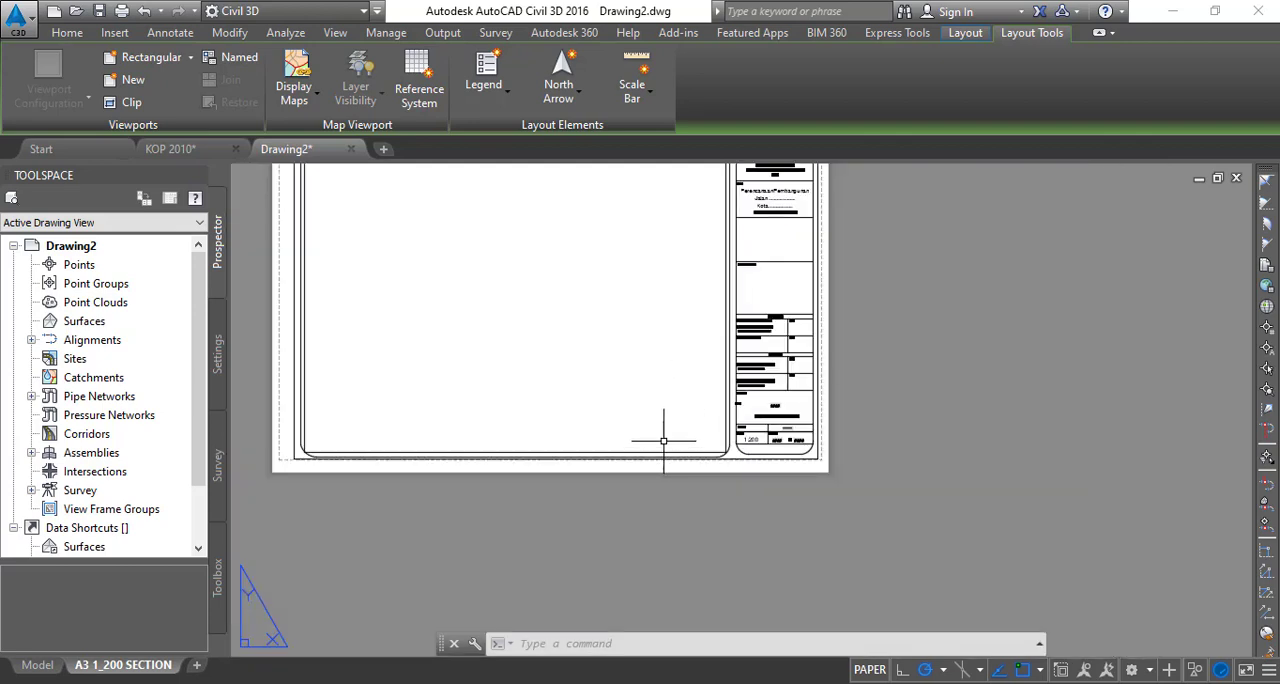
pyautogui.moveTo(434, 403); pyautogui.dragTo(522, 494, button='middle')
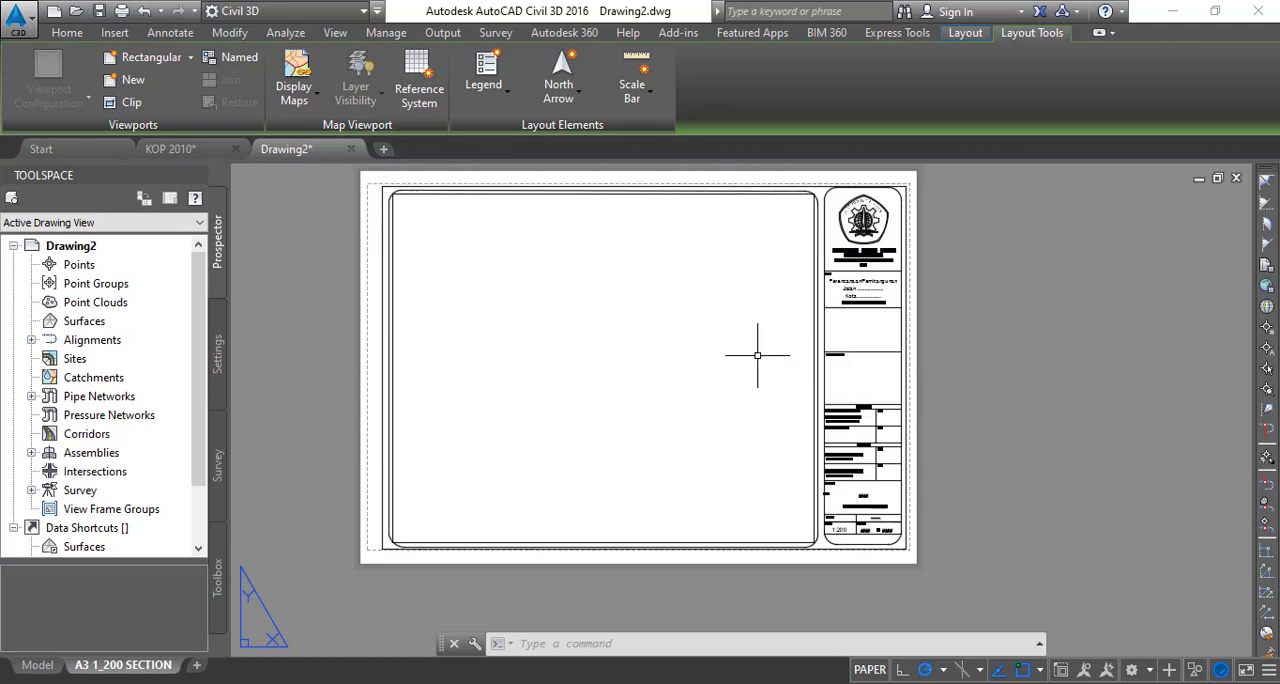
# - Create a copy of the A3 1_200 SECTION layout at the end of the layout list
pyautogui.rightClick(138, 670)
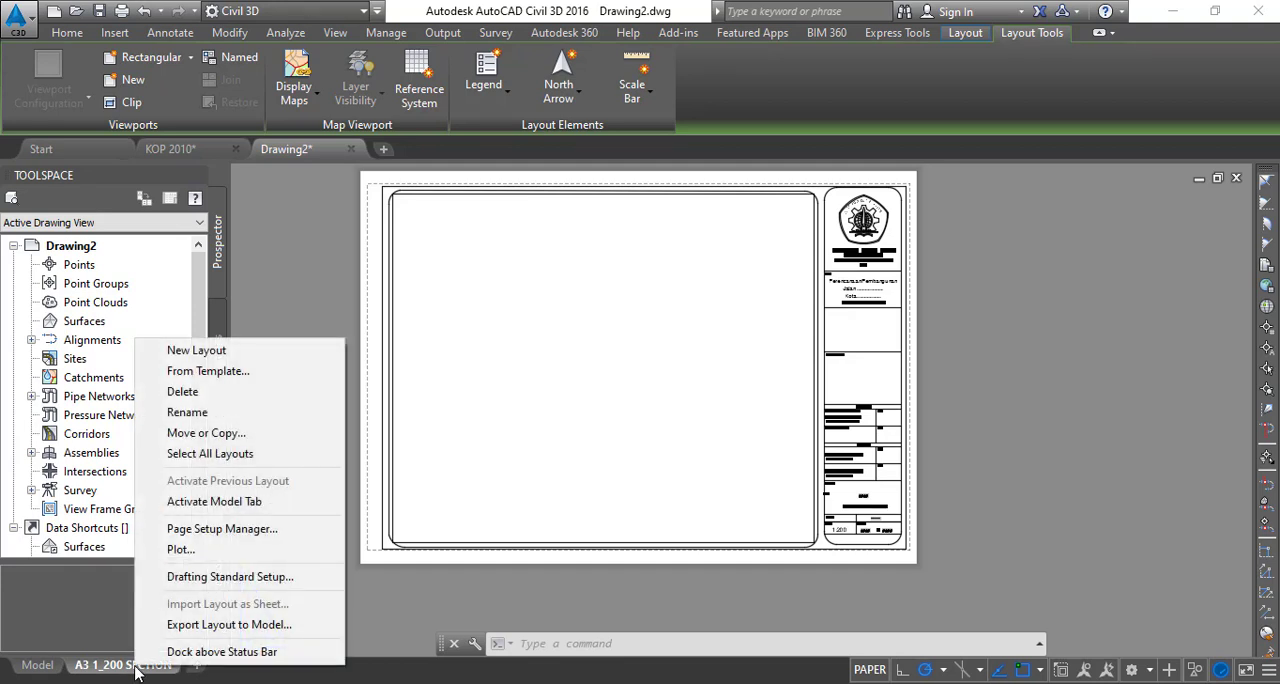
pyautogui.click(206, 433)
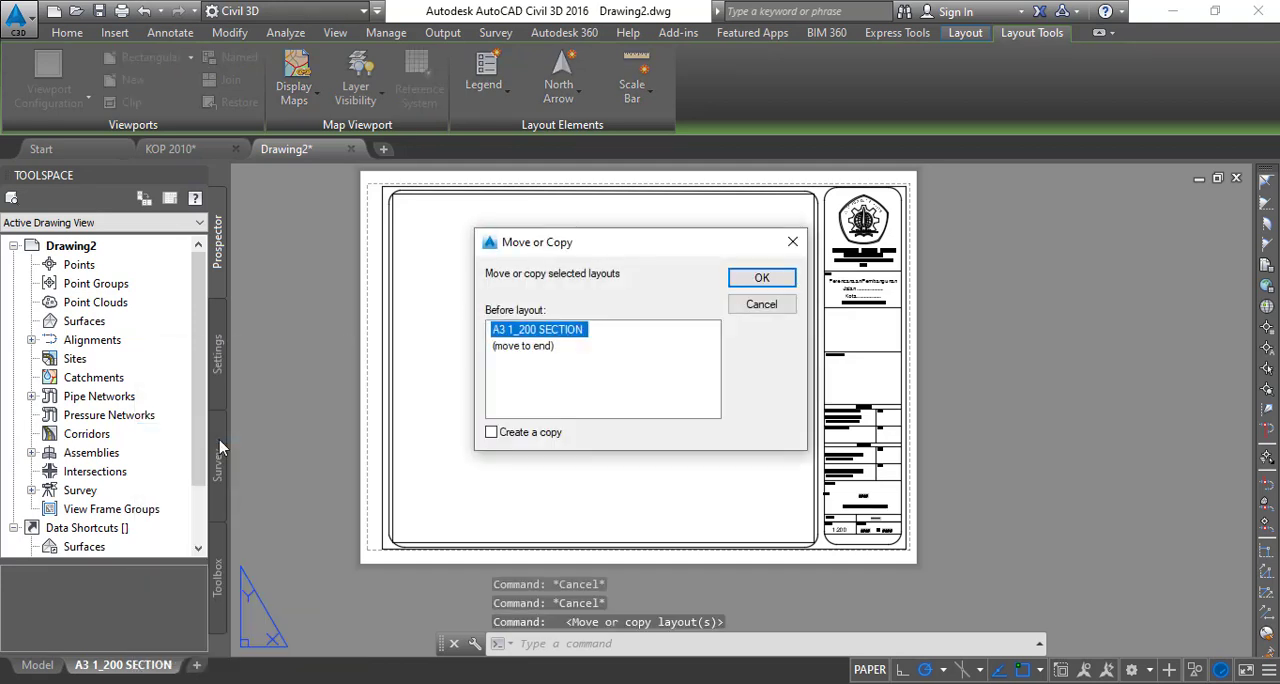
pyautogui.click(517, 437)
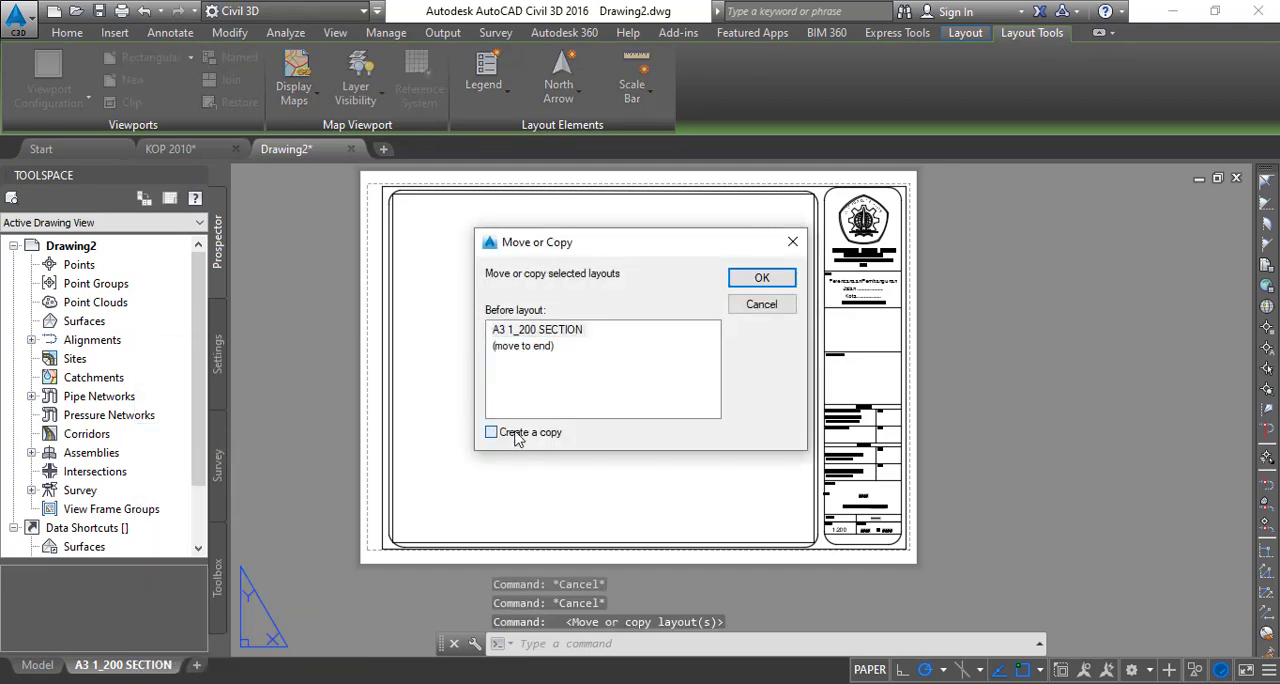
pyautogui.click(531, 350)
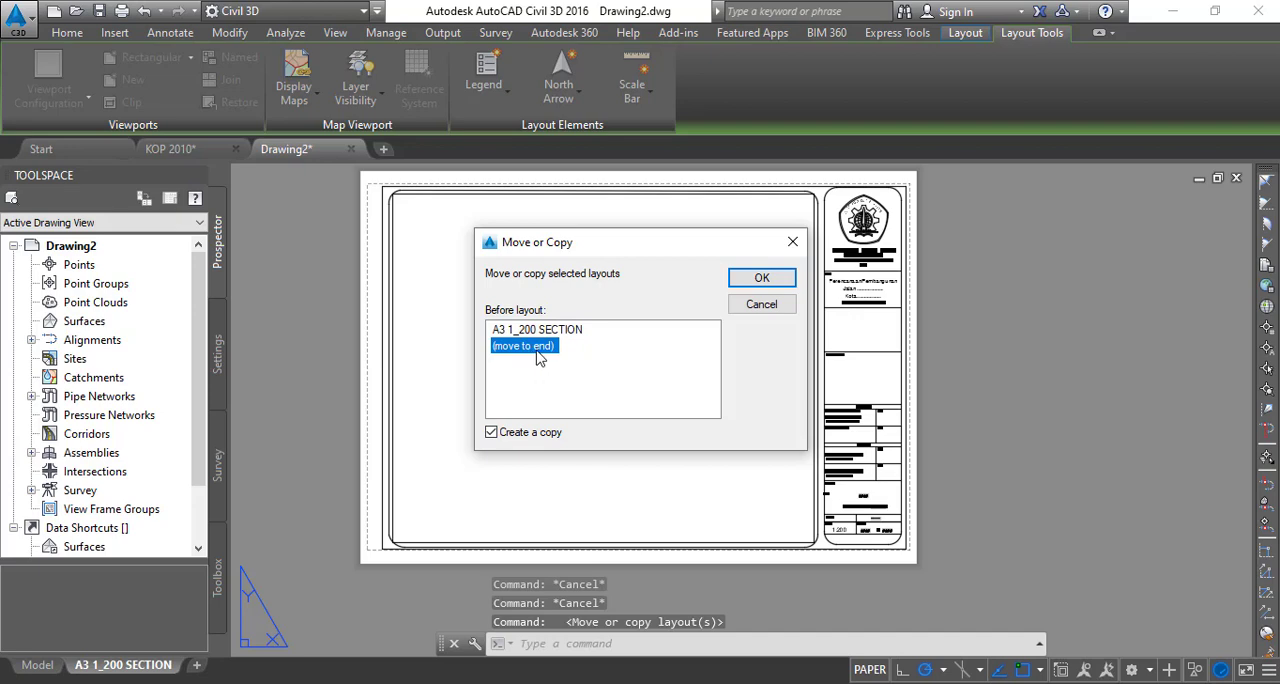
pyautogui.click(762, 279)
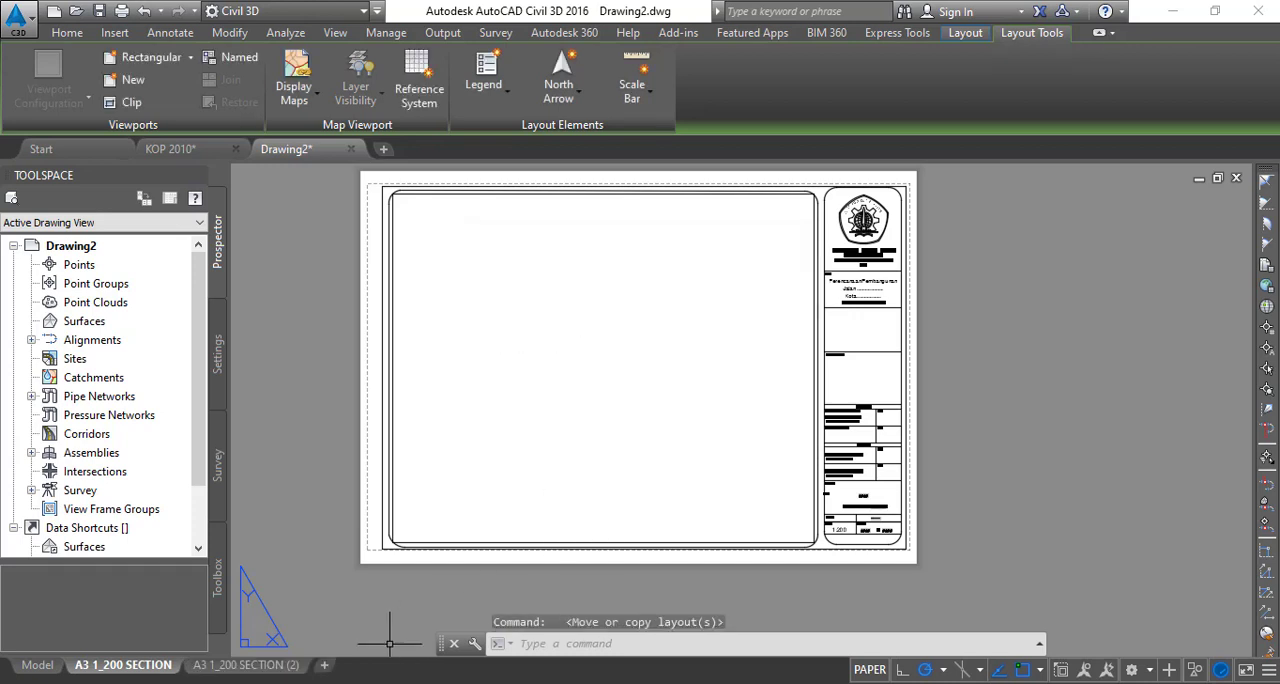
# - Rename the copied layout as A3 1_500 SECTION
pyautogui.click(258, 666)
pyautogui.rightClick(258, 666)
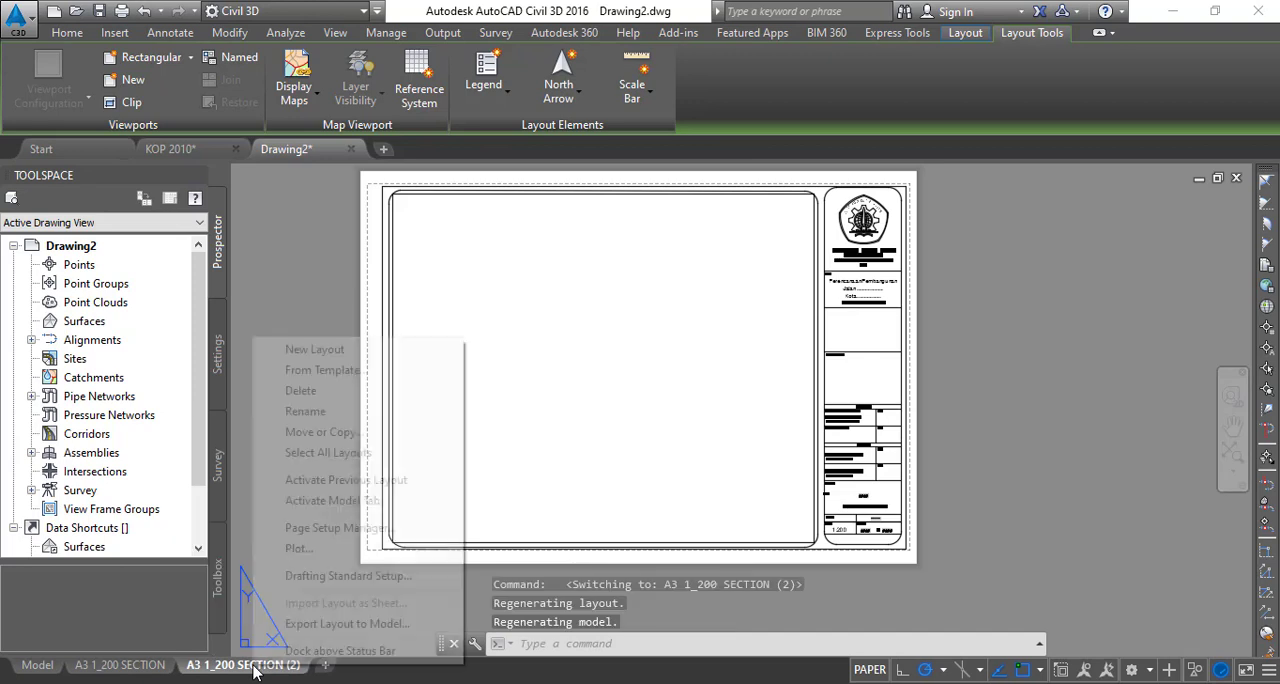
pyautogui.click(305, 411)
pyautogui.click(203, 665)
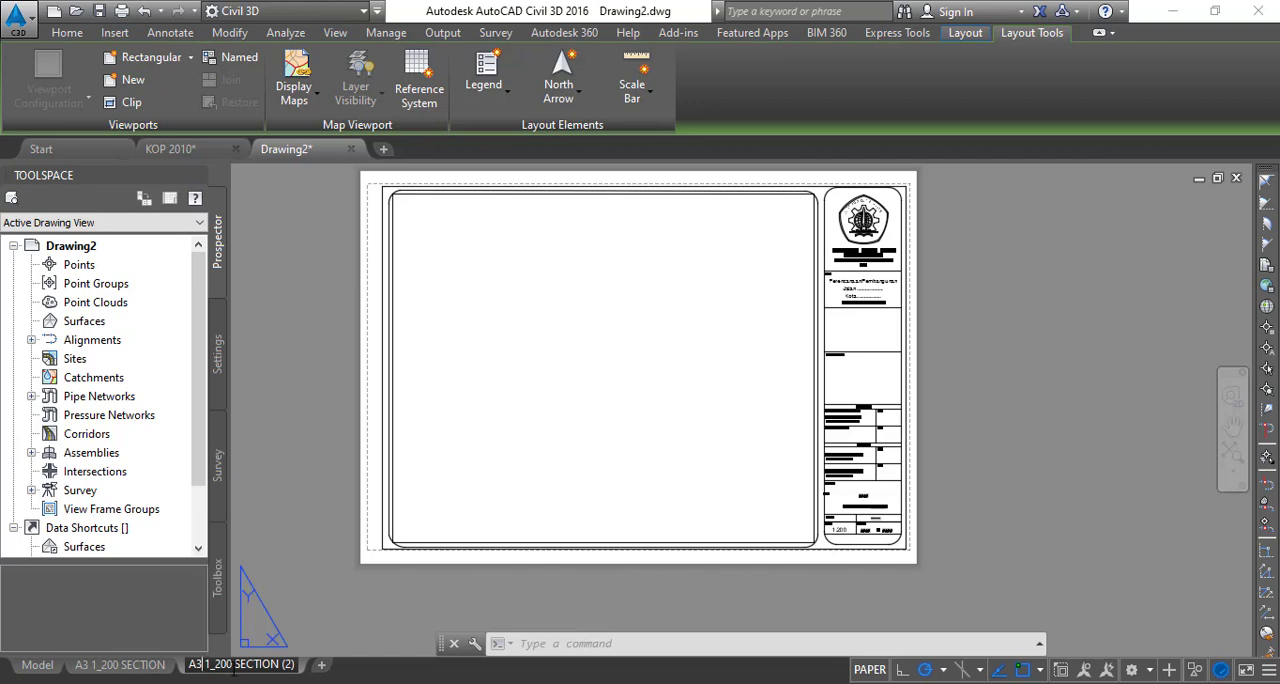
pyautogui.press('BackSpace')
pyautogui.press('BackSpace')
pyautogui.press('BackSpace')
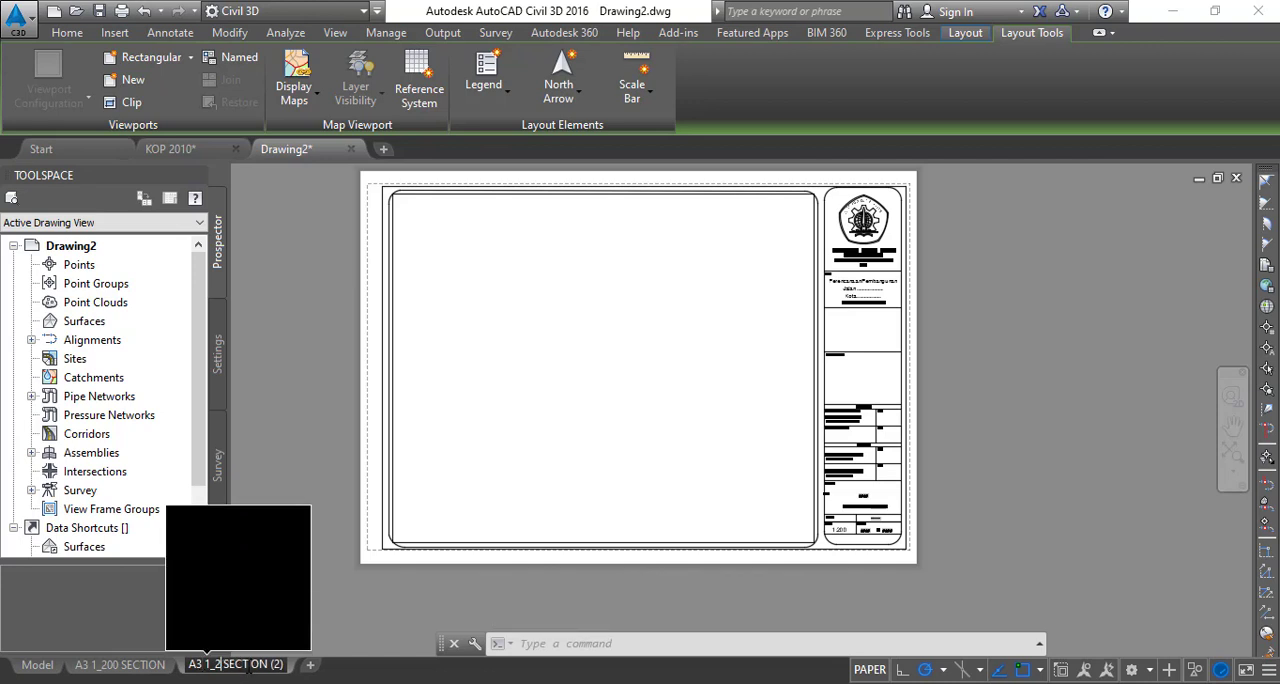
pyautogui.write('500')
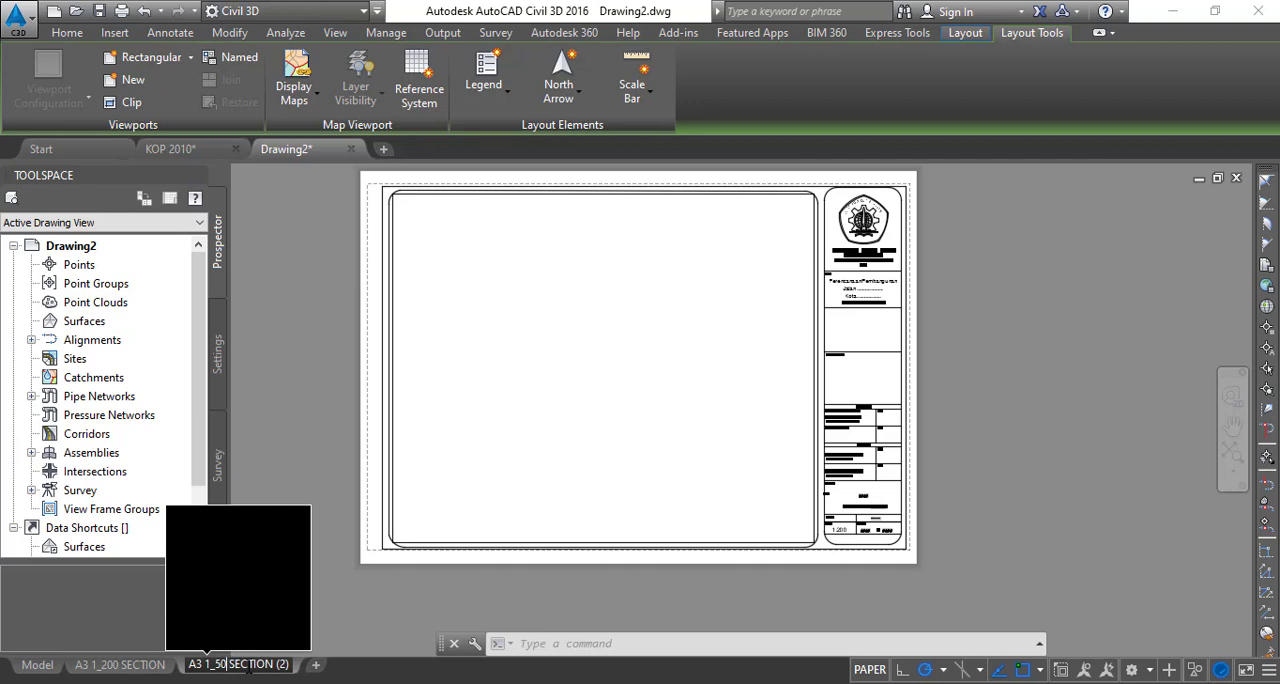
pyautogui.press('End')
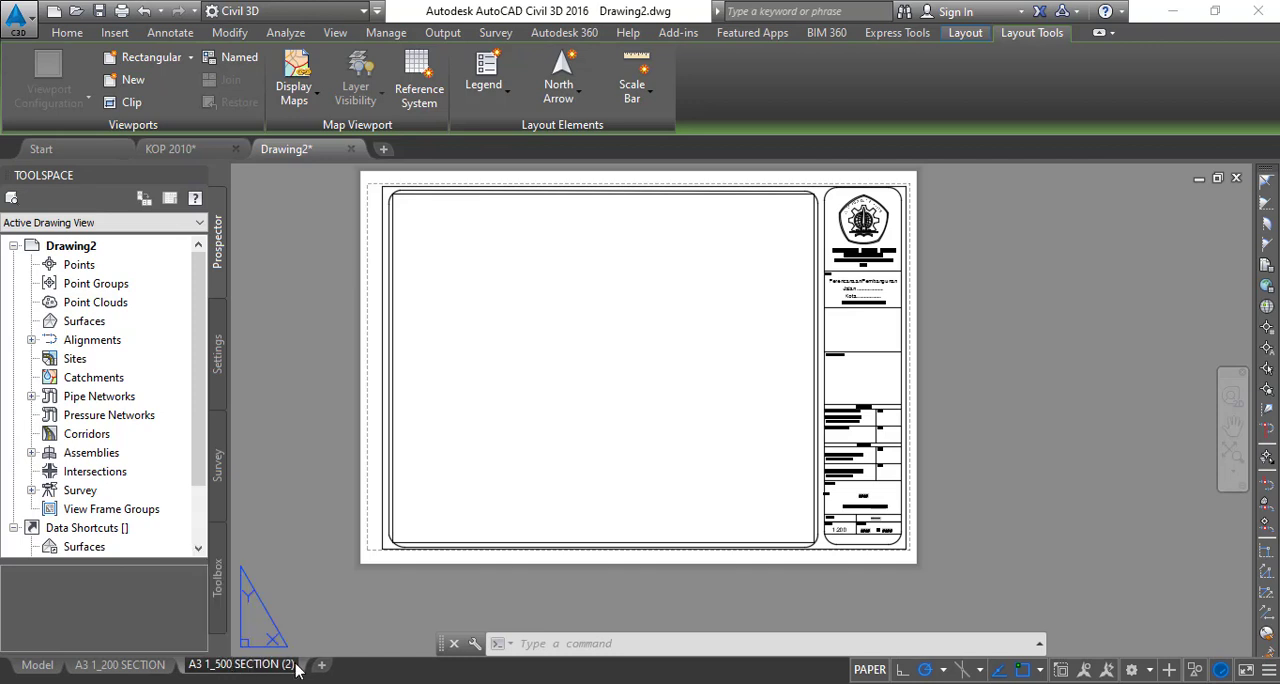
pyautogui.press('BackSpace')
pyautogui.press('BackSpace')
pyautogui.press('BackSpace')
pyautogui.press('BackSpace')
pyautogui.press('Return')
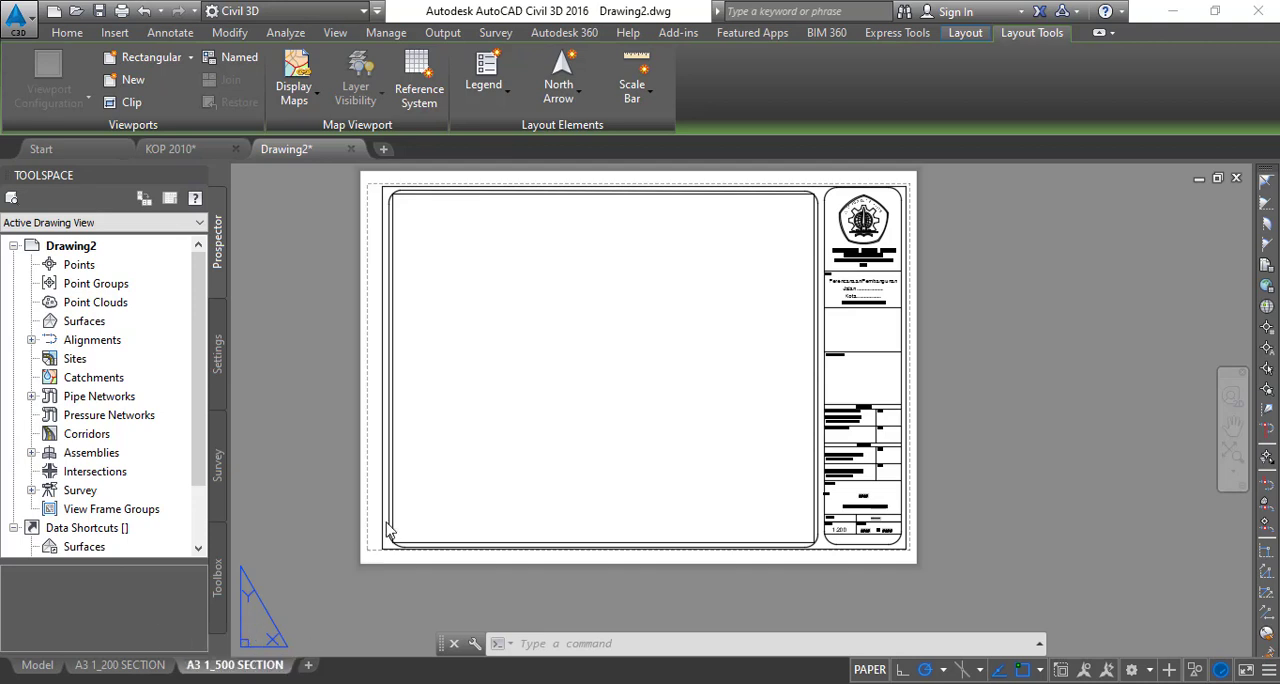
# - Explode the title block on the A3 1_500 SECTION layout into editable objects
pyautogui.scroll(3, 402, 517)
pyautogui.scroll(-5, 390, 520)
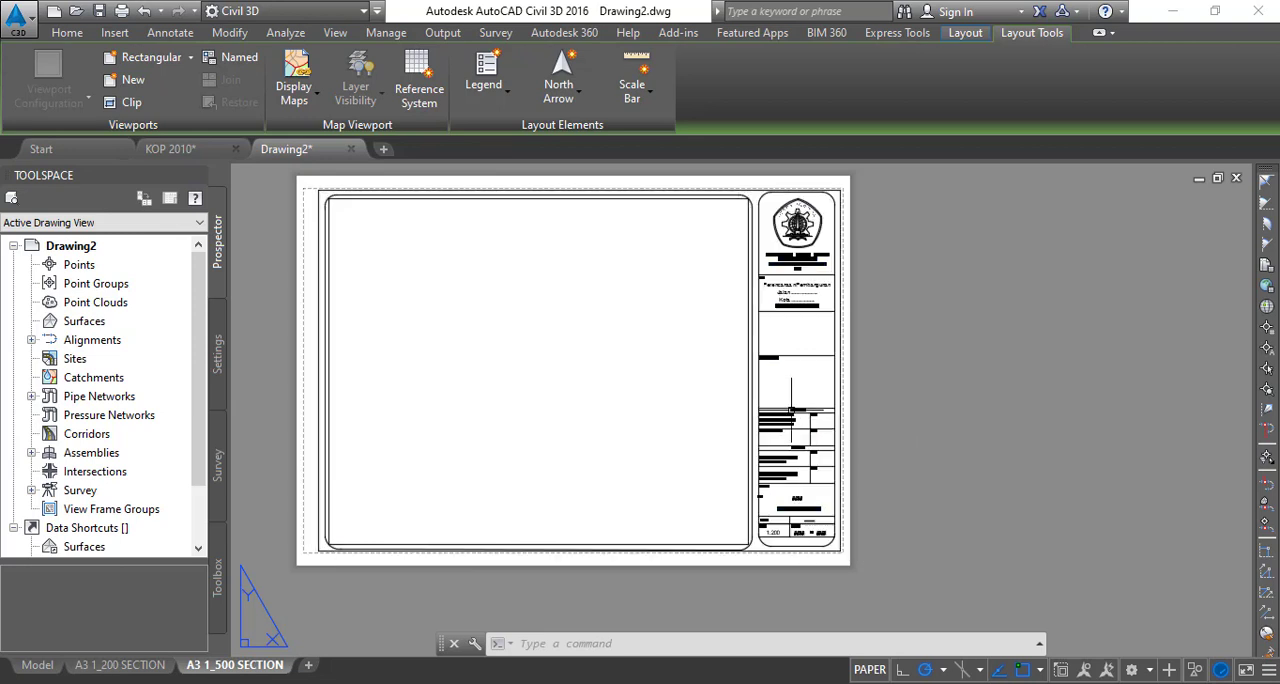
pyautogui.scroll(2, 843, 538)
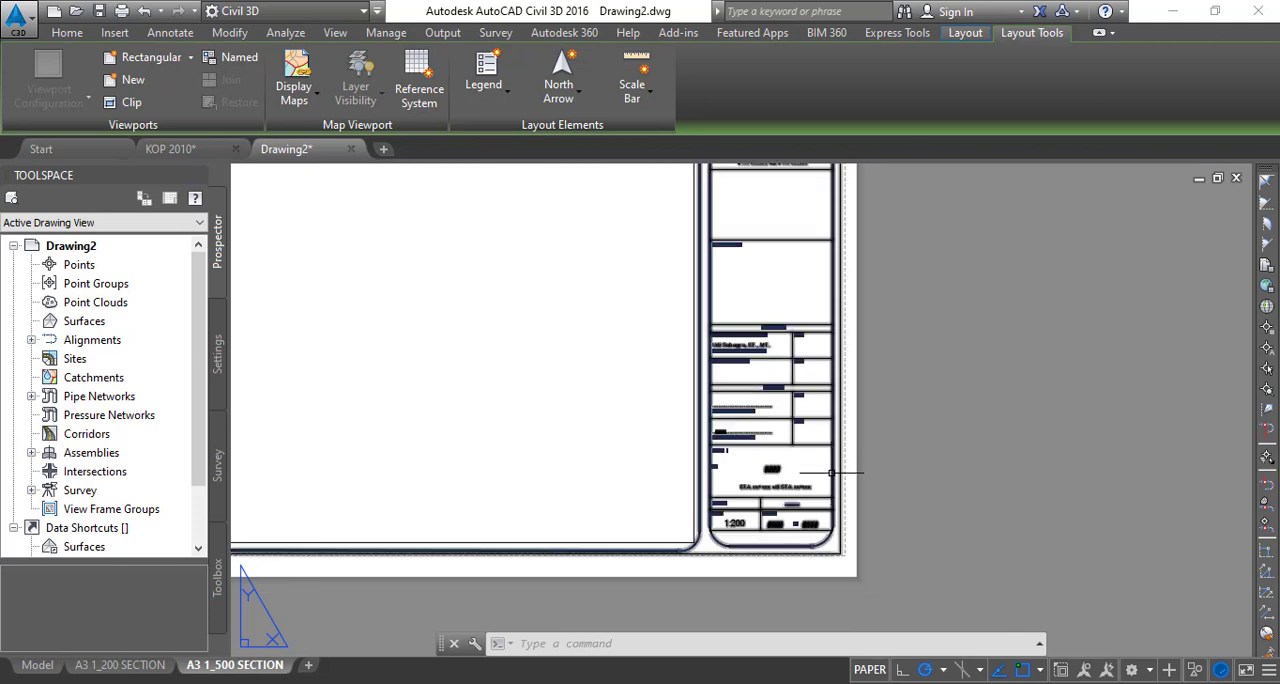
pyautogui.click(830, 467)
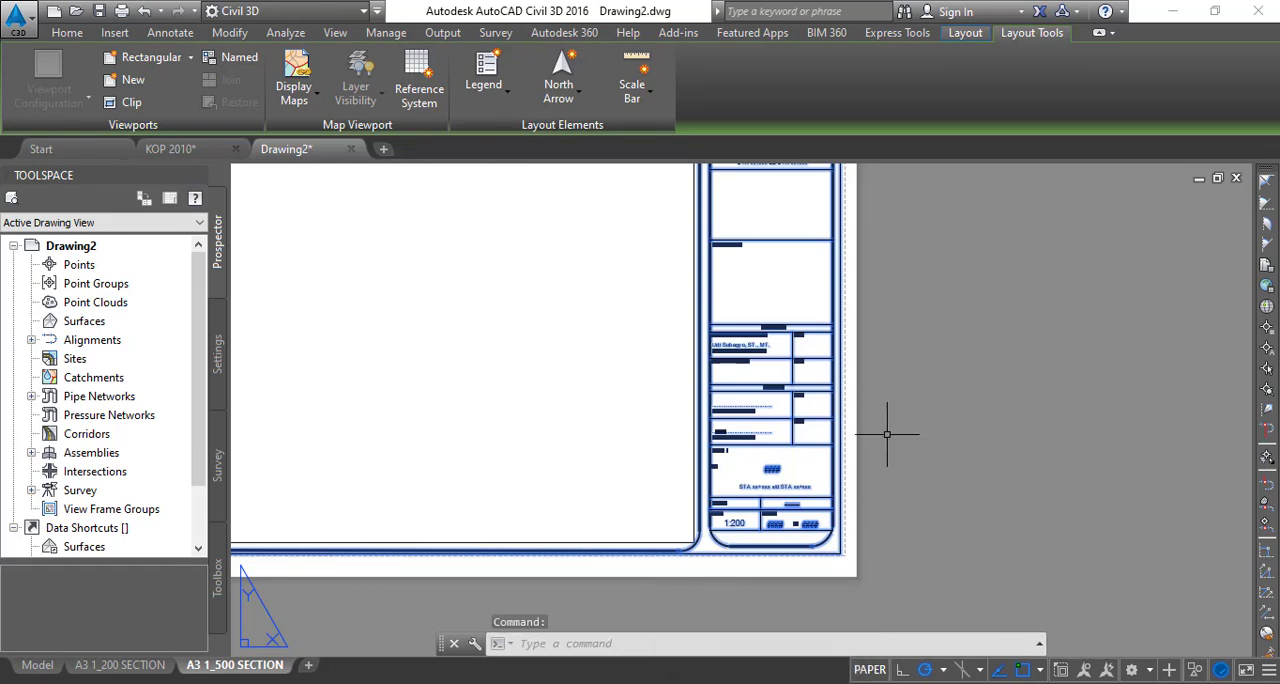
pyautogui.write('X')
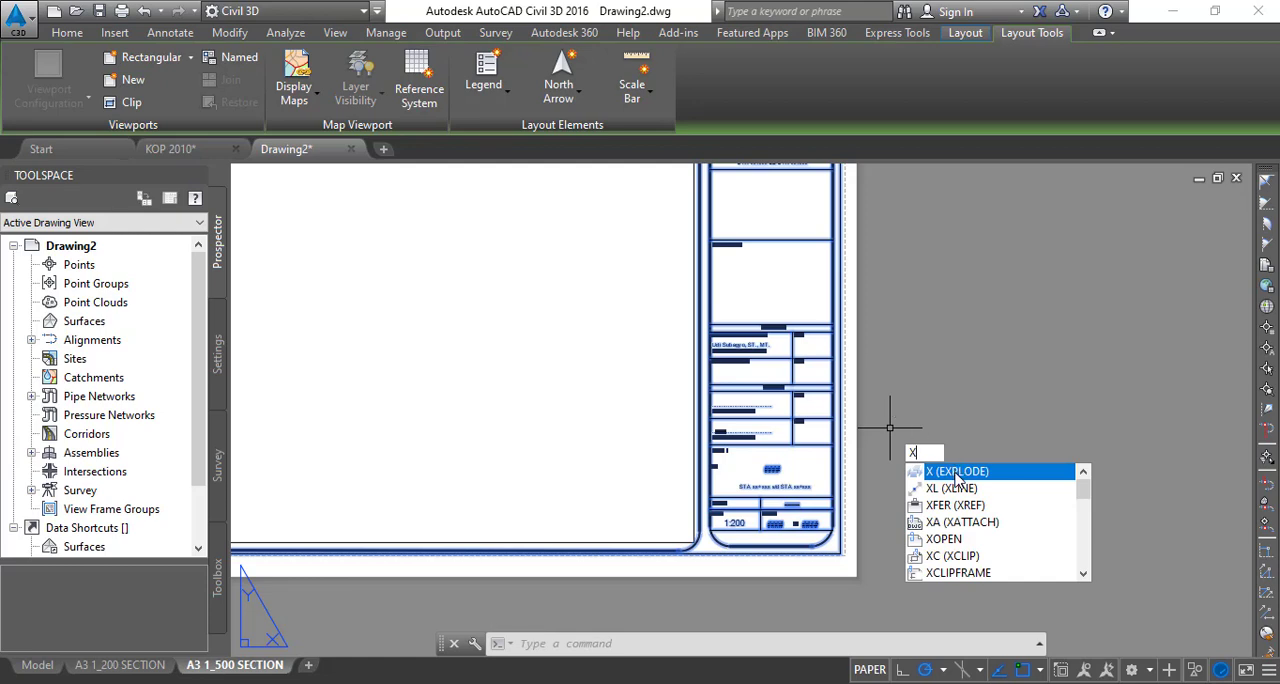
pyautogui.click(955, 475)
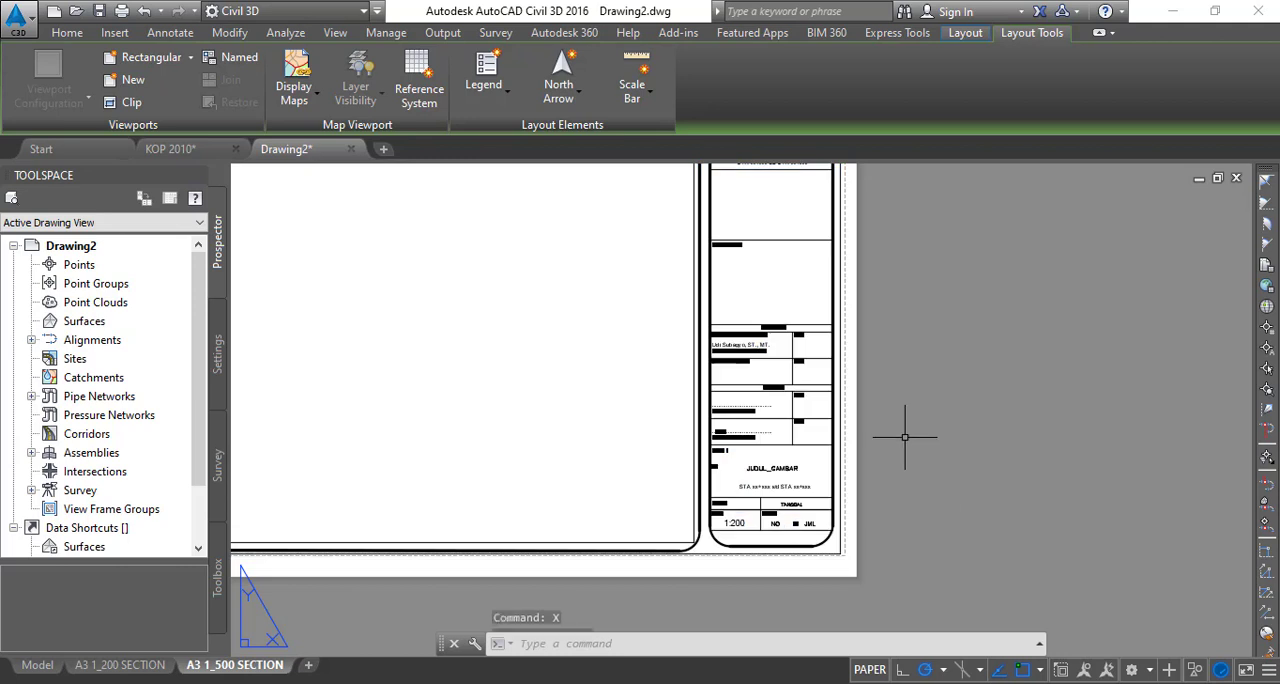
# - Set the title block's scale text to 1:500 on the A3 1_500 SECTION layout
pyautogui.scroll(4, 796, 523)
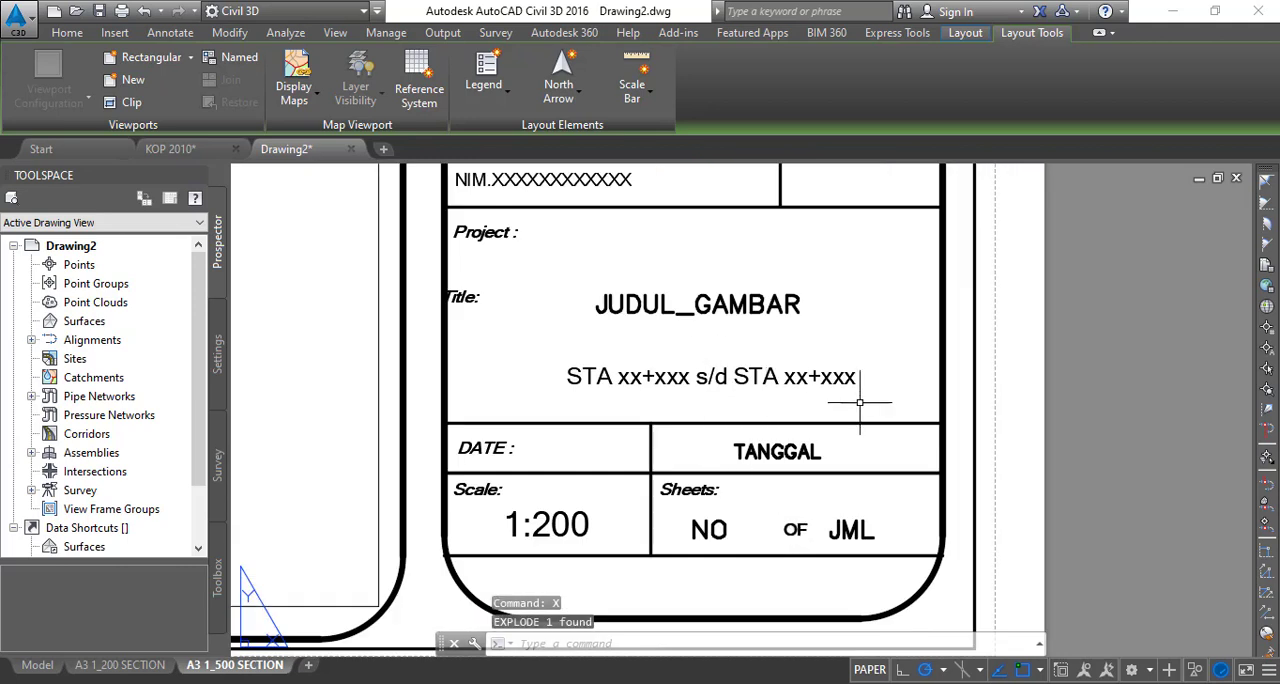
pyautogui.scroll(-4, 657, 320)
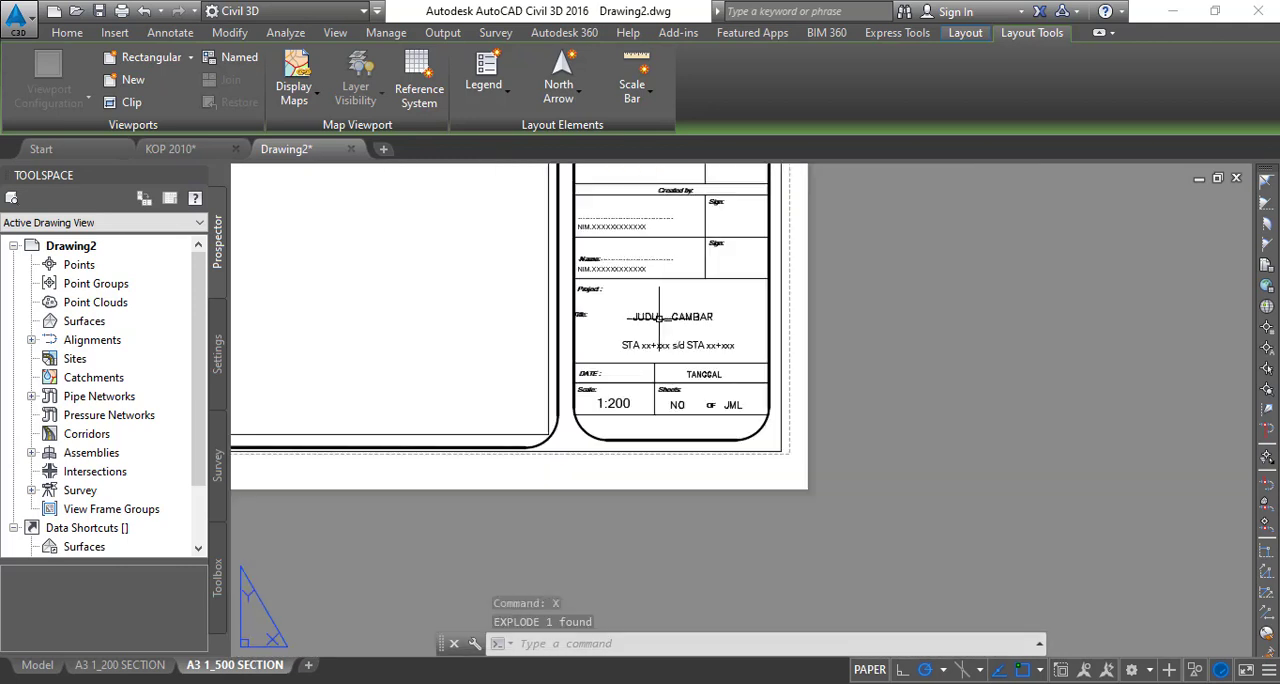
pyautogui.scroll(4, 656, 325)
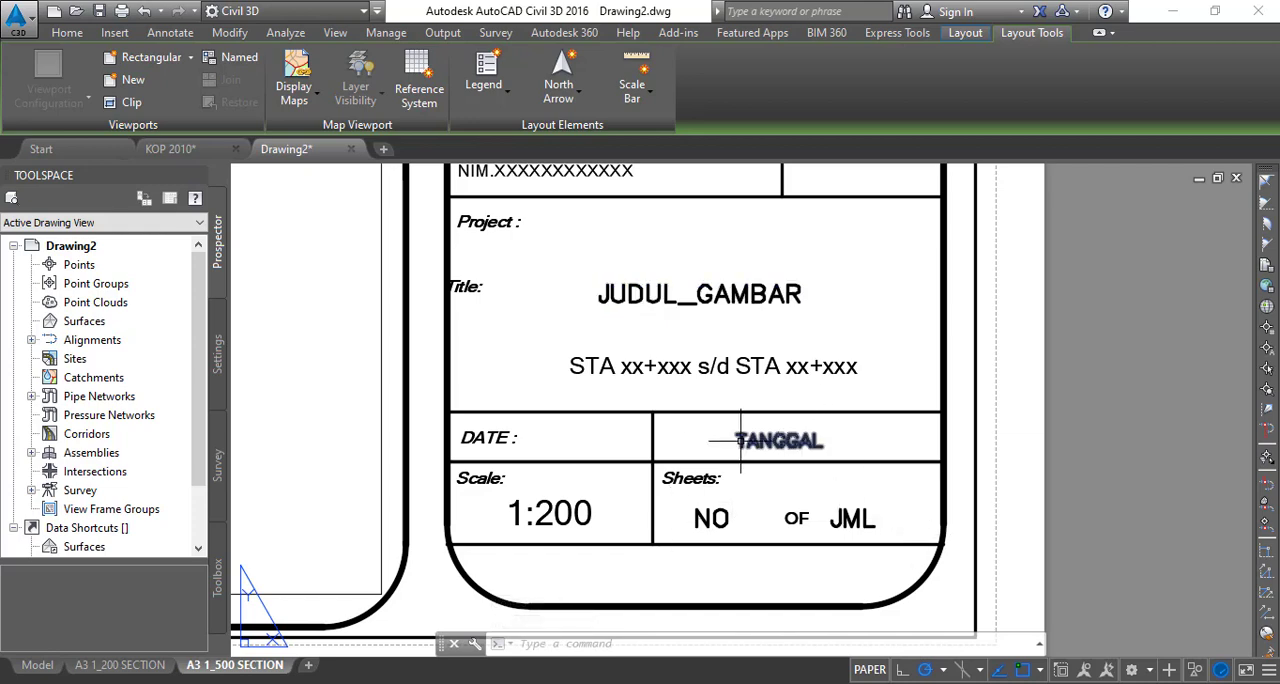
pyautogui.doubleClick(558, 513)
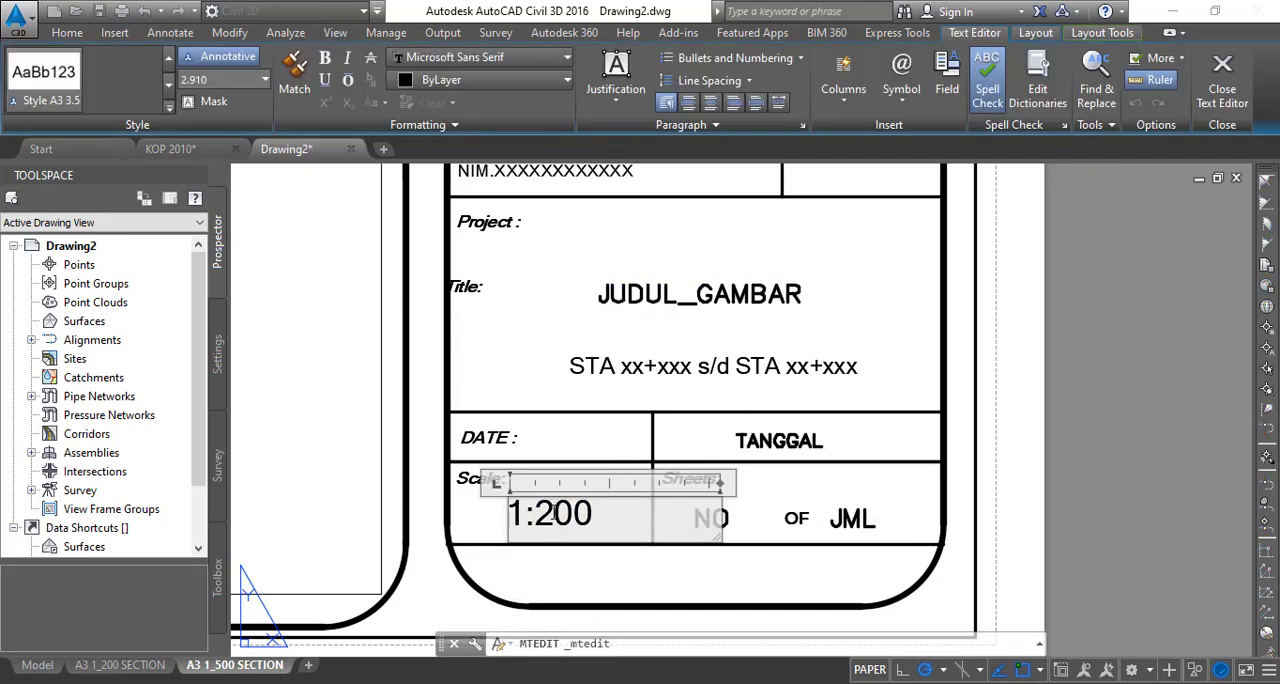
pyautogui.moveTo(535, 513); pyautogui.dragTo(553, 513)
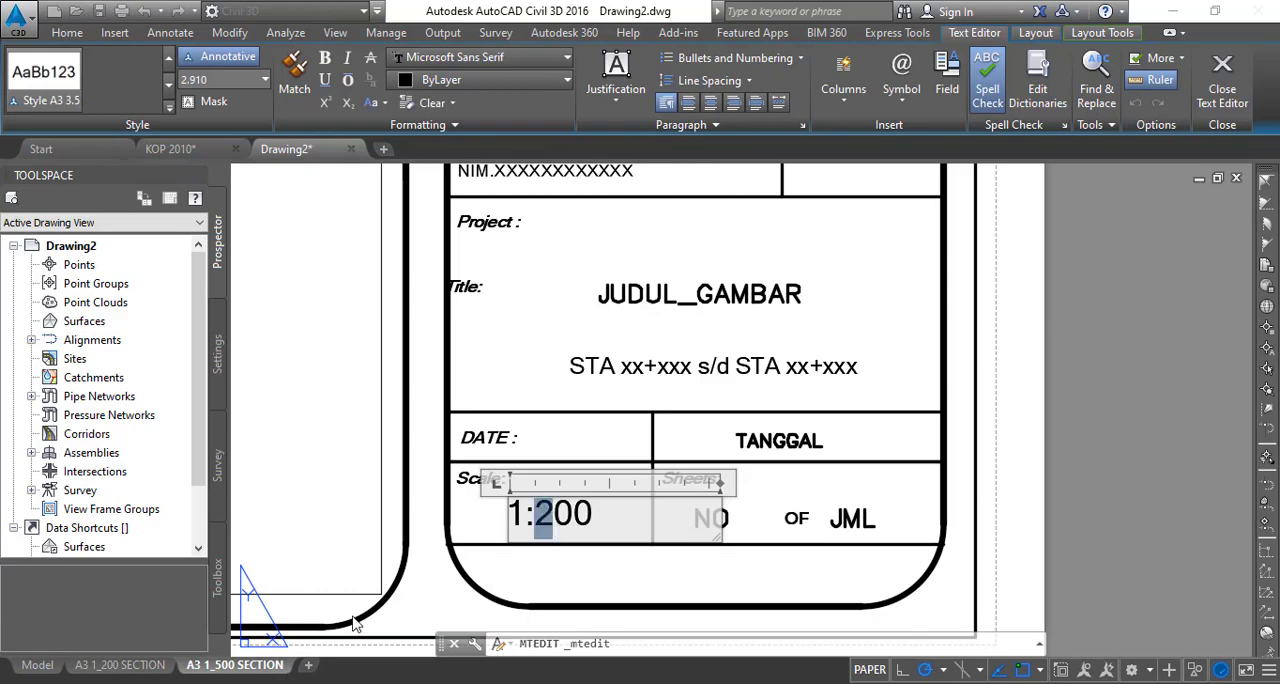
pyautogui.write('5')
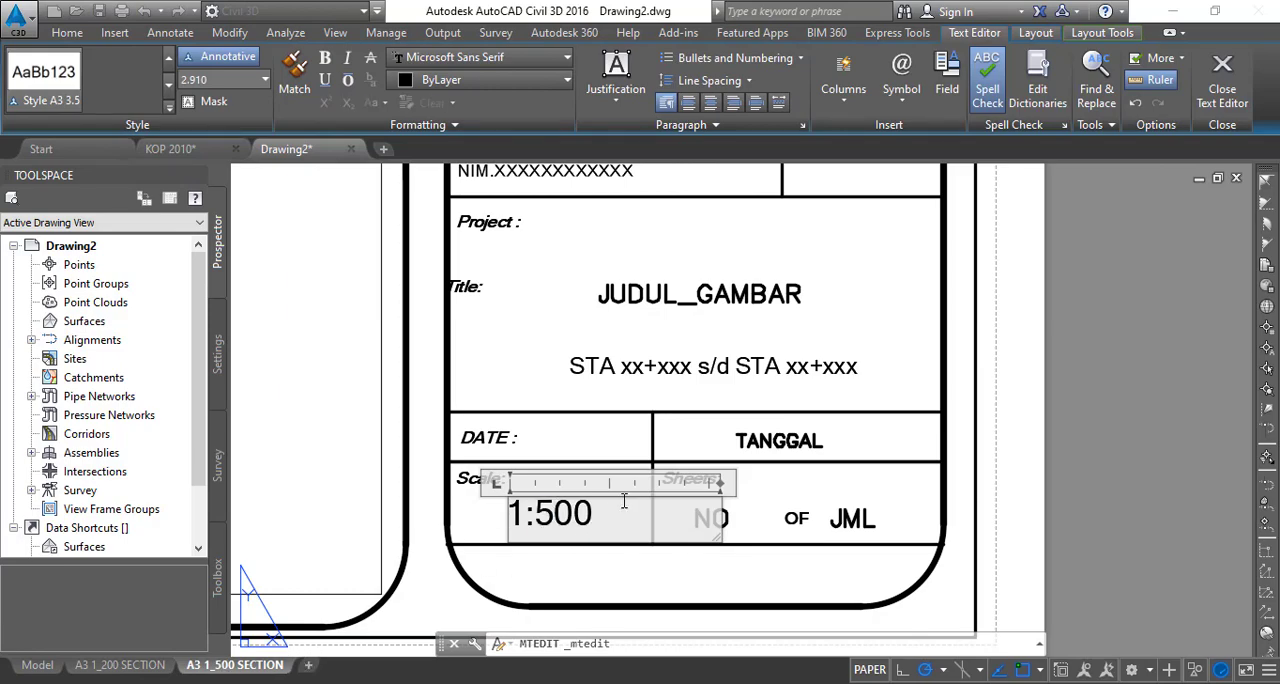
pyautogui.click(739, 513)
pyautogui.scroll(-4, 875, 504)
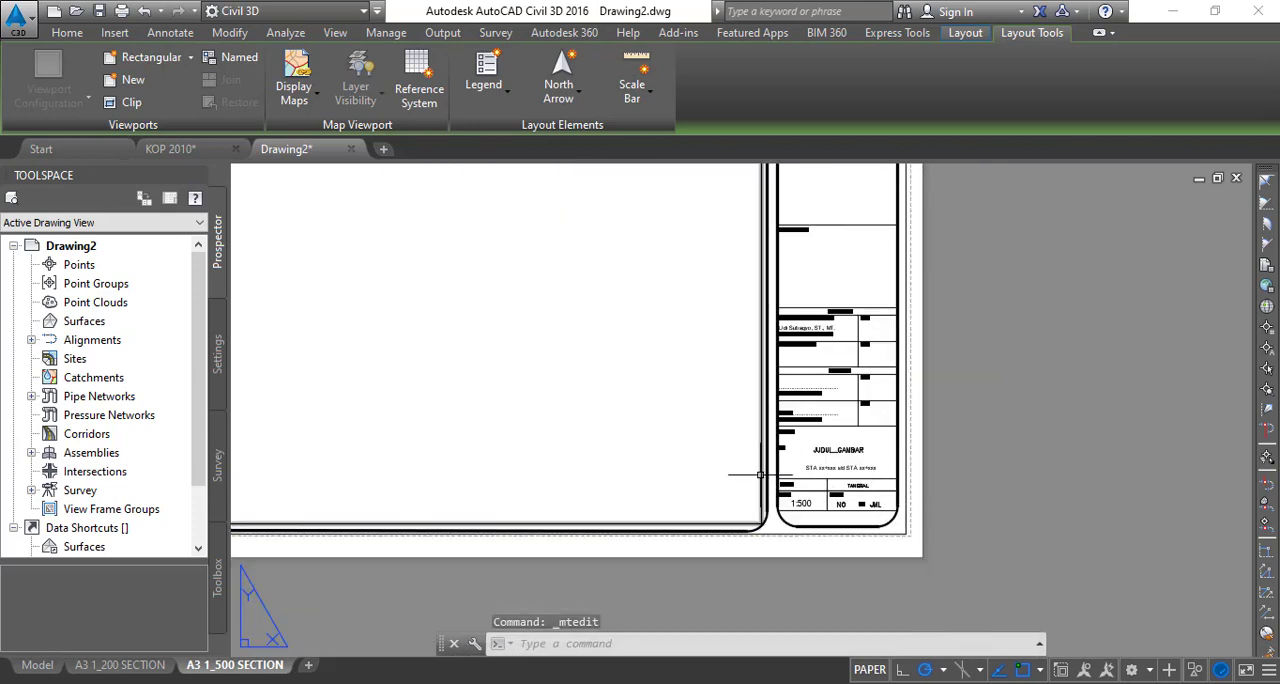
pyautogui.scroll(-2, 760, 570)
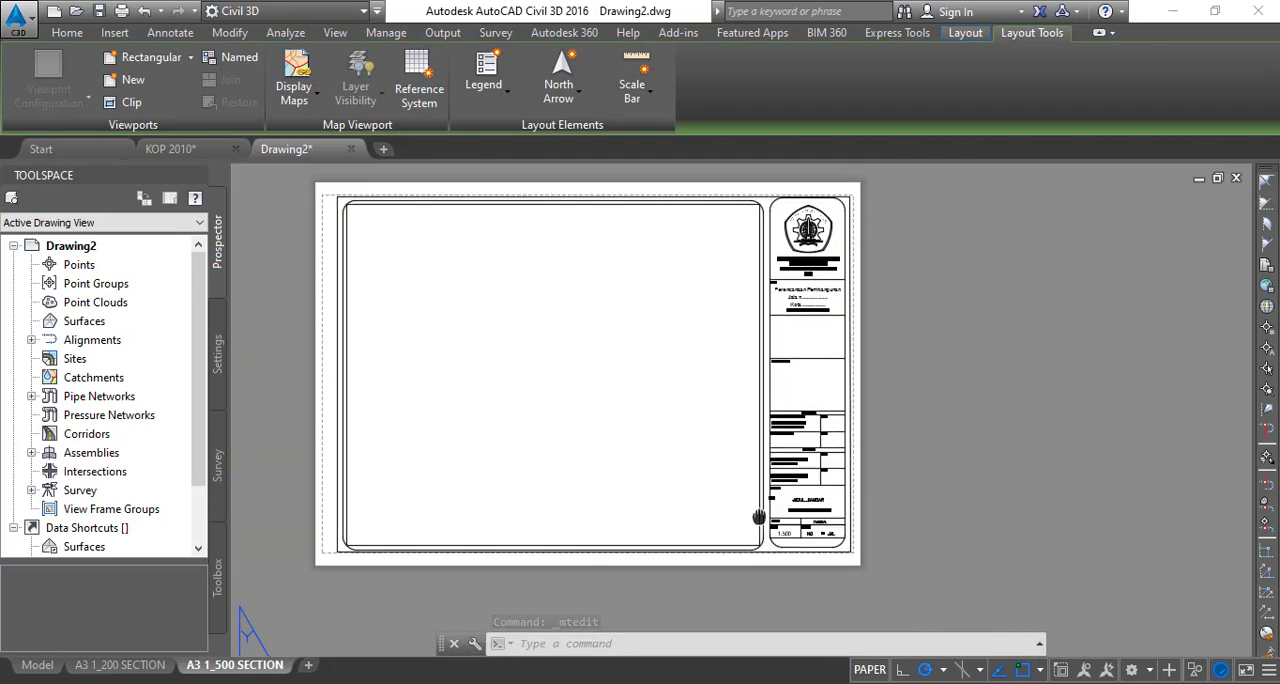
# - Select the sheet frame lines together with the logo and upper text fields of the title block
pyautogui.scroll(3, 815, 553)
pyautogui.click(998, 586)
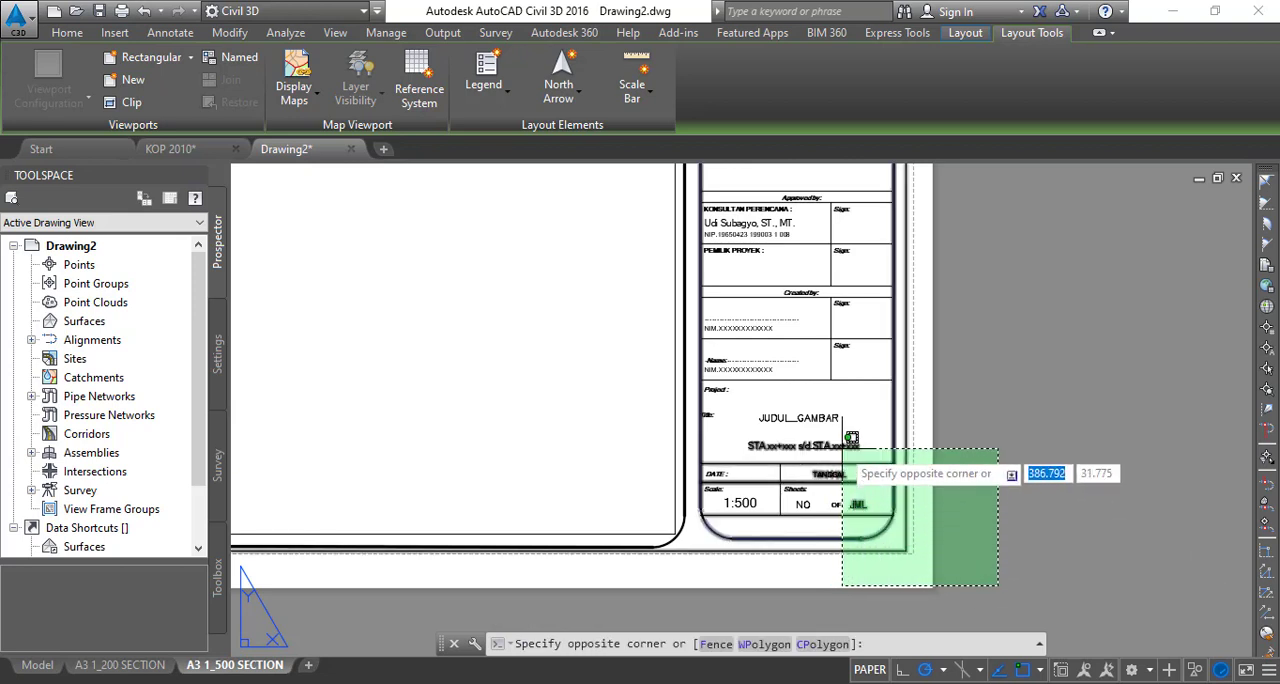
pyautogui.click(992, 500)
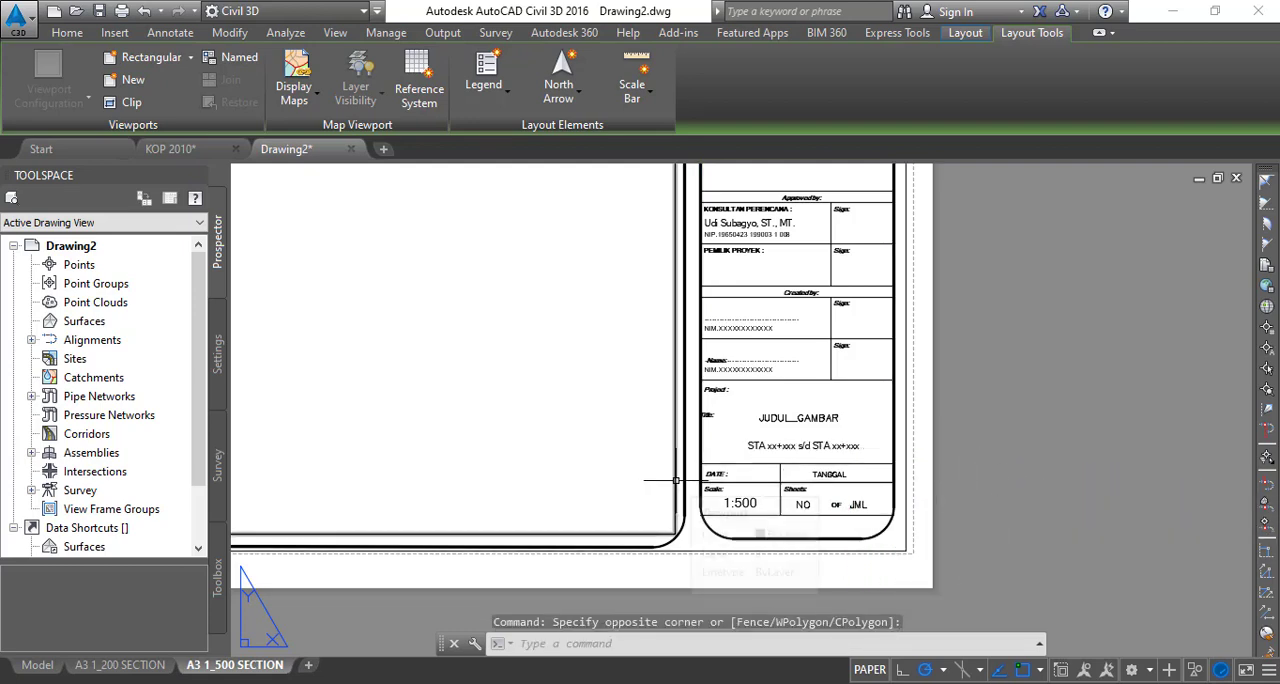
pyautogui.click(1023, 594)
pyautogui.scroll(-4, 900, 460)
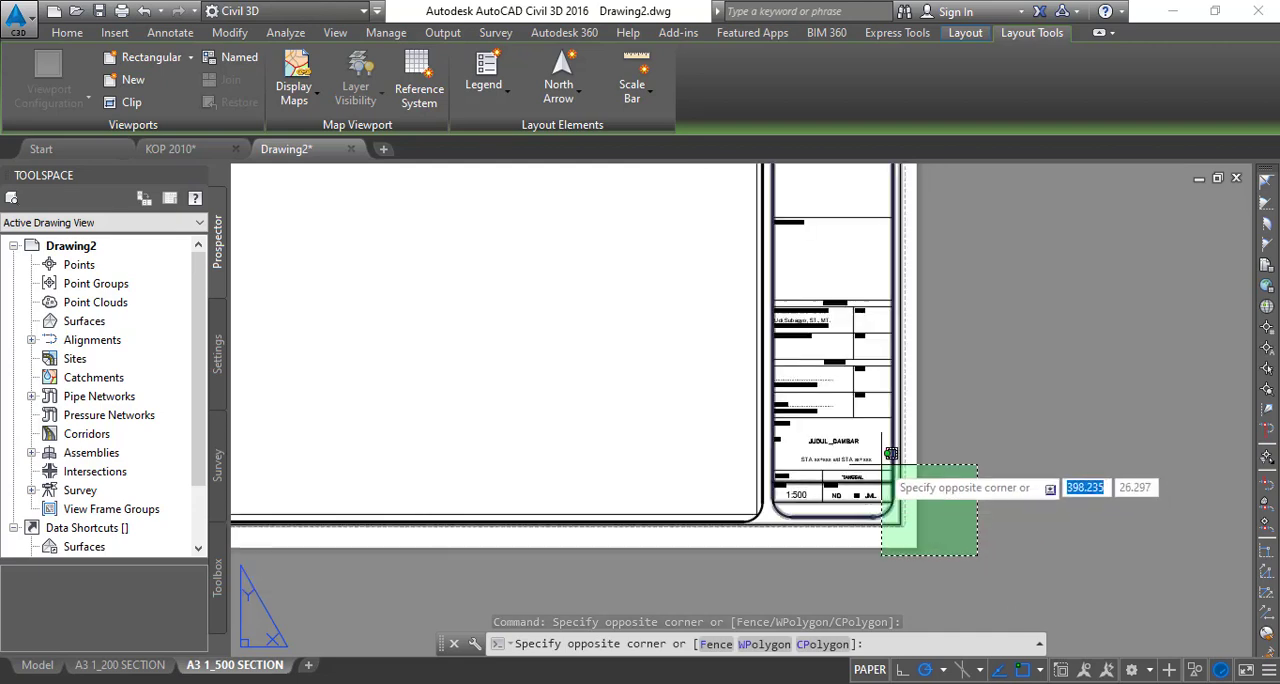
pyautogui.scroll(5, 765, 195)
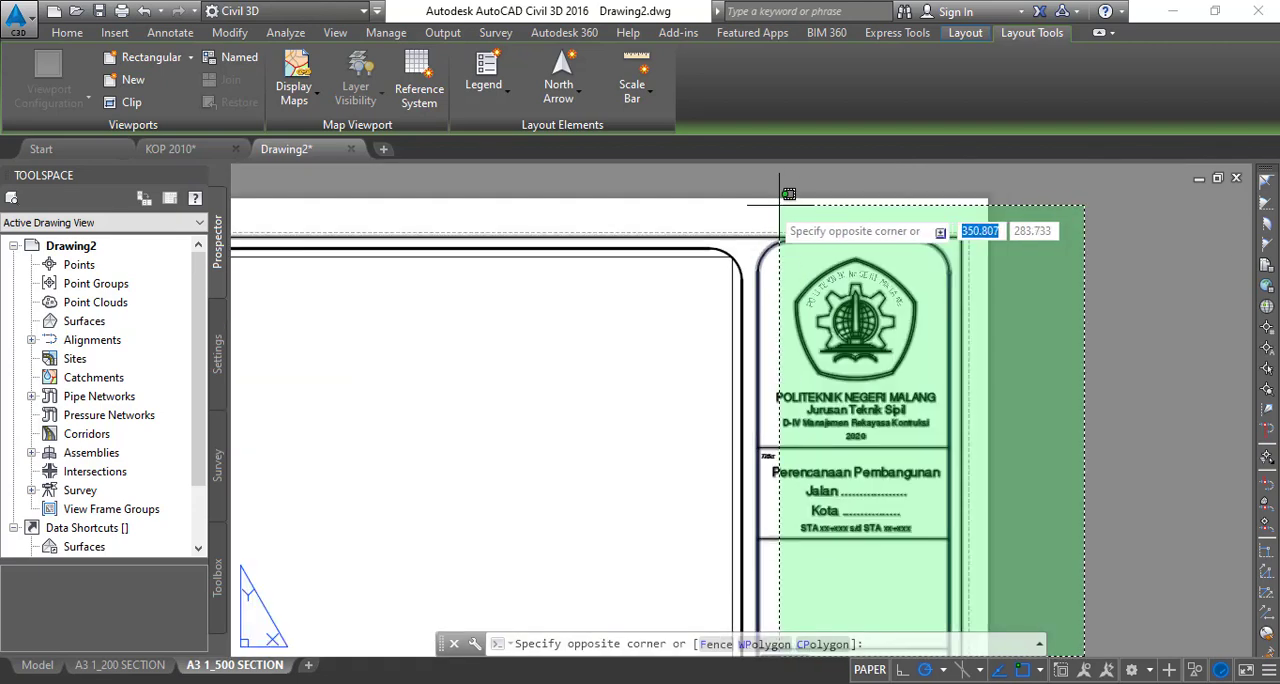
pyautogui.click(748, 198)
pyautogui.scroll(-3, 700, 300)
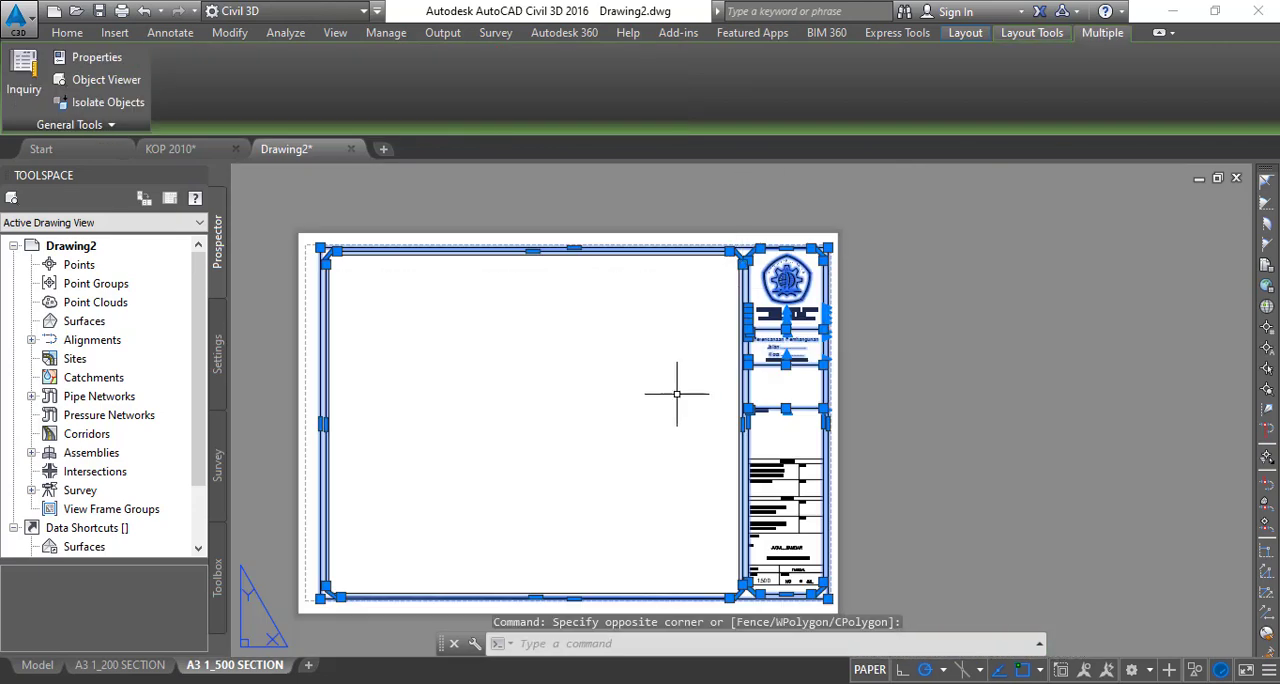
# - Try to add the title block's remaining objects to the selection with one full-height crossing window
pyautogui.scroll(5, 330, 510)
pyautogui.scroll(2, 562, 538)
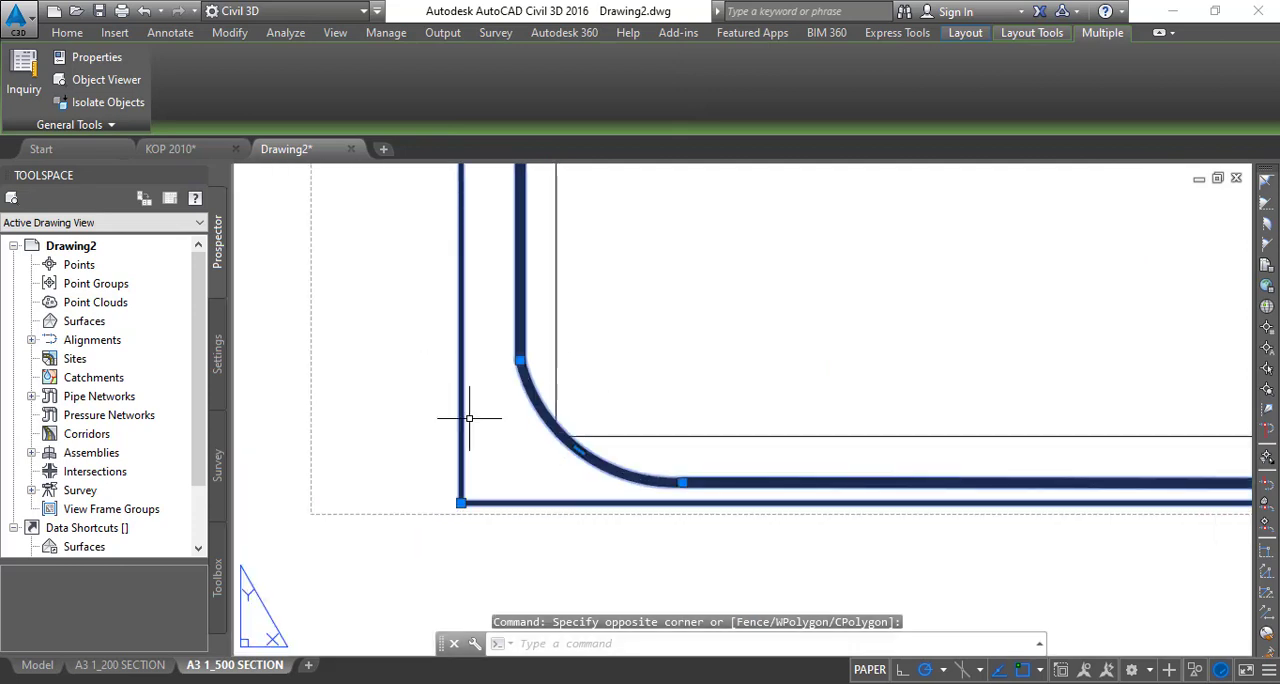
pyautogui.scroll(-4, 500, 440)
pyautogui.moveTo(833, 398); pyautogui.dragTo(480, 456, button='middle')
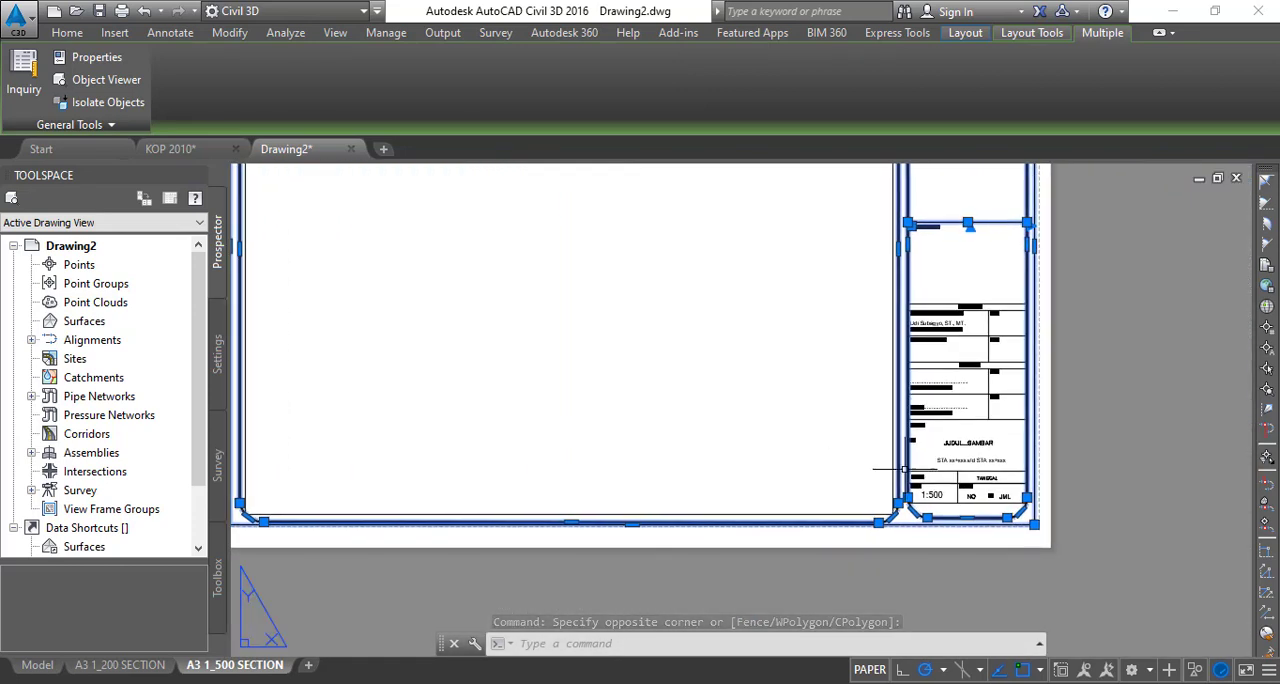
pyautogui.scroll(4, 993, 541)
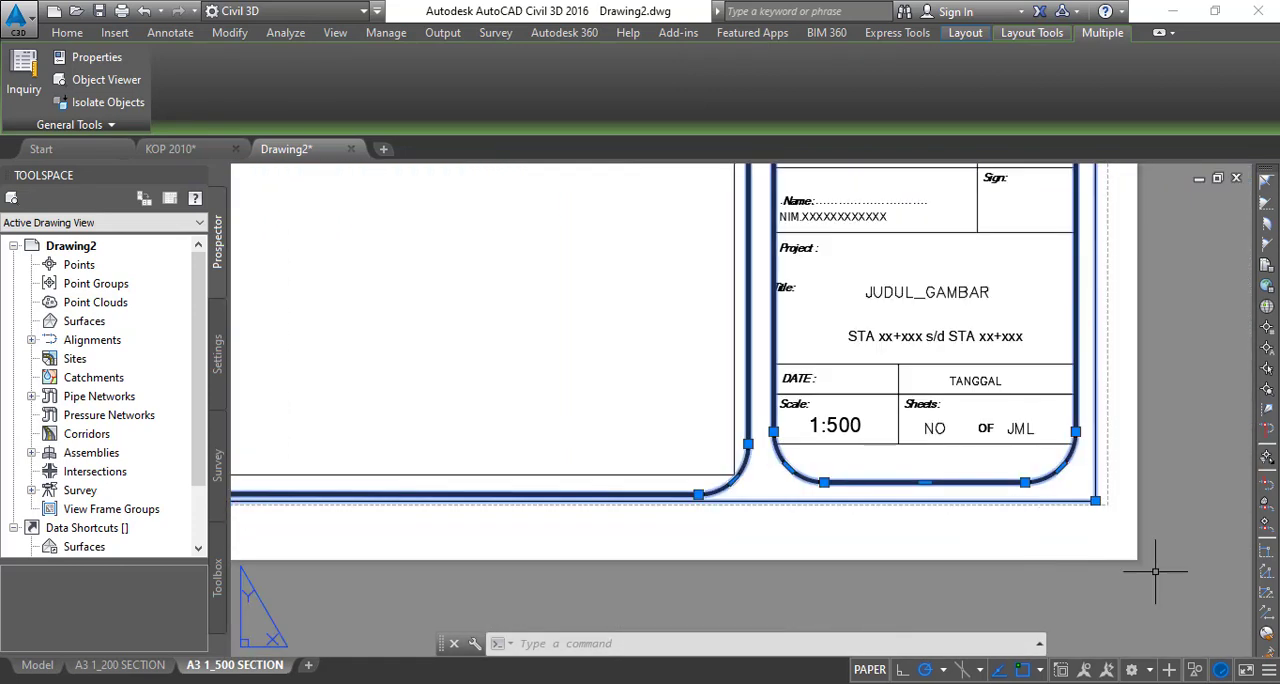
pyautogui.scroll(-2, 1154, 568)
pyautogui.moveTo(1154, 568); pyautogui.dragTo(911, 573, button='middle')
pyautogui.click(960, 591)
pyautogui.scroll(-2, 810, 400)
pyautogui.moveTo(811, 380); pyautogui.dragTo(722, 502, button='middle')
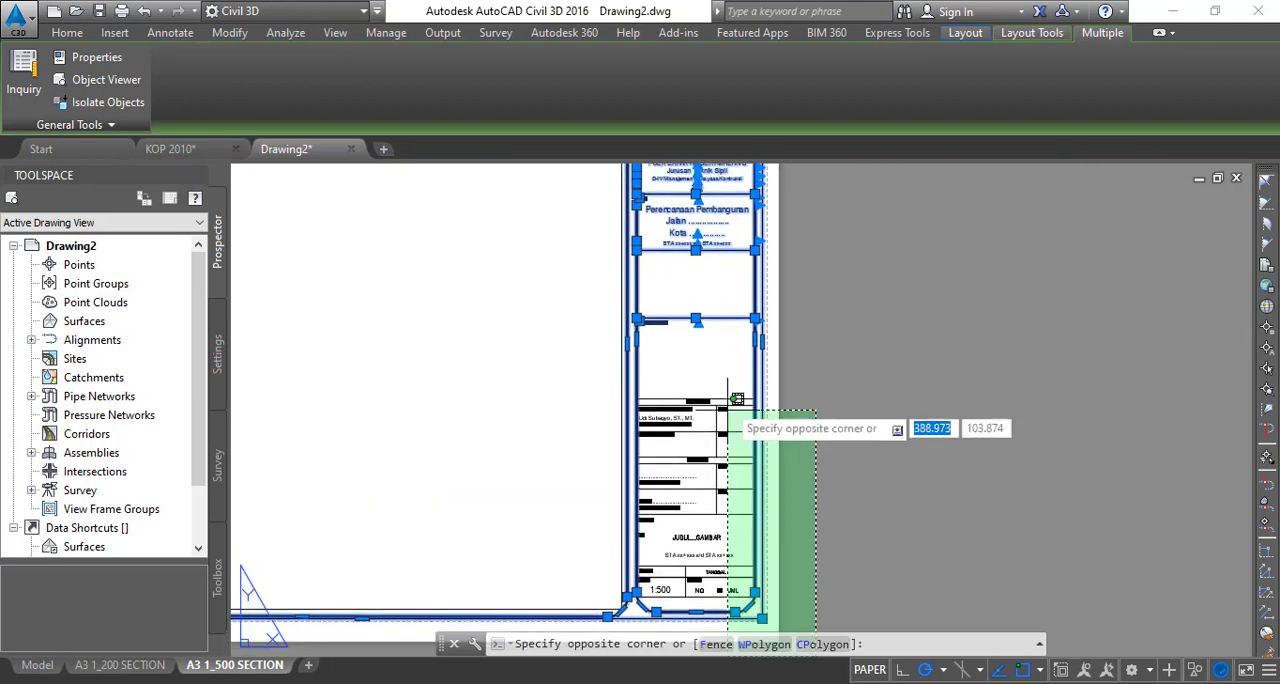
pyautogui.moveTo(678, 265); pyautogui.dragTo(659, 389, button='middle')
pyautogui.scroll(-2, 655, 320)
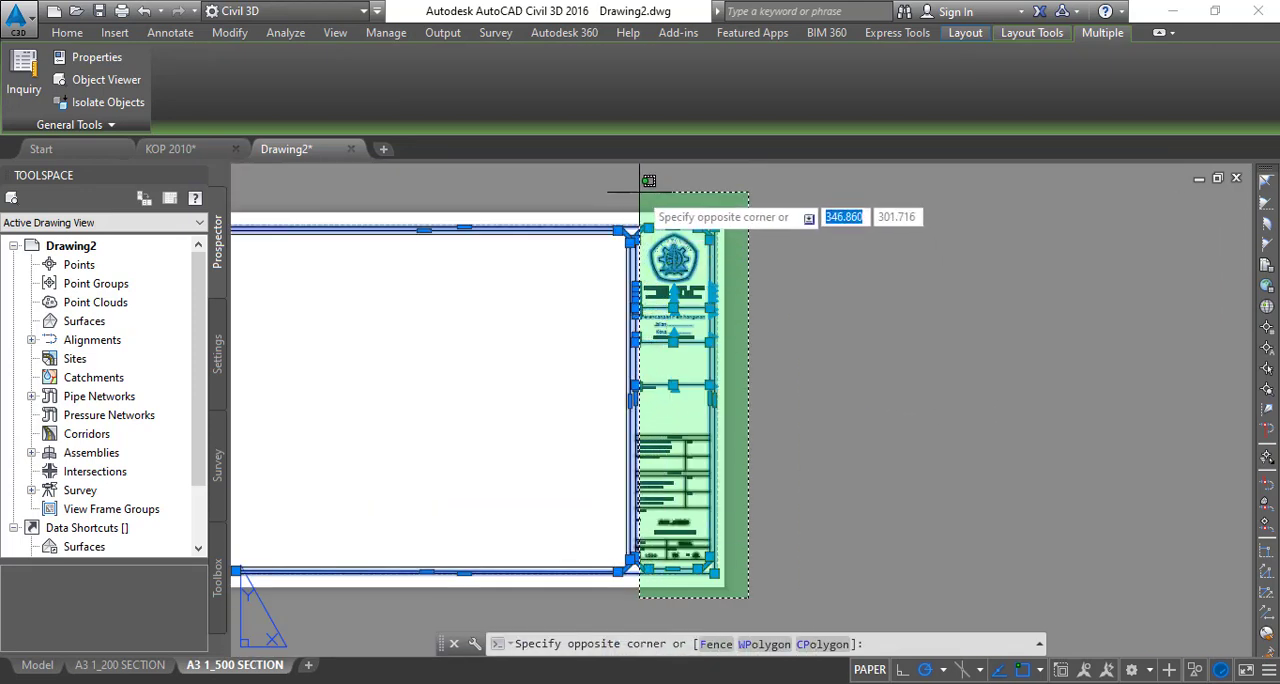
pyautogui.scroll(4, 623, 191)
pyautogui.click(623, 196)
pyautogui.moveTo(688, 411); pyautogui.dragTo(727, 196, button='middle')
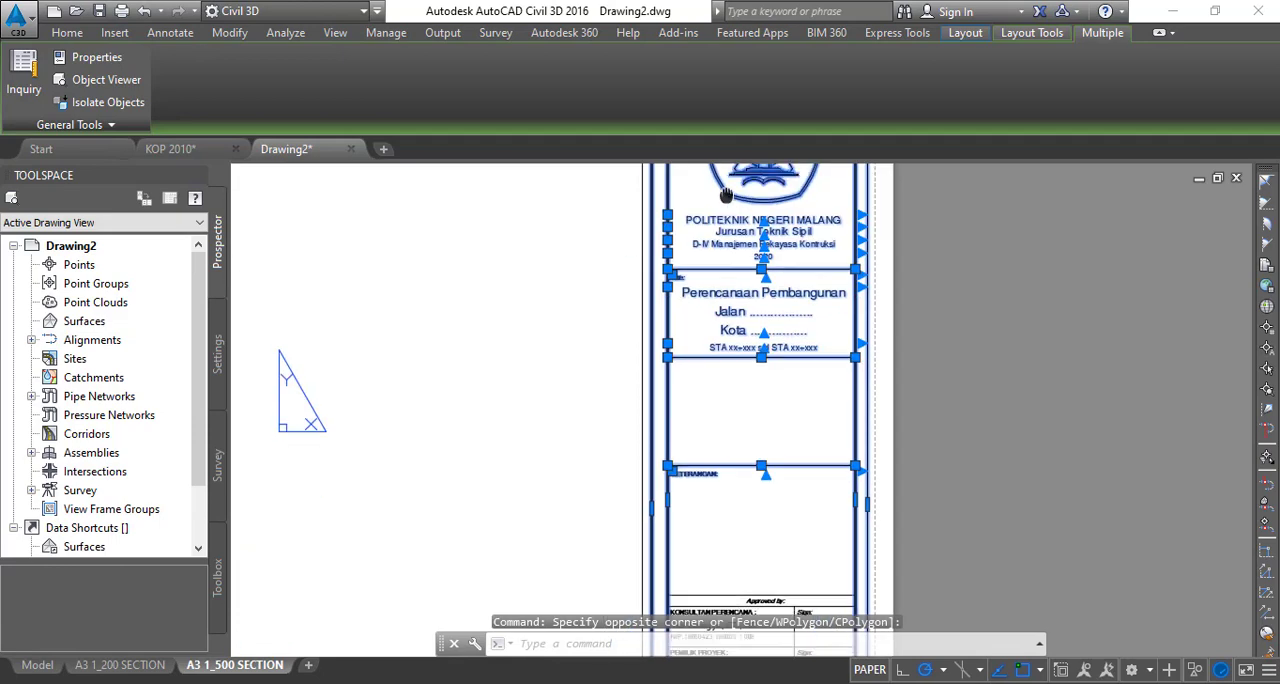
pyautogui.scroll(-3, 727, 197)
pyautogui.scroll(5, 750, 449)
pyautogui.scroll(-4, 756, 441)
# - Add the approval, signature, project, date, scale and sheet-number cells of the title block to the selection
pyautogui.click(918, 588)
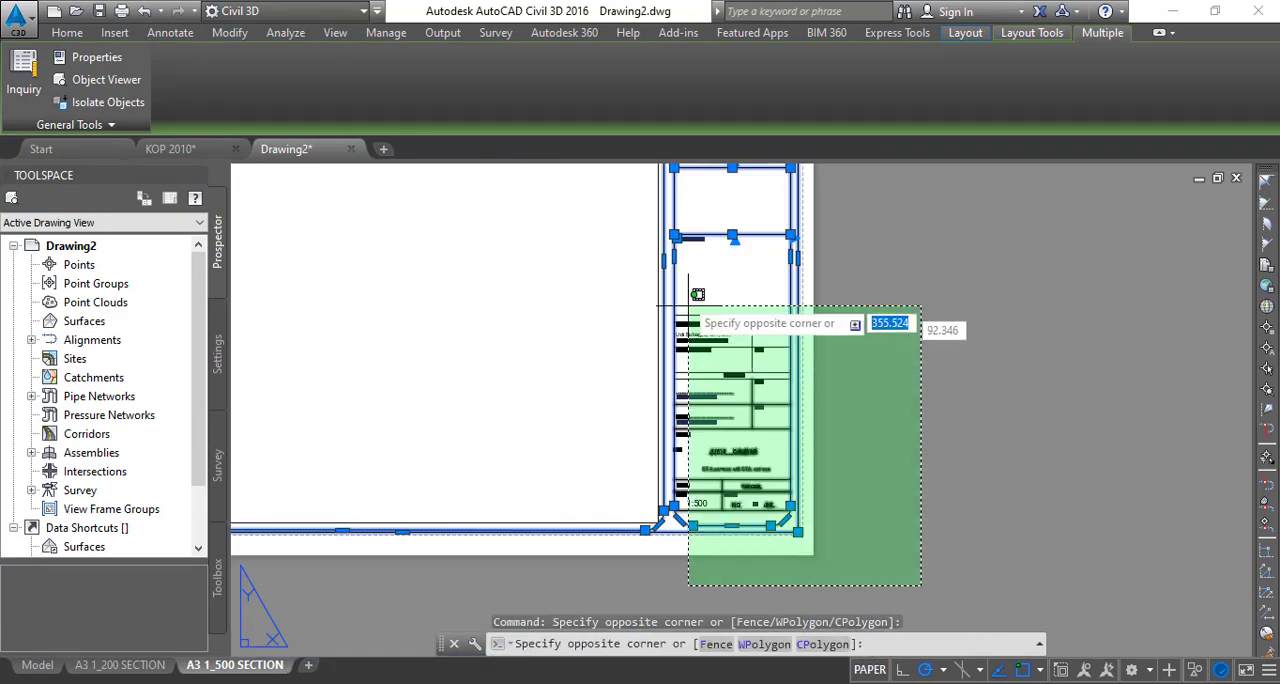
pyautogui.click(679, 206)
pyautogui.click(908, 397)
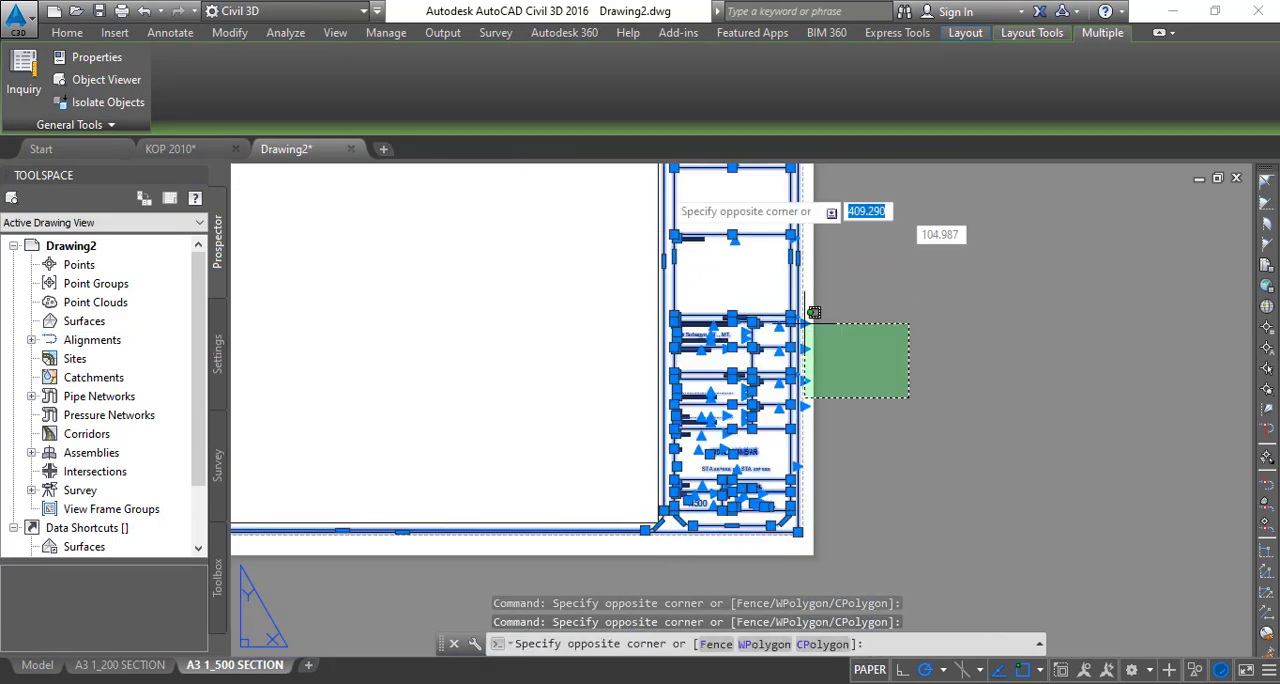
pyautogui.click(676, 209)
pyautogui.moveTo(708, 243); pyautogui.dragTo(670, 454, button='middle')
pyautogui.click(936, 487)
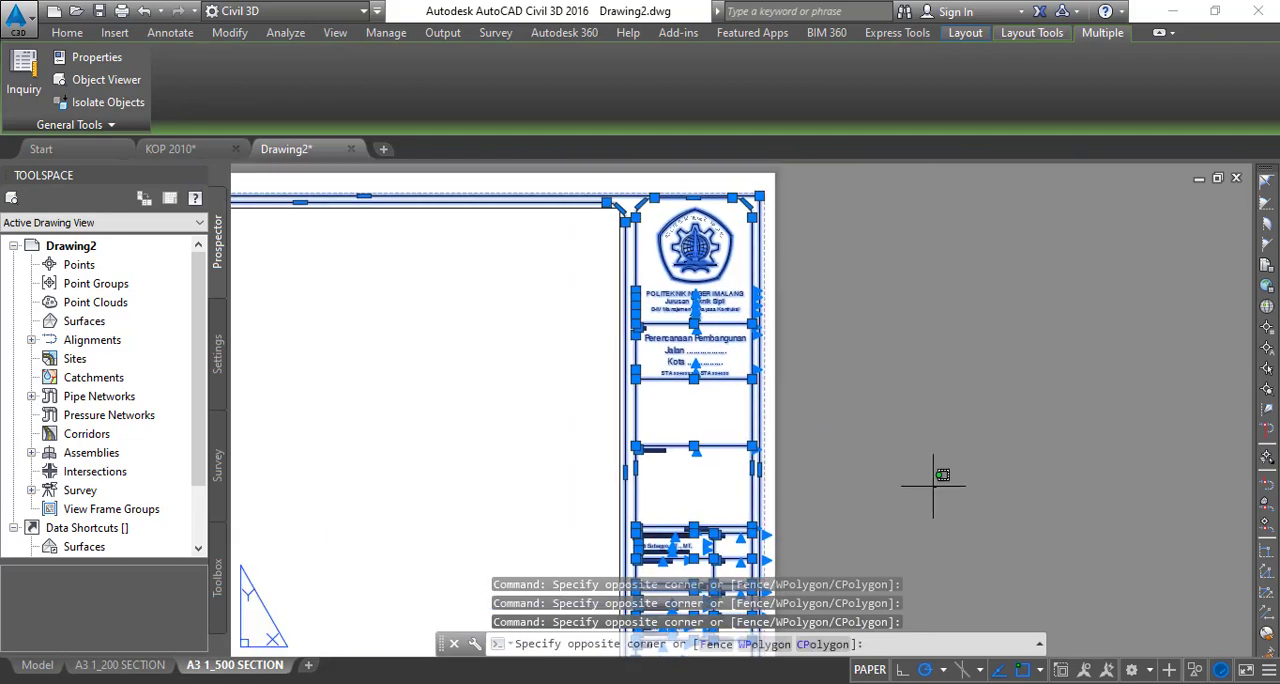
pyautogui.click(631, 177)
# - Start a block definition from the selected frame and title block objects
pyautogui.moveTo(629, 354); pyautogui.dragTo(694, 240, button='middle')
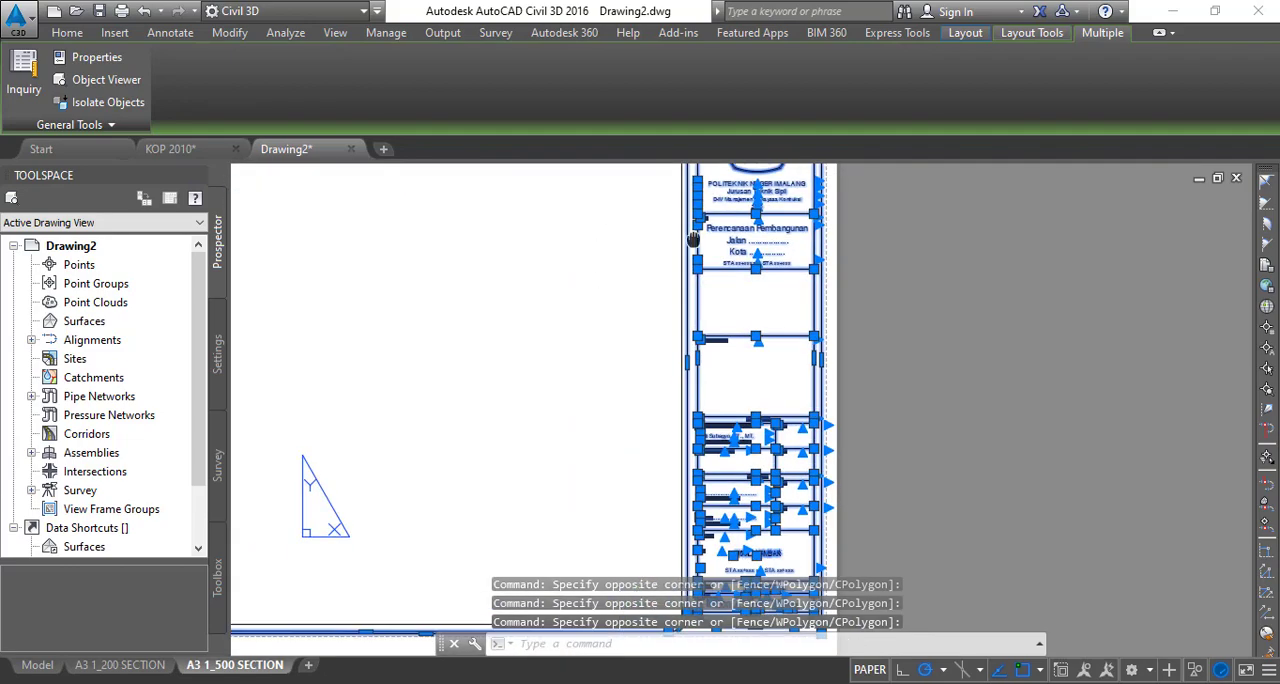
pyautogui.scroll(-4, 694, 240)
pyautogui.scroll(2, 480, 348)
pyautogui.scroll(4, 410, 398)
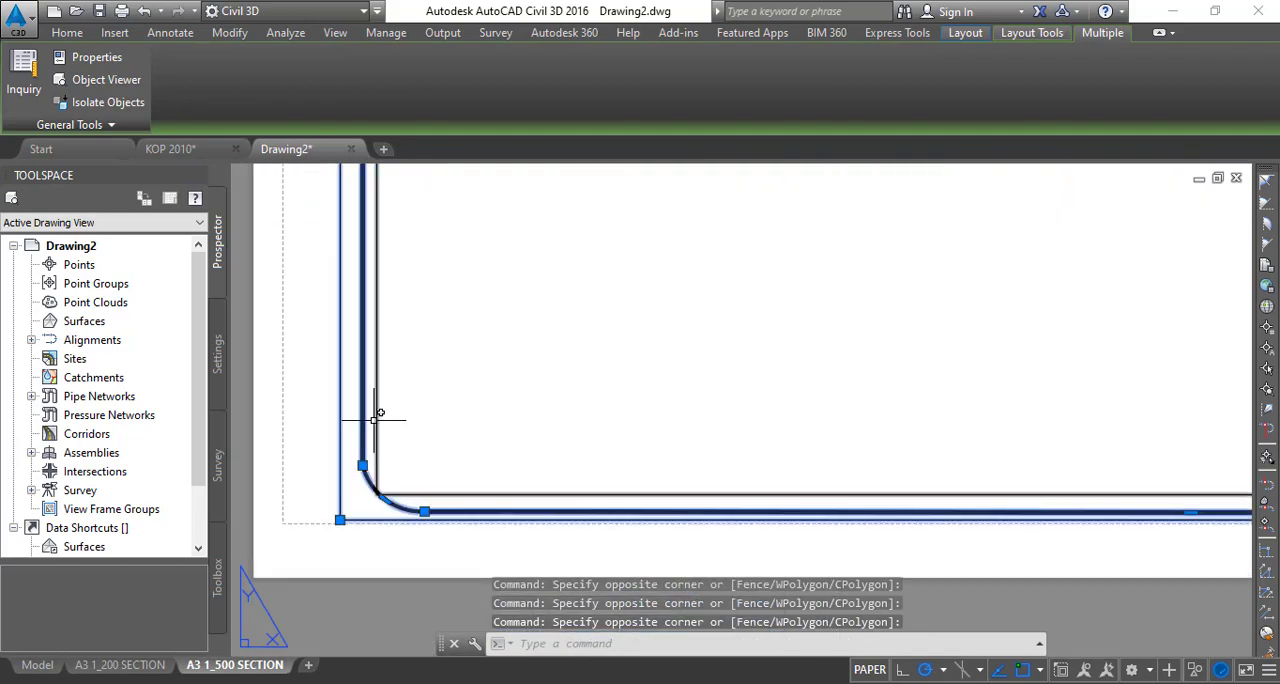
pyautogui.scroll(-2, 509, 406)
pyautogui.write('b')
pyautogui.press('Return')
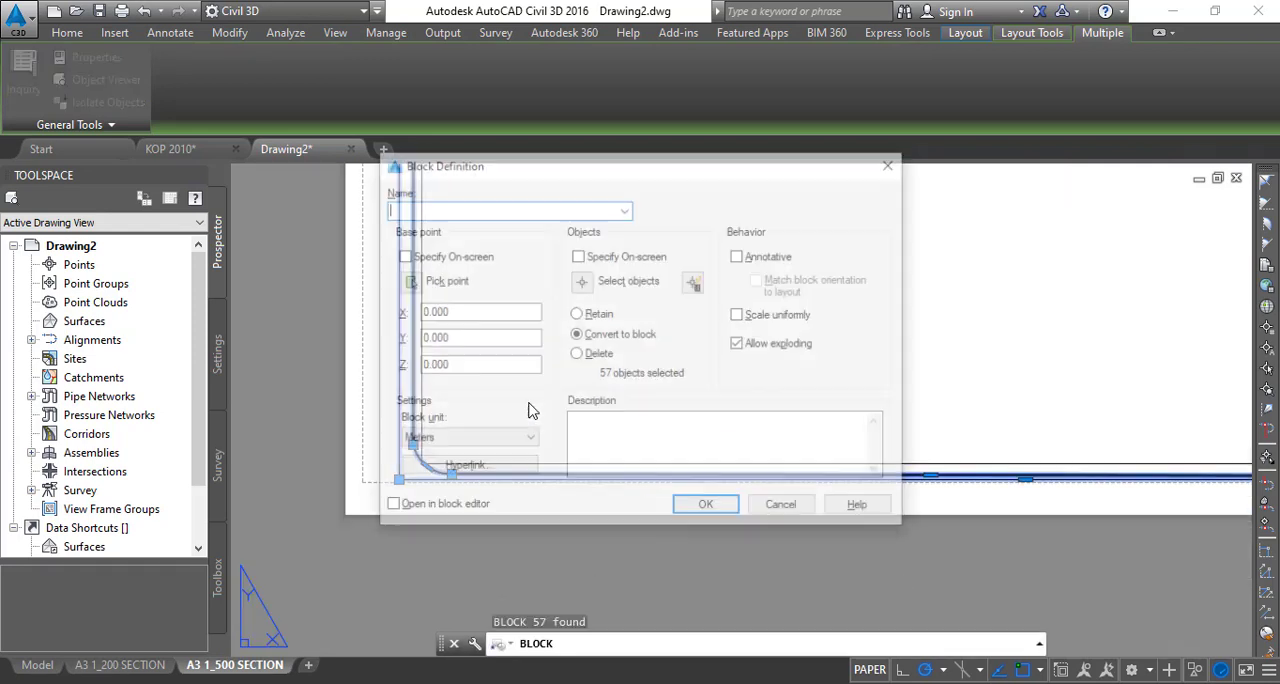
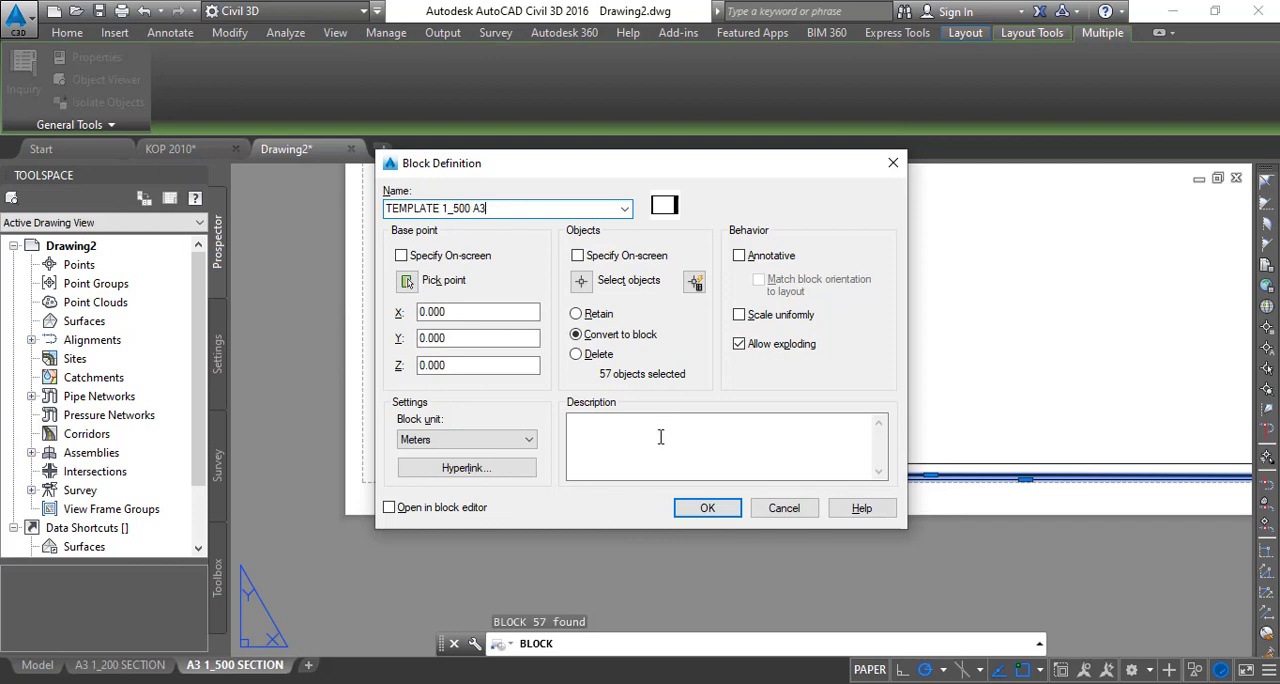
# - Create the block named TEMPLATE 1_500 A3 from the selected frame and title block objects
pyautogui.click(707, 508)
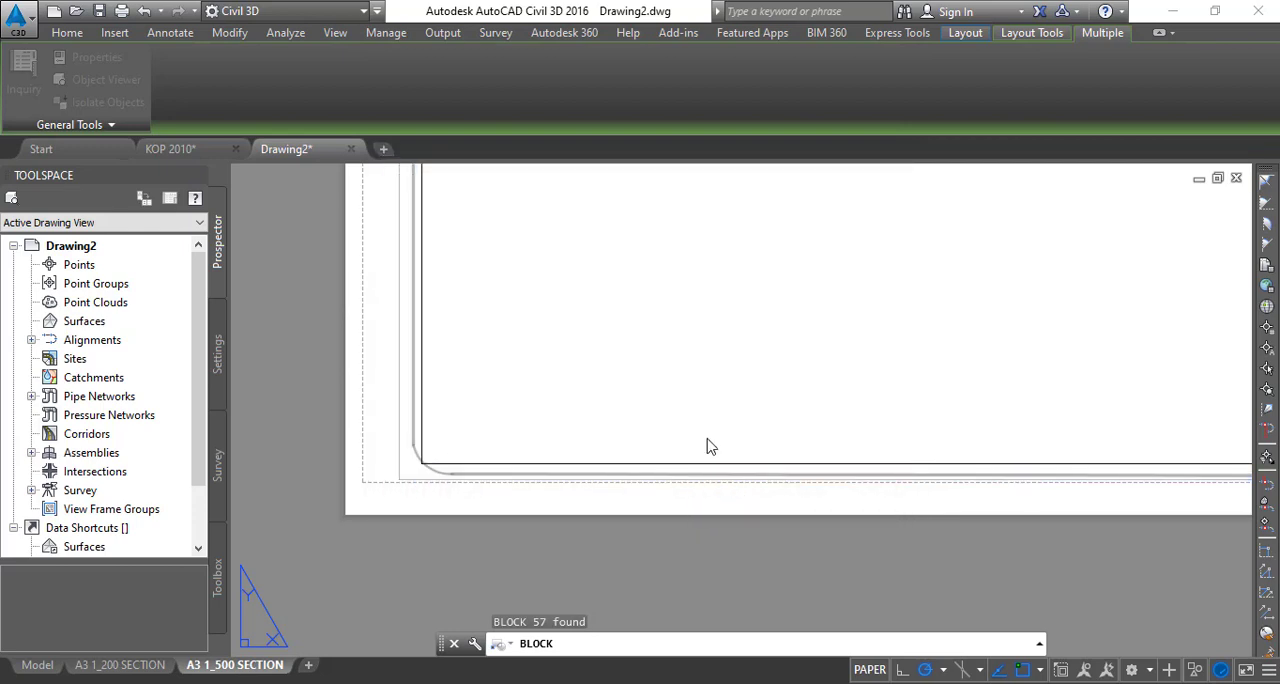
pyautogui.scroll(-5, 306, 498)
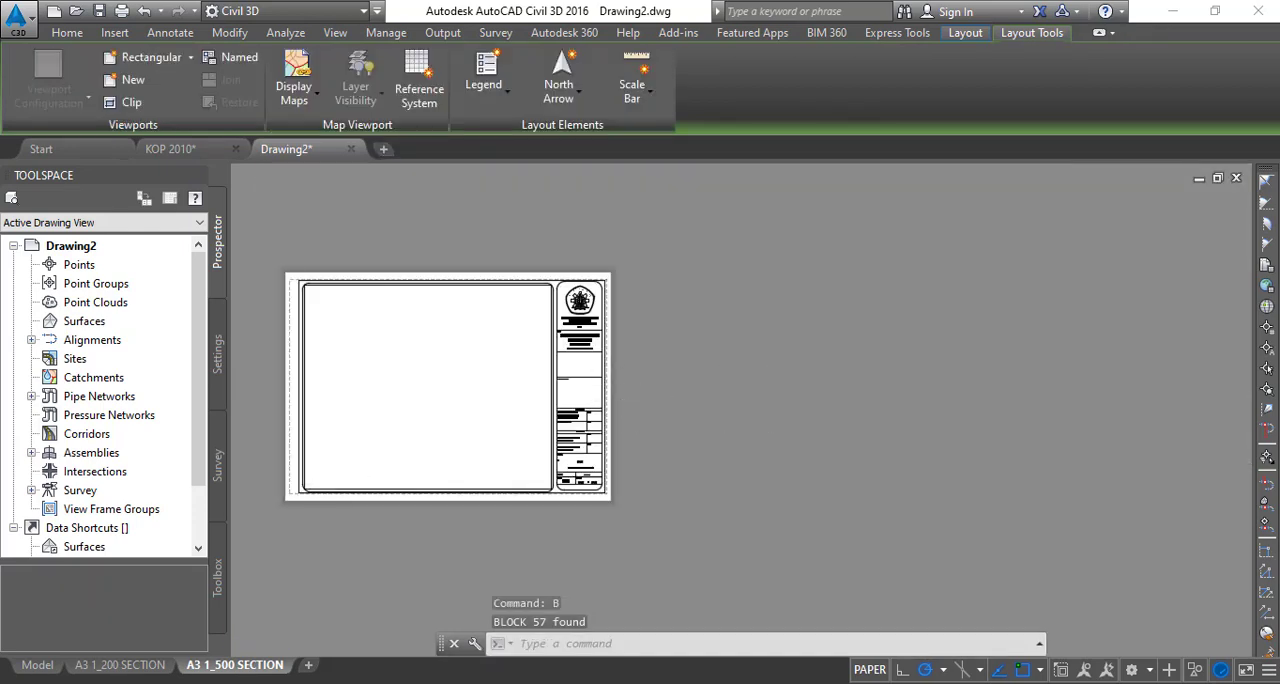
pyautogui.scroll(4, 472, 405)
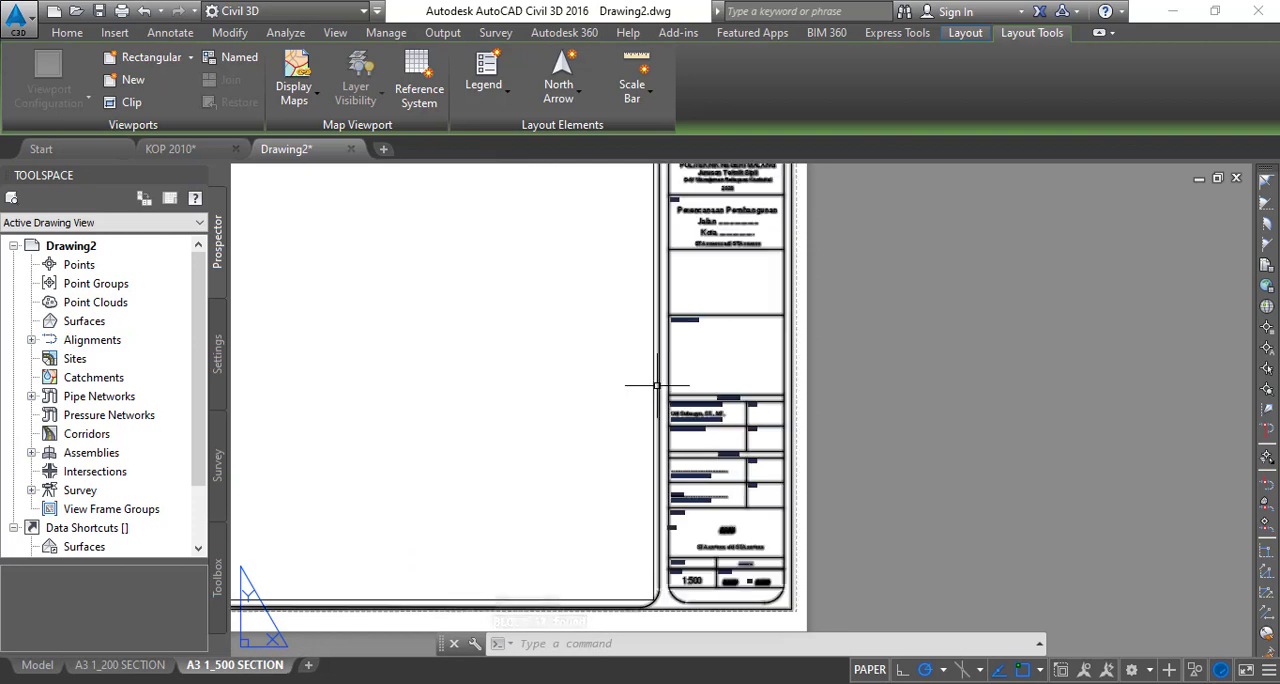
# - Open the properties of the A3 1_500 SECTION layout's viewport and turn its display lock off
pyautogui.moveTo(651, 385); pyautogui.dragTo(820, 371, button='middle')
pyautogui.moveTo(581, 413); pyautogui.dragTo(912, 413, button='middle')
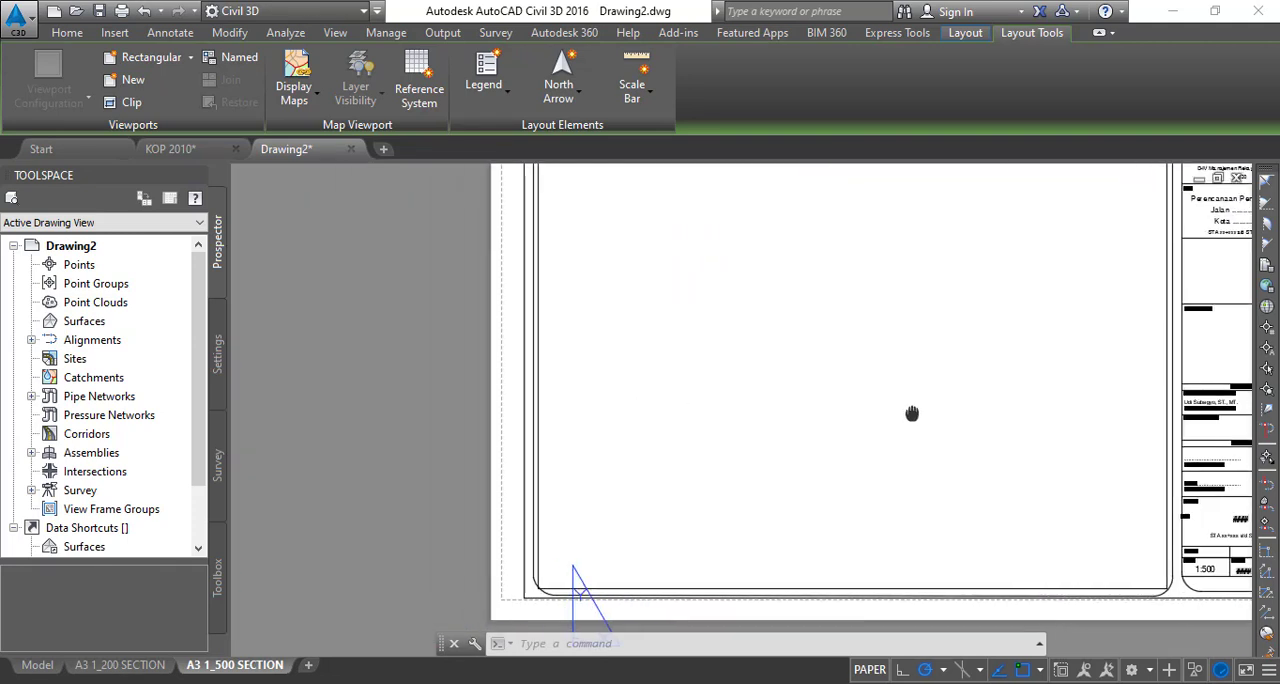
pyautogui.click(538, 363)
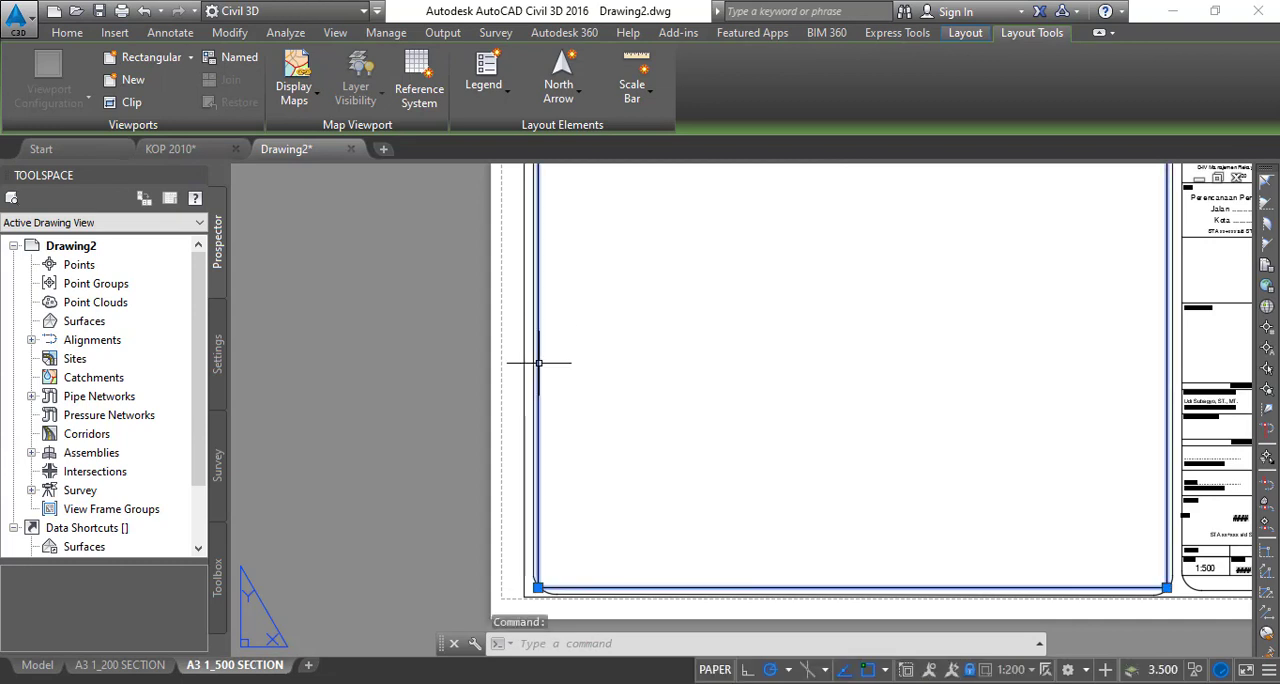
pyautogui.rightClick(538, 363)
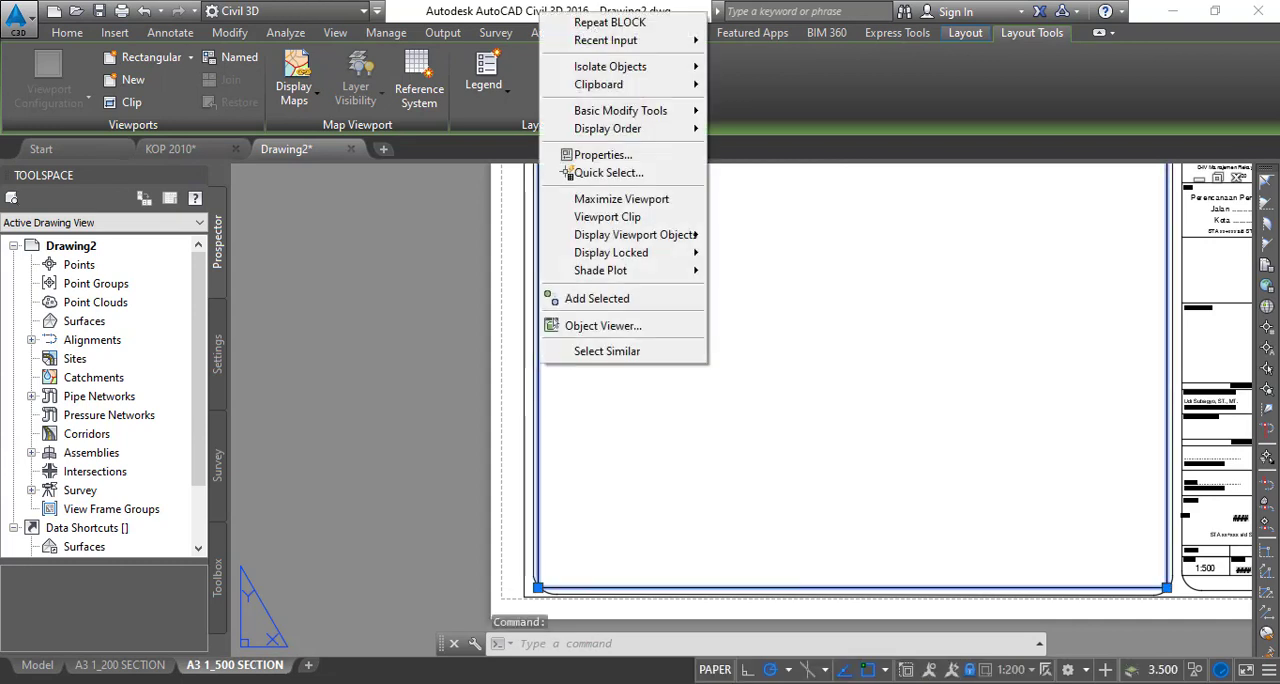
pyautogui.click(601, 155)
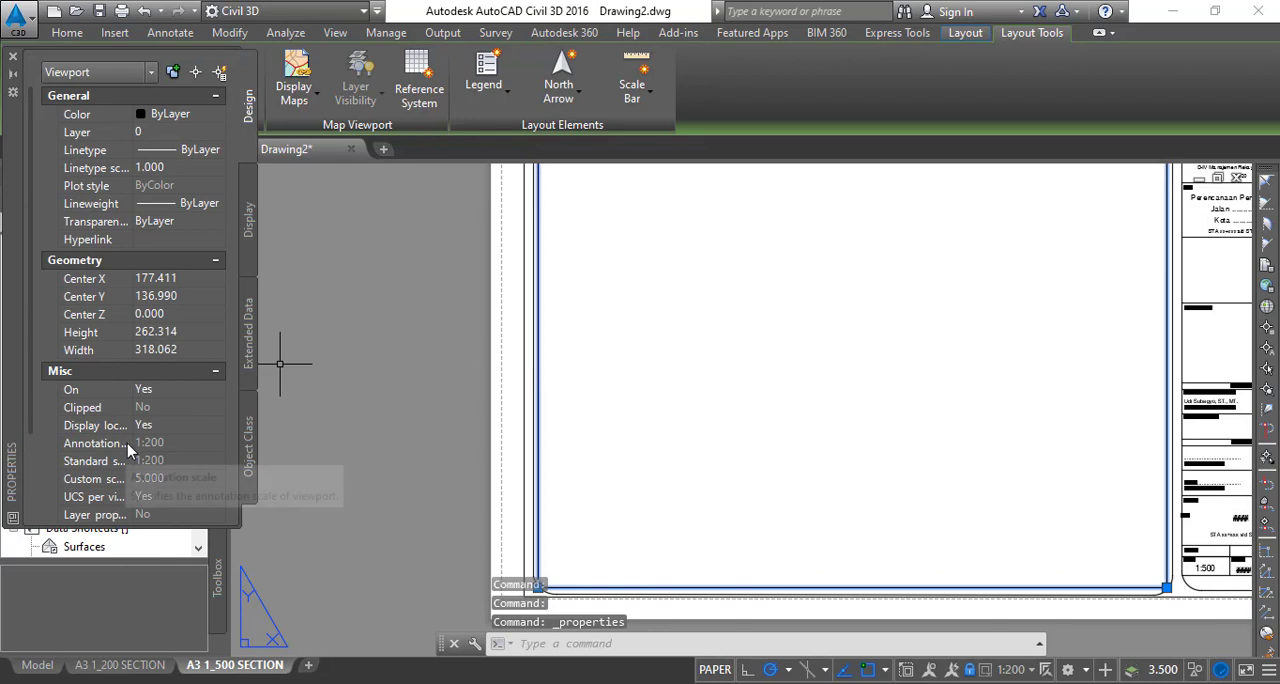
pyautogui.click(147, 426)
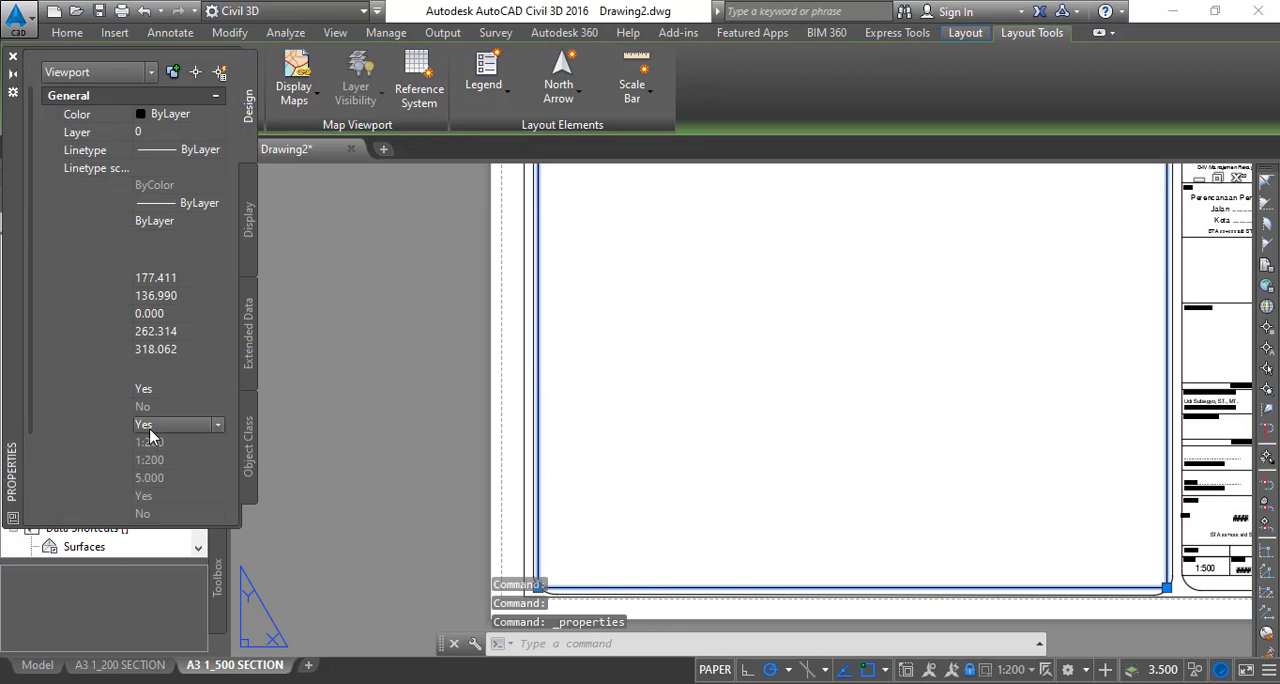
pyautogui.click(158, 430)
pyautogui.click(168, 455)
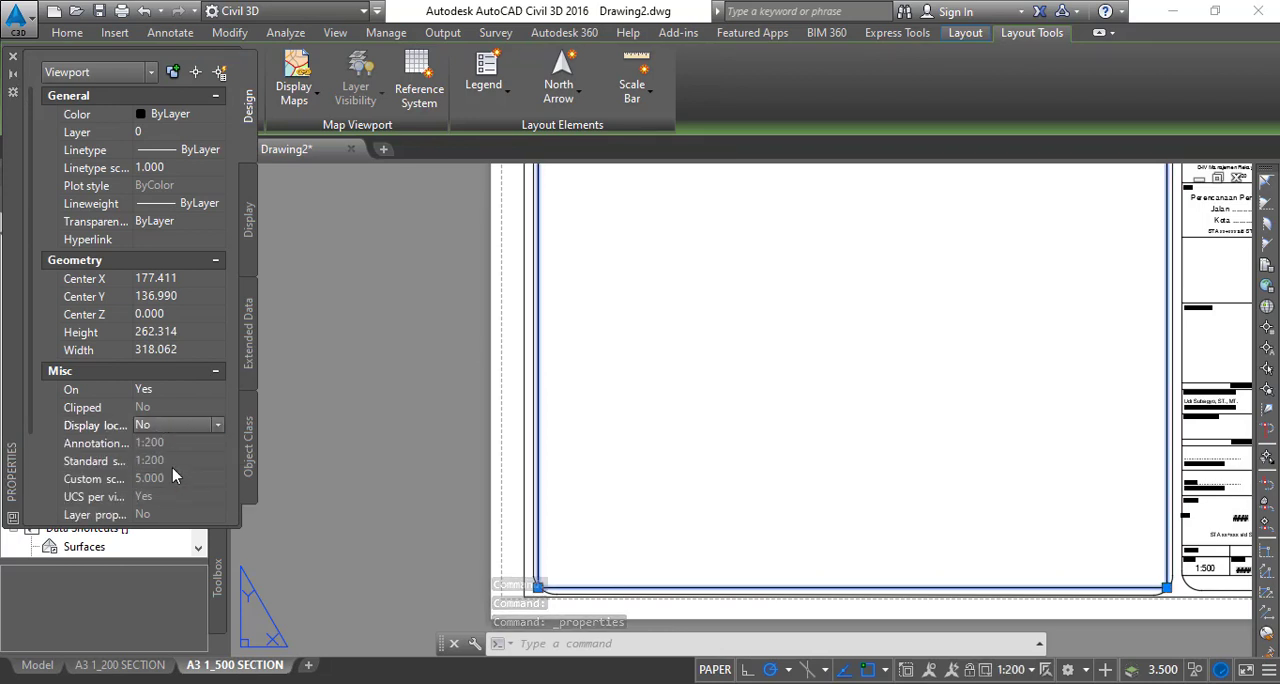
# - Set the viewport's annotation scale to 1:500
pyautogui.click(157, 446)
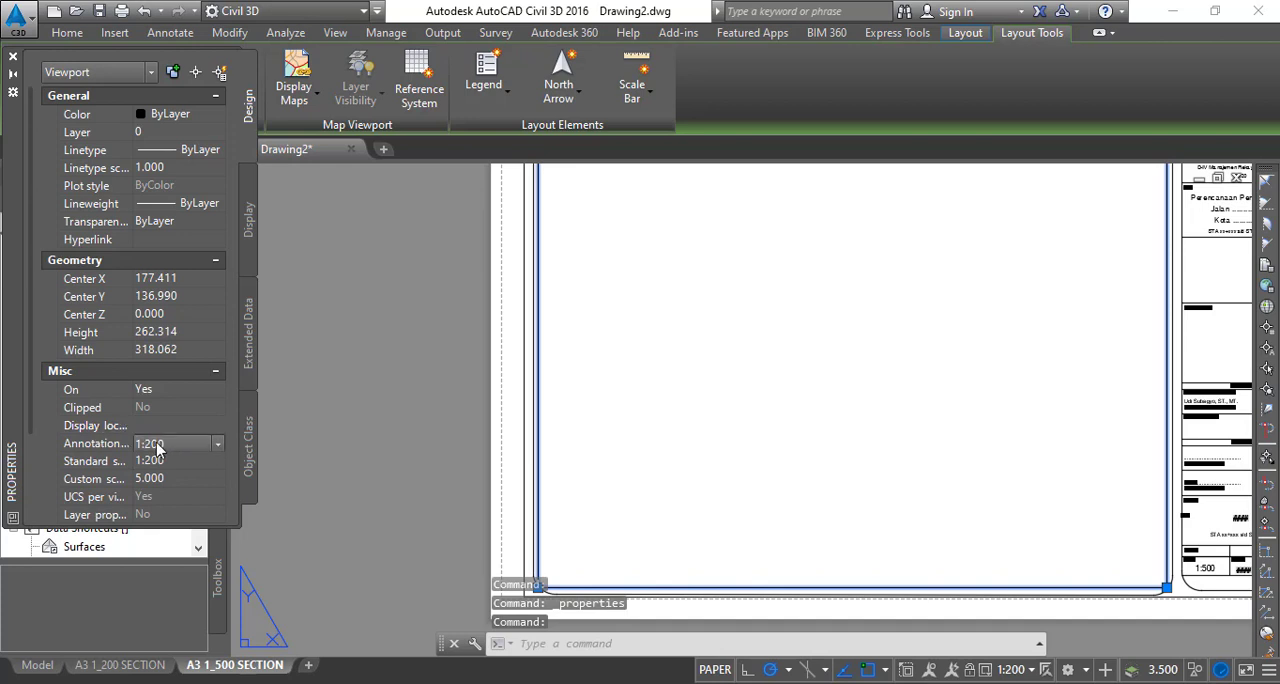
pyautogui.click(163, 450)
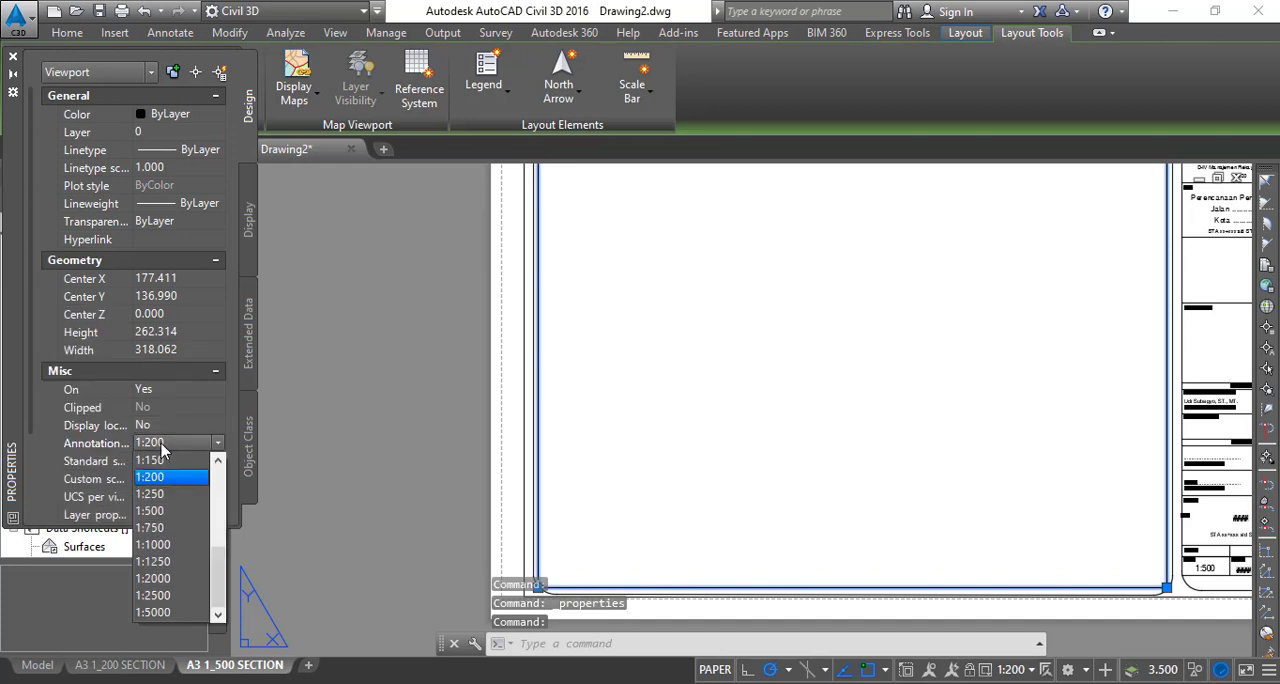
pyautogui.click(166, 494)
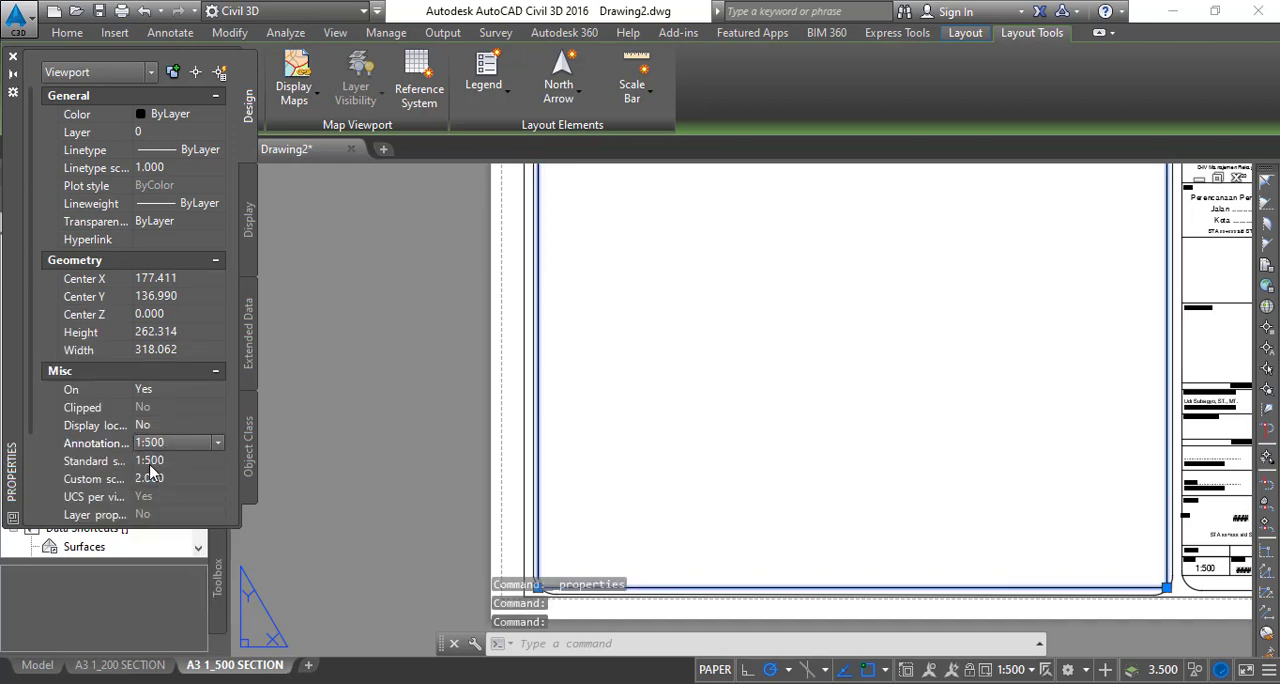
# - Lock the section viewport's display, close its properties and deselect the viewport
pyautogui.scroll(-3, 150, 470)
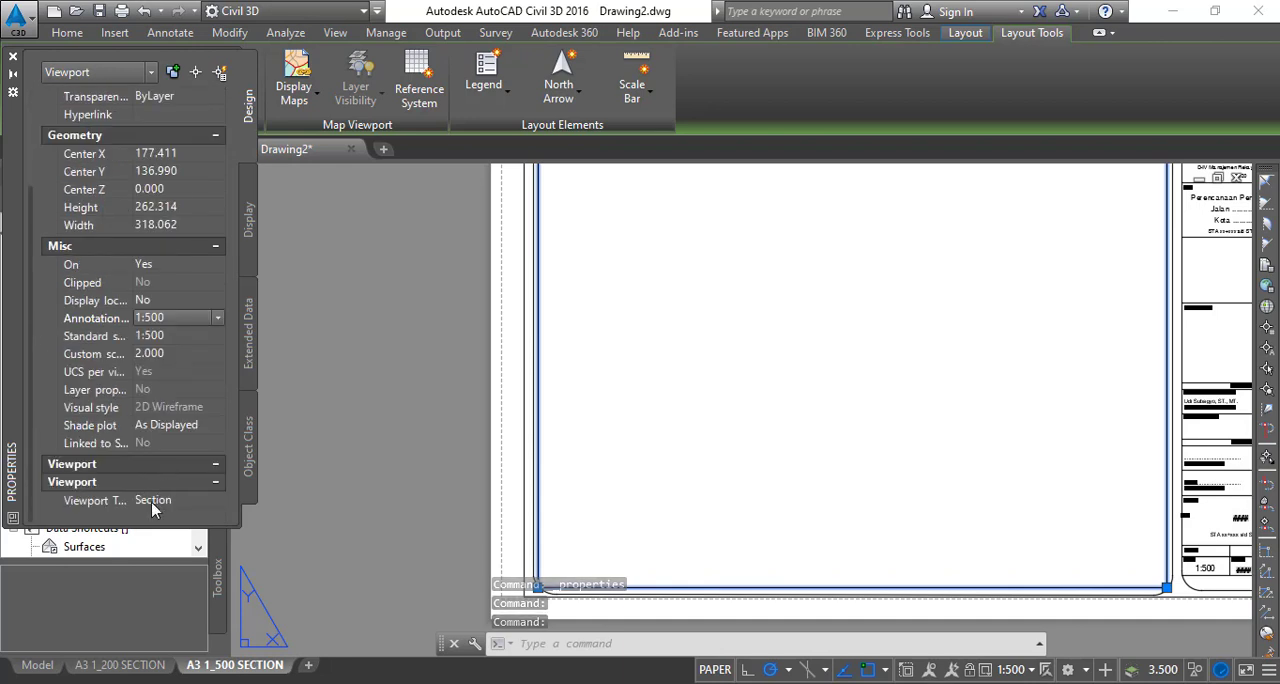
pyautogui.click(146, 301)
pyautogui.click(147, 304)
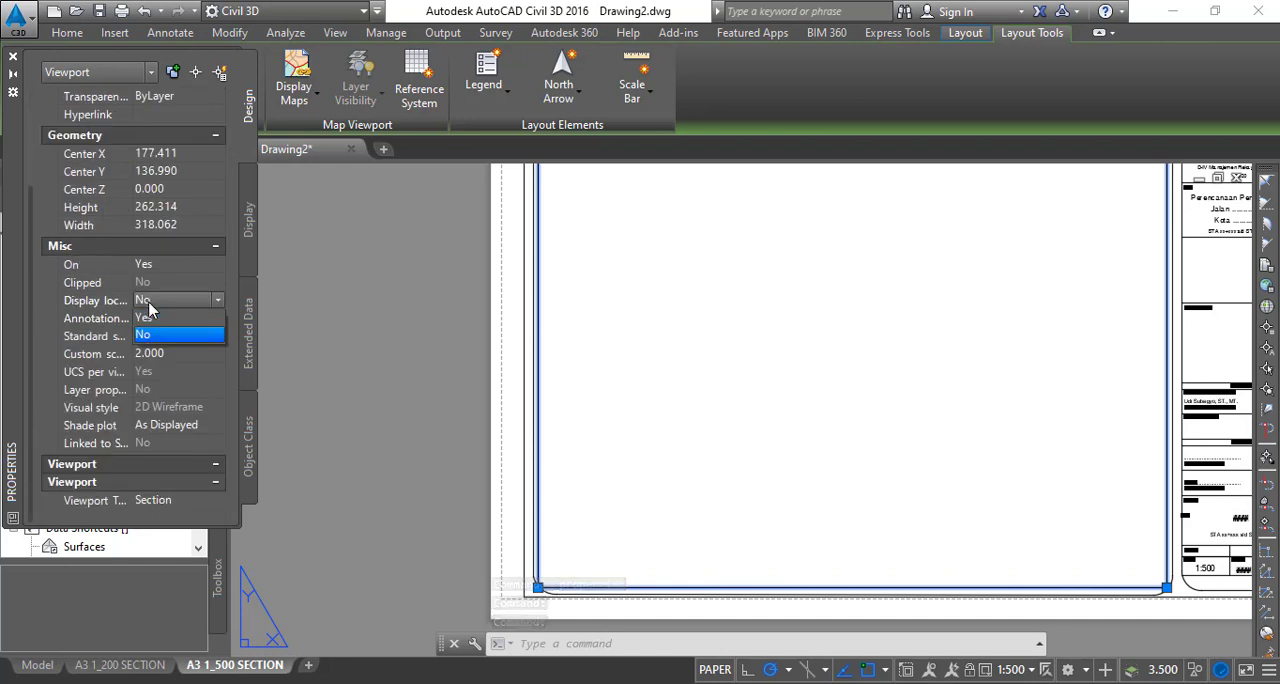
pyautogui.click(160, 320)
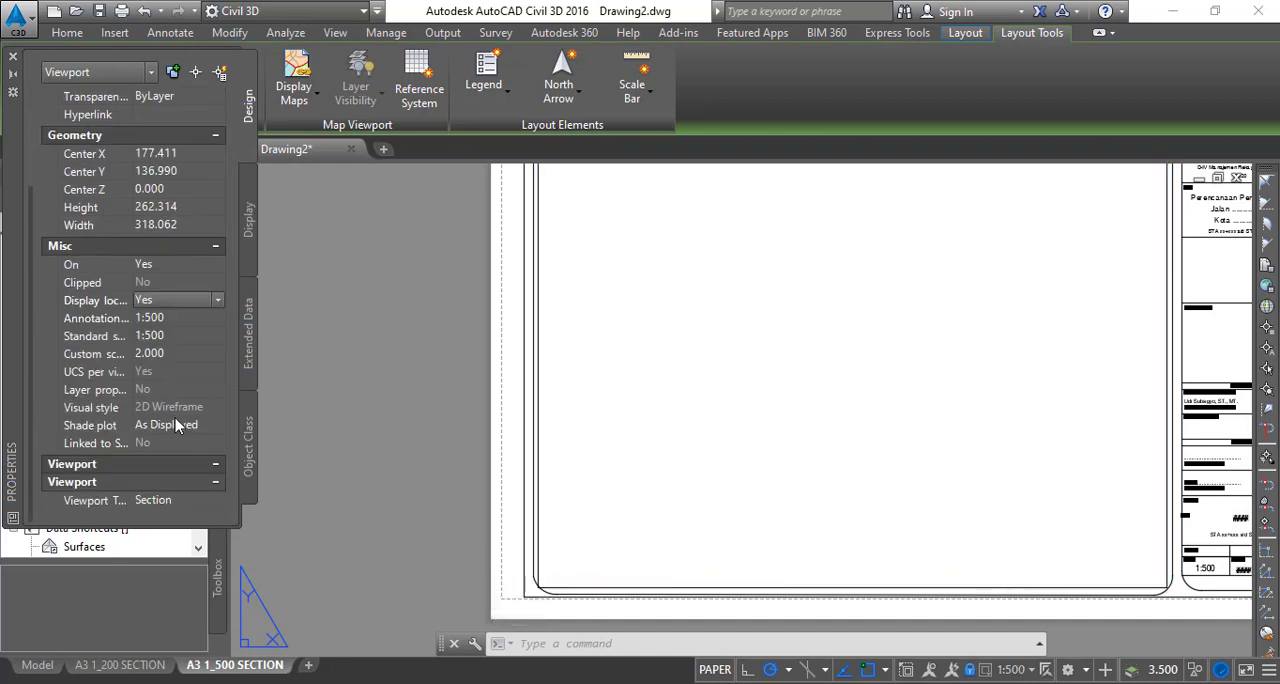
pyautogui.click(13, 56)
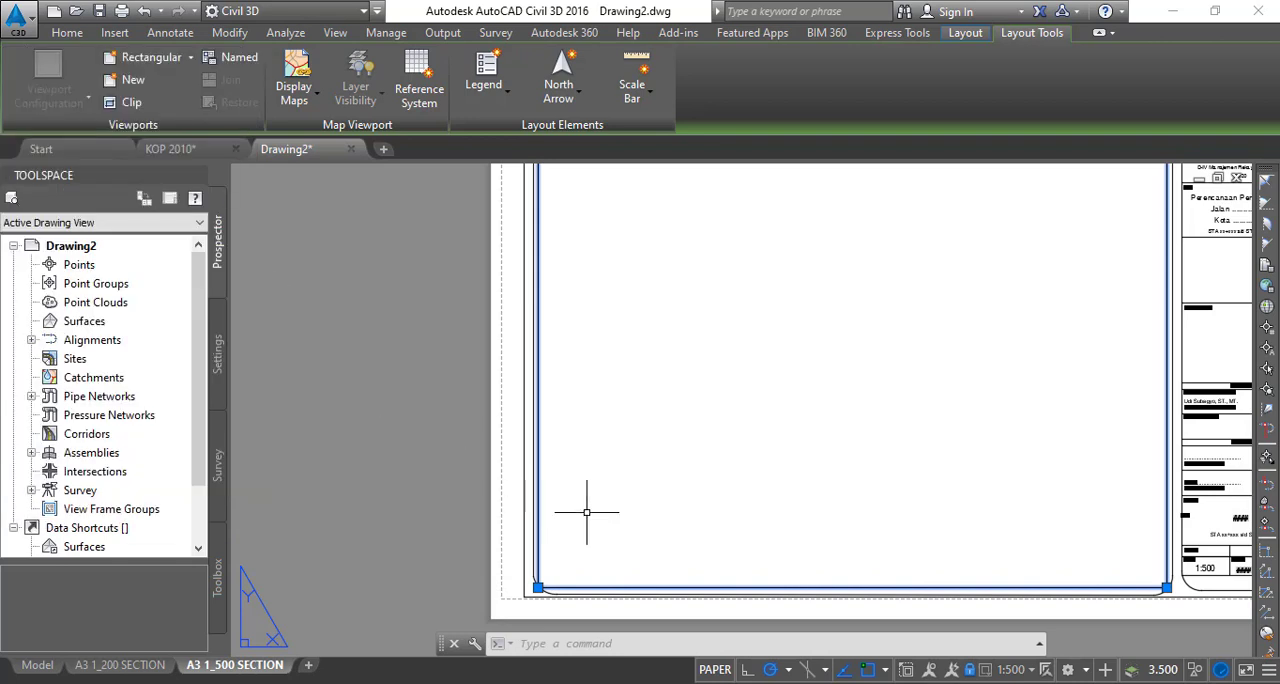
pyautogui.moveTo(587, 513); pyautogui.dragTo(402, 468, button='middle')
pyautogui.press('Escape')
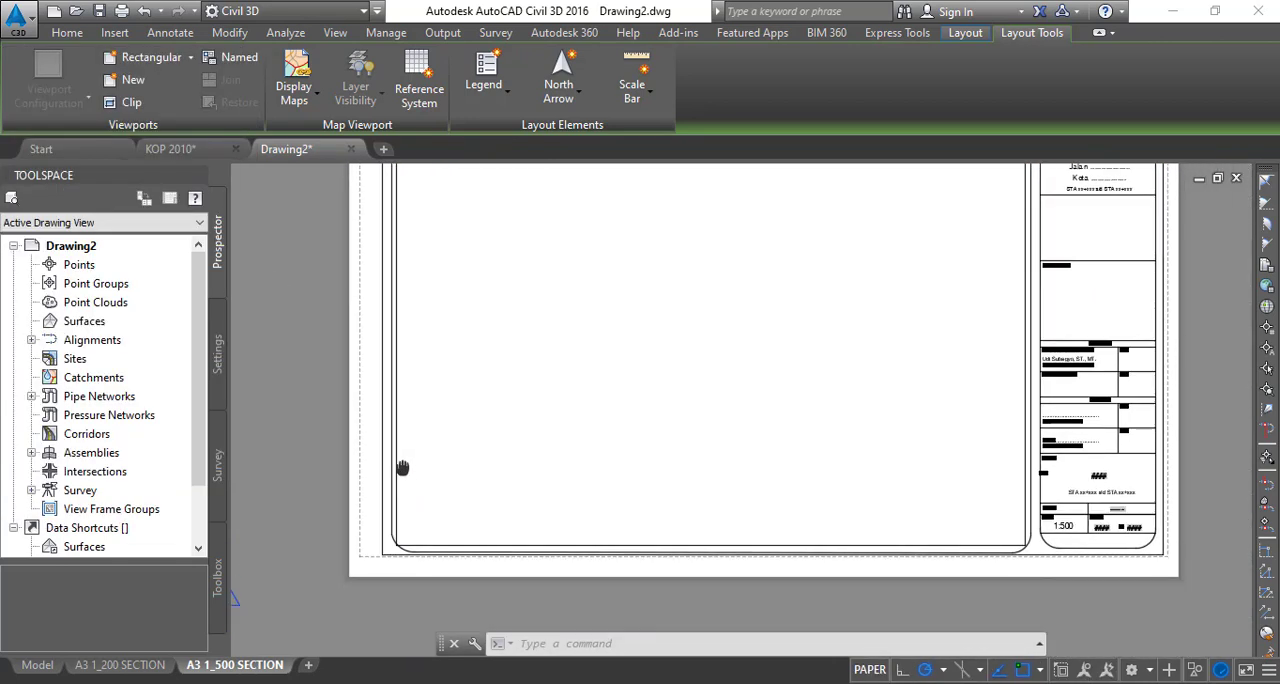
pyautogui.scroll(-2, 400, 514)
pyautogui.scroll(2, 414, 329)
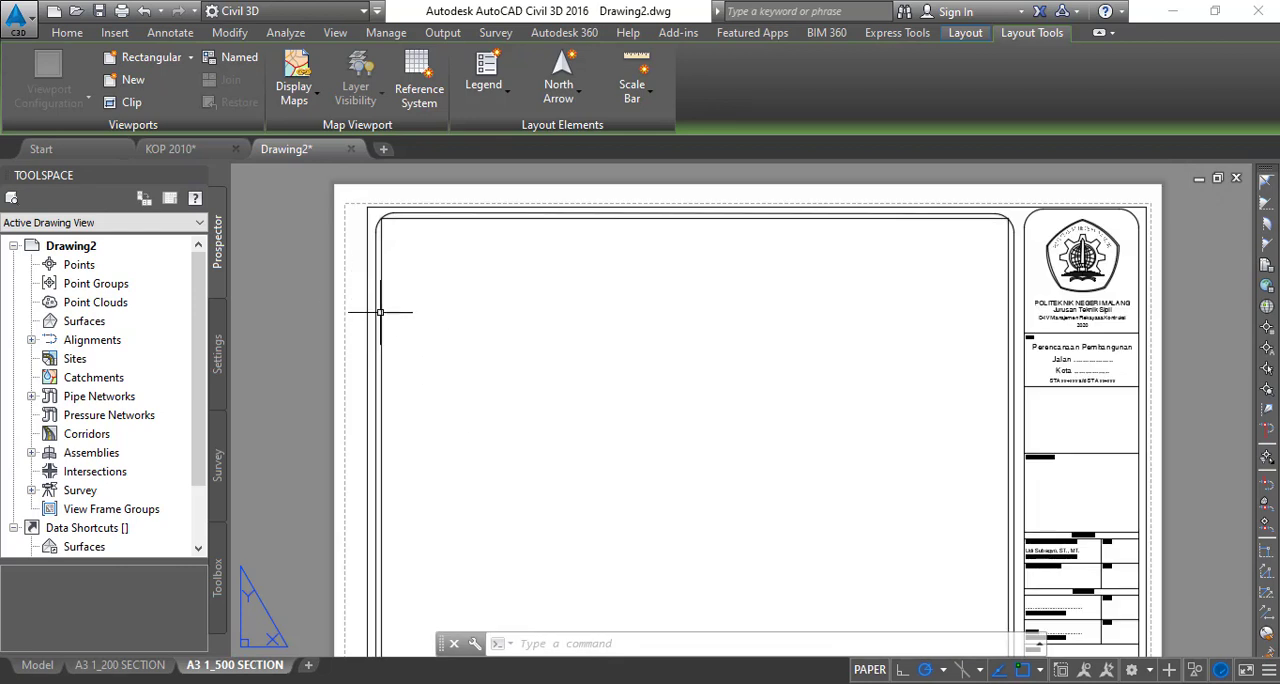
pyautogui.scroll(-2, 873, 311)
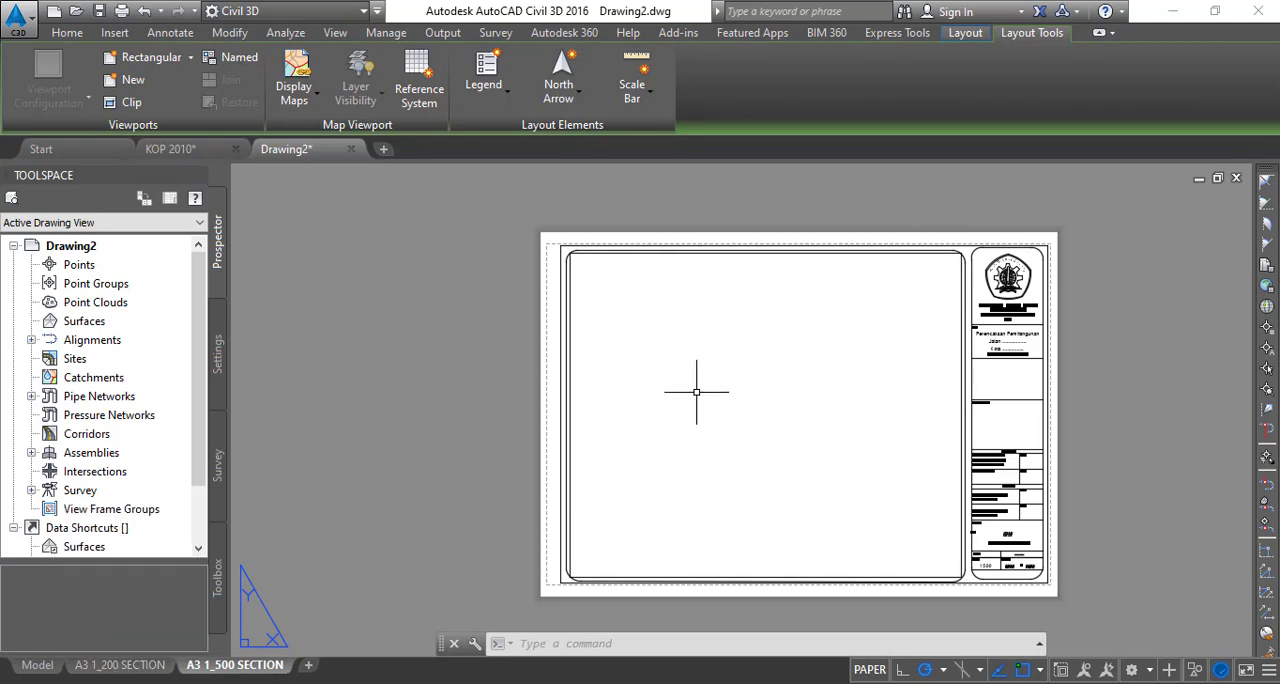
pyautogui.moveTo(629, 402); pyautogui.dragTo(474, 369, button='middle')
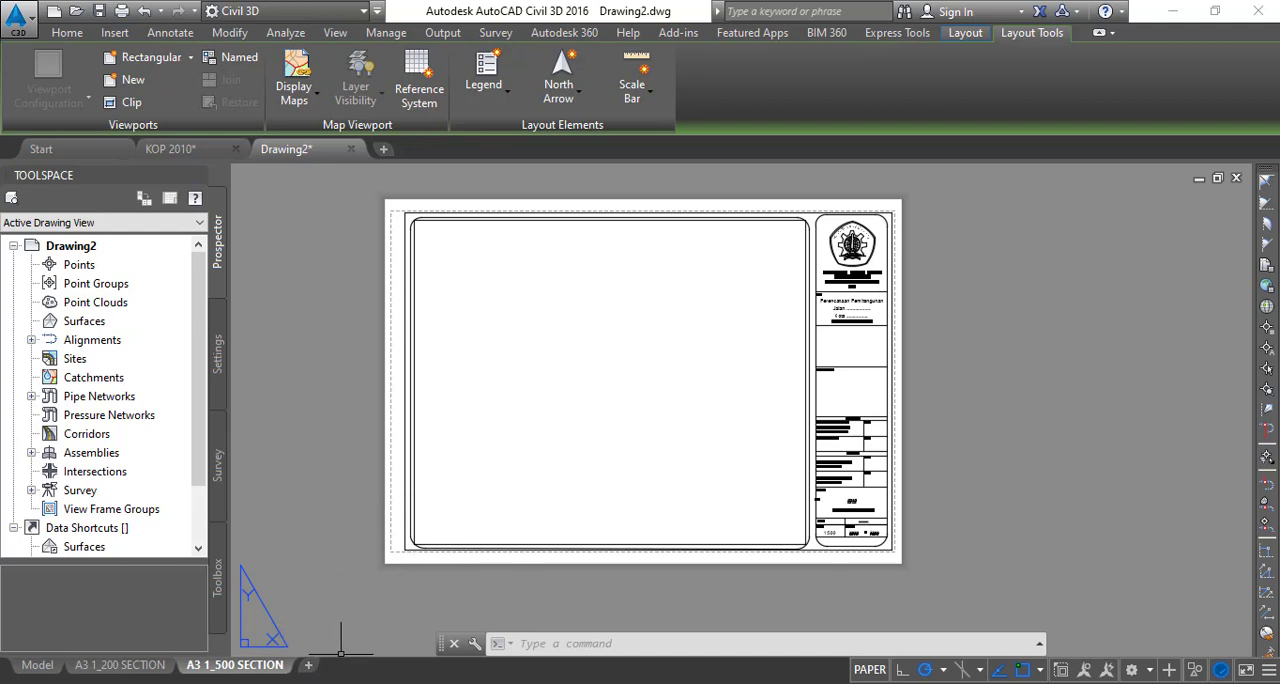
# - Create a copy of the A3 1_500 SECTION layout and place it after the existing layouts
pyautogui.rightClick(289, 668)
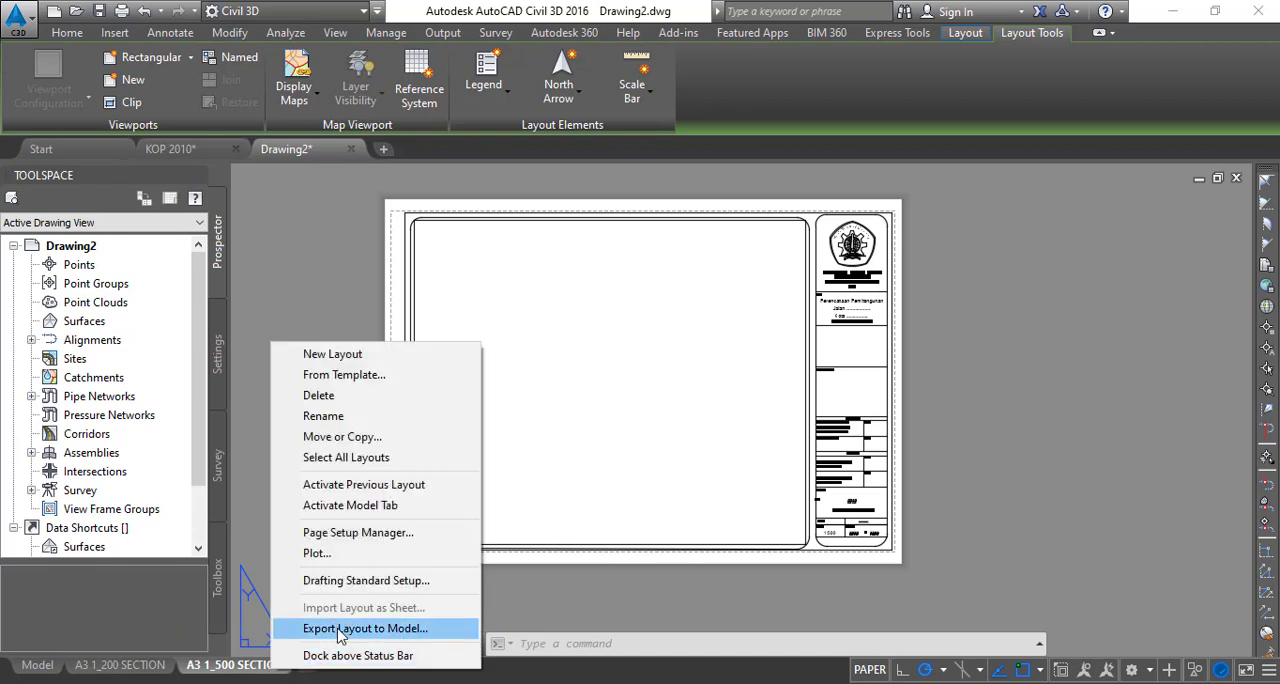
pyautogui.click(374, 437)
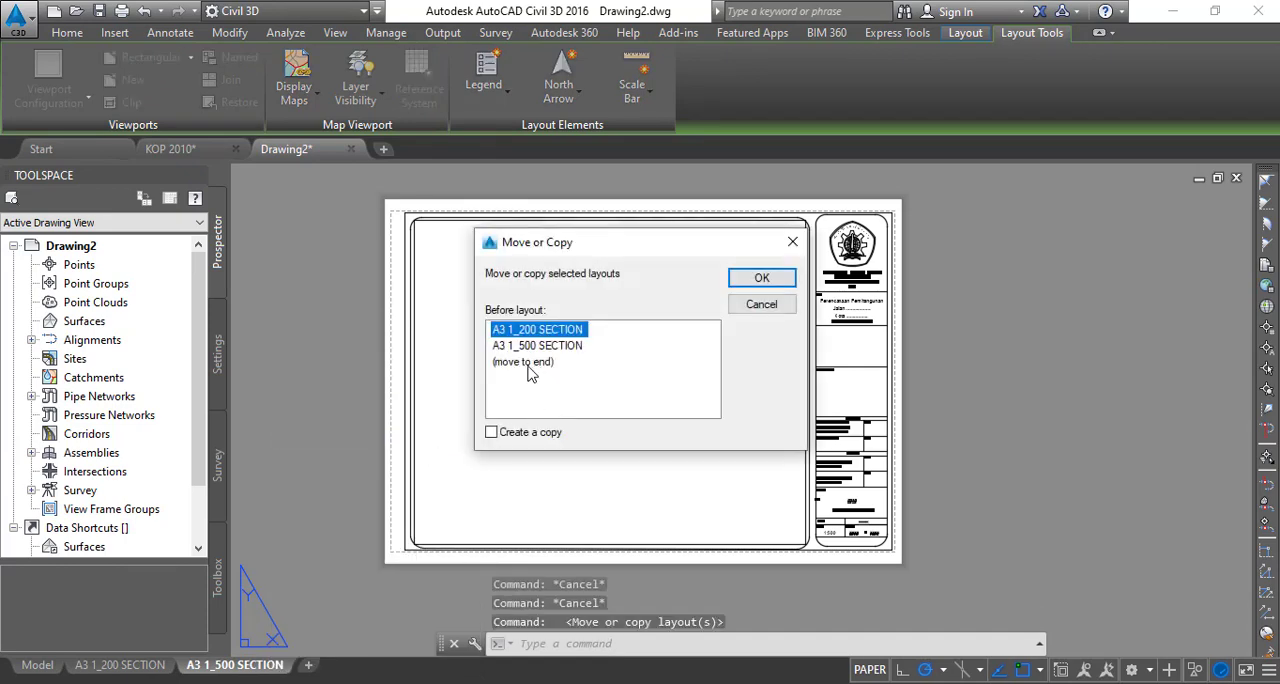
pyautogui.click(520, 433)
pyautogui.click(525, 362)
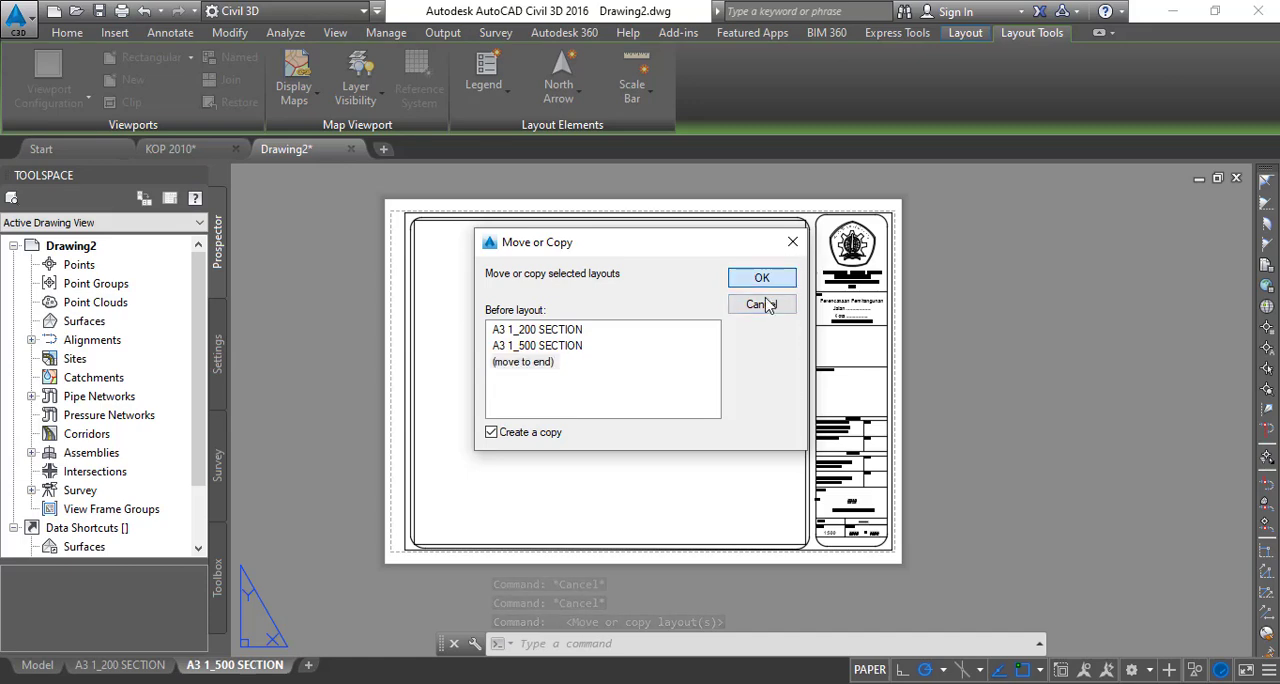
pyautogui.click(762, 279)
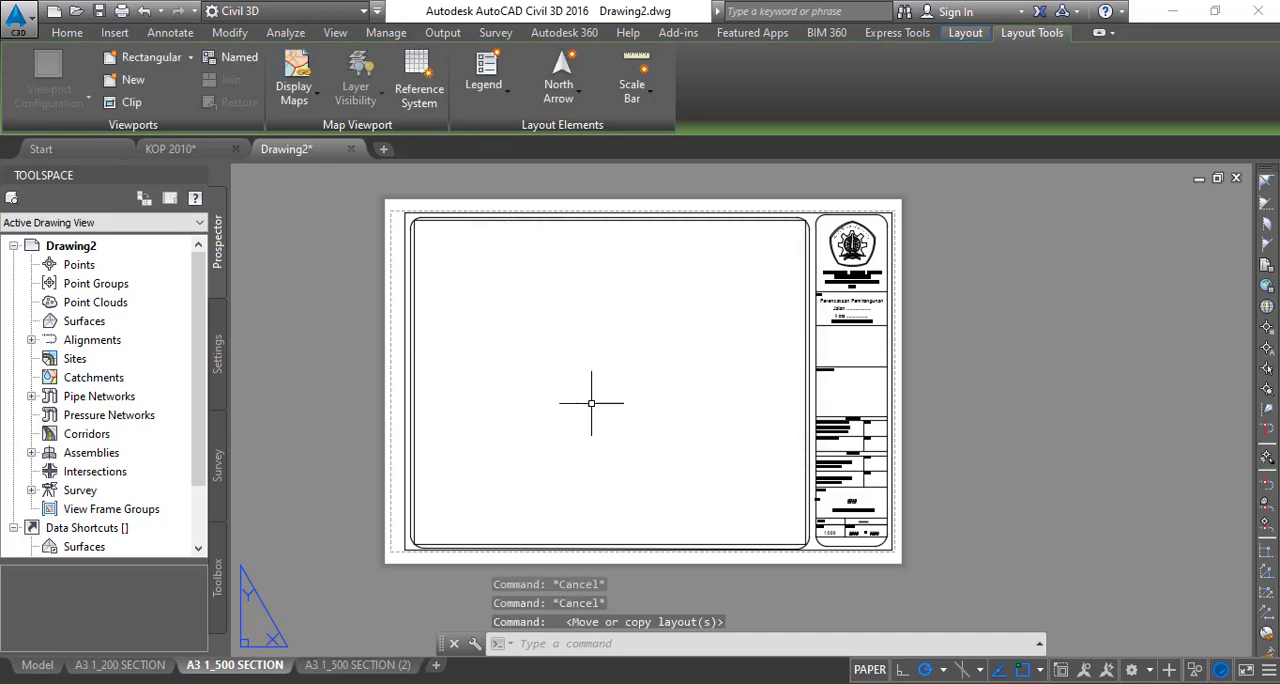
# - Rename the copied layout as A4 1_1000 SECTION
pyautogui.click(338, 672)
pyautogui.rightClick(338, 672)
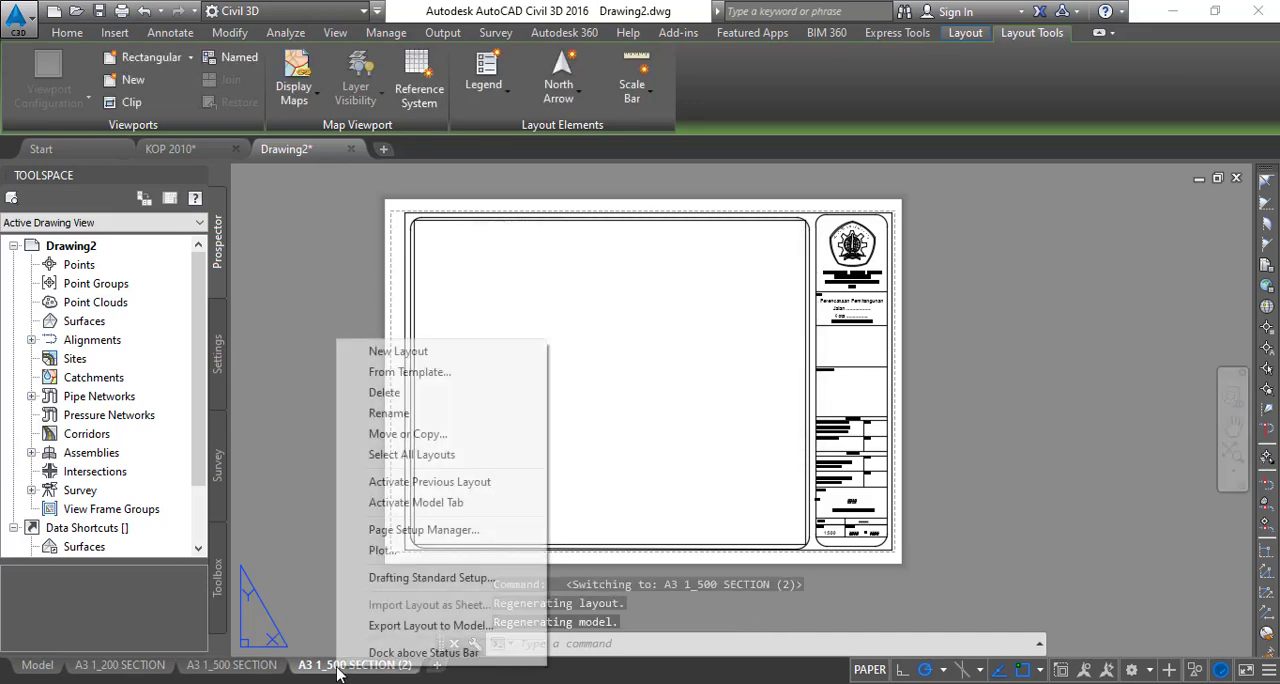
pyautogui.click(390, 414)
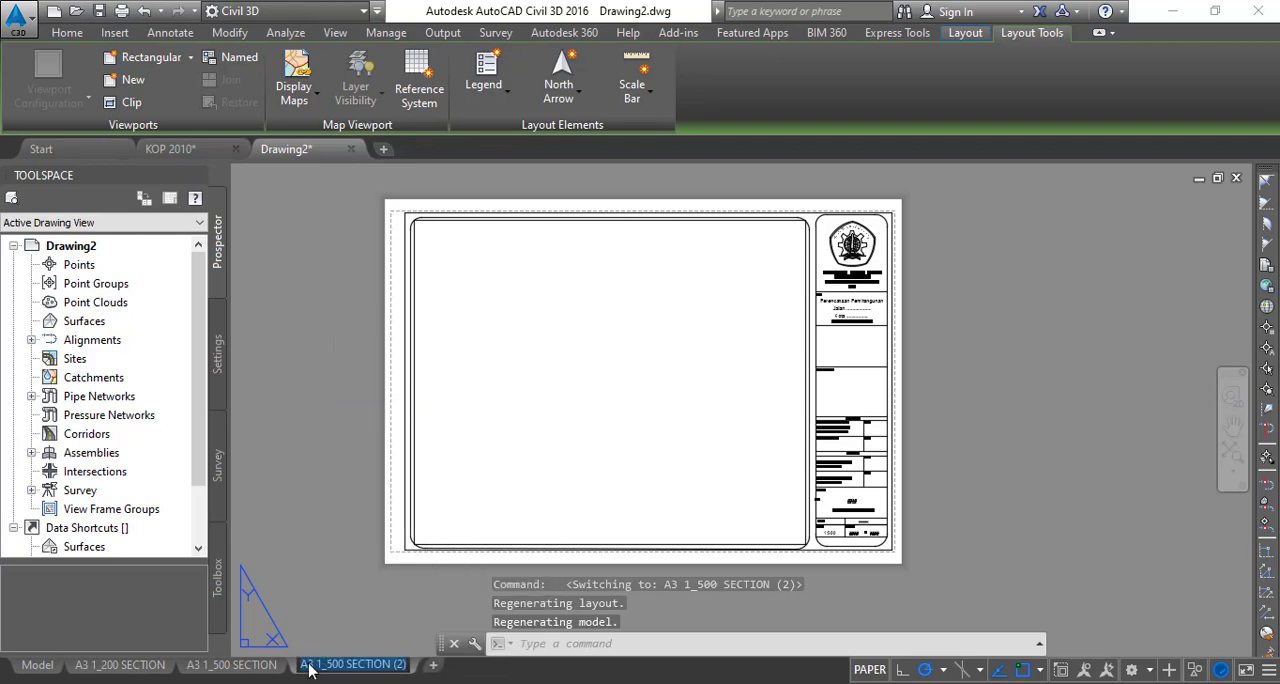
pyautogui.moveTo(312, 668)
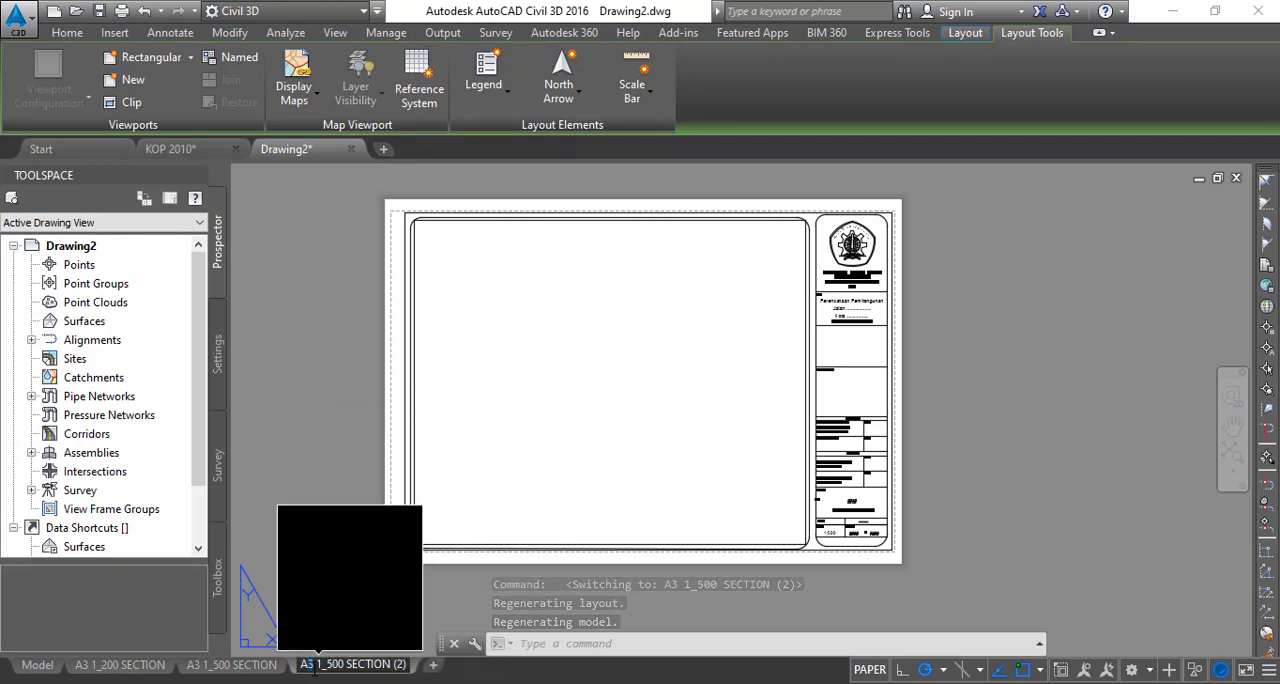
pyautogui.write('4')
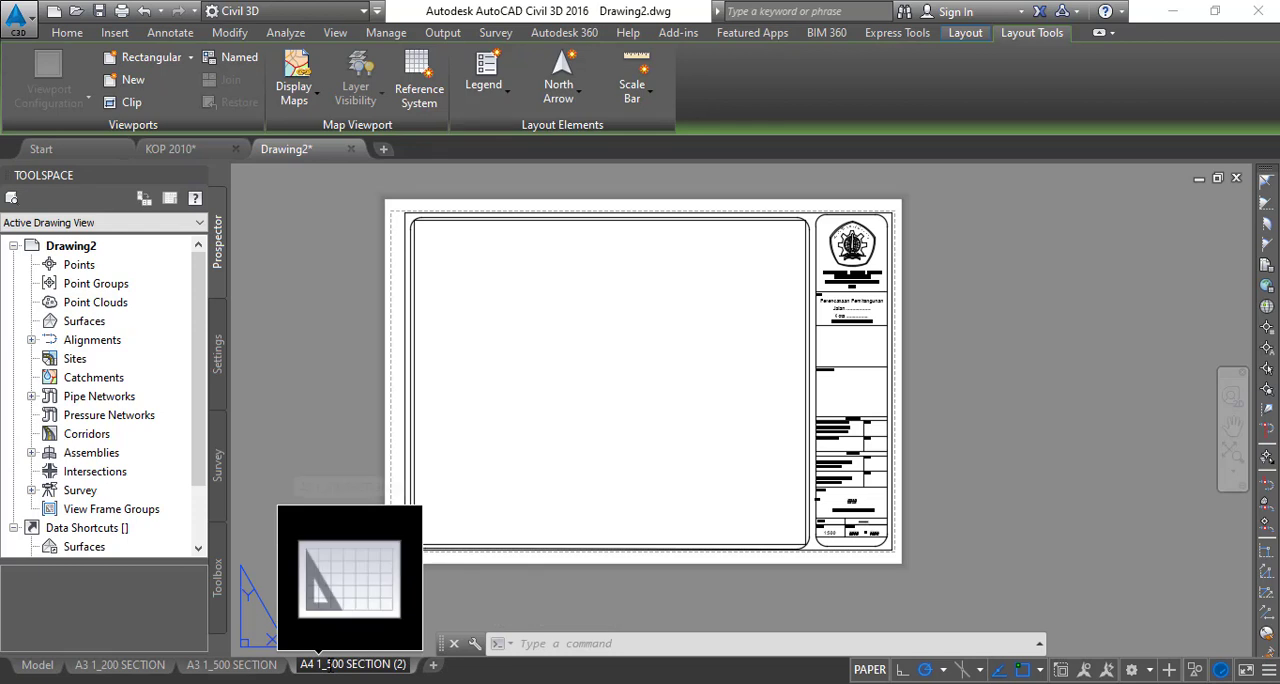
pyautogui.moveTo(324, 664); pyautogui.dragTo(344, 664)
pyautogui.write('1')
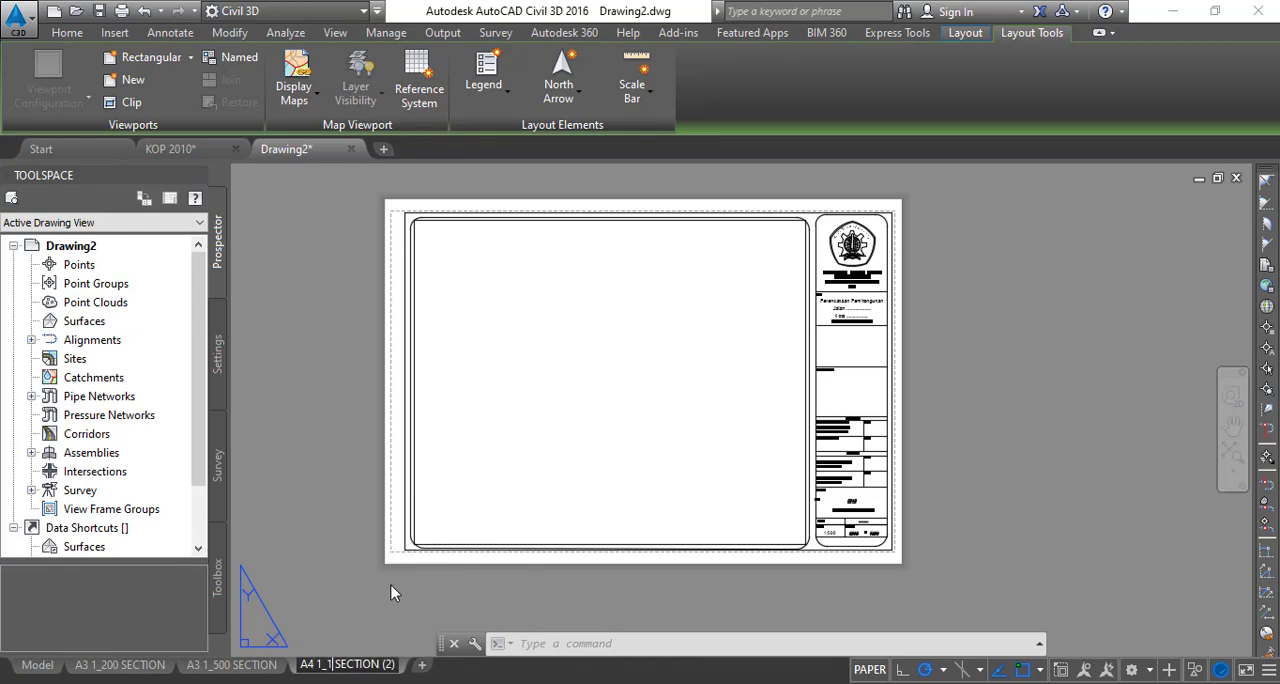
pyautogui.write('000')
pyautogui.press('Return')
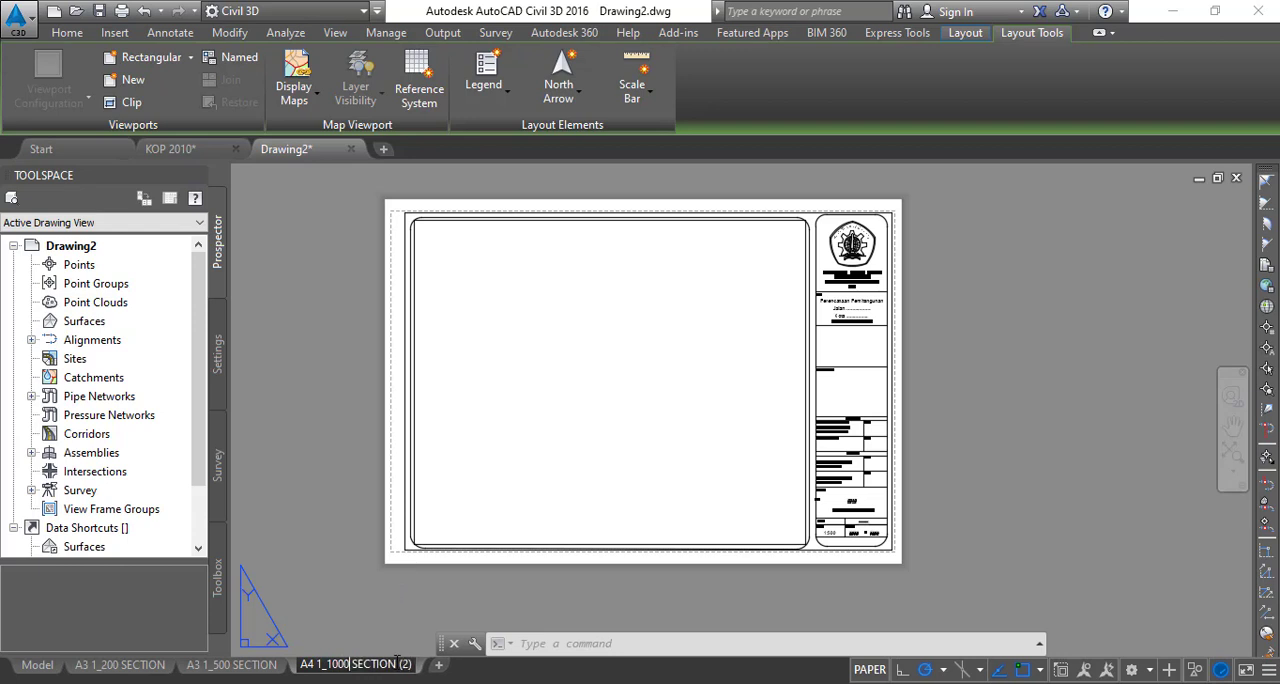
pyautogui.moveTo(360, 664)
pyautogui.press('Return')
pyautogui.click(320, 639)
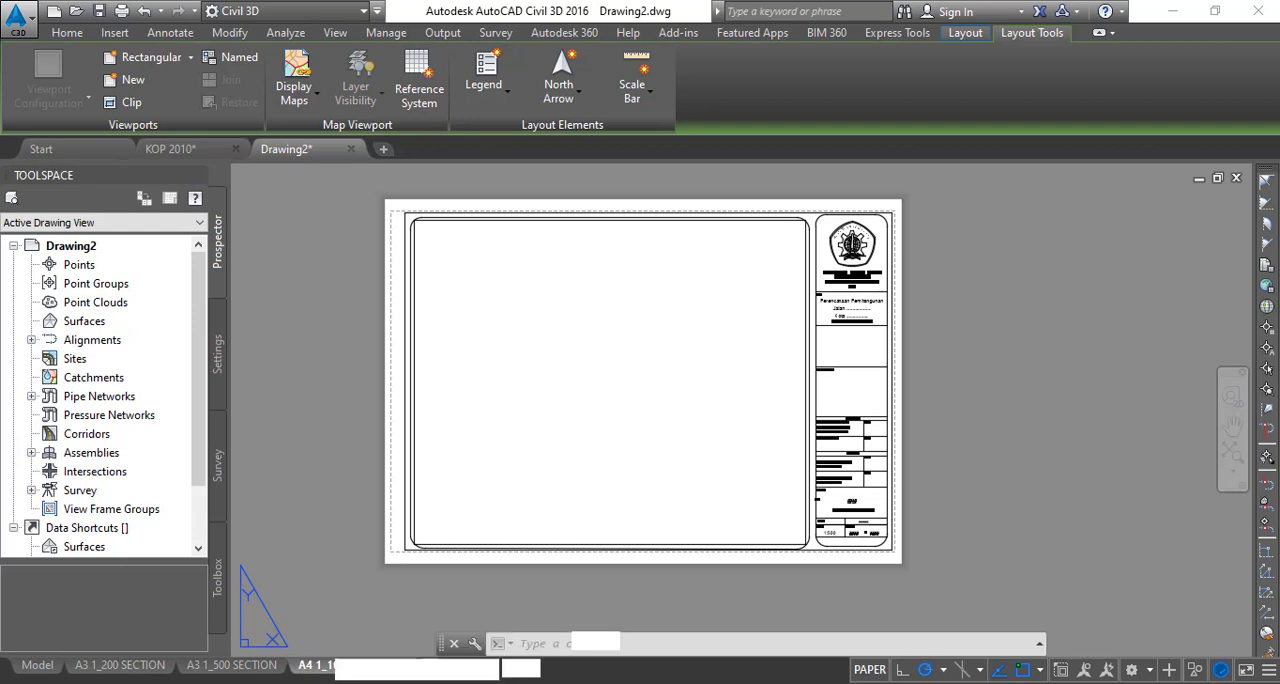
pyautogui.click(350, 598)
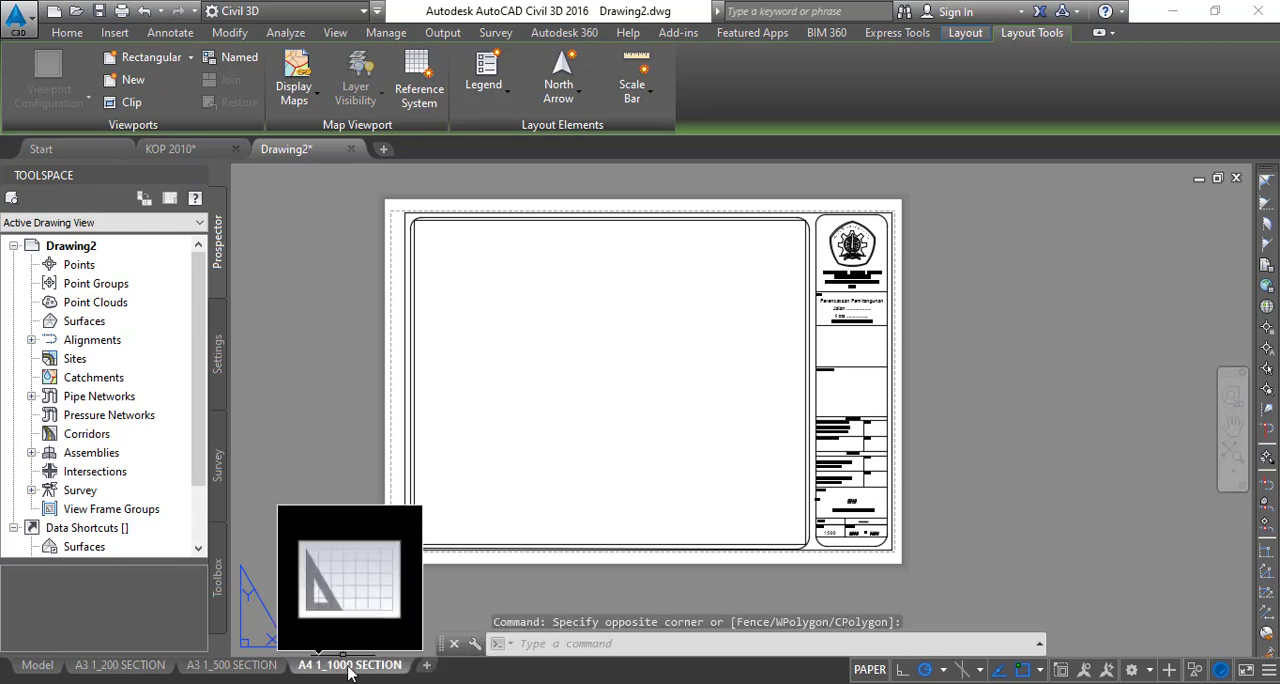
pyautogui.click(235, 677)
pyautogui.click(338, 676)
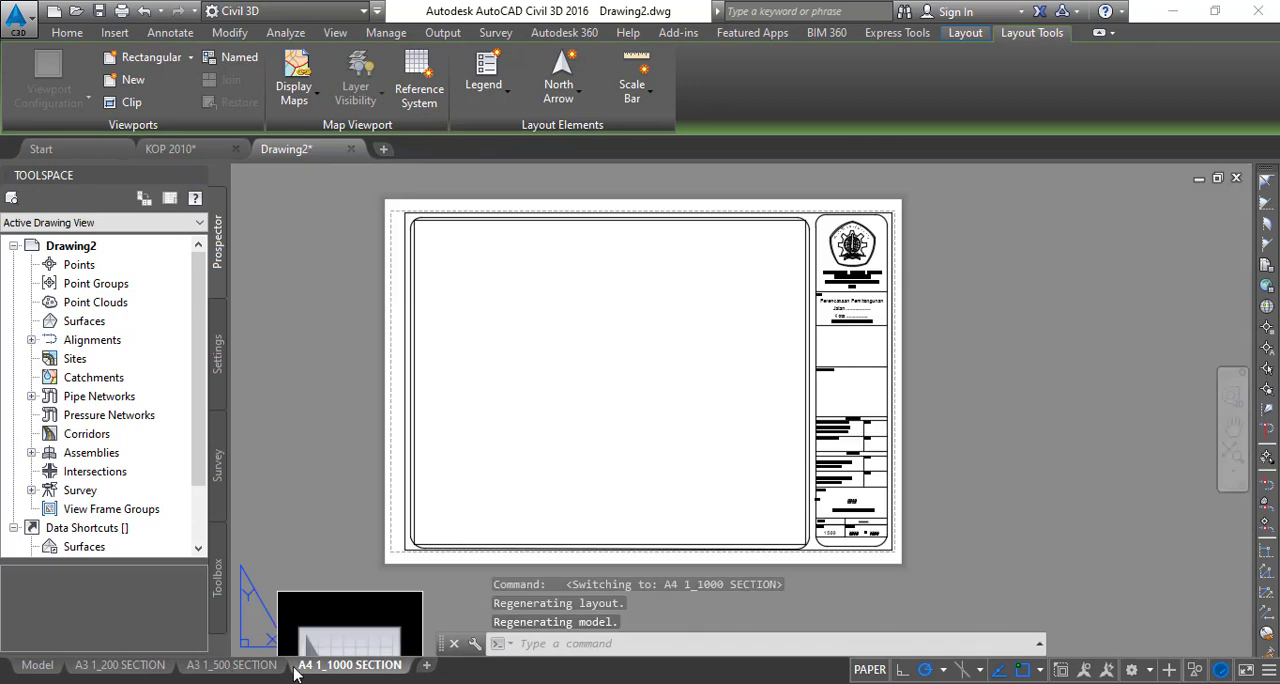
pyautogui.rightClick(341, 675)
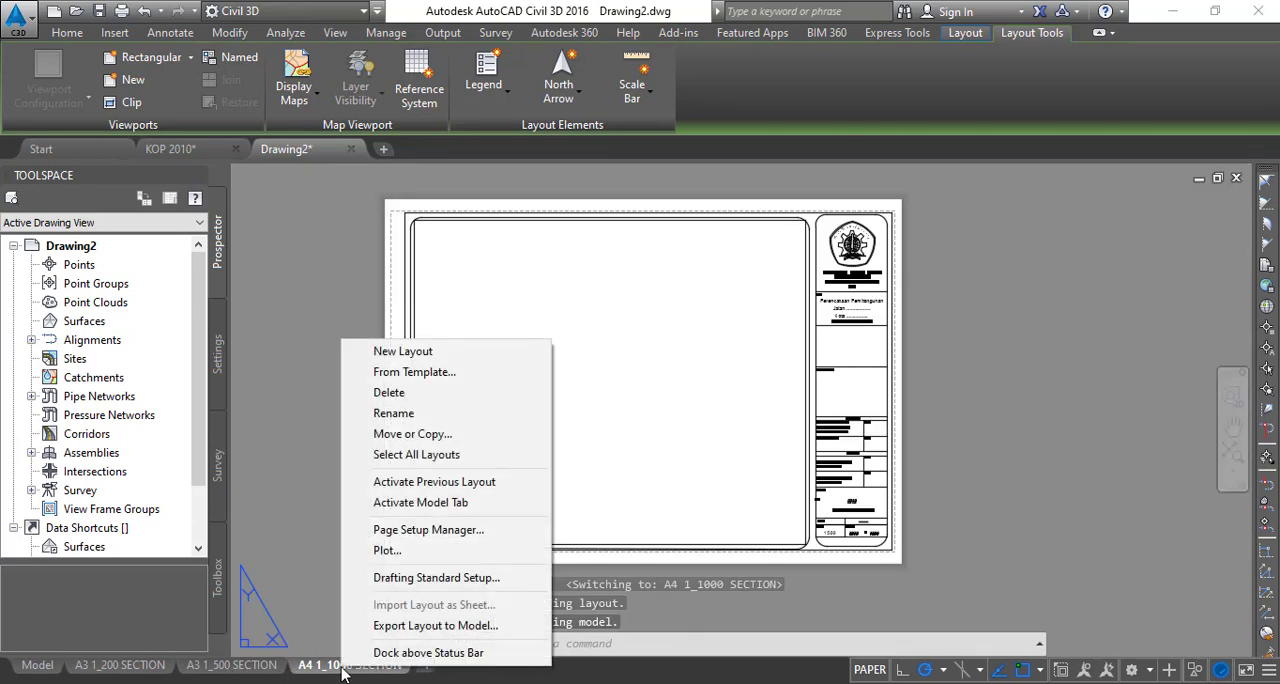
pyautogui.click(318, 668)
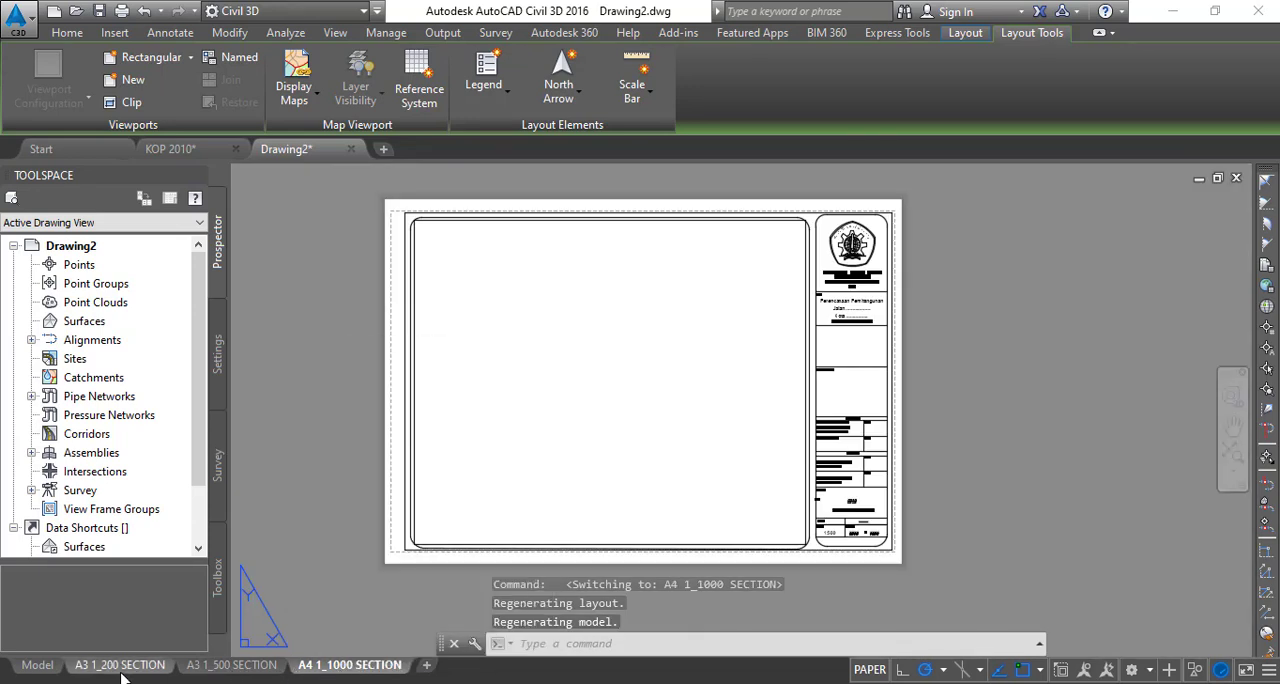
# - Modify the A4 1_1000 SECTION page setup to use the ISO expand A4 (297.00 x 210.00 MM) paper size
pyautogui.rightClick(376, 676)
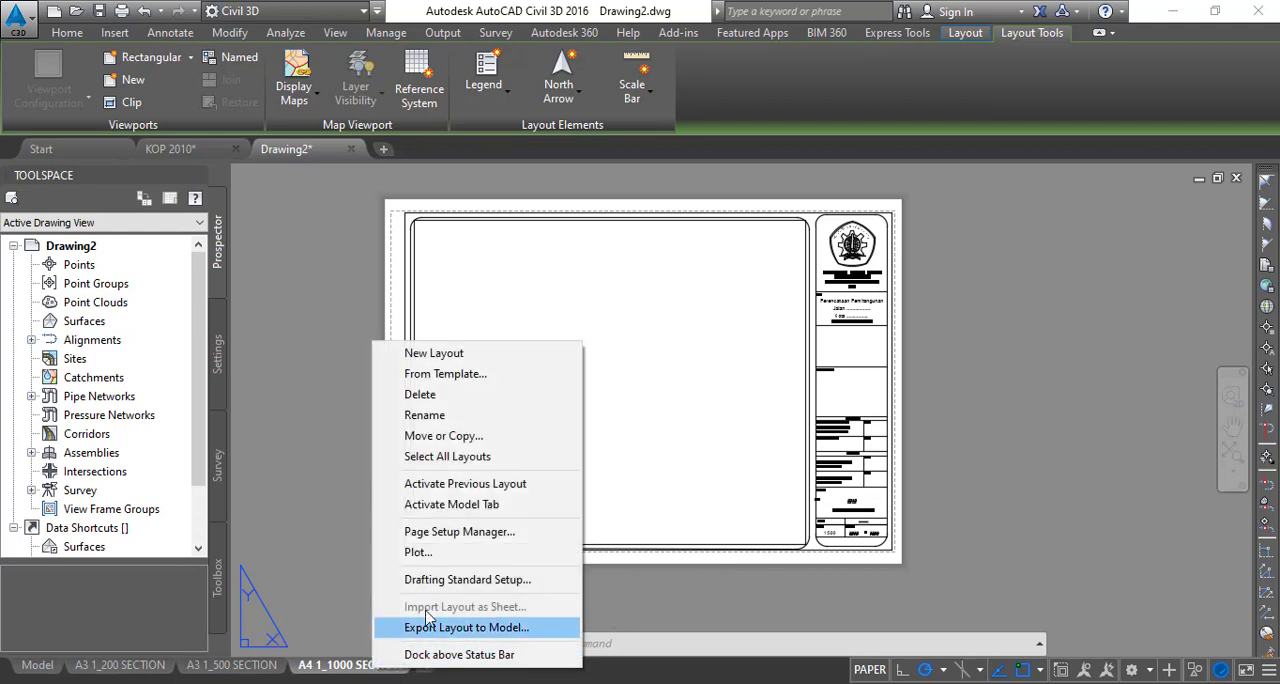
pyautogui.click(456, 535)
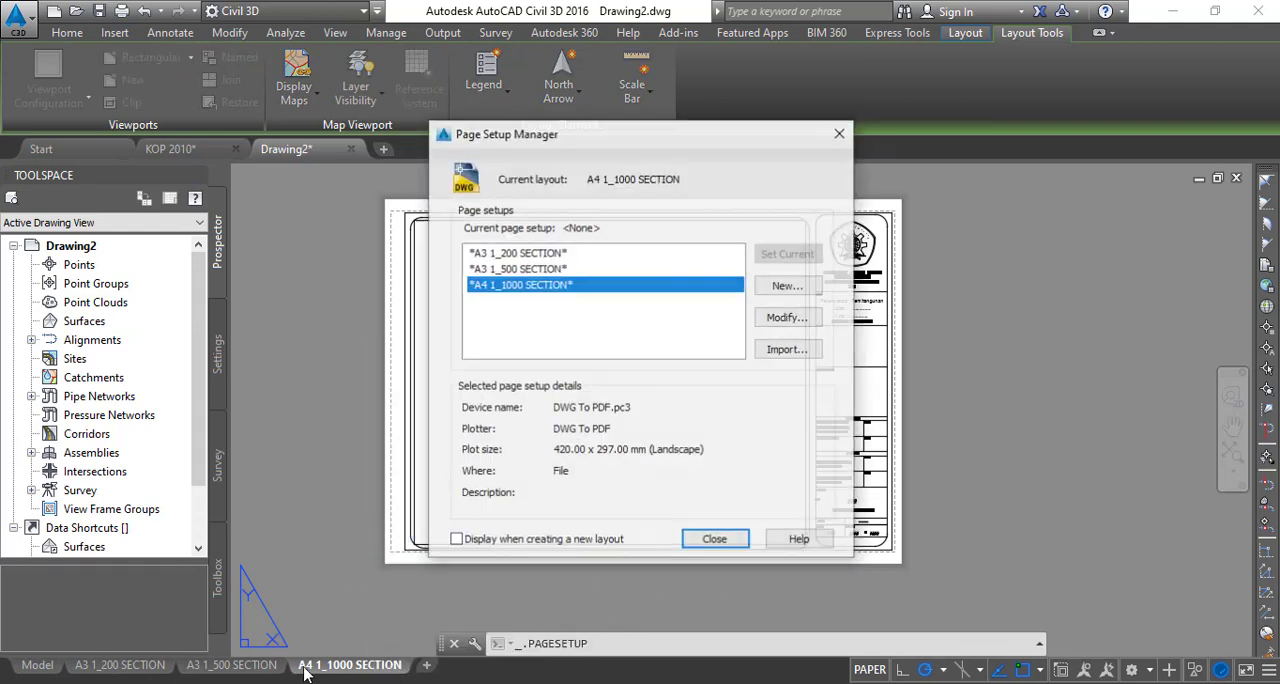
pyautogui.click(785, 320)
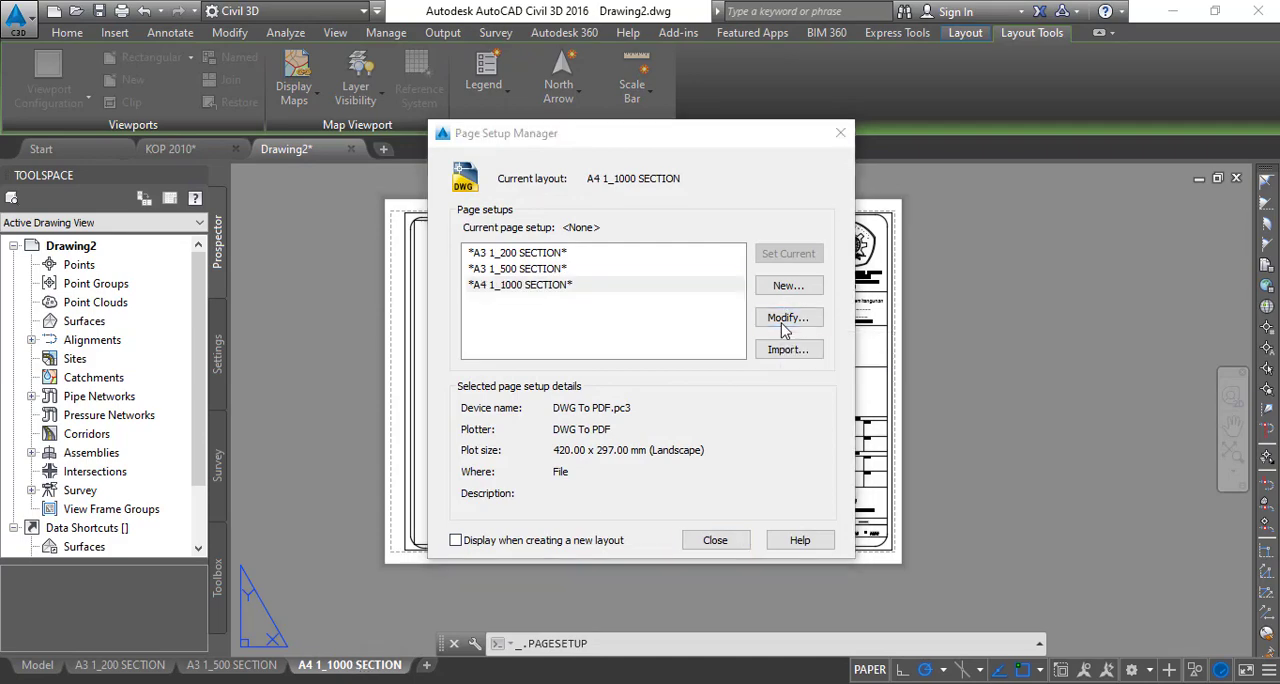
pyautogui.click(470, 372)
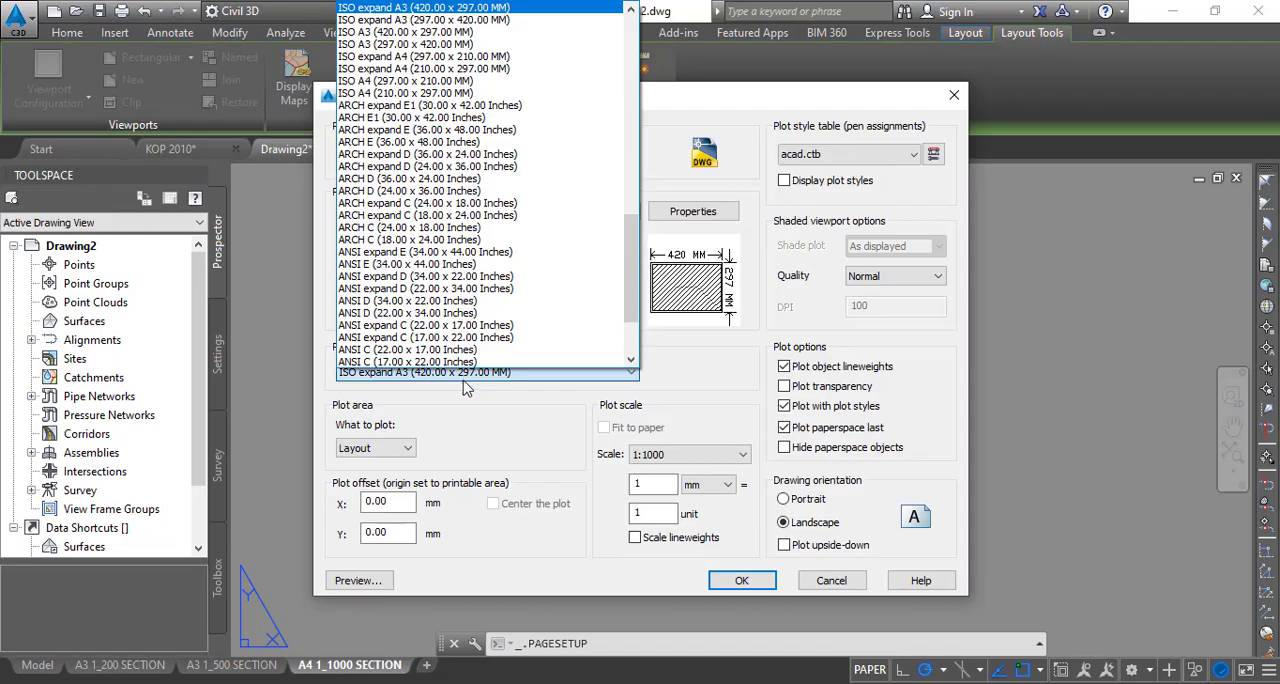
pyautogui.click(452, 56)
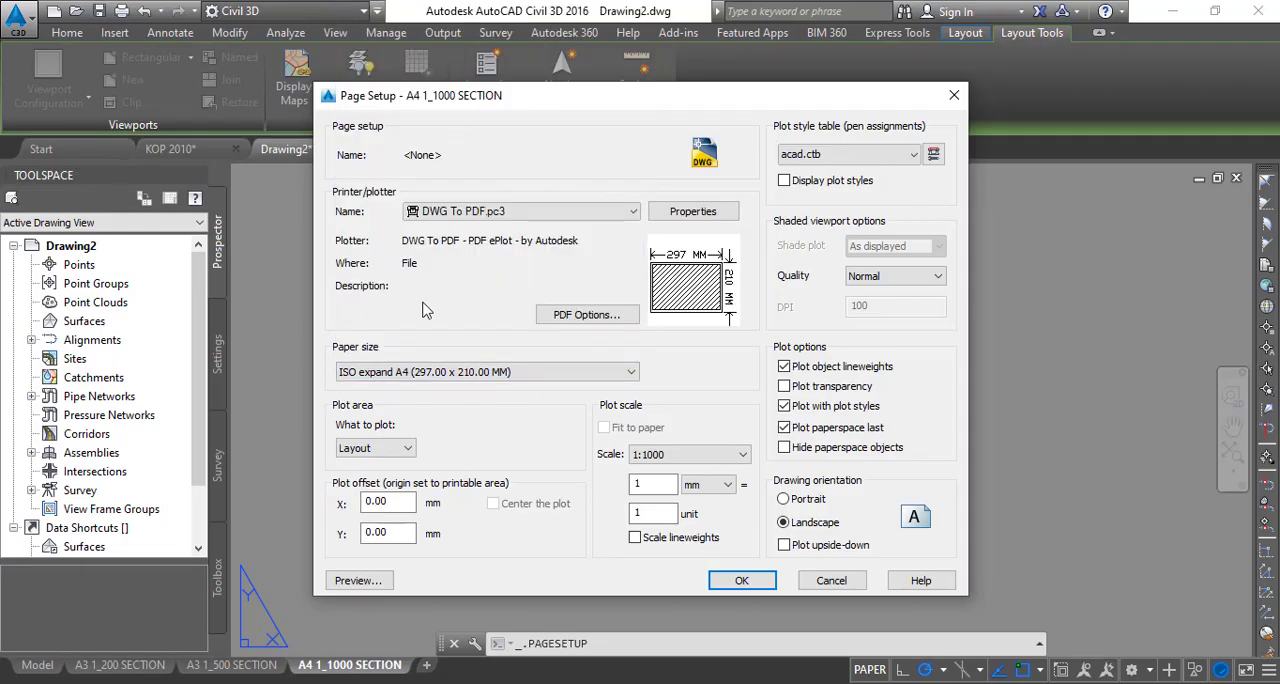
pyautogui.click(751, 588)
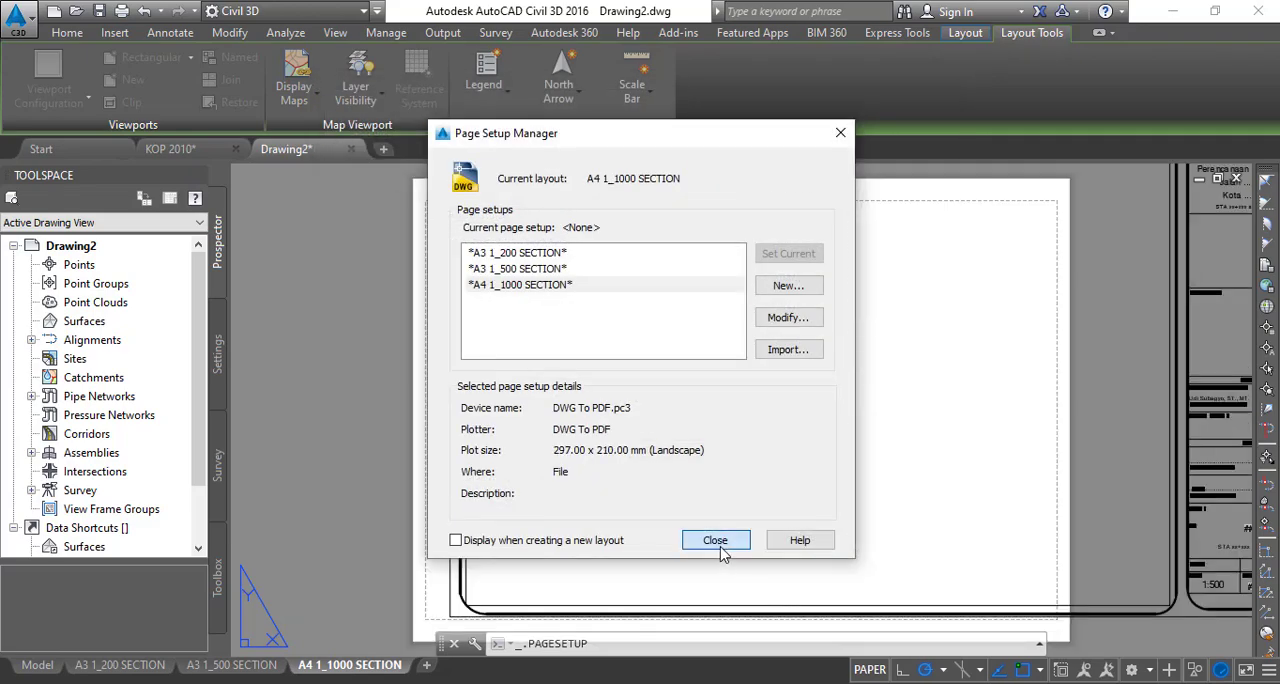
pyautogui.click(721, 548)
pyautogui.scroll(6, 829, 400)
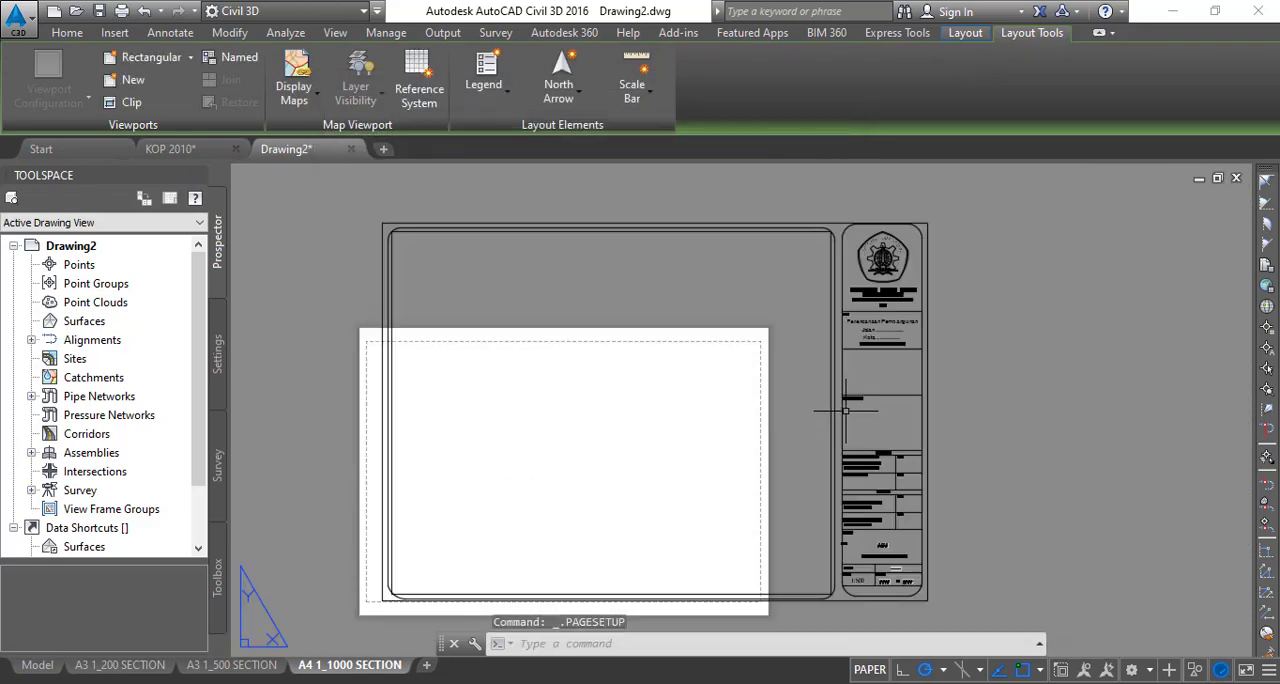
pyautogui.scroll(-4, 810, 358)
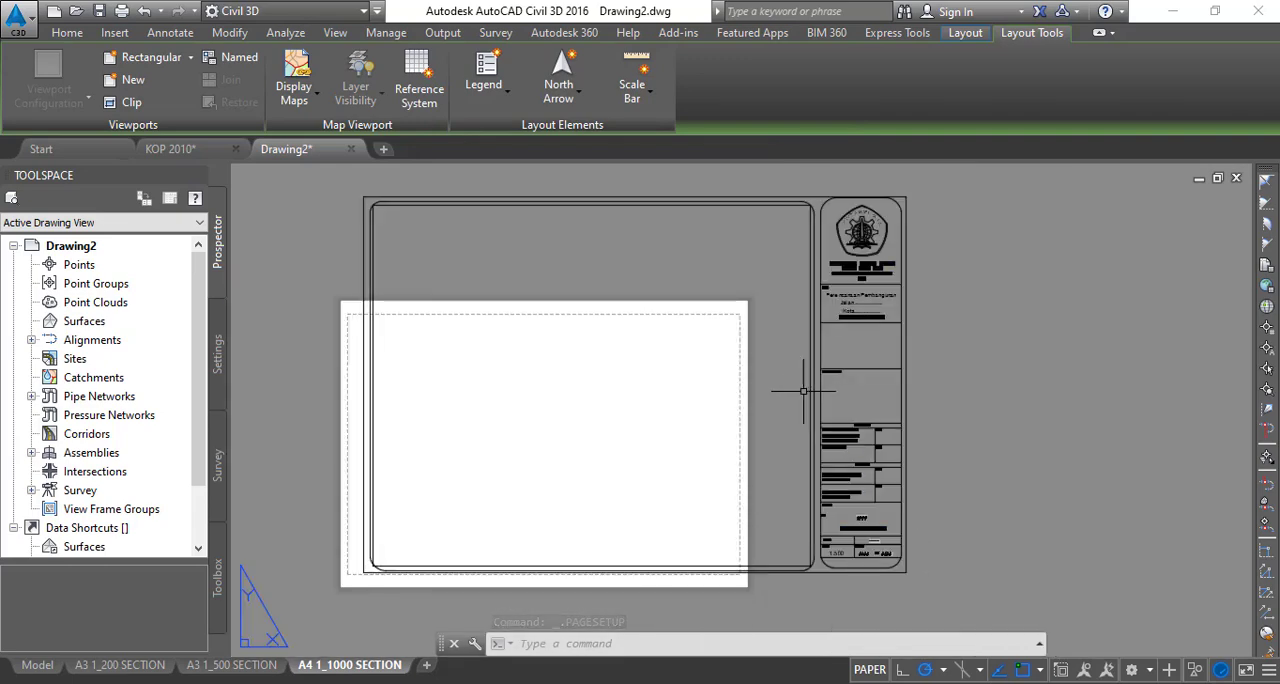
pyautogui.click(344, 177)
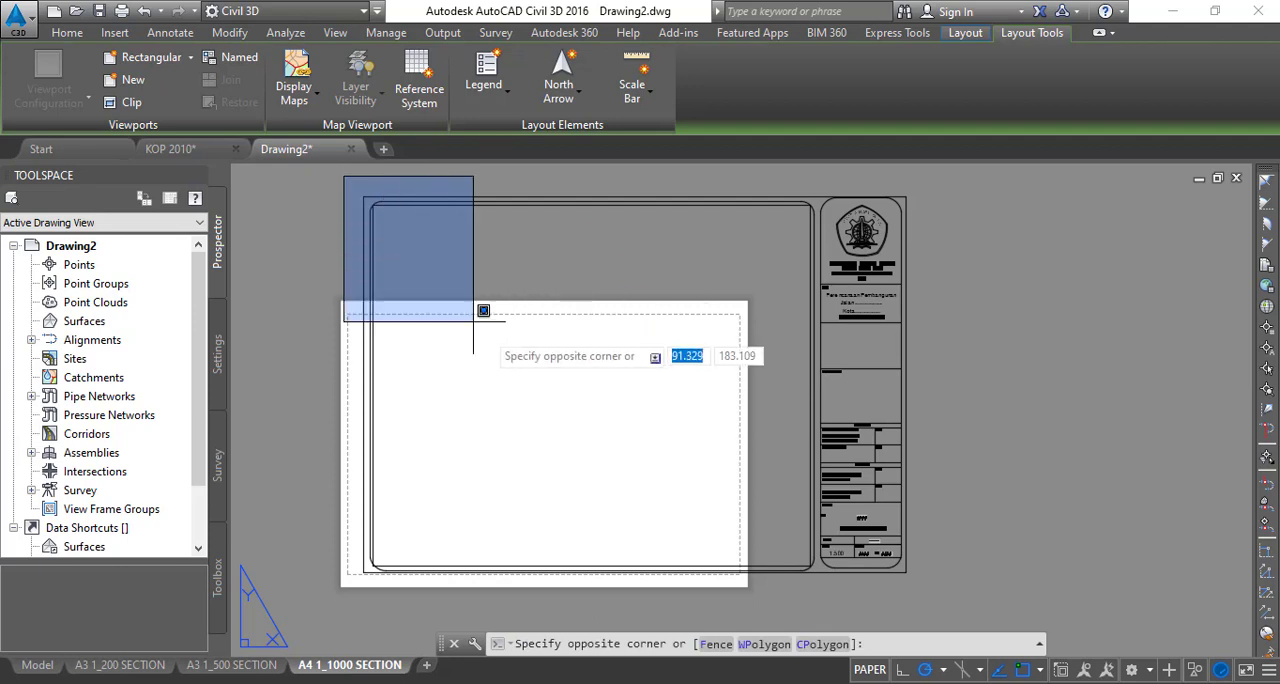
pyautogui.click(933, 578)
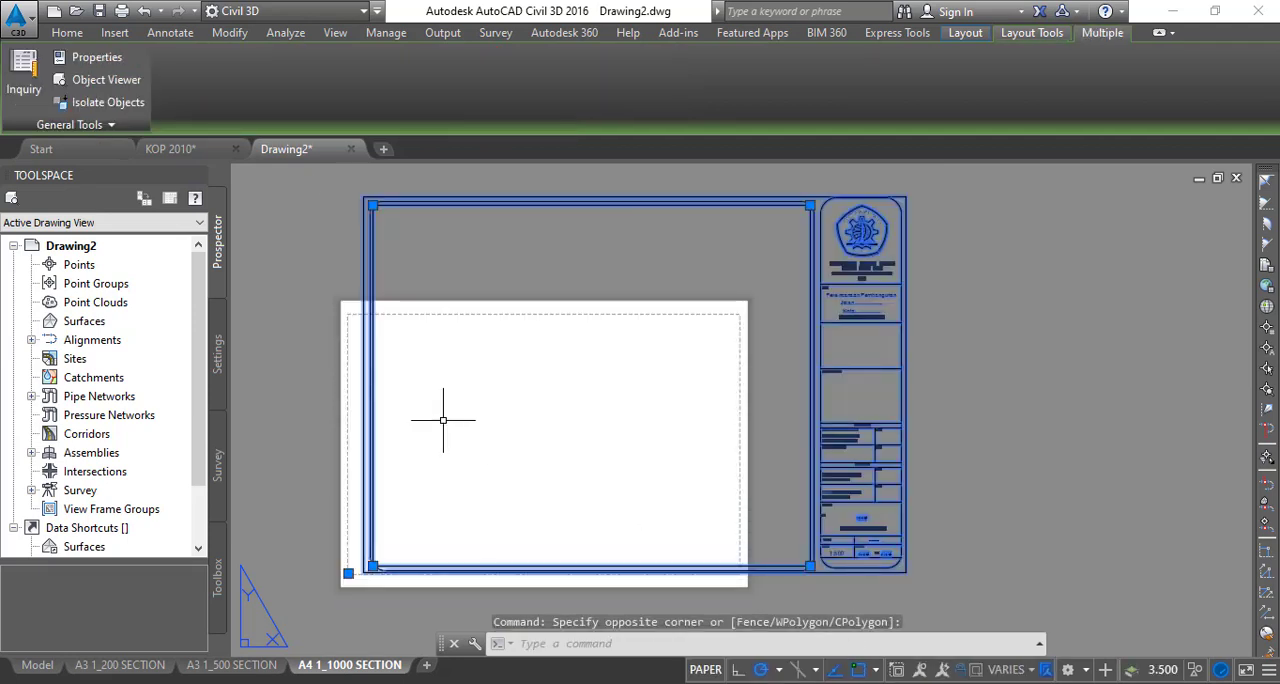
pyautogui.scroll(3, 368, 562)
pyautogui.scroll(4, 362, 570)
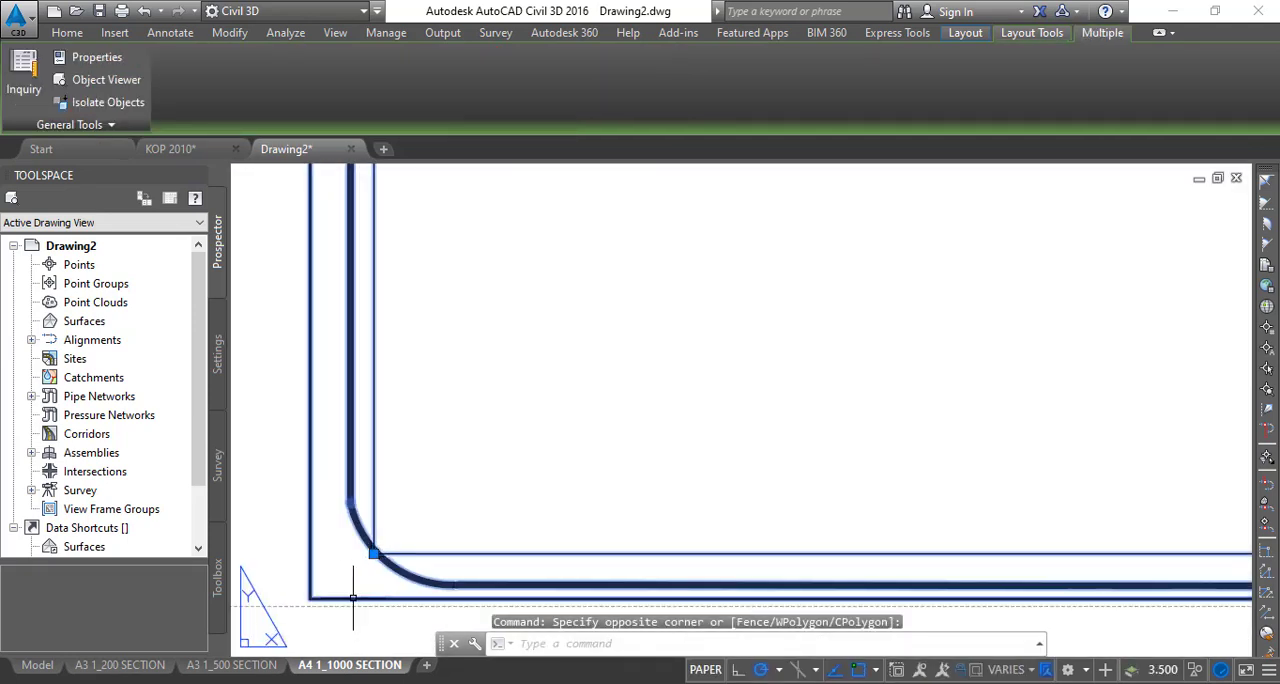
pyautogui.click(380, 505)
pyautogui.click(325, 407)
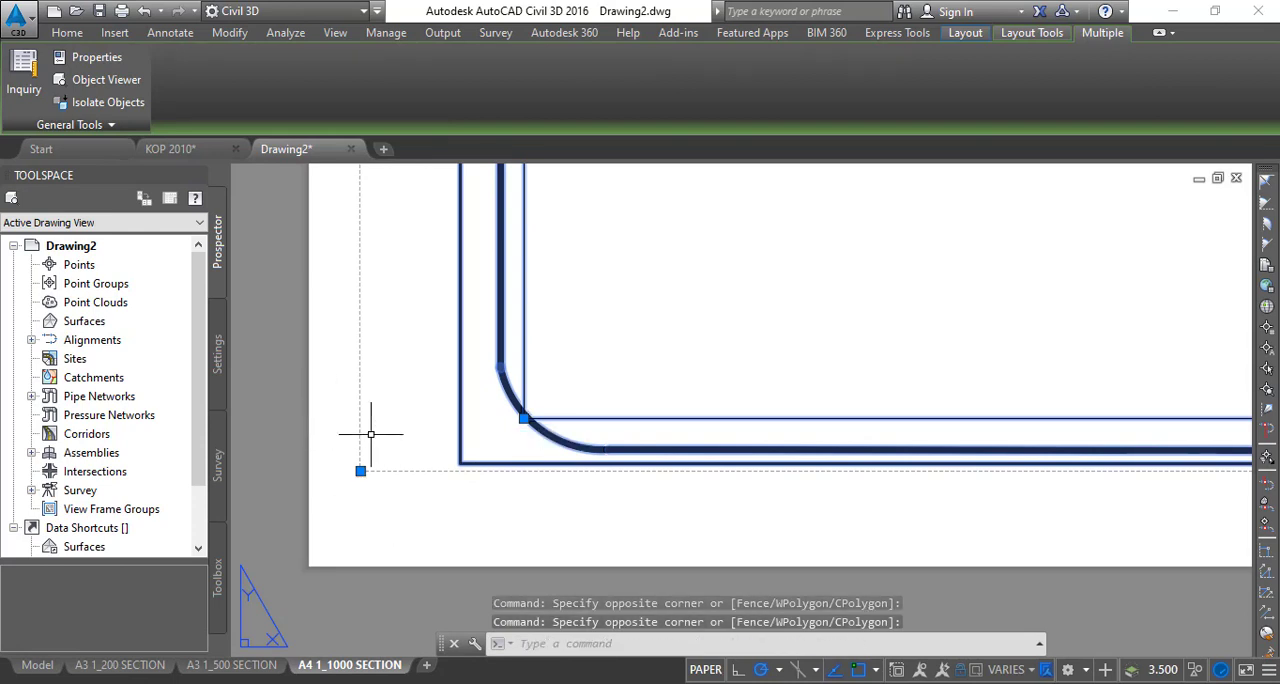
pyautogui.press('Escape')
# - Scale the title block frame and section viewport together by a factor of 0.675 from the frame's lower-left corner
pyautogui.scroll(-5, 521, 428)
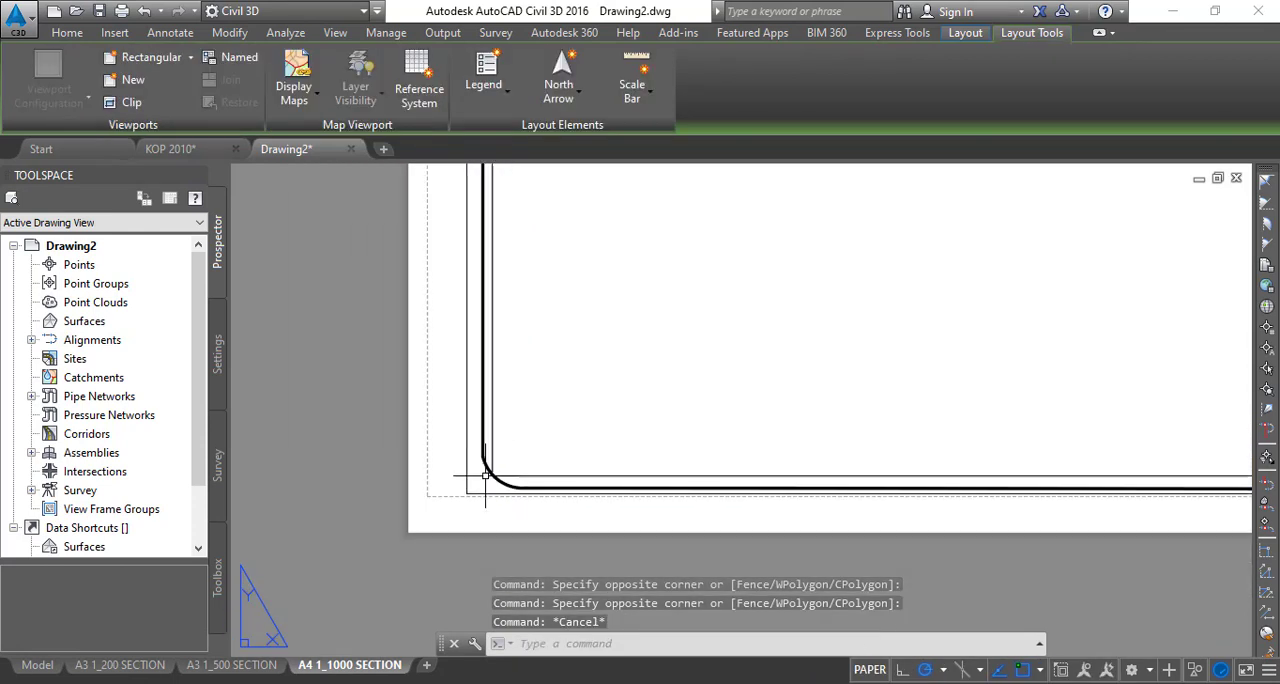
pyautogui.moveTo(455, 290); pyautogui.dragTo(424, 394, button='middle')
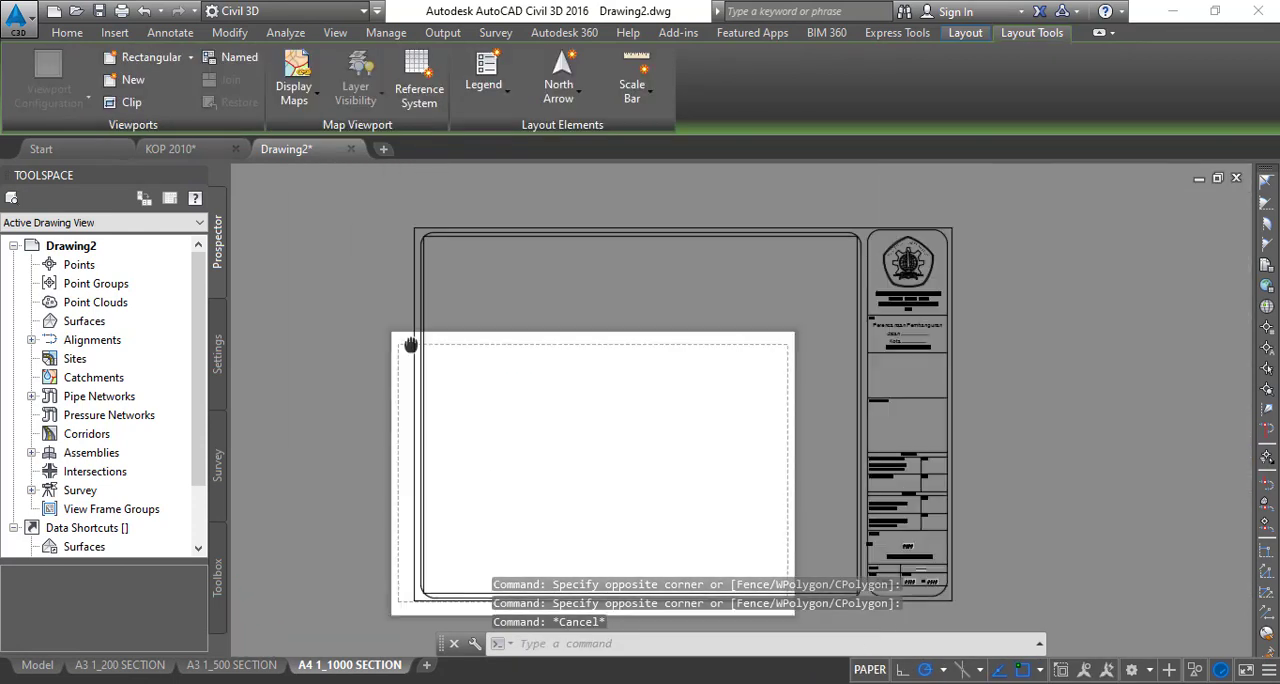
pyautogui.click(411, 214)
pyautogui.moveTo(537, 430); pyautogui.dragTo(471, 394, button='middle')
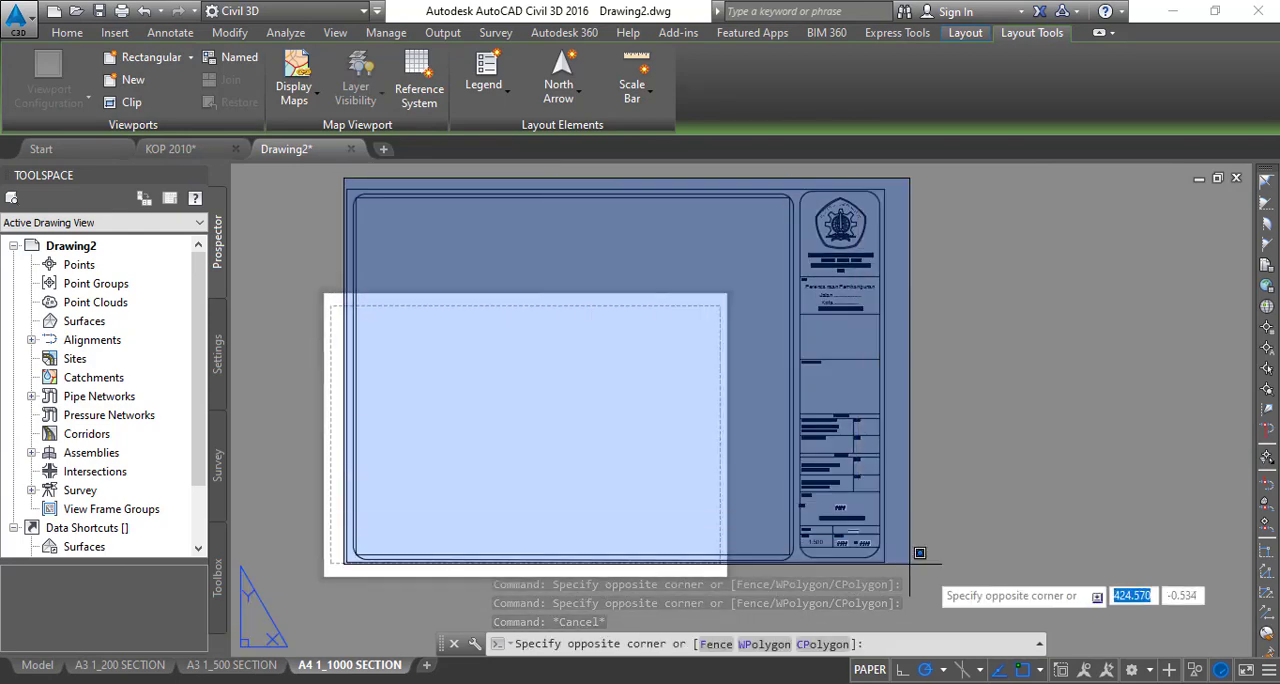
pyautogui.click(940, 587)
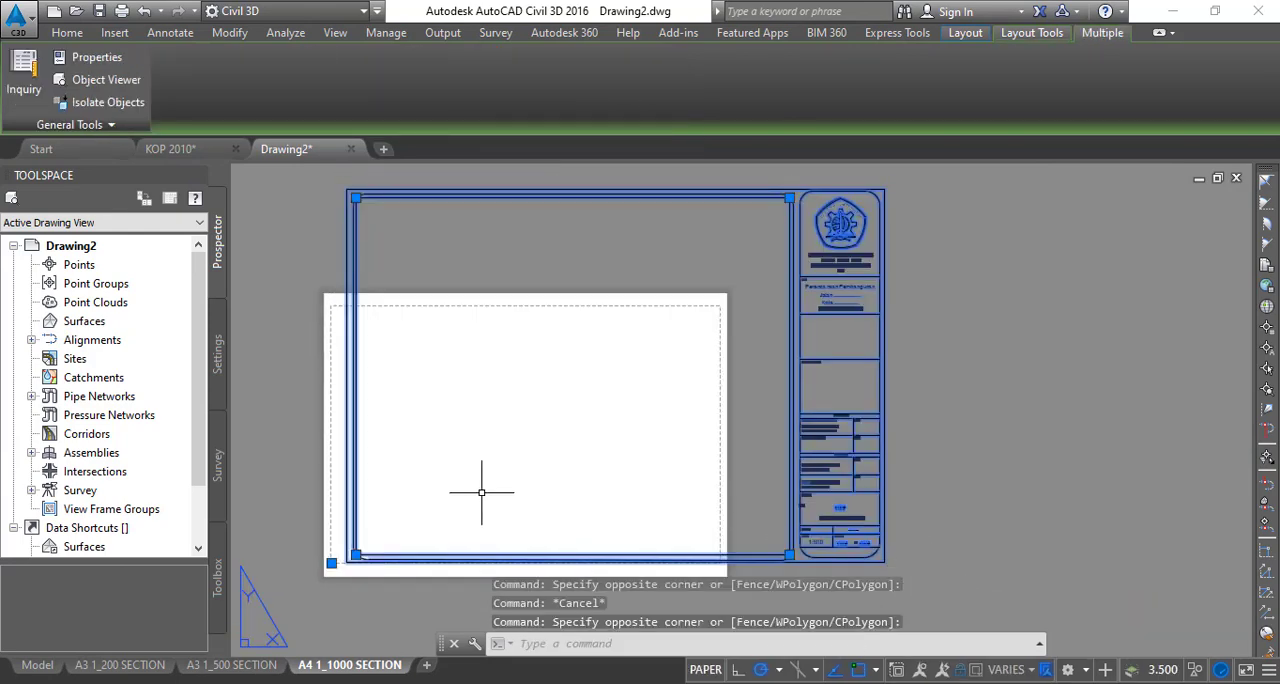
pyautogui.press('Return')
pyautogui.scroll(6, 368, 509)
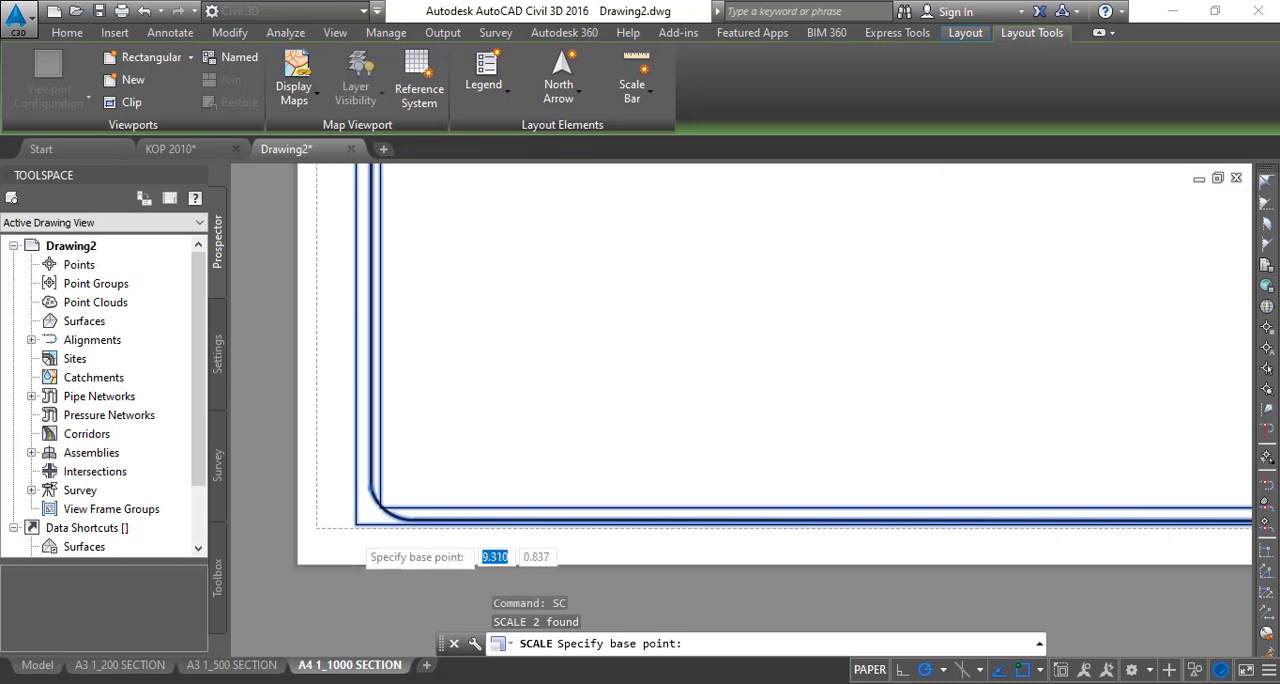
pyautogui.click(369, 509)
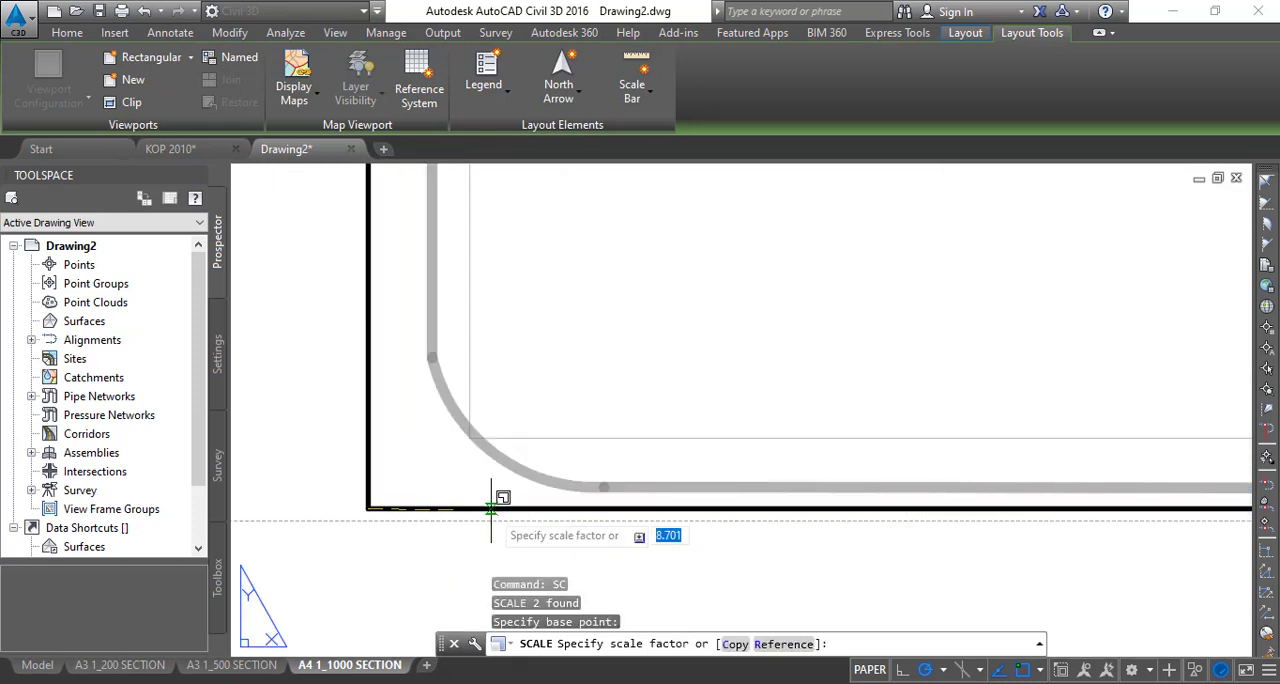
pyautogui.write('0.675')
pyautogui.press('Return')
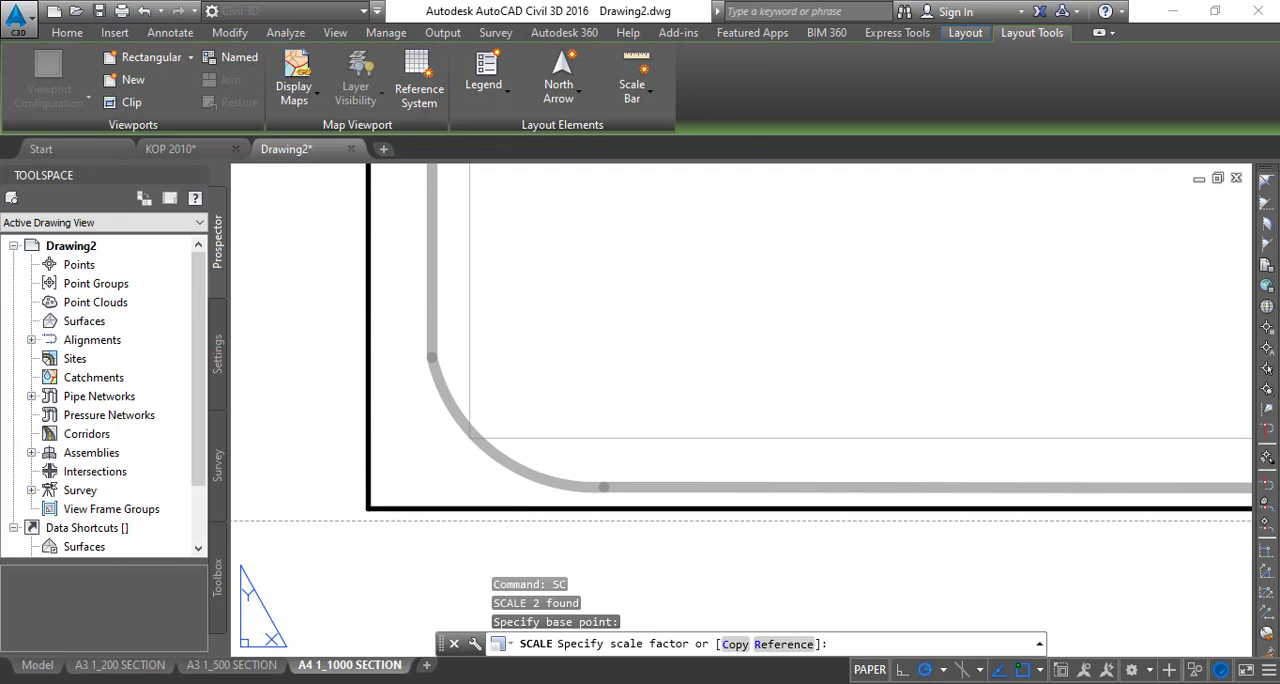
# - Explode the scaled title block so its individual texts can be edited
pyautogui.scroll(-3, 480, 505)
pyautogui.moveTo(782, 486); pyautogui.dragTo(677, 544, button='middle')
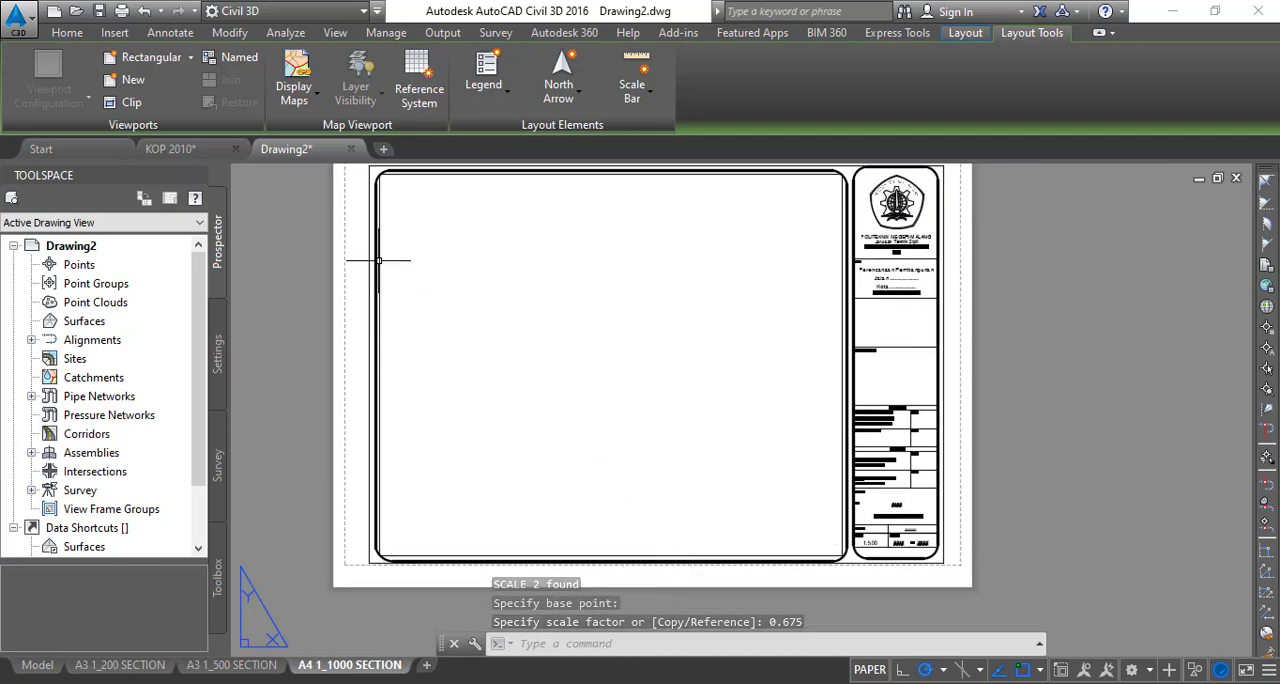
pyautogui.moveTo(378, 261); pyautogui.dragTo(352, 336, button='middle')
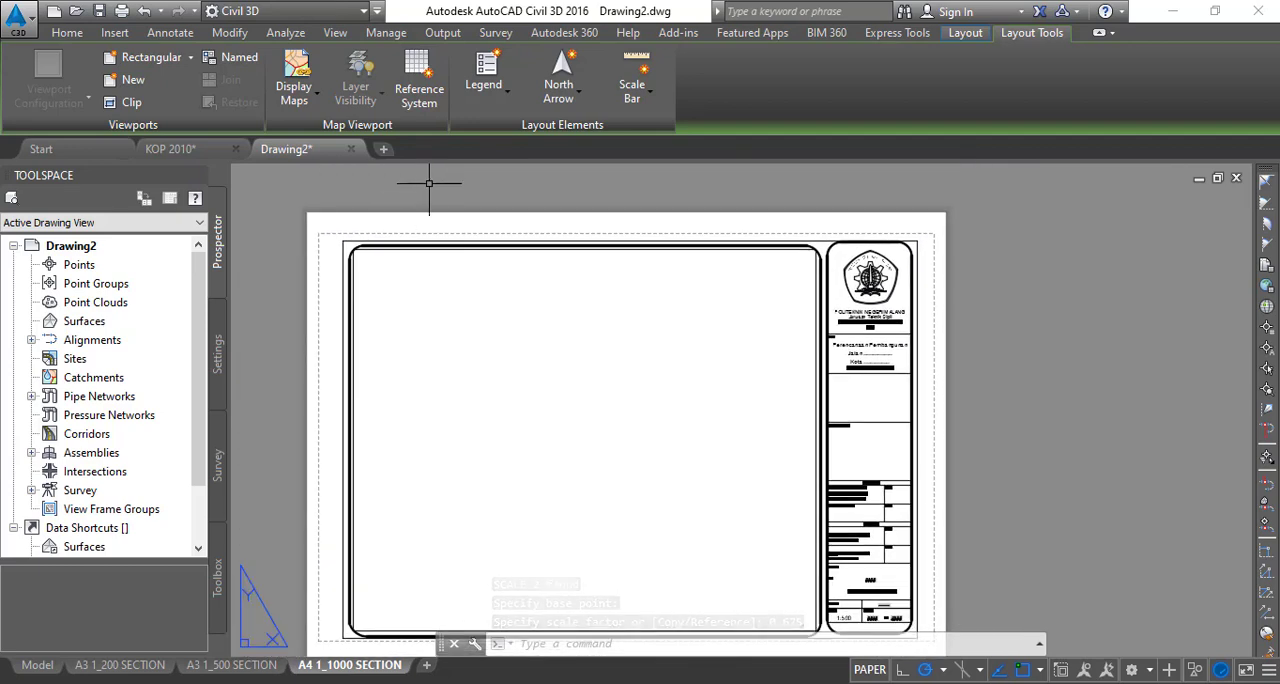
pyautogui.scroll(4, 729, 497)
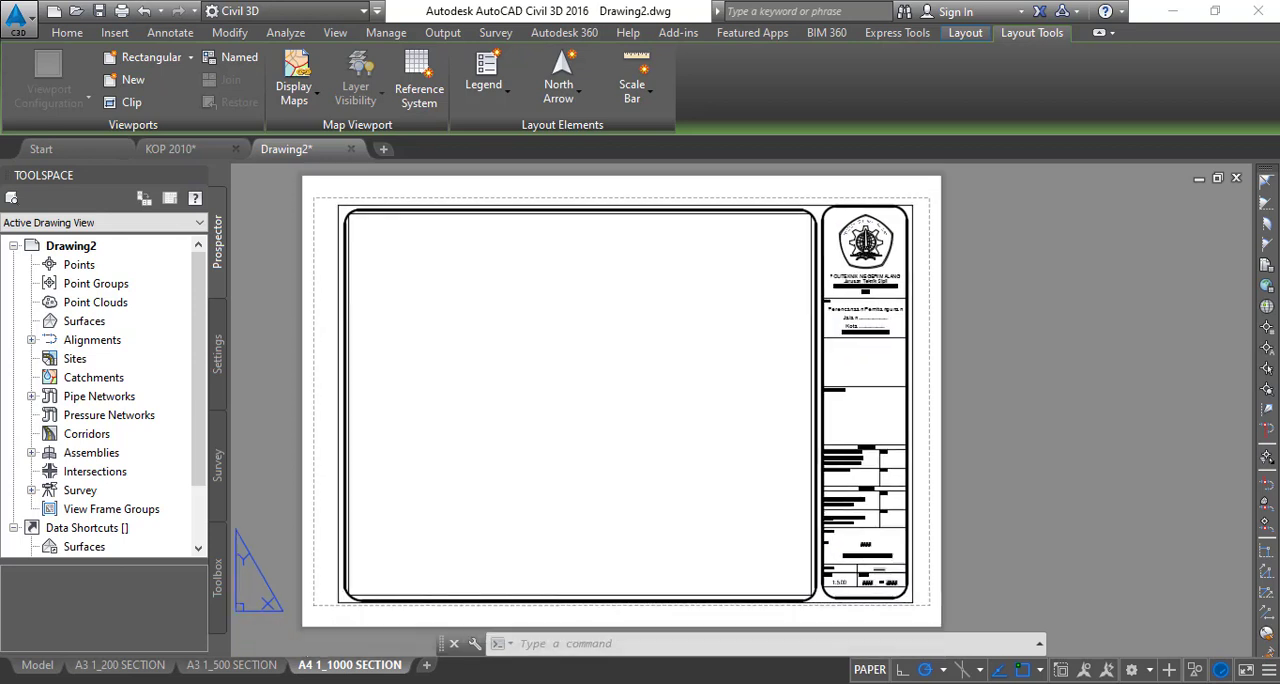
pyautogui.scroll(1, 729, 497)
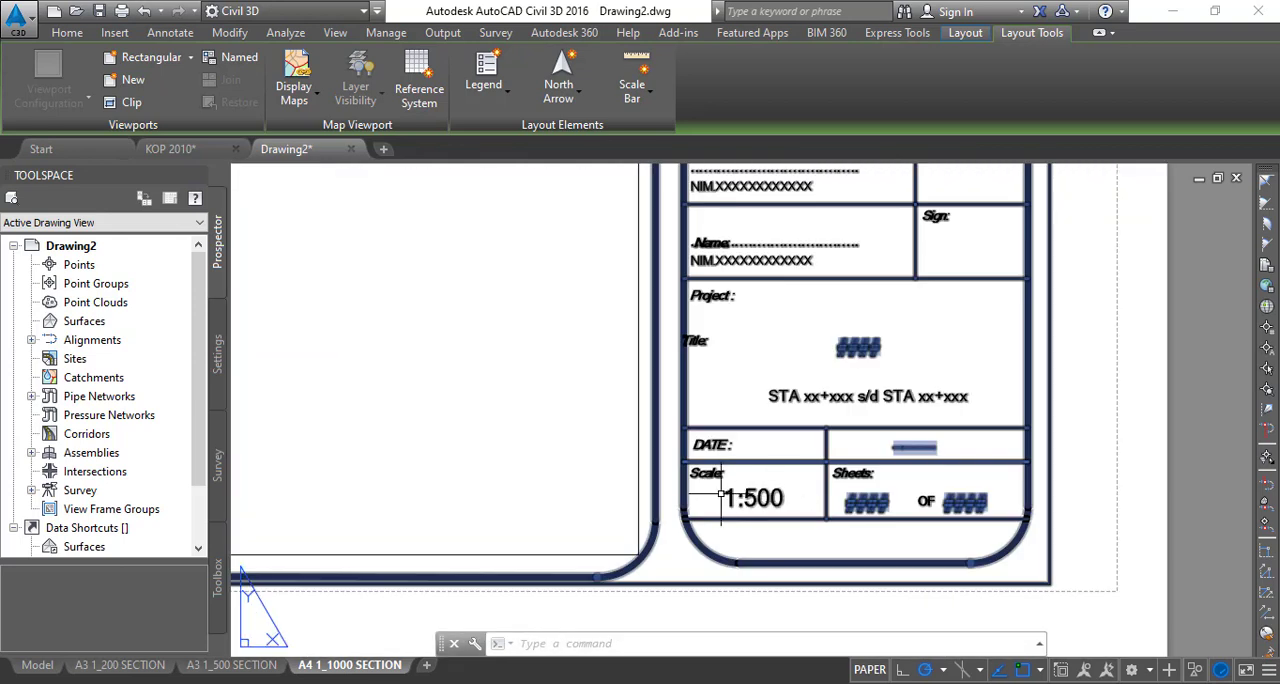
pyautogui.click(1049, 475)
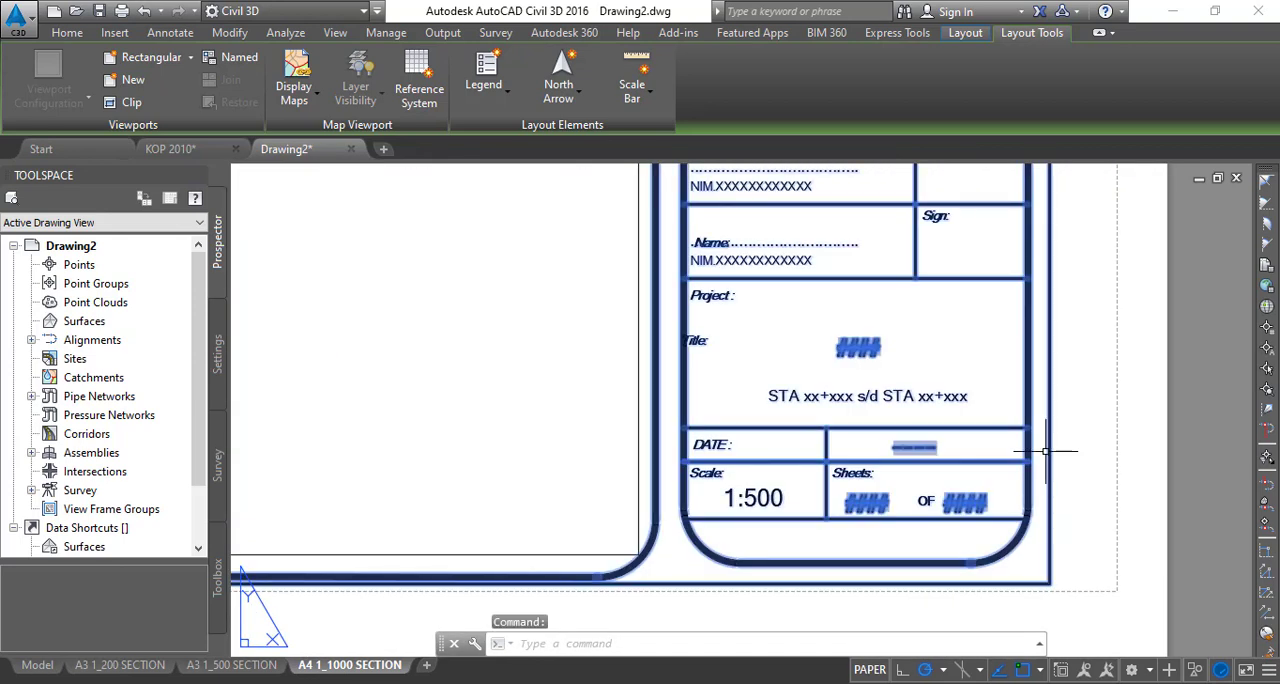
pyautogui.write('x')
pyautogui.press('Return')
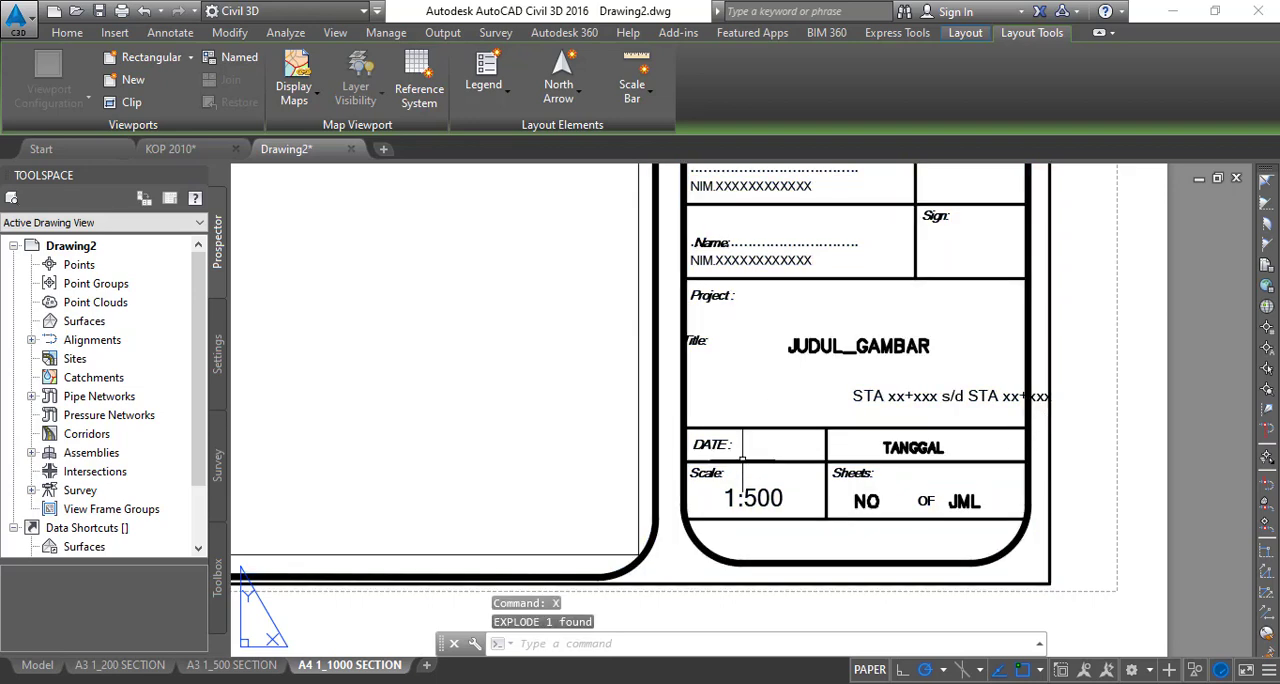
# - Move the STA xx+xxx s/d STA xx+xxx text below JUDUL_GAMBAR about 11 mm horizontally to the left, inside its cell
pyautogui.click(898, 396)
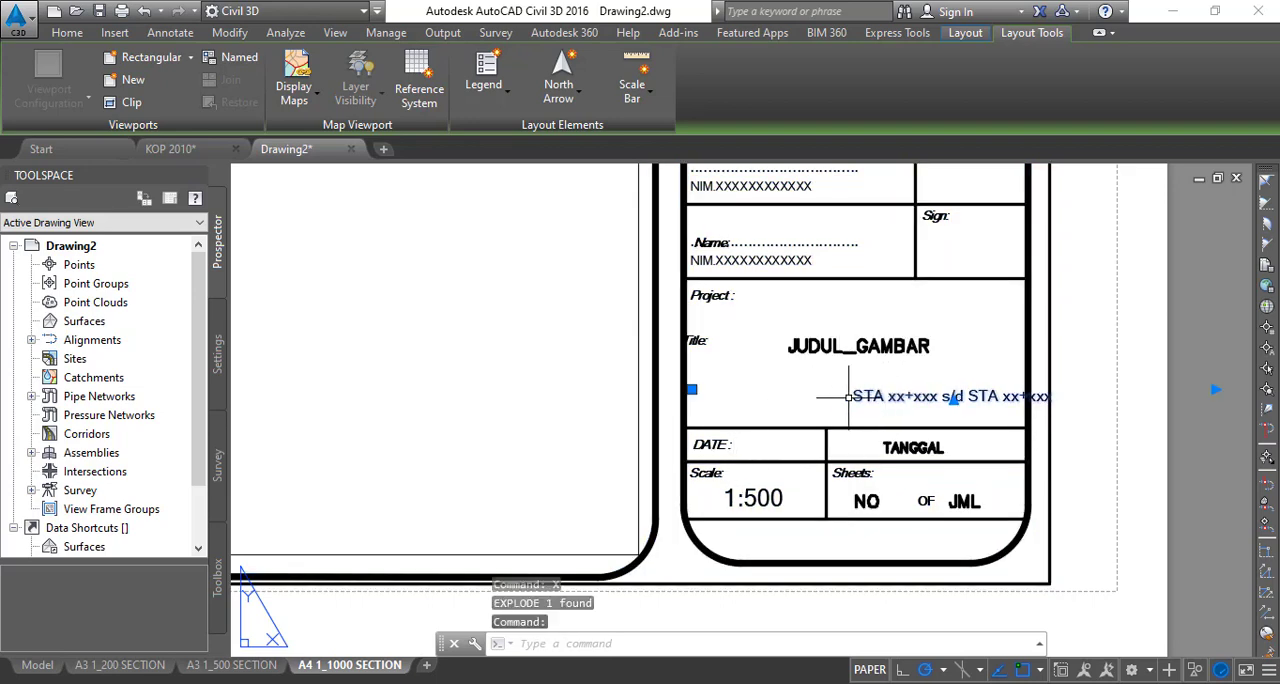
pyautogui.write('m')
pyautogui.press('Return')
pyautogui.click(860, 395)
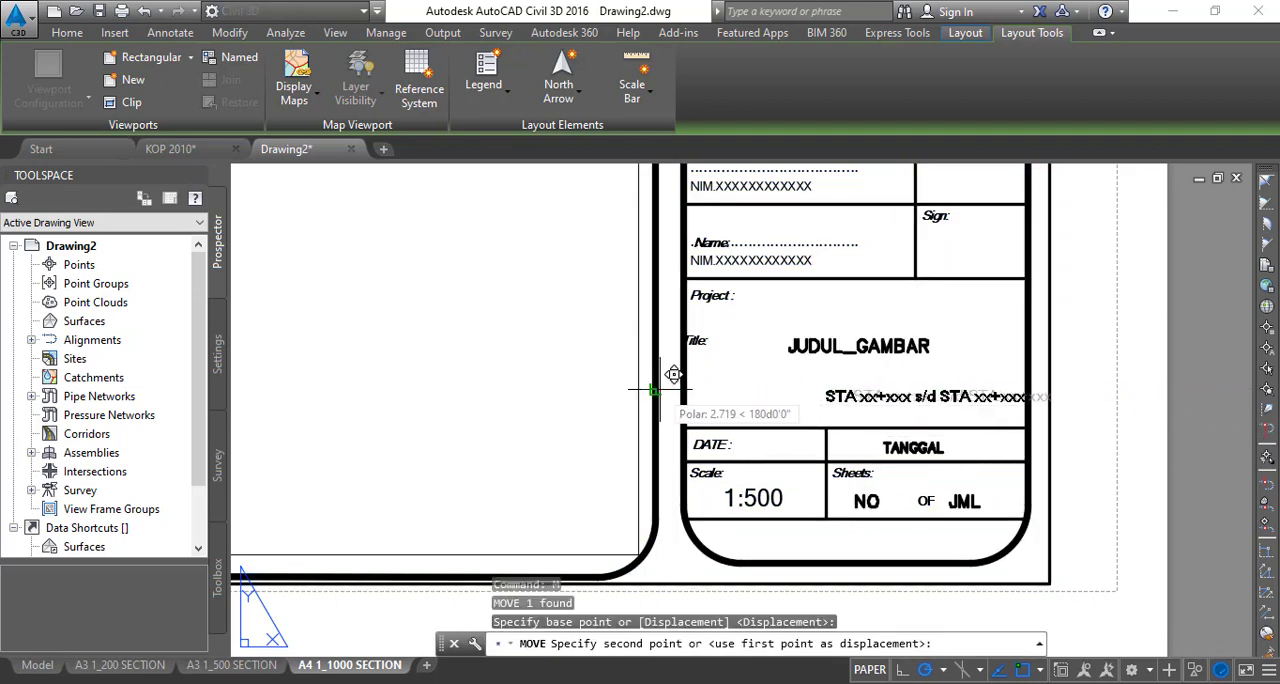
pyautogui.click(595, 389)
# - Move the six institution and project title texts, from POLITEKNIK NEGERI MALANG to the STA line, left to centre them within the title block column
pyautogui.moveTo(987, 367); pyautogui.dragTo(962, 568, button='middle')
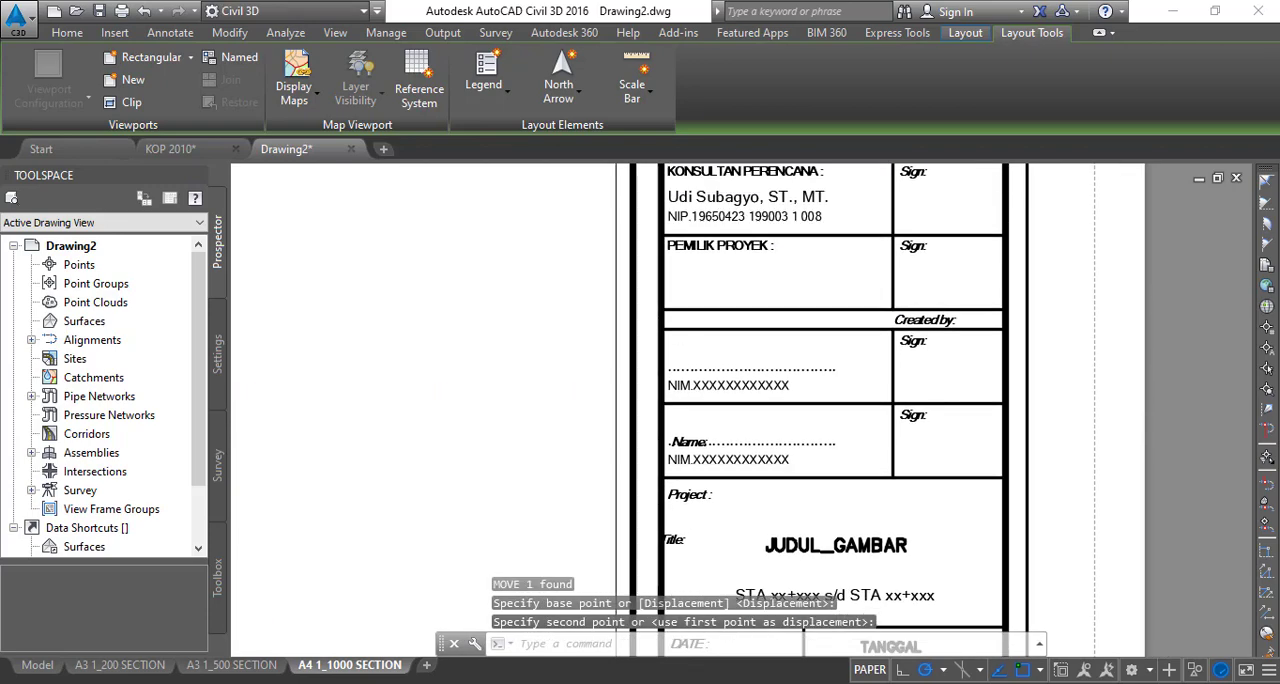
pyautogui.moveTo(891, 192); pyautogui.dragTo(888, 575, button='middle')
pyautogui.scroll(-2, 882, 505)
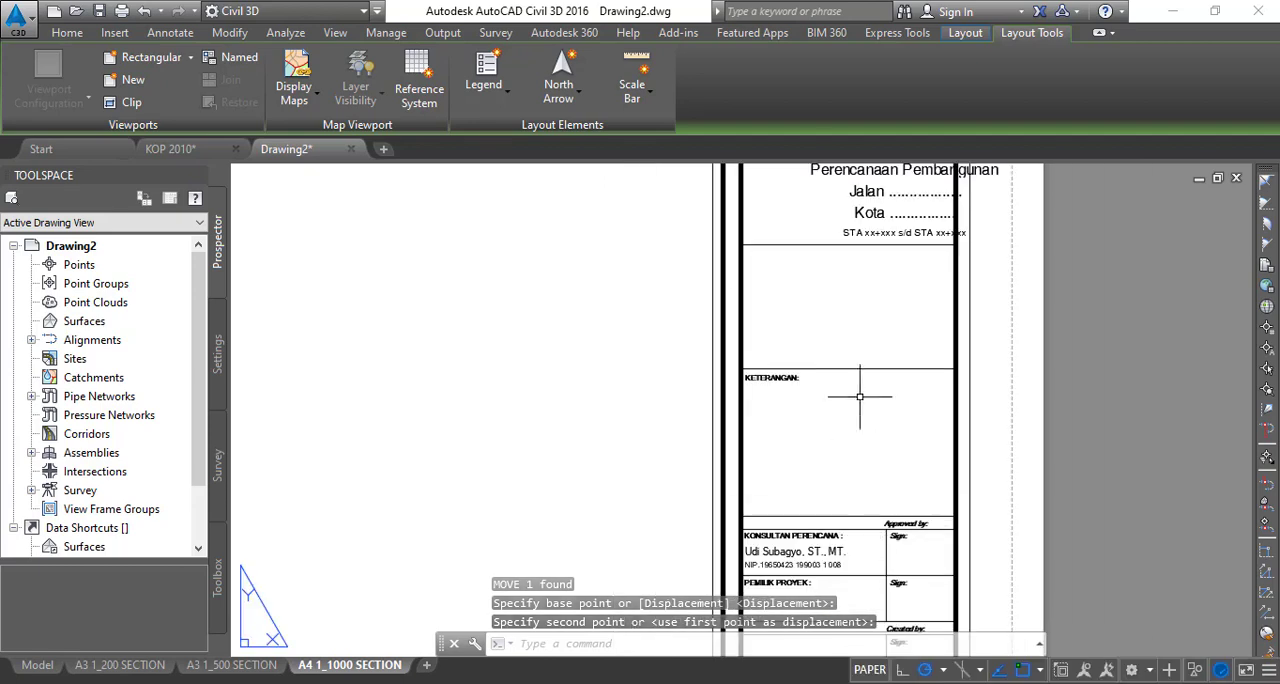
pyautogui.moveTo(854, 381); pyautogui.dragTo(837, 521, button='middle')
pyautogui.scroll(2, 845, 330)
pyautogui.moveTo(845, 311); pyautogui.dragTo(808, 467, button='middle')
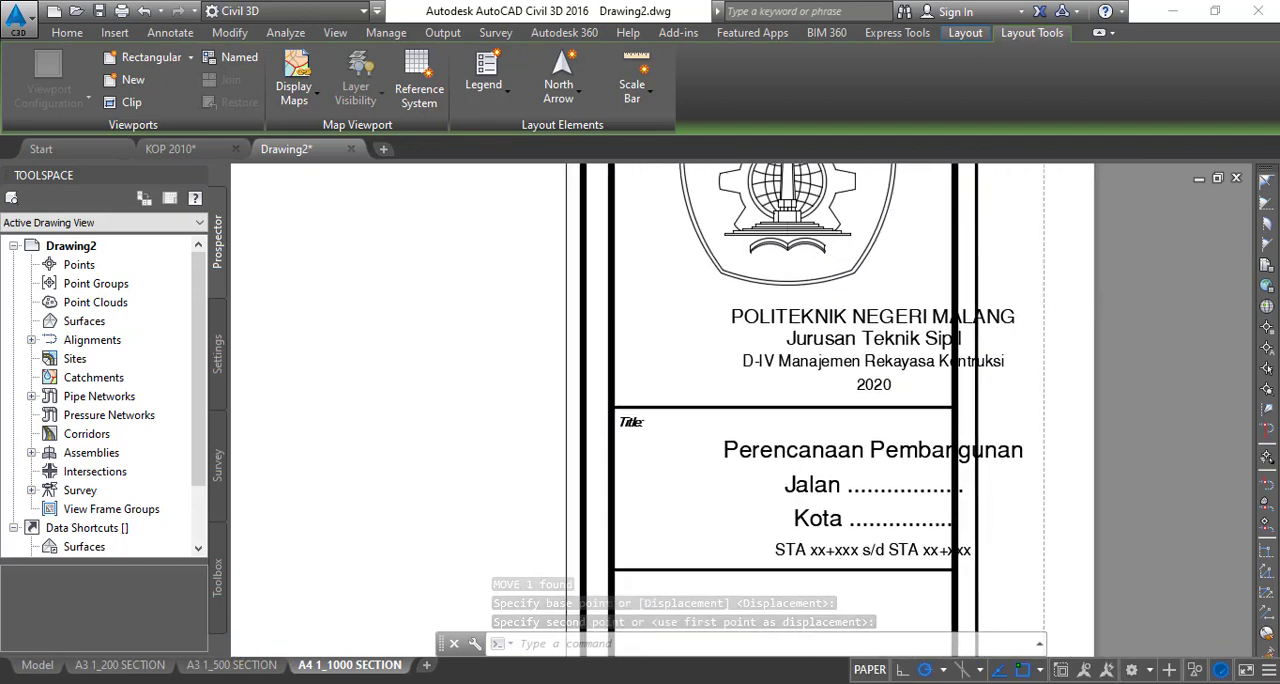
pyautogui.click(721, 292)
pyautogui.click(1080, 582)
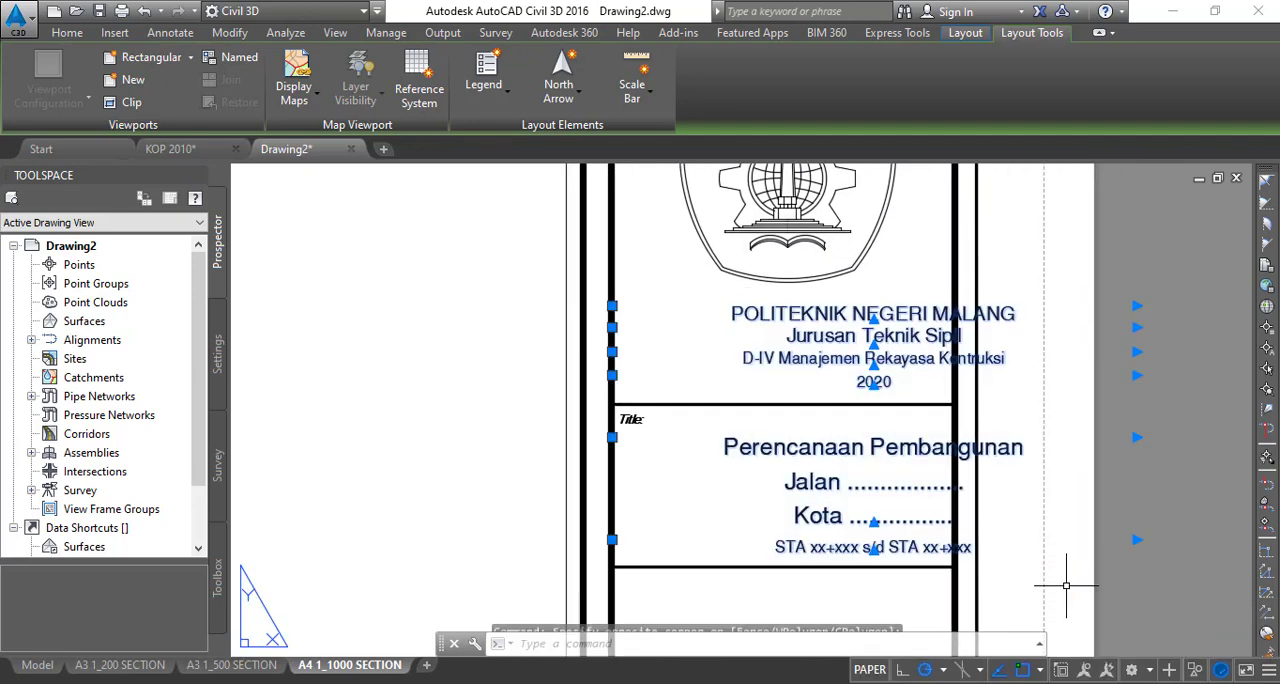
pyautogui.write('m')
pyautogui.press('Return')
pyautogui.click(620, 420)
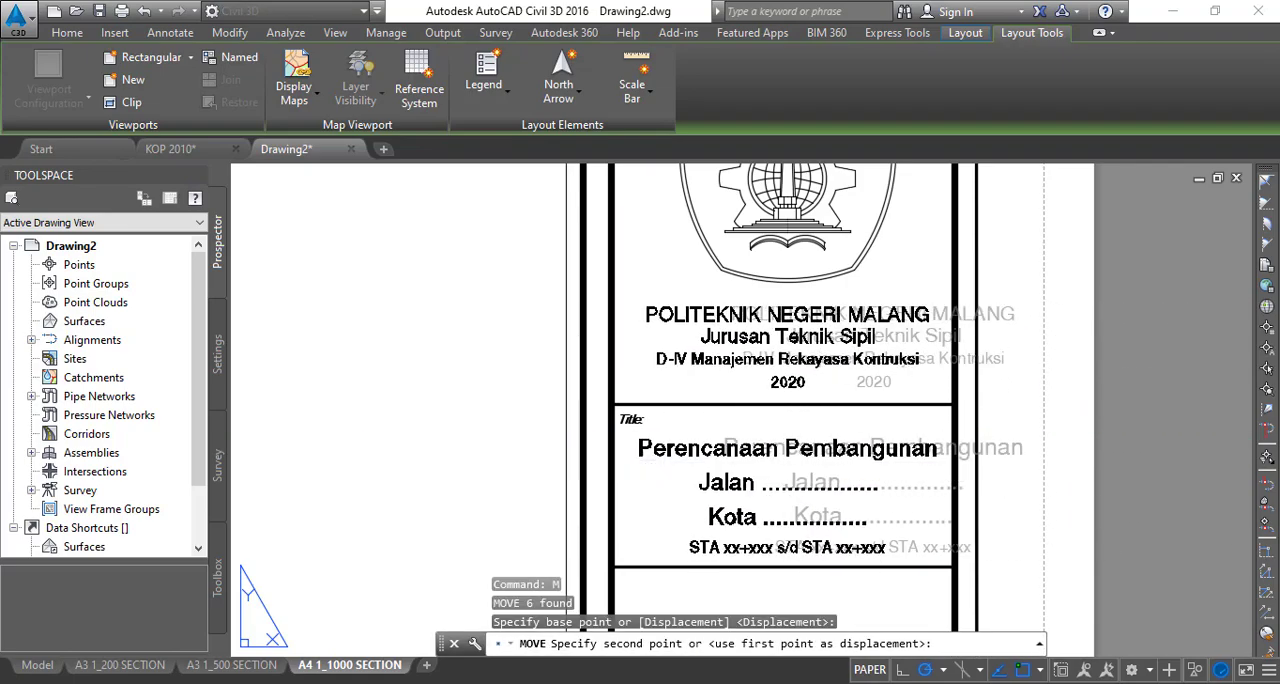
pyautogui.press('Escape')
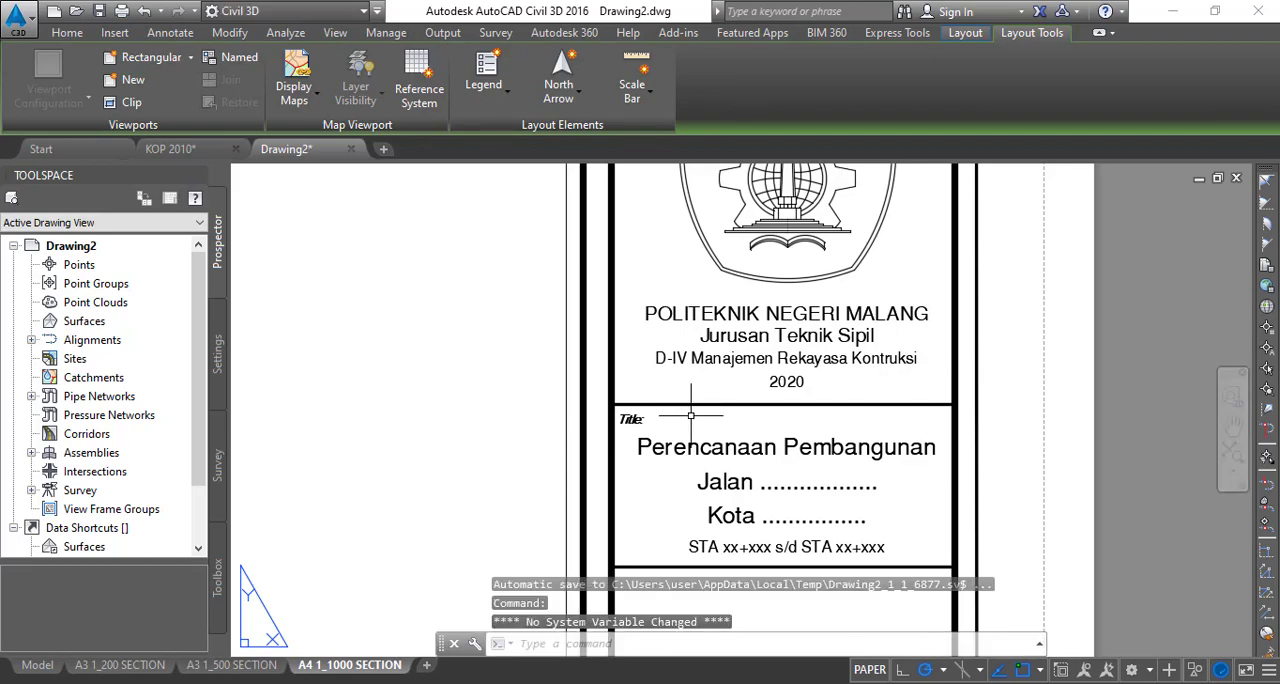
# - Change the scale text in the title block of the A4 layout to 1:1000
pyautogui.scroll(-4, 730, 465)
pyautogui.scroll(6, 747, 395)
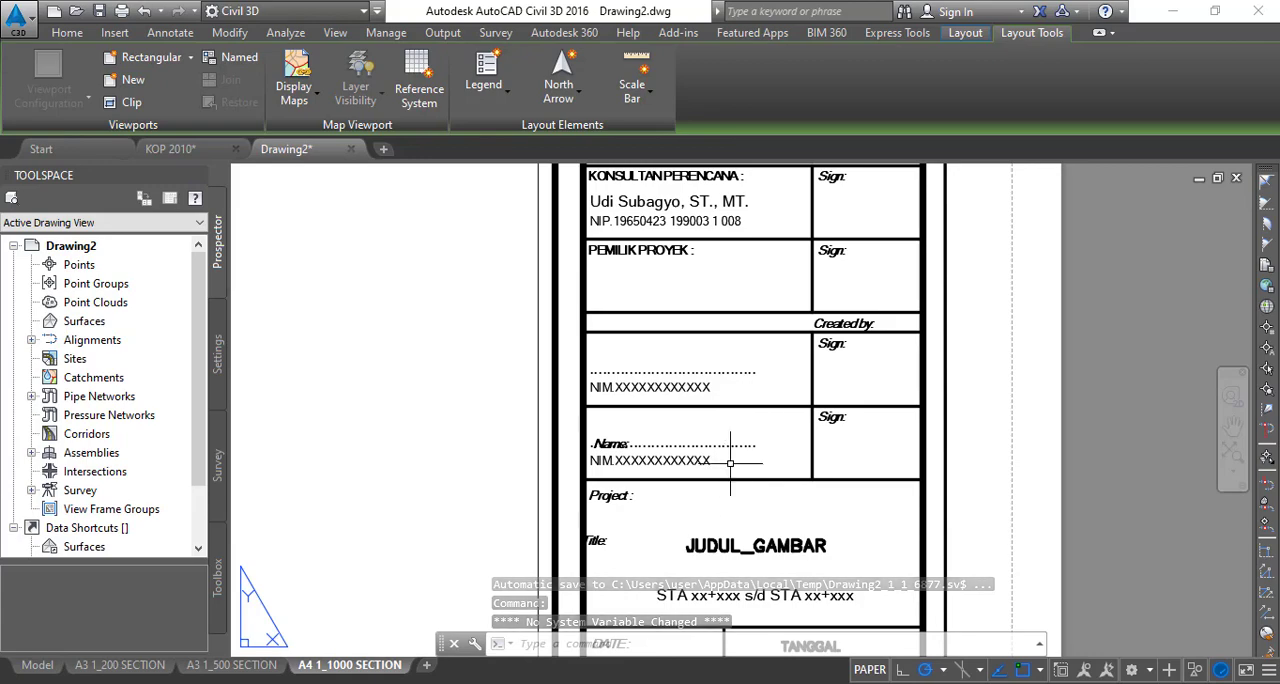
pyautogui.moveTo(757, 538); pyautogui.dragTo(811, 303, button='middle')
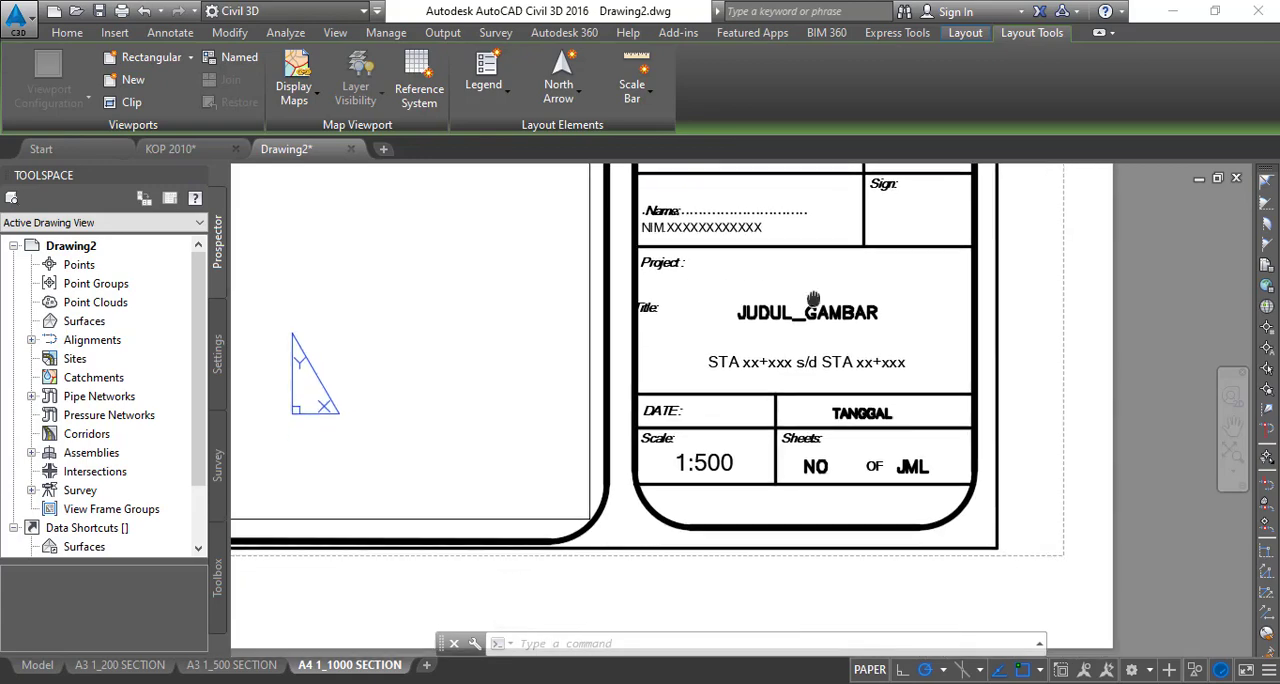
pyautogui.doubleClick(717, 461)
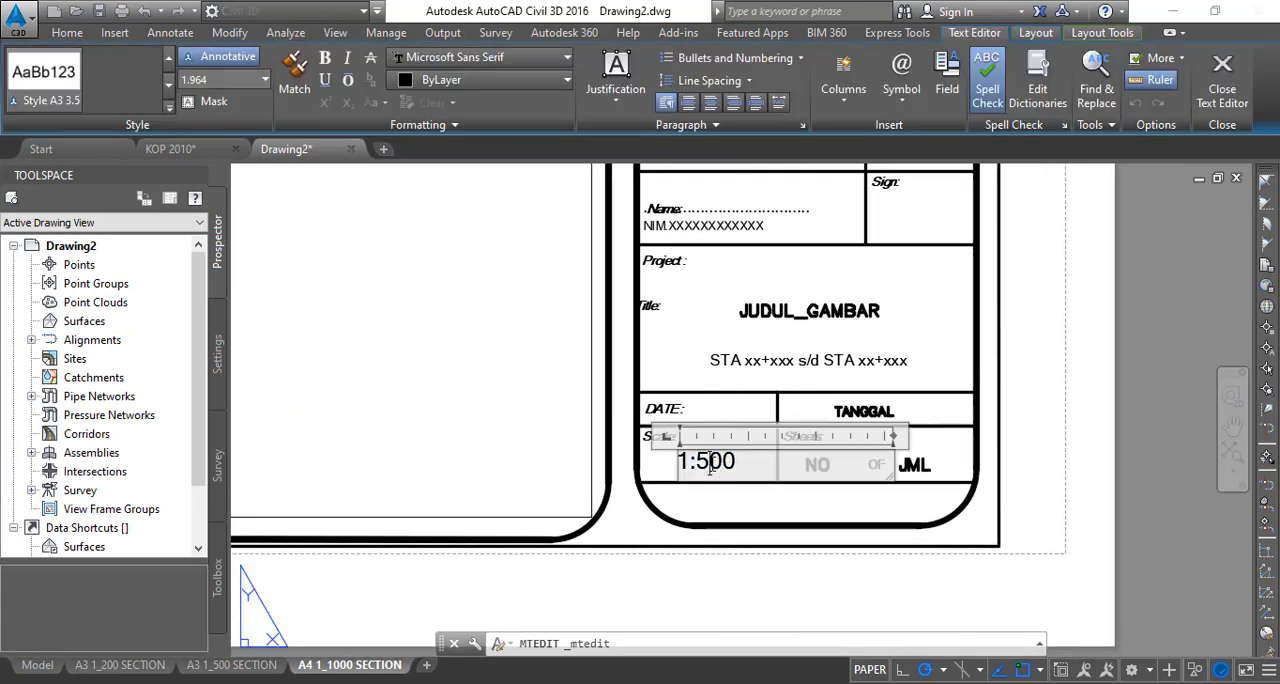
pyautogui.moveTo(690, 466); pyautogui.dragTo(704, 468)
pyautogui.write('1.')
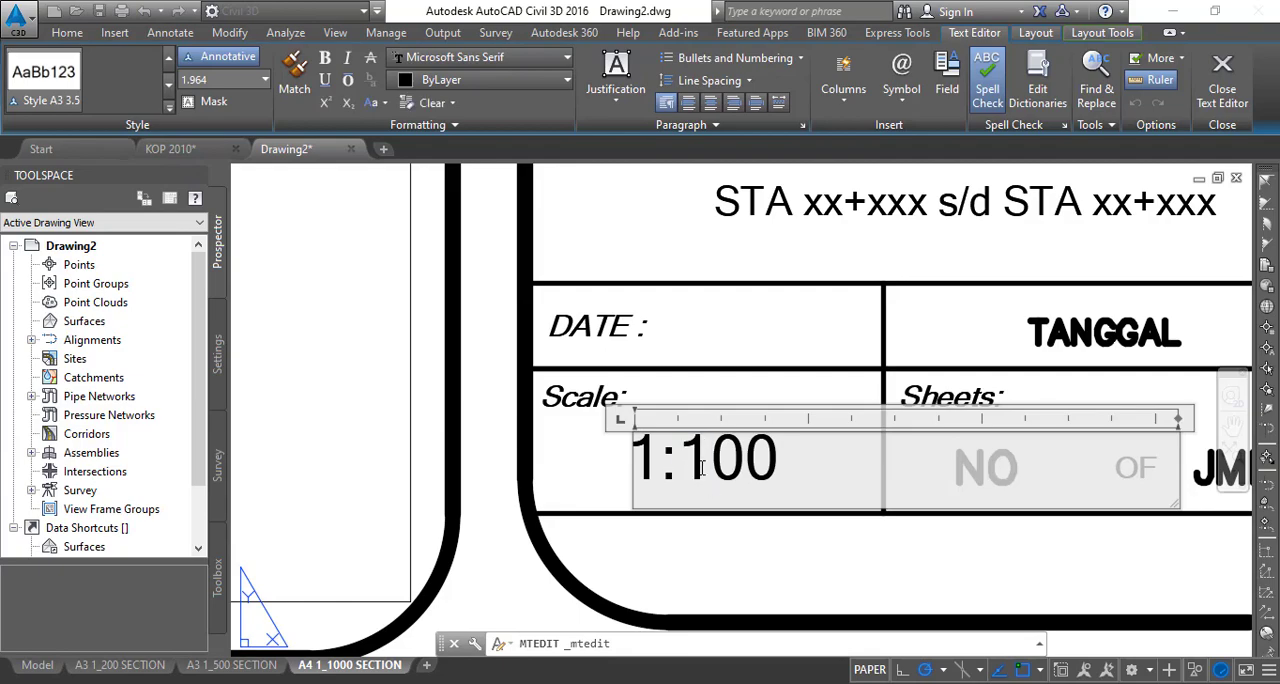
pyautogui.write('9')
pyautogui.press('BackSpace')
pyautogui.write('0')
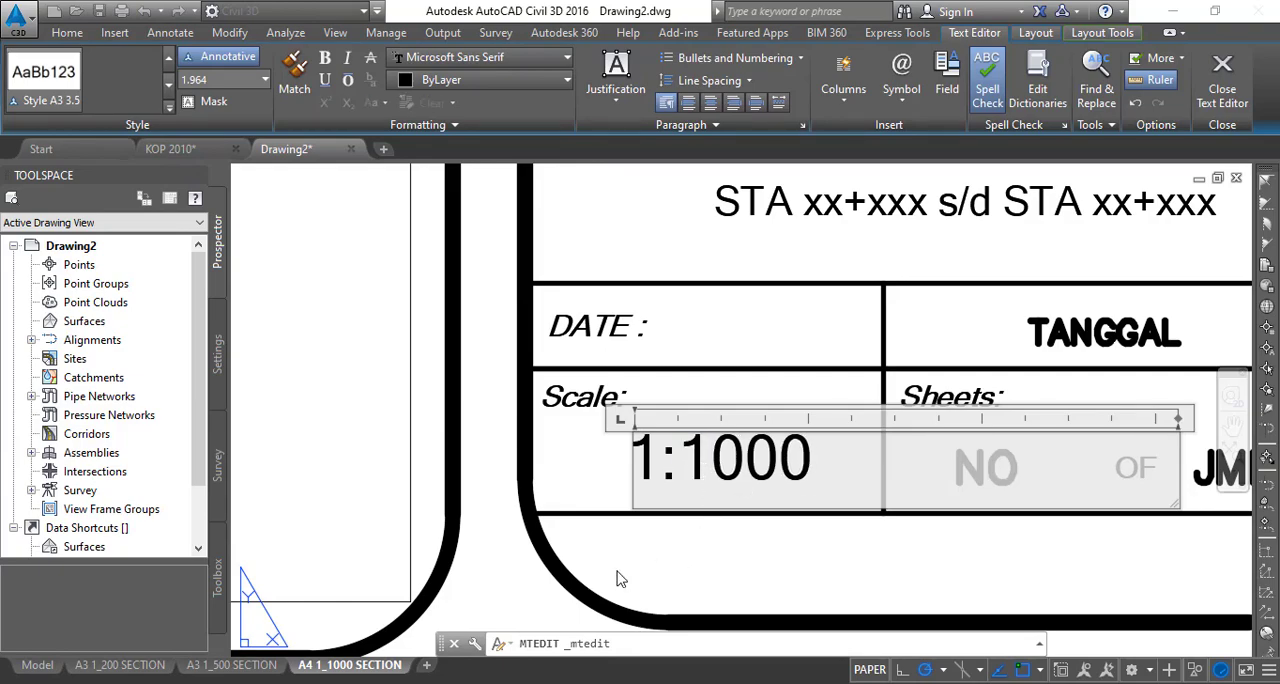
pyautogui.click(519, 601)
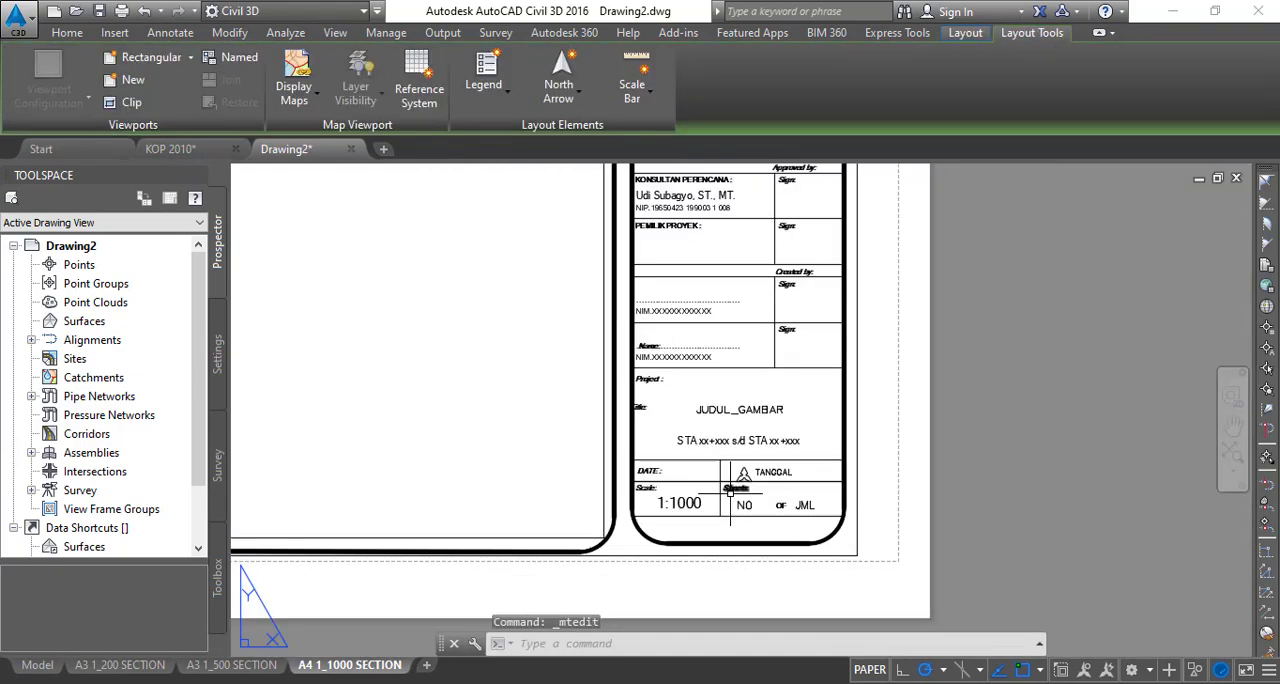
# - Convert the title block frame and all its texts into a block named TEMPLATE 1_1000 A4
pyautogui.scroll(2, 800, 520)
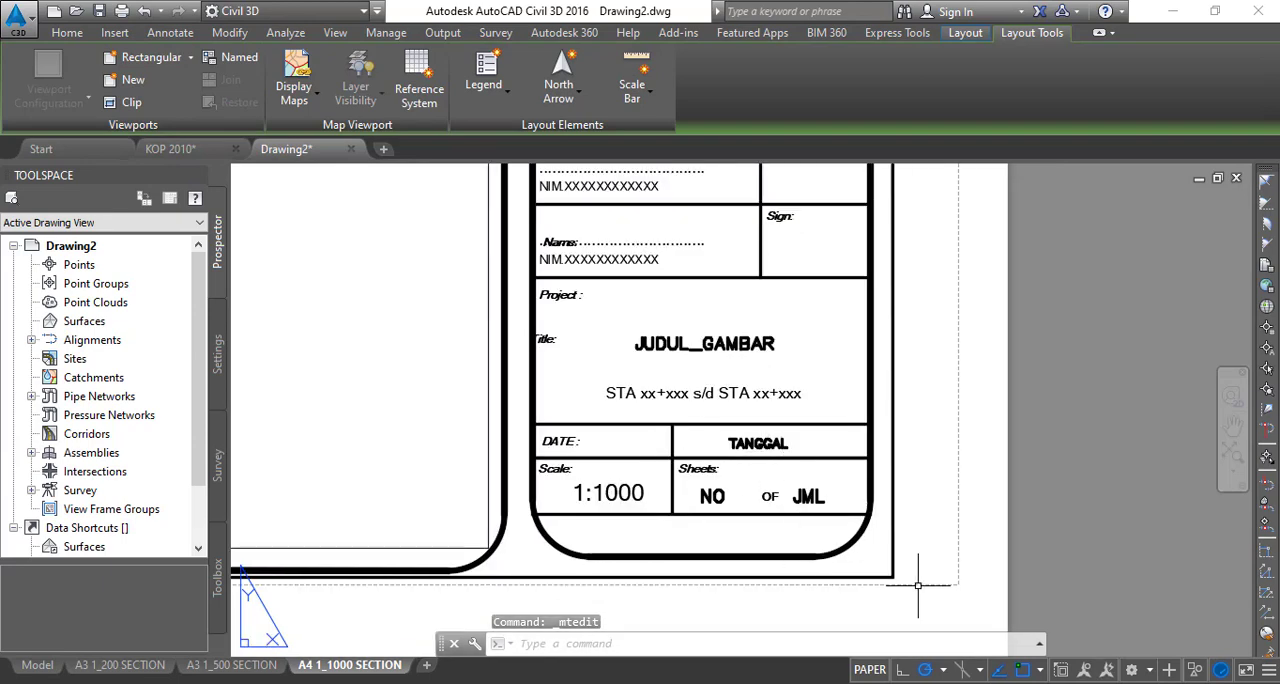
pyautogui.click(955, 611)
pyautogui.scroll(-5, 620, 321)
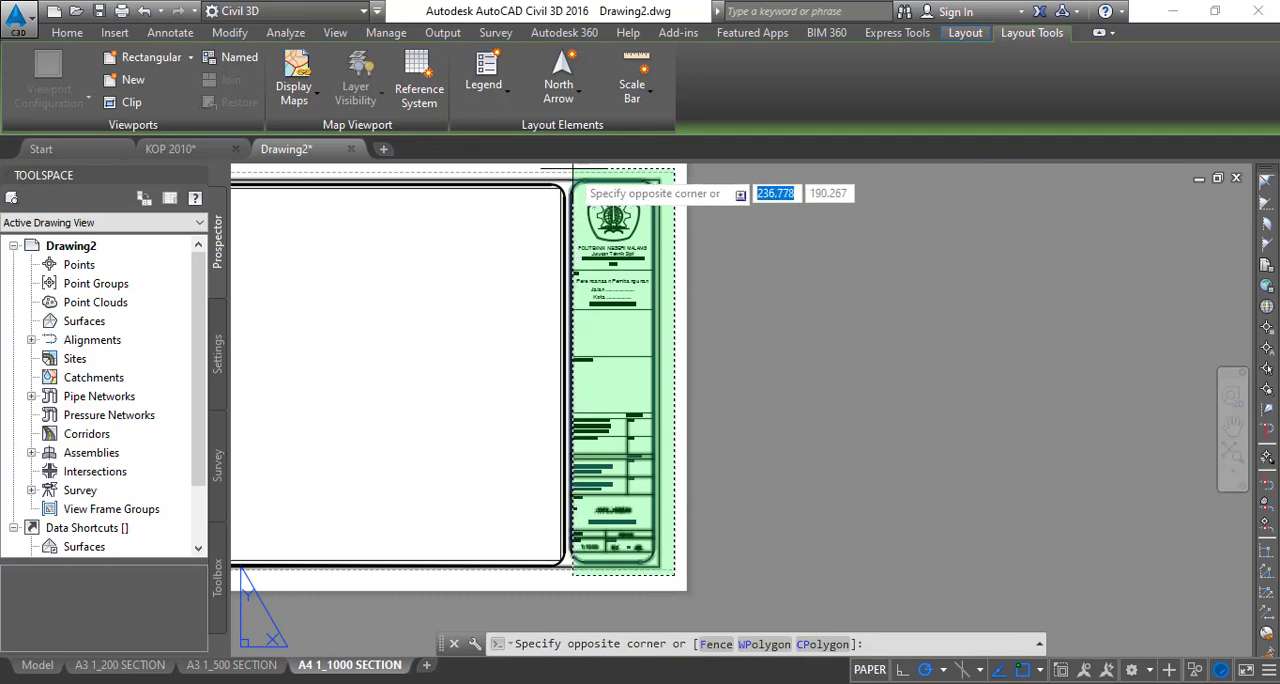
pyautogui.click(564, 169)
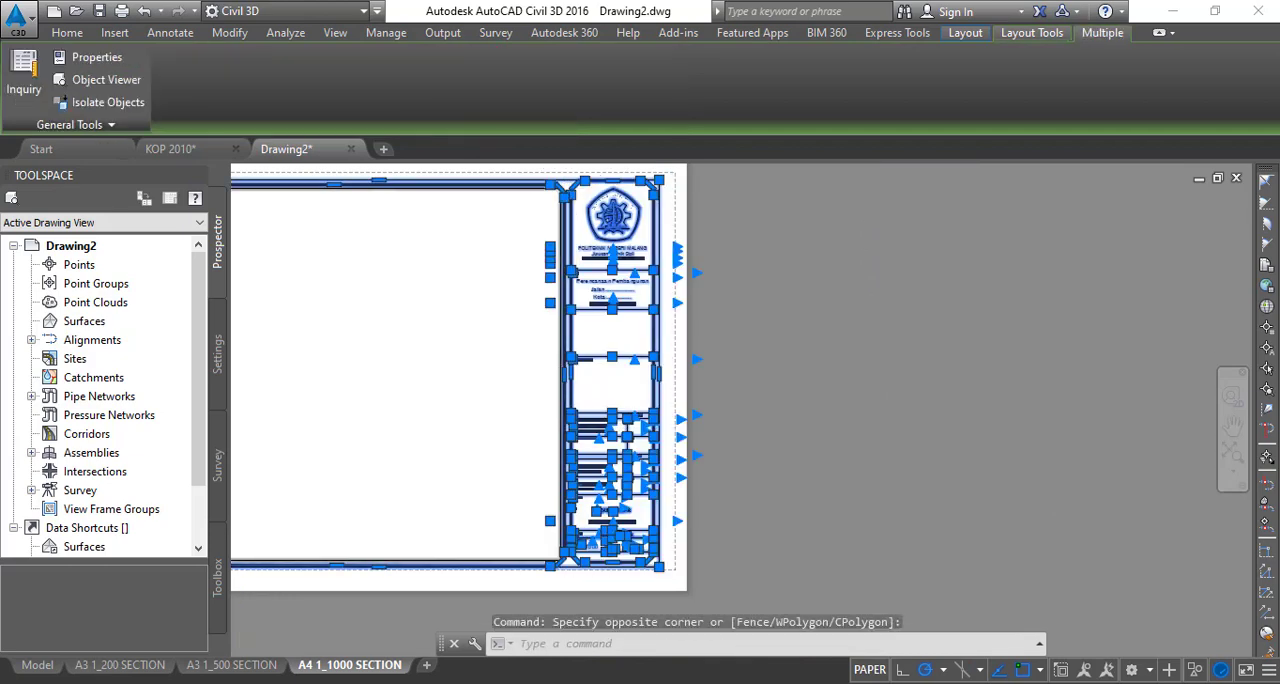
pyautogui.scroll(3, 545, 395)
pyautogui.scroll(-2, 651, 400)
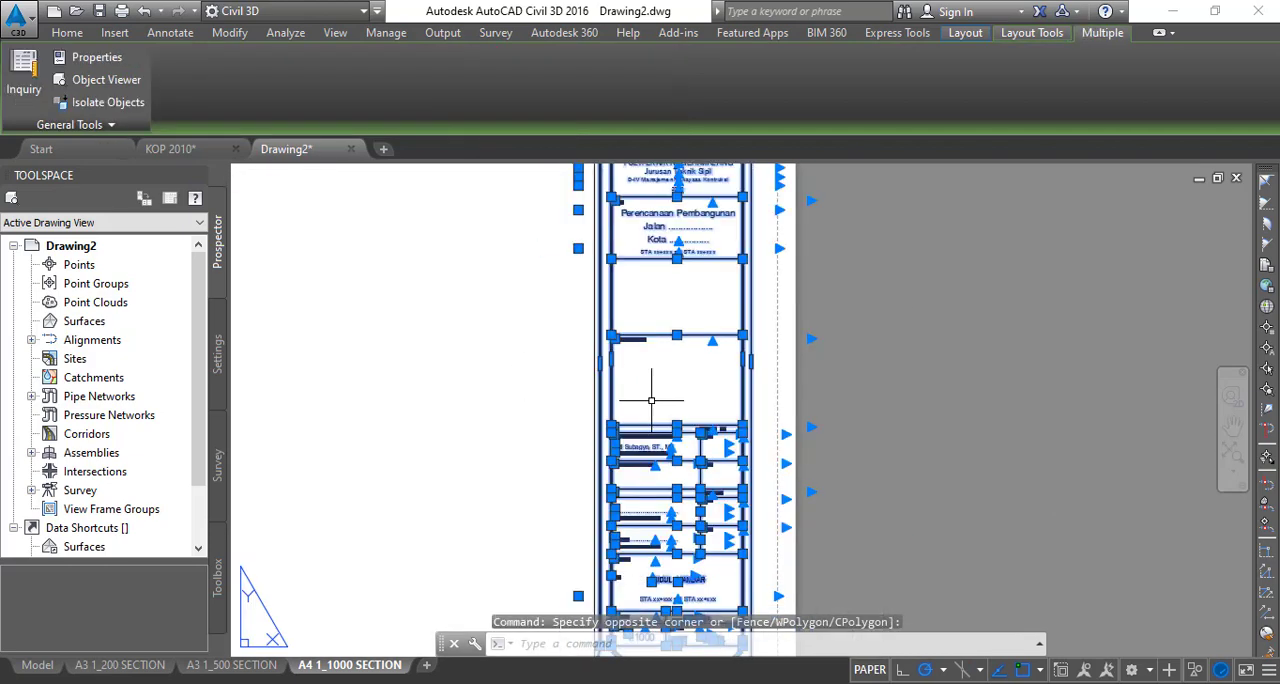
pyautogui.scroll(-2, 727, 365)
pyautogui.moveTo(727, 365); pyautogui.dragTo(698, 370, button='middle')
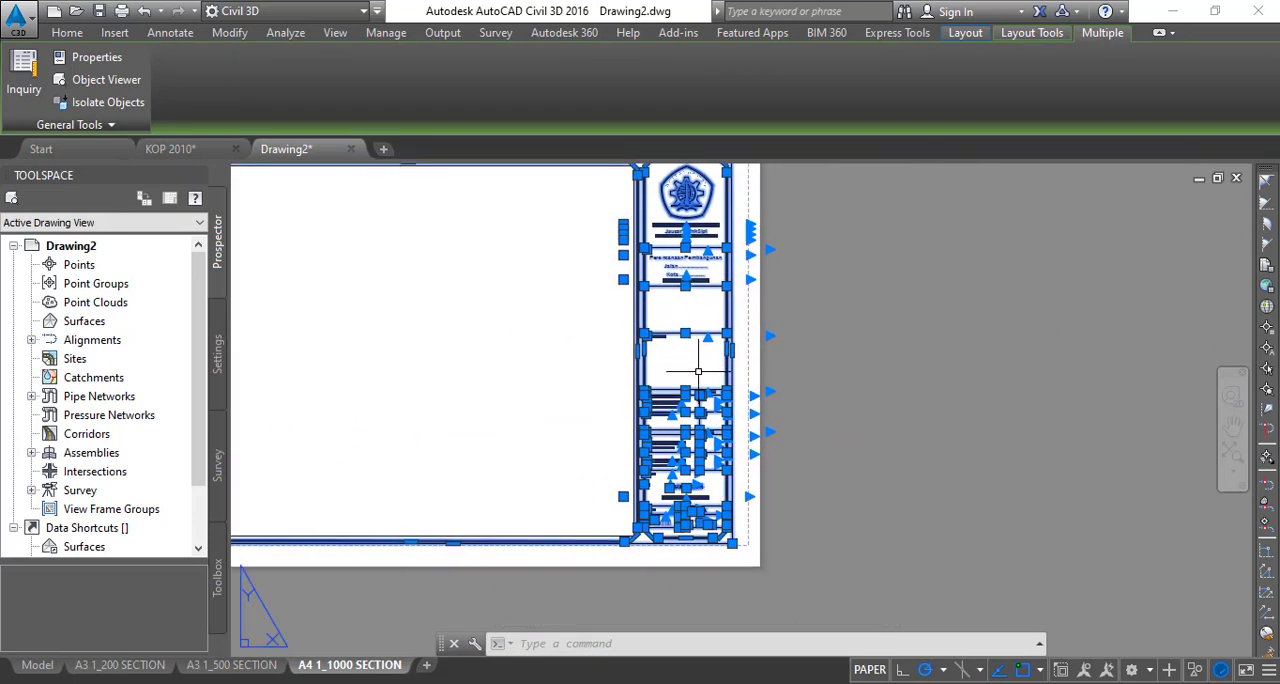
pyautogui.press('Return')
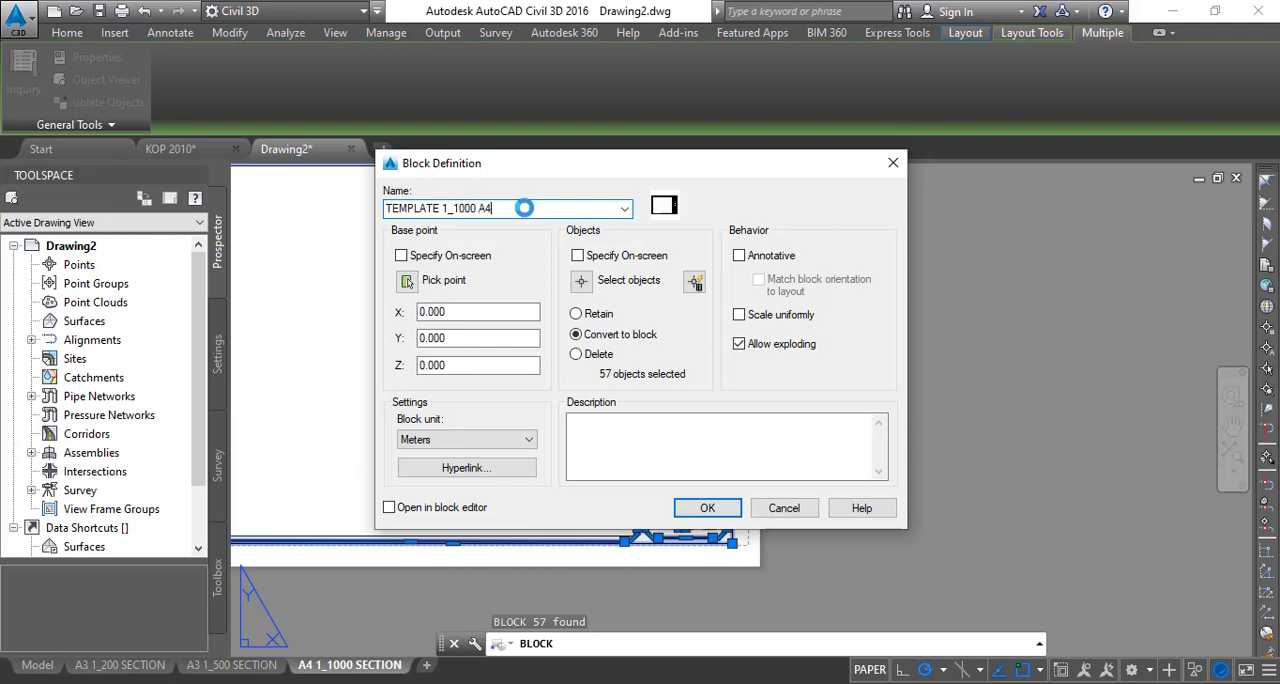
pyautogui.click(707, 508)
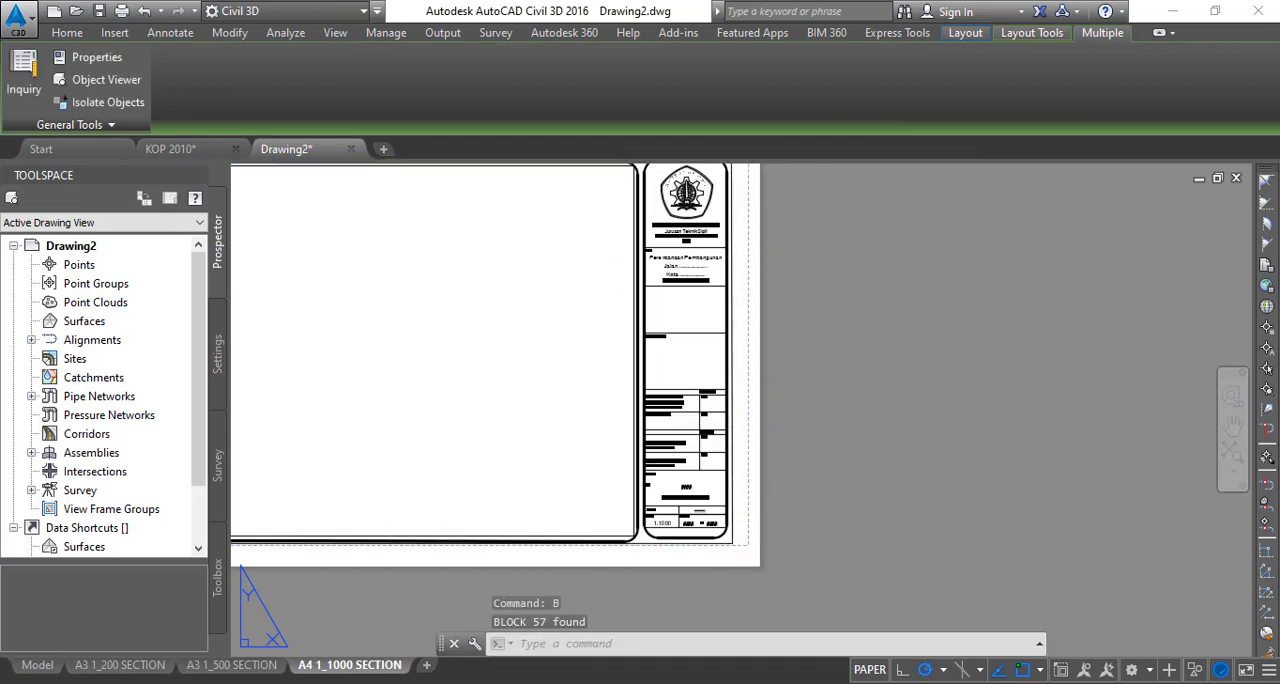
# - Turn off the display lock of the section viewport inside the A4 frame in its properties
pyautogui.scroll(8, 689, 510)
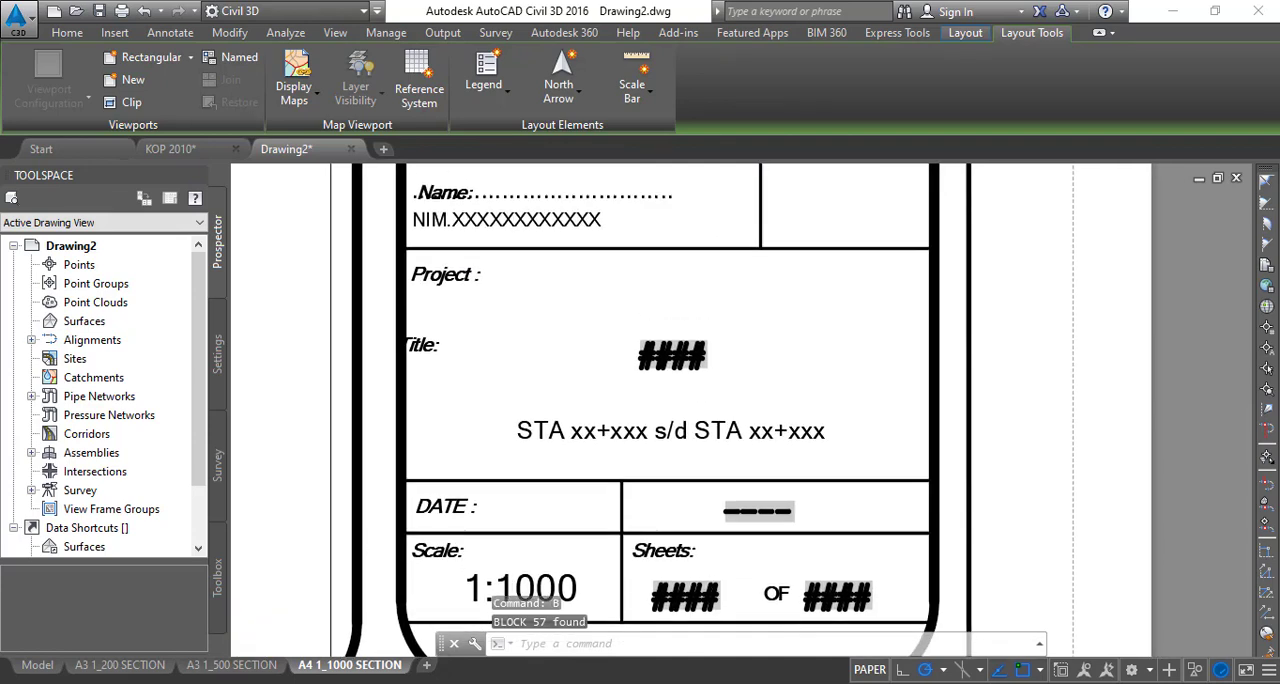
pyautogui.scroll(-10, 761, 379)
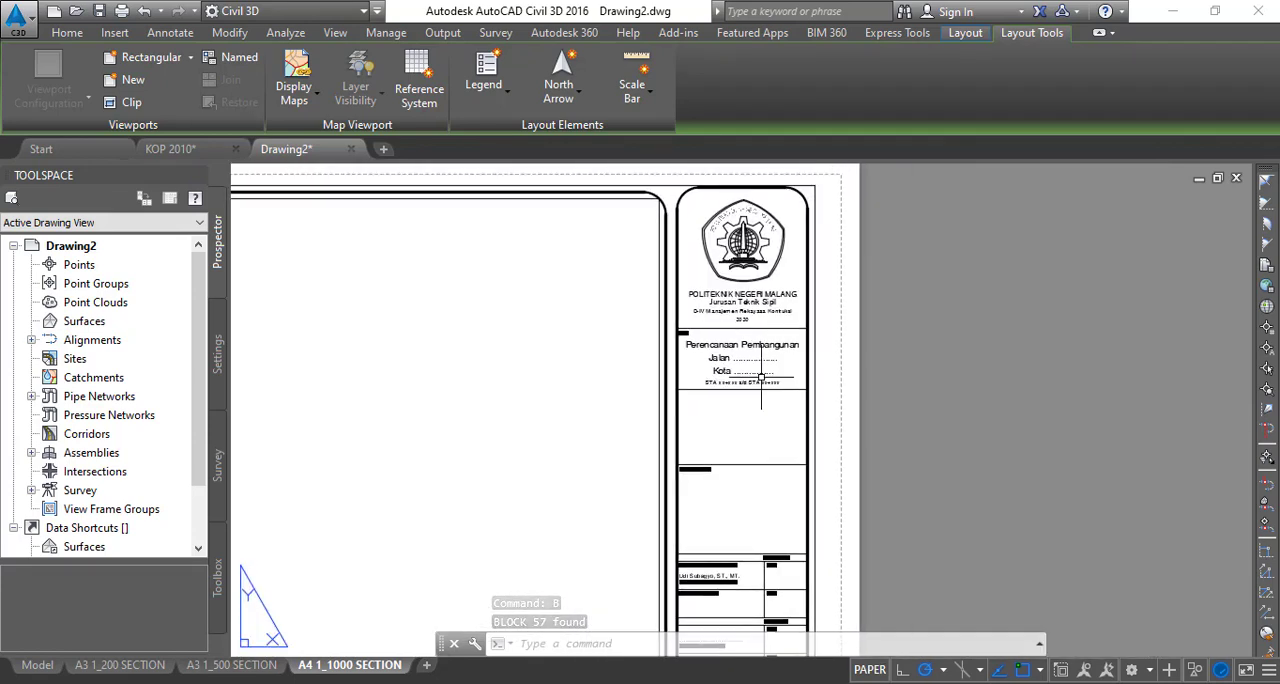
pyautogui.scroll(5, 761, 379)
pyautogui.scroll(-8, 750, 430)
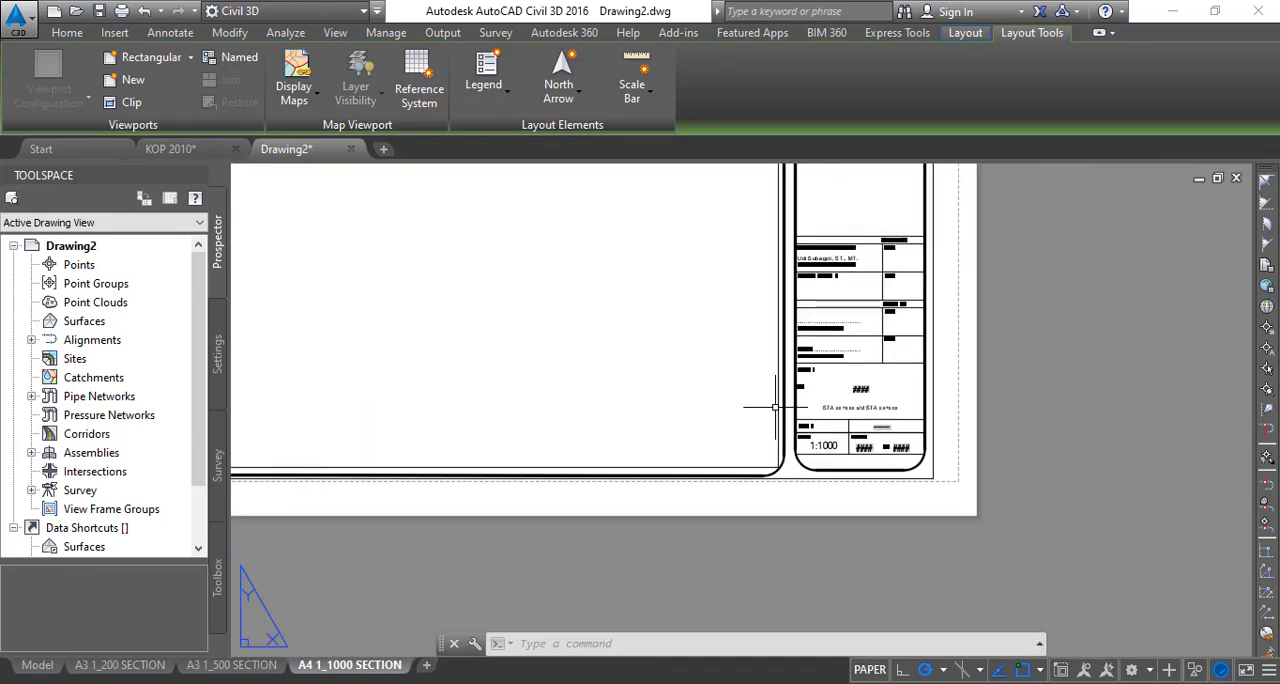
pyautogui.scroll(4, 772, 412)
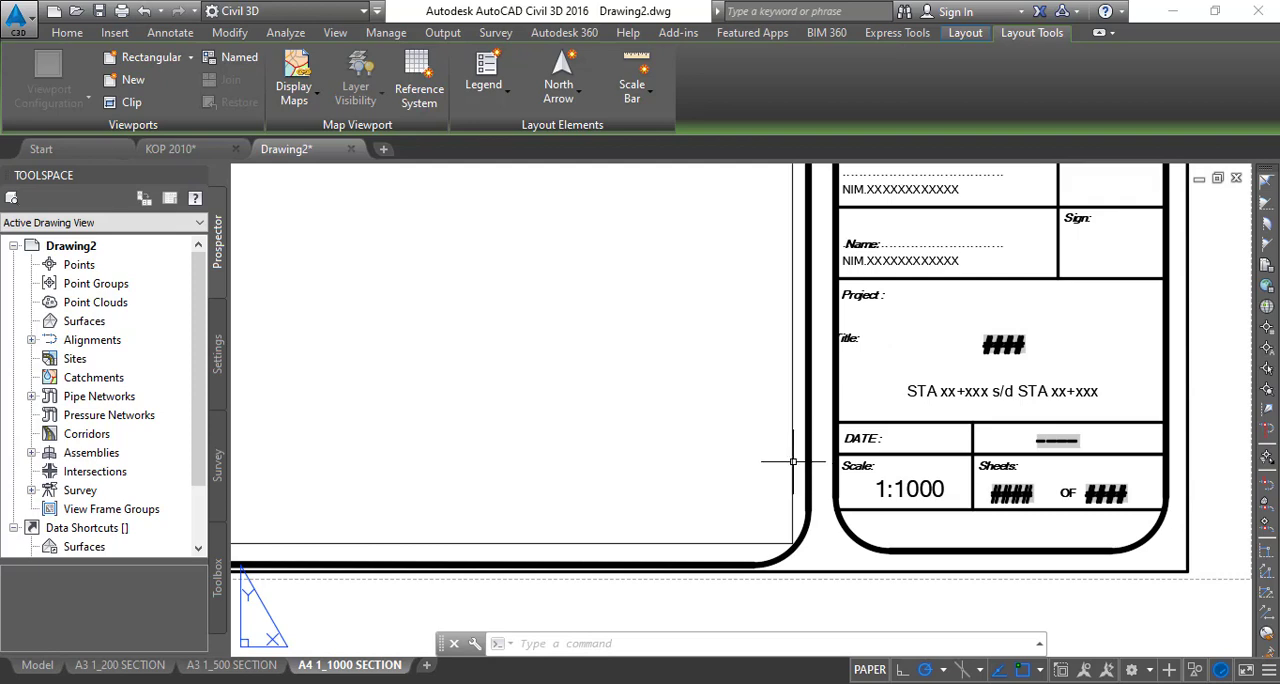
pyautogui.click(795, 454)
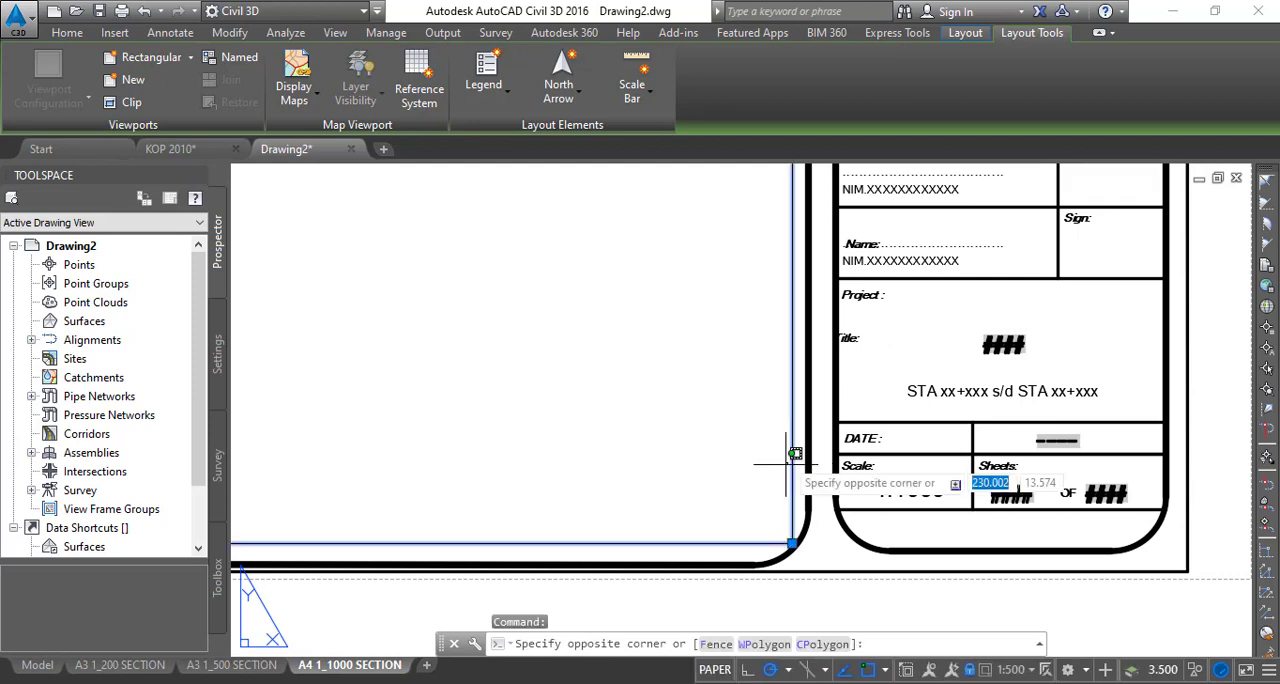
pyautogui.click(741, 458)
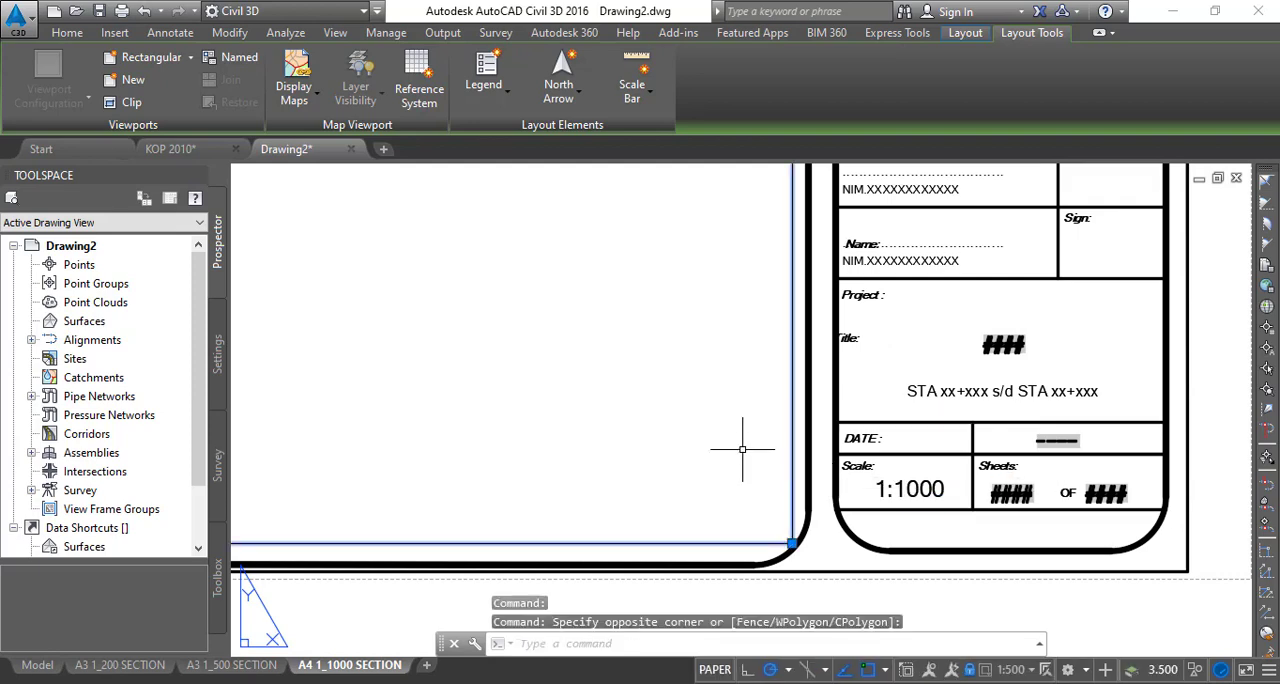
pyautogui.moveTo(638, 449); pyautogui.dragTo(756, 419, button='middle')
pyautogui.scroll(-5, 740, 440)
pyautogui.scroll(6, 380, 478)
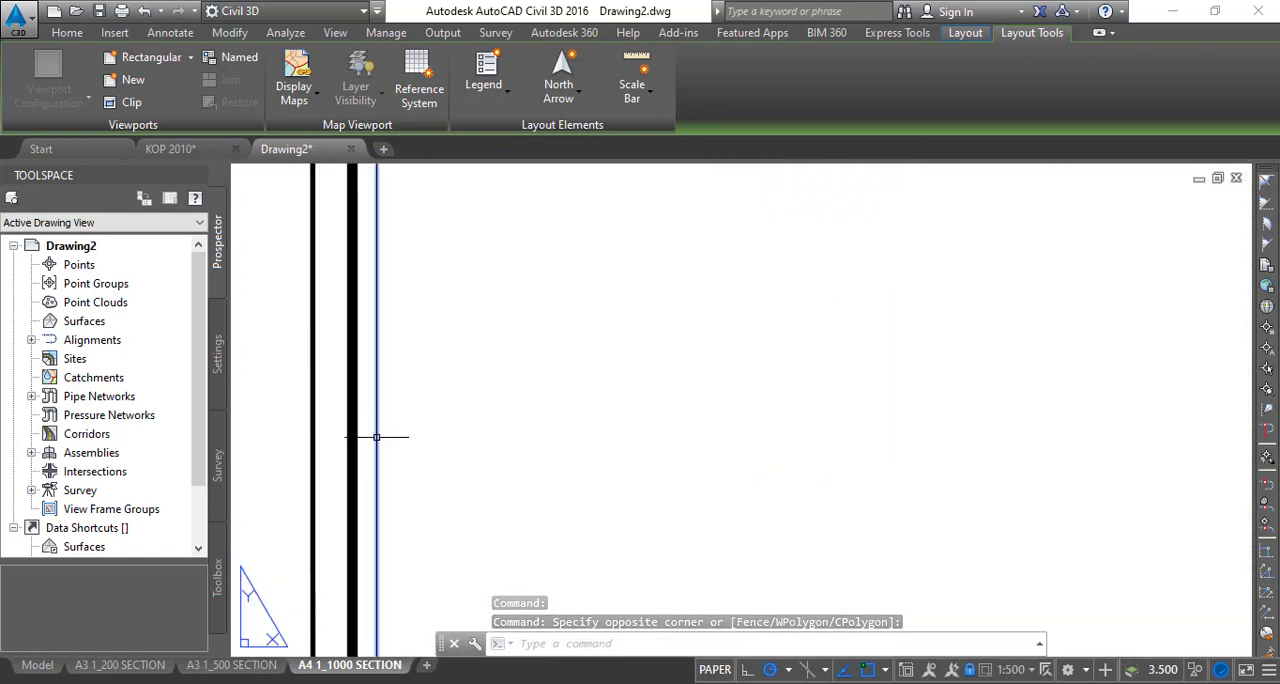
pyautogui.rightClick(378, 438)
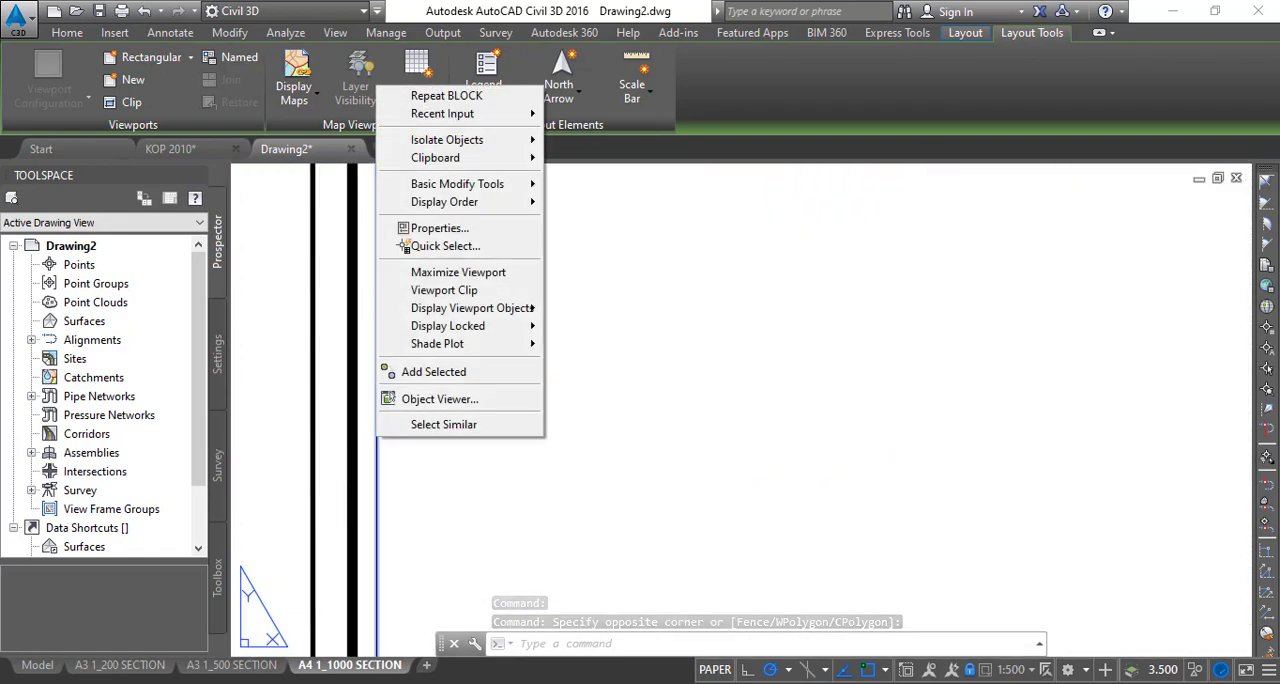
pyautogui.click(440, 229)
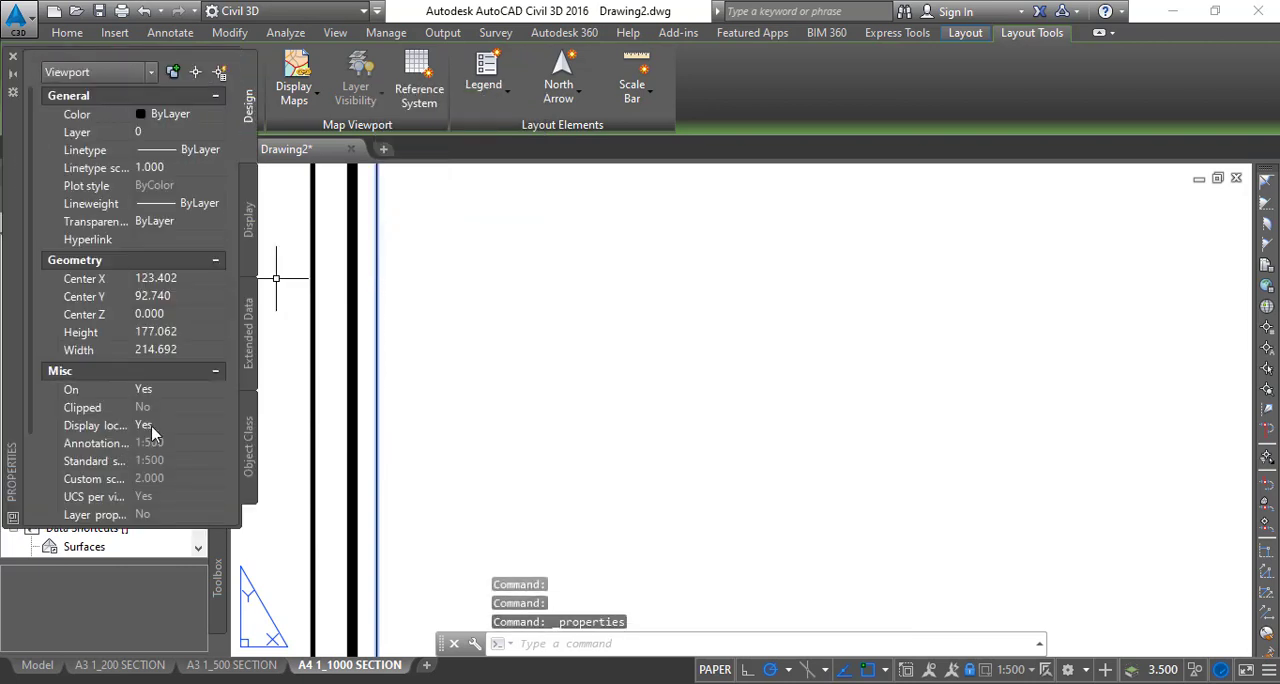
pyautogui.click(162, 430)
pyautogui.click(162, 433)
pyautogui.click(170, 451)
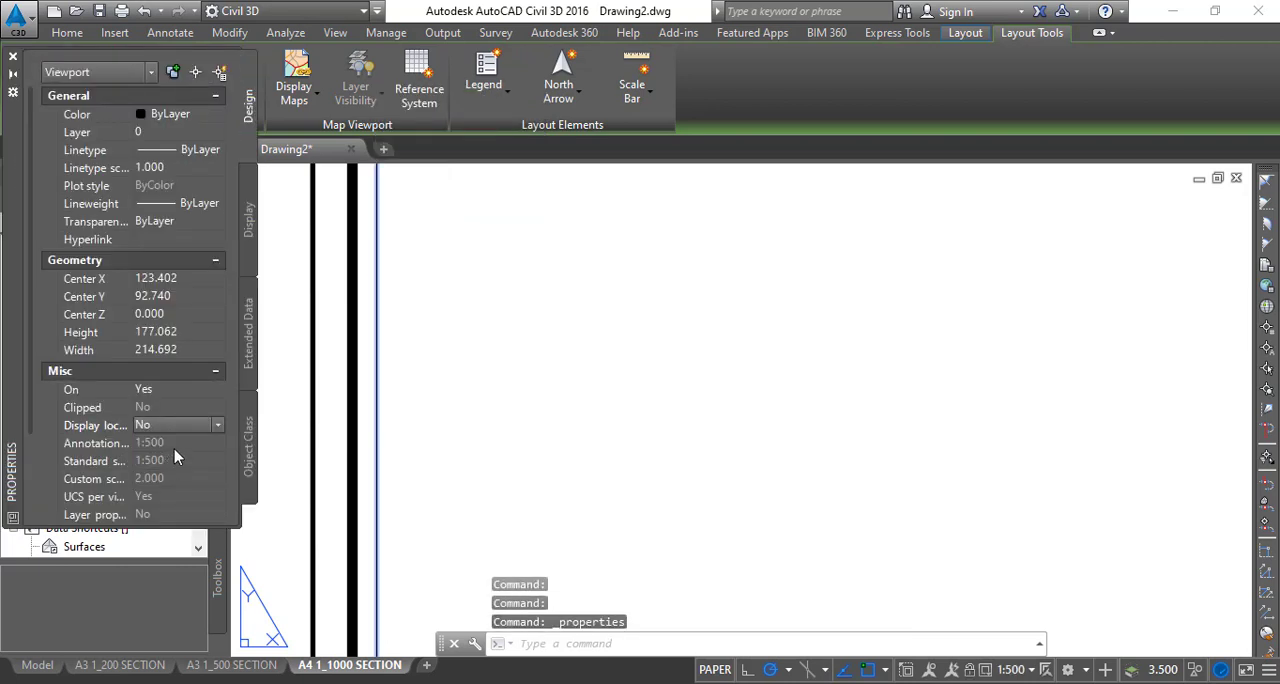
# - Set the annotation scale of the section viewport to 1:1000
pyautogui.click(174, 455)
pyautogui.click(166, 516)
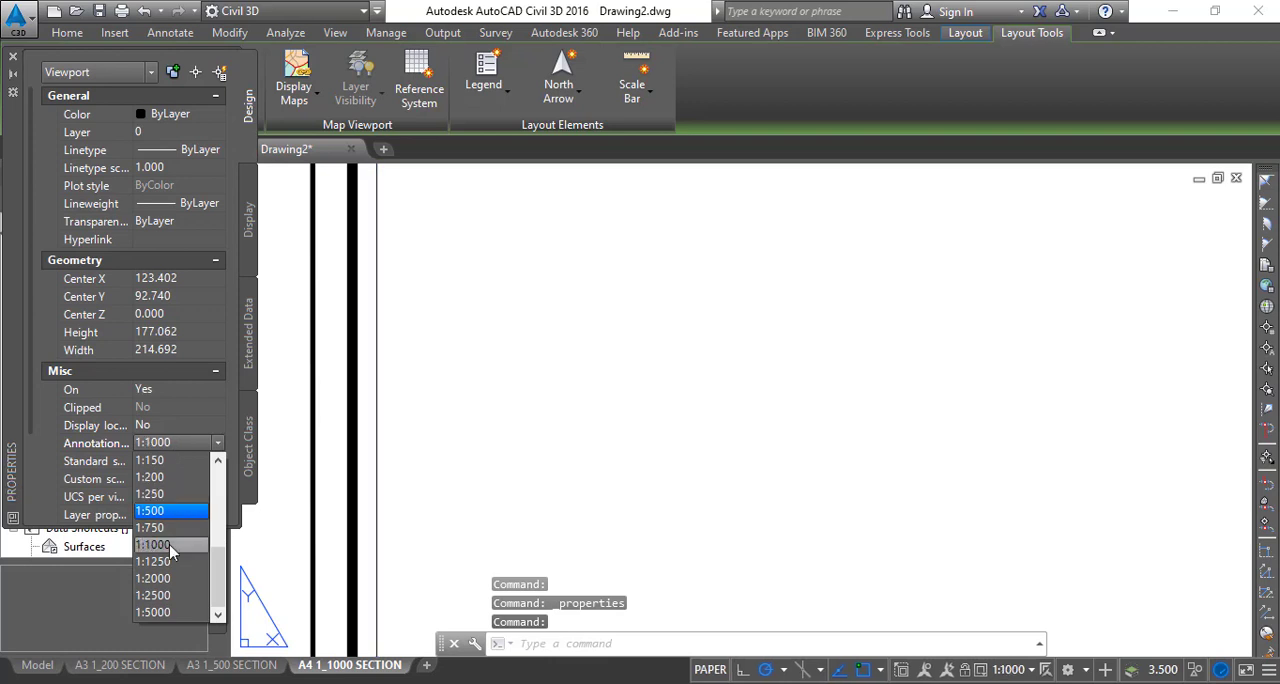
pyautogui.scroll(-5, 159, 414)
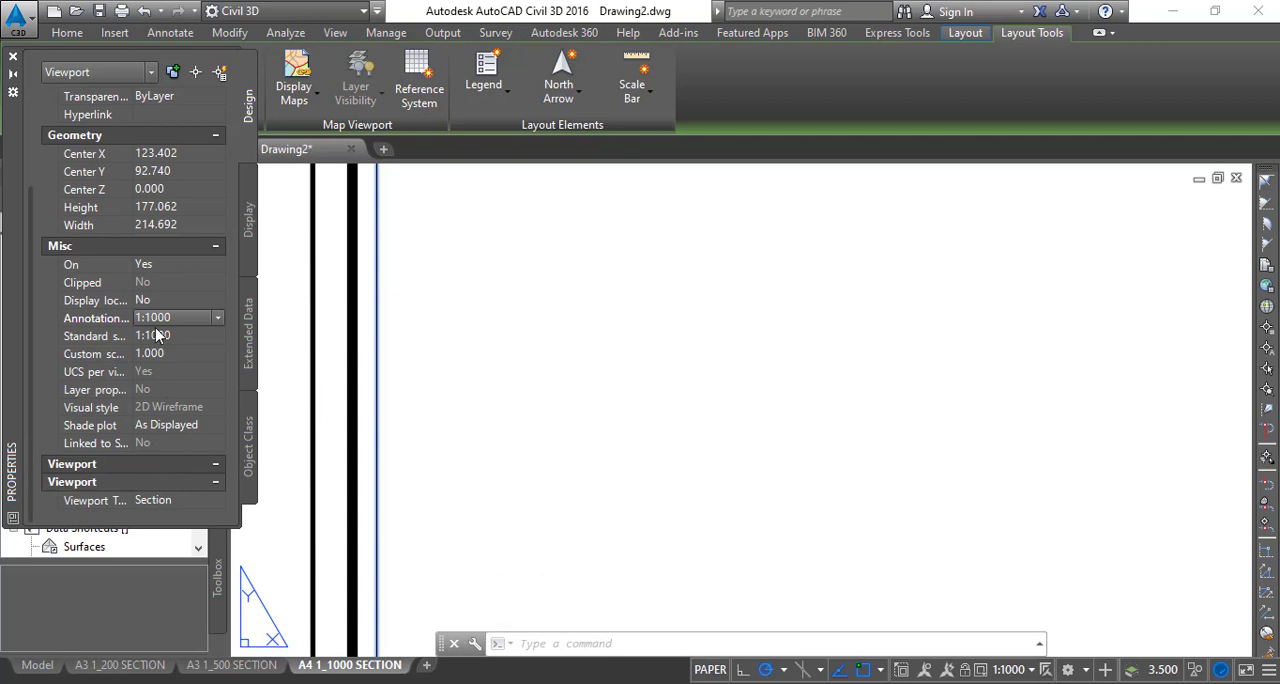
pyautogui.scroll(5, 157, 335)
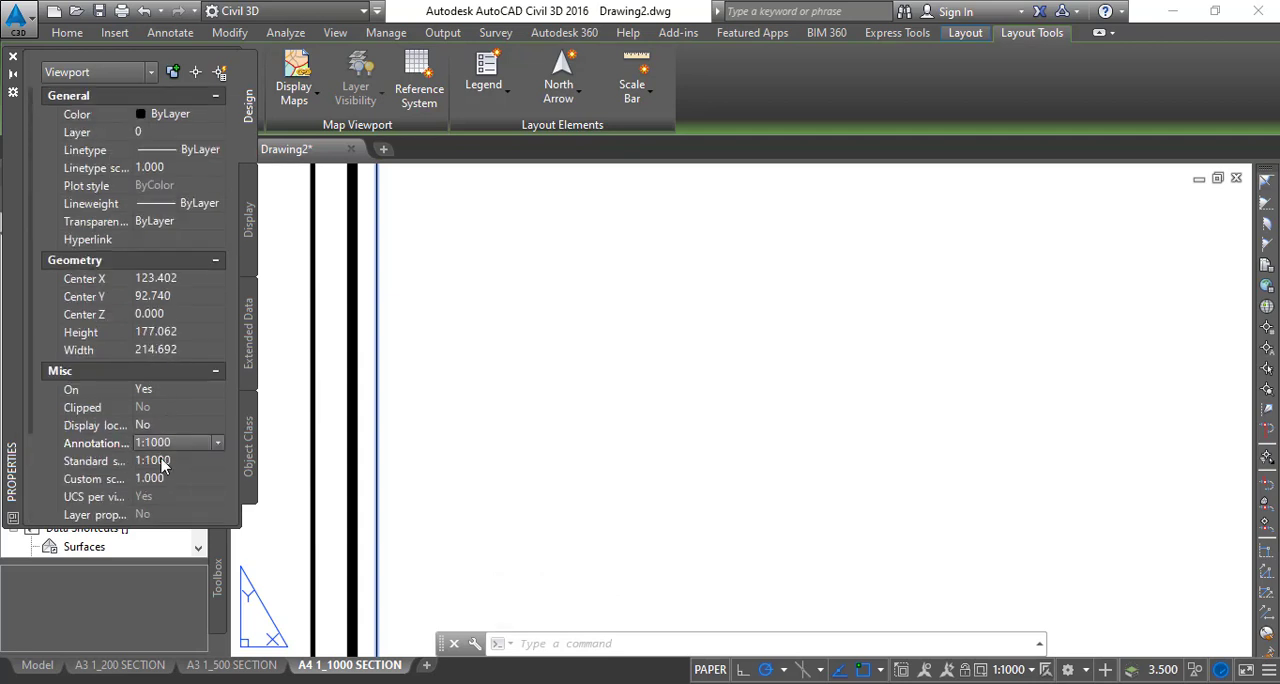
# - Lock the display of the section viewport again and close its properties
pyautogui.click(157, 425)
pyautogui.click(160, 426)
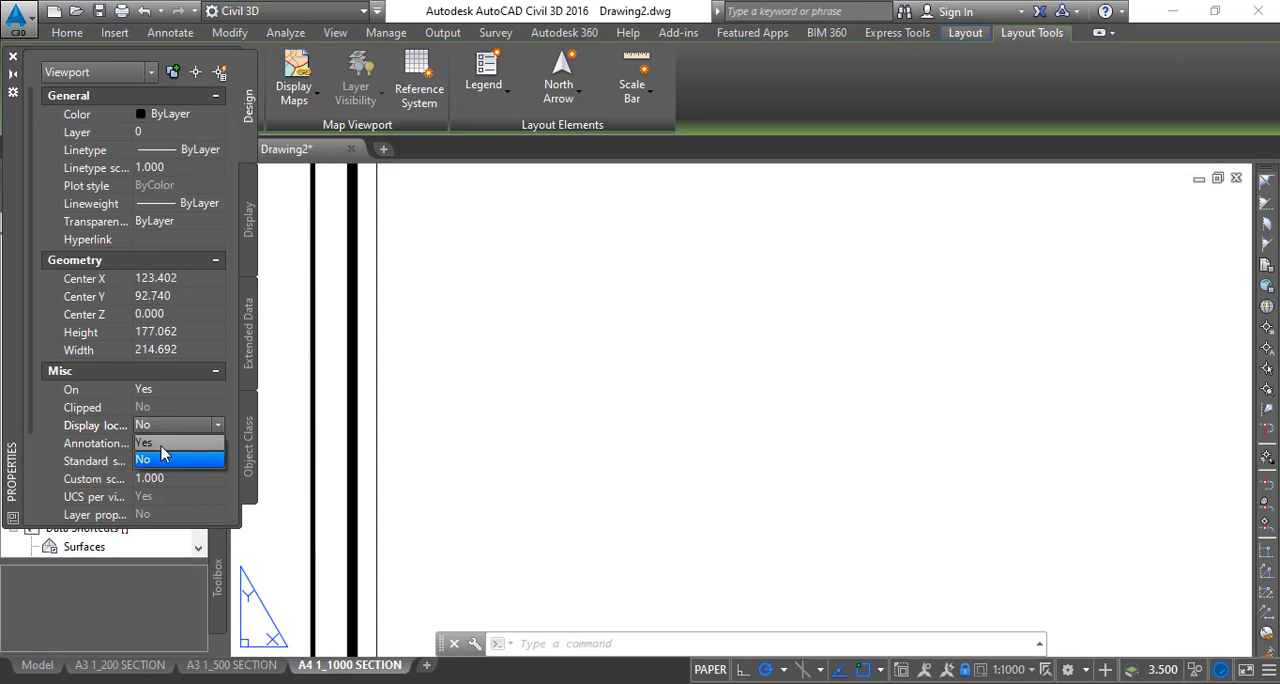
pyautogui.click(161, 446)
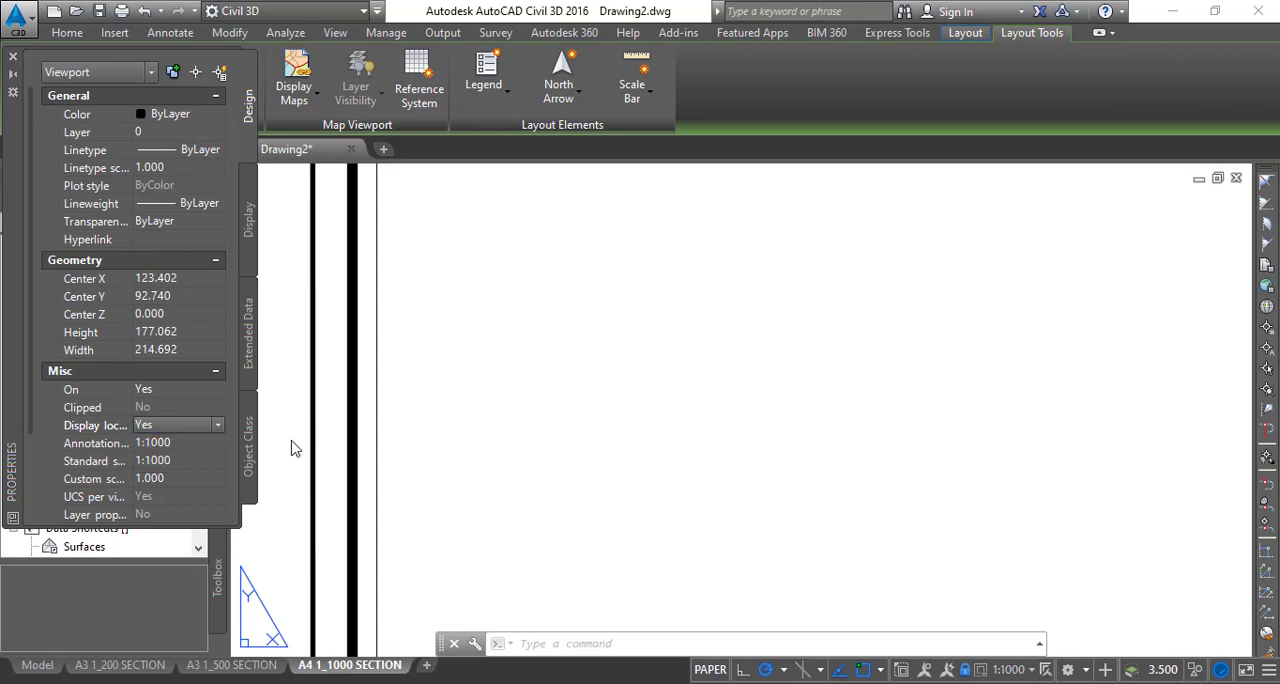
pyautogui.click(13, 56)
pyautogui.scroll(-3, 496, 401)
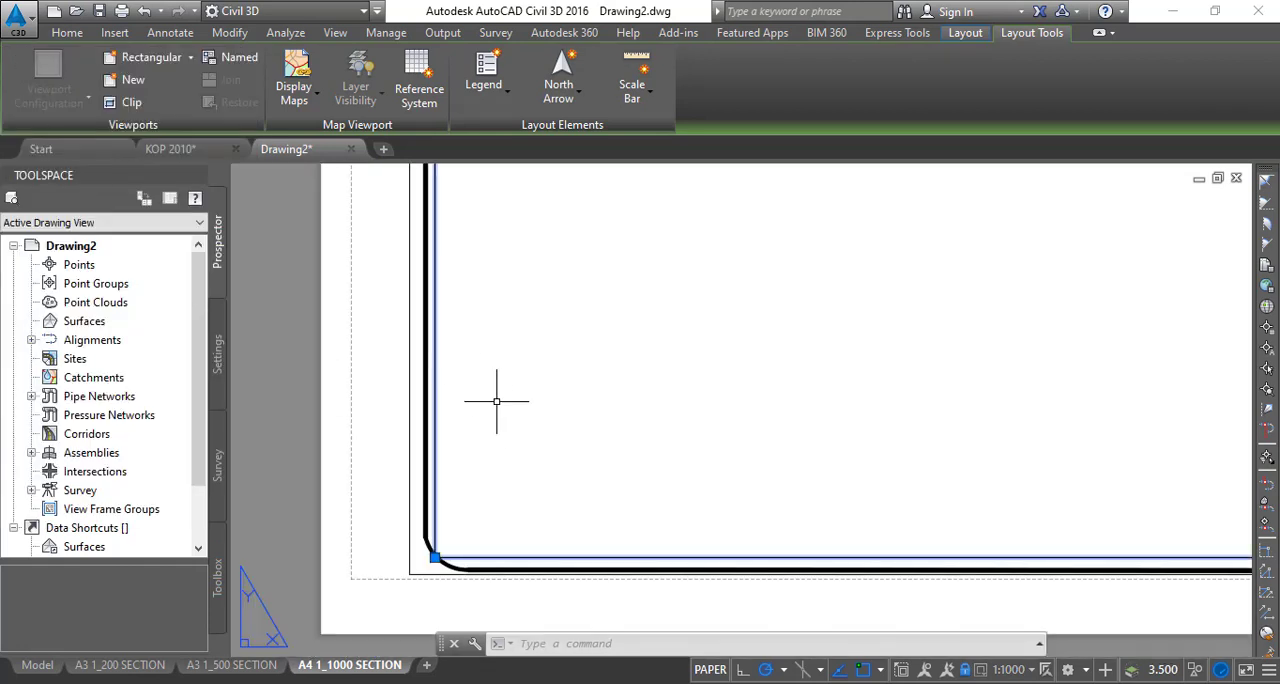
pyautogui.scroll(-4, 557, 440)
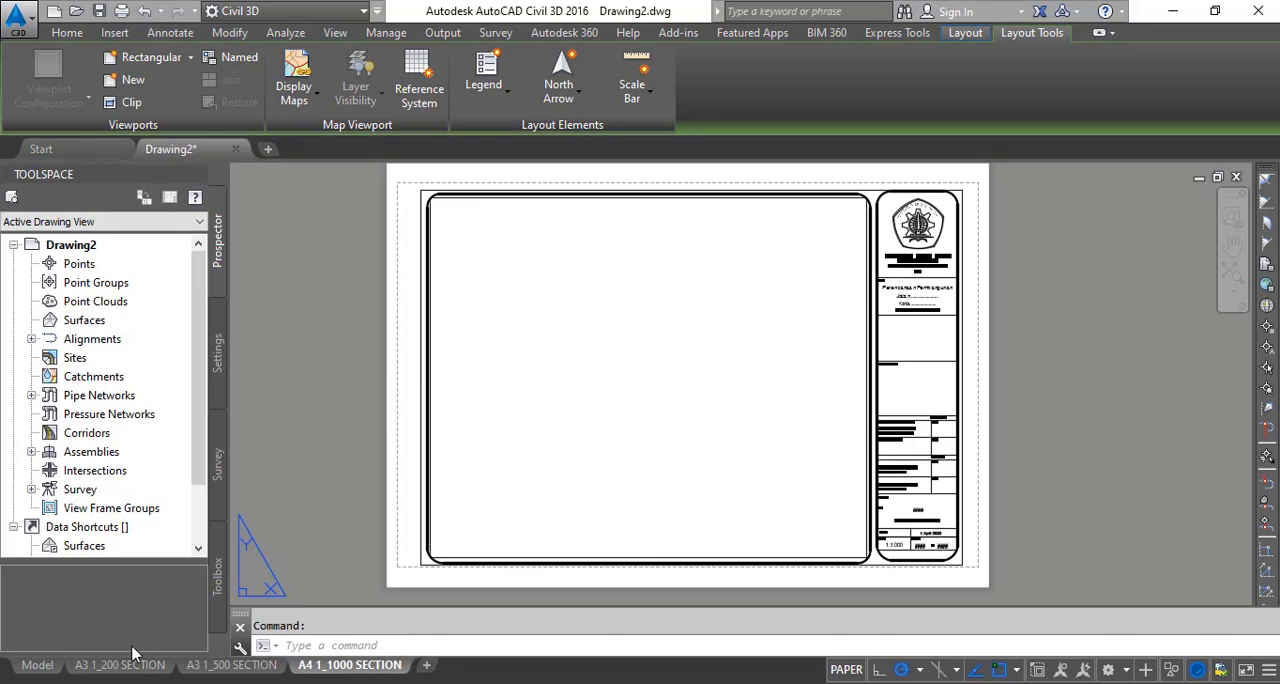
# - Create a copy of the A3 1_200 SECTION layout and place it at the end of the layouts
pyautogui.moveTo(137, 672)
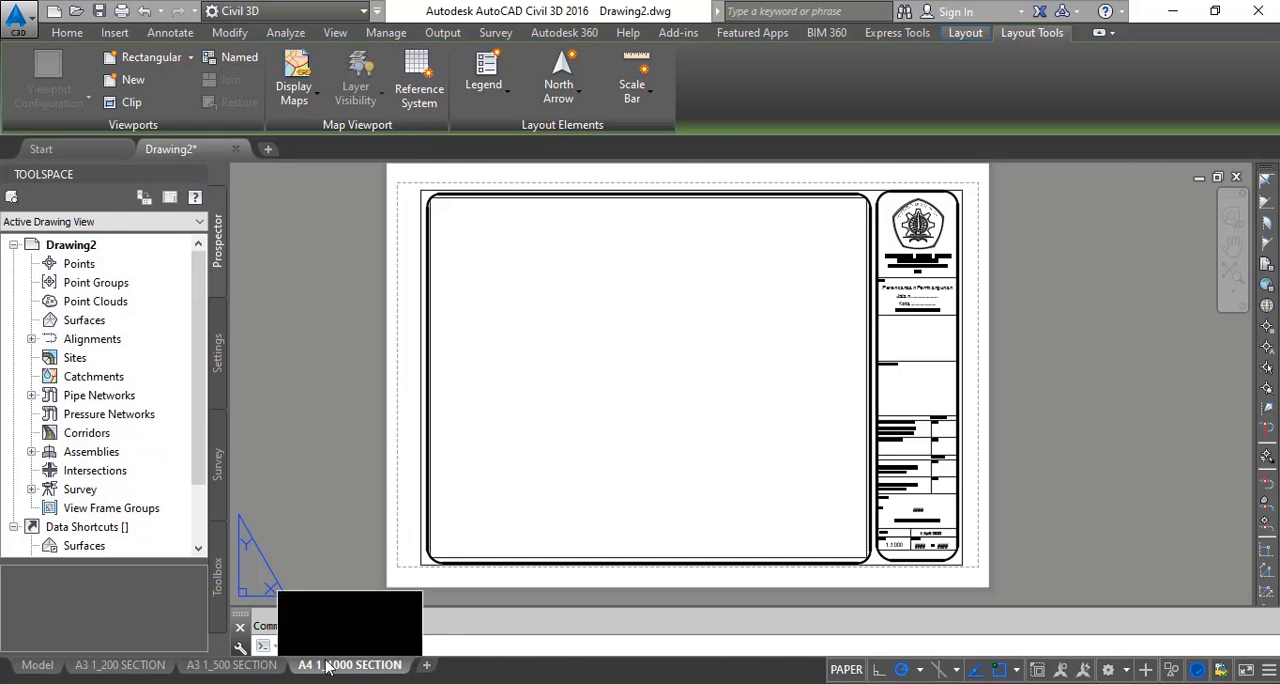
pyautogui.click(140, 668)
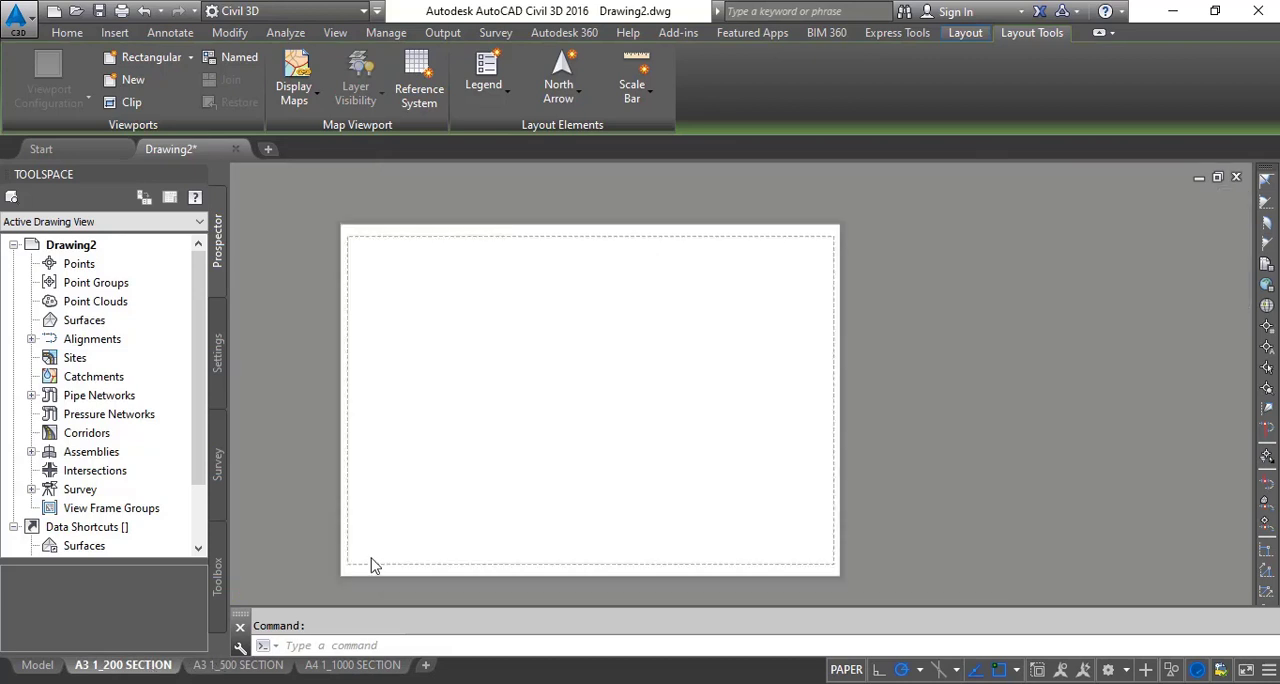
pyautogui.rightClick(407, 502)
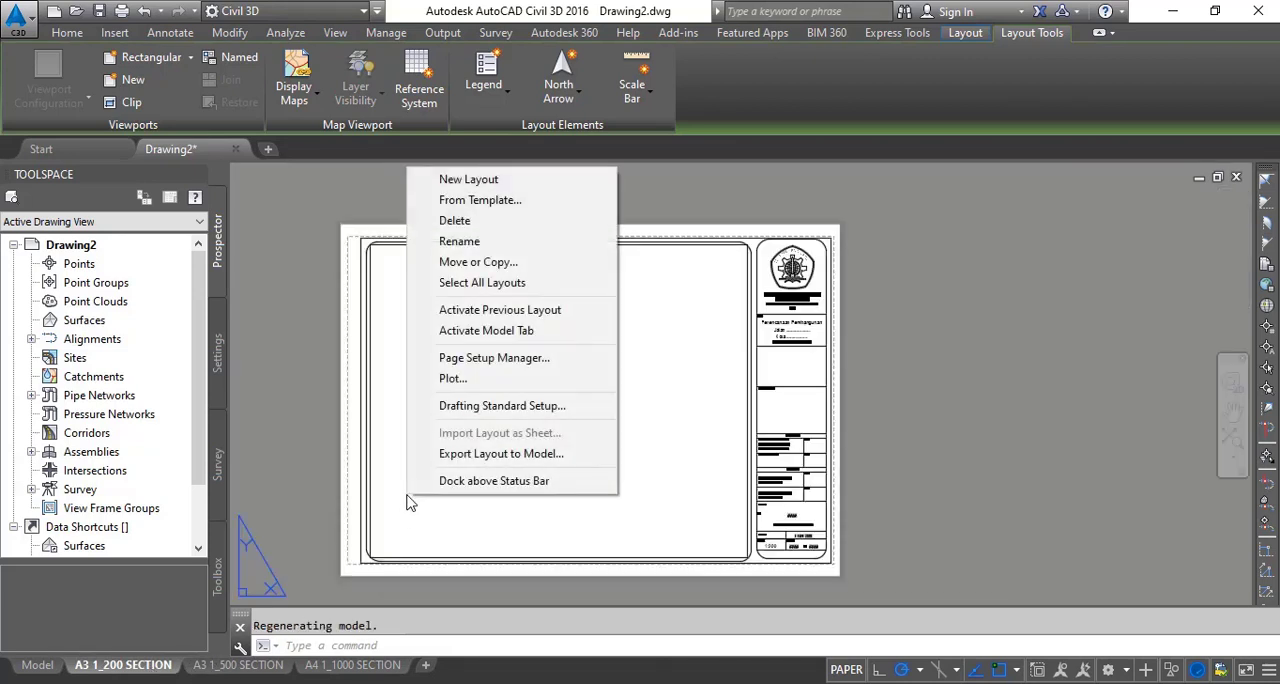
pyautogui.rightClick(157, 668)
pyautogui.click(238, 432)
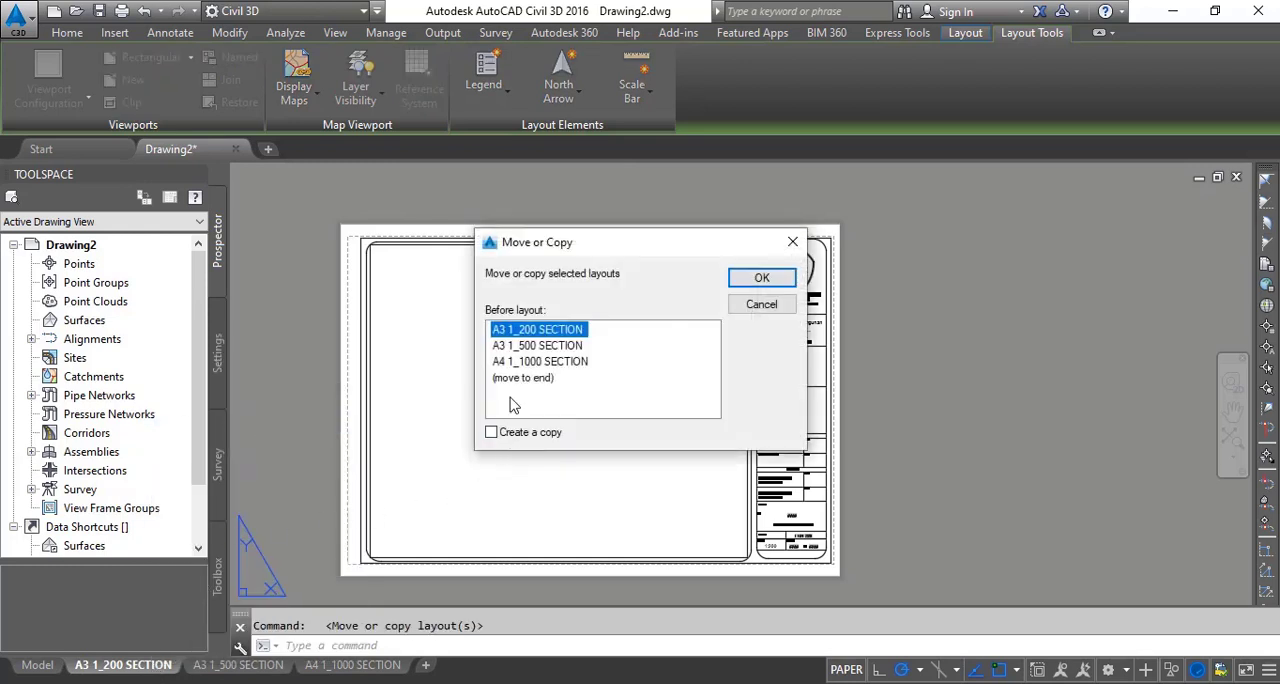
pyautogui.click(524, 432)
pyautogui.click(522, 378)
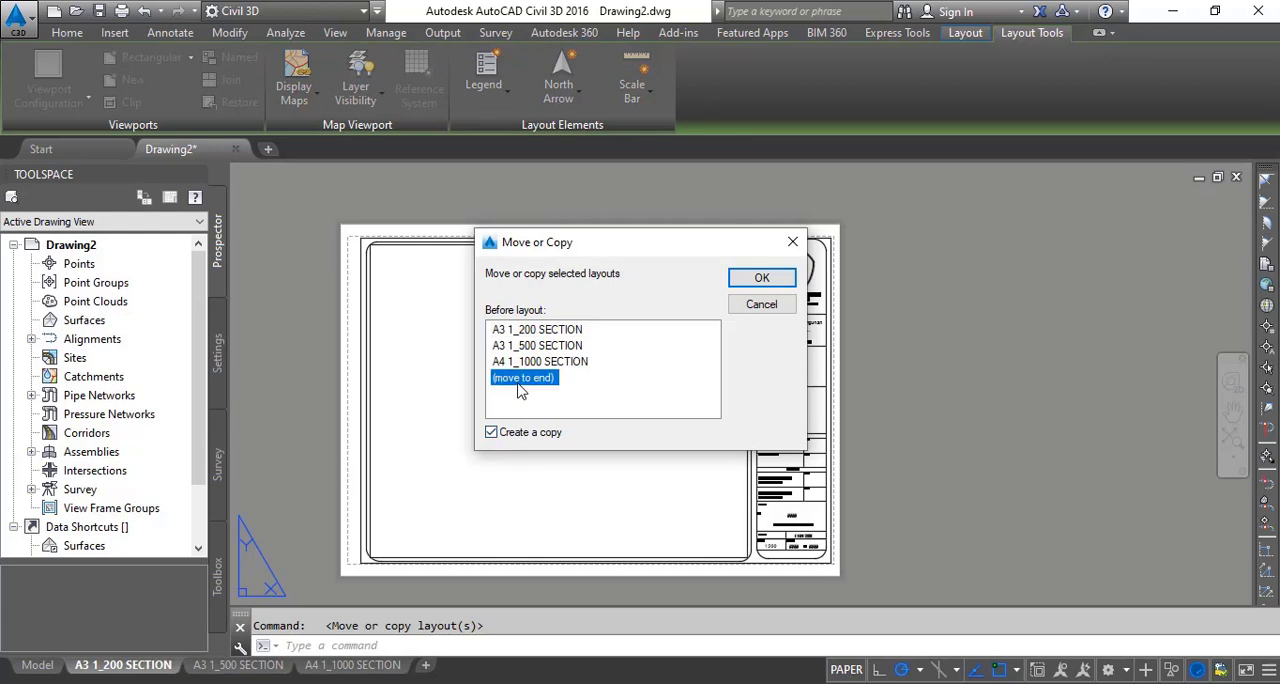
pyautogui.click(757, 279)
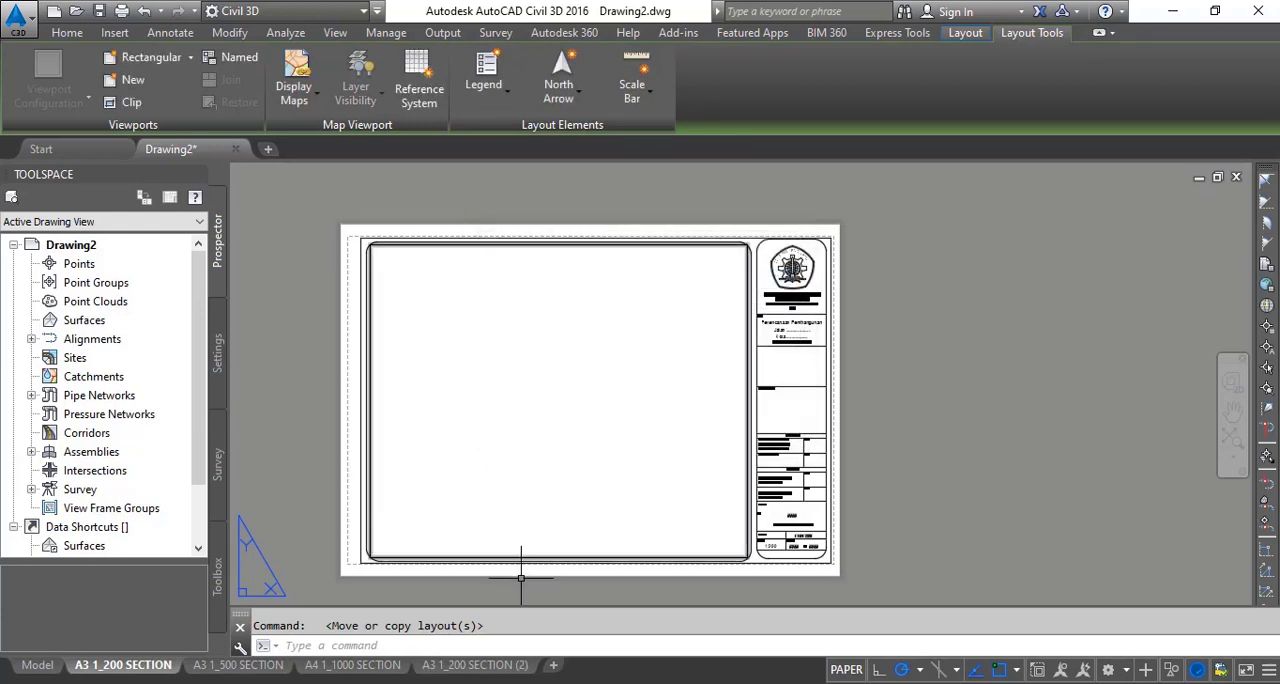
# - Rename the copied layout as A3 1_200 PLAN & PROFILE
pyautogui.click(515, 666)
pyautogui.rightClick(515, 668)
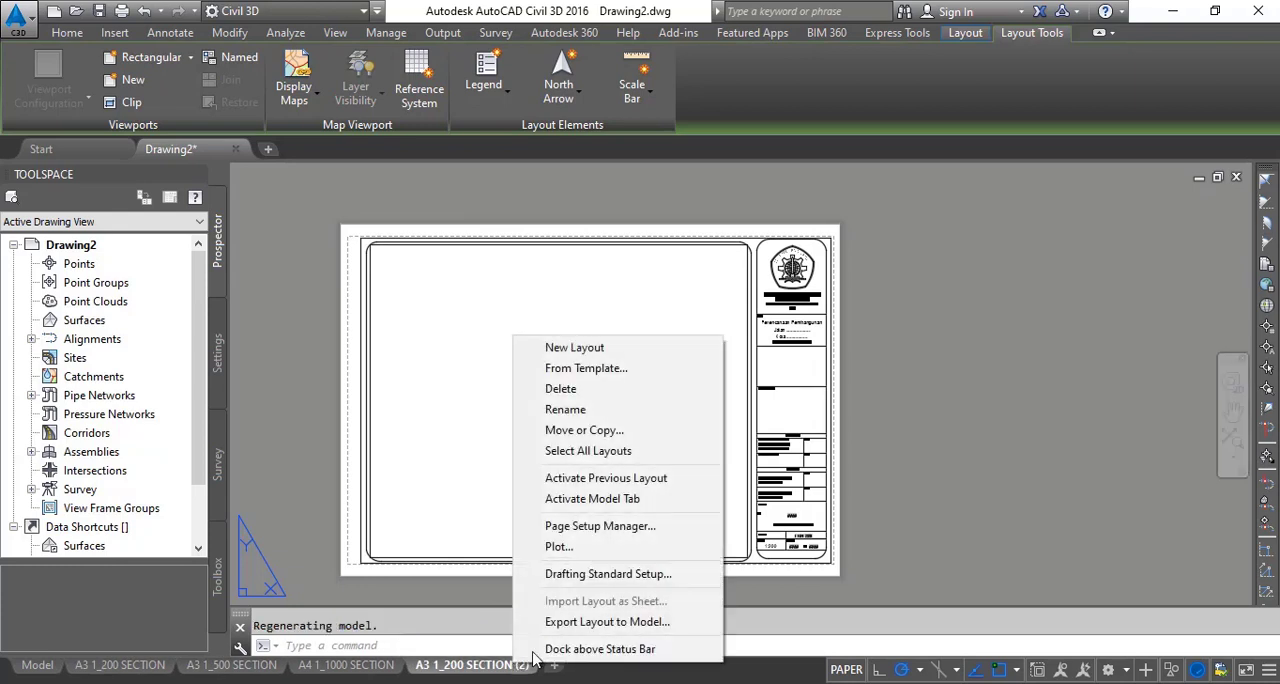
pyautogui.click(560, 414)
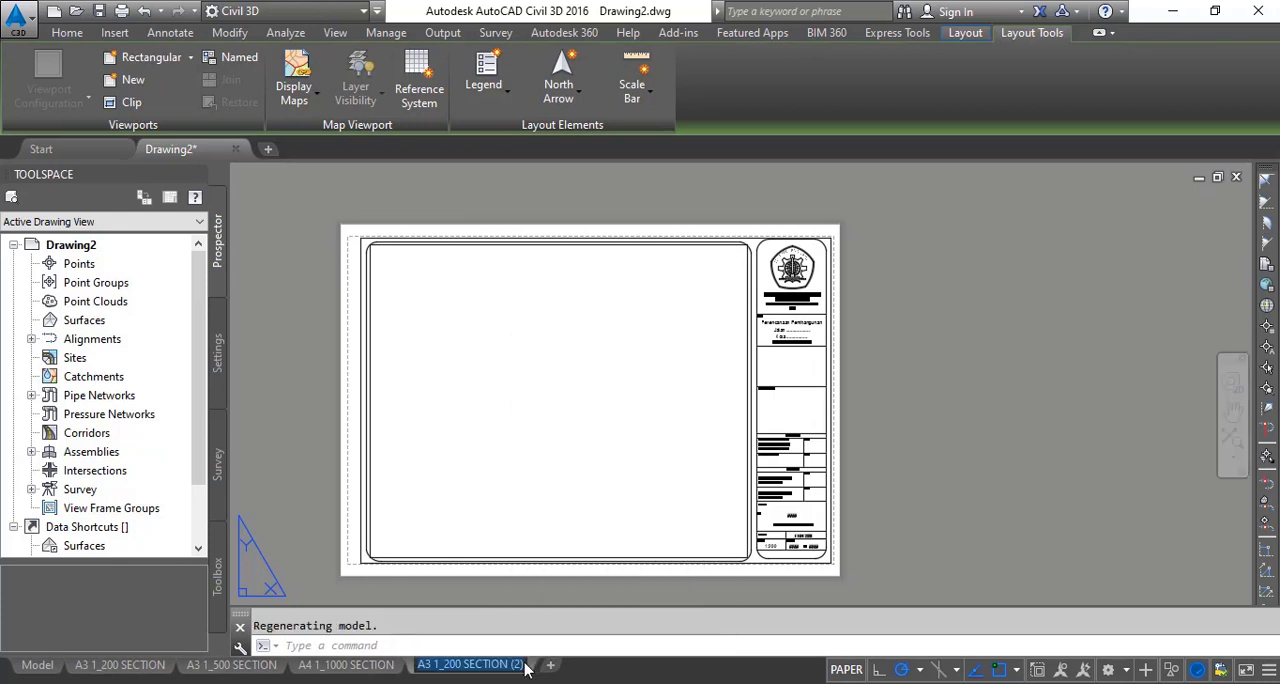
pyautogui.press('Return')
pyautogui.doubleClick(528, 667)
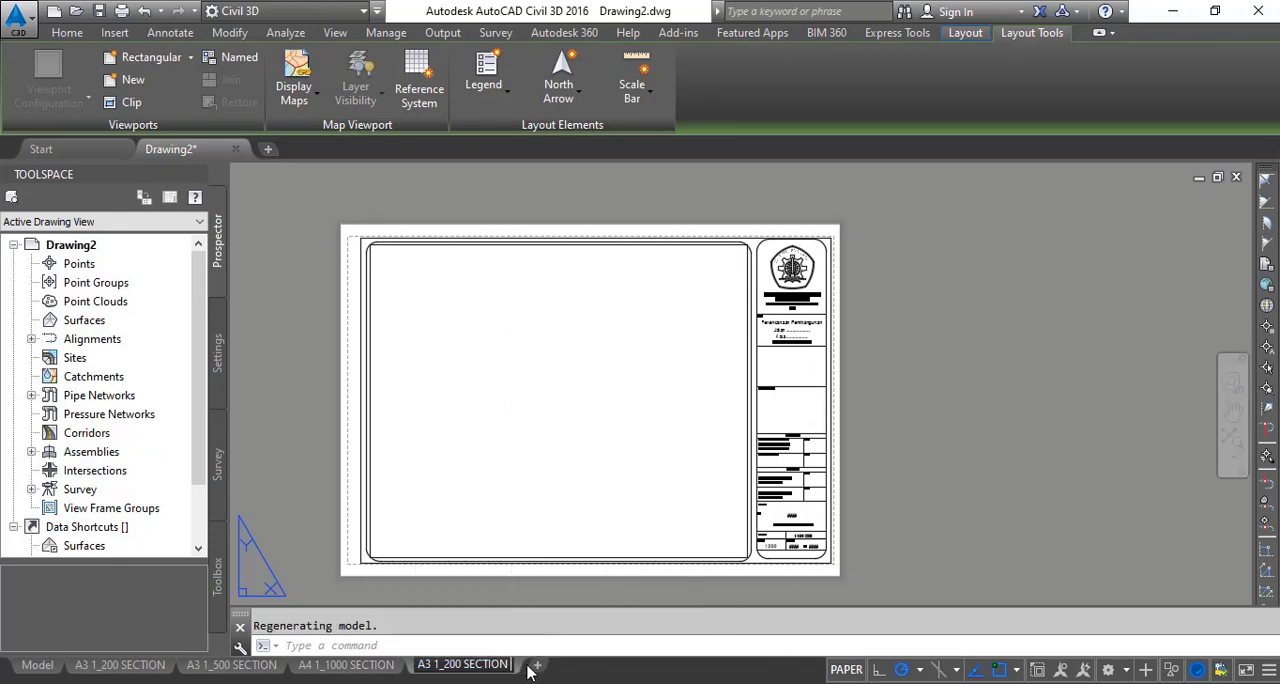
pyautogui.press('BackSpace')
pyautogui.press('BackSpace')
pyautogui.press('BackSpace')
pyautogui.press('BackSpace')
pyautogui.press('BackSpace')
pyautogui.press('BackSpace')
pyautogui.press('BackSpace')
pyautogui.press('BackSpace')
pyautogui.press('BackSpace')
pyautogui.press('BackSpace')
pyautogui.press('BackSpace')
pyautogui.press('BackSpace')
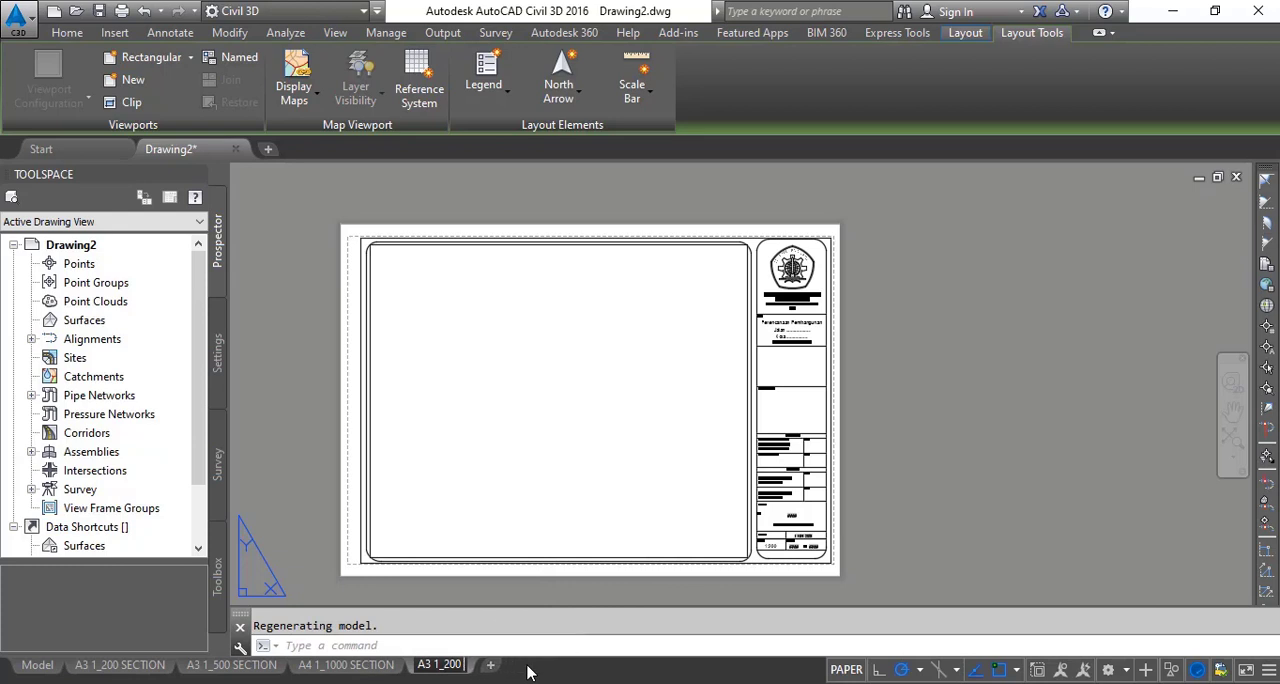
pyautogui.write('PLAN &')
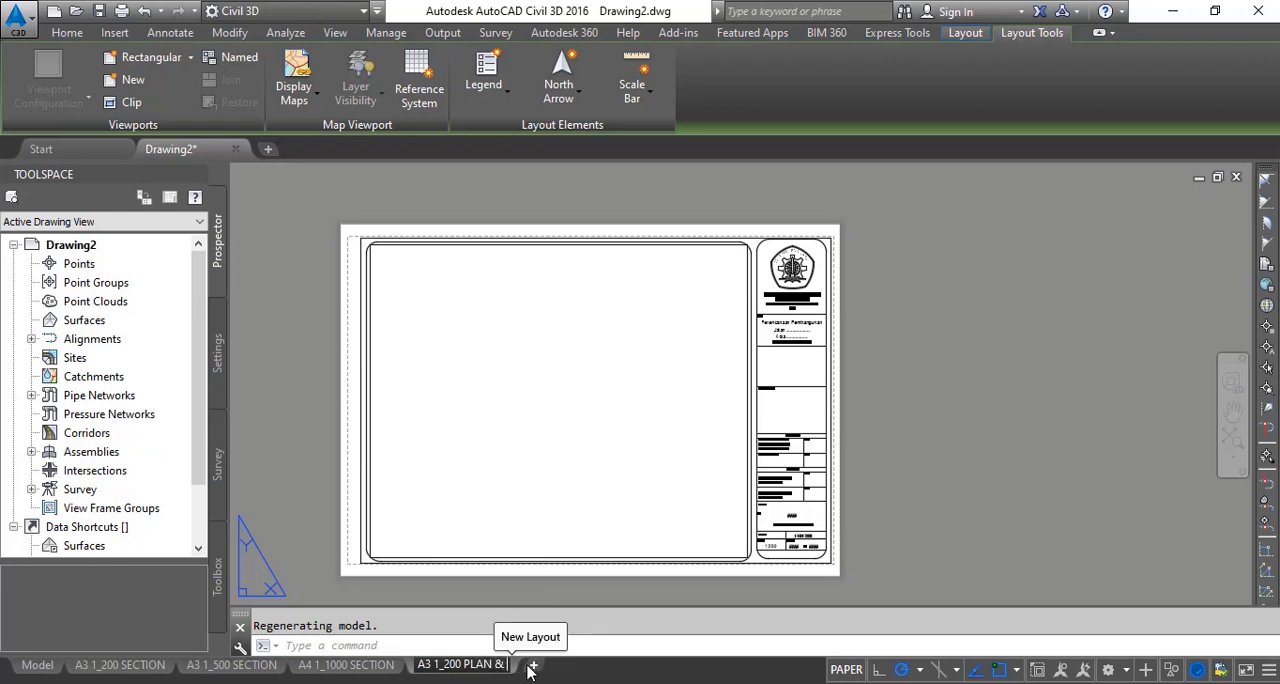
pyautogui.write(' p')
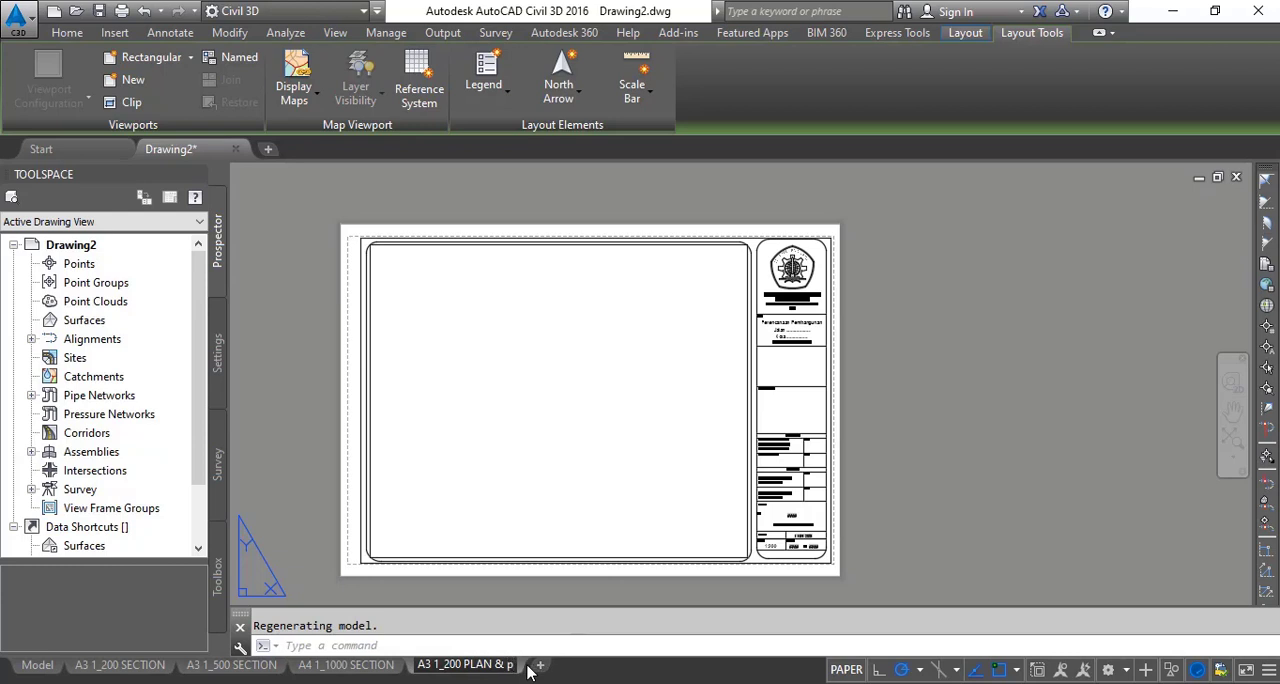
pyautogui.press('BackSpace')
pyautogui.write('PR')
pyautogui.moveTo(528, 672)
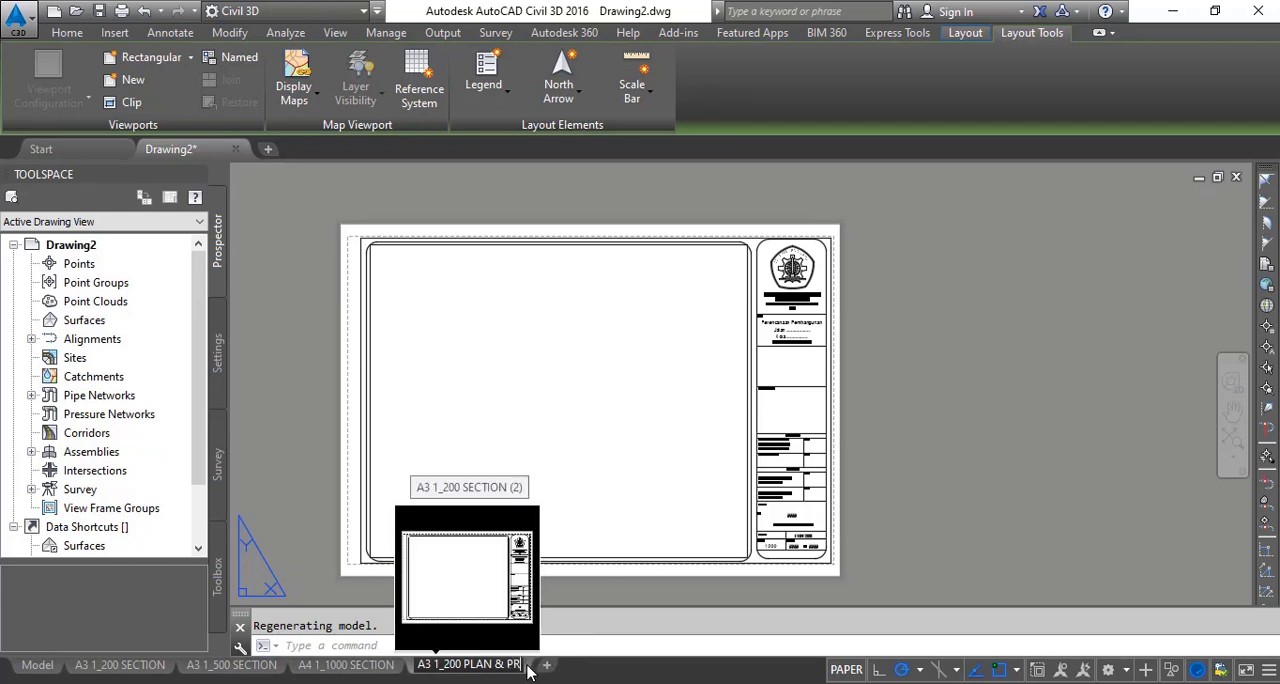
pyautogui.write('OFILE')
pyautogui.press('Return')
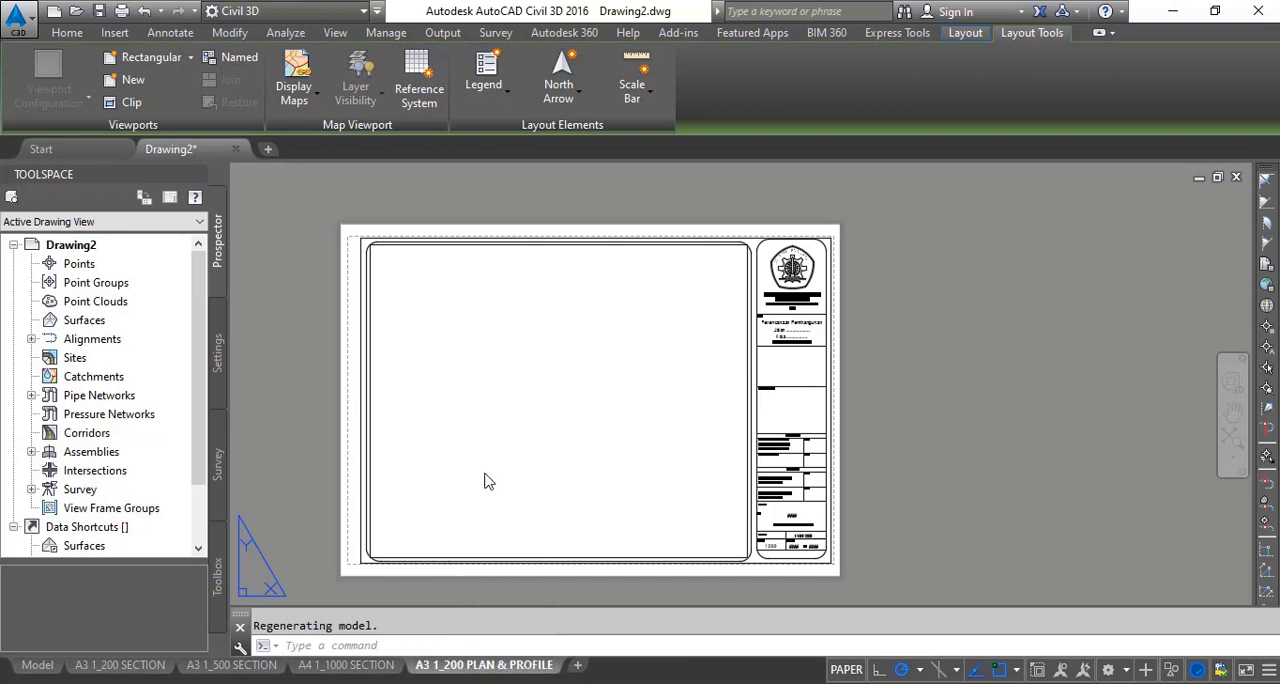
# - Delete the section viewport inside the drawing frame of the plan and profile layout
pyautogui.scroll(4, 866, 437)
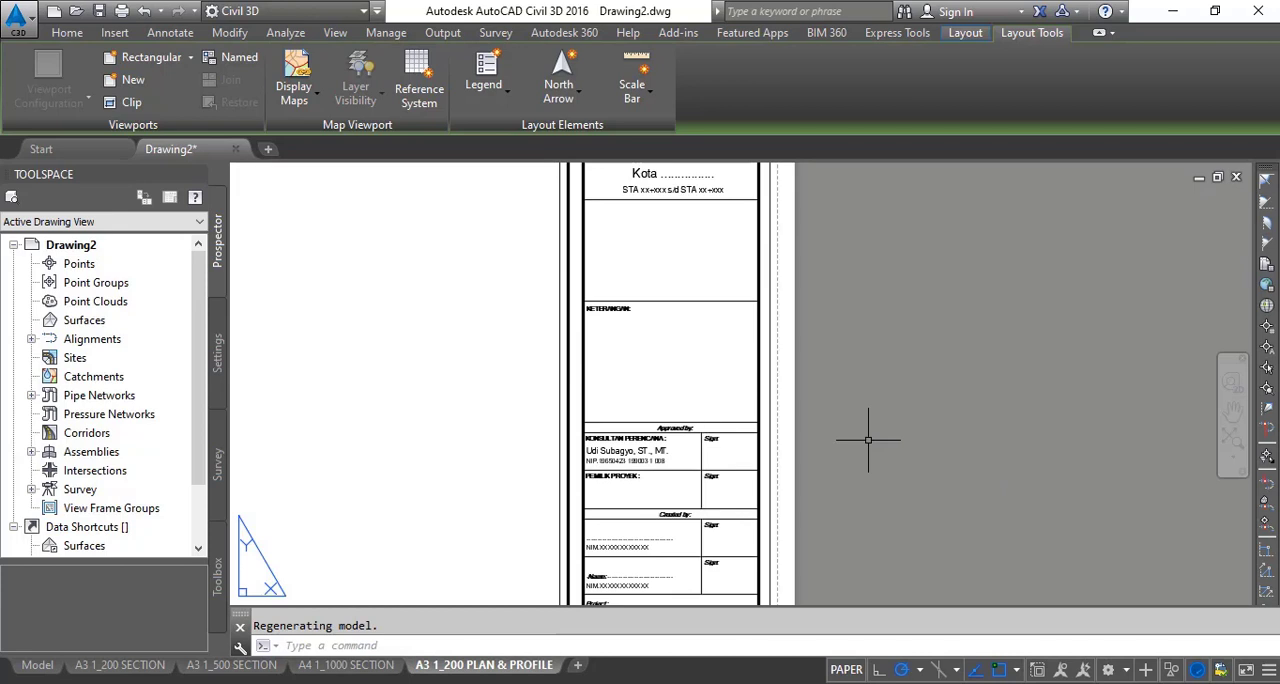
pyautogui.click(708, 390)
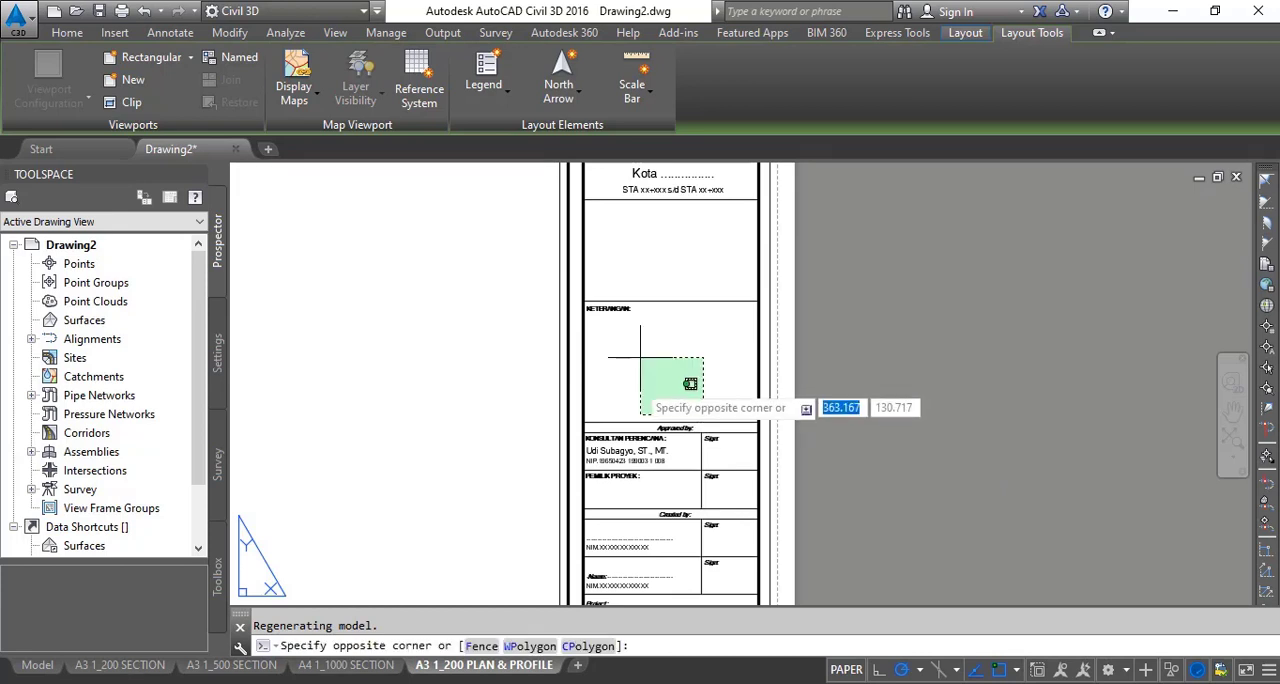
pyautogui.click(666, 418)
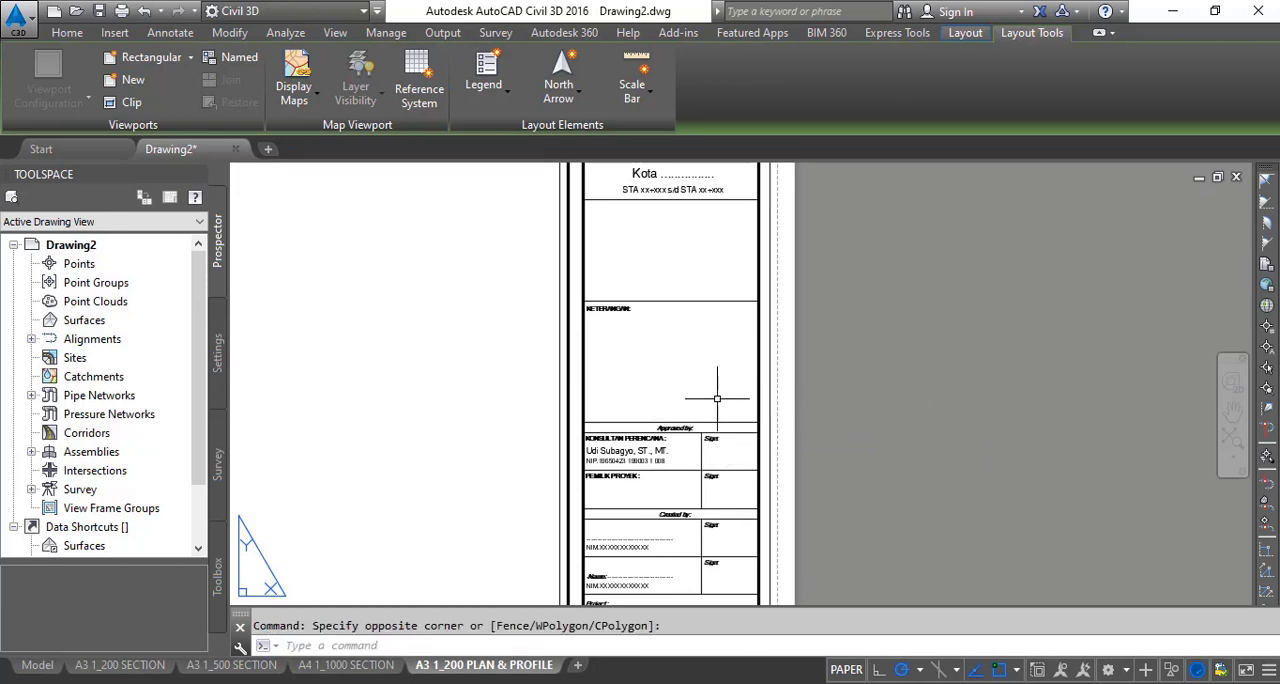
pyautogui.click(558, 393)
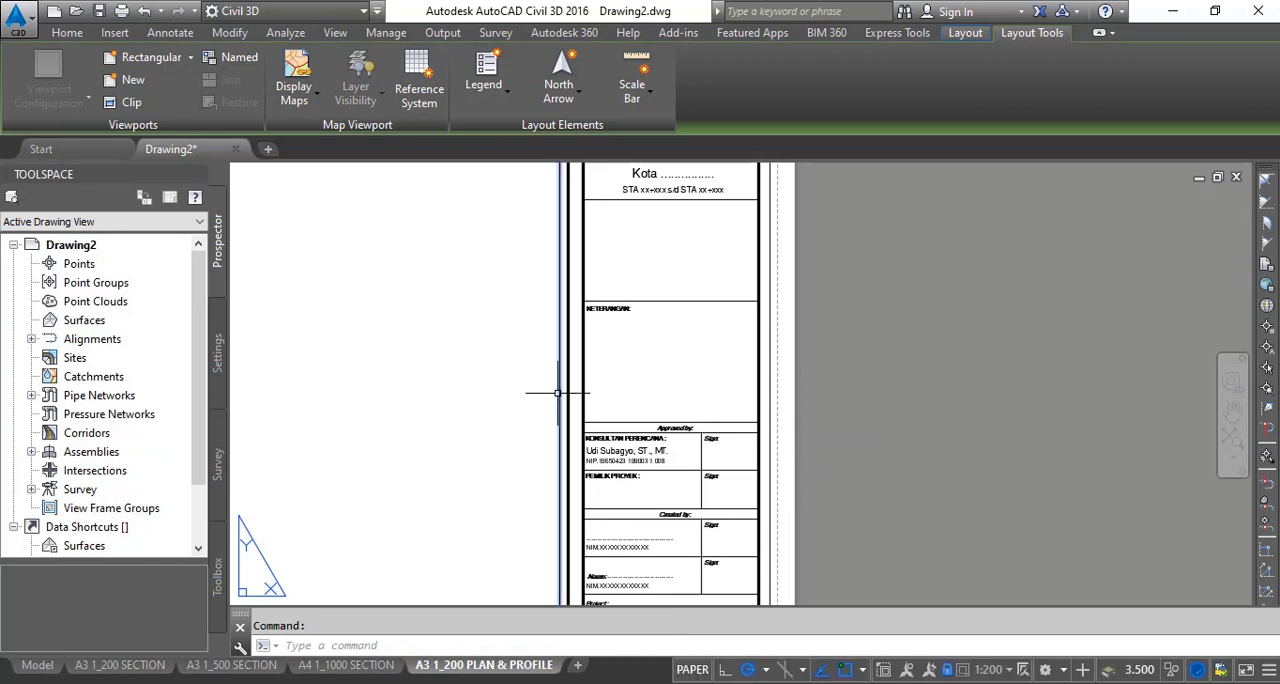
pyautogui.moveTo(360, 382); pyautogui.dragTo(577, 383, button='middle')
pyautogui.scroll(-5, 557, 383)
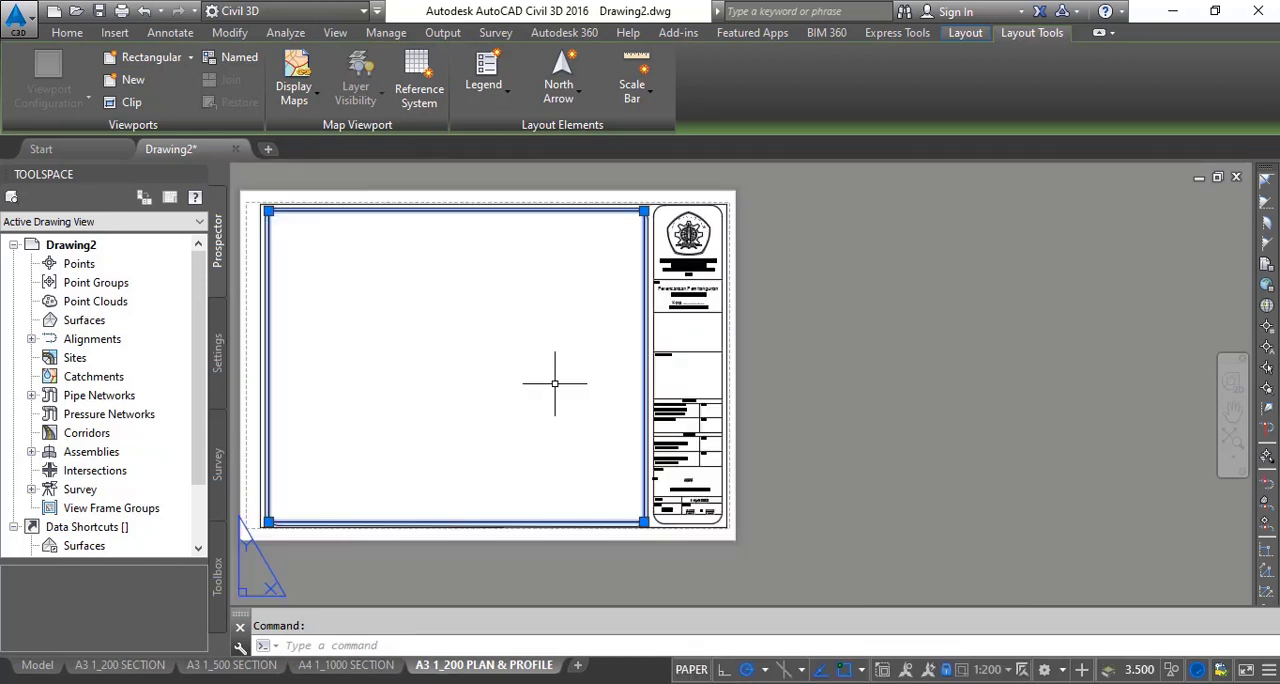
pyautogui.press('Delete')
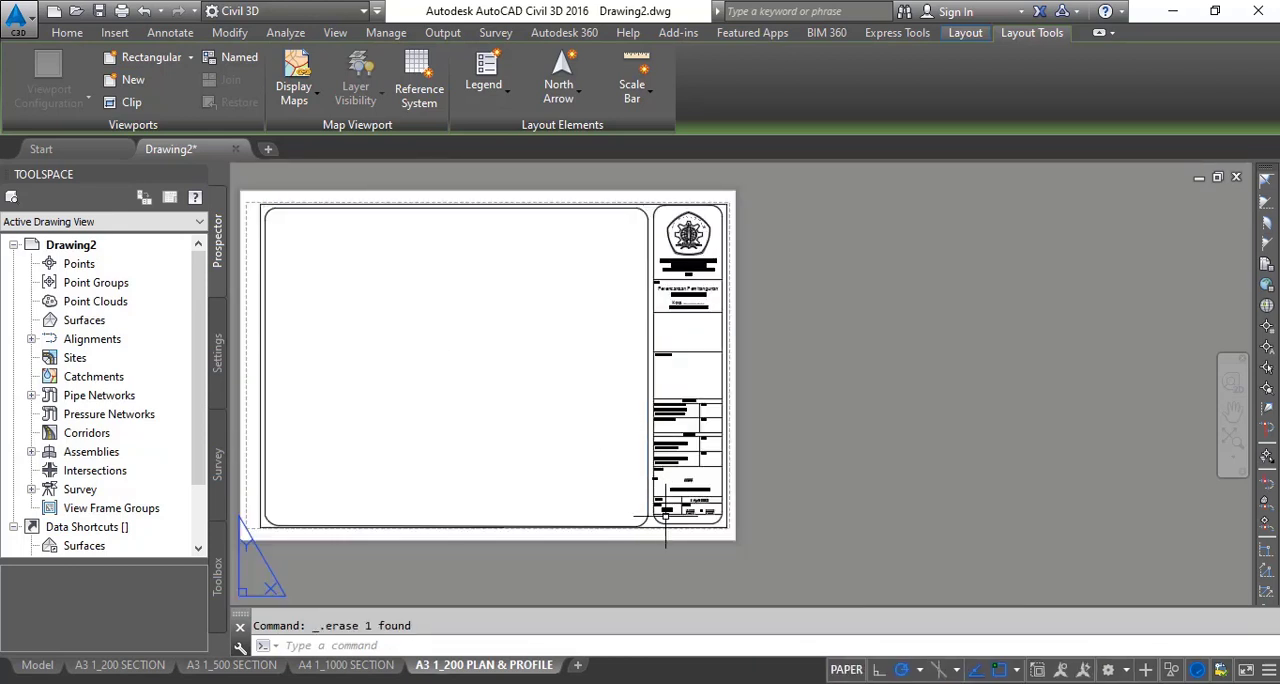
# - Correct the scale in the plan and profile layout's name so it reads A3 1_2000 PLAN & PROFILE
pyautogui.scroll(4, 666, 507)
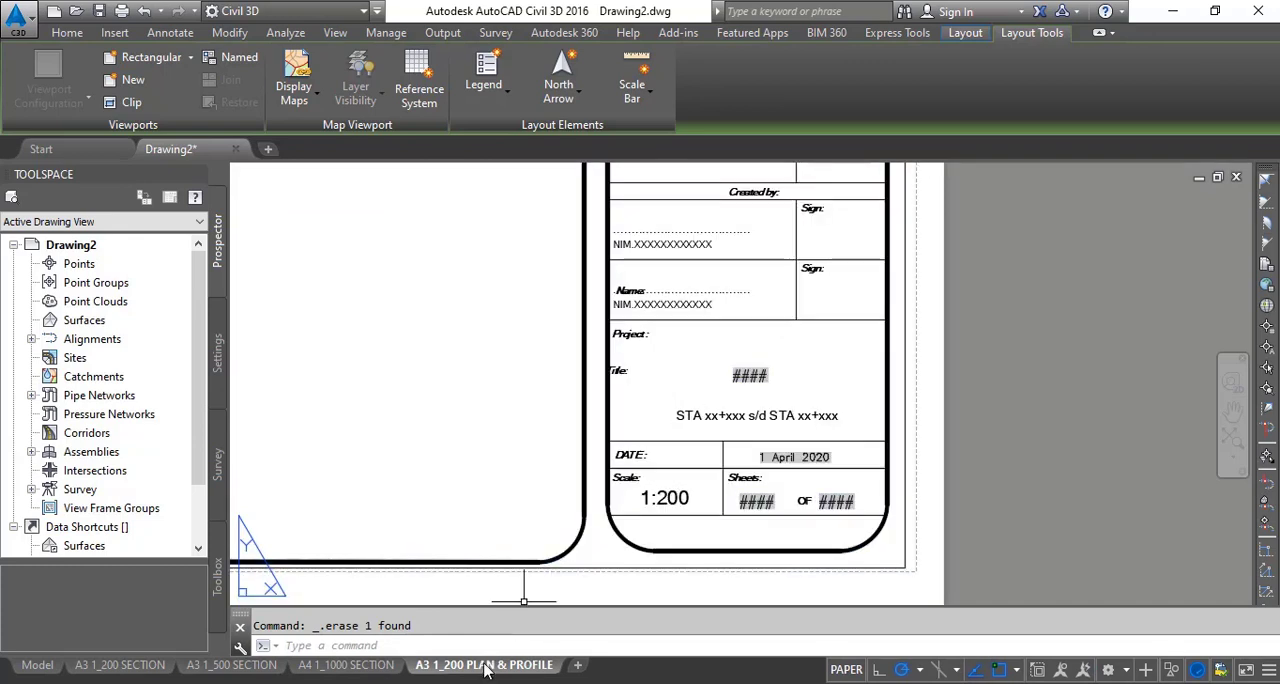
pyautogui.rightClick(449, 667)
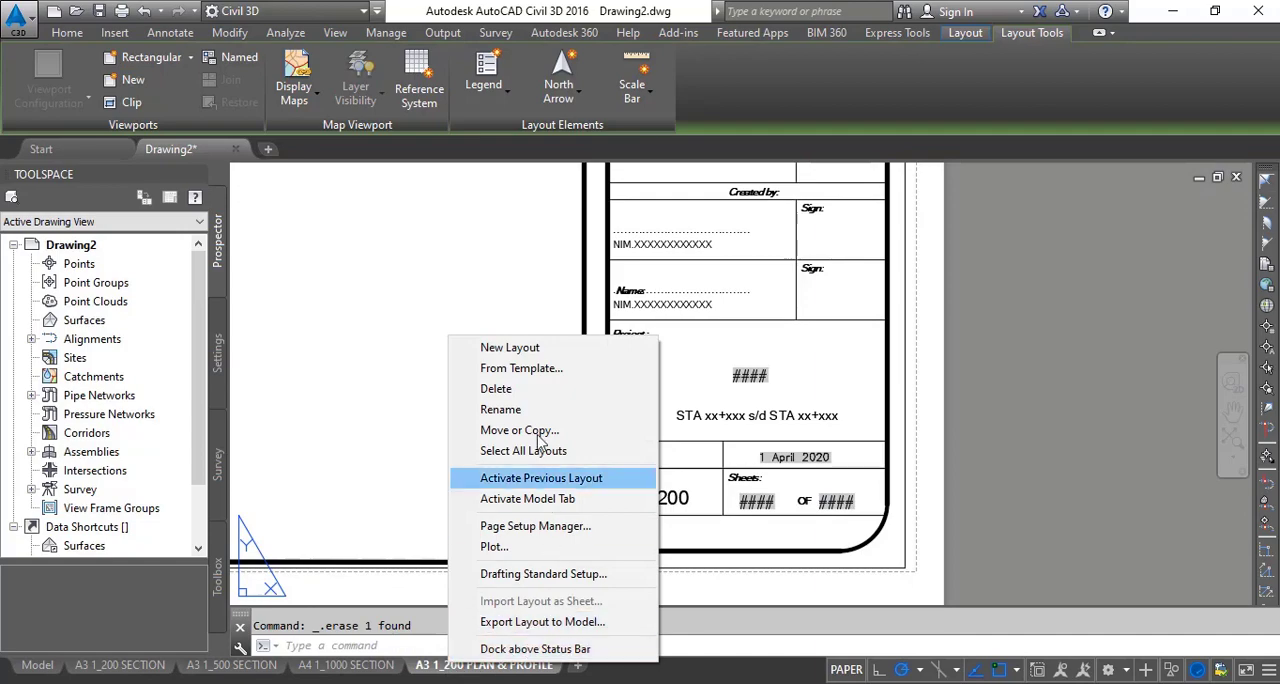
pyautogui.click(534, 414)
pyautogui.click(459, 666)
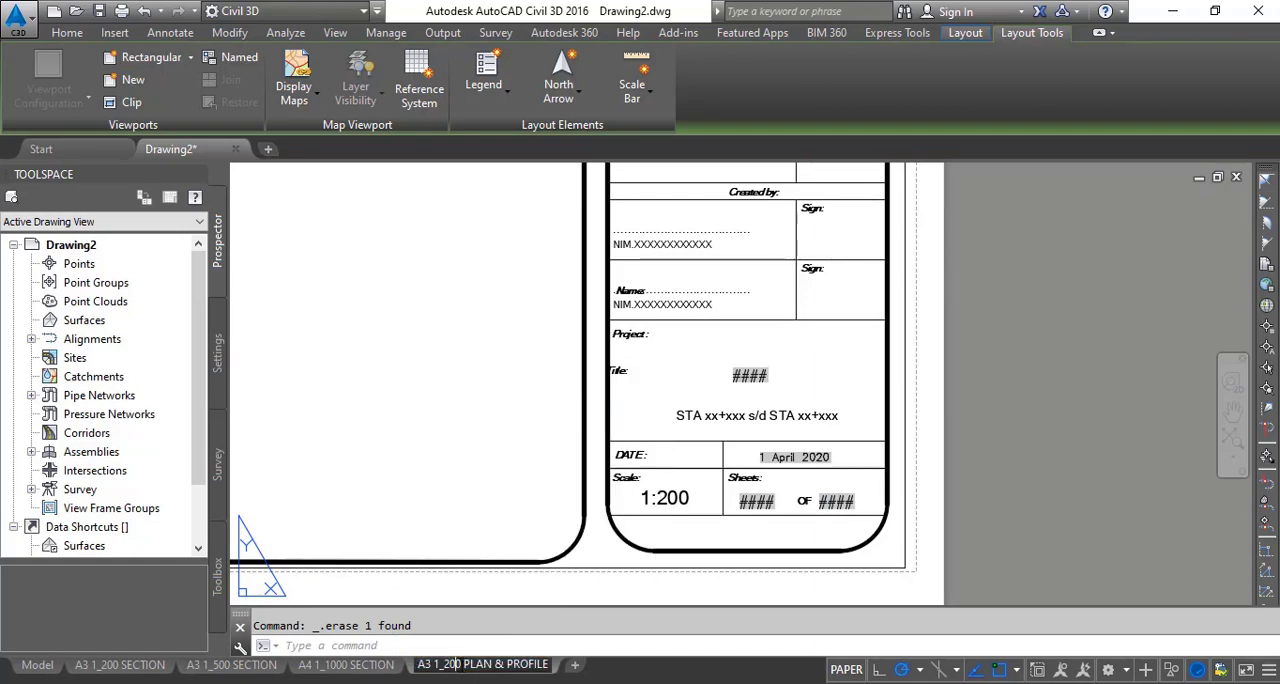
pyautogui.write('0')
pyautogui.press('Return')
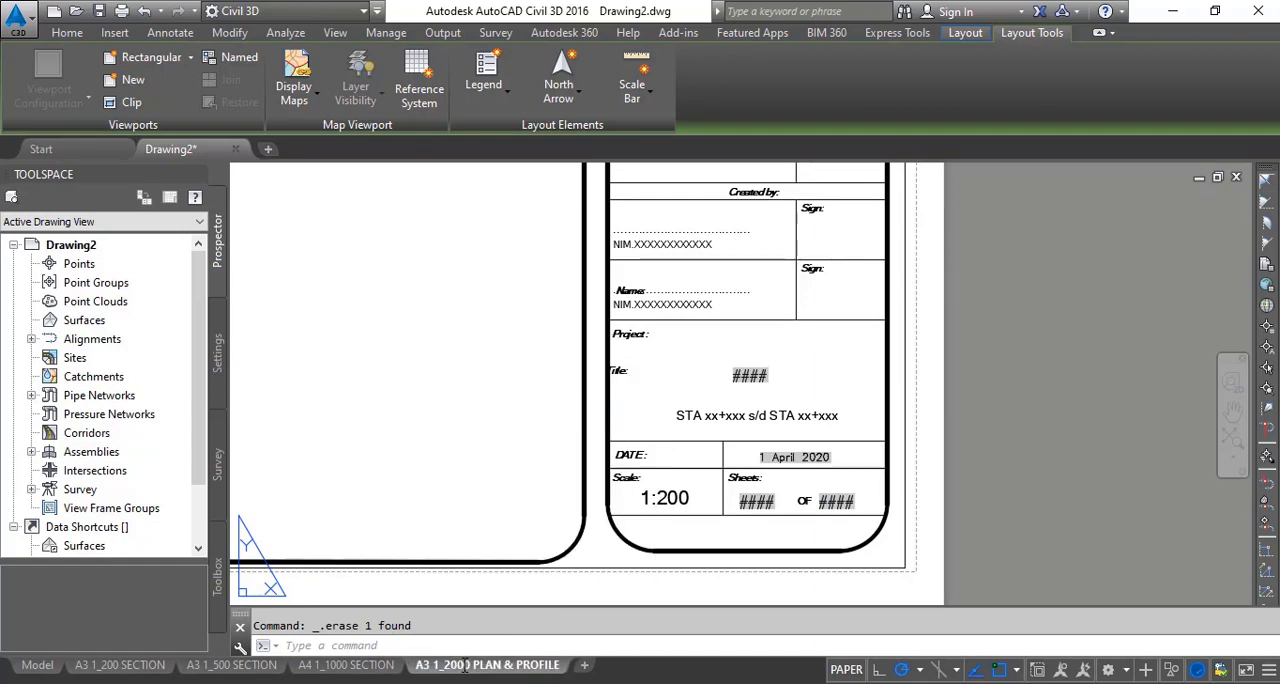
# - Explode the title block frame on the plan and profile layout into separate objects
pyautogui.click(706, 490)
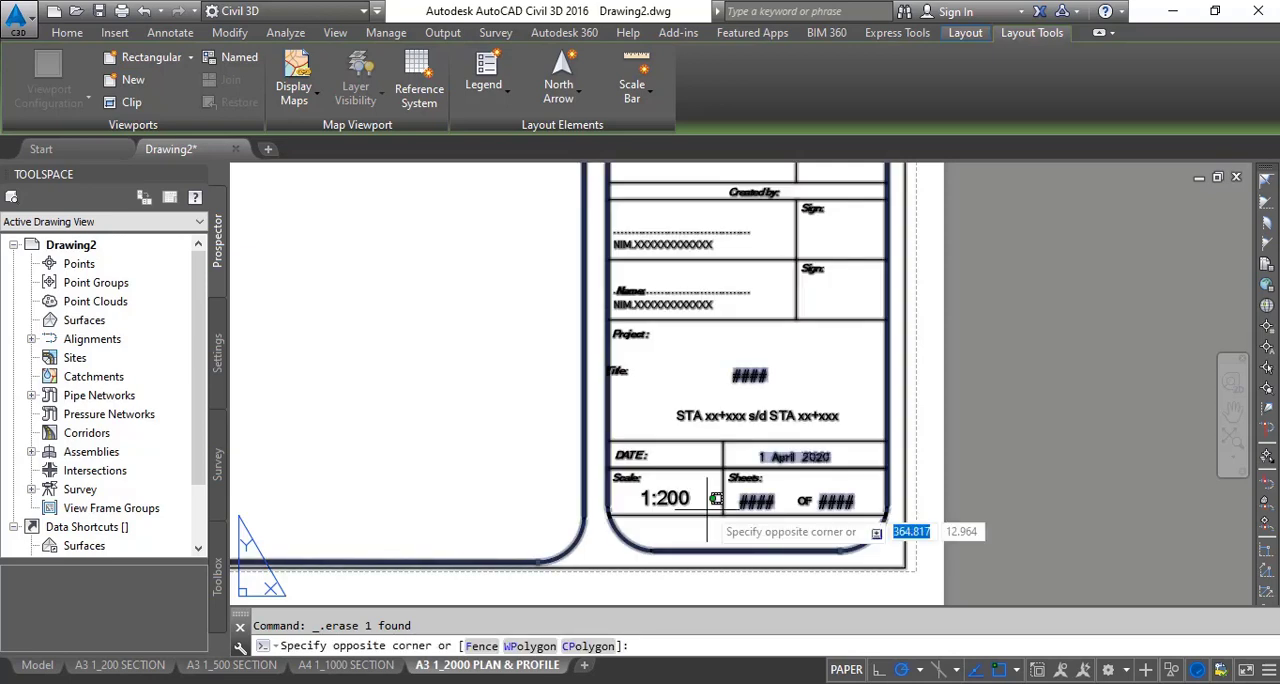
pyautogui.click(700, 548)
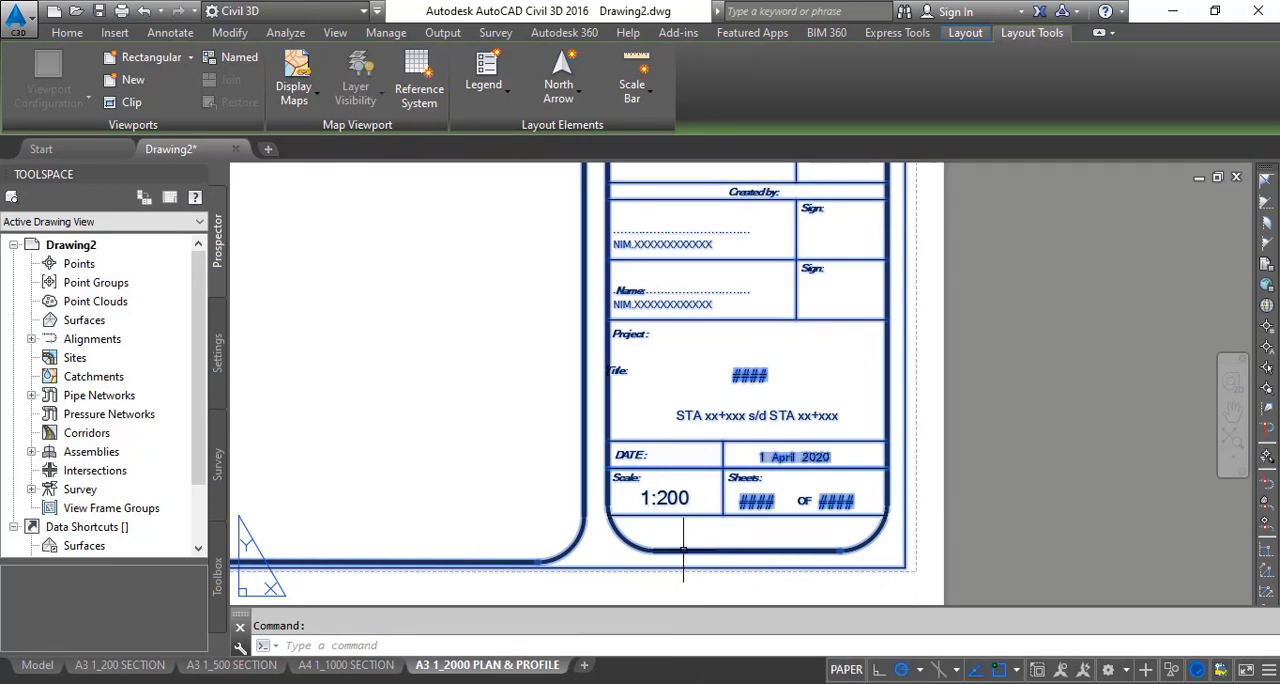
pyautogui.write('x')
pyautogui.press('Escape')
pyautogui.write('x')
pyautogui.press('Return')
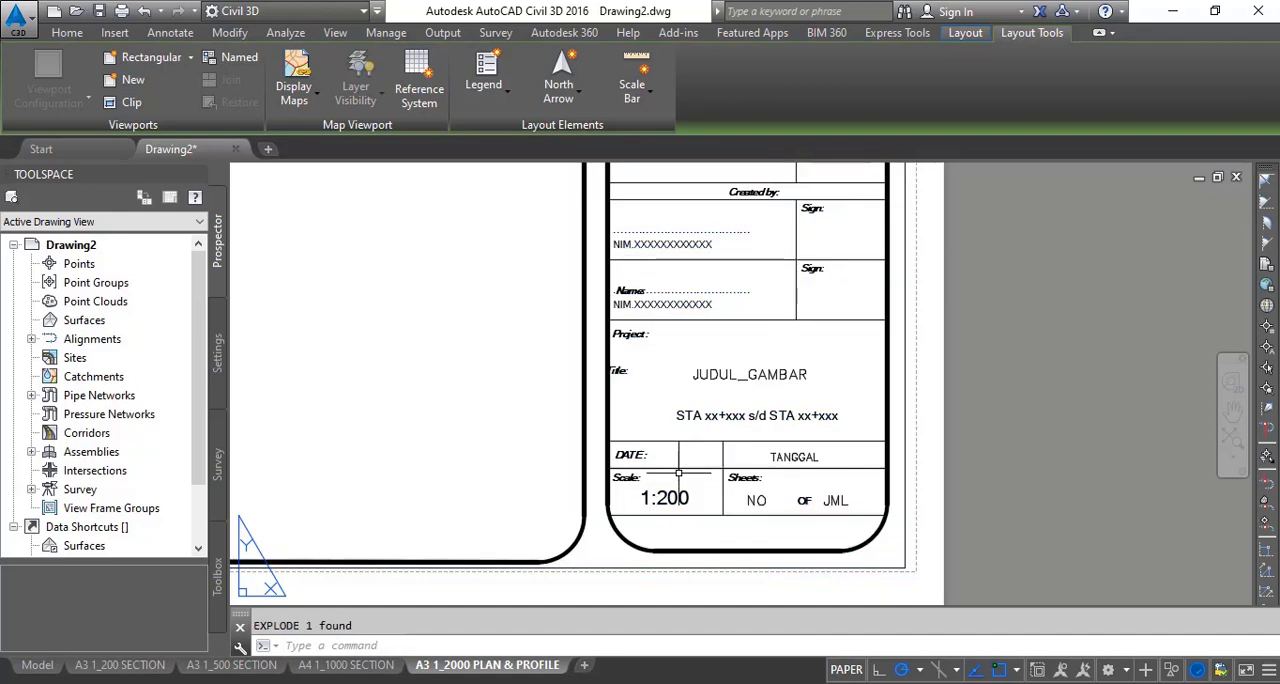
# - Change the scale text in the title block to 1:2000
pyautogui.click(665, 498)
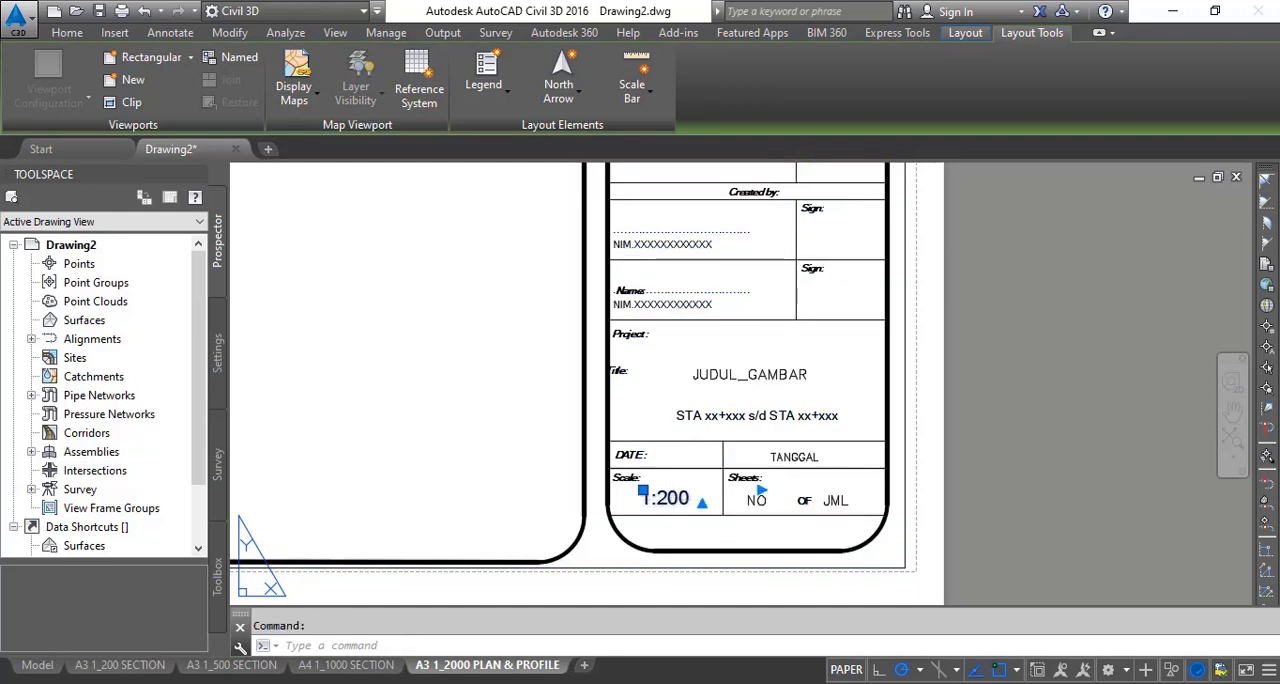
pyautogui.doubleClick(665, 498)
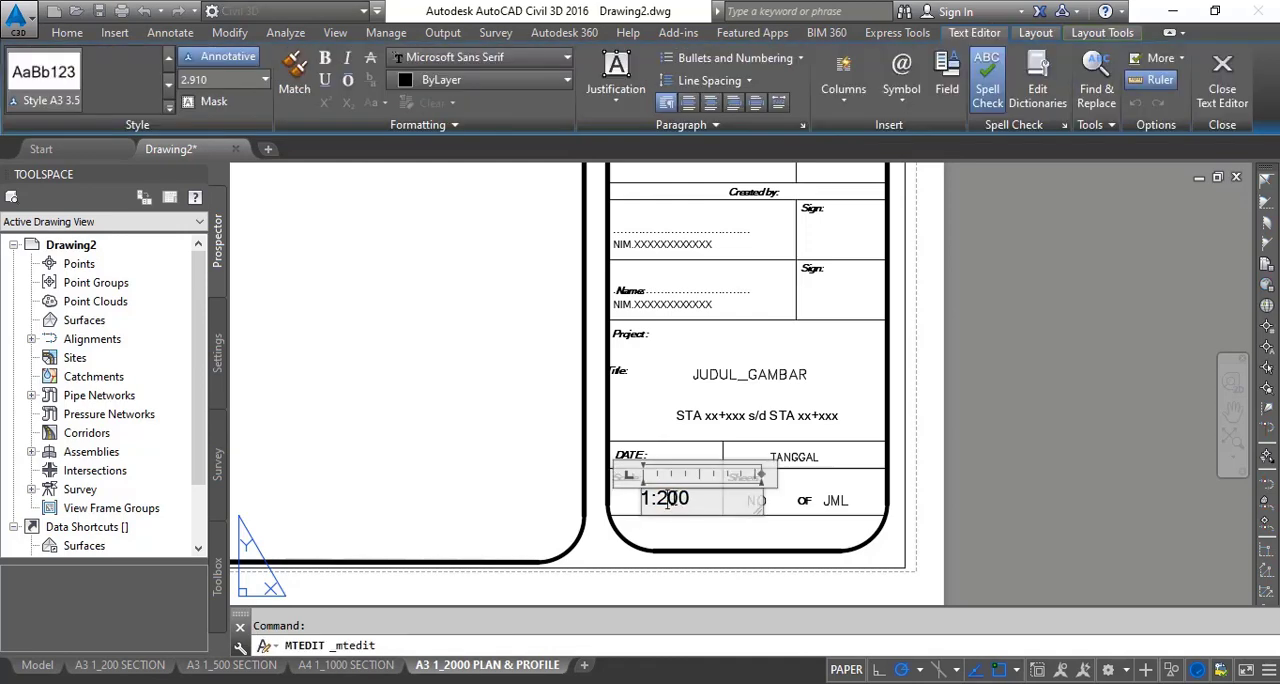
pyautogui.write('0')
pyautogui.click(985, 466)
# - Define the whole frame and title block on the layout as a block named A3 1_2000 PLAN & PROFILE
pyautogui.scroll(-5, 933, 490)
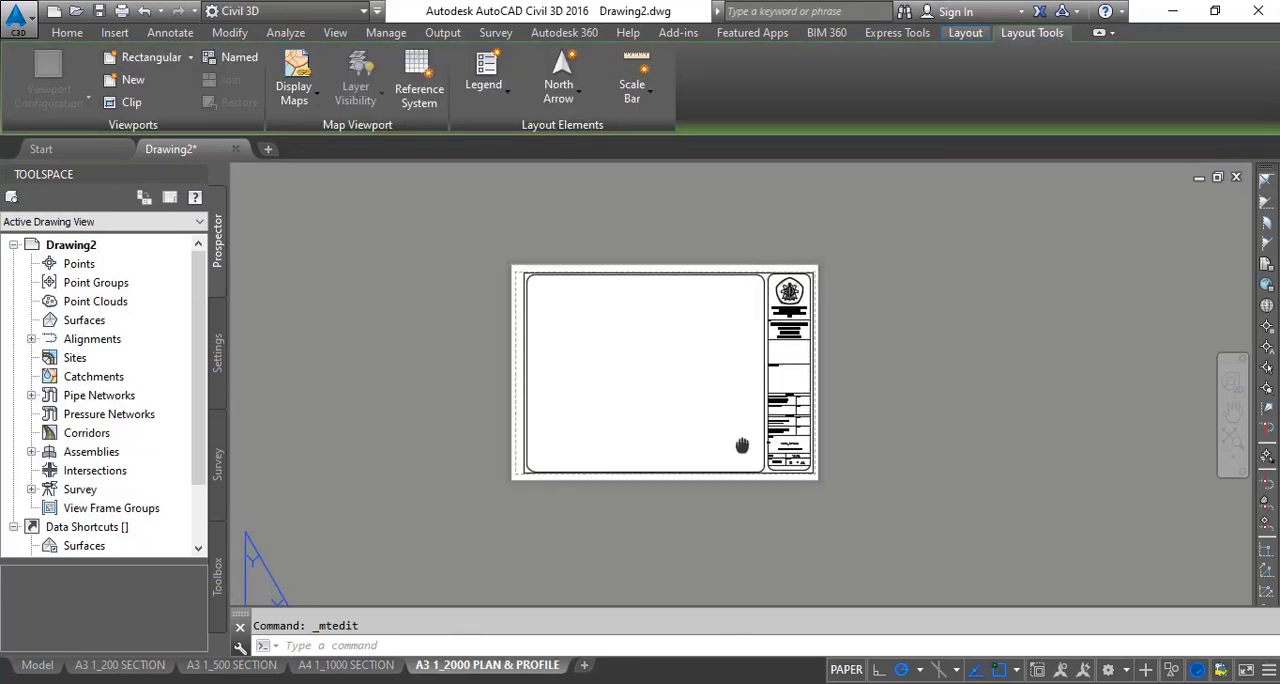
pyautogui.click(484, 247)
pyautogui.click(834, 558)
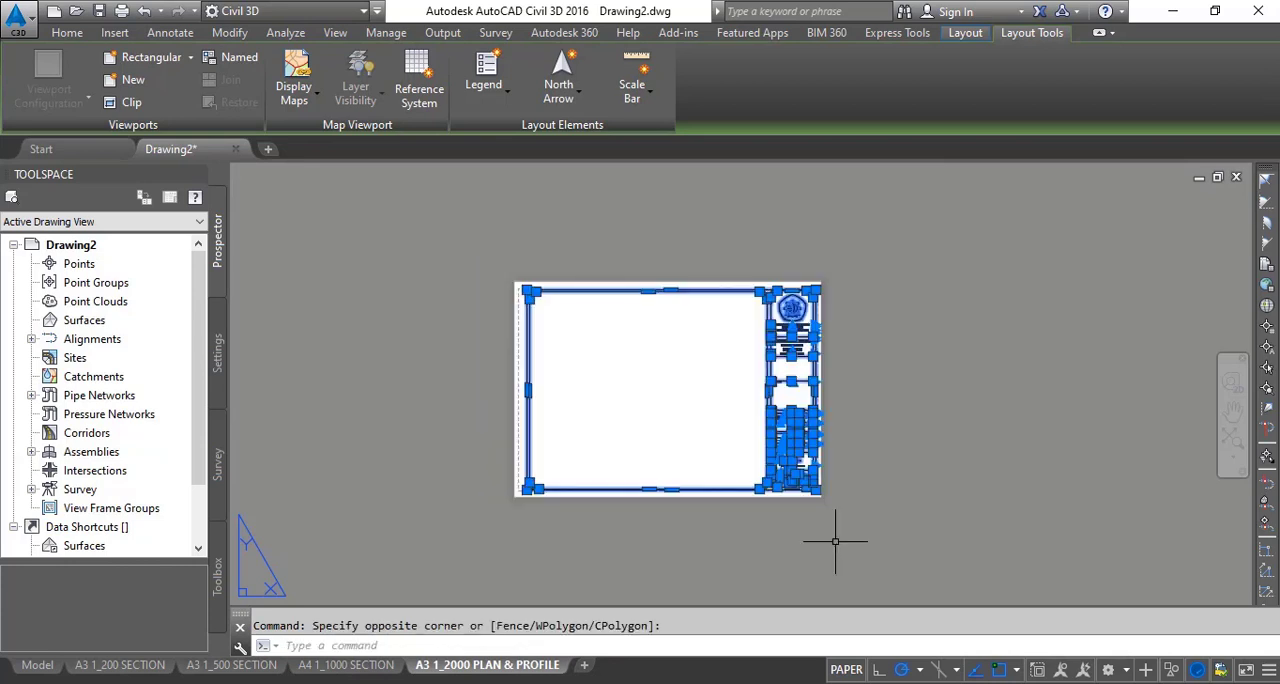
pyautogui.rightClick(774, 394)
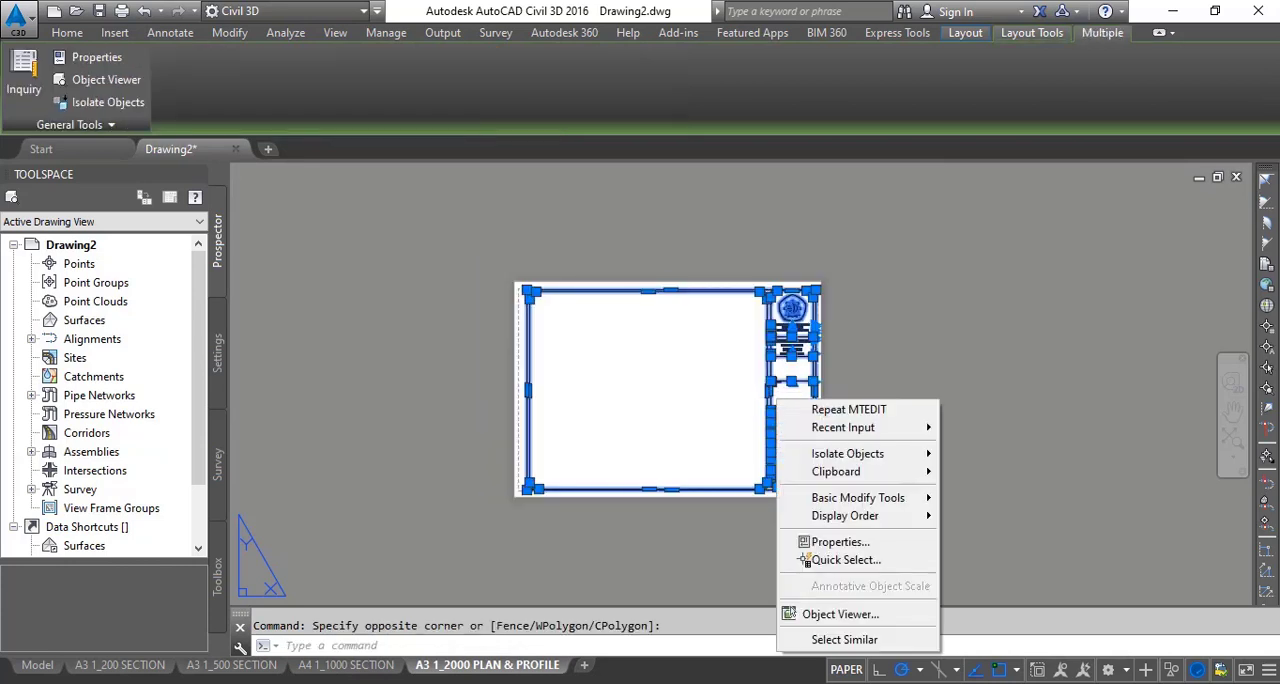
pyautogui.press('Escape')
pyautogui.write('b')
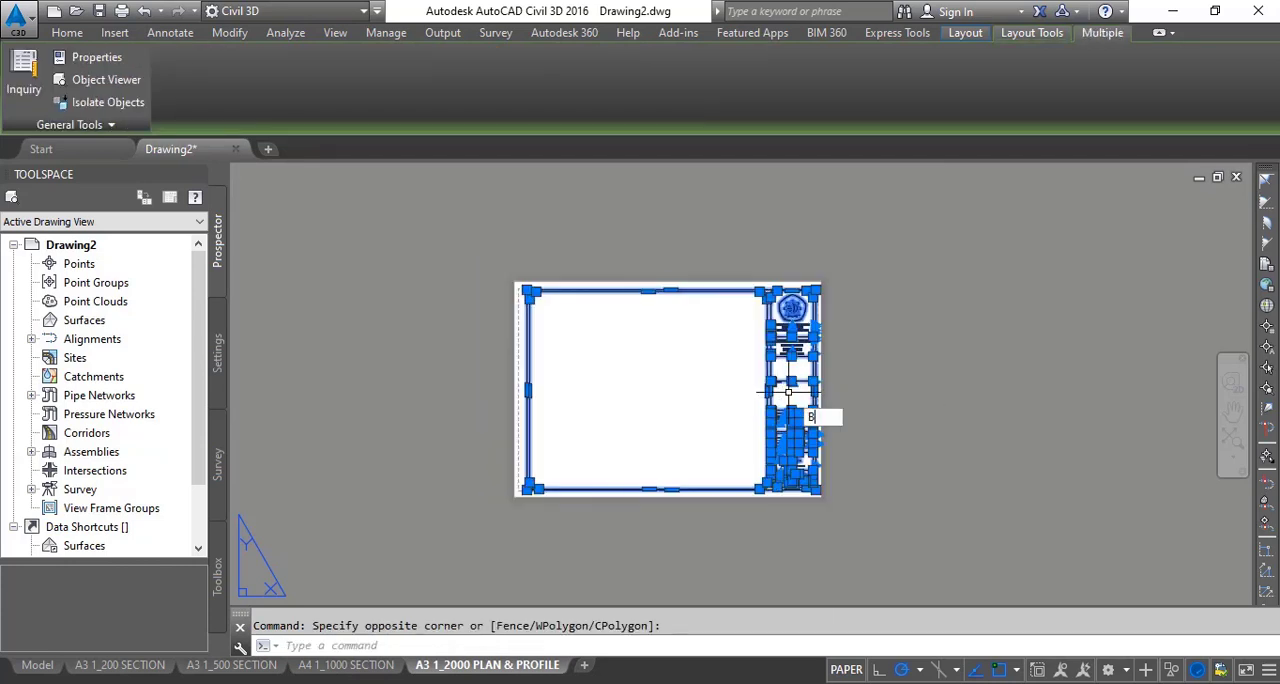
pyautogui.press('Return')
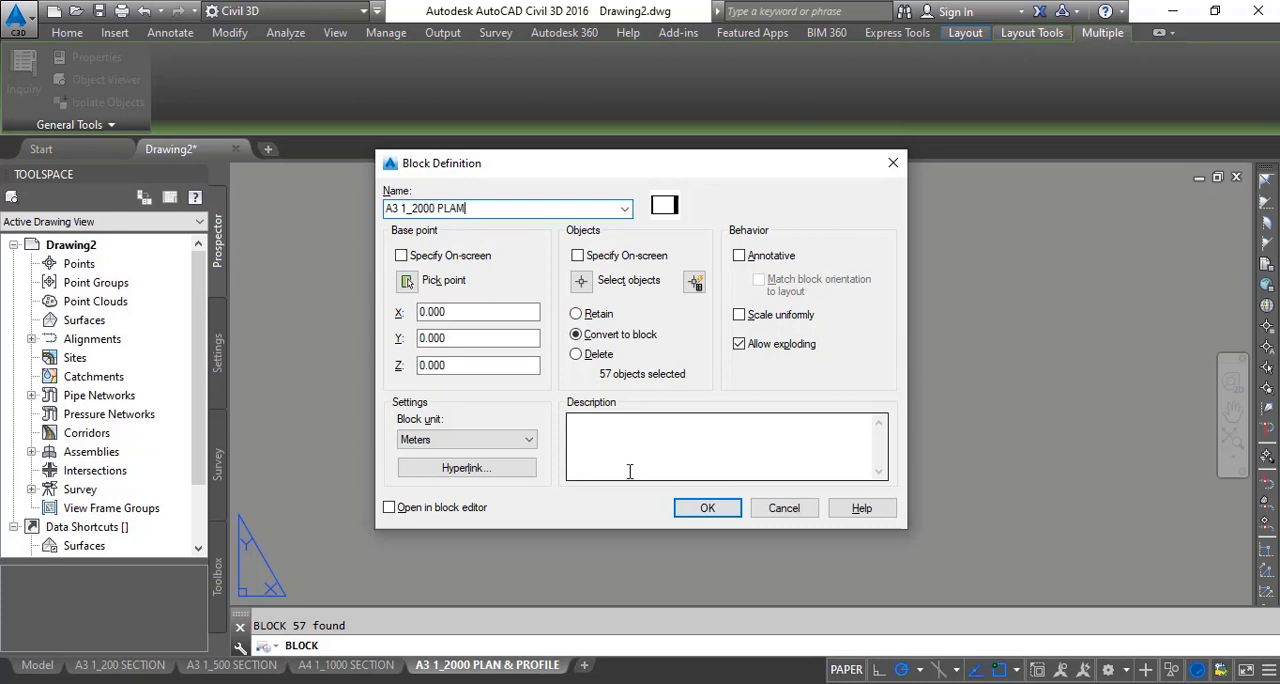
pyautogui.click(900, 683)
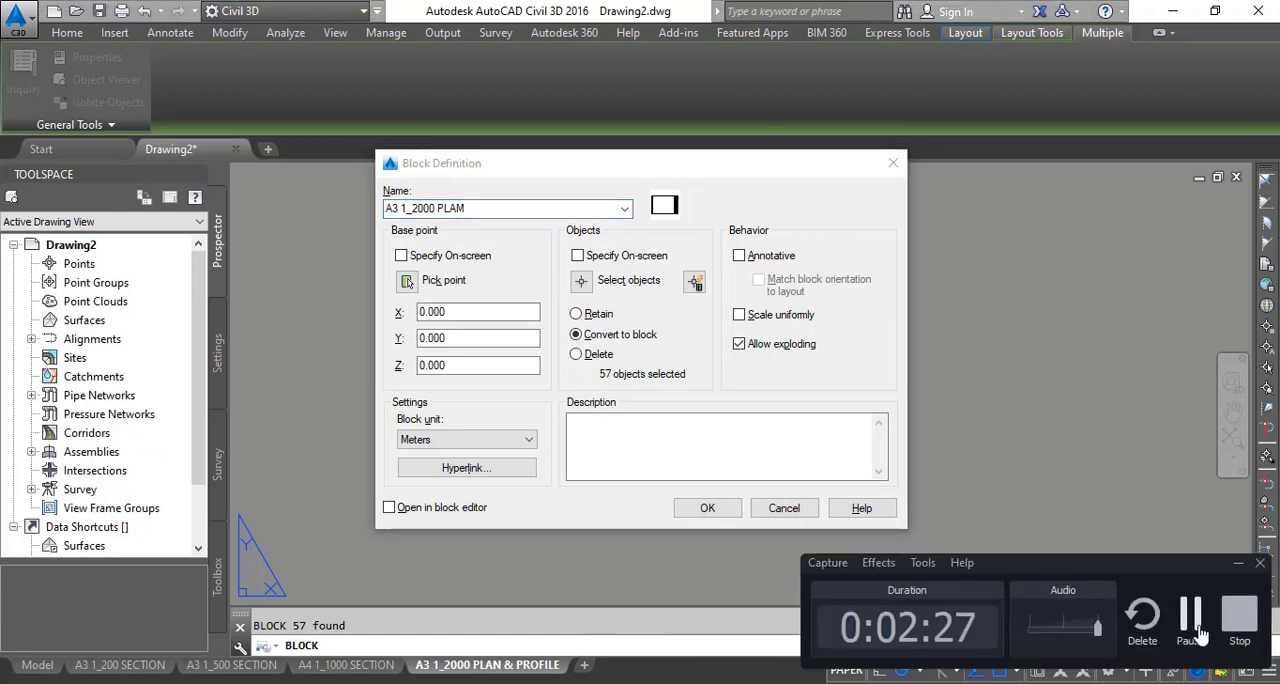
pyautogui.click(1200, 635)
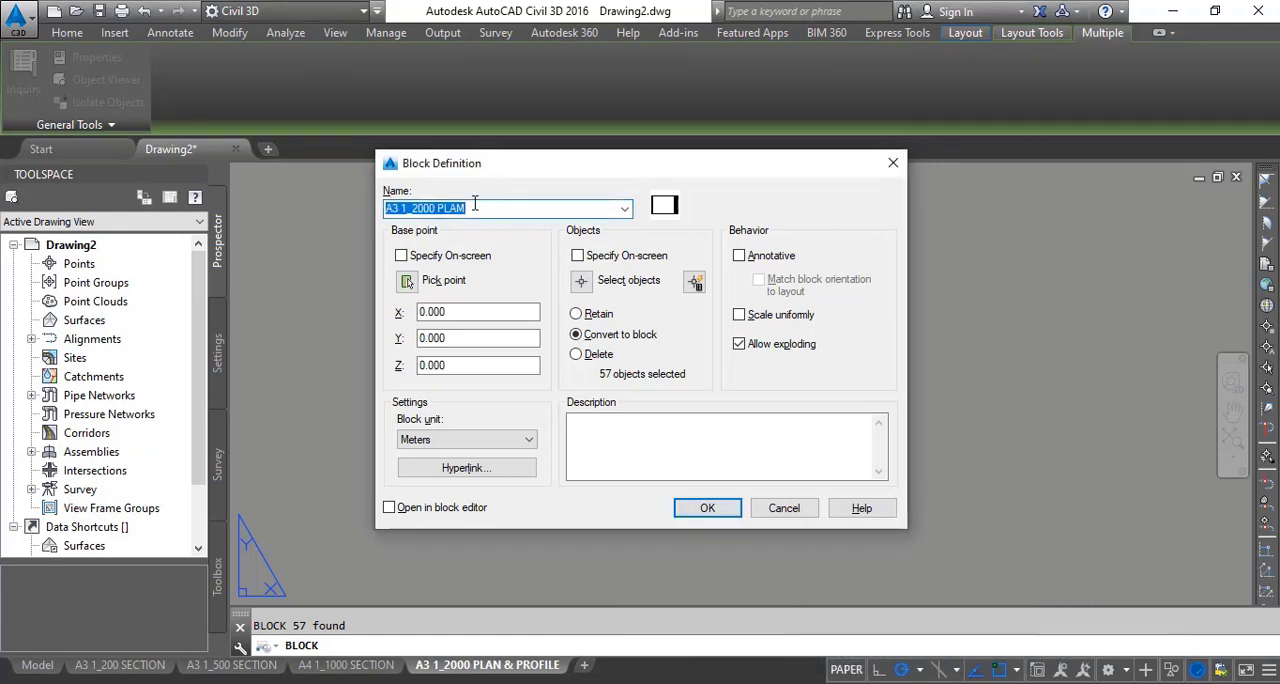
pyautogui.click(475, 207)
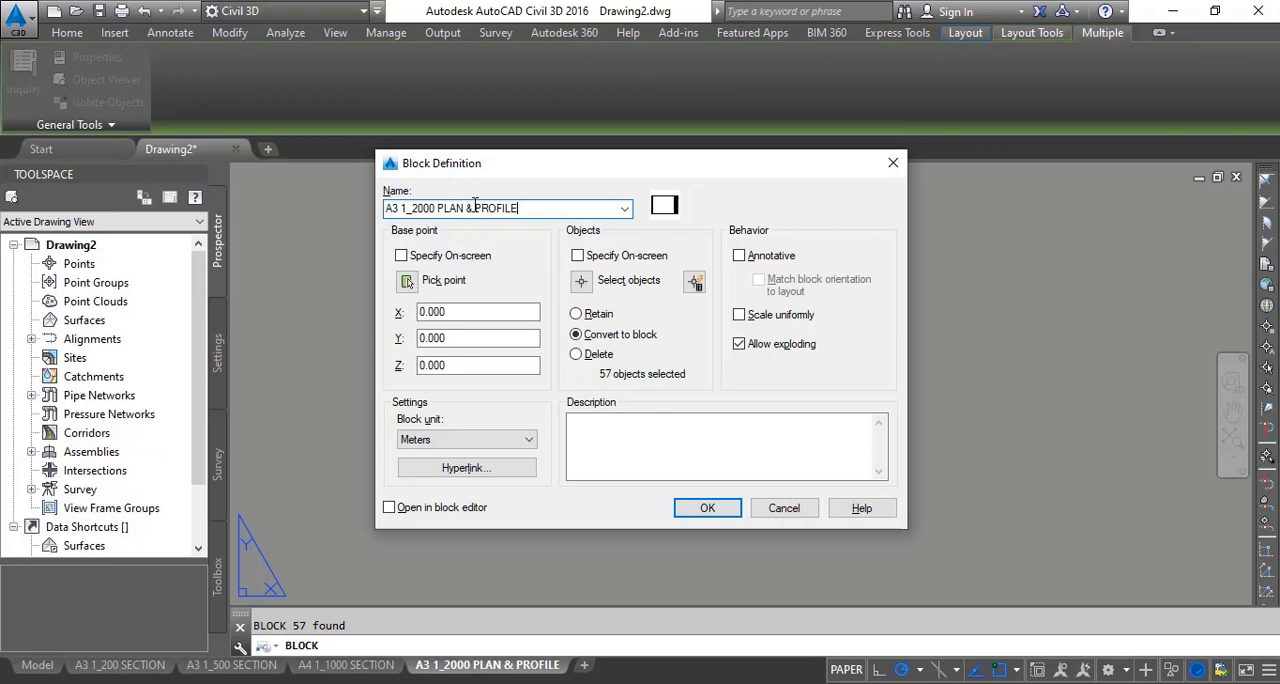
pyautogui.click(722, 511)
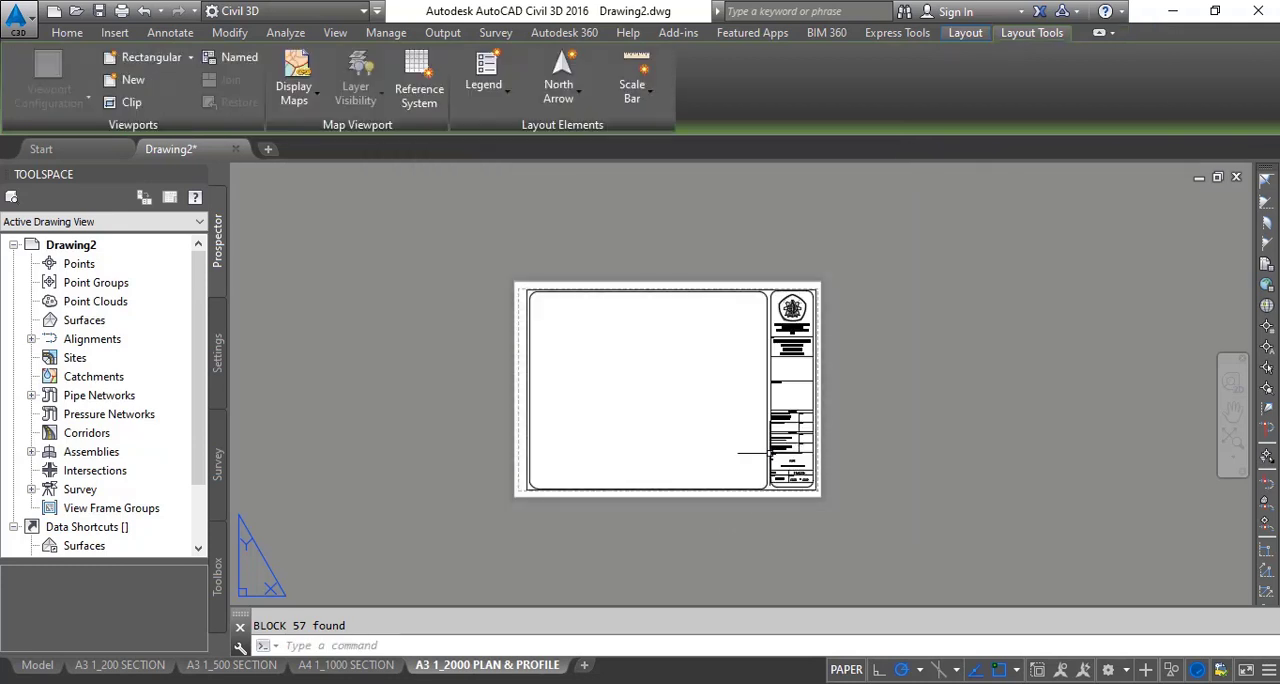
pyautogui.scroll(3, 767, 463)
pyautogui.scroll(-3, 767, 463)
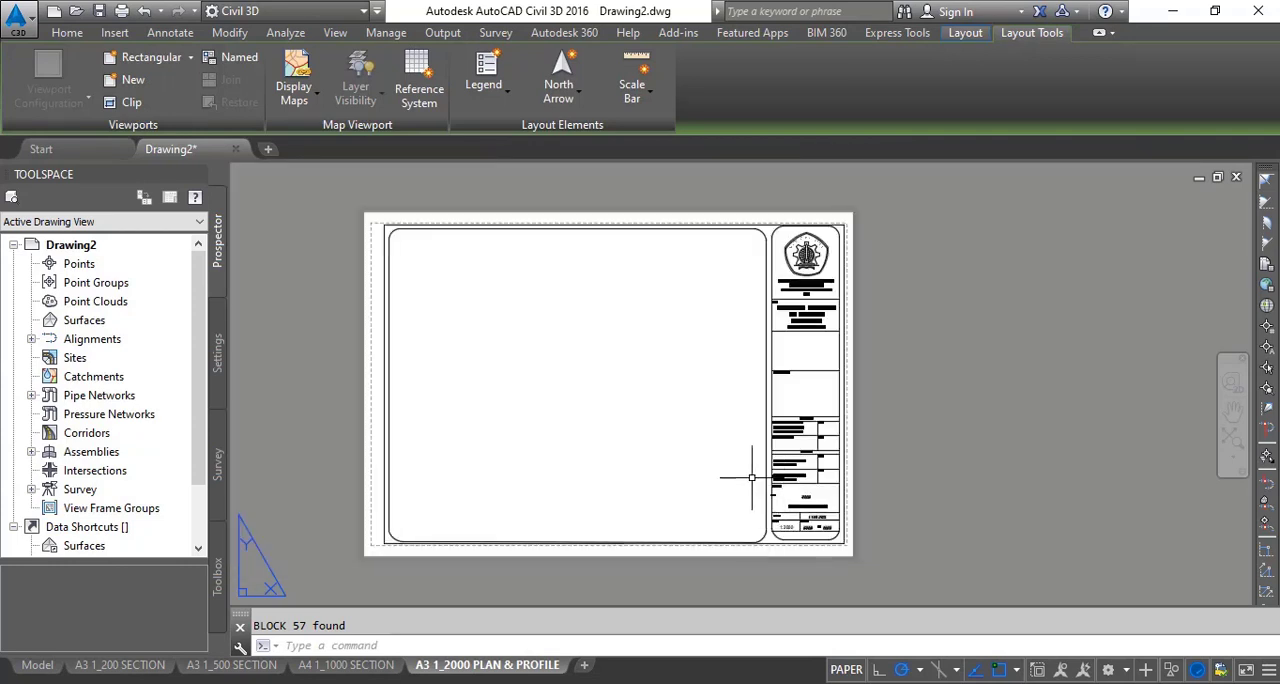
# - Create viewports in the Two: Horizontal configuration, spanning the drawing frame from its upper-left rounded corner to its lower-right one
pyautogui.moveTo(463, 329); pyautogui.dragTo(415, 329, button='middle')
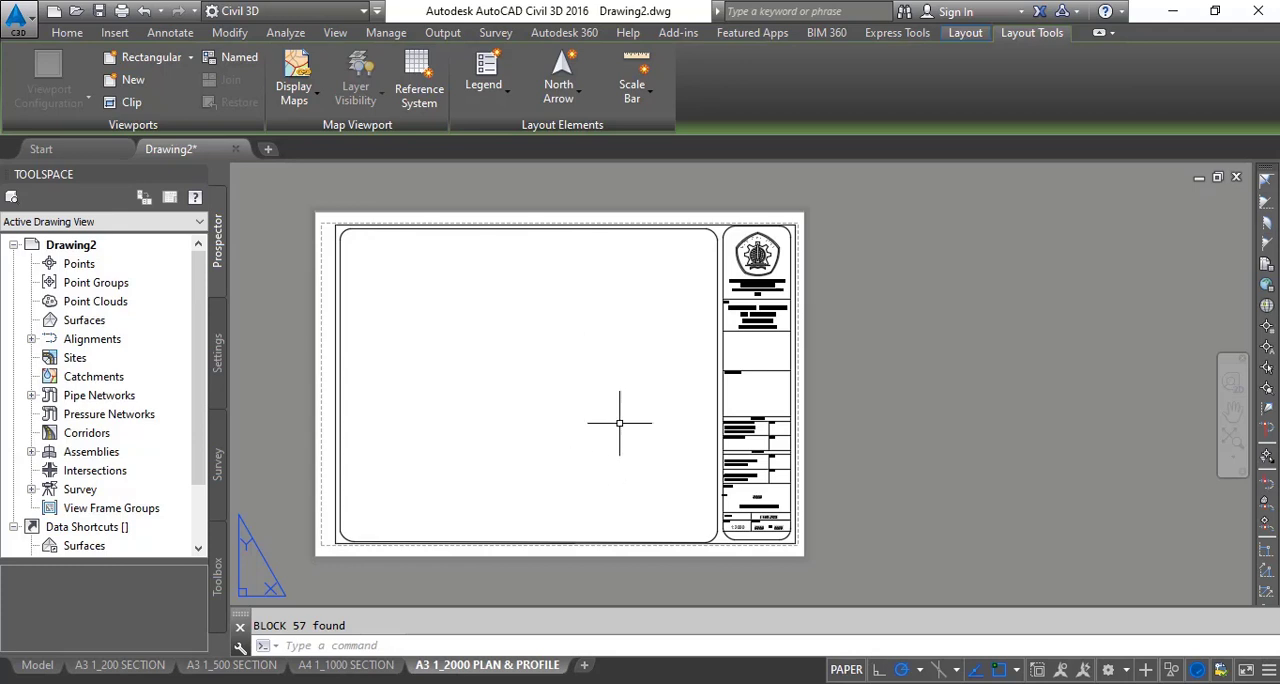
pyautogui.moveTo(465, 301); pyautogui.dragTo(500, 294, button='middle')
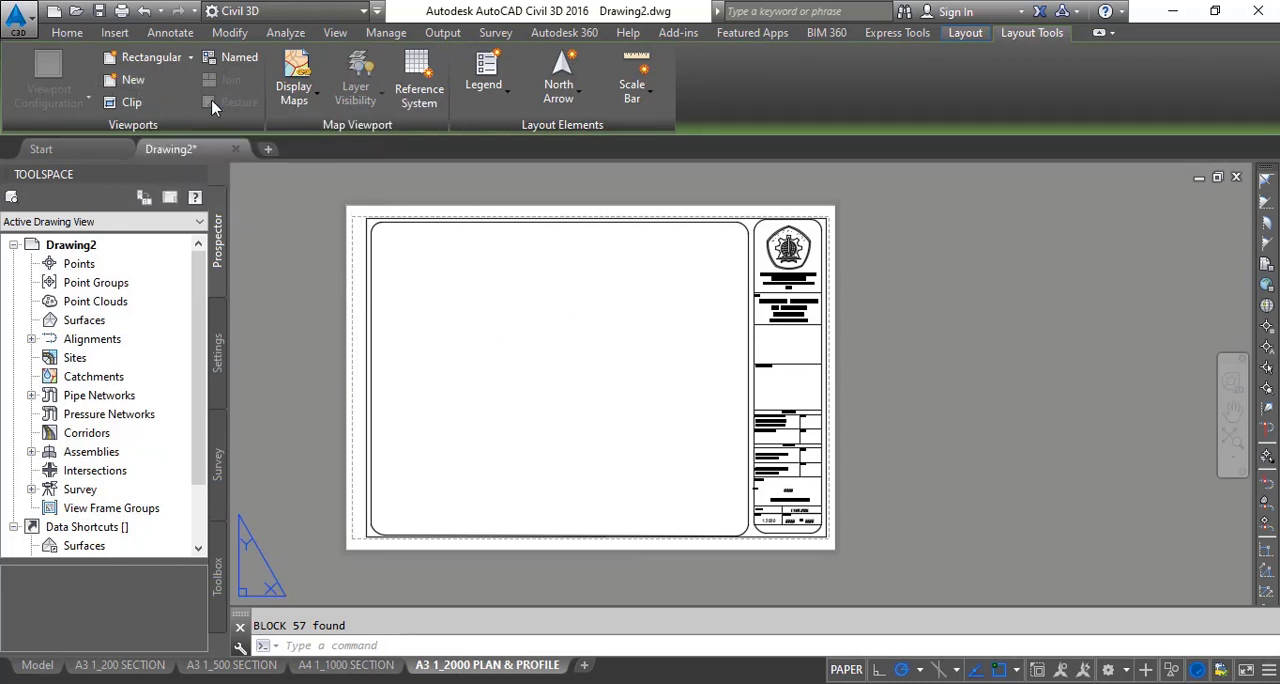
pyautogui.click(127, 84)
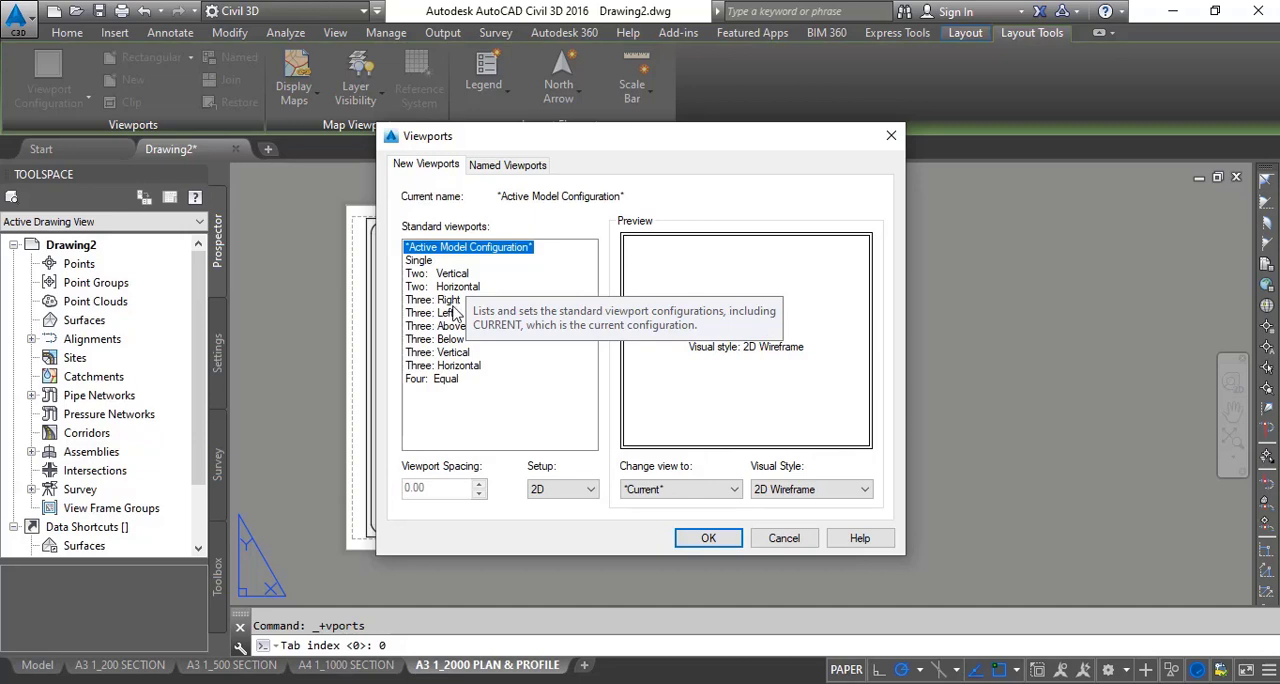
pyautogui.click(452, 287)
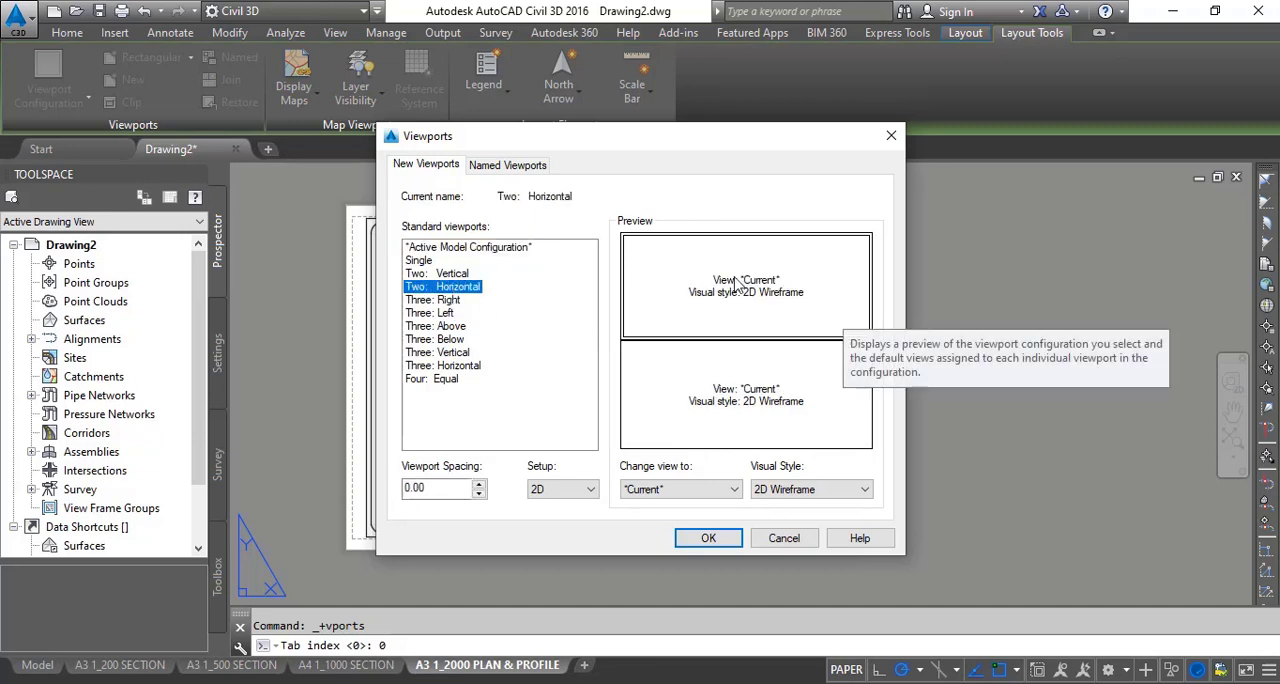
pyautogui.click(707, 543)
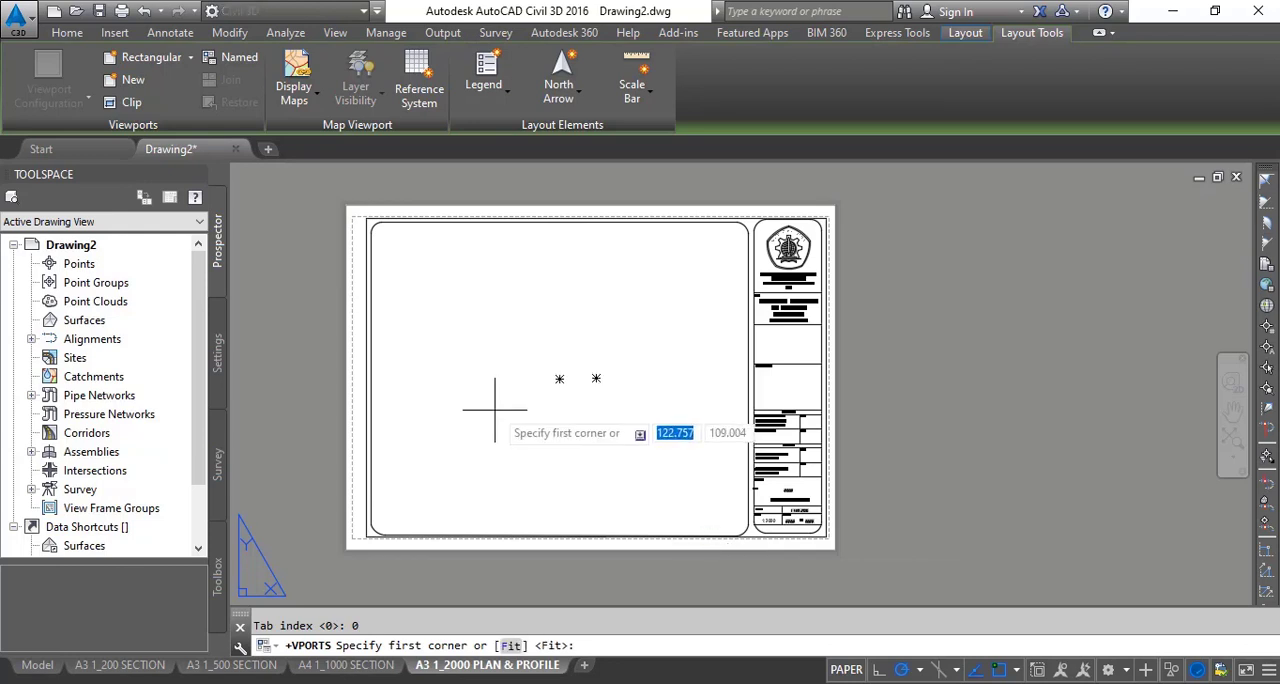
pyautogui.scroll(5, 369, 230)
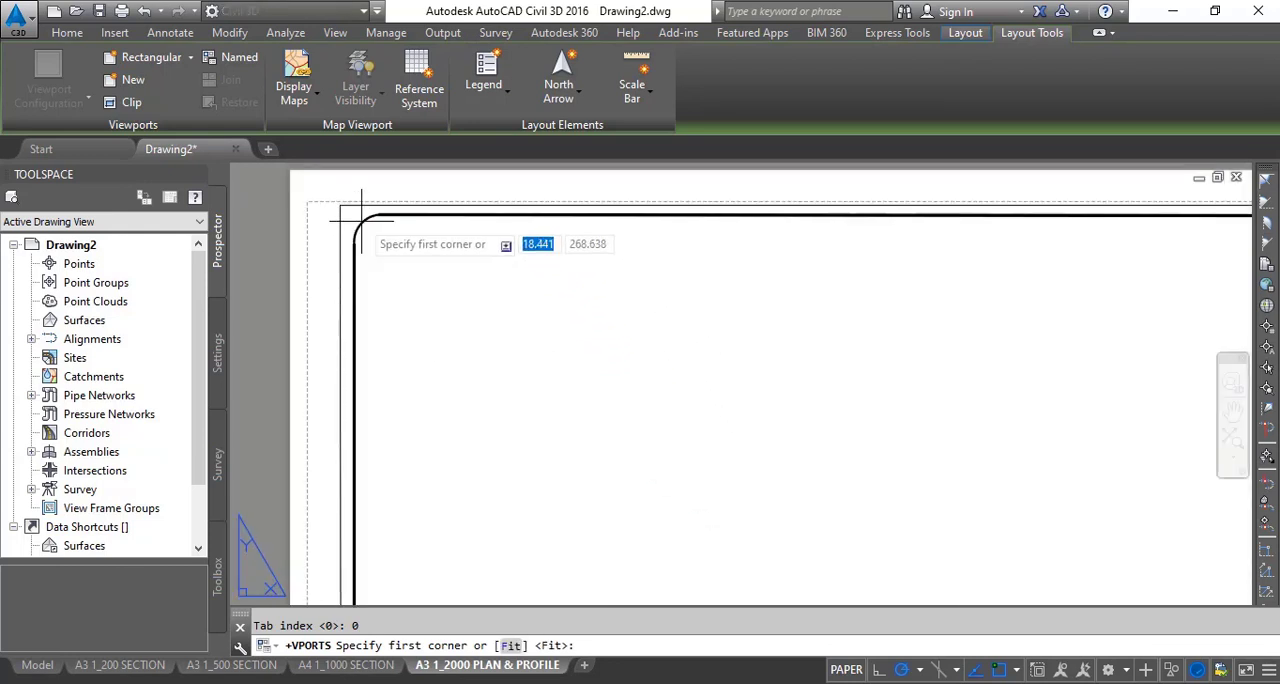
pyautogui.scroll(1, 365, 228)
pyautogui.click(360, 228)
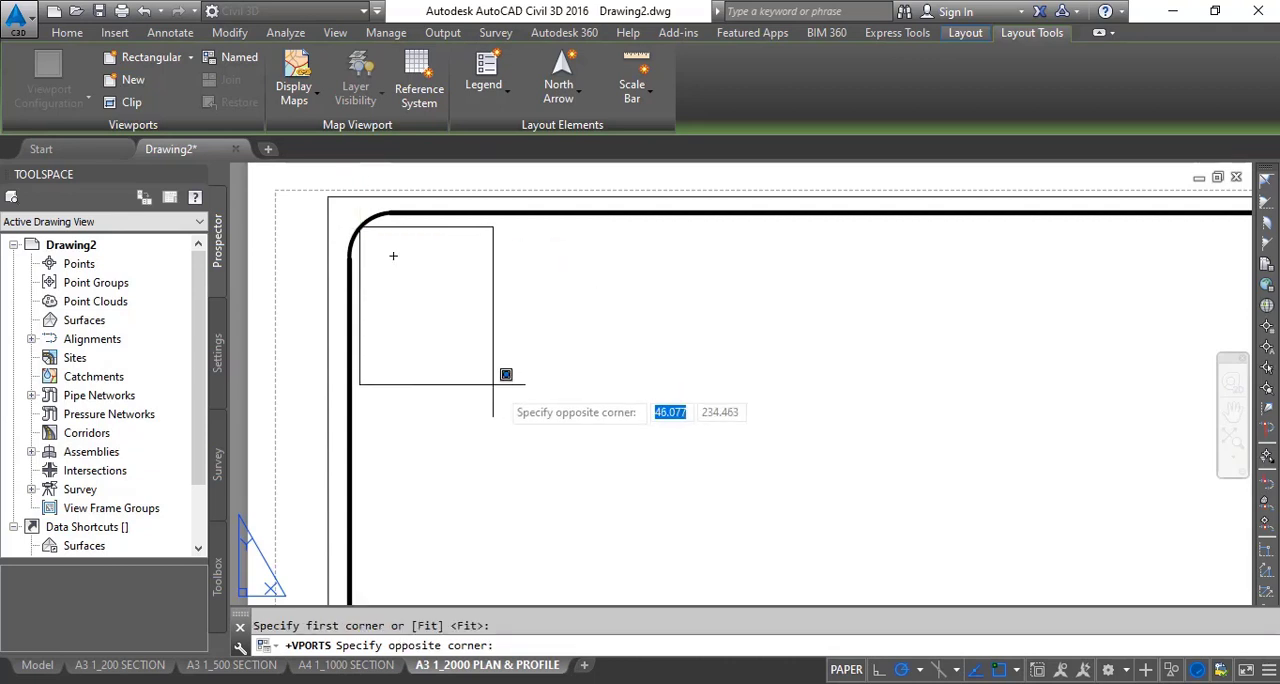
pyautogui.scroll(-5, 650, 440)
pyautogui.scroll(6, 780, 578)
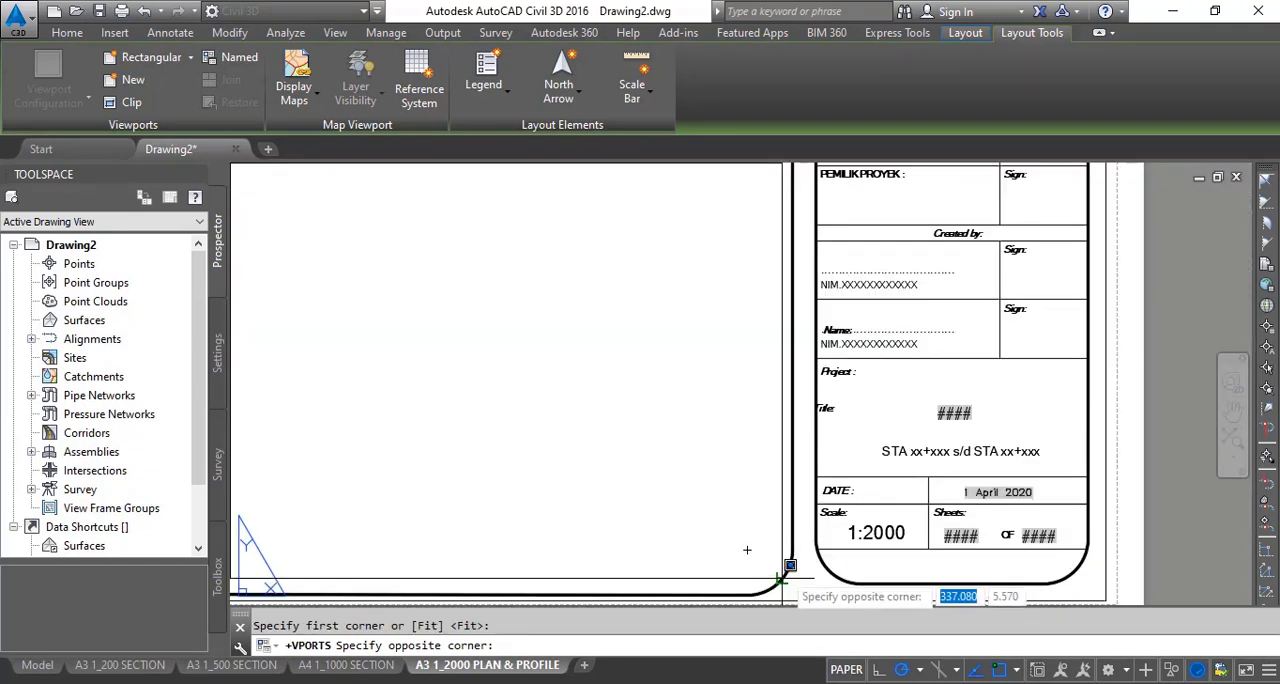
pyautogui.scroll(3, 790, 578)
pyautogui.moveTo(795, 566); pyautogui.dragTo(766, 417, button='middle')
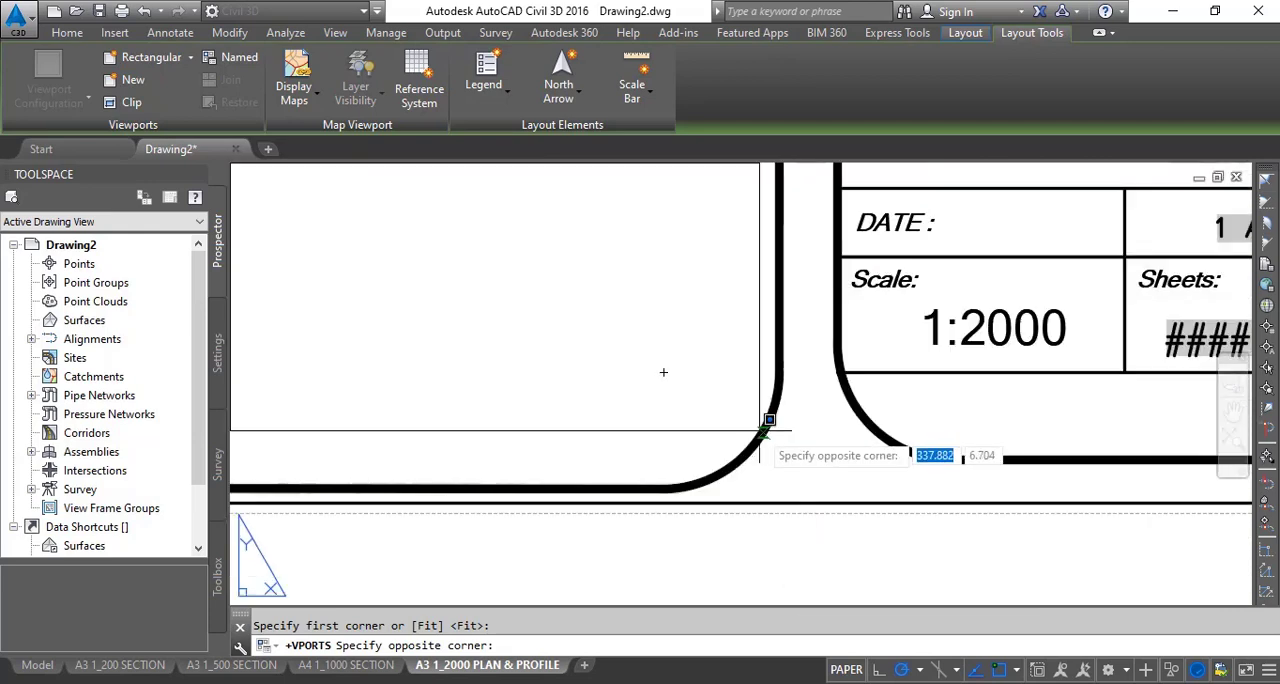
pyautogui.click(754, 447)
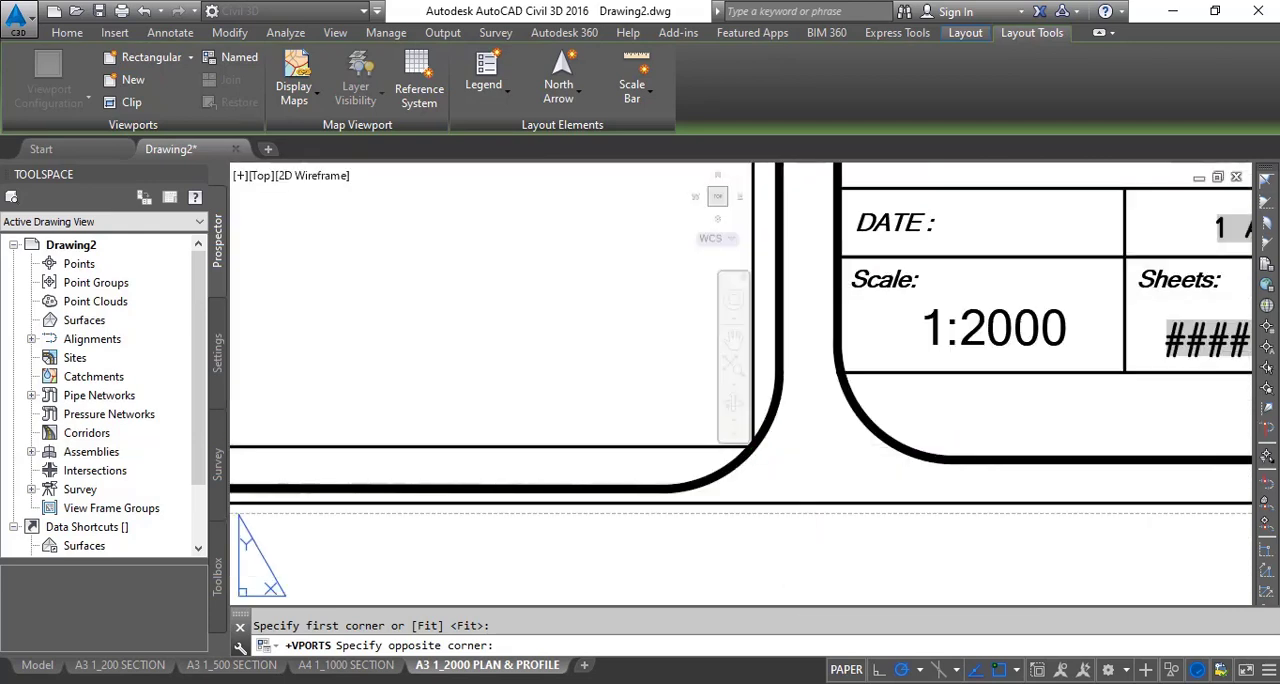
pyautogui.scroll(-7, 654, 437)
pyautogui.scroll(-2, 512, 354)
pyautogui.moveTo(512, 354); pyautogui.dragTo(670, 510, button='middle')
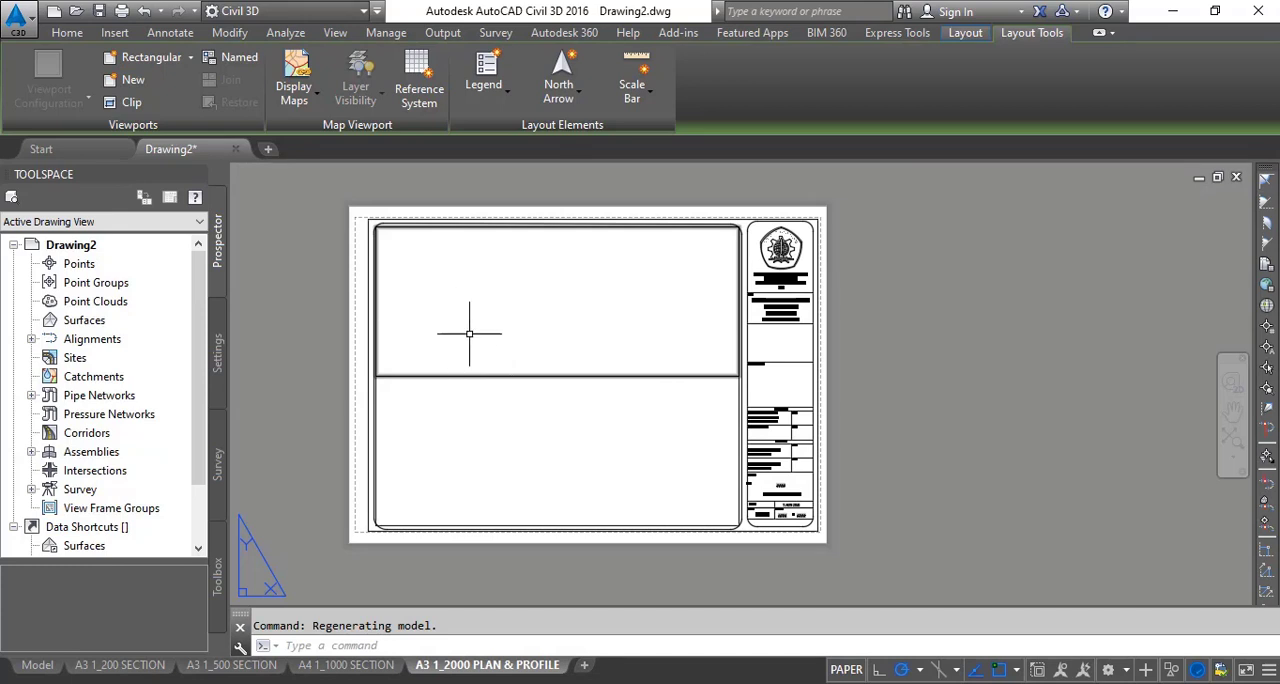
# - Set the viewport type of the upper viewport in the drawing frame to Plan
pyautogui.moveTo(469, 331); pyautogui.dragTo(534, 339, button='middle')
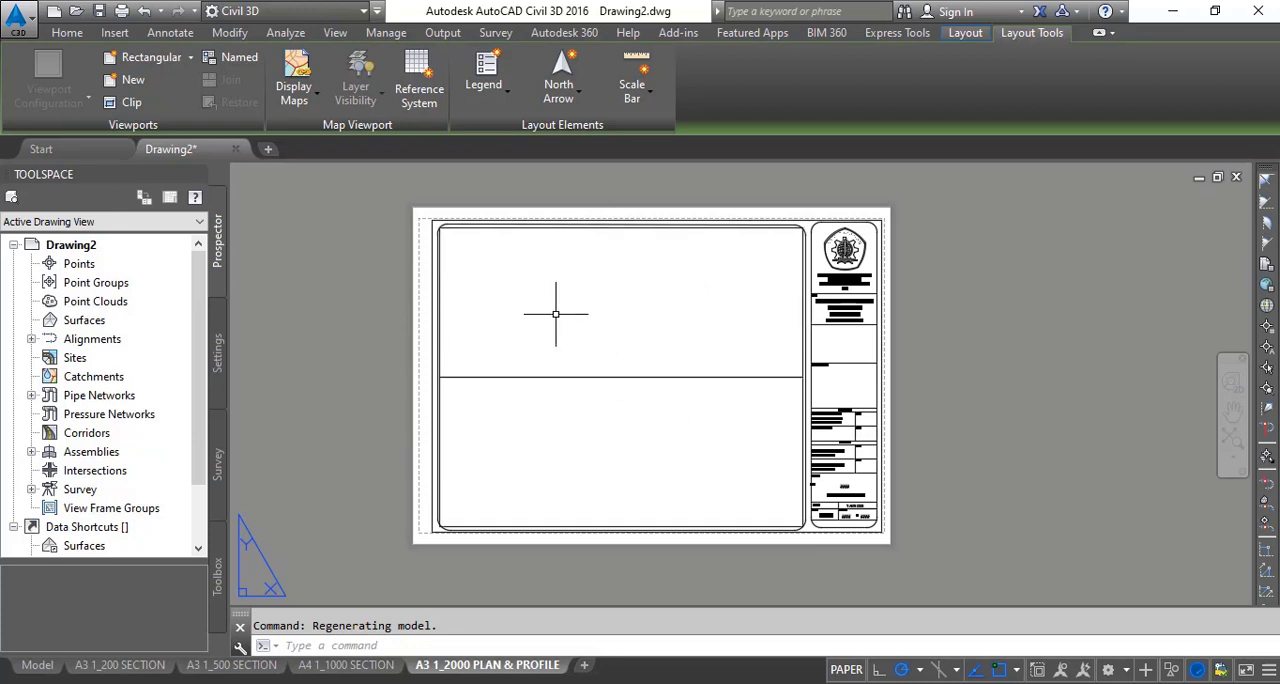
pyautogui.scroll(4, 480, 378)
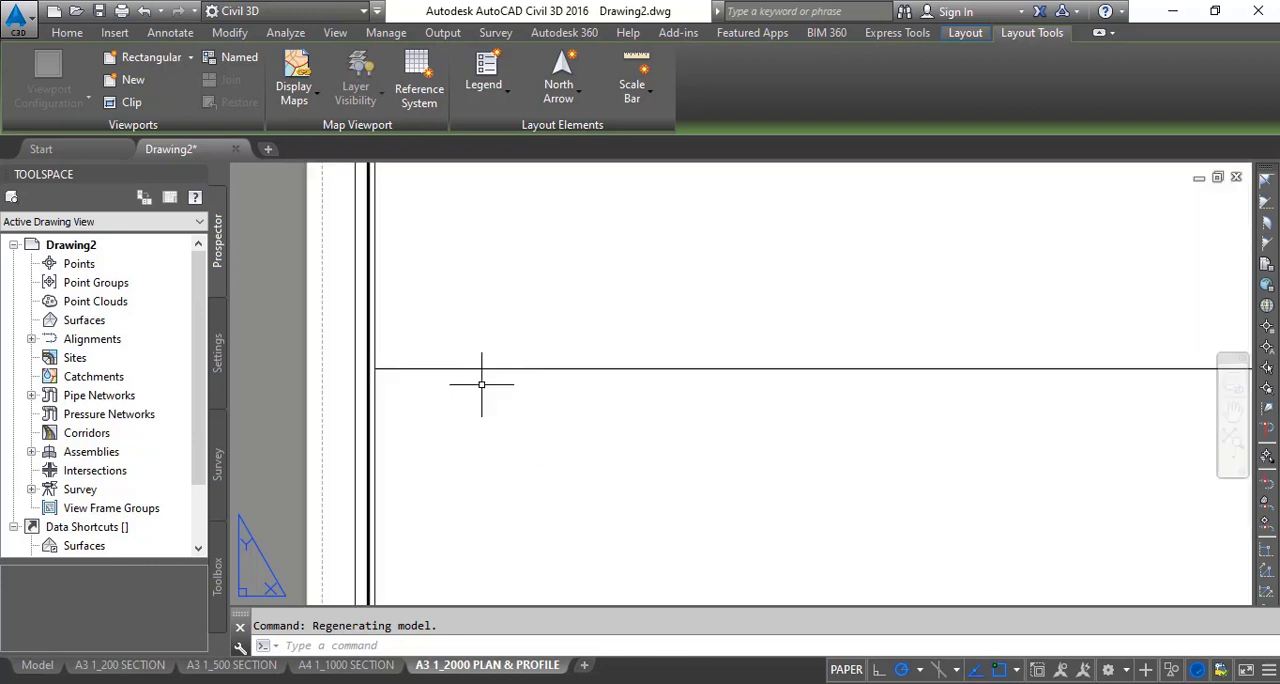
pyautogui.click(475, 368)
pyautogui.rightClick(475, 366)
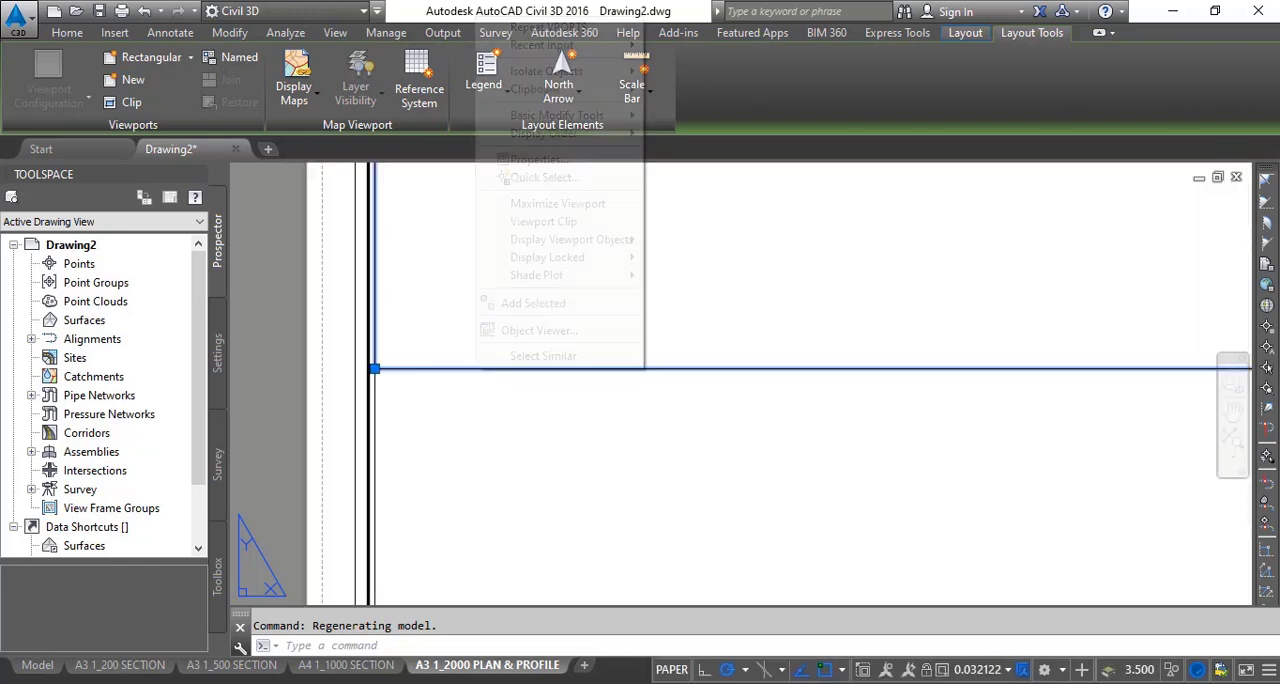
pyautogui.click(530, 160)
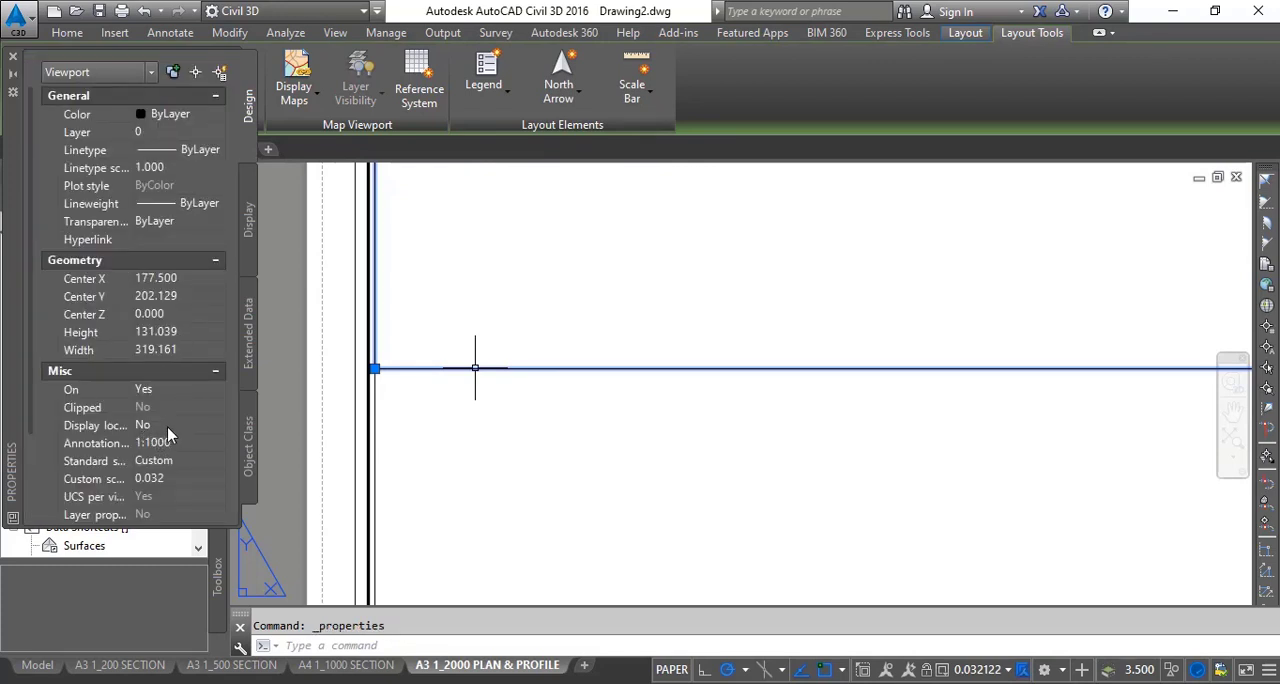
pyautogui.scroll(-3, 167, 426)
pyautogui.click(173, 500)
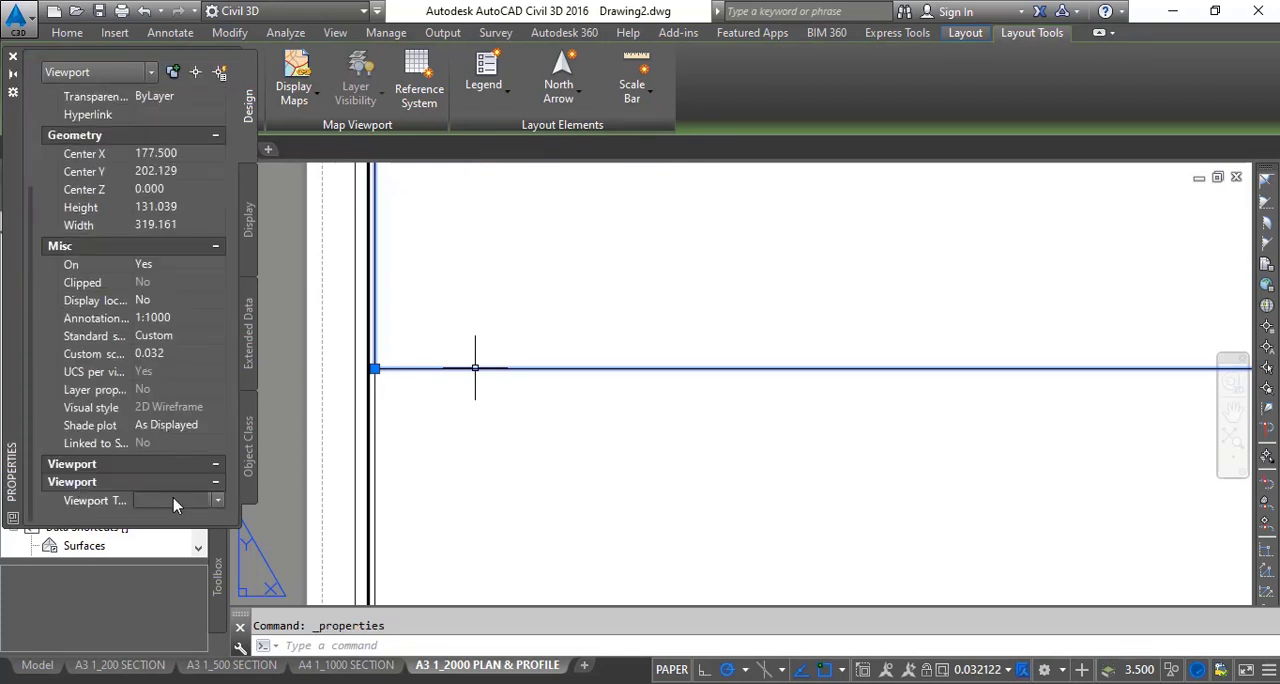
pyautogui.click(173, 500)
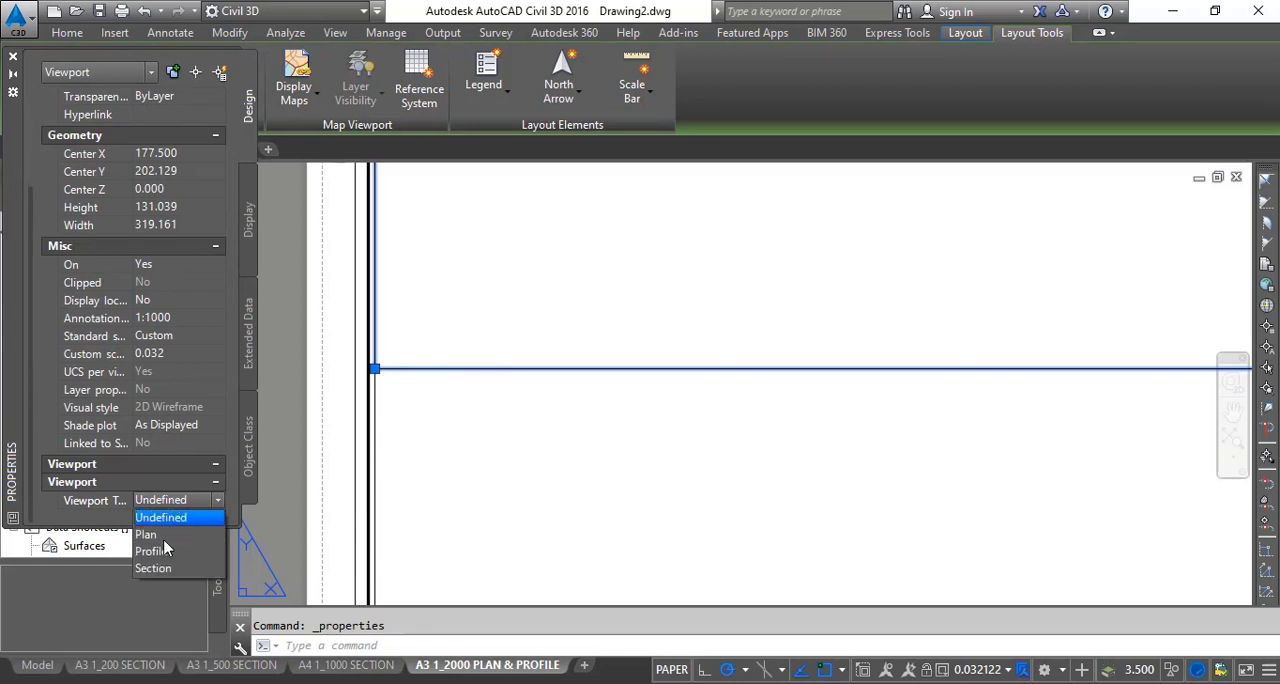
pyautogui.click(146, 534)
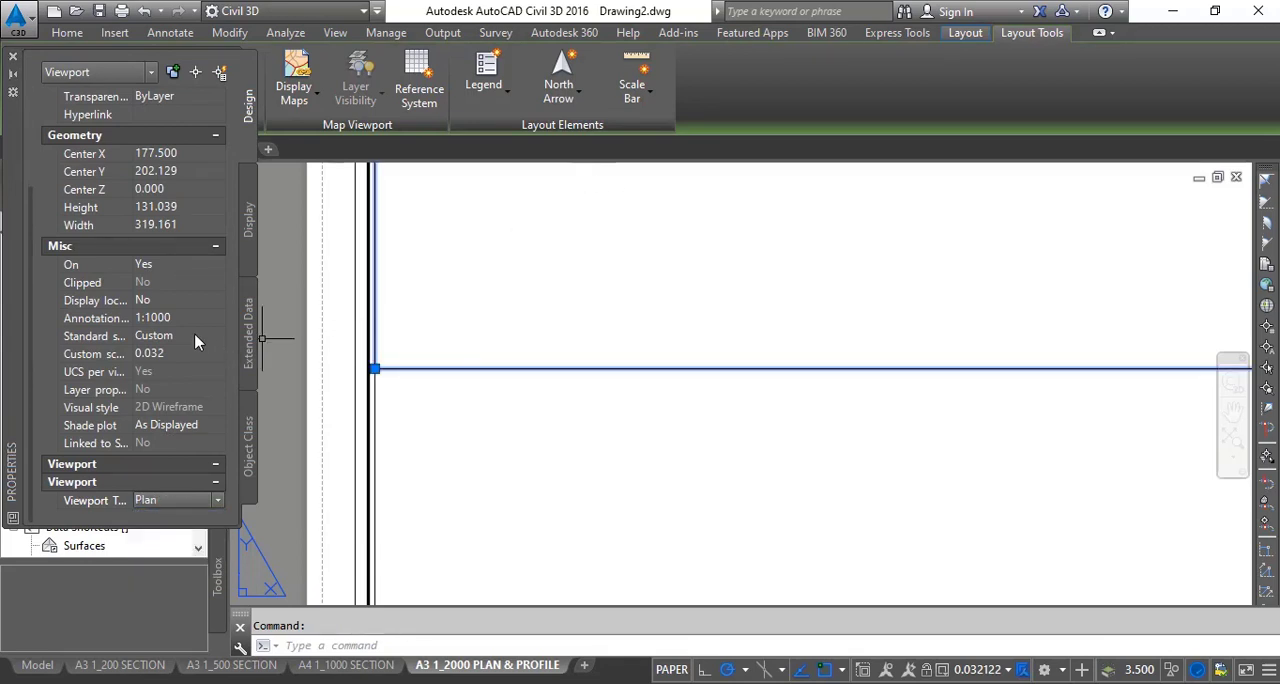
# - Set the upper viewport's annotation scale to 1:2000 and lock its display
pyautogui.click(161, 320)
pyautogui.click(161, 320)
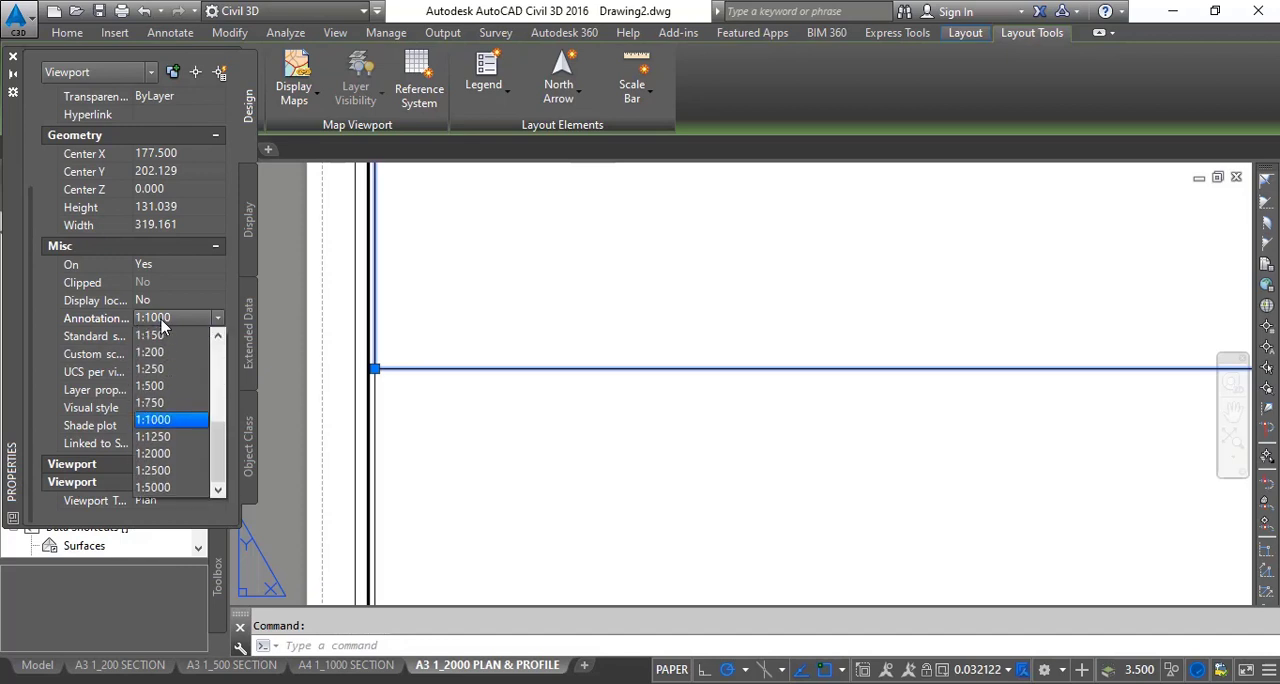
pyautogui.click(160, 453)
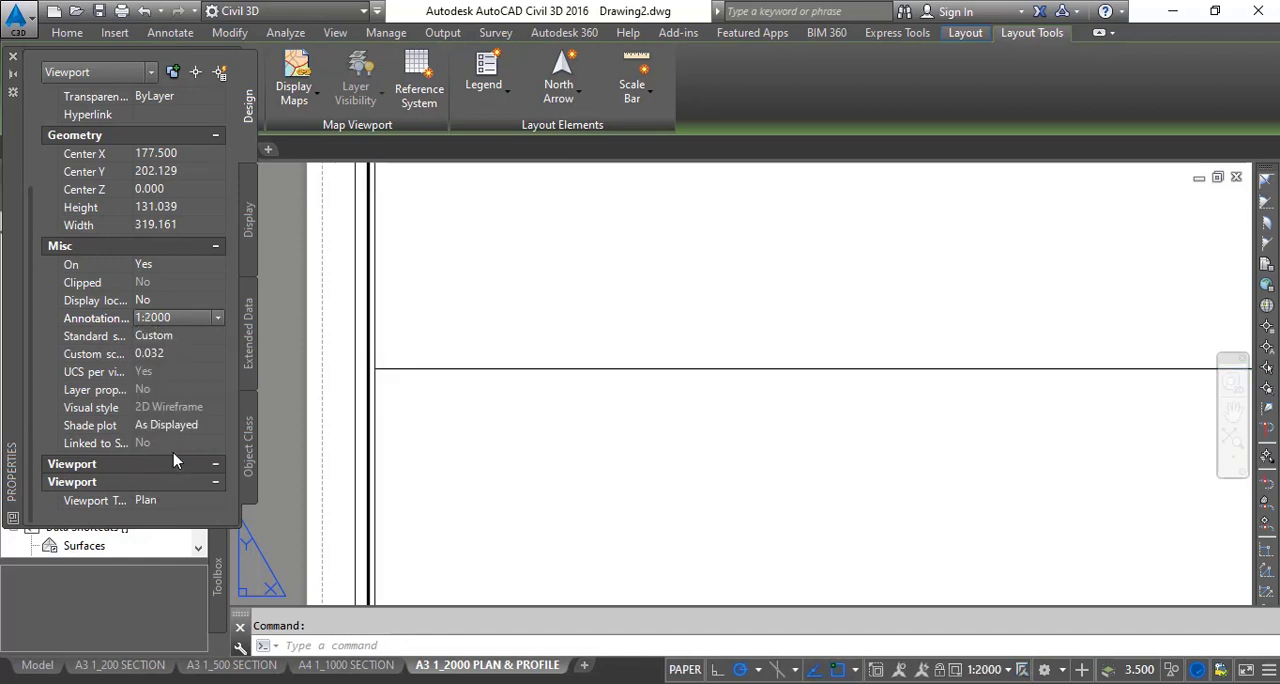
pyautogui.click(155, 302)
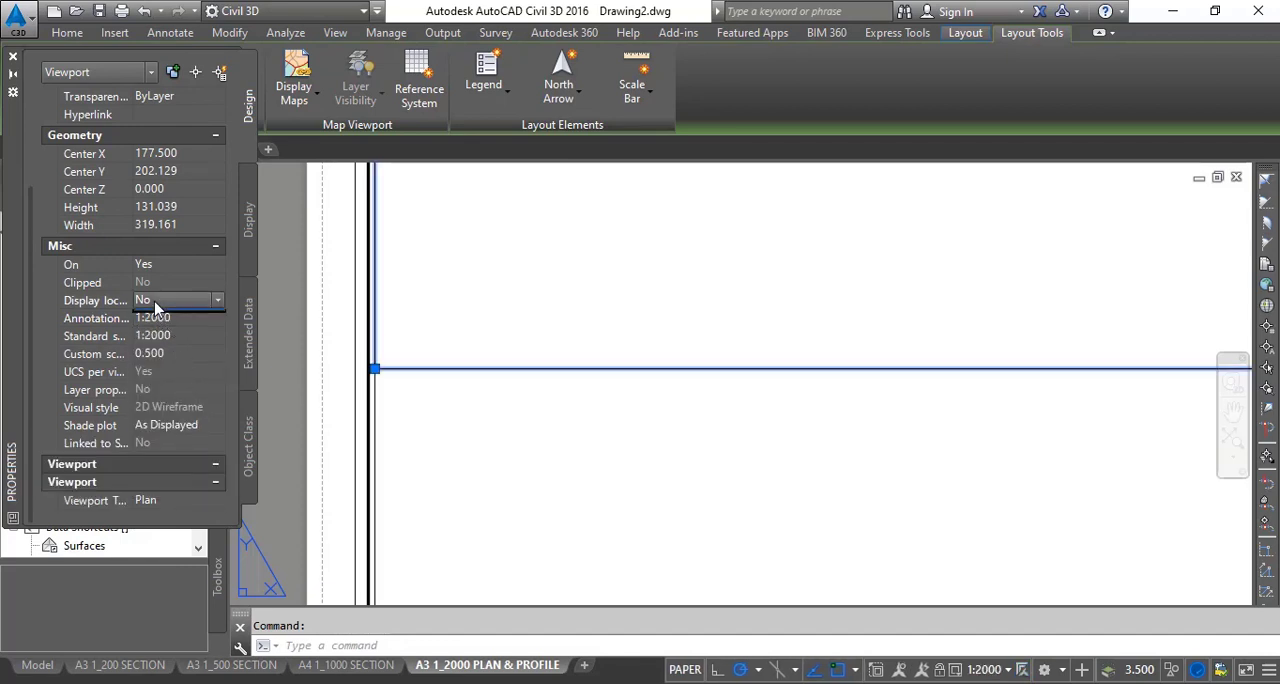
pyautogui.click(155, 304)
pyautogui.click(163, 327)
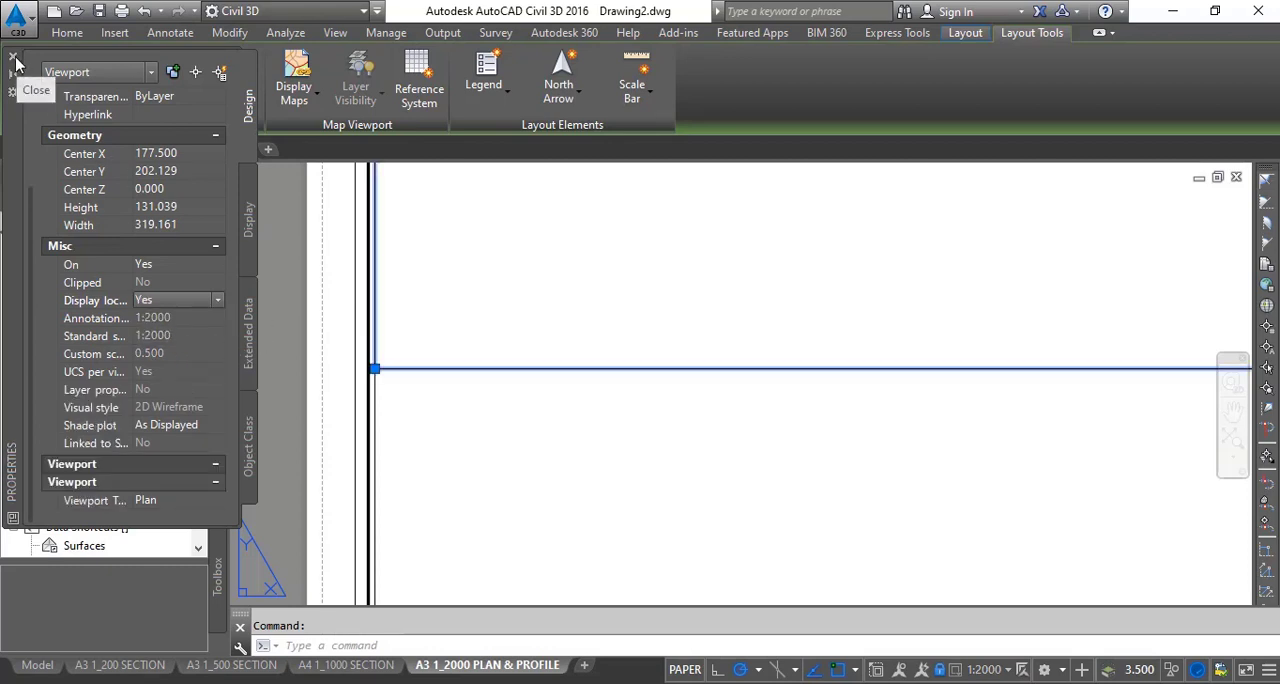
pyautogui.press('Escape')
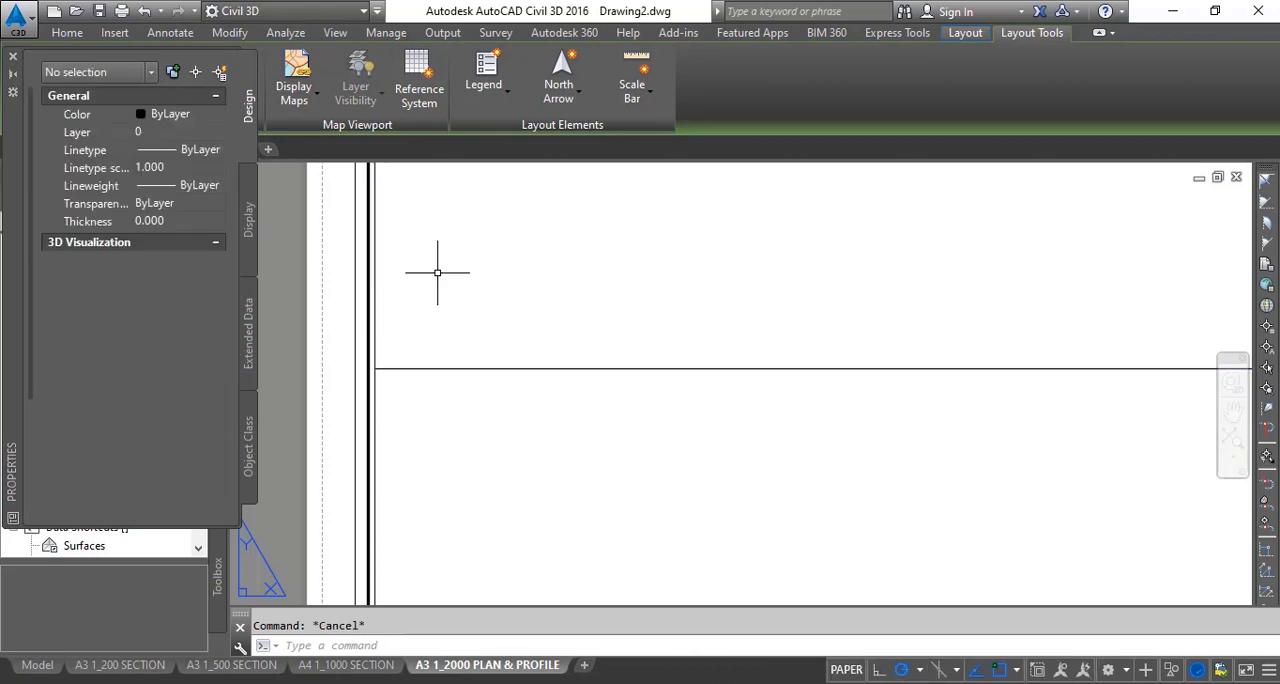
pyautogui.click(406, 368)
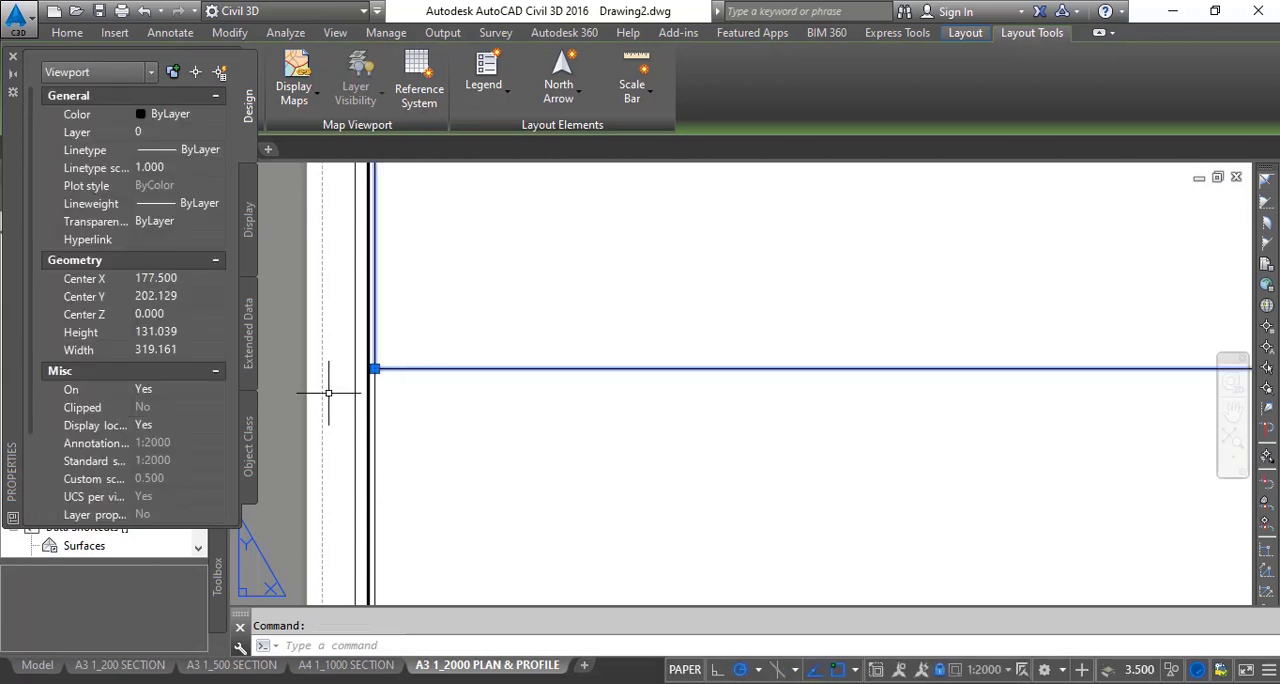
pyautogui.scroll(-3, 173, 444)
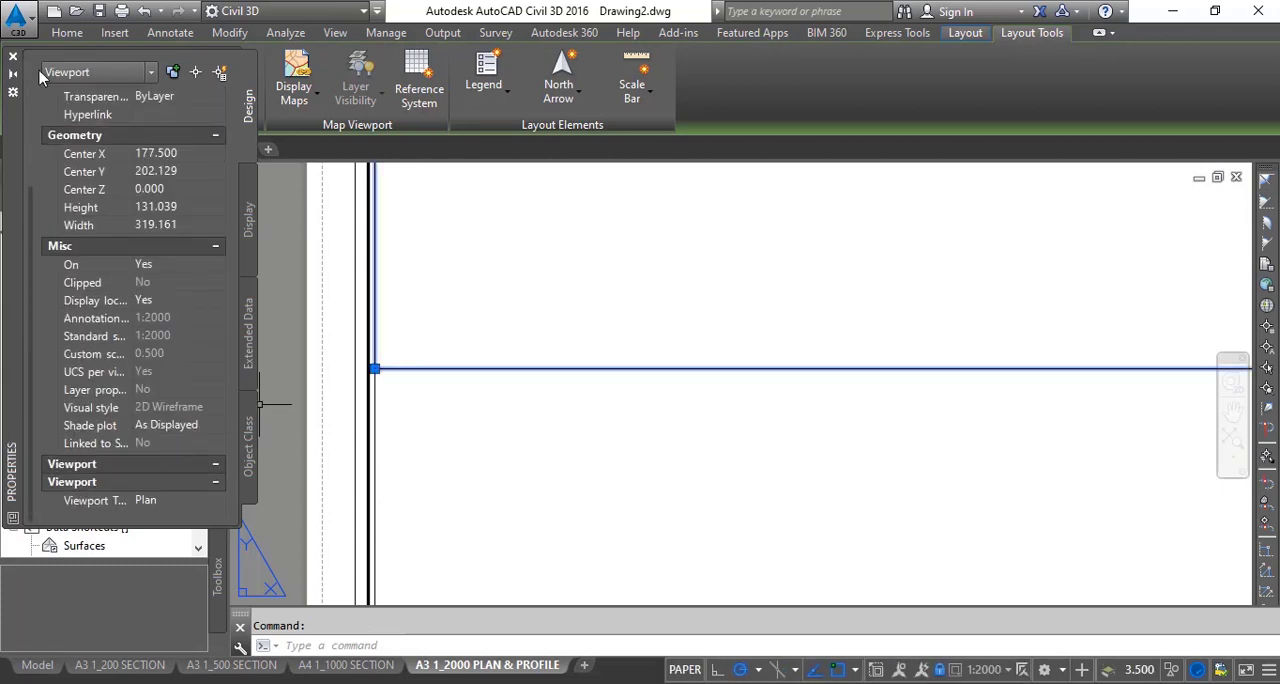
pyautogui.click(12, 57)
pyautogui.press('Escape')
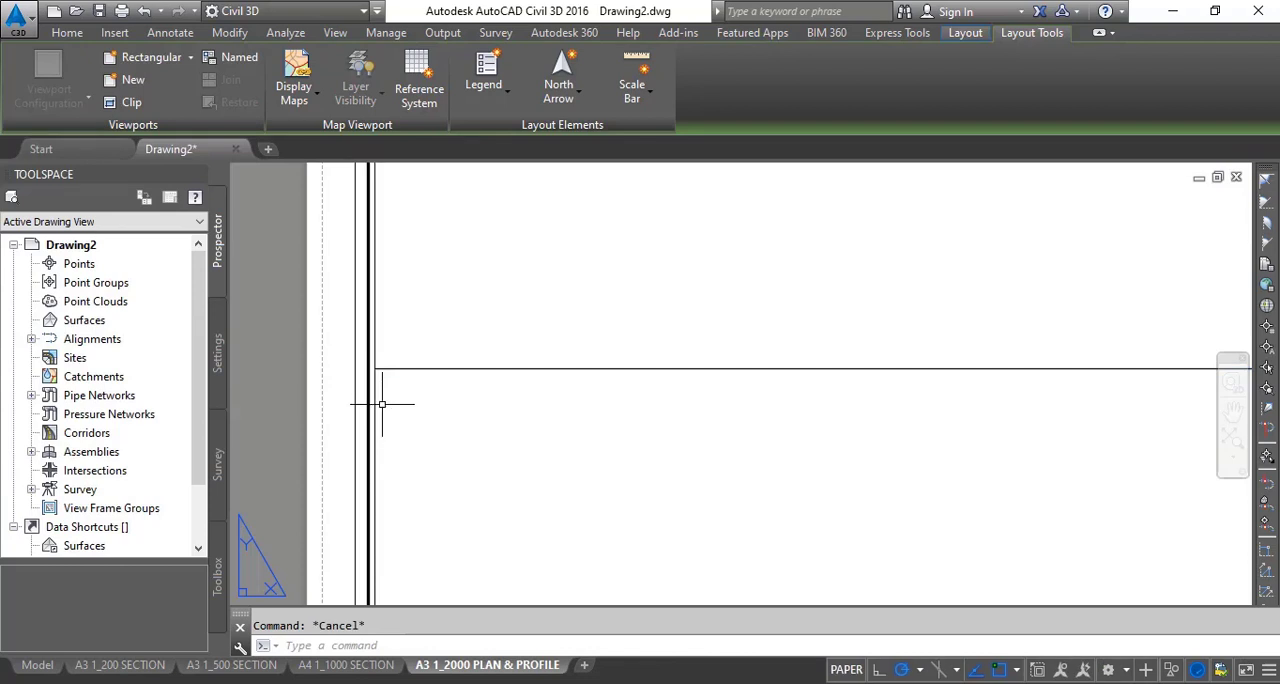
# - Set the annotation scale of the lower viewport in the drawing frame to 1:2000
pyautogui.click(374, 406)
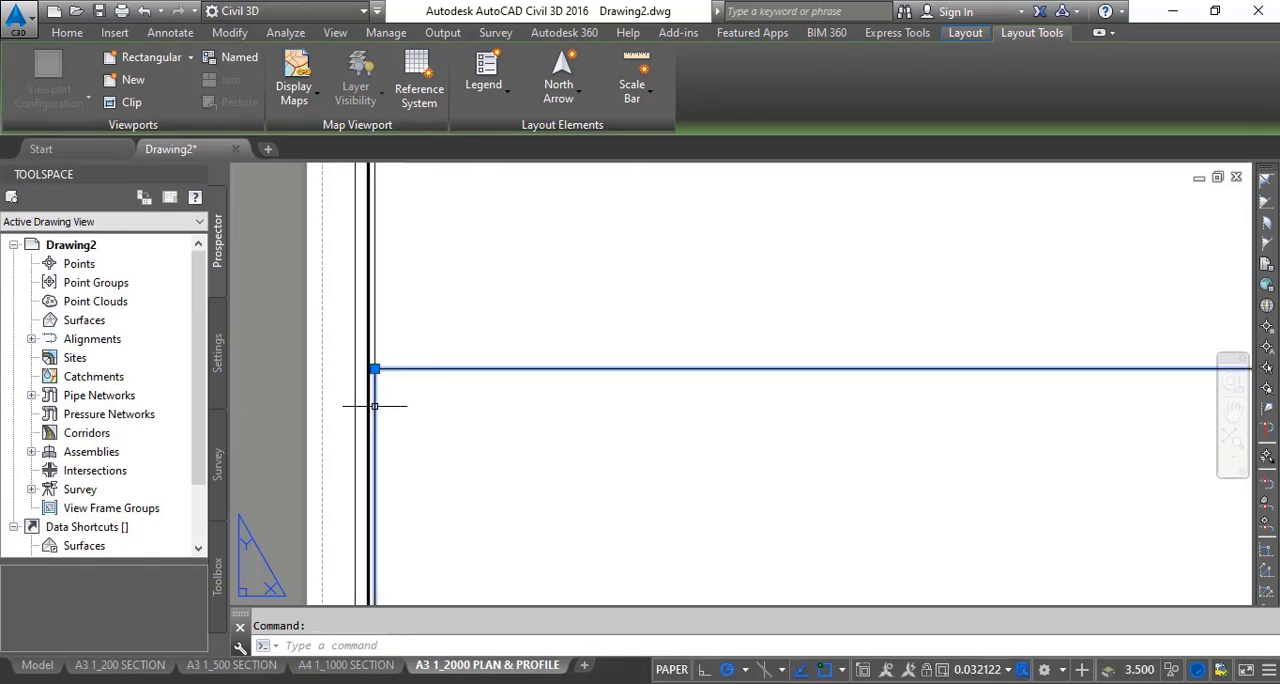
pyautogui.rightClick(375, 406)
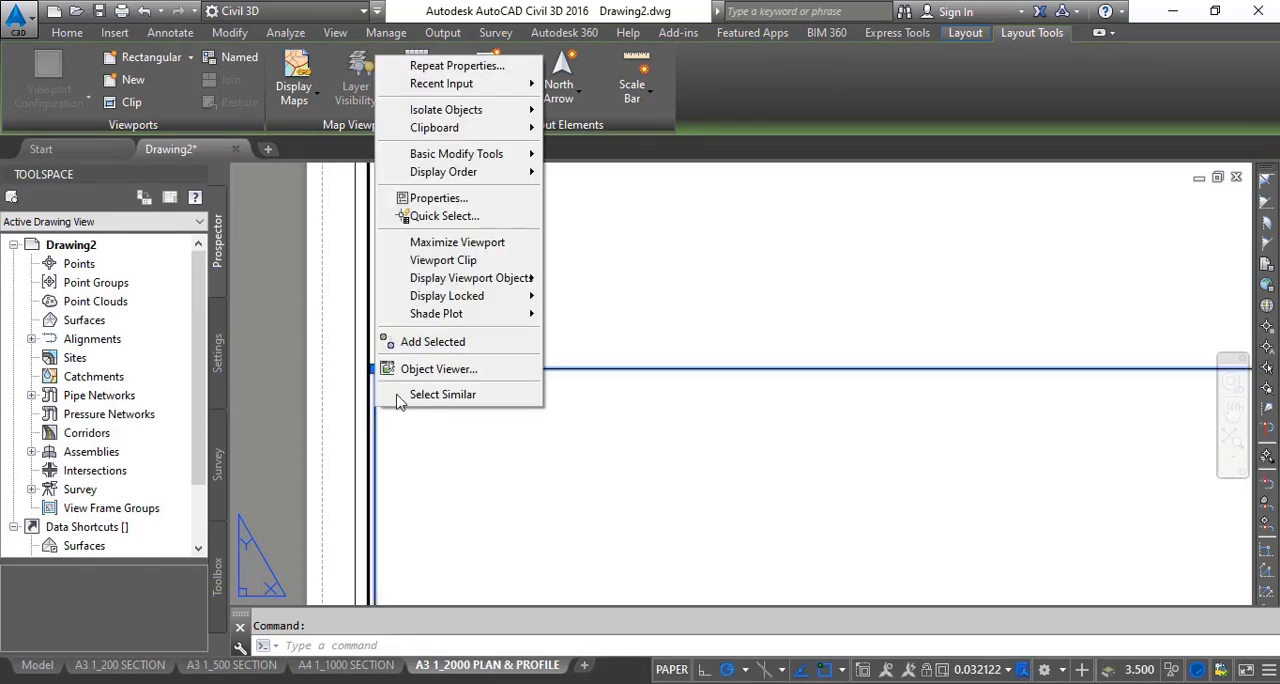
pyautogui.click(420, 198)
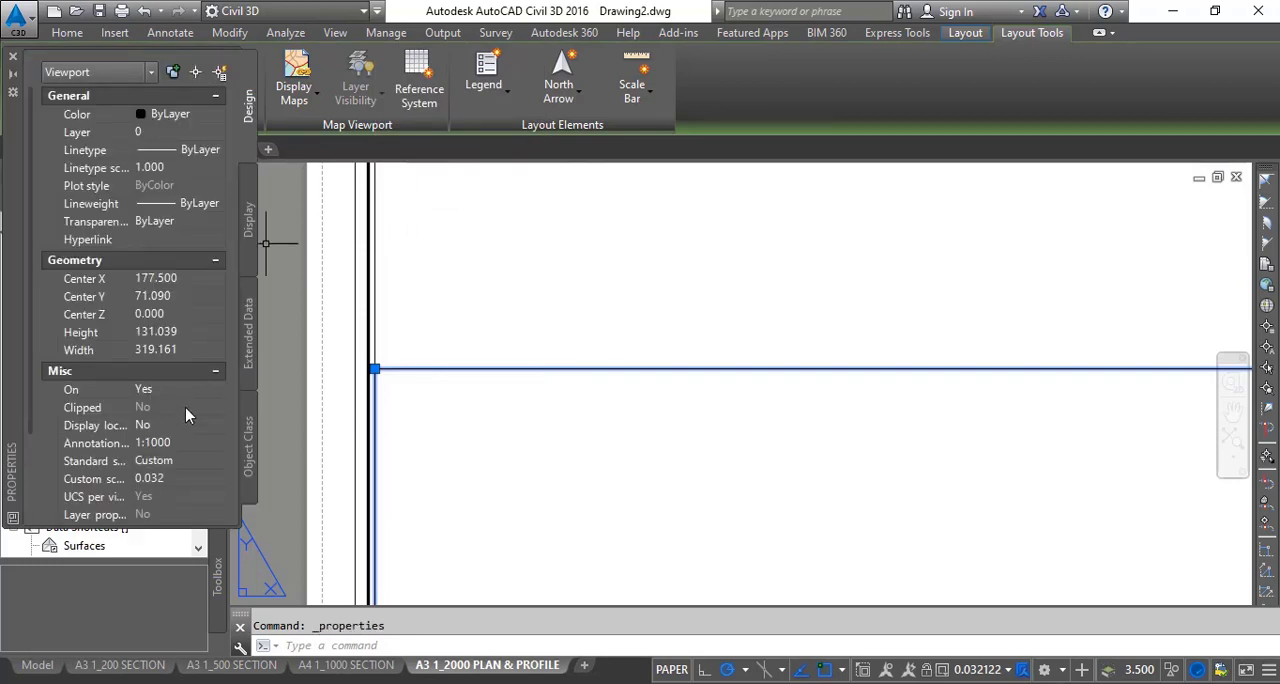
pyautogui.click(153, 443)
pyautogui.click(155, 443)
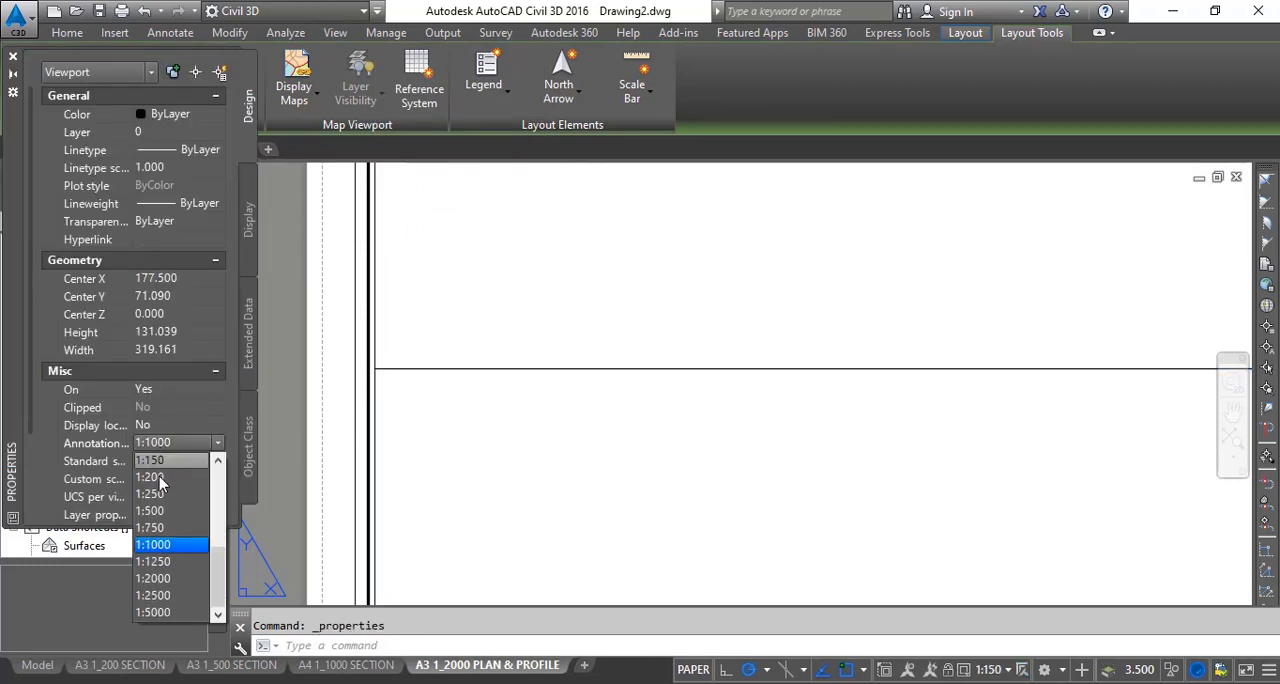
pyautogui.click(153, 578)
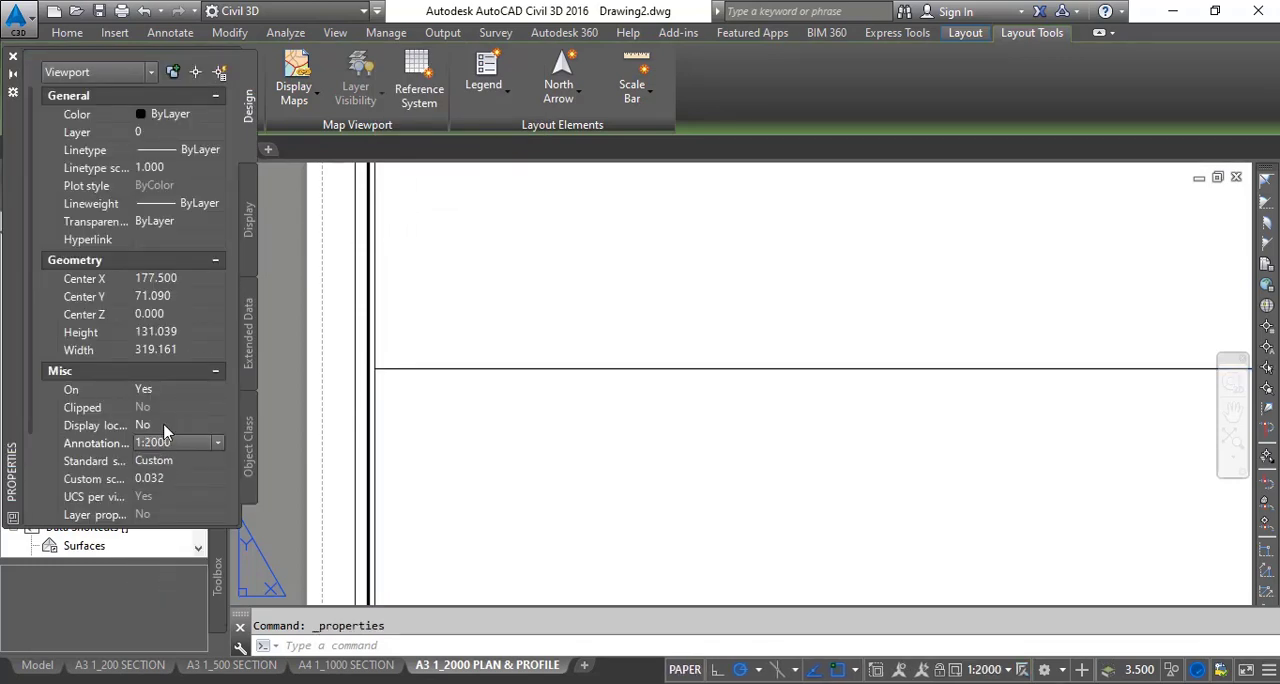
# - Set the lower viewport's type to Profile and lock its display
pyautogui.scroll(-3, 167, 425)
pyautogui.click(176, 504)
pyautogui.click(178, 505)
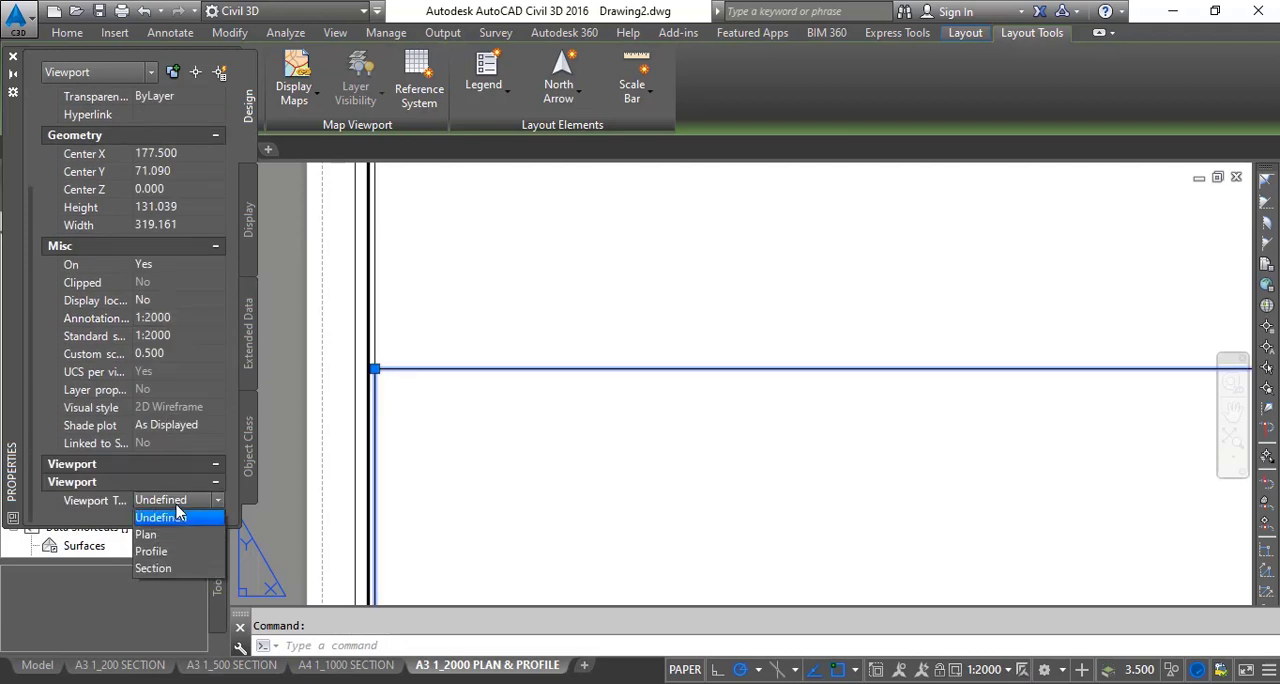
pyautogui.click(172, 551)
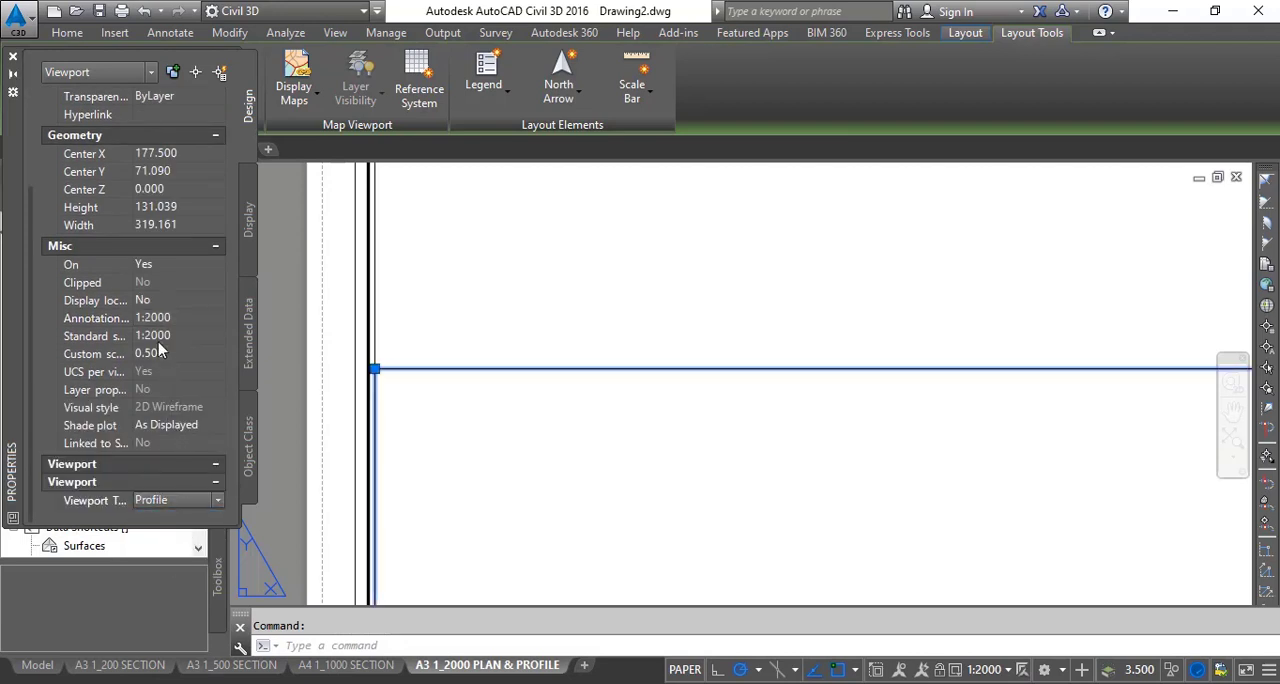
pyautogui.click(145, 300)
pyautogui.click(146, 301)
pyautogui.click(148, 317)
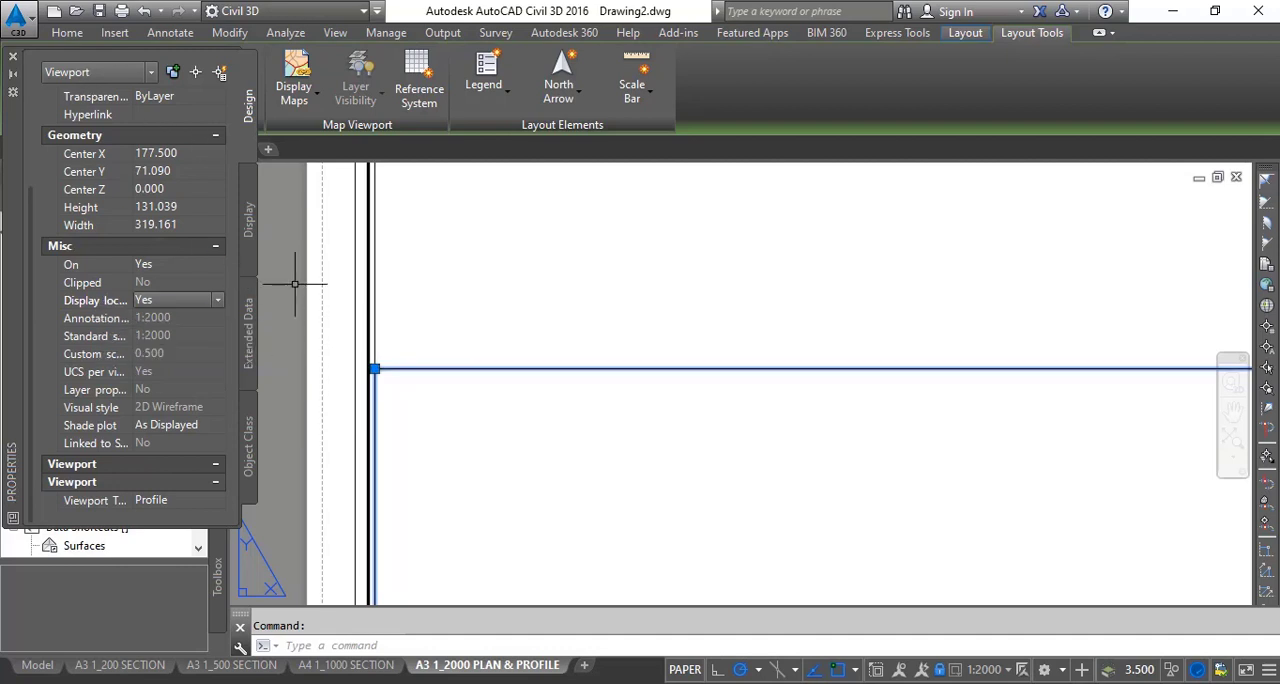
pyautogui.press('Escape')
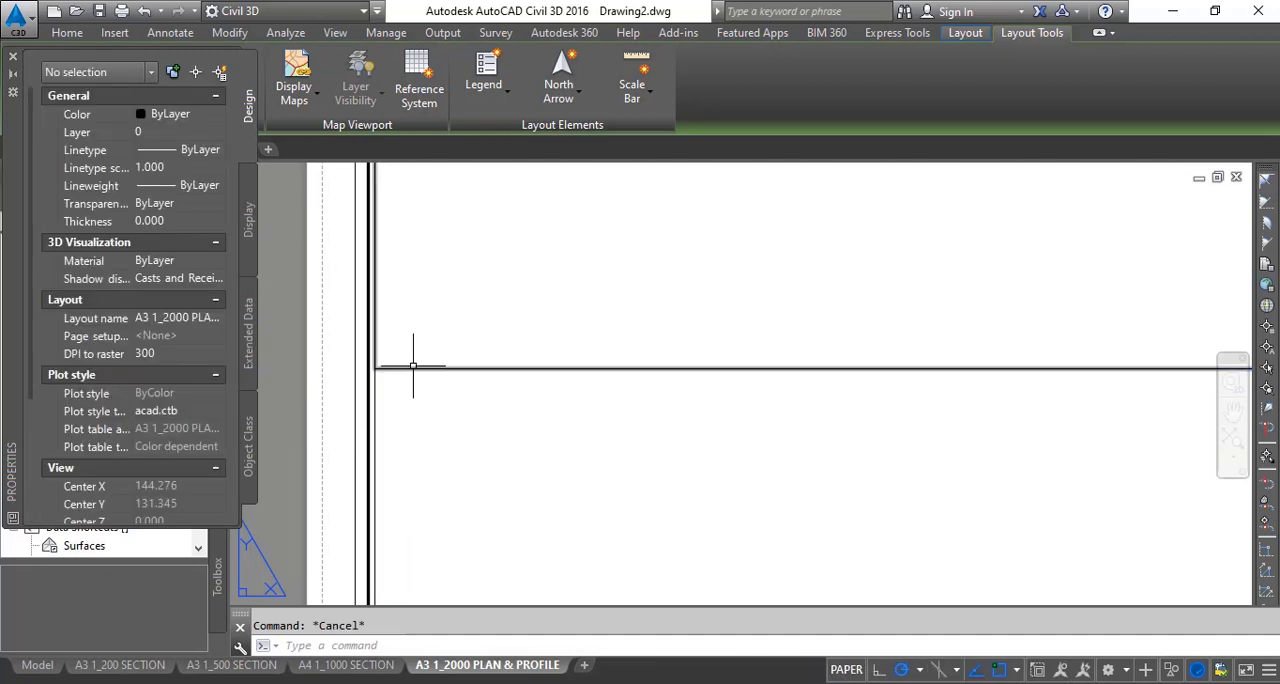
# - Review the lower viewport's scale, display lock and viewport type in its properties, then deselect it
pyautogui.click(374, 389)
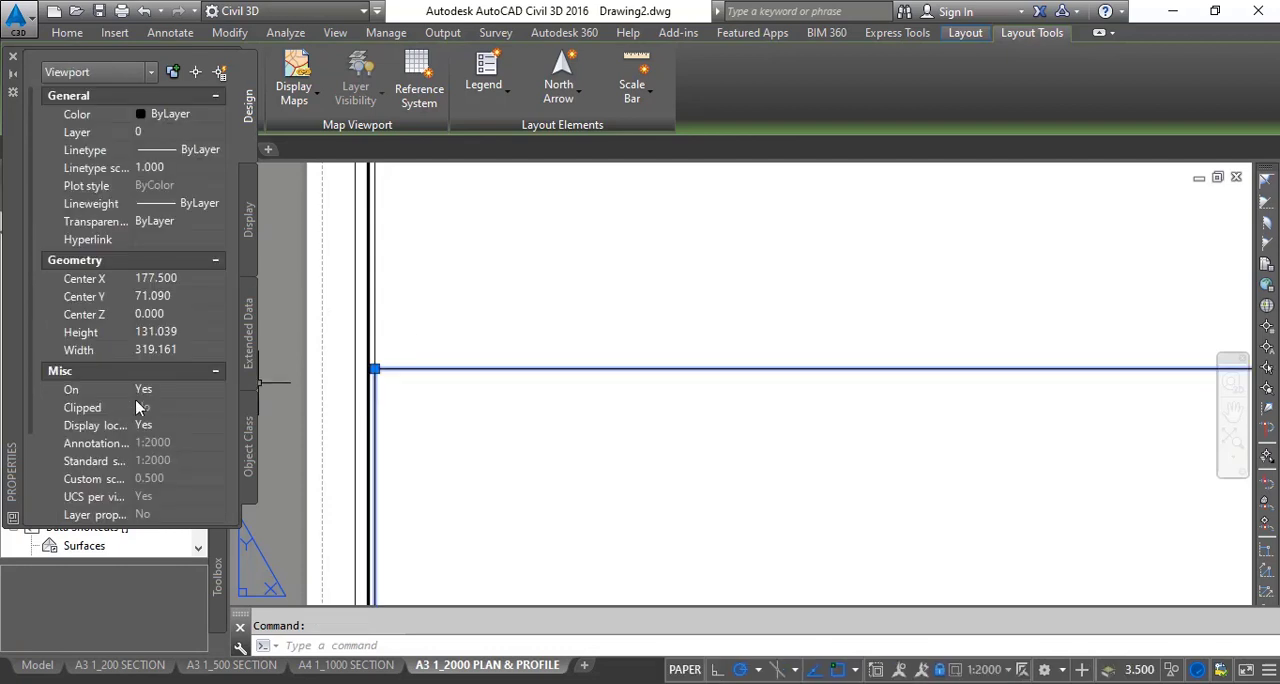
pyautogui.scroll(-3, 150, 450)
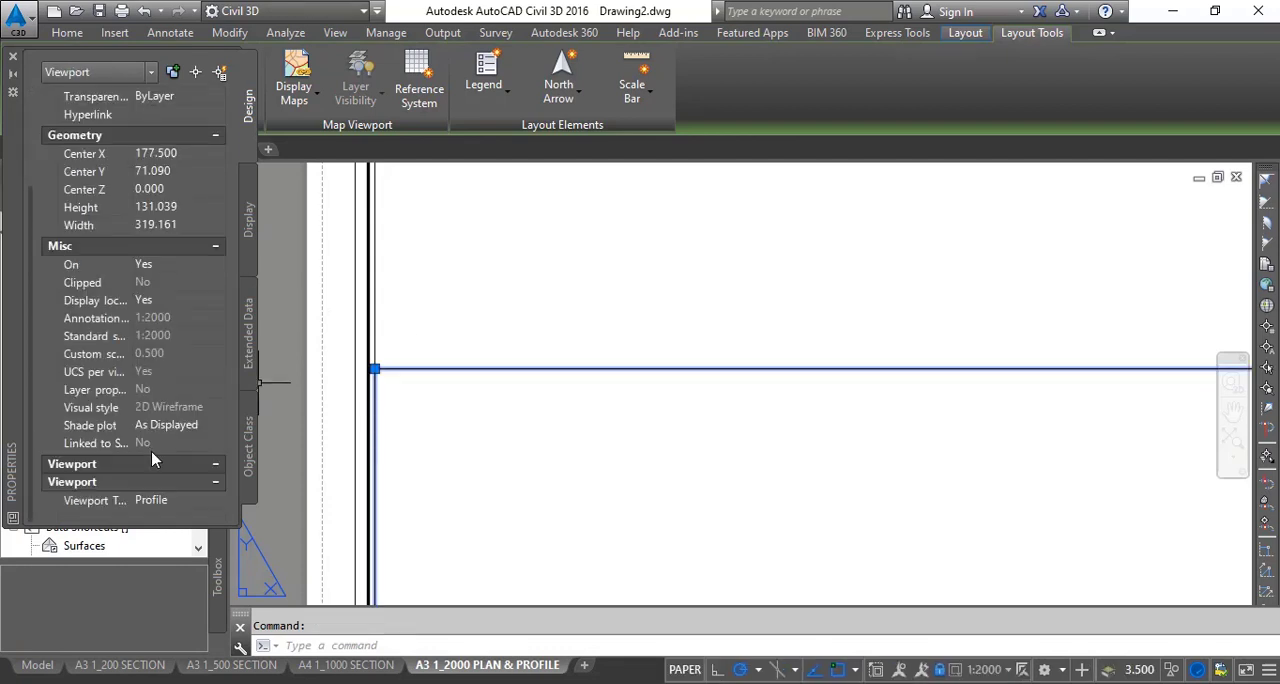
pyautogui.click(12, 60)
pyautogui.scroll(-5, 597, 452)
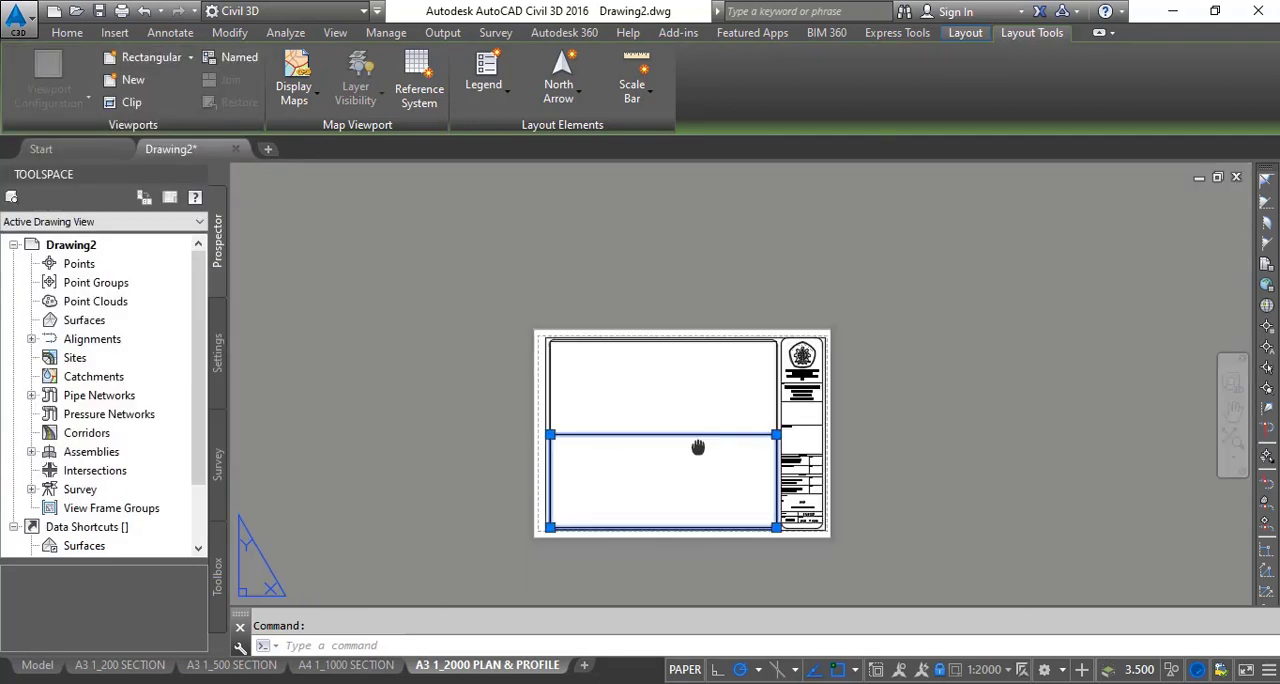
pyautogui.scroll(5, 698, 447)
pyautogui.press('Escape')
pyautogui.scroll(-3, 686, 354)
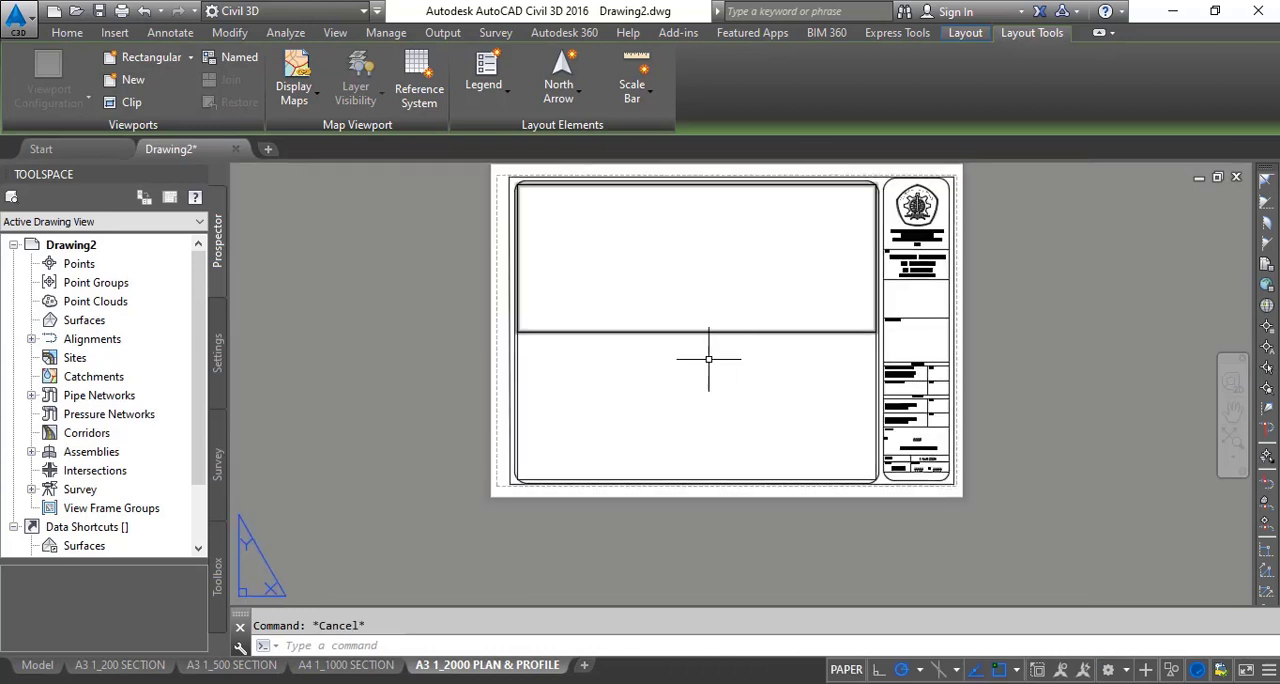
pyautogui.moveTo(708, 358); pyautogui.dragTo(651, 391, button='middle')
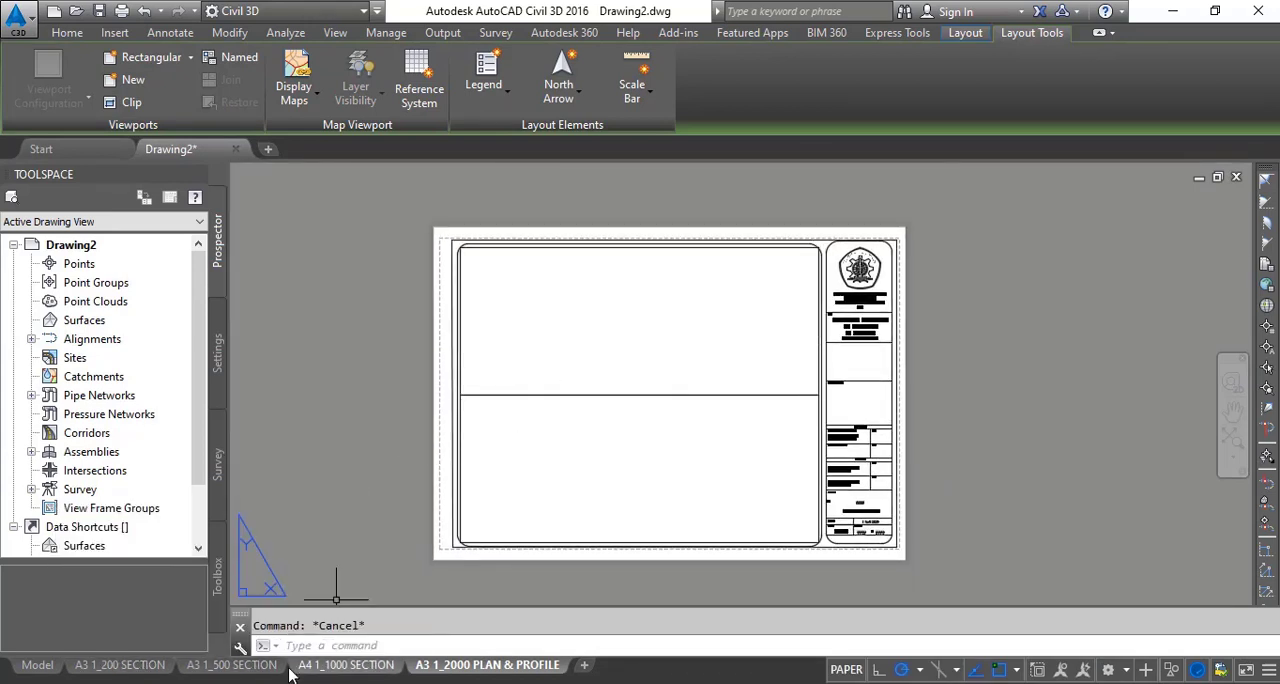
pyautogui.scroll(2, 474, 563)
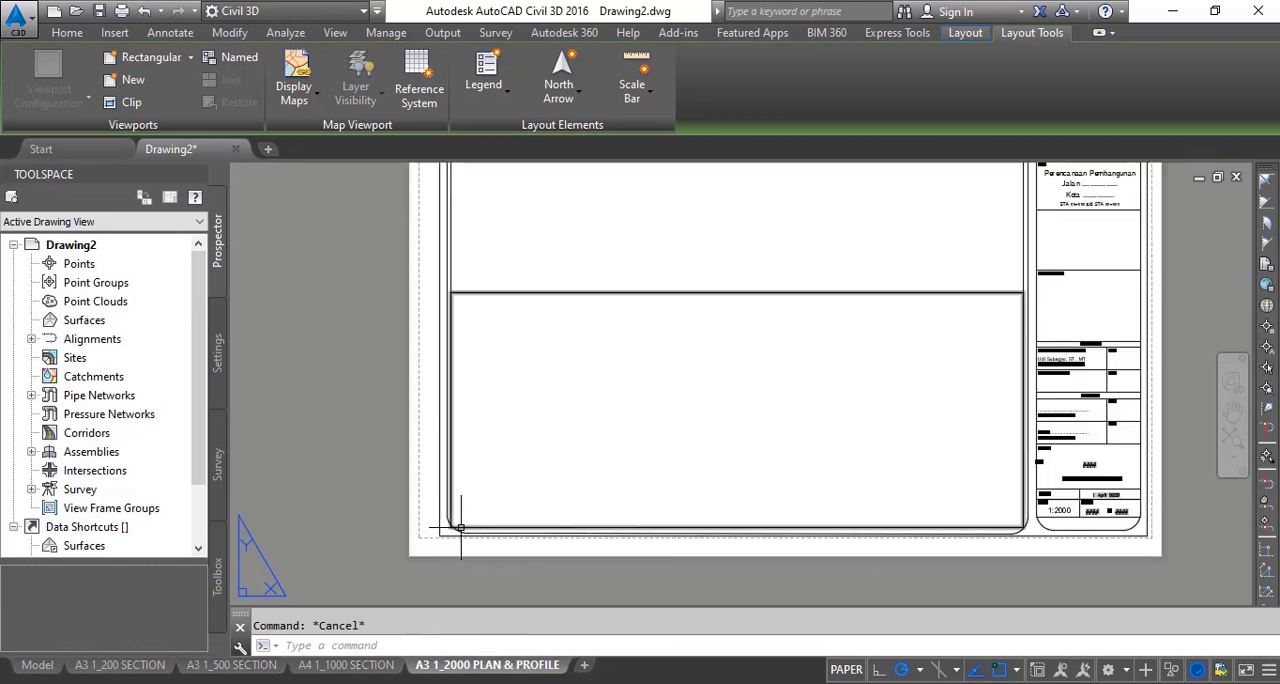
pyautogui.scroll(2, 461, 527)
pyautogui.scroll(-2, 486, 551)
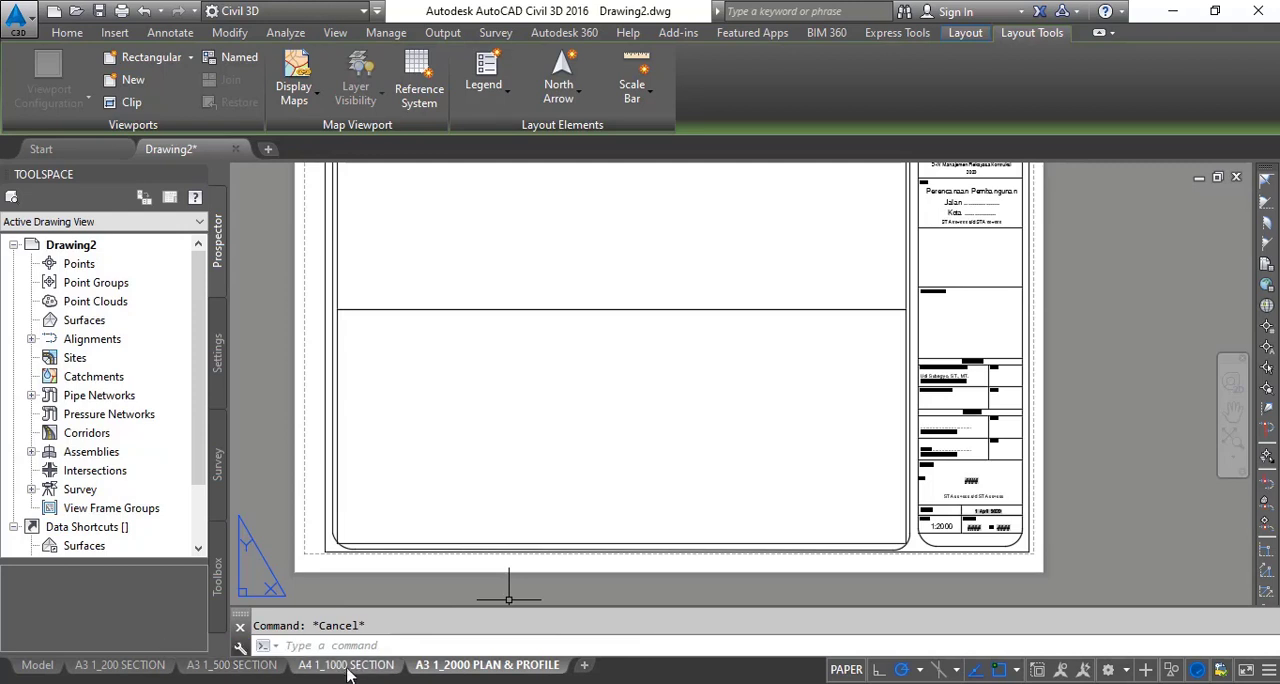
pyautogui.scroll(-2, 554, 446)
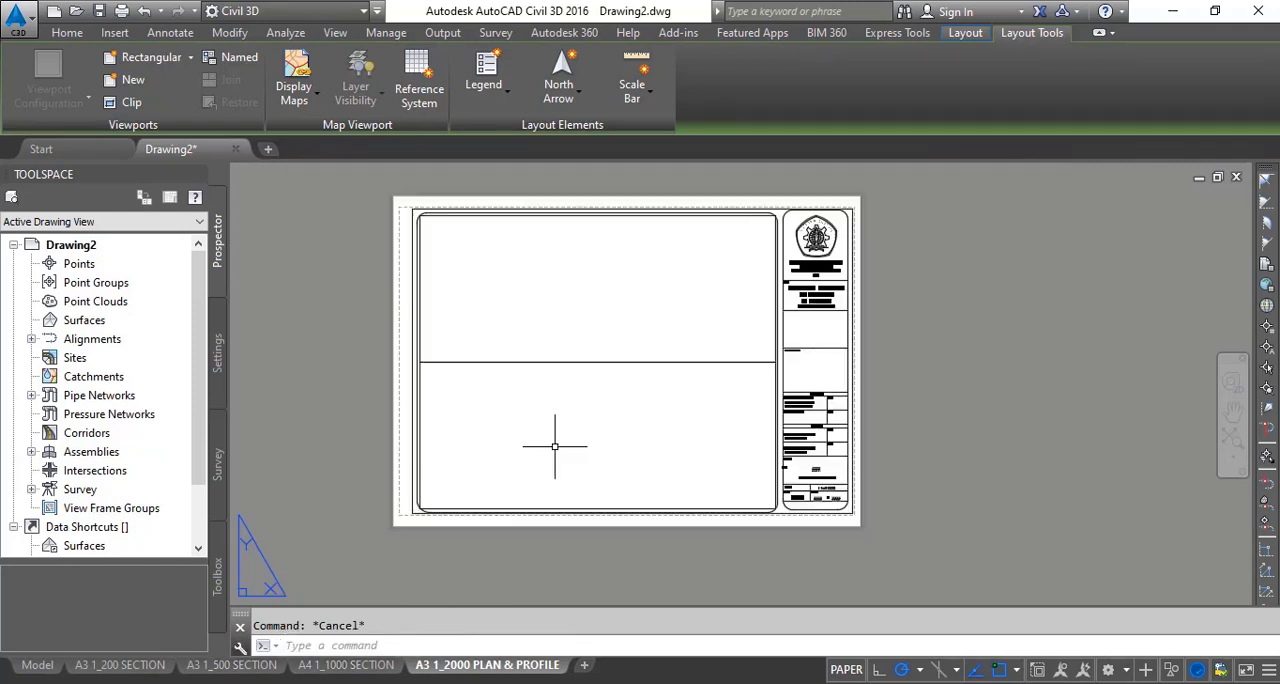
pyautogui.scroll(2, 554, 446)
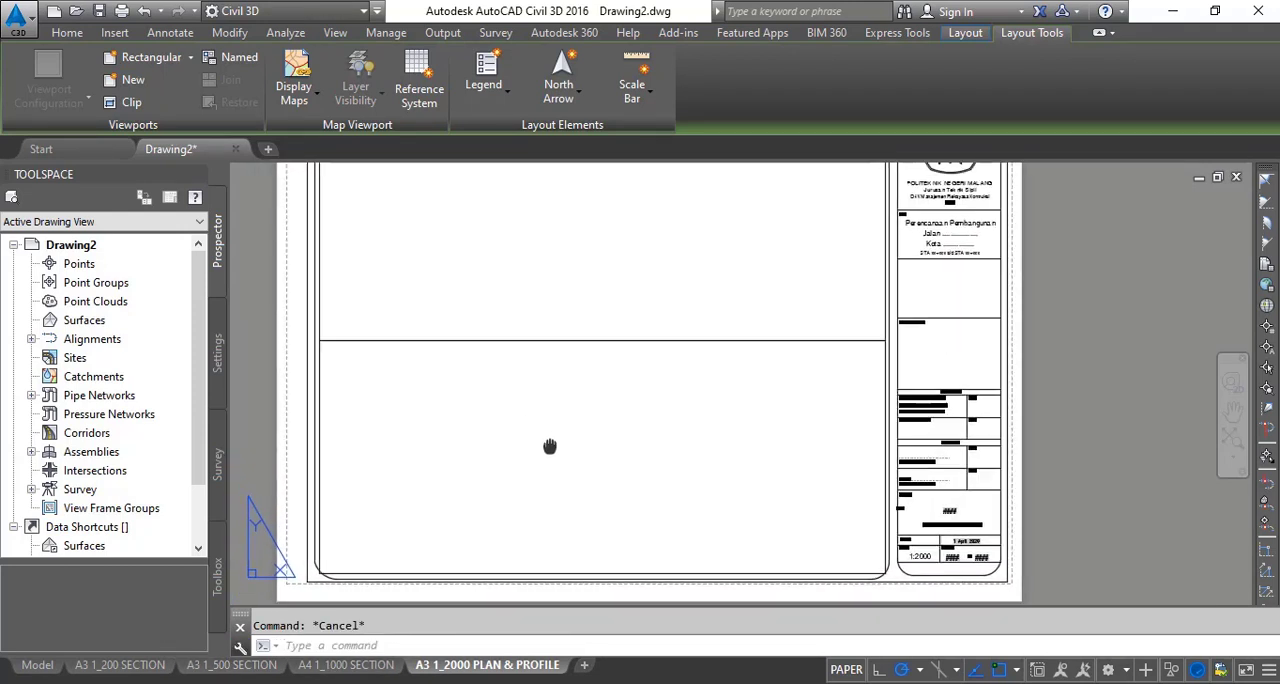
pyautogui.scroll(-2, 549, 446)
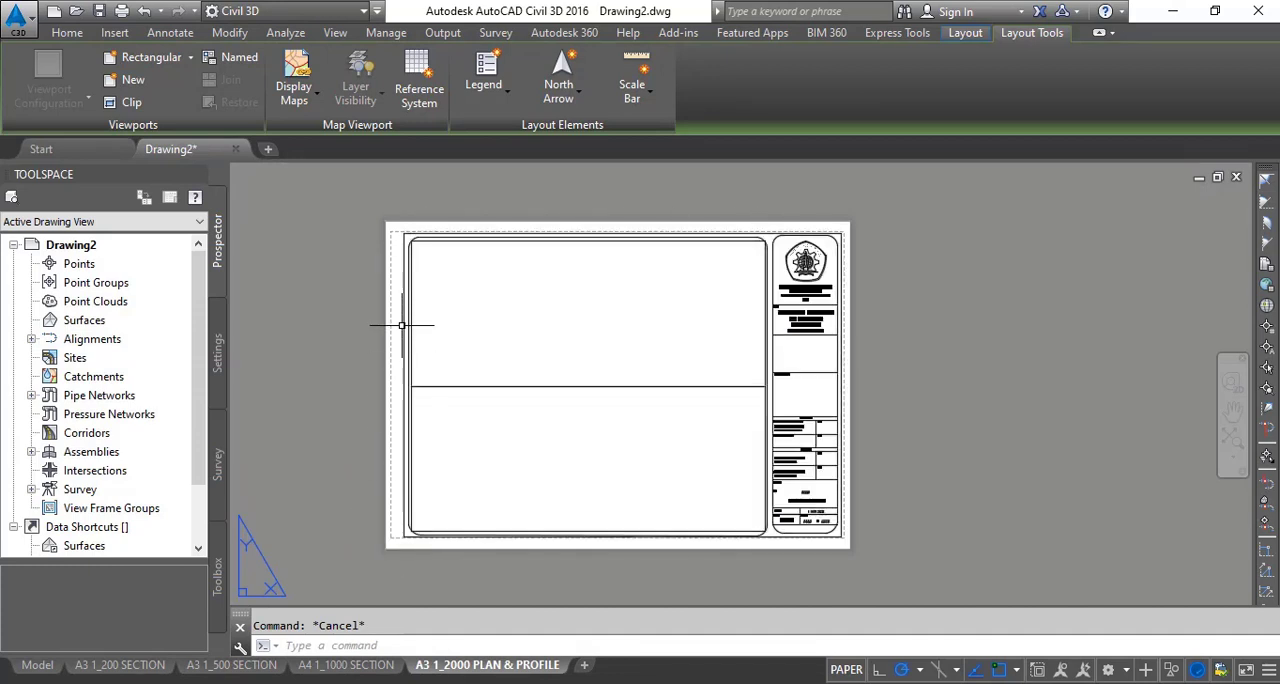
pyautogui.scroll(3, 814, 537)
pyautogui.scroll(-3, 509, 497)
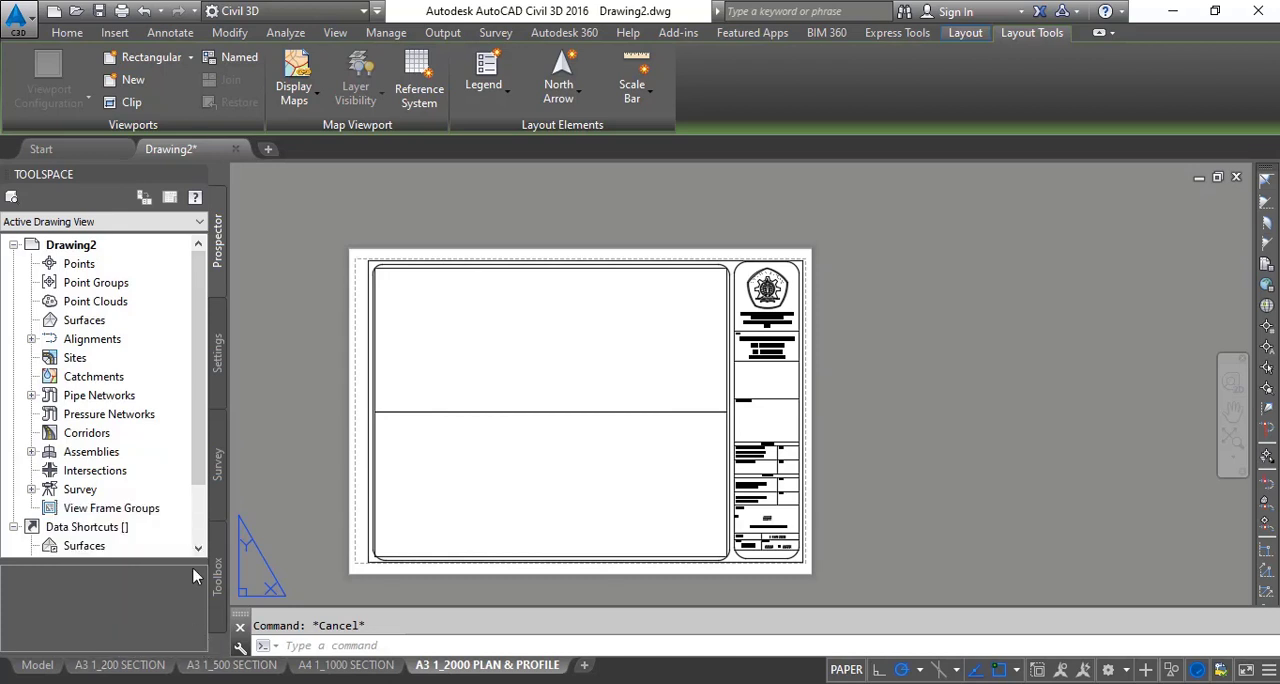
pyautogui.moveTo(455, 386); pyautogui.dragTo(453, 368, button='middle')
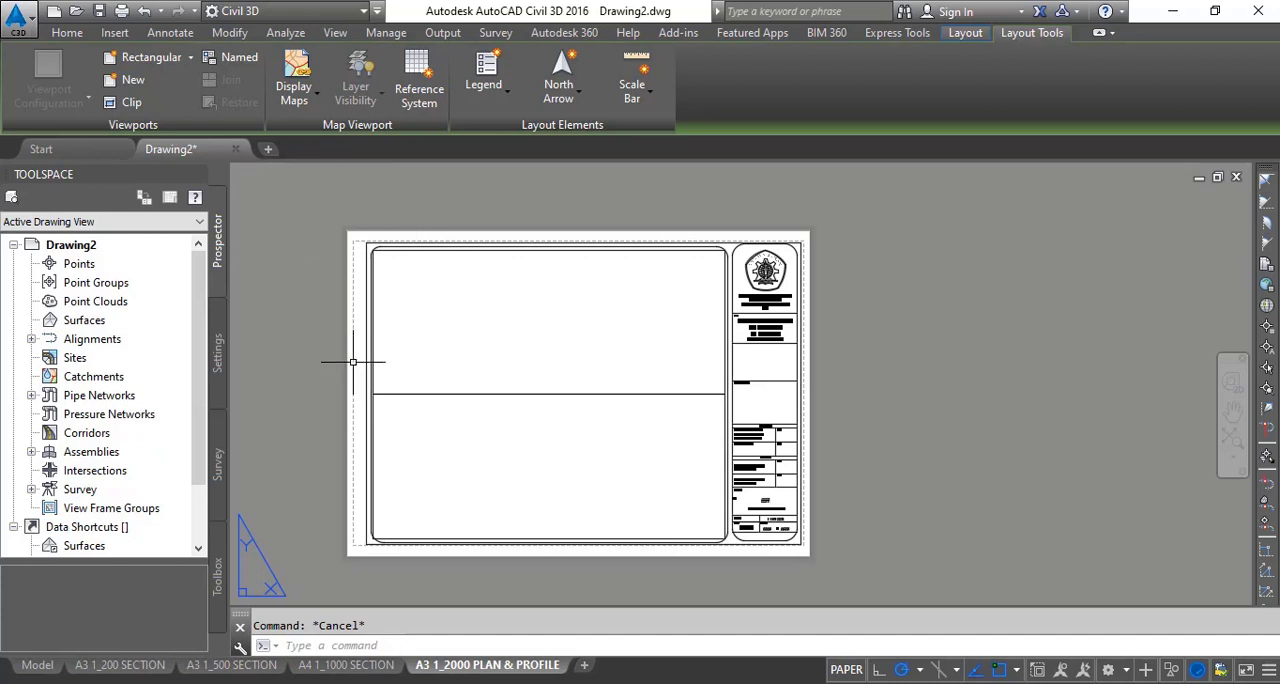
pyautogui.moveTo(148, 668)
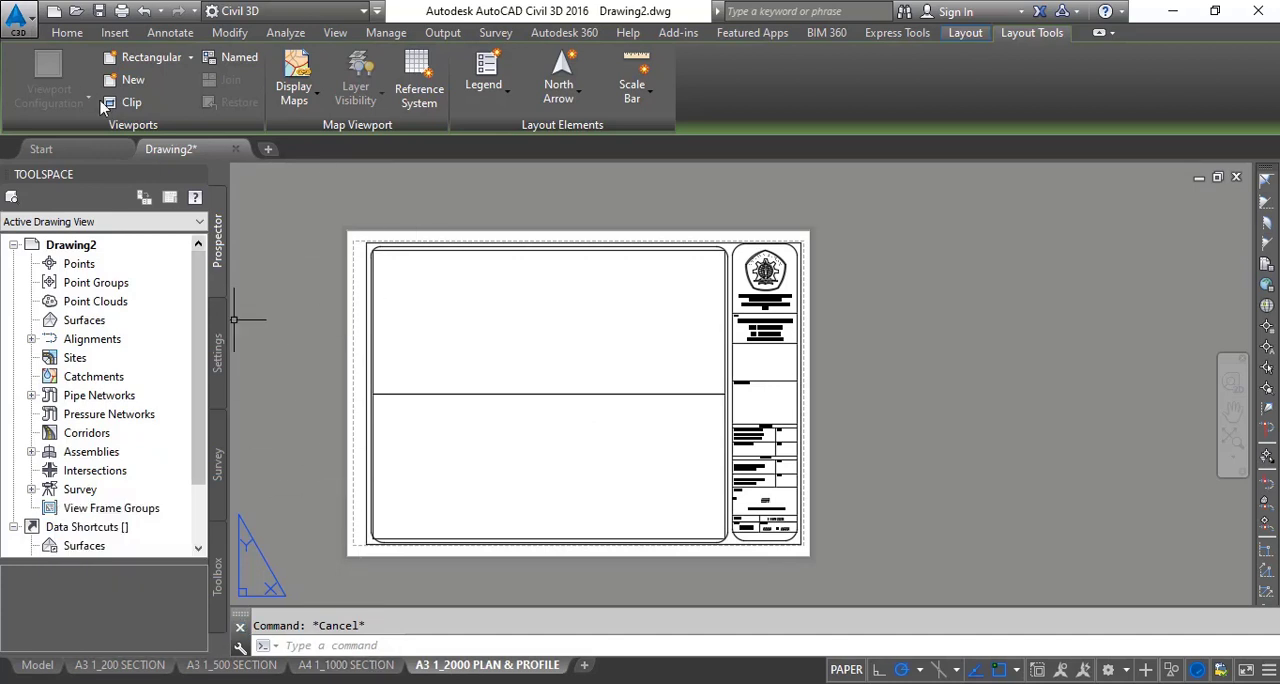
# - Start saving the drawing as a new file with the type AutoCAD Drawing Template (*.dwt)
pyautogui.click(20, 15)
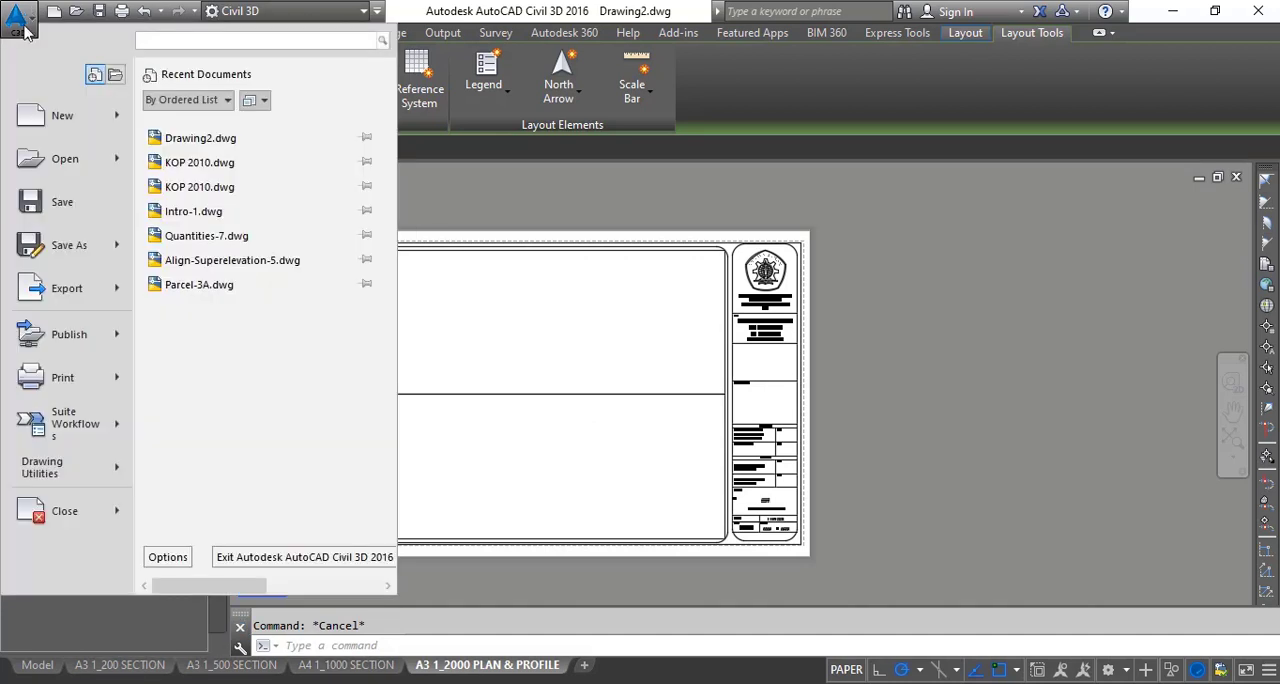
pyautogui.click(62, 246)
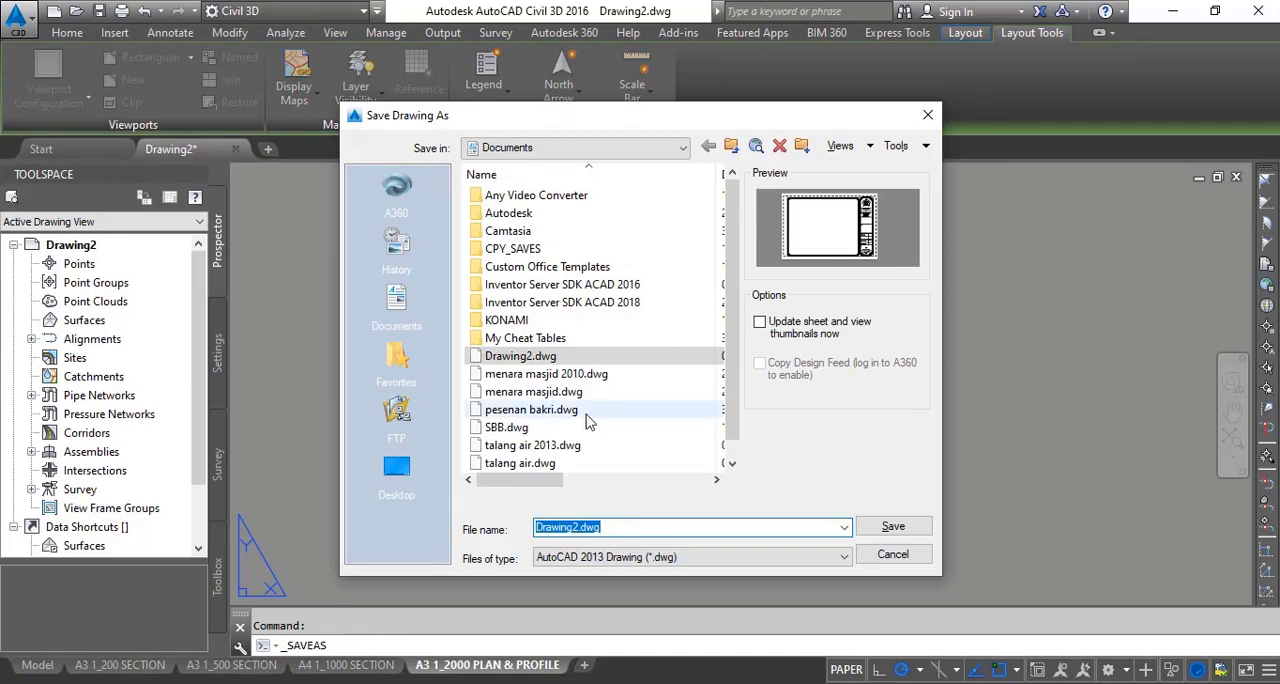
pyautogui.click(617, 152)
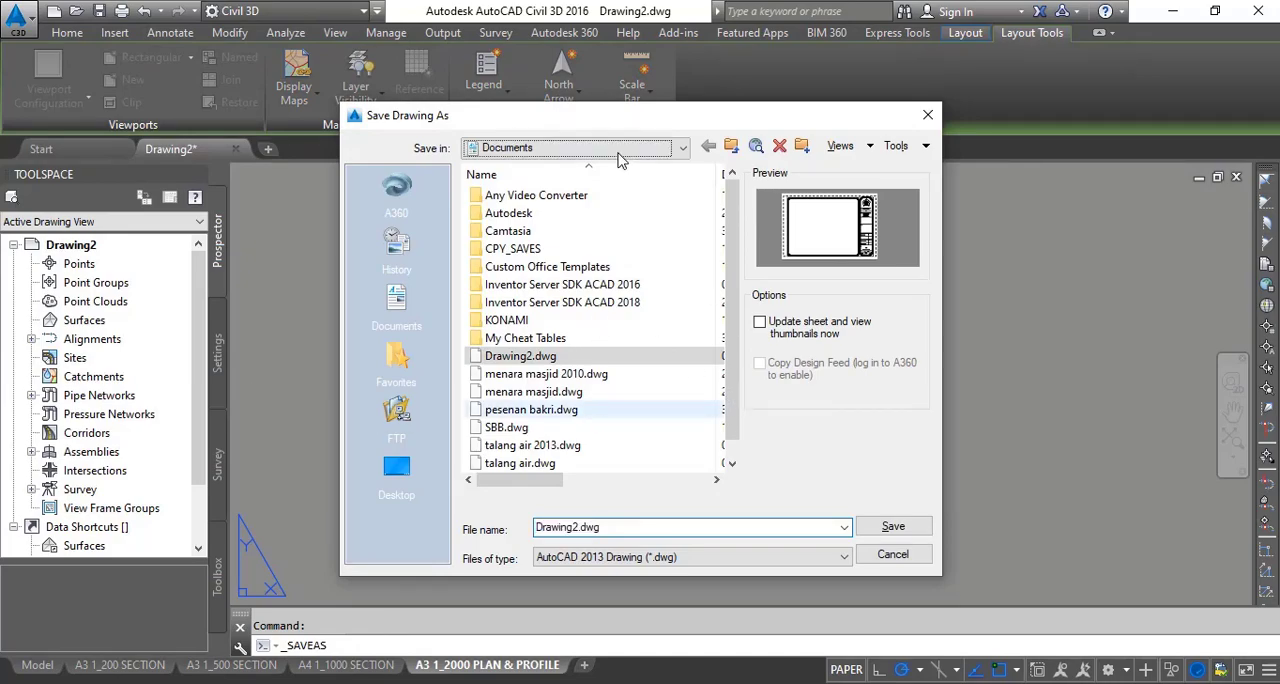
pyautogui.click(617, 153)
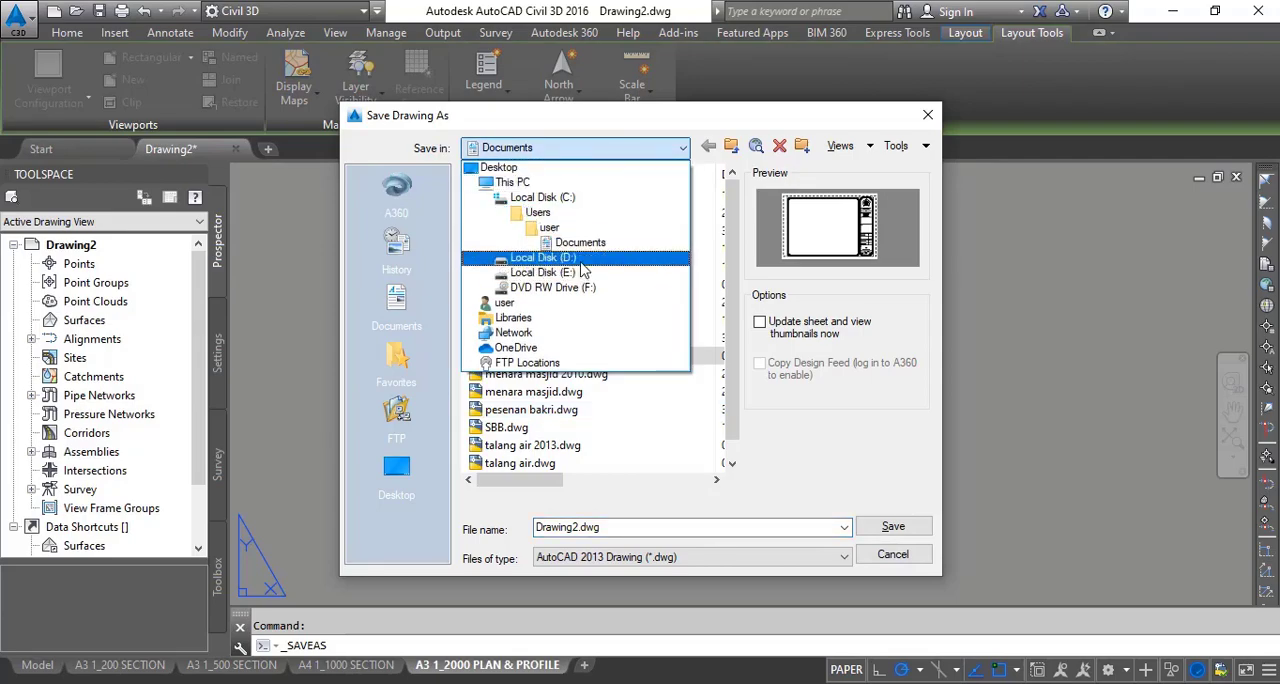
pyautogui.click(519, 172)
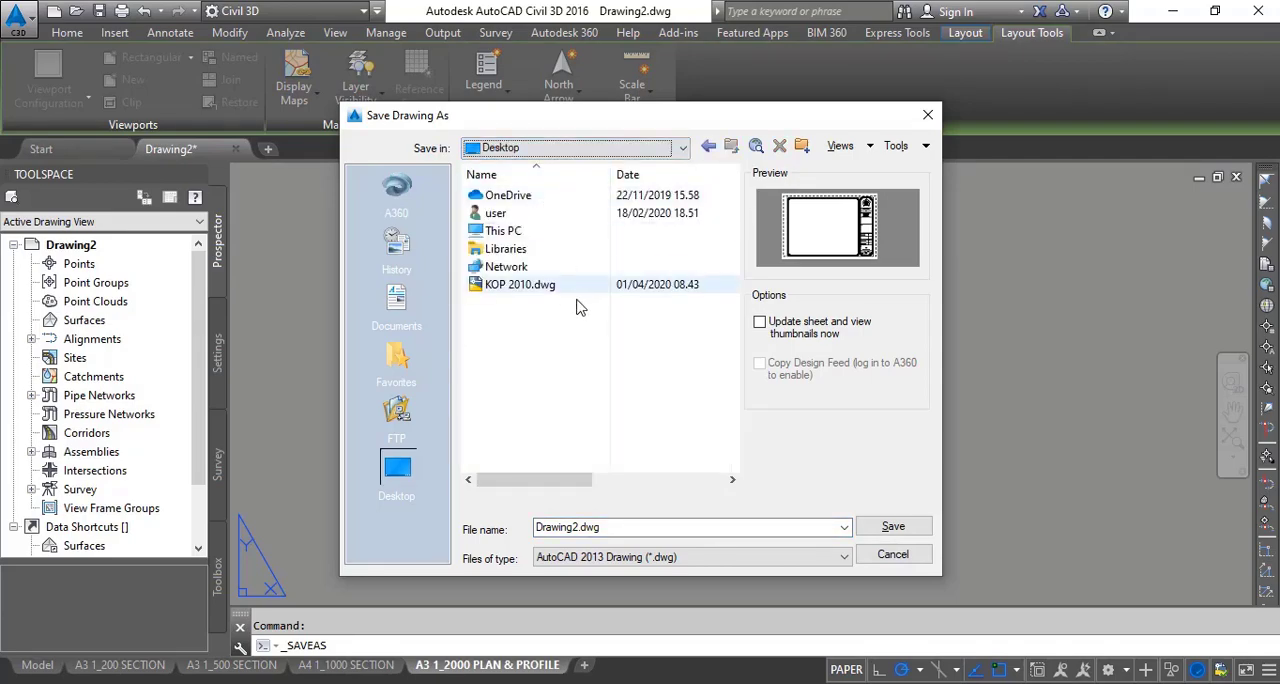
pyautogui.doubleClick(617, 528)
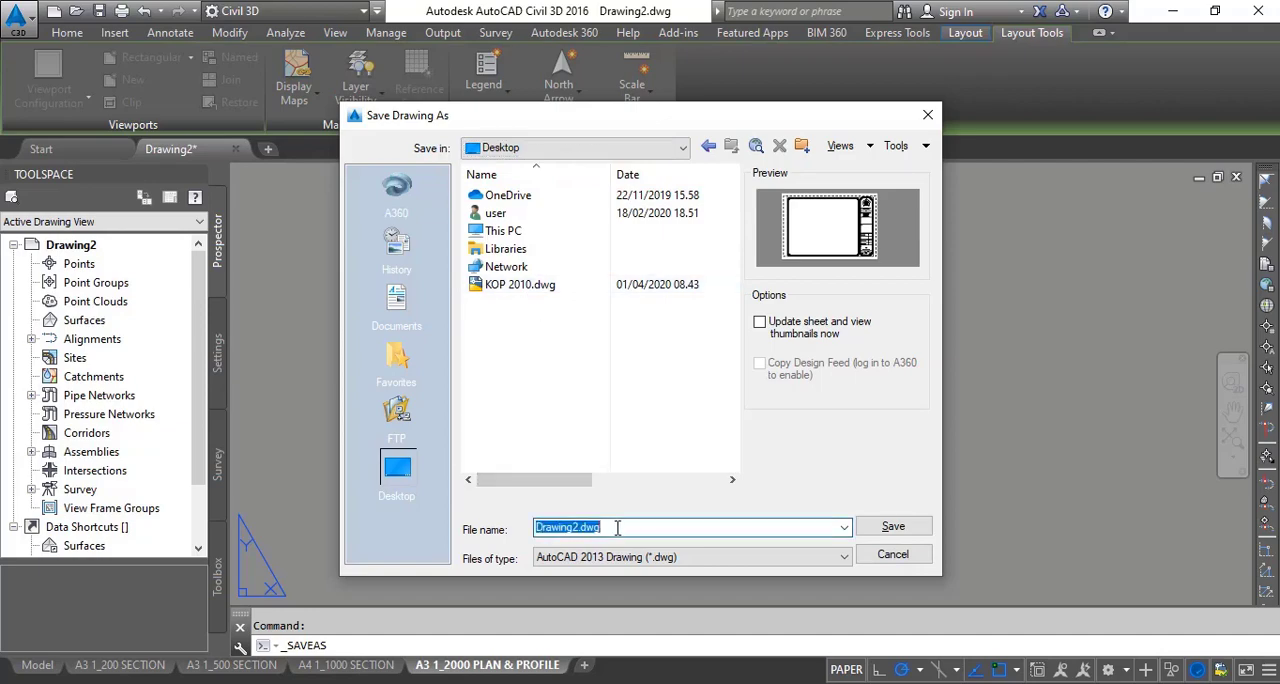
pyautogui.click(633, 560)
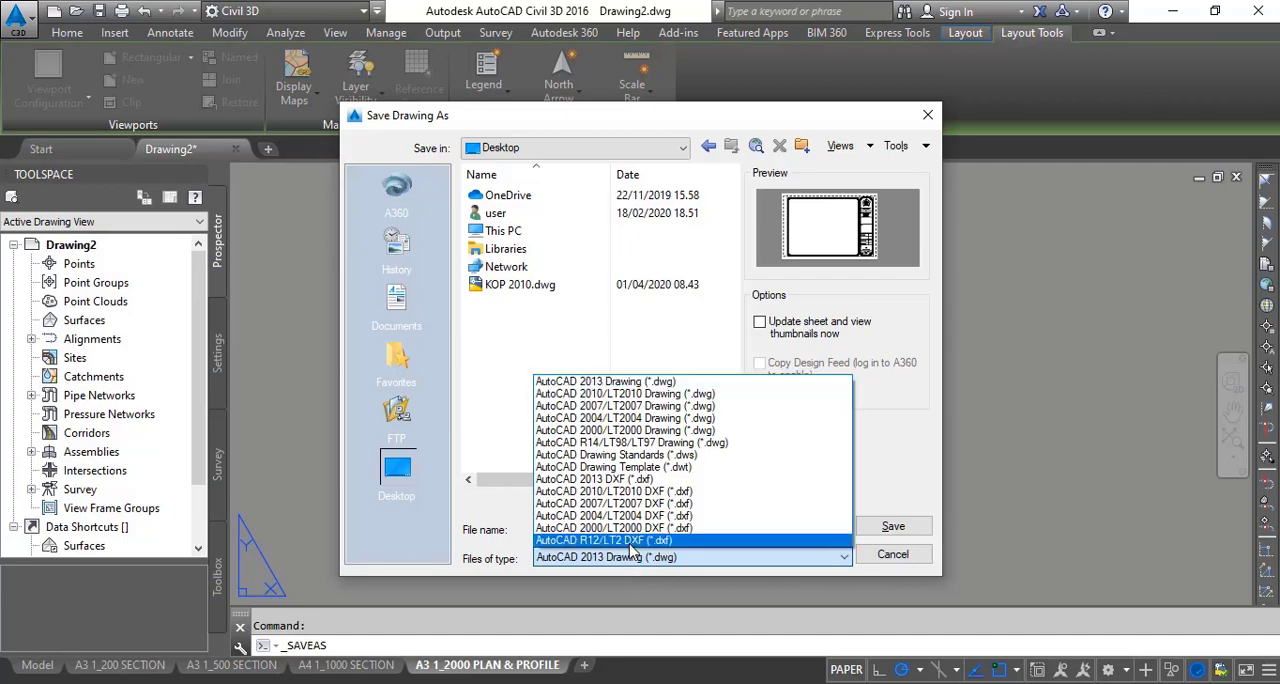
pyautogui.click(628, 468)
# - Save the template on the Desktop as TEMPLATE A3 KELOMPOK APK, accepting the Metric template options without a description
pyautogui.press('BackSpace')
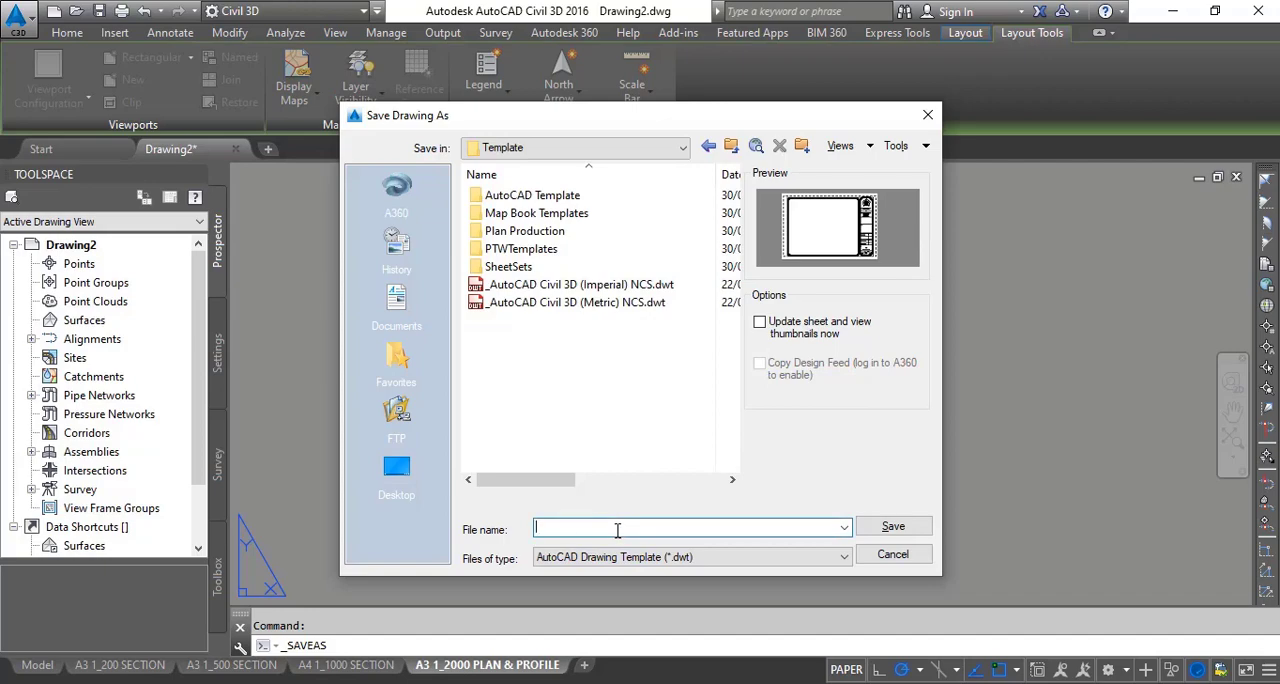
pyautogui.click(585, 150)
pyautogui.click(530, 168)
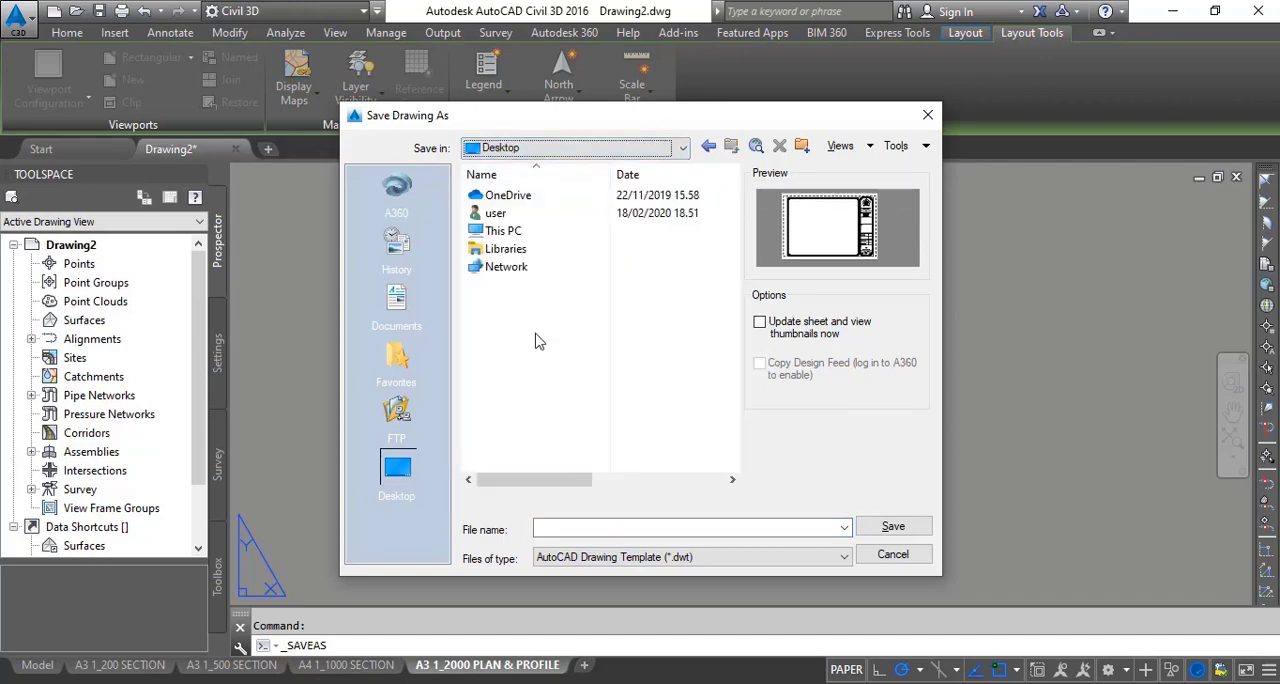
pyautogui.click(571, 530)
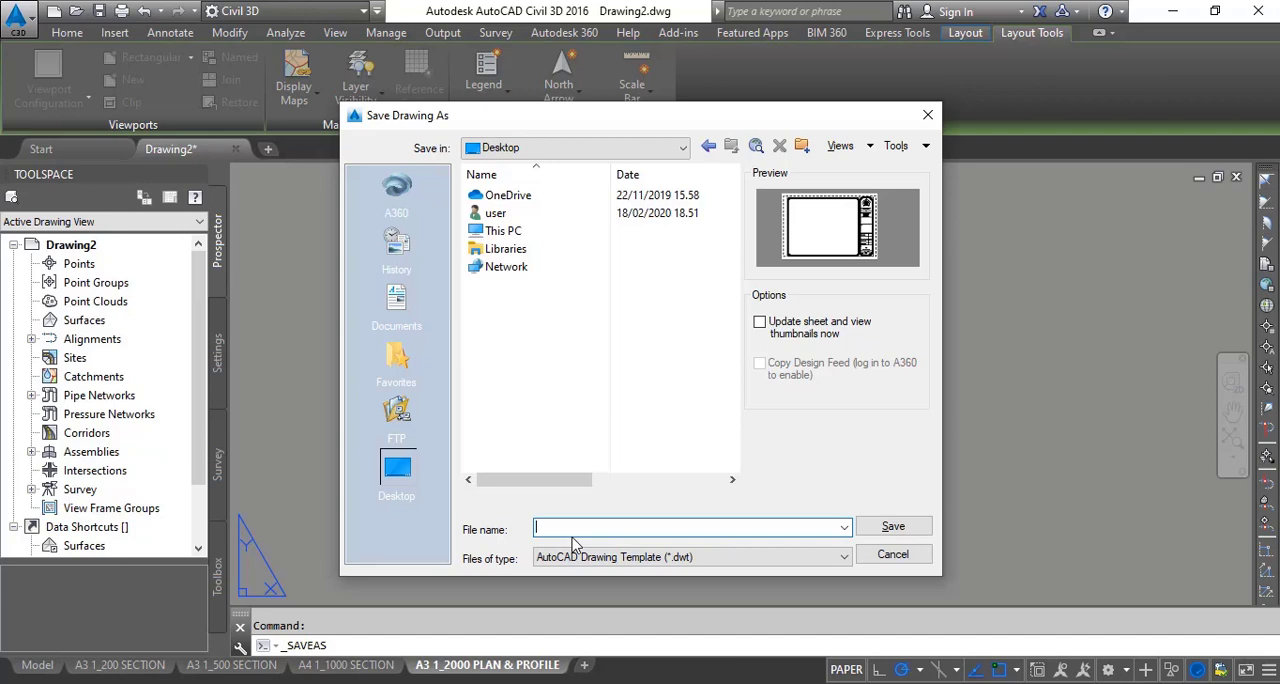
pyautogui.write('TEMPLATE A3 KELOMPOK APK')
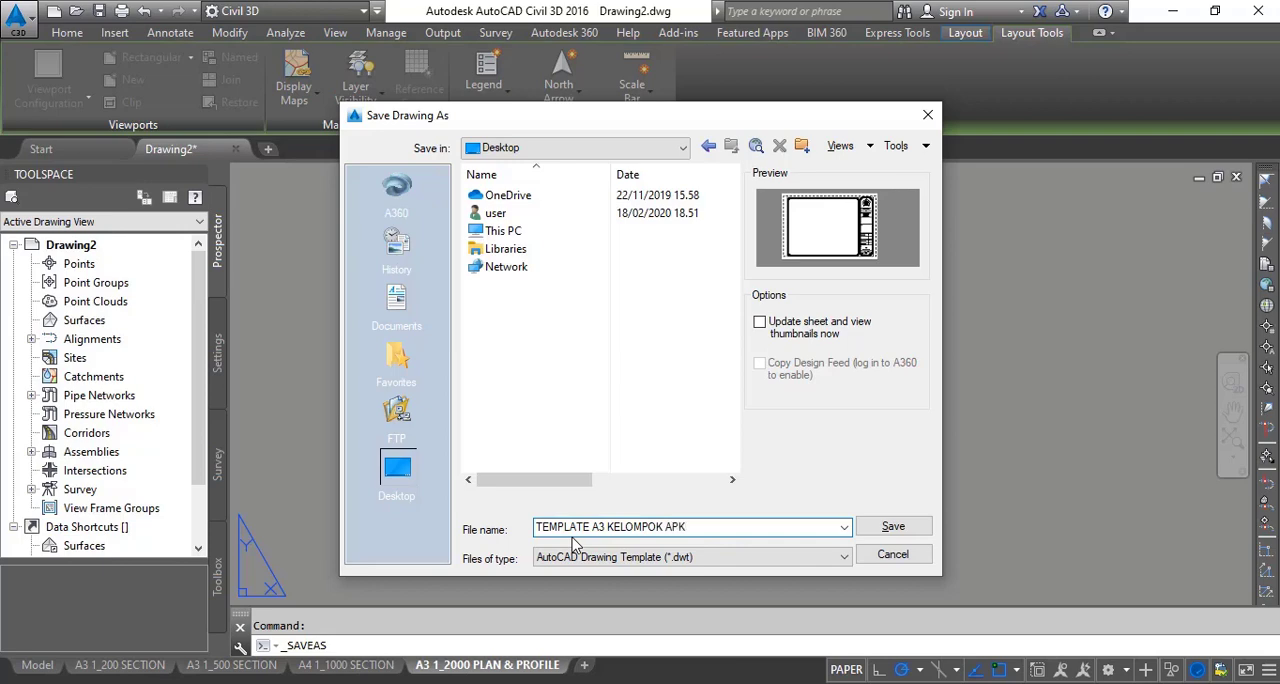
pyautogui.click(918, 533)
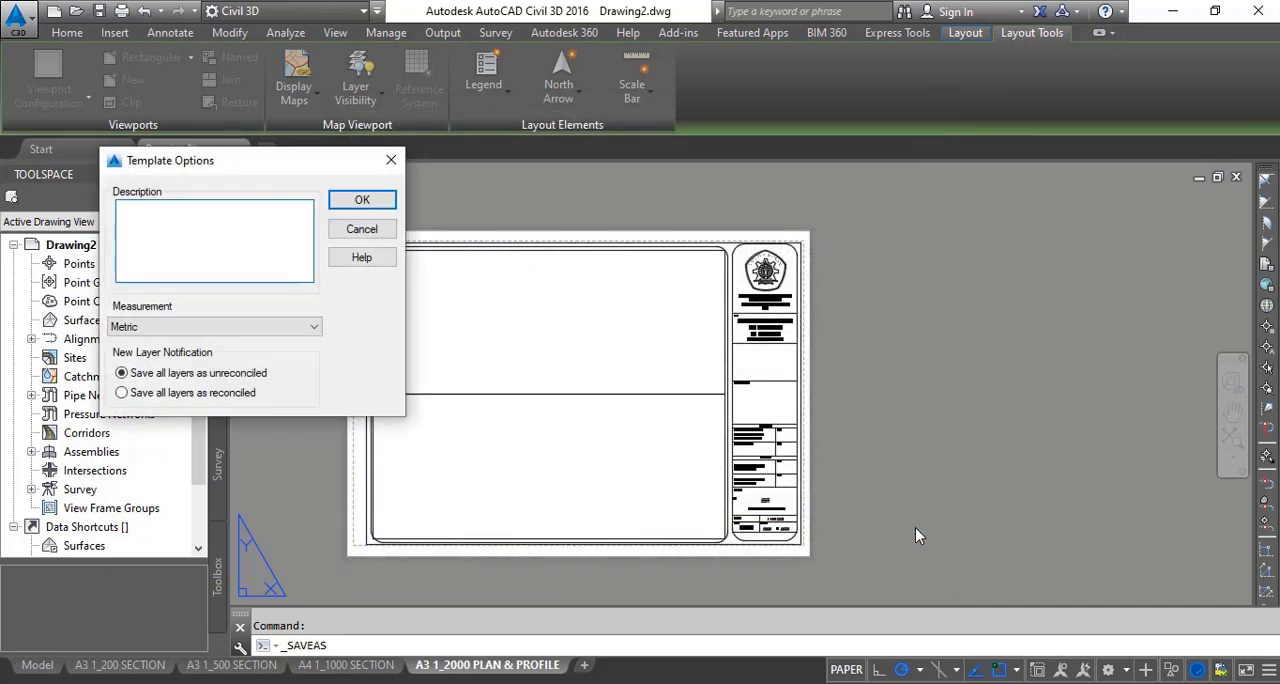
pyautogui.click(362, 200)
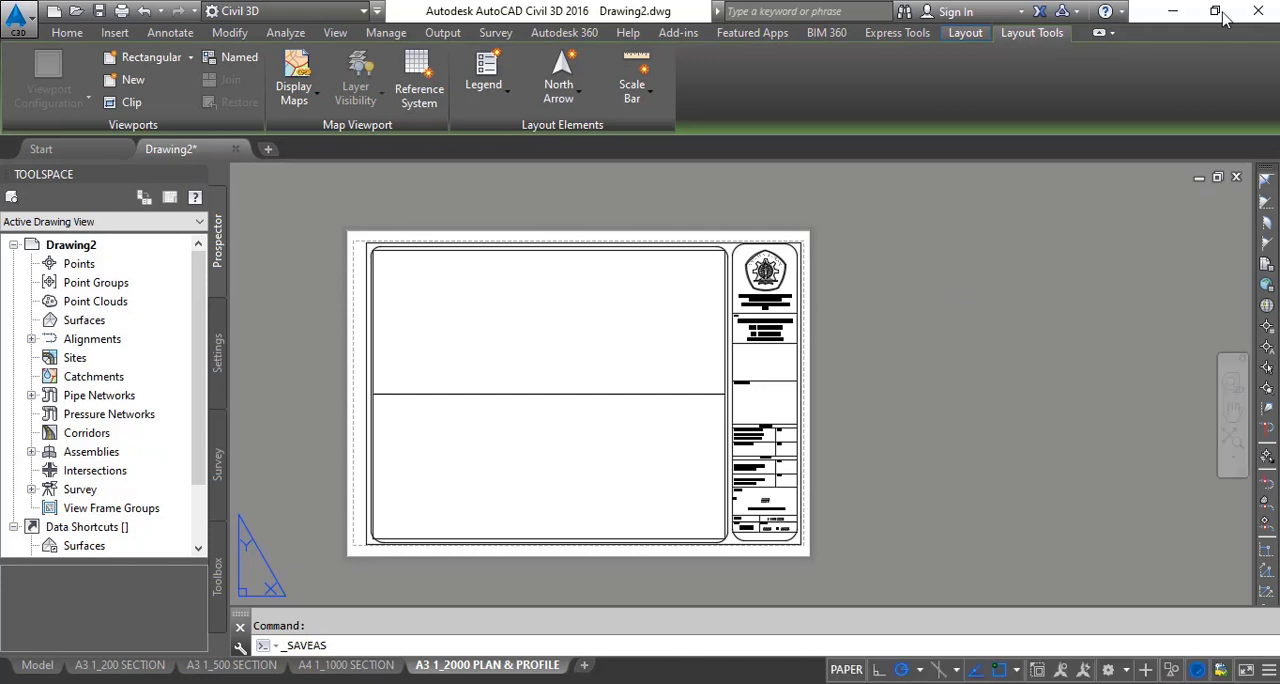
# - Switch to the Windows desktop to check the saved TEMPLATE A3 KELOMPOK APK file, and return to Civil 3D
pyautogui.scroll(3, 760, 410)
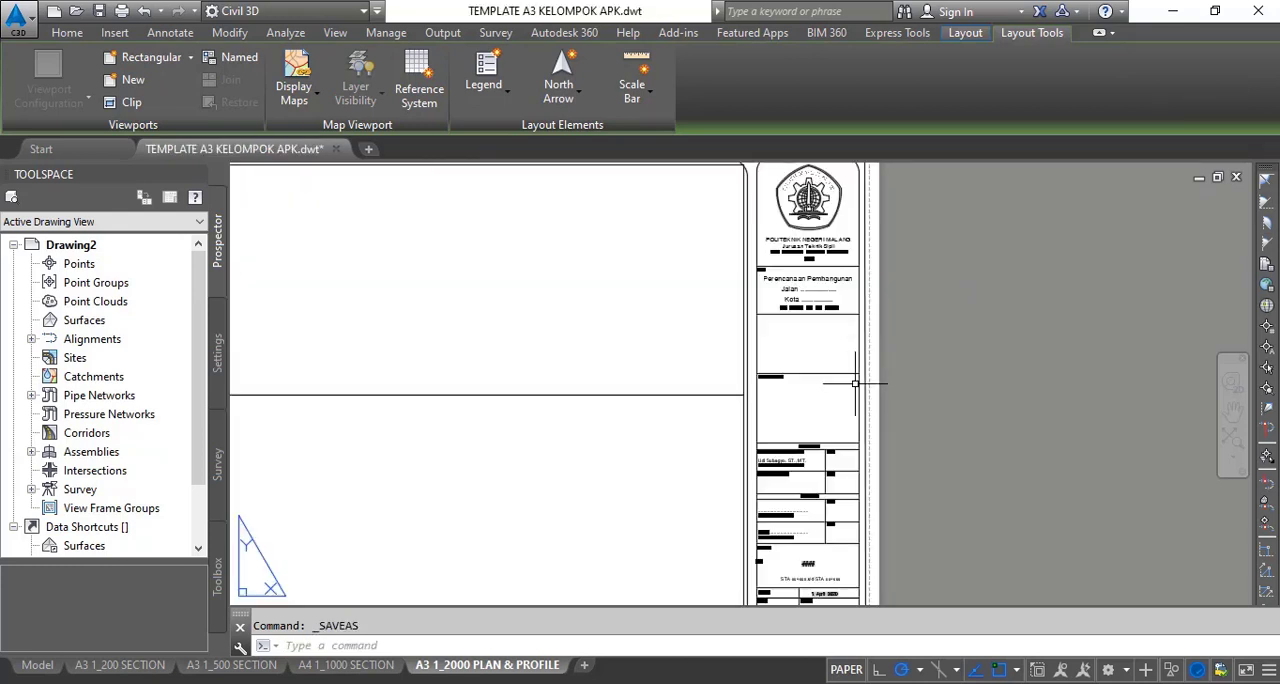
pyautogui.scroll(-4, 680, 368)
pyautogui.moveTo(680, 368); pyautogui.dragTo(588, 377, button='middle')
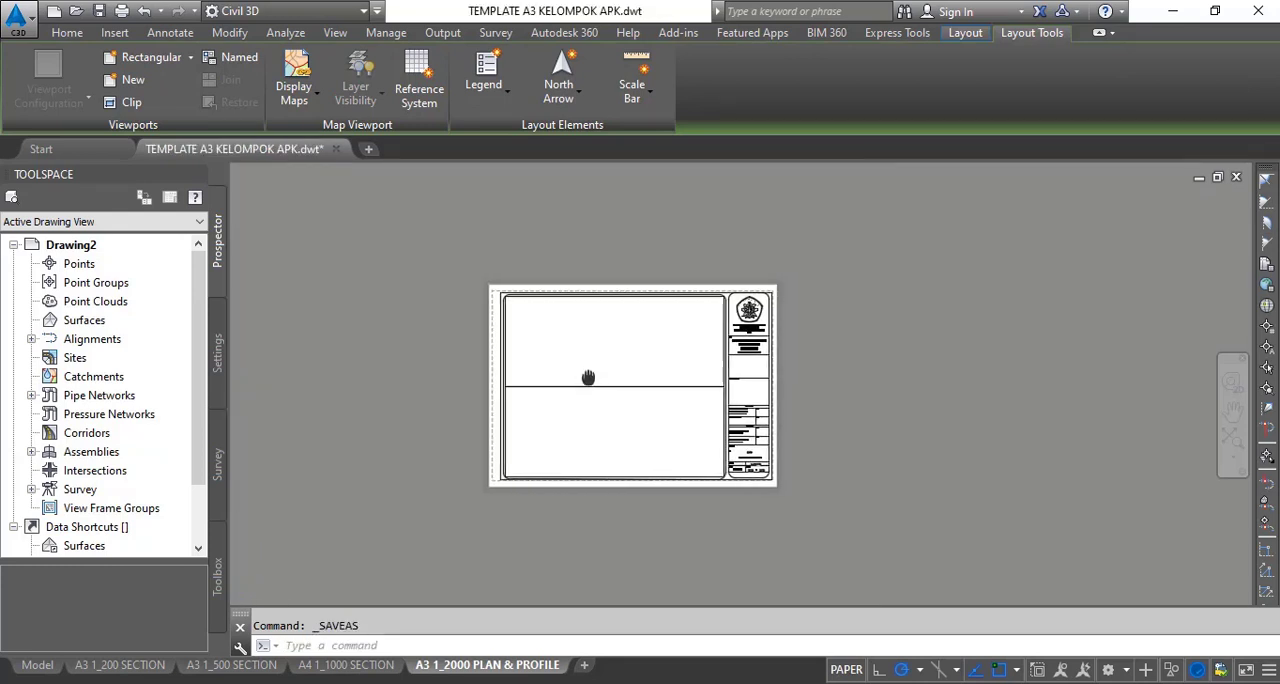
pyautogui.click(1175, 18)
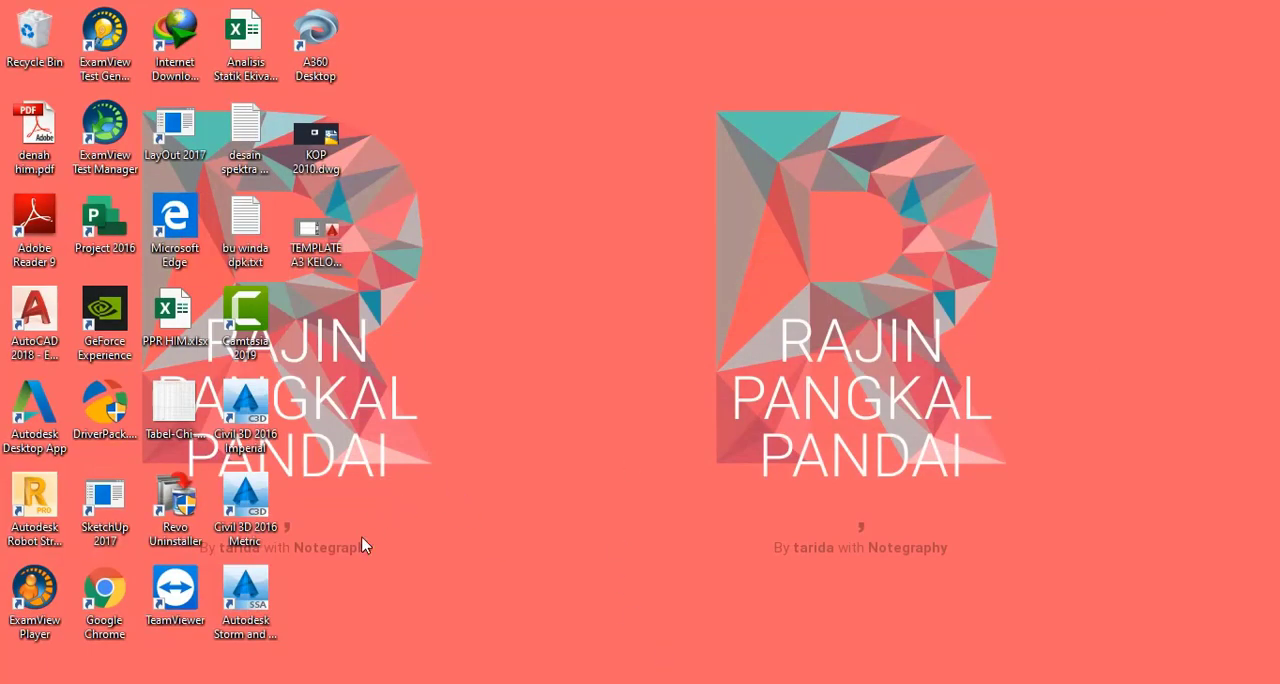
pyautogui.click(332, 260)
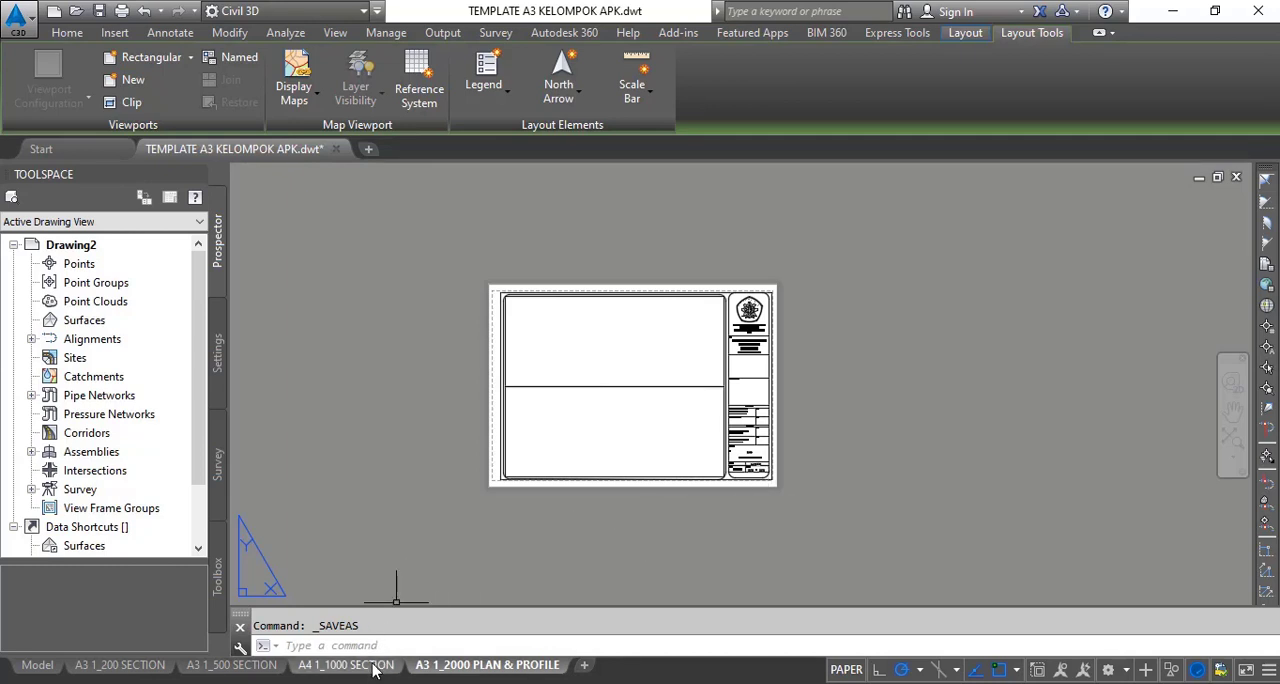
pyautogui.moveTo(375, 670)
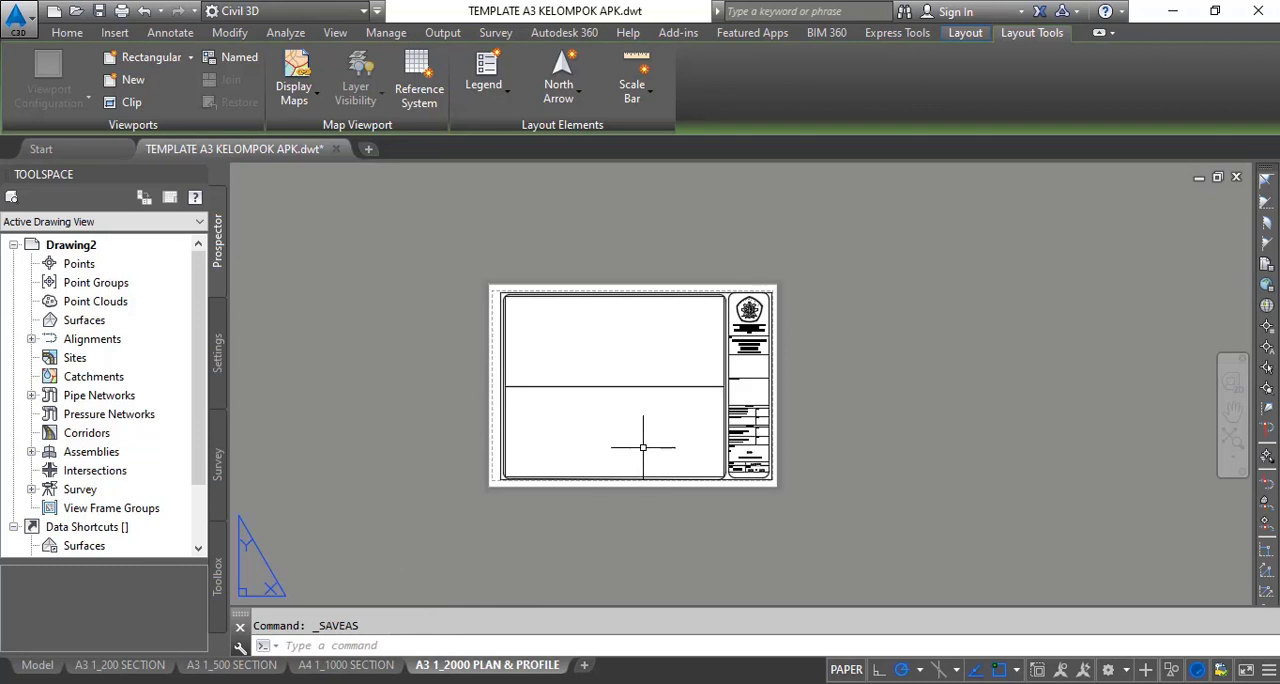